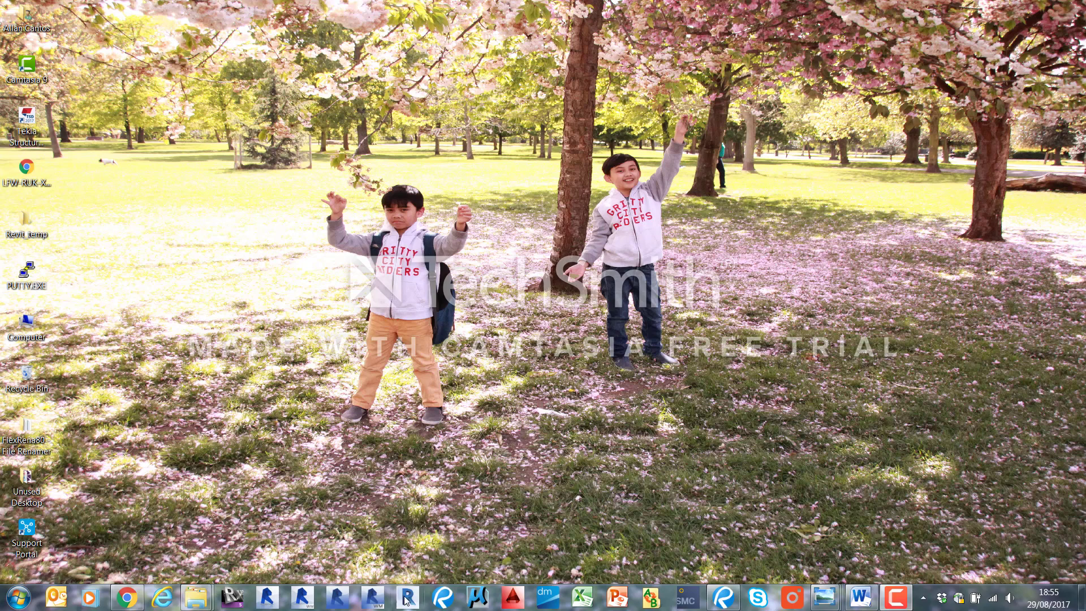
- Launch Autodesk Revit 2017
click(408, 596)
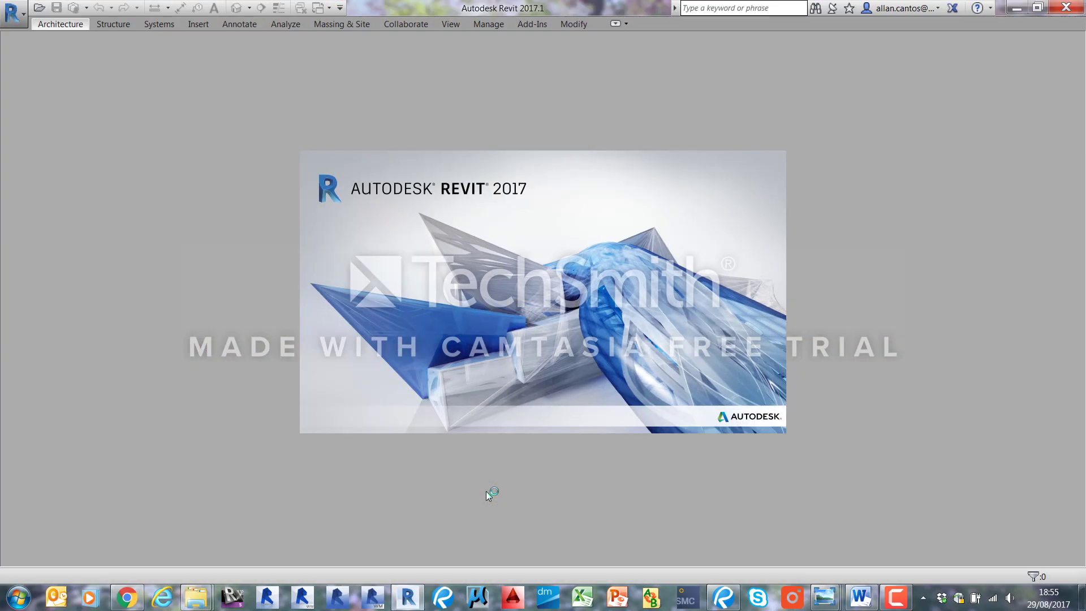
- Switch to Chrome and look through the product photos on the Rothoblaas WHT angle bracket page
click(125, 598)
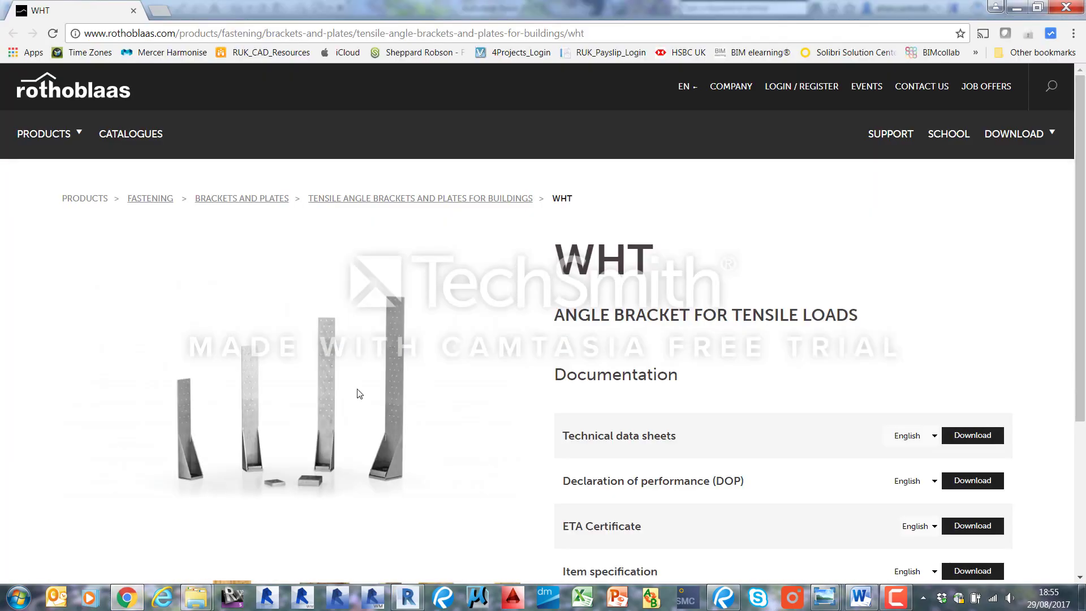
scroll(307, 475, down, 3)
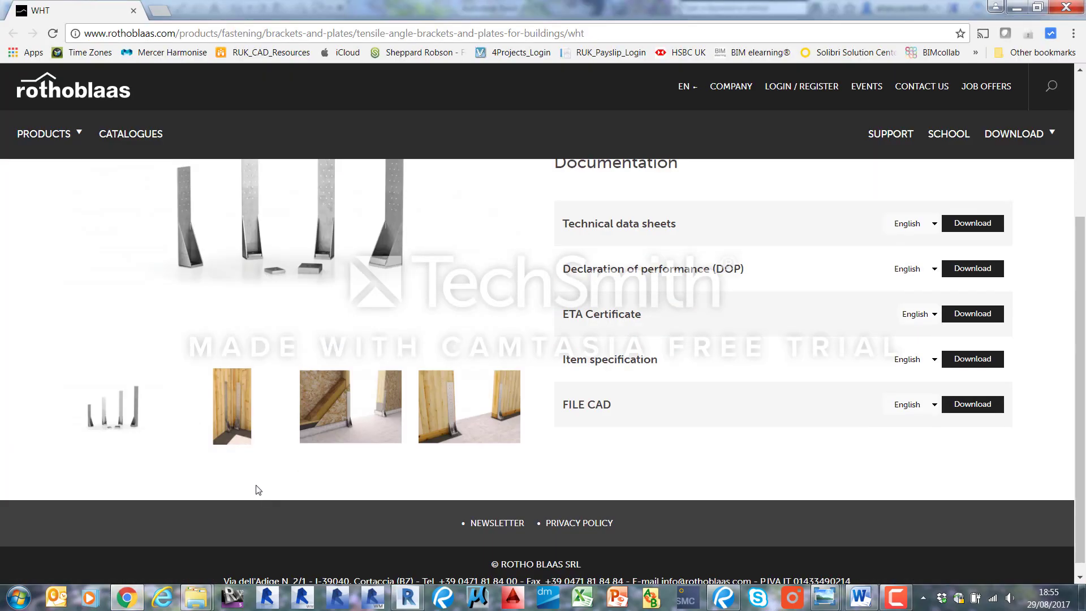
click(249, 425)
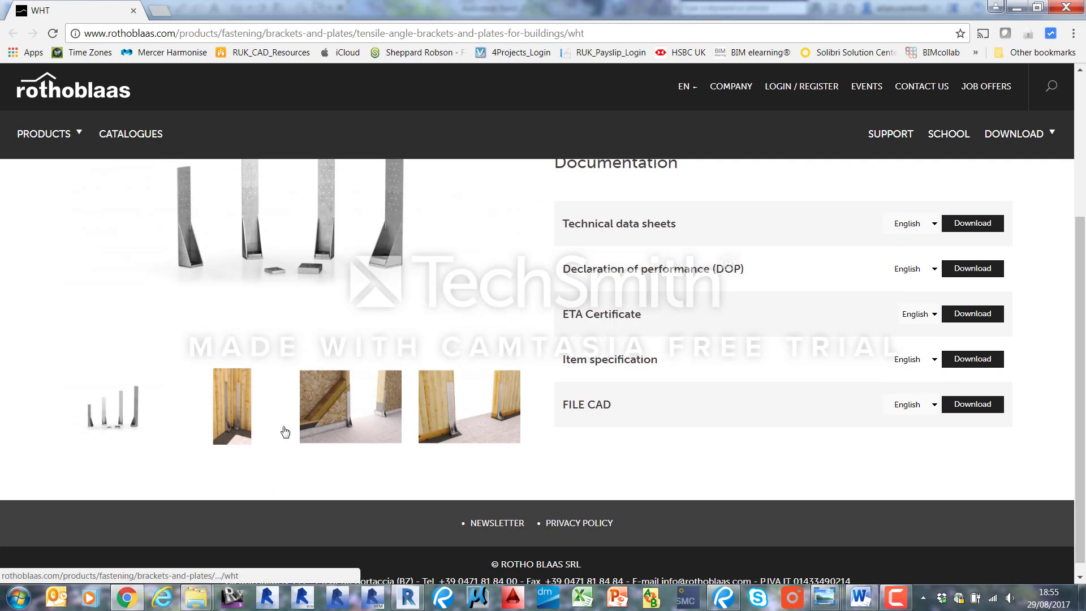
click(337, 419)
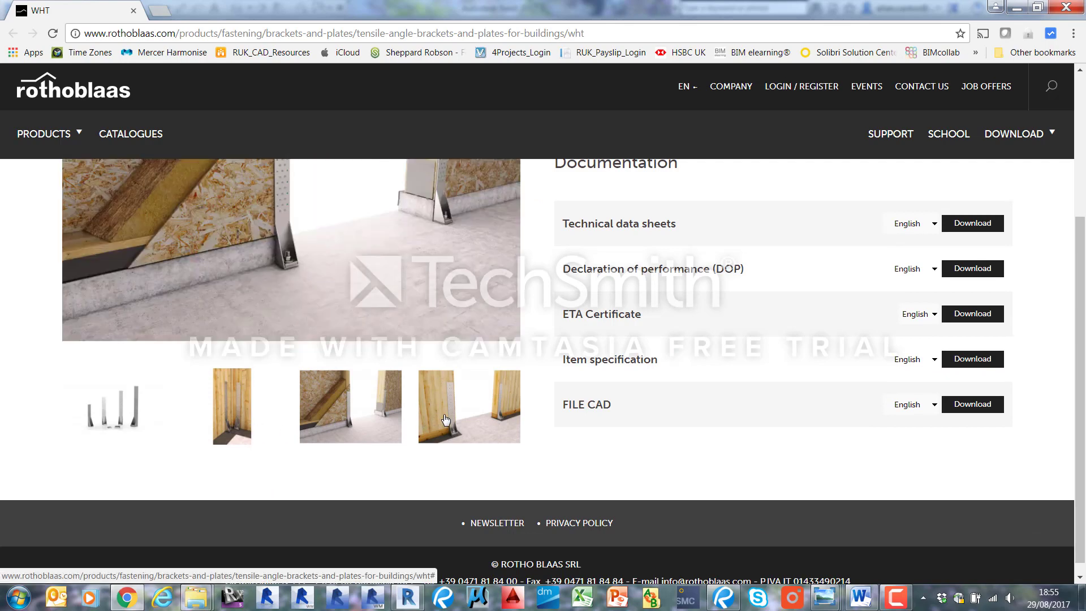
click(446, 419)
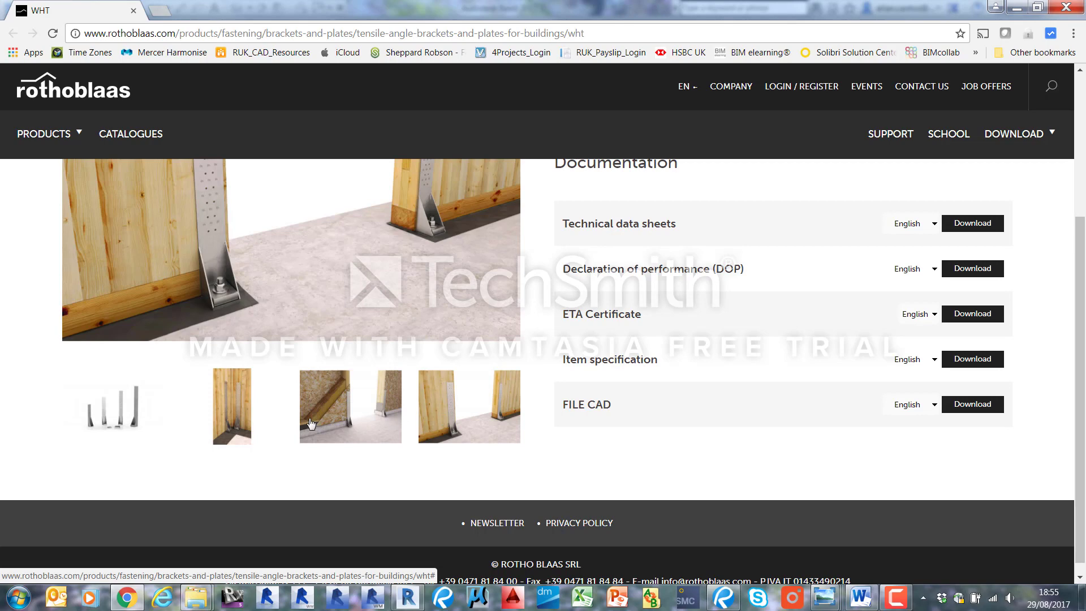
click(157, 420)
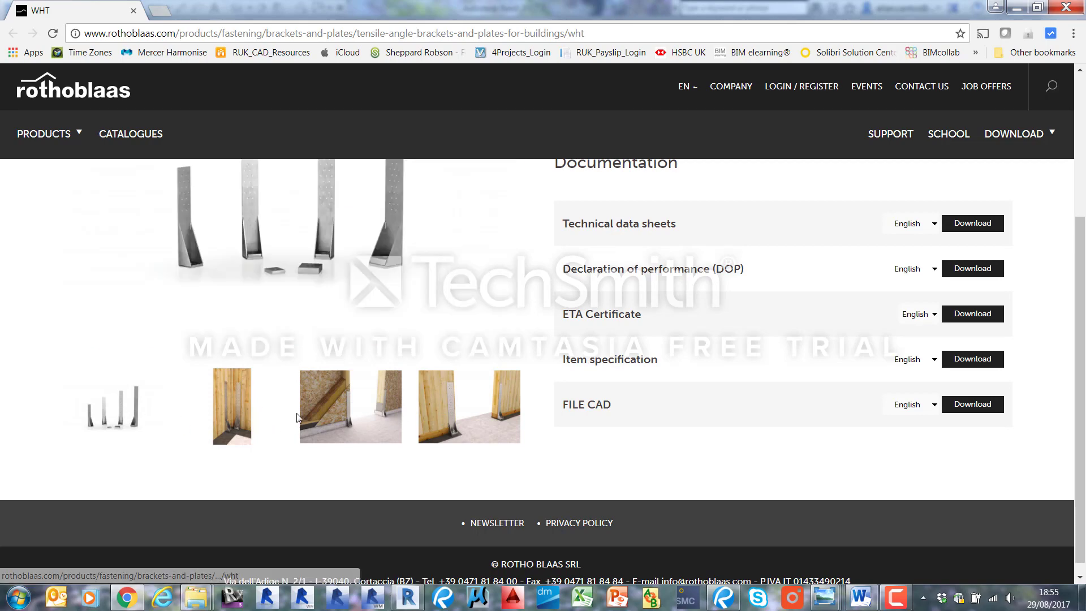
scroll(302, 416, up, 3)
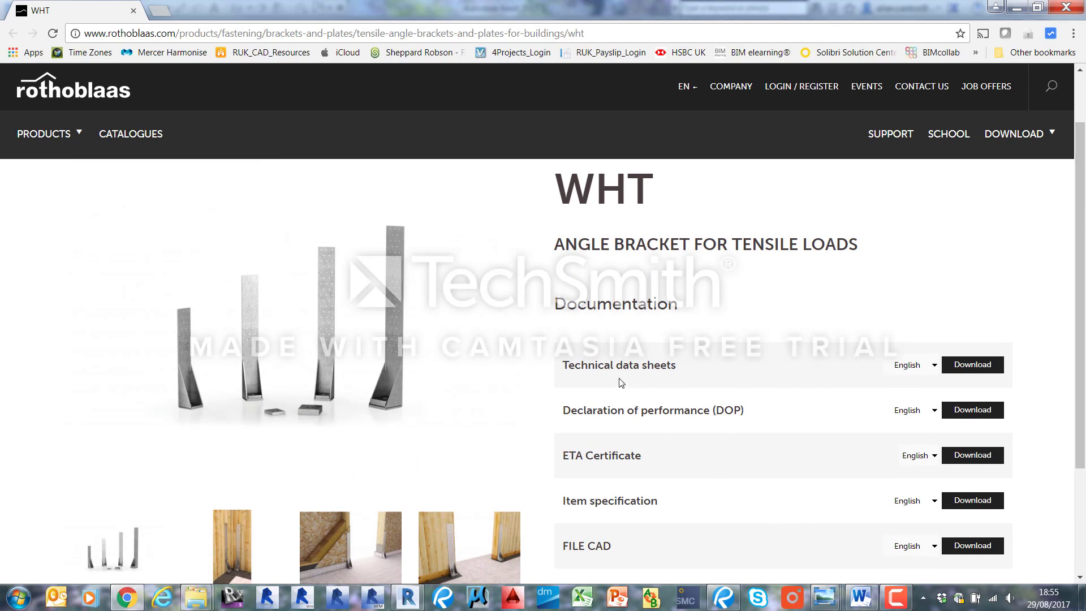
- Examine the WHT bracket and washer geometry tables in Blog_023-052.PNG, and return to Revit
mouse_move(825, 597)
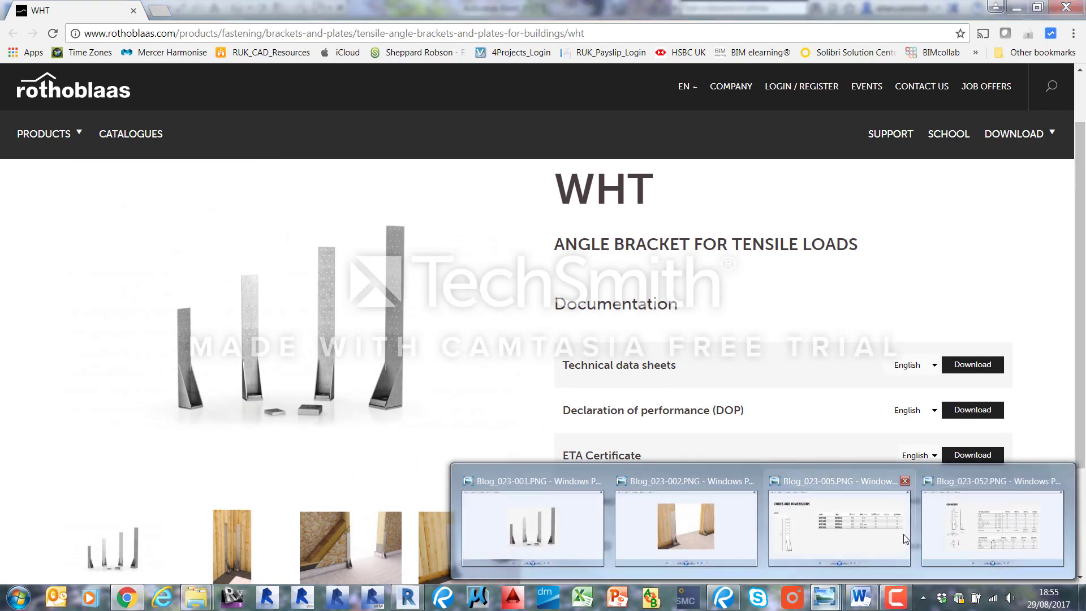
click(985, 518)
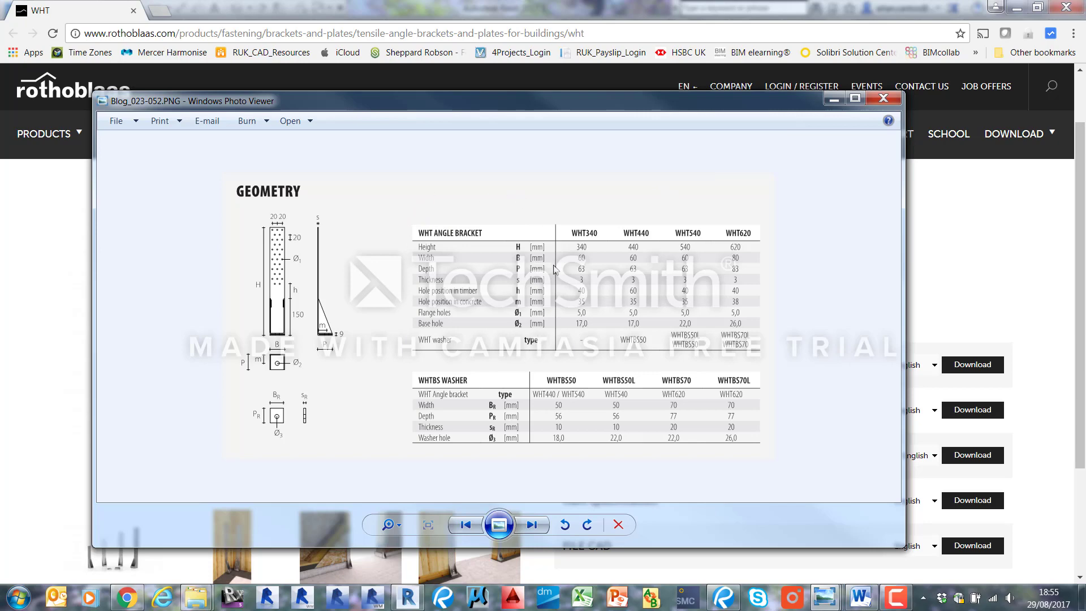
click(833, 100)
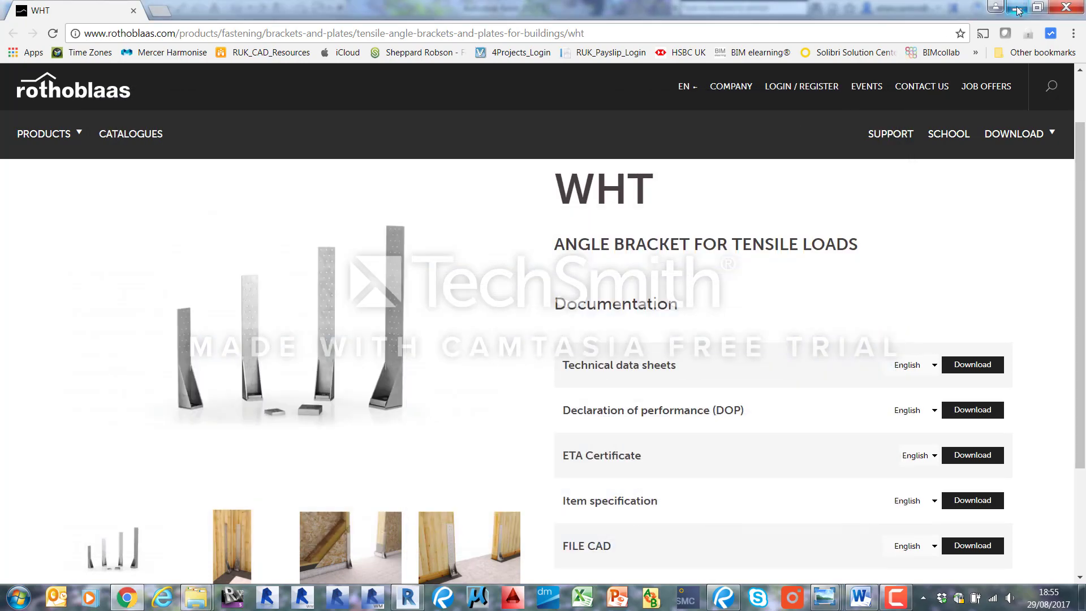
click(1016, 8)
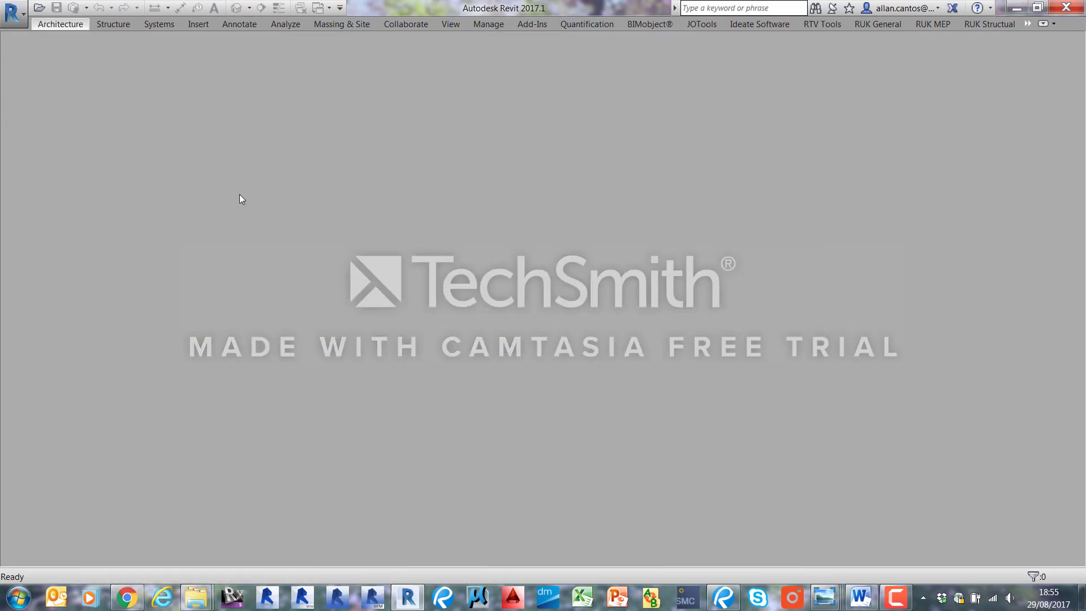
- Create a new family from the Metric Generic Model.rft template
click(12, 12)
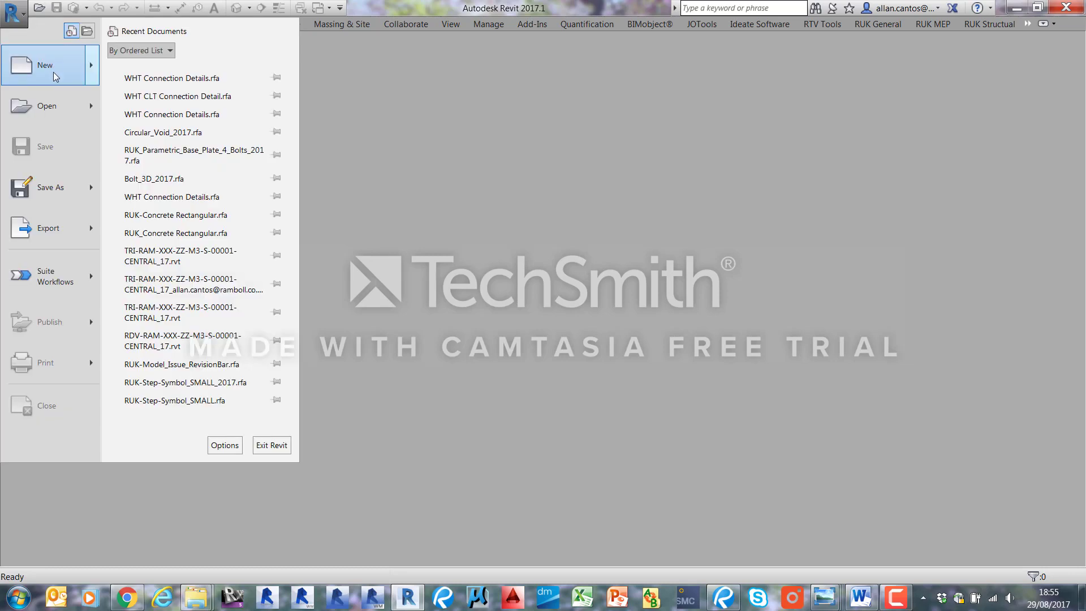
mouse_move(90, 68)
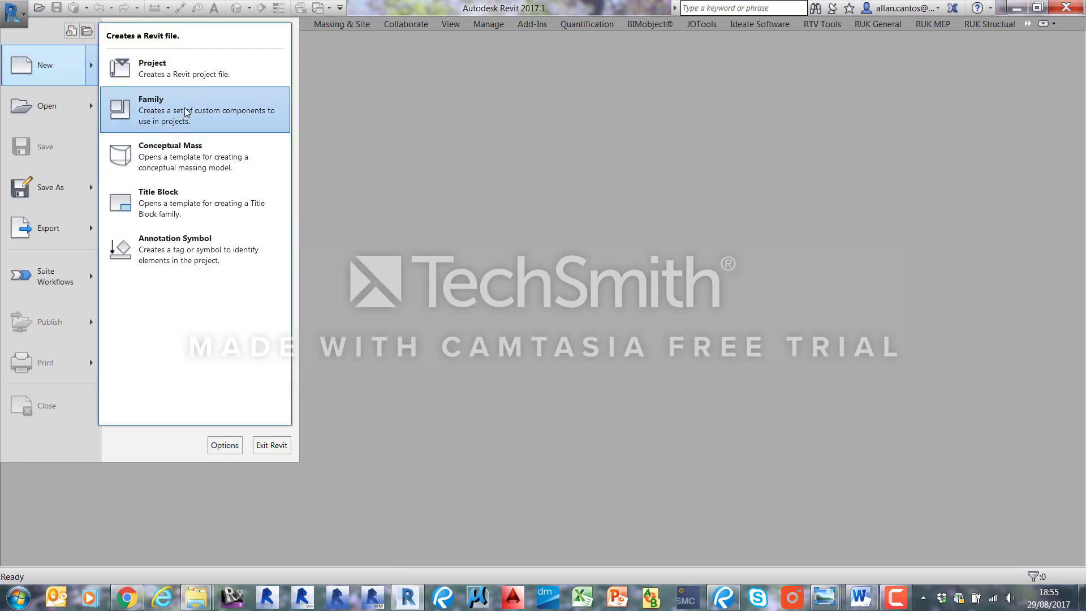
click(185, 111)
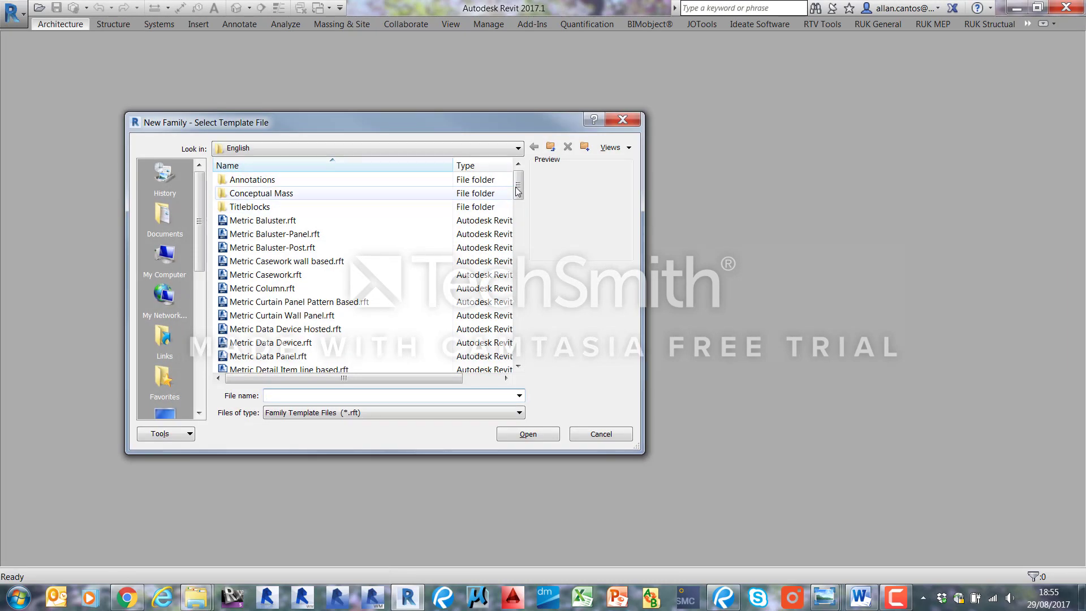
scroll(522, 210, down, 1)
scroll(522, 211, down, 9)
scroll(522, 210, up, 1)
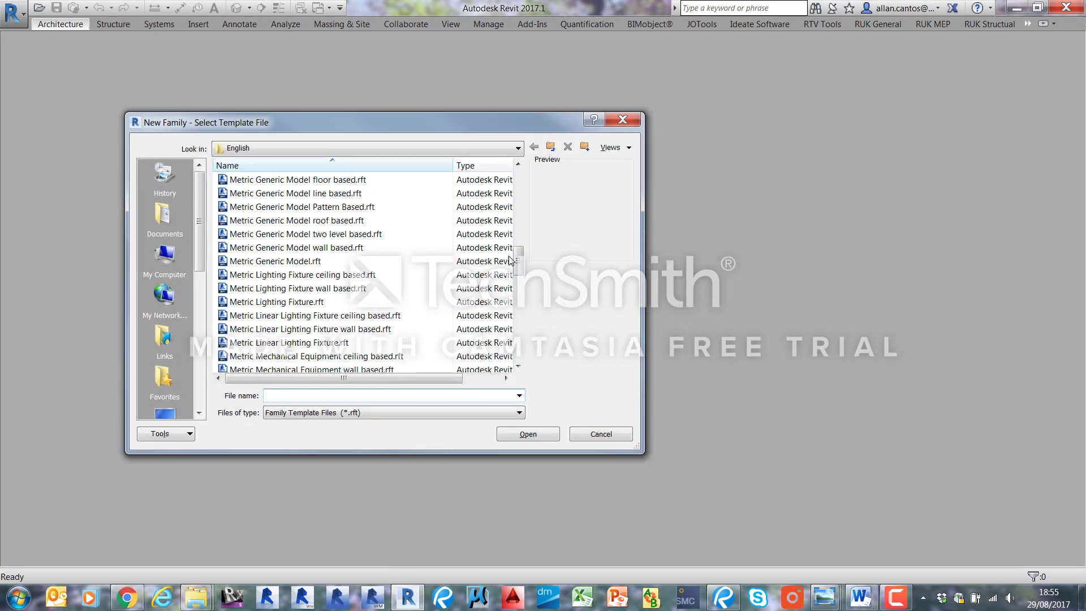
click(285, 261)
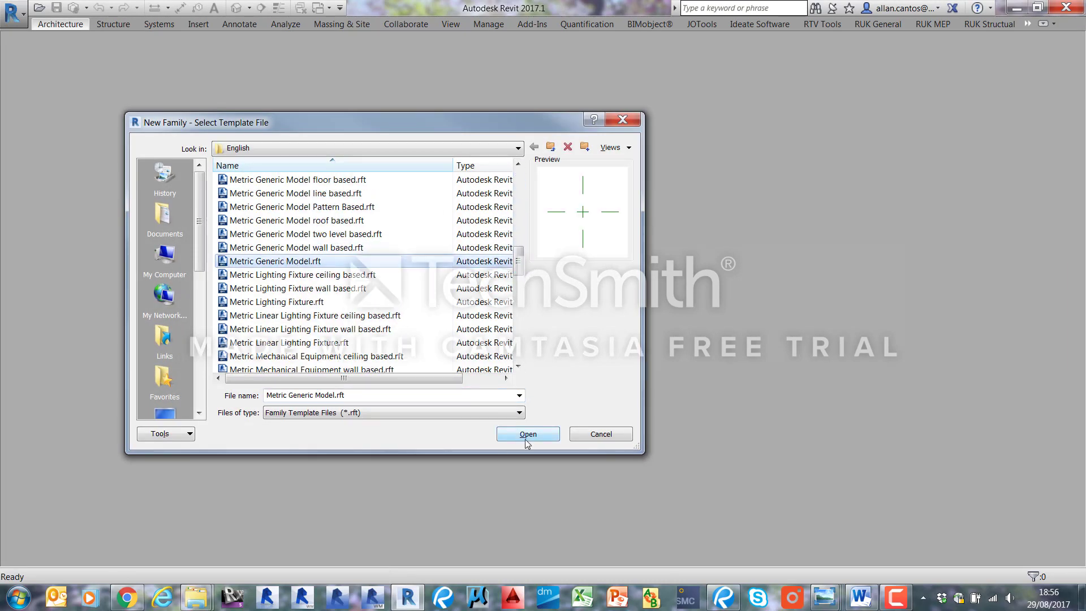
click(527, 442)
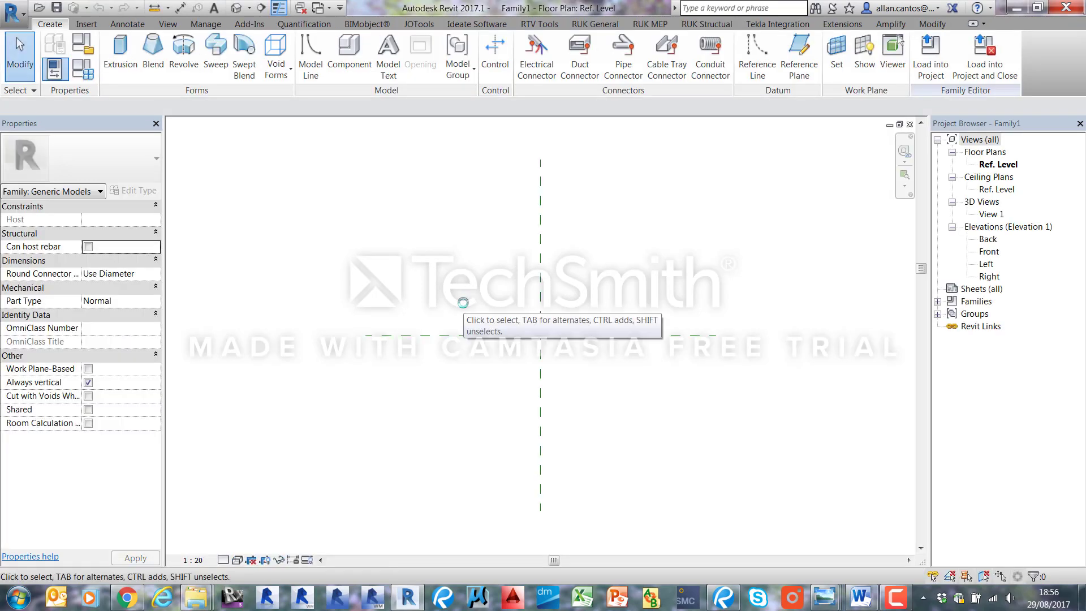
- Set the family category to Structural Connections
click(89, 52)
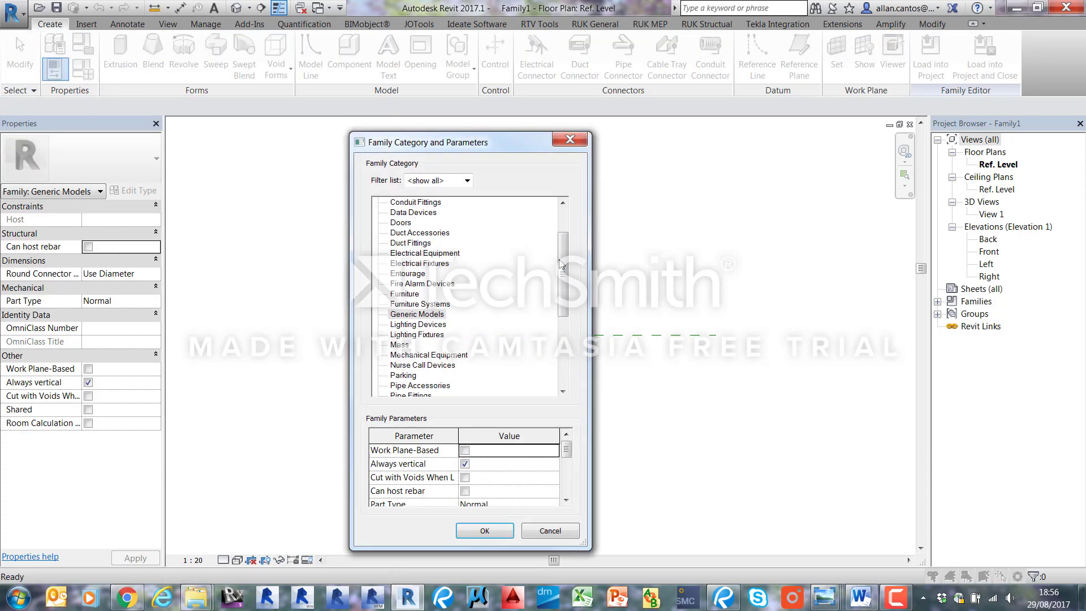
scroll(443, 343, down, 5)
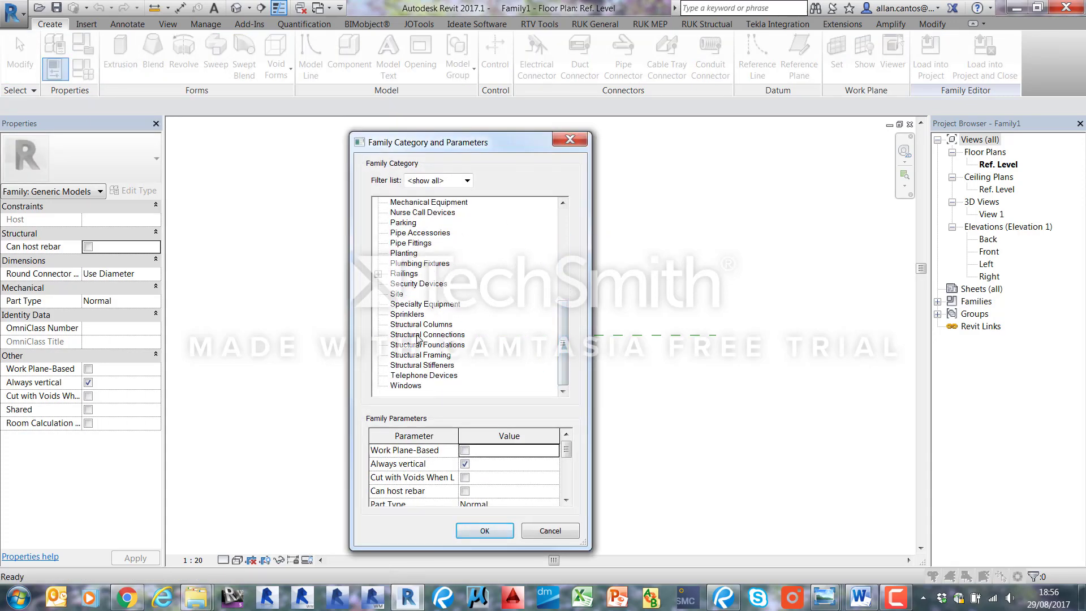
click(435, 334)
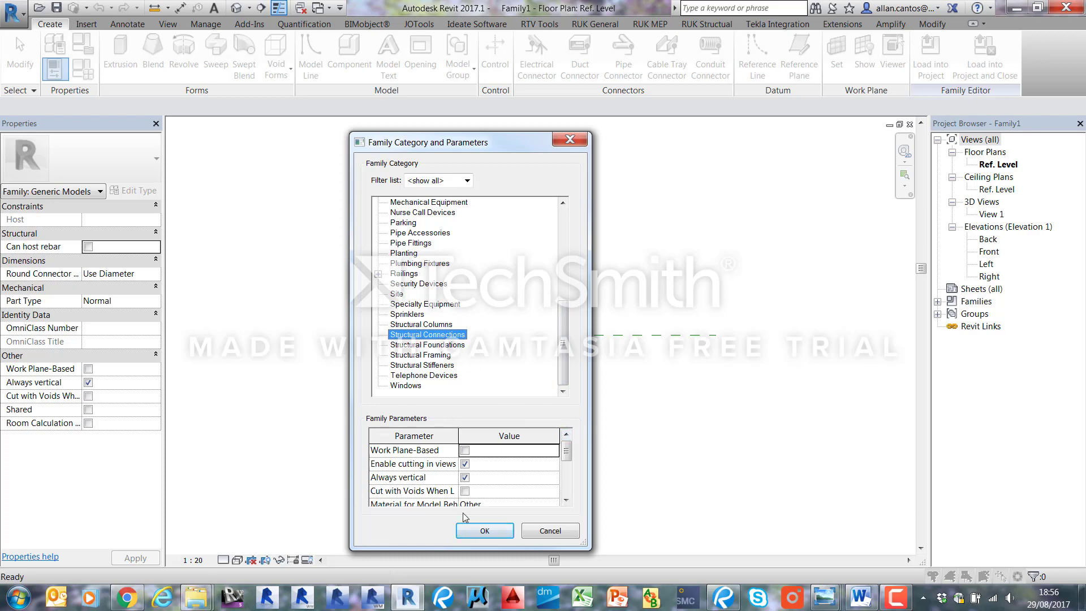
drag(568, 454, 567, 491)
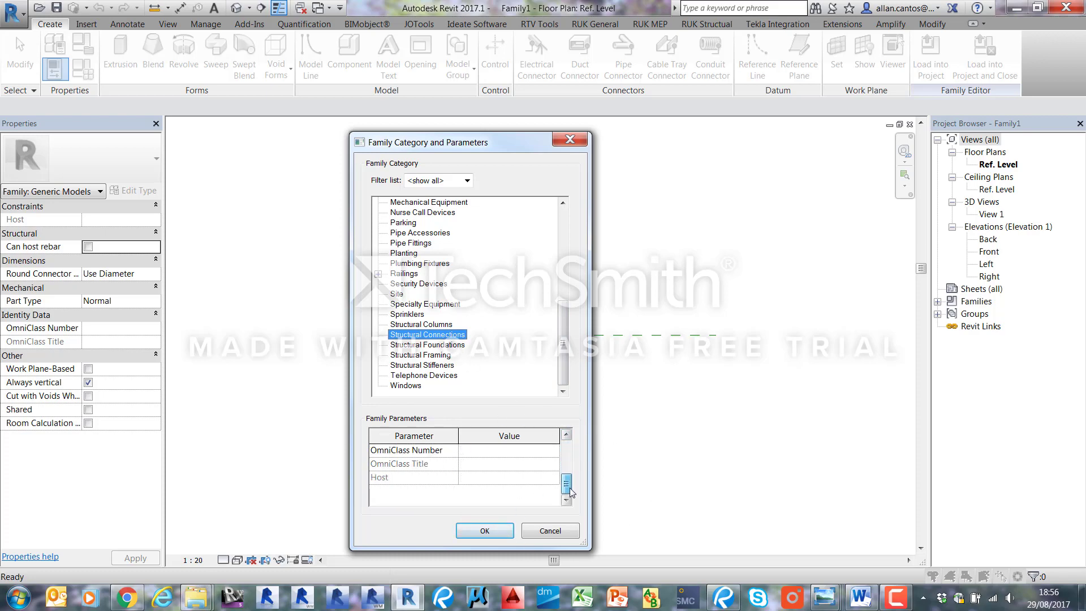
click(485, 531)
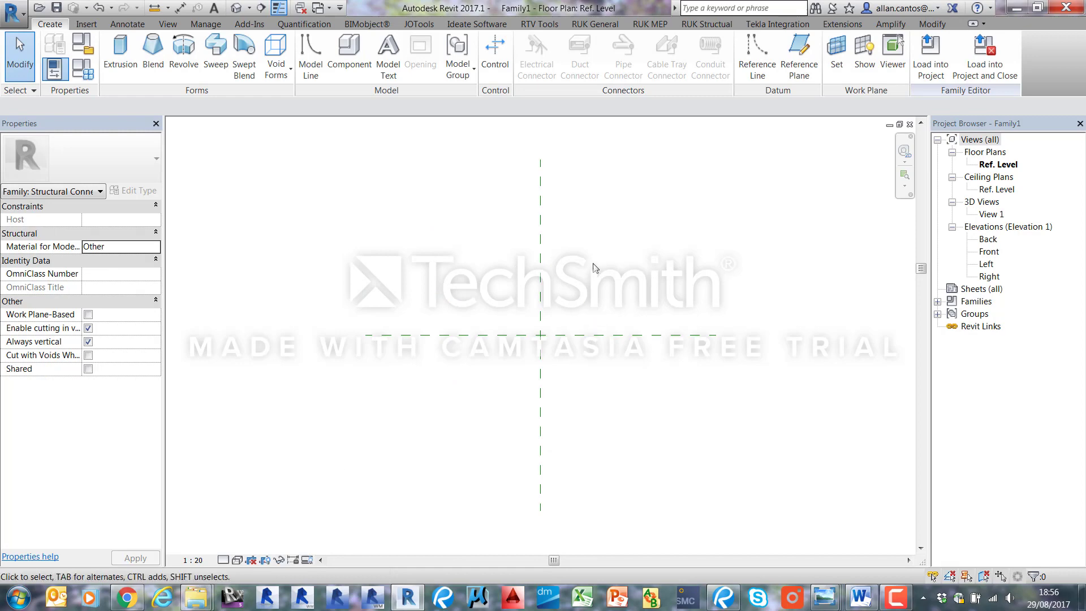
- Save the family as WHT Connection Details.rfa in the New folder under My Documents, replacing the existing file
click(11, 13)
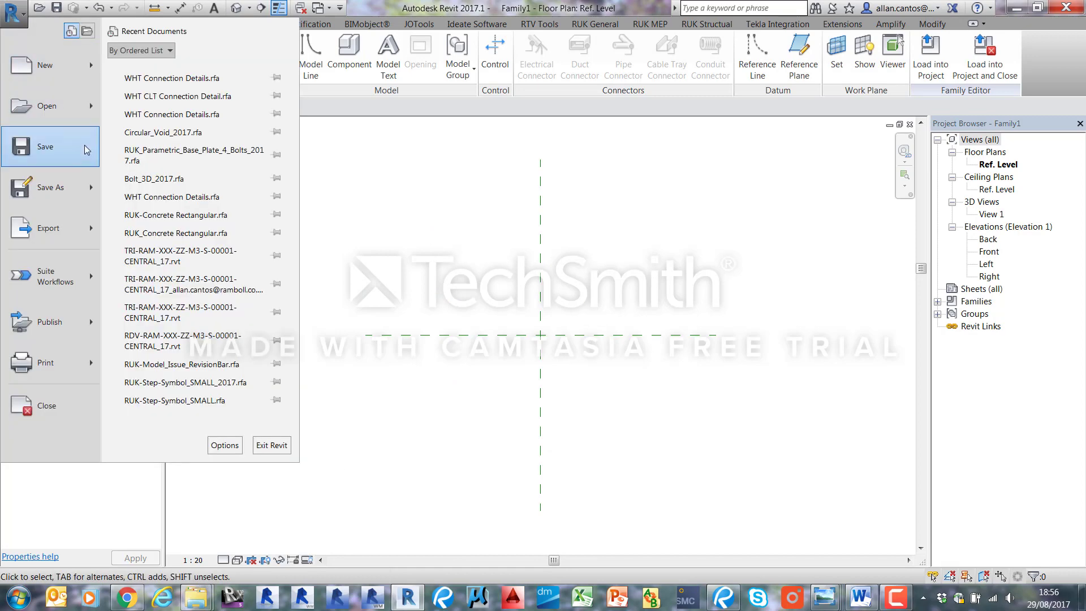
mouse_move(94, 195)
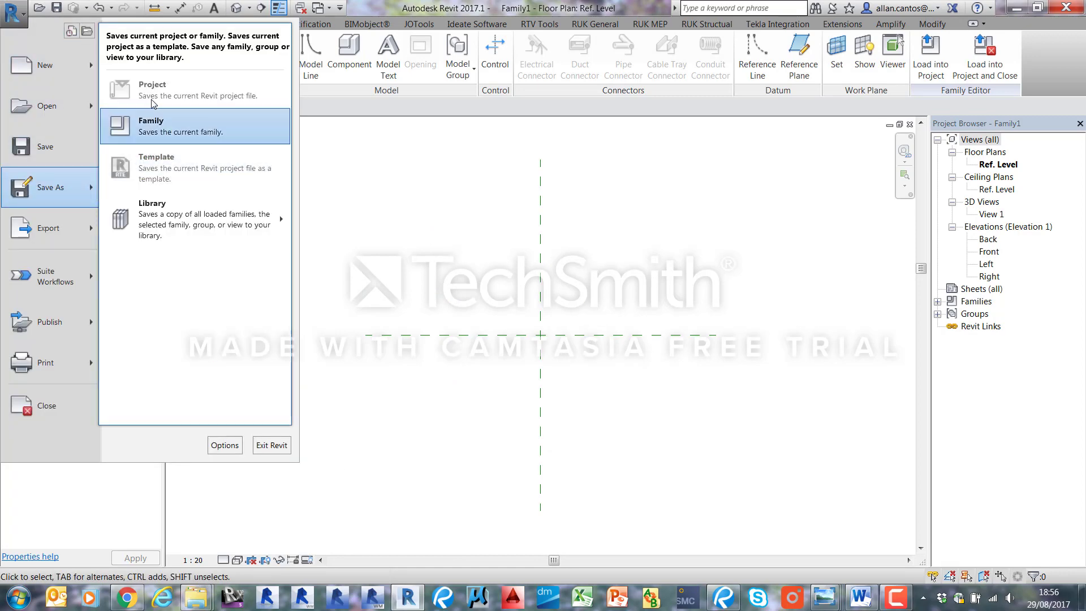
click(174, 129)
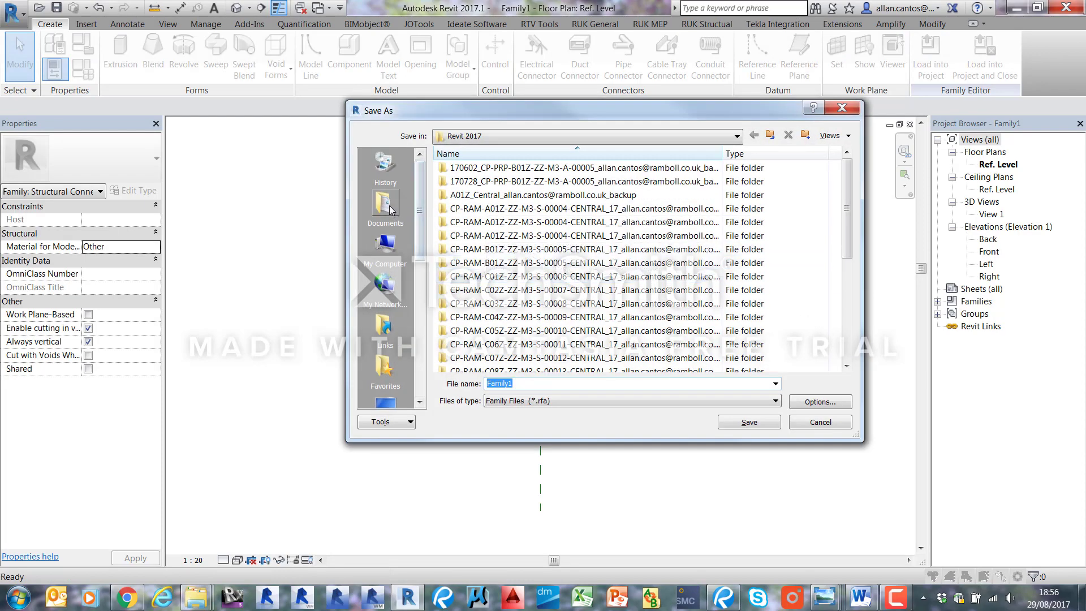
click(390, 210)
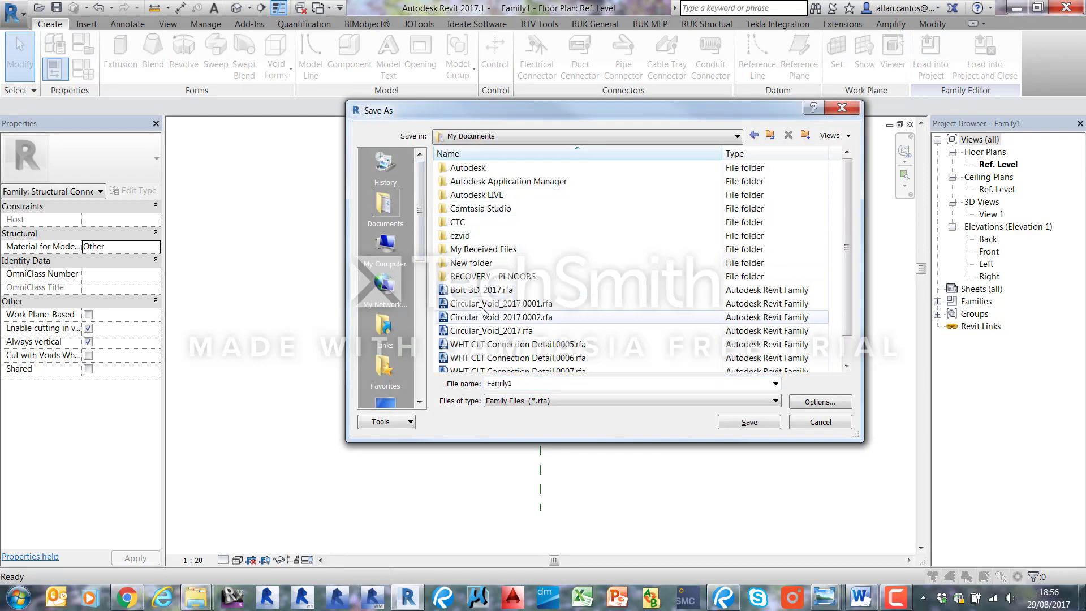
double_click(471, 262)
click(502, 195)
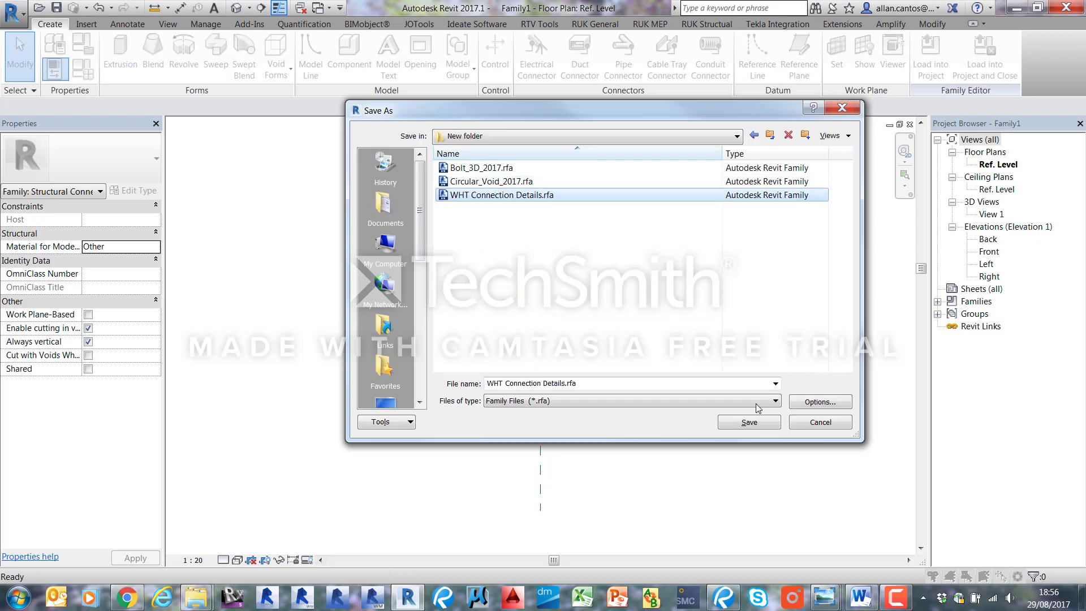
click(749, 422)
click(541, 308)
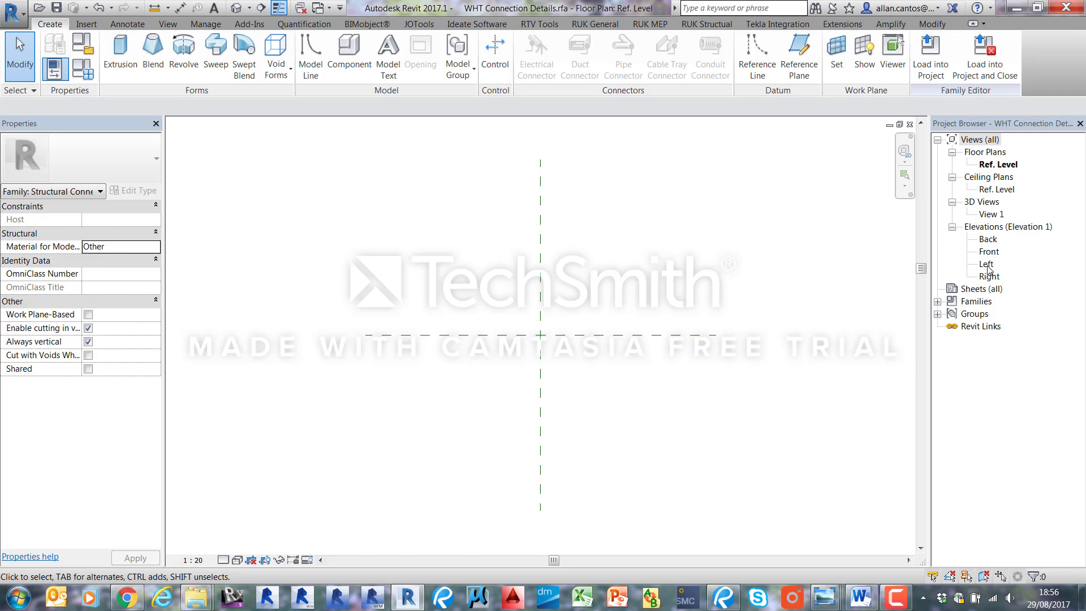
- In the Left elevation, sketch an L-shaped extrusion from an upright 380 by 780 mm rectangle and an overlapping rectangle about 260 mm high along its base
double_click(987, 265)
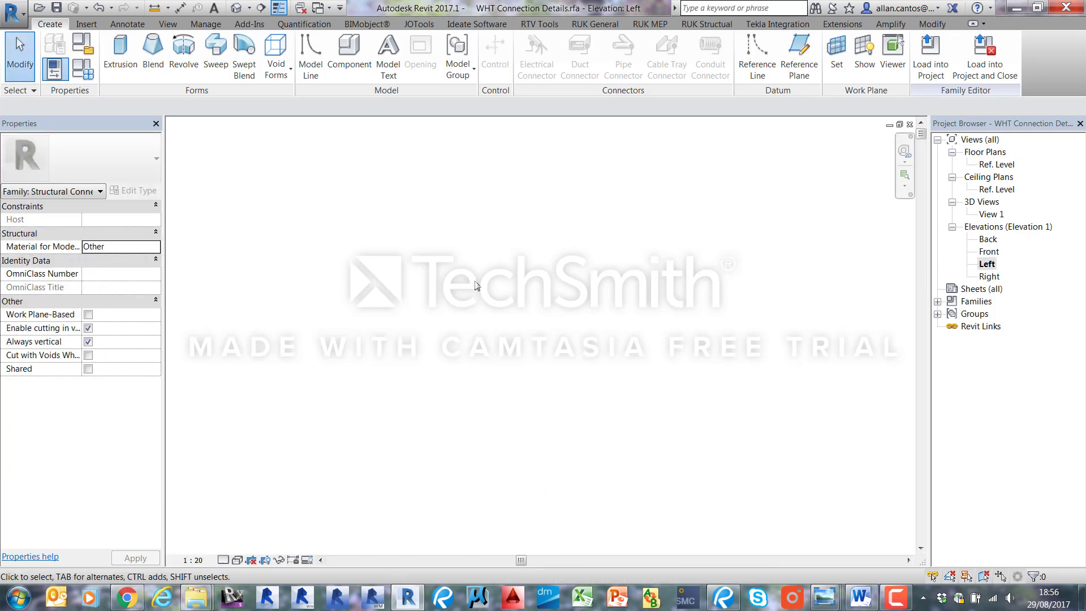
right_click(446, 245)
click(469, 354)
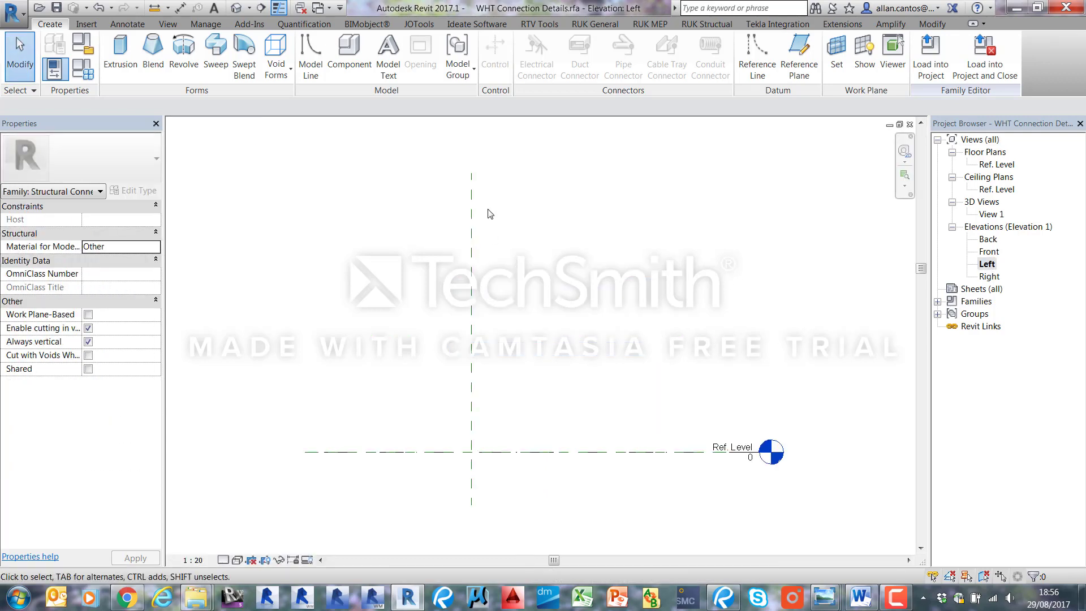
click(120, 54)
click(530, 42)
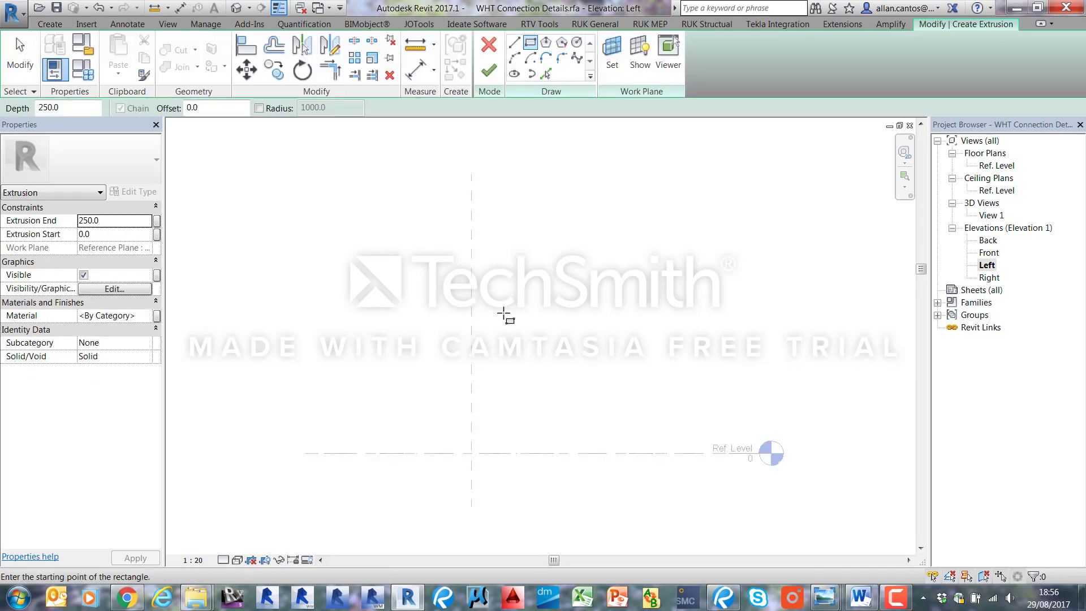
click(499, 319)
click(537, 399)
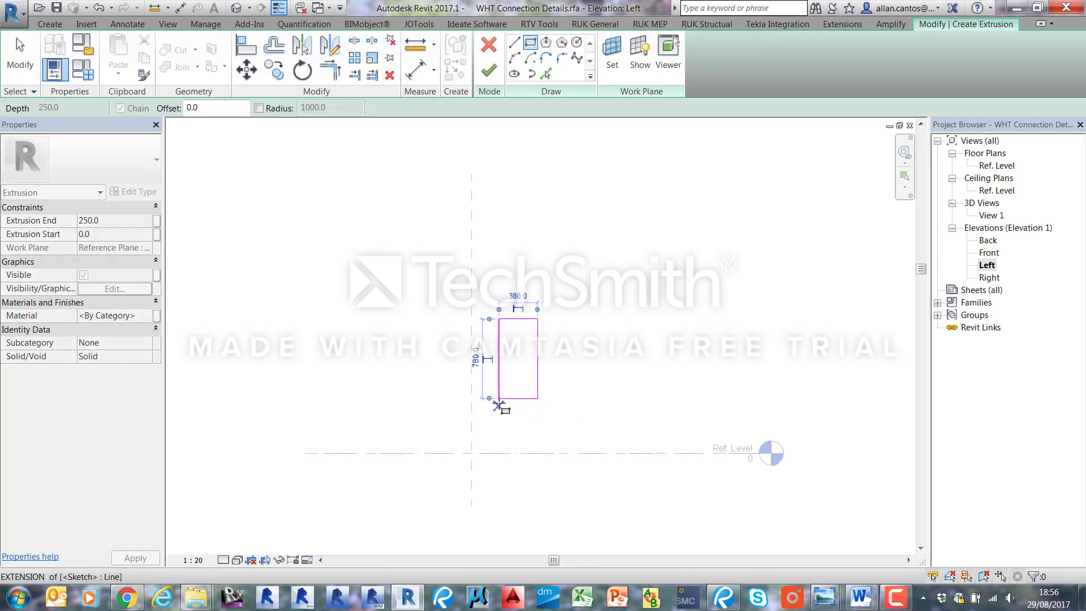
click(498, 399)
click(602, 372)
key(Escape)
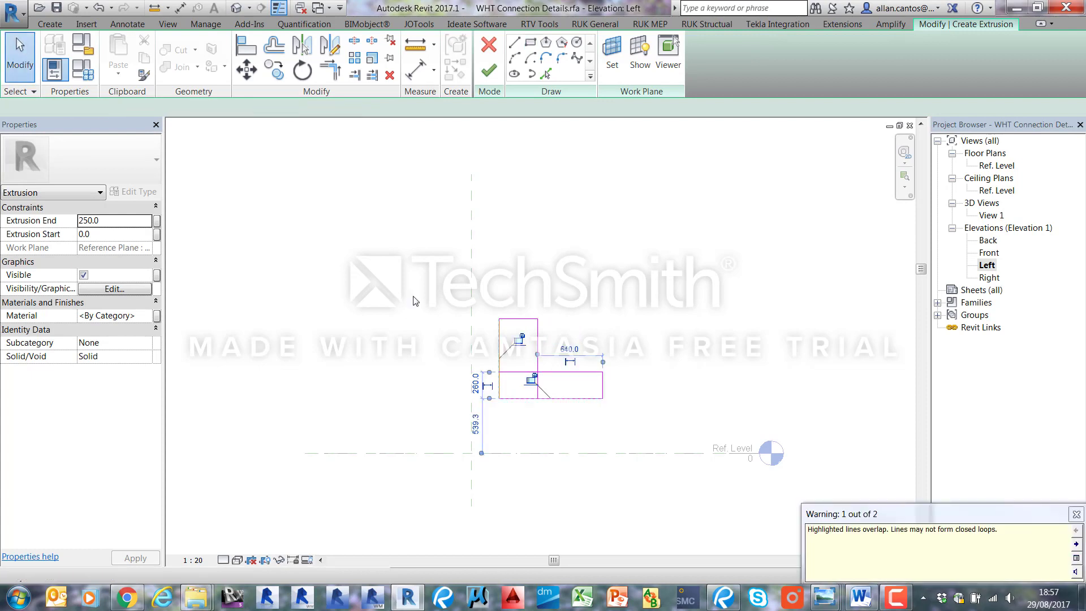
- Delete the duplicate sketch lines at the lower corner where the two rectangles overlap
drag(449, 349, 563, 416)
key(Delete)
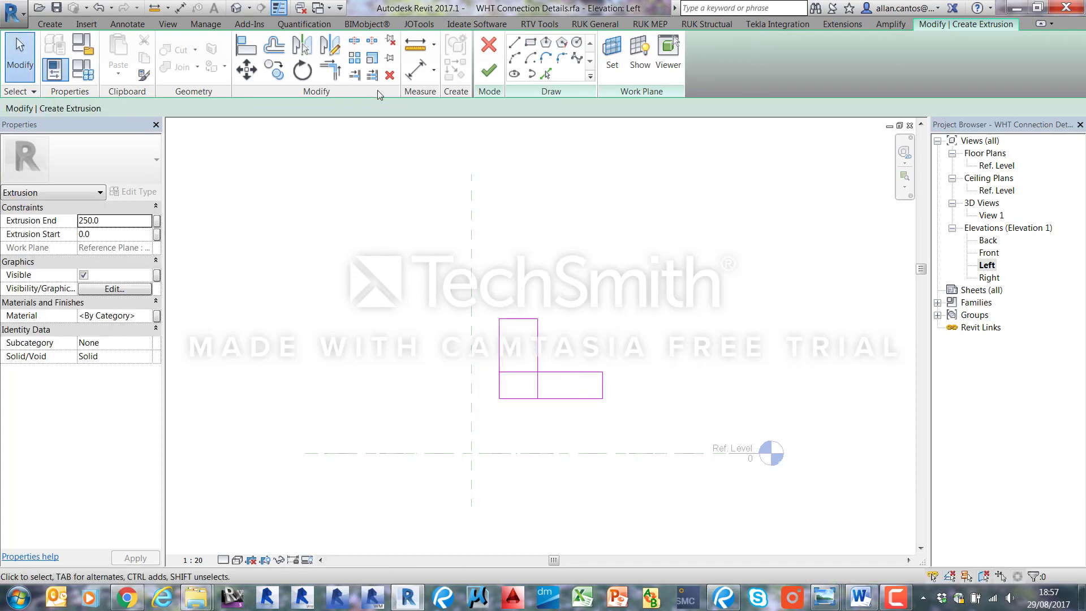
- Align the L-shaped sketch's outer vertical edge to the vertical reference plane and its base edge to the Ref. Level
key(a)
key(l)
click(470, 300)
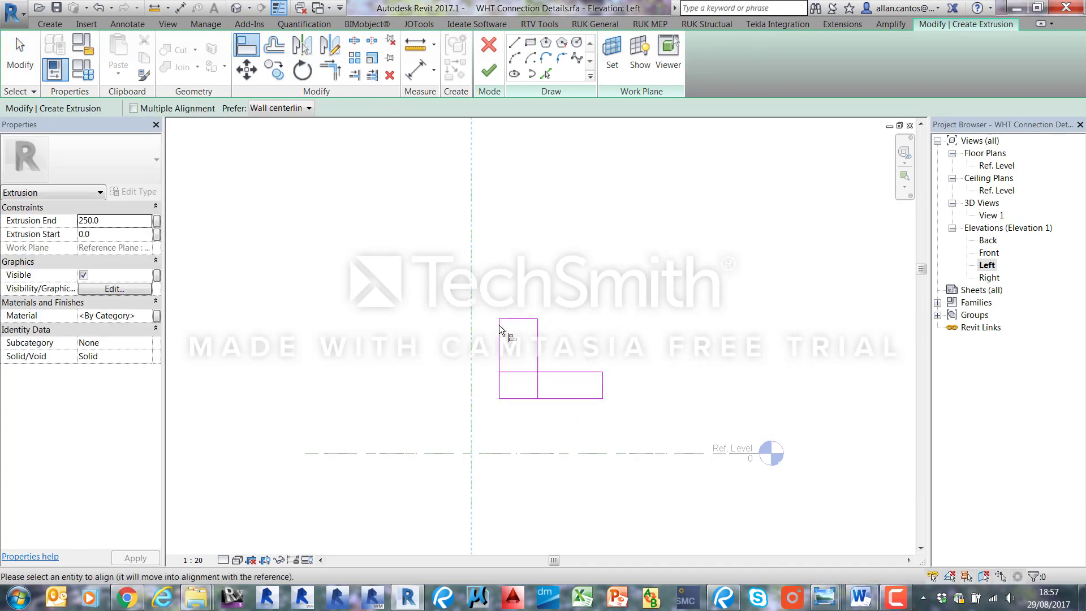
click(499, 338)
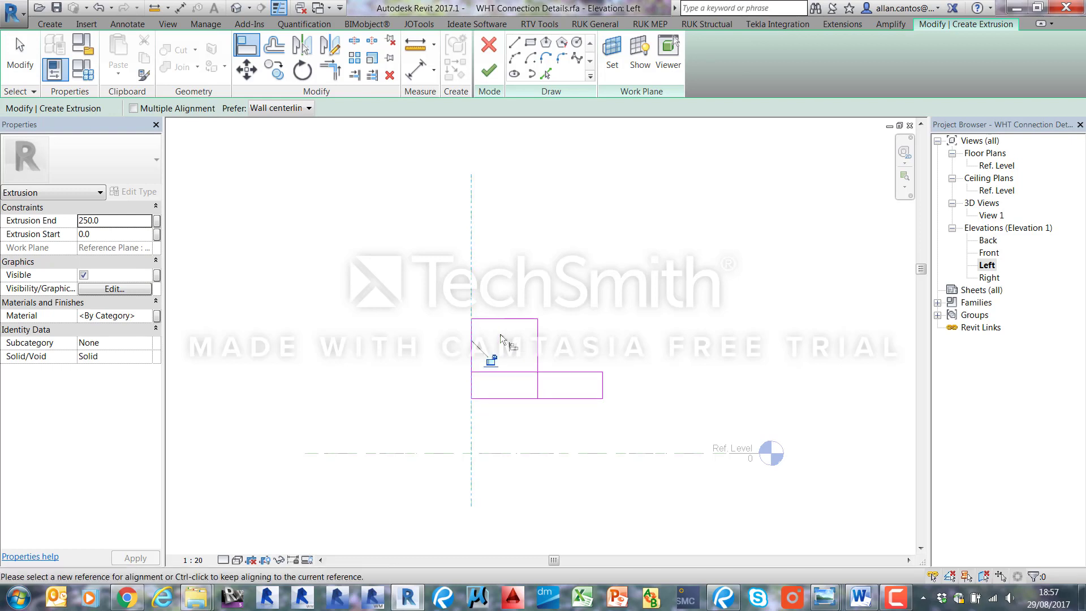
click(589, 453)
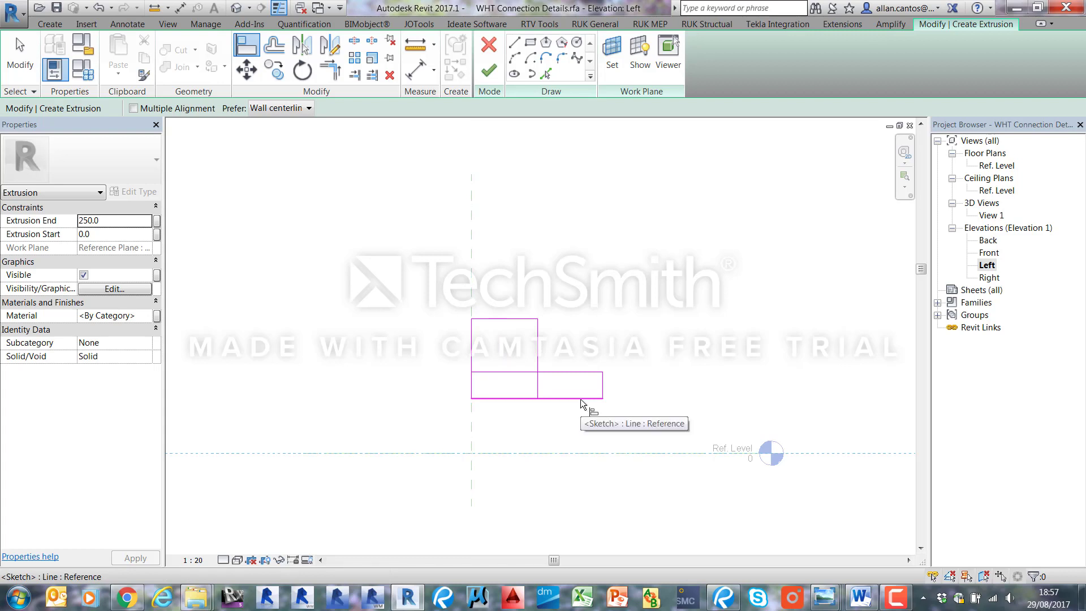
click(581, 399)
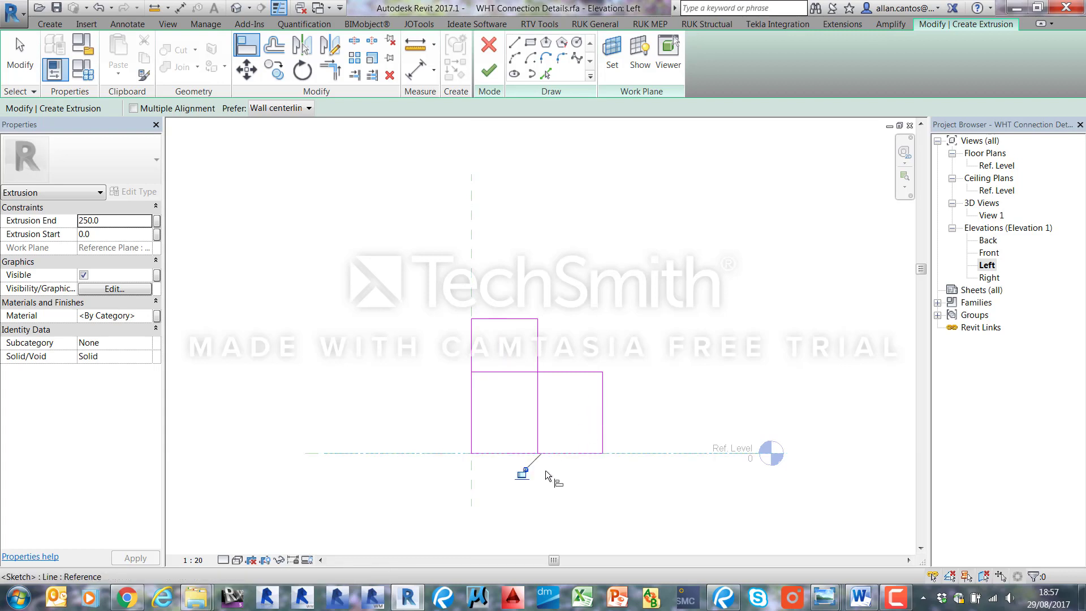
- Trim the crossing inner lines to a corner so the sketch forms one L-shaped outline
click(331, 71)
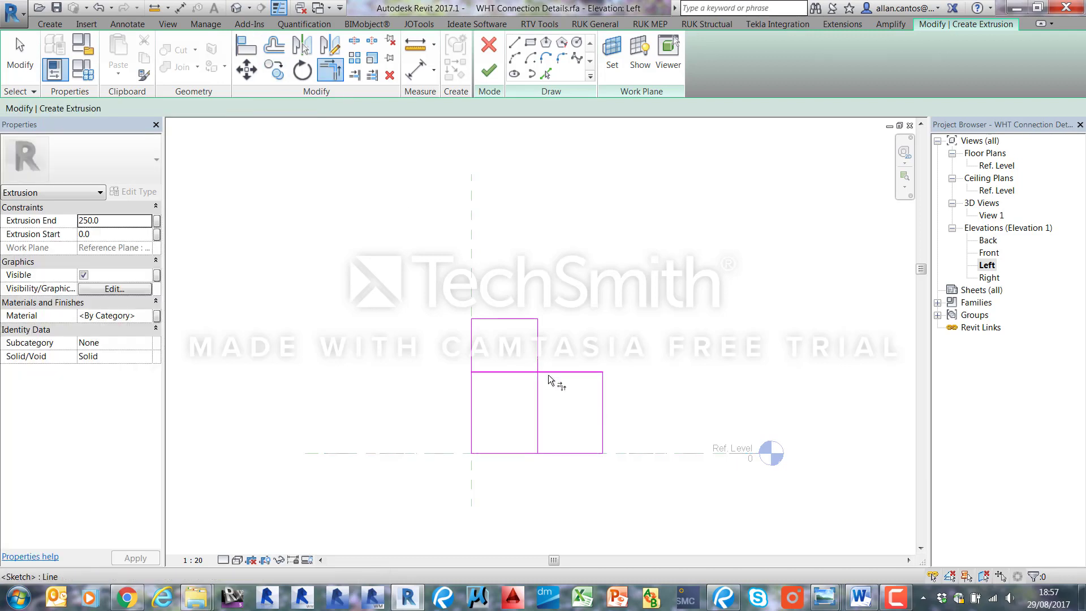
click(548, 372)
click(539, 361)
click(20, 57)
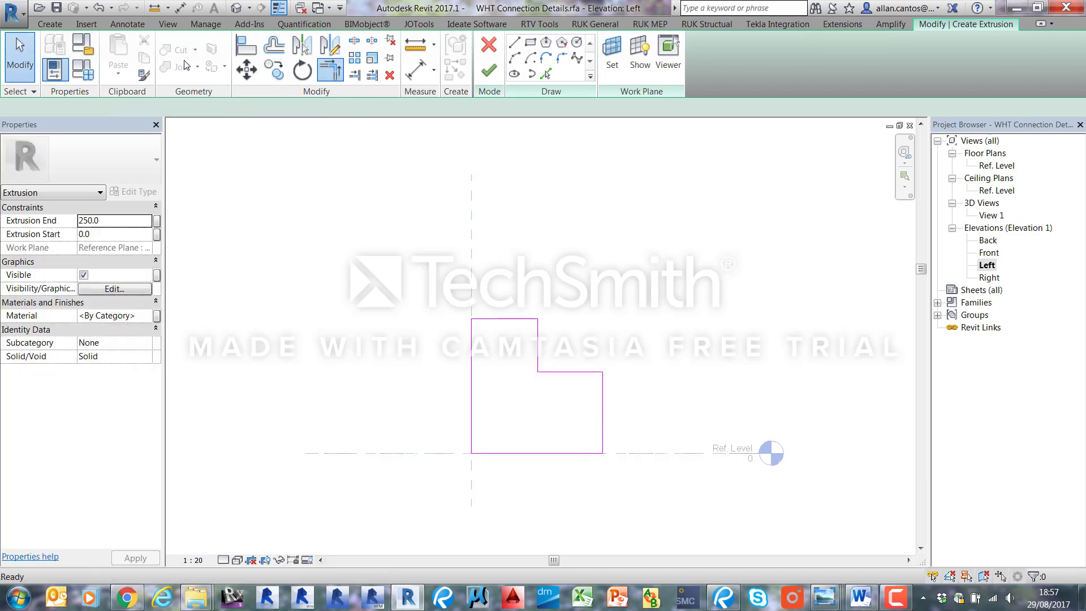
- Dimension the upright leg's thickness from the vertical reference plane and the base leg's thickness from the Ref. Level
click(471, 266)
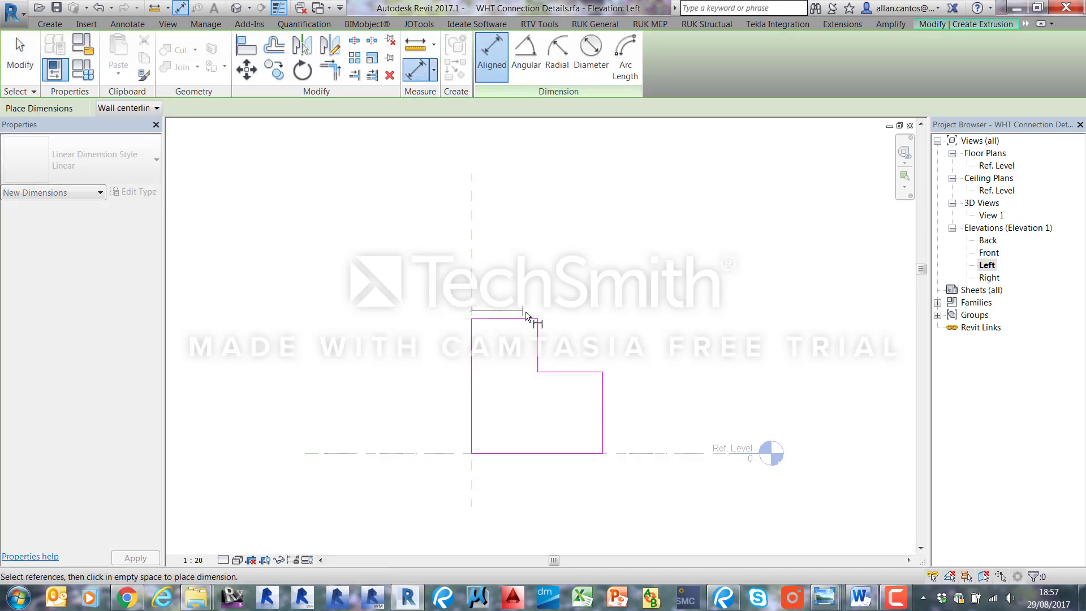
click(536, 324)
click(545, 290)
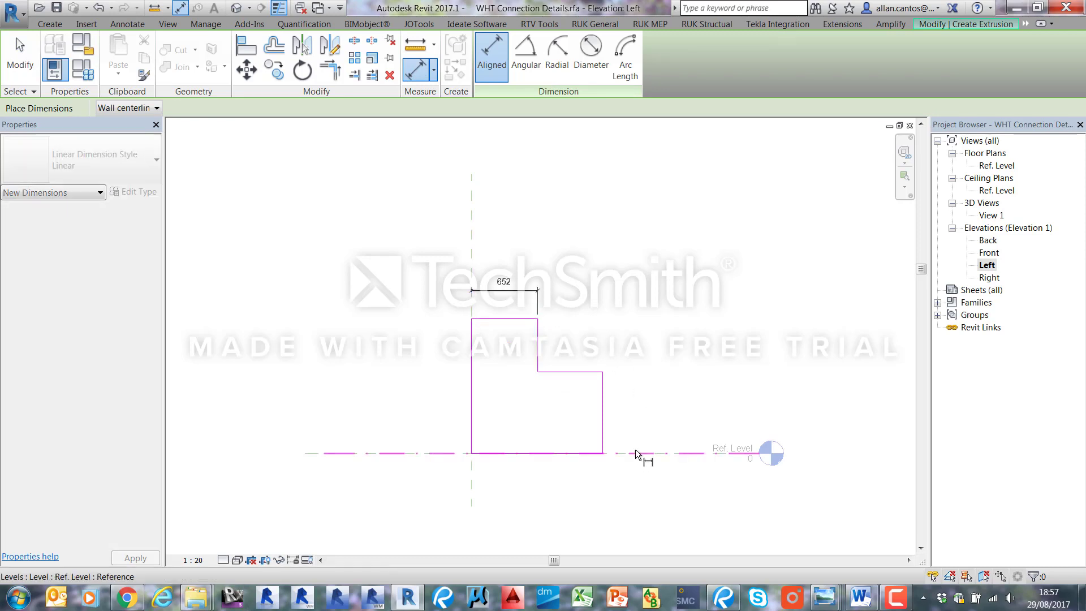
click(636, 451)
click(598, 372)
click(629, 375)
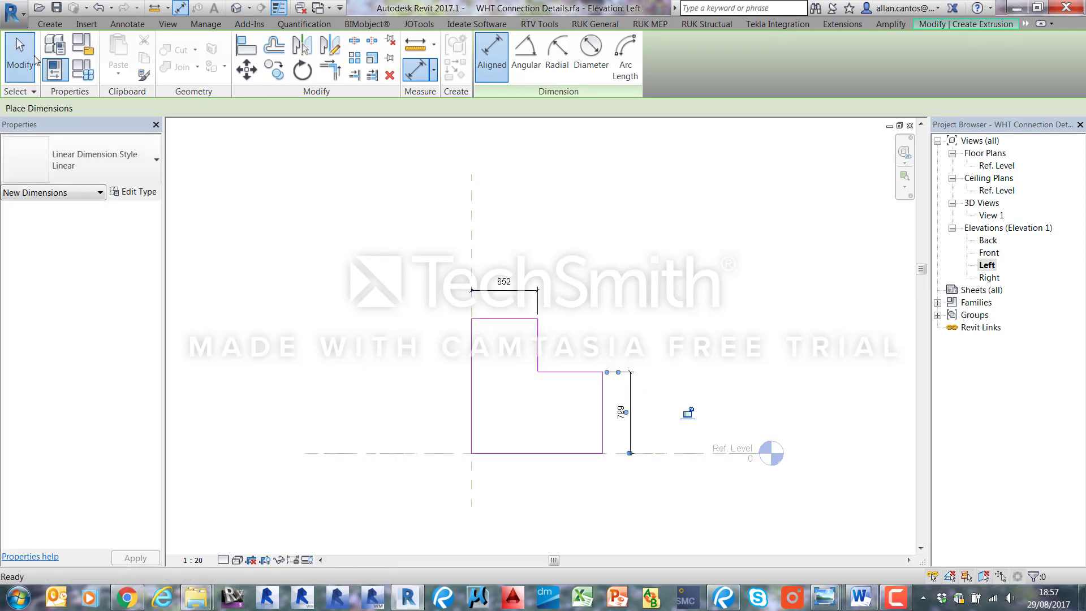
key(Escape)
- Label both leg thickness dimensions with a new family type parameter named Thickness
click(632, 378)
ctrl+click(542, 288)
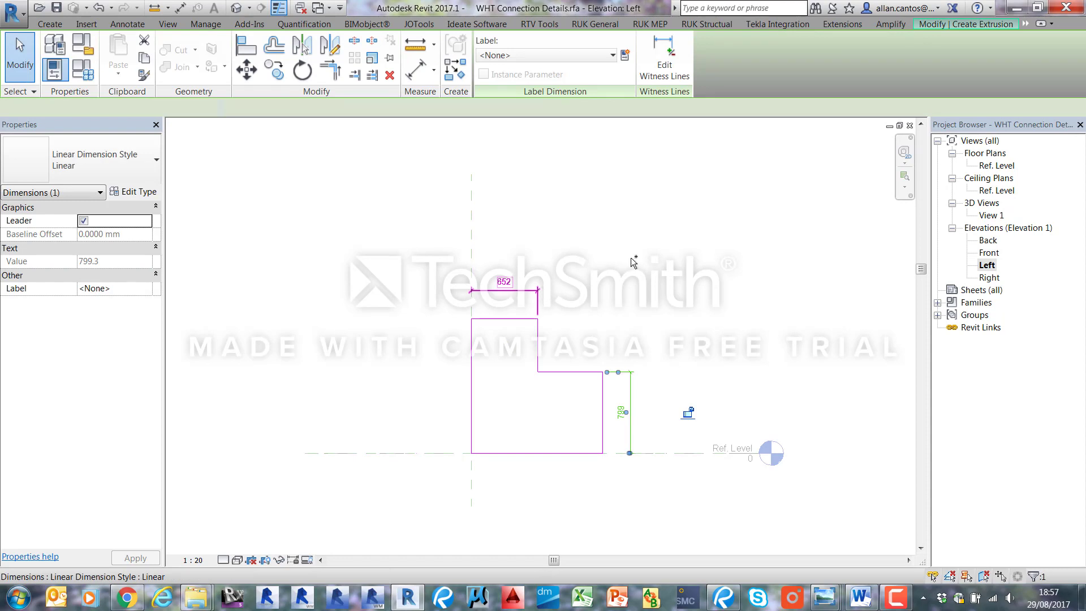
click(626, 56)
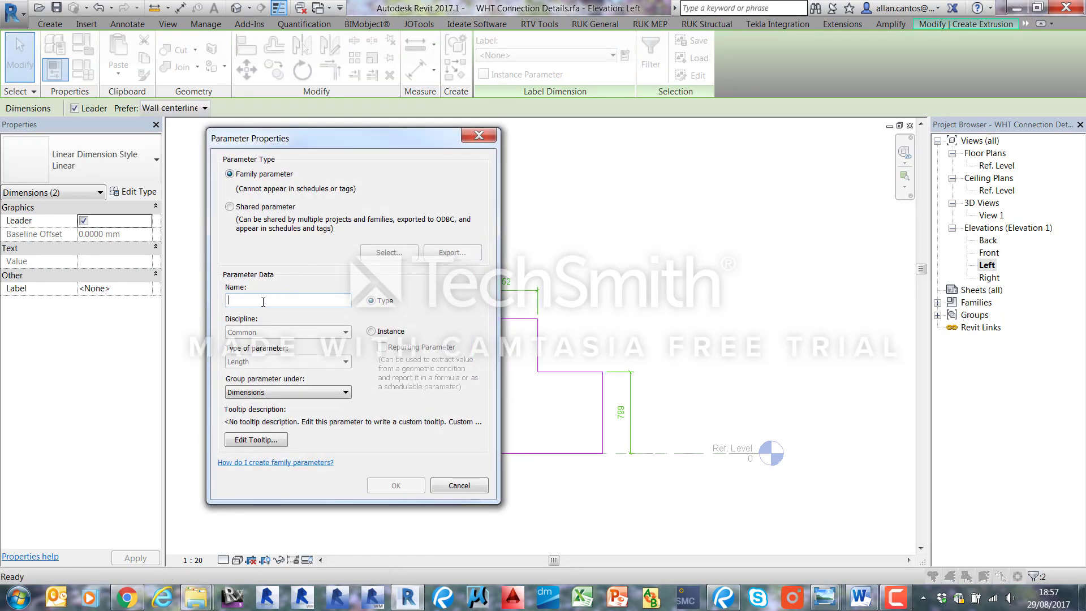
text(Thickn)
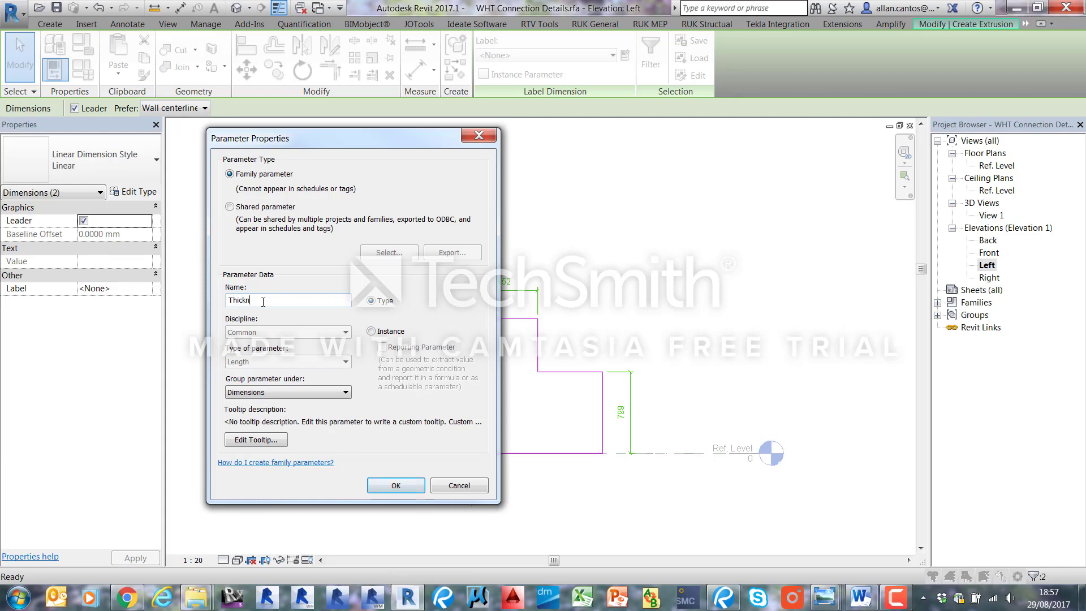
text(ess)
click(396, 485)
click(626, 276)
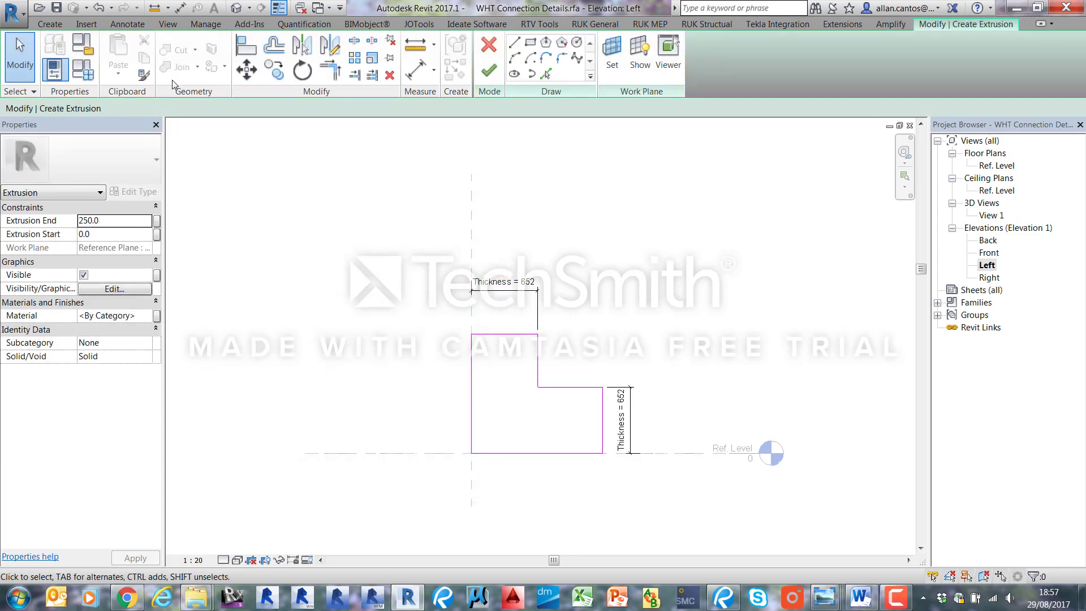
- Check the bracket designations in the Blog_023-052.PNG geometry table and add a family type named WHT340
click(83, 69)
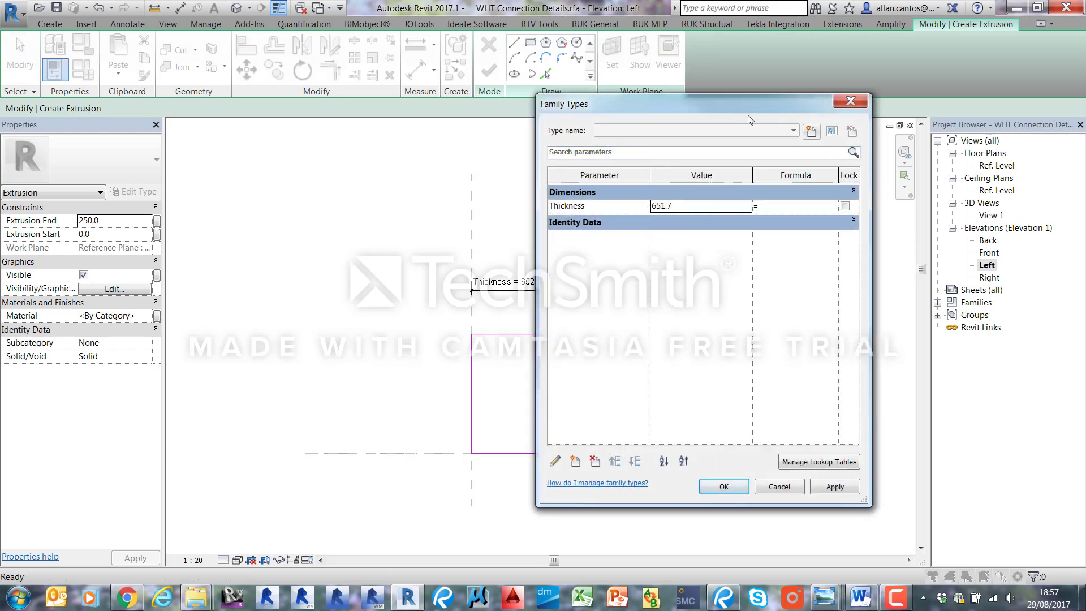
drag(748, 108, 580, 138)
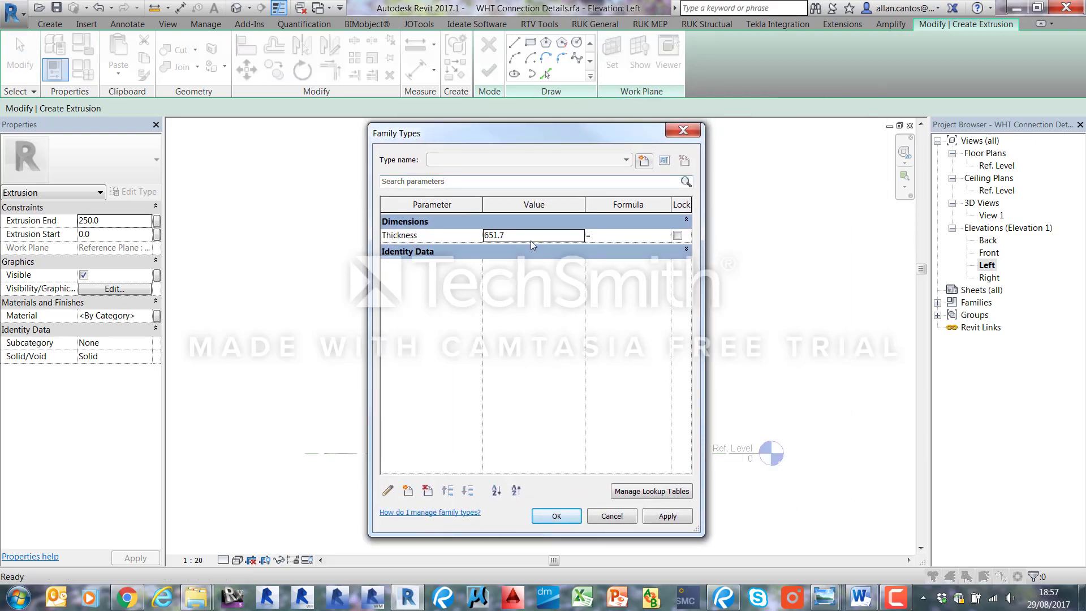
click(830, 597)
click(962, 519)
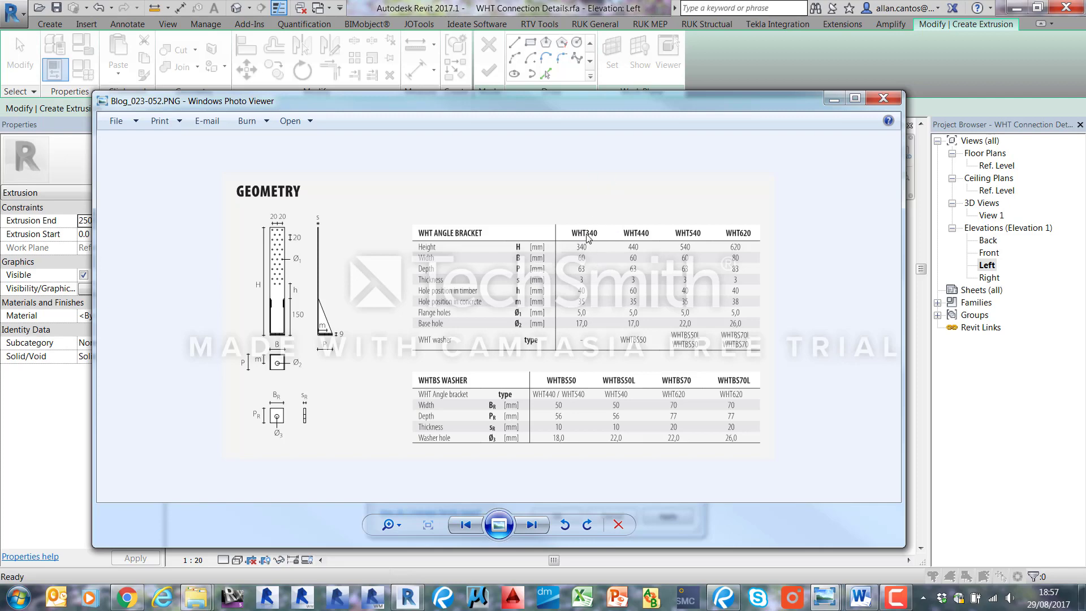
click(833, 99)
click(643, 161)
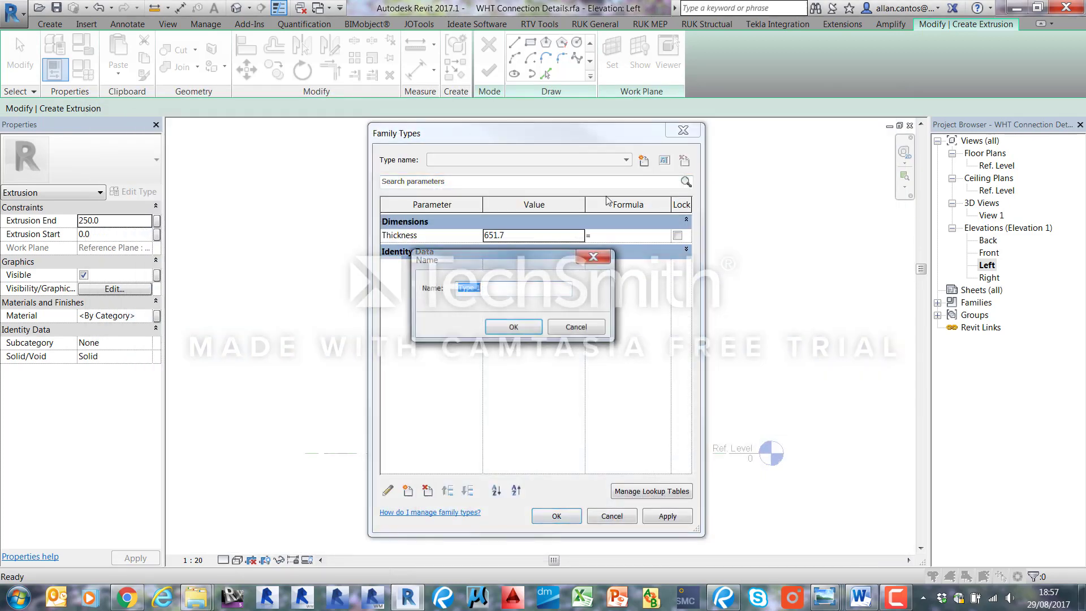
text(WHT340)
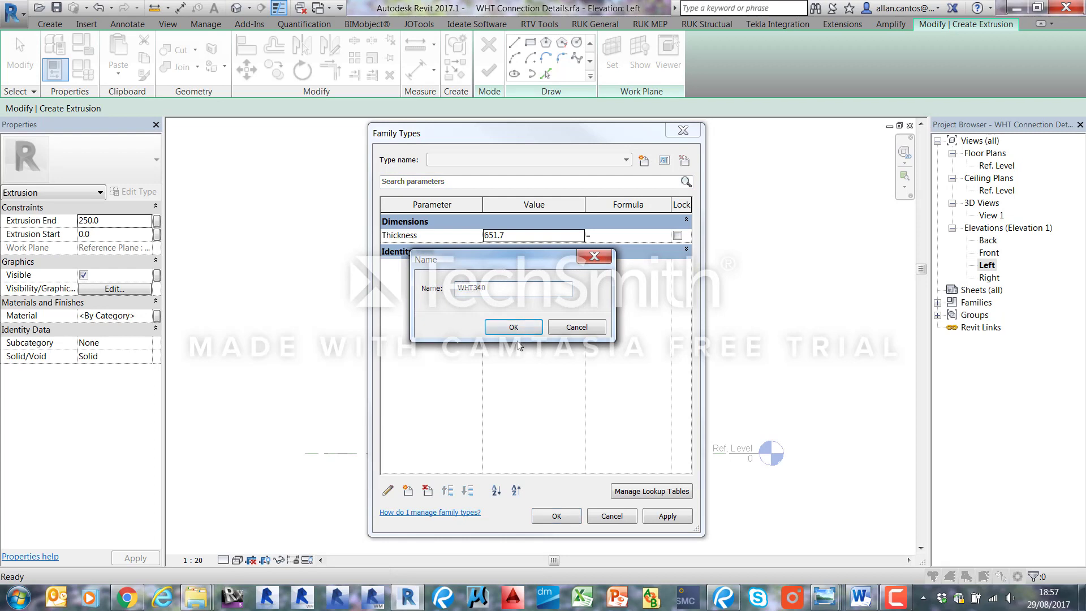
click(513, 328)
- Set the Thickness parameter of the WHT340 type to 3 mm and apply it
click(521, 235)
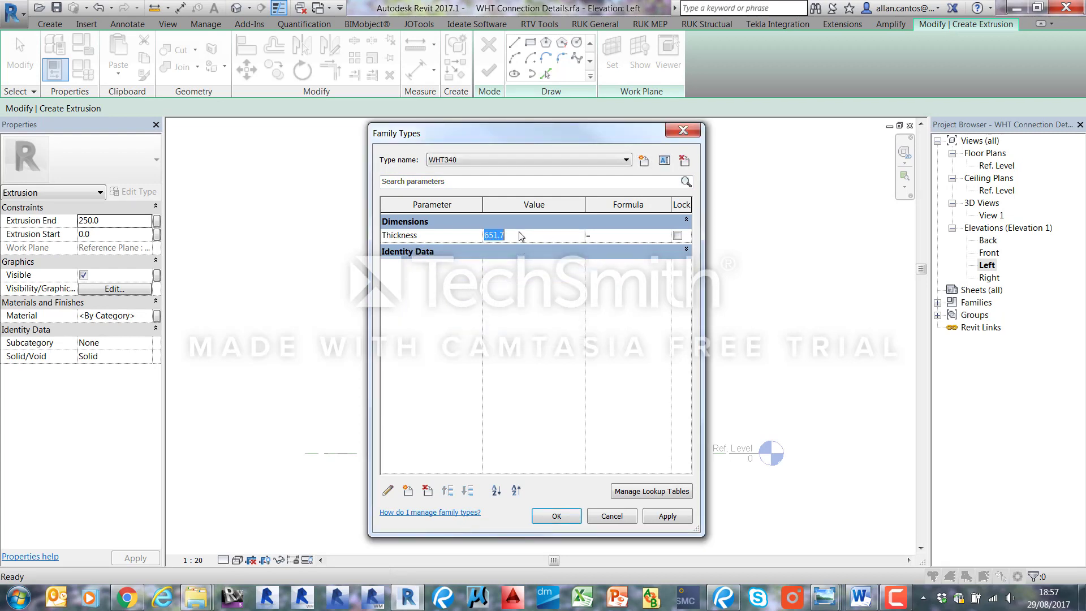
text(3)
click(667, 516)
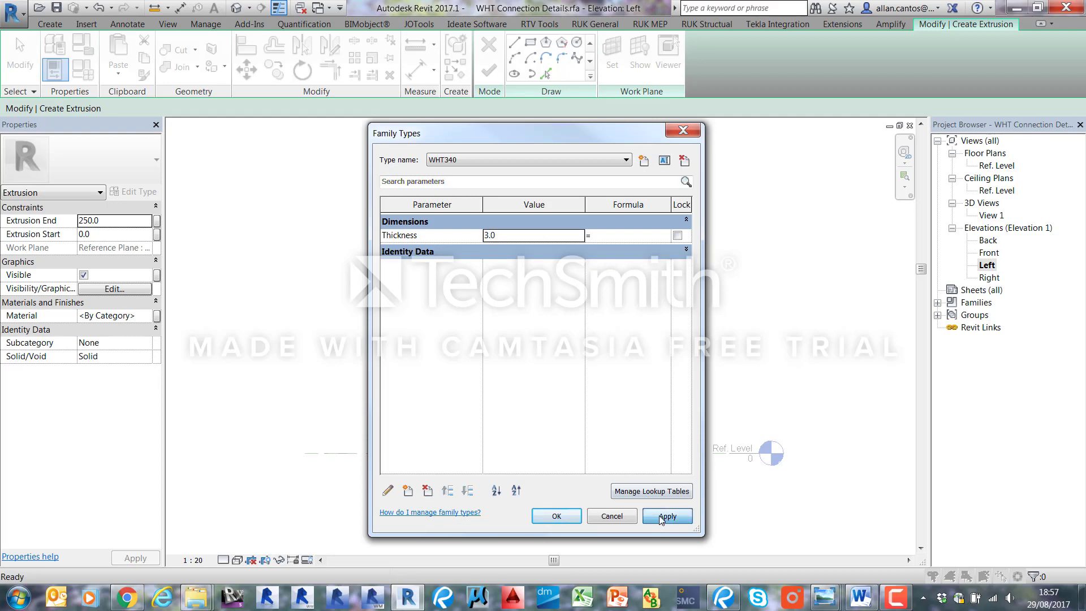
click(557, 516)
- Dimension the upright leg's full height from the Ref. Level to its top edge and set the view scale to 1:2
scroll(456, 447, up, 5)
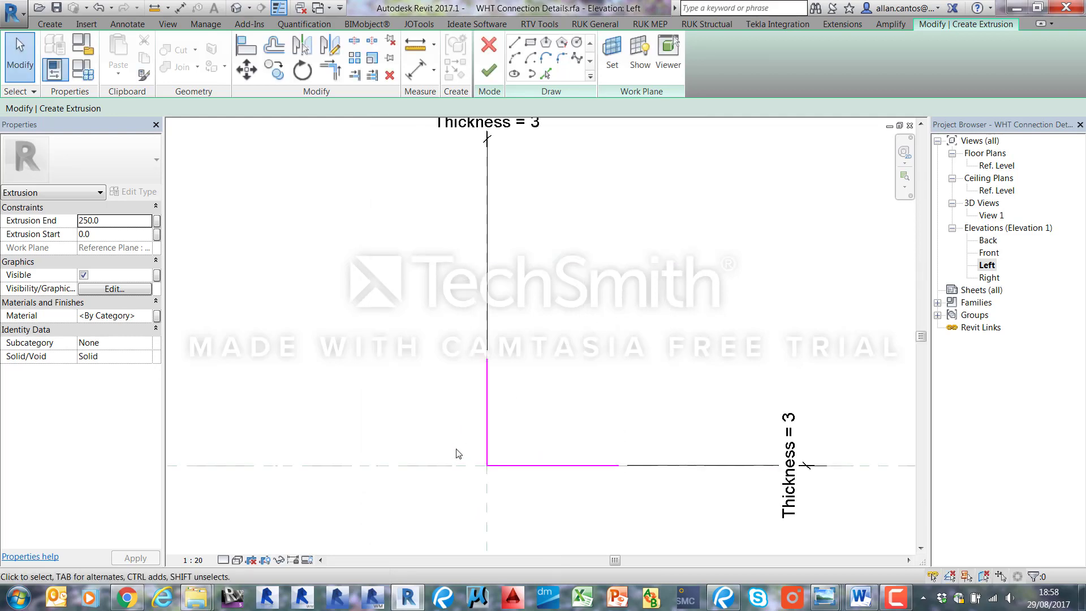
click(414, 69)
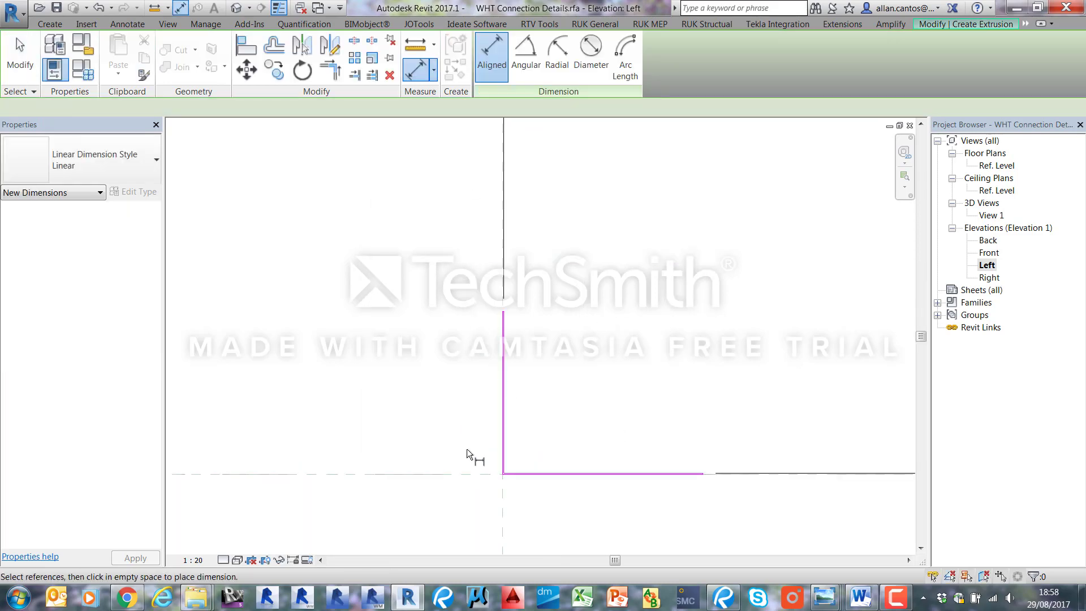
scroll(503, 312, up, 4)
scroll(504, 311, up, 2)
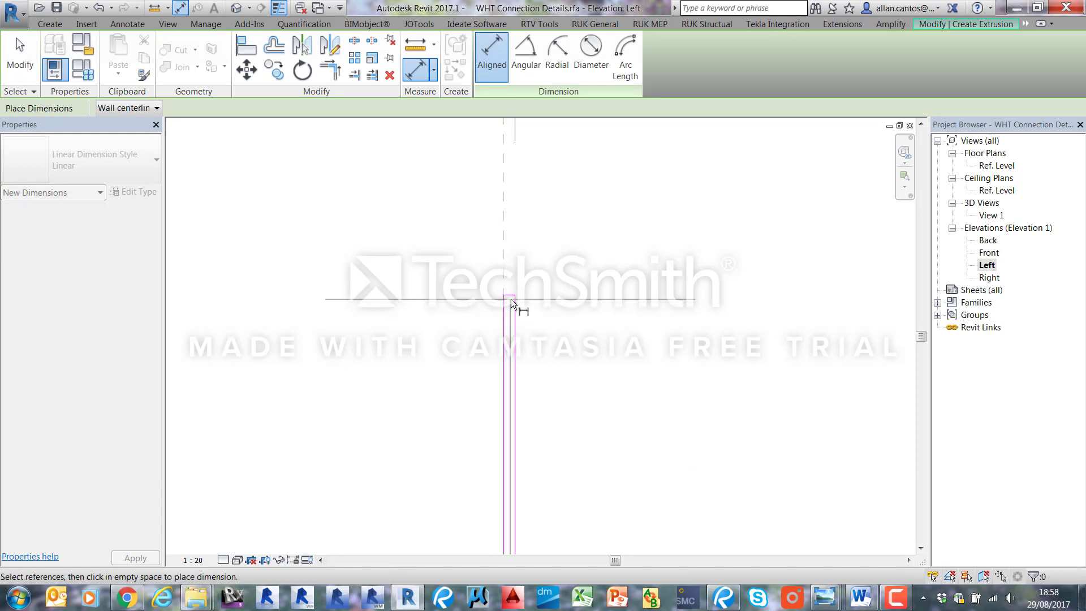
click(510, 296)
middle_drag(546, 246, 587, 242)
scroll(587, 242, down, 3)
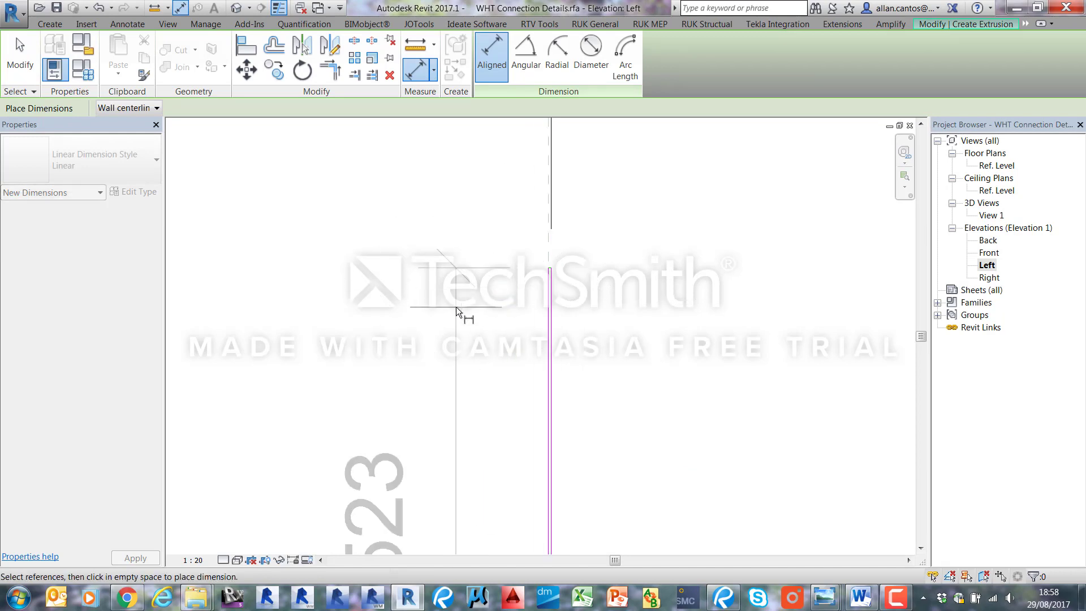
click(456, 307)
click(192, 560)
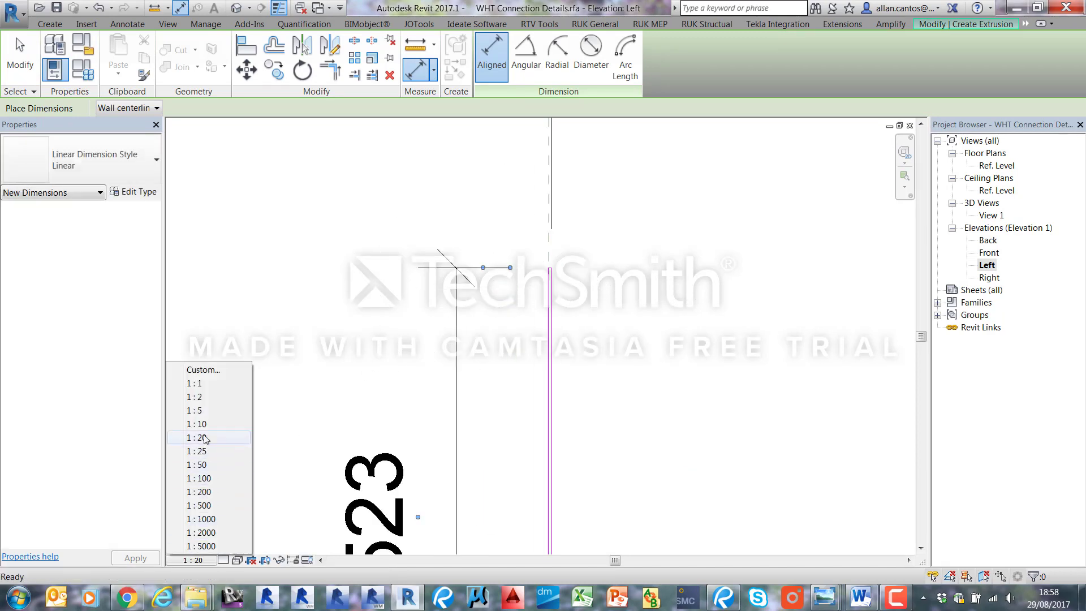
click(195, 396)
- Dimension the base leg's full length from the vertical reference plane to its free end
scroll(430, 294, down, 2)
click(475, 490)
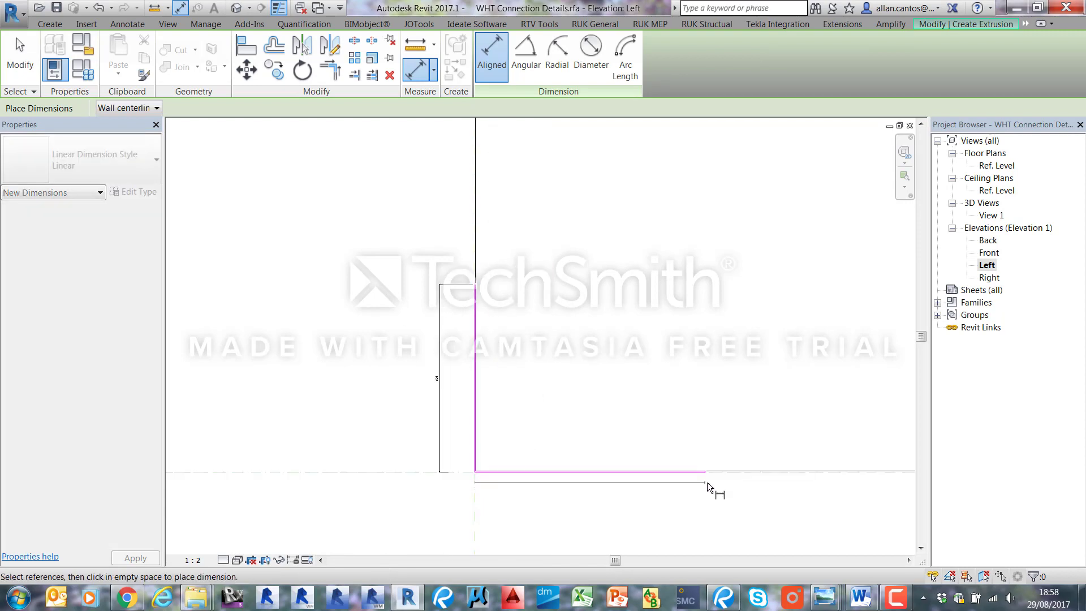
scroll(707, 482, up, 7)
click(662, 450)
scroll(702, 373, down, 4)
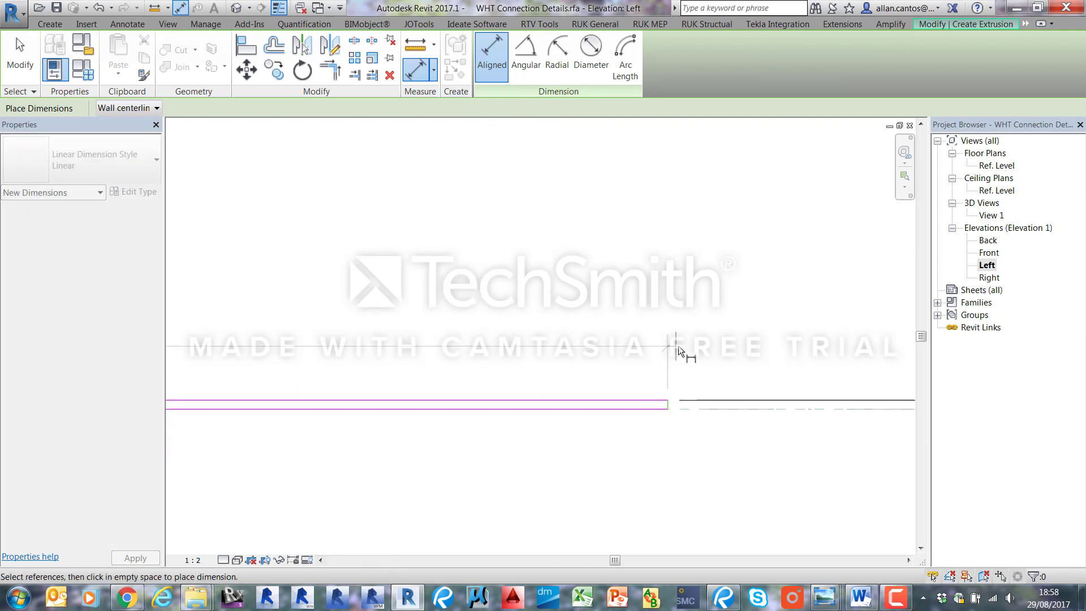
click(703, 421)
click(20, 56)
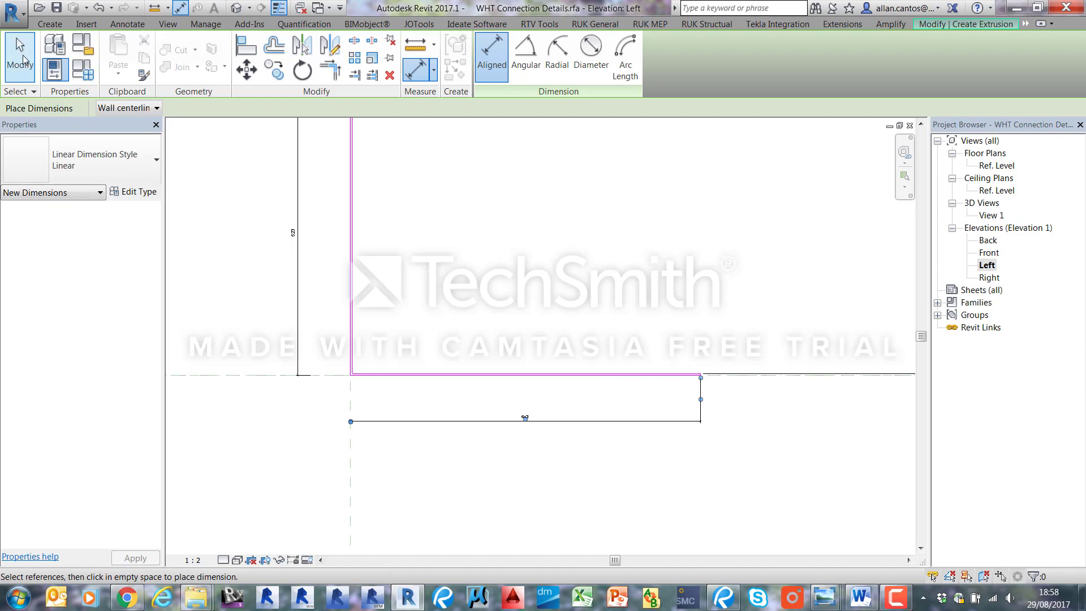
- Label the base leg's length dimension with a new family type parameter named Depth
click(447, 422)
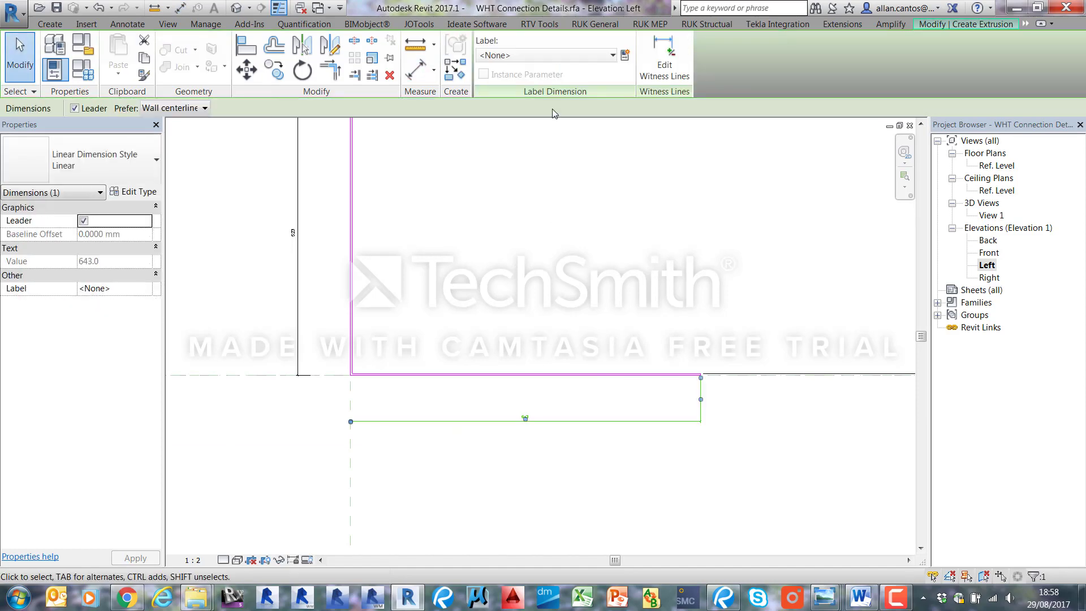
click(625, 55)
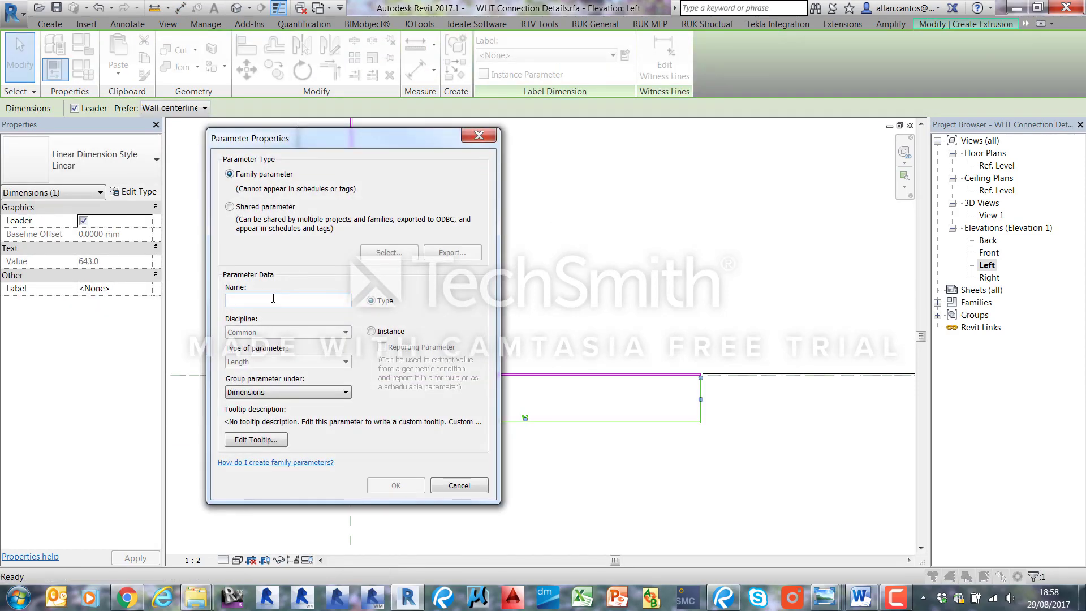
text(Depth)
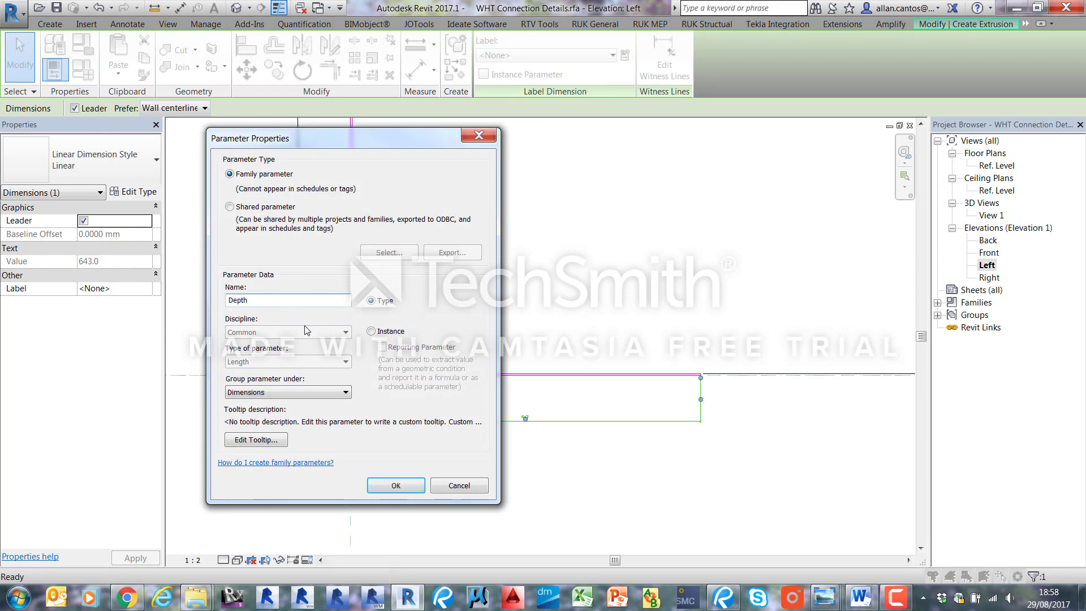
click(396, 485)
- Label the upright leg's overall dimension with a new family type parameter named Height
click(399, 357)
scroll(399, 357, up, 1)
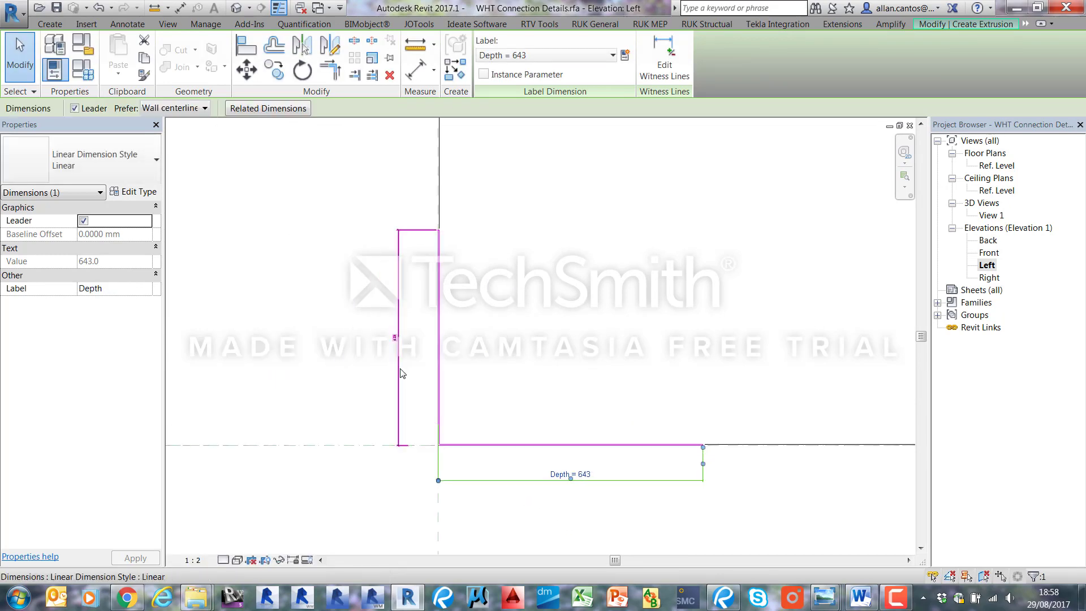
click(625, 55)
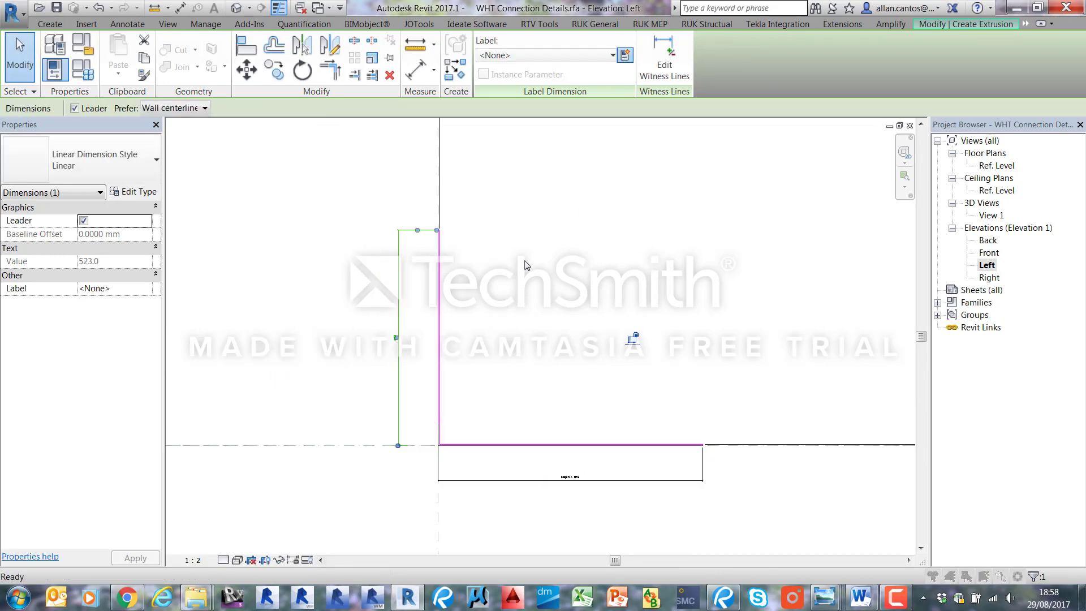
text(Height)
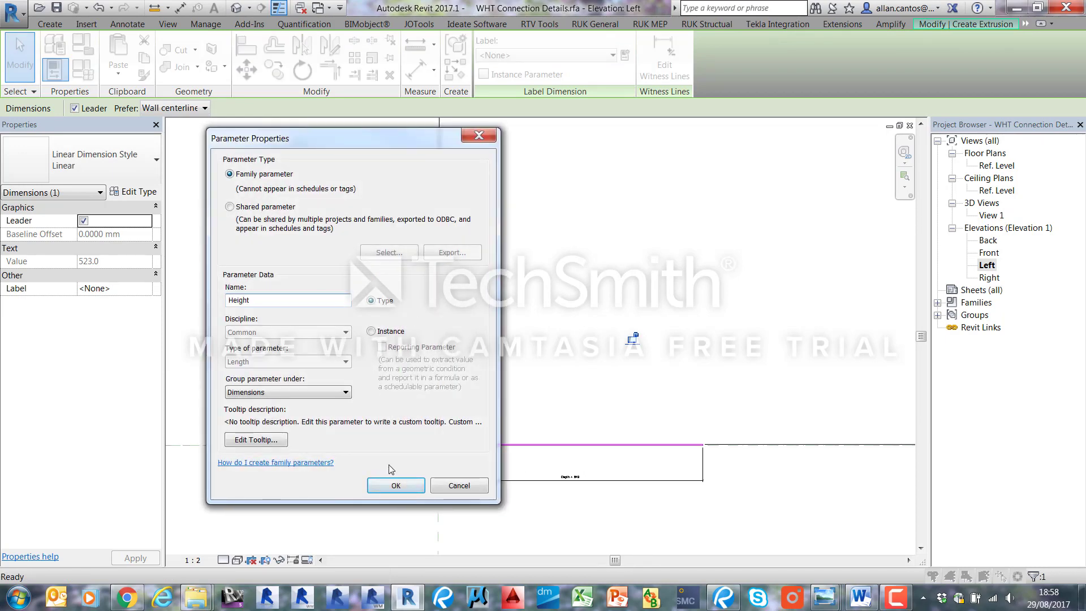
click(396, 485)
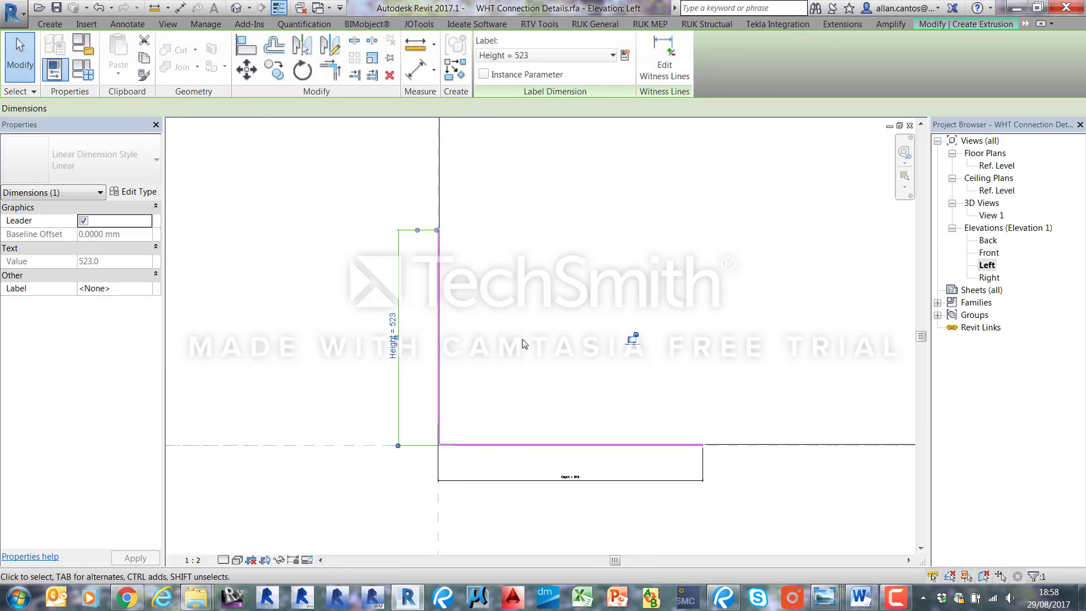
- Move the Height parameter above Depth in the family types and set Height to 340 mm for WHT340
click(434, 277)
click(83, 69)
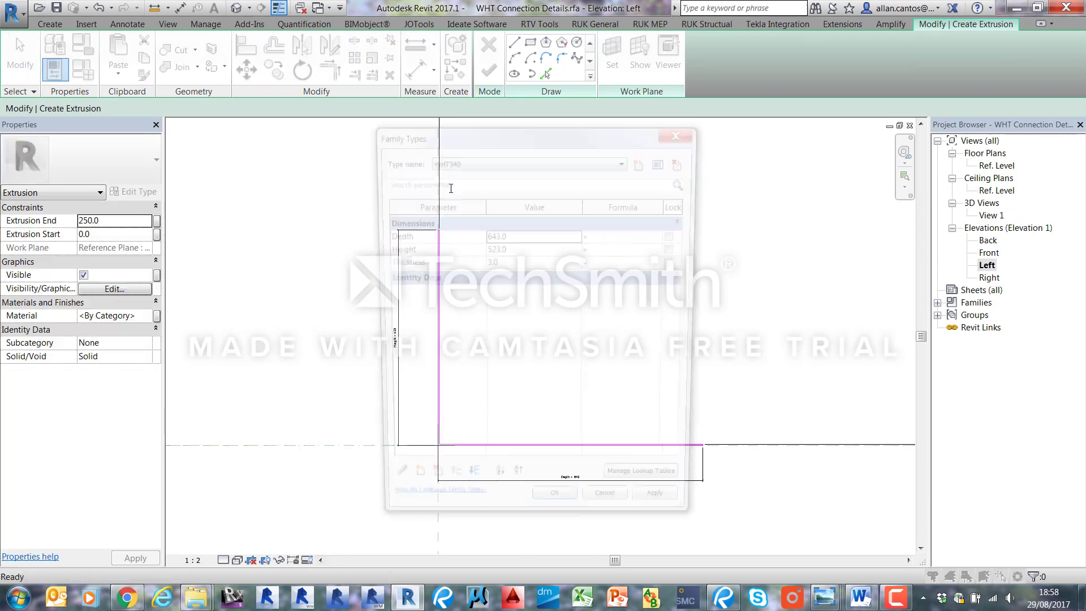
click(447, 490)
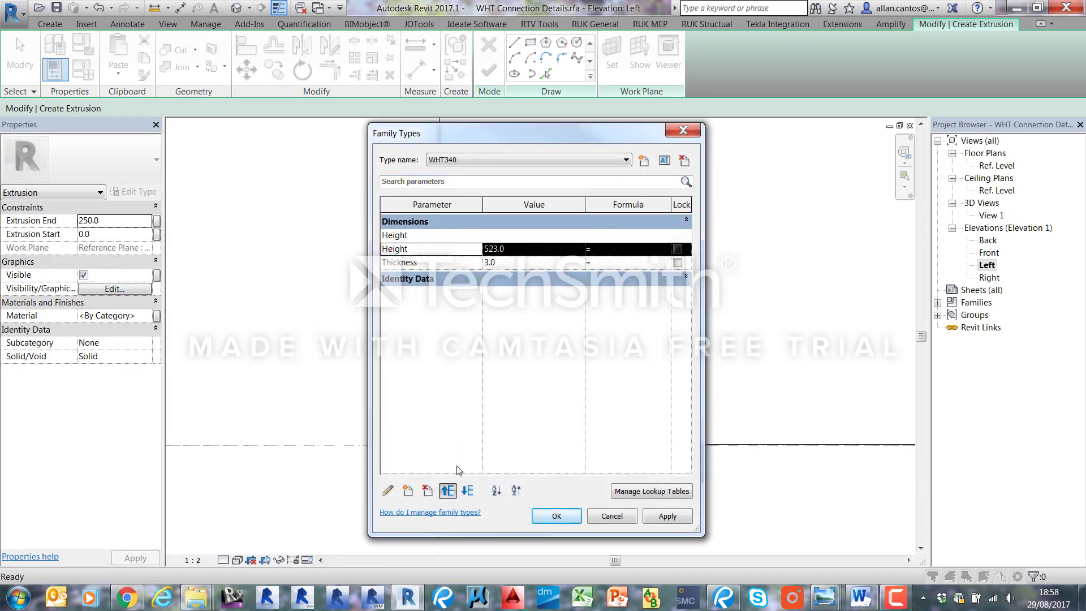
click(537, 238)
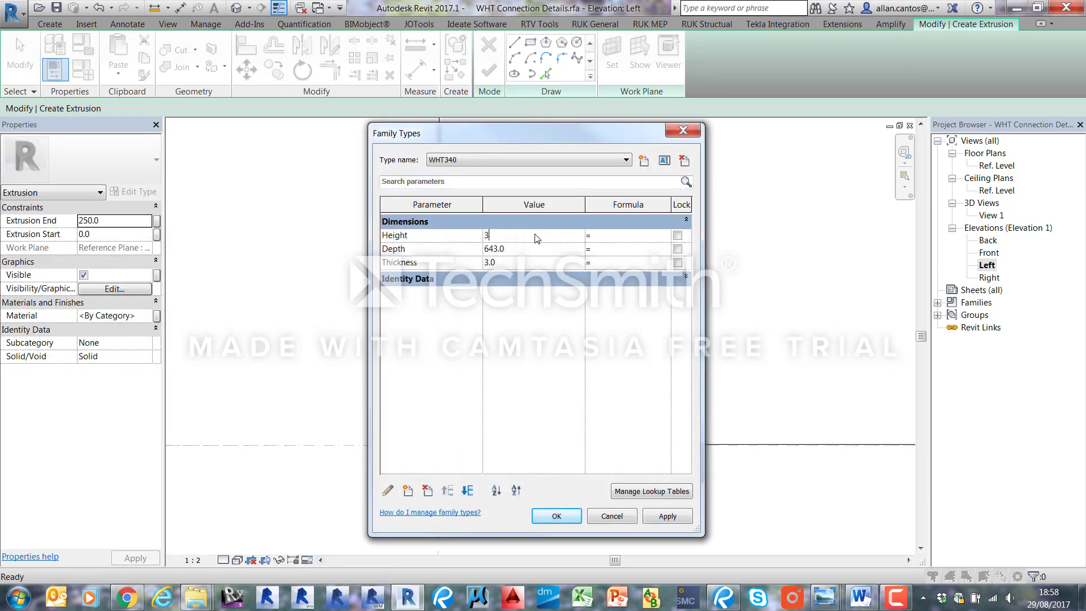
text(340)
- Consult the Blog_023-052.PNG geometry table in Windows Photo Viewer and set the WHT340 type's Depth to 63 mm
click(521, 247)
mouse_move(826, 599)
click(837, 520)
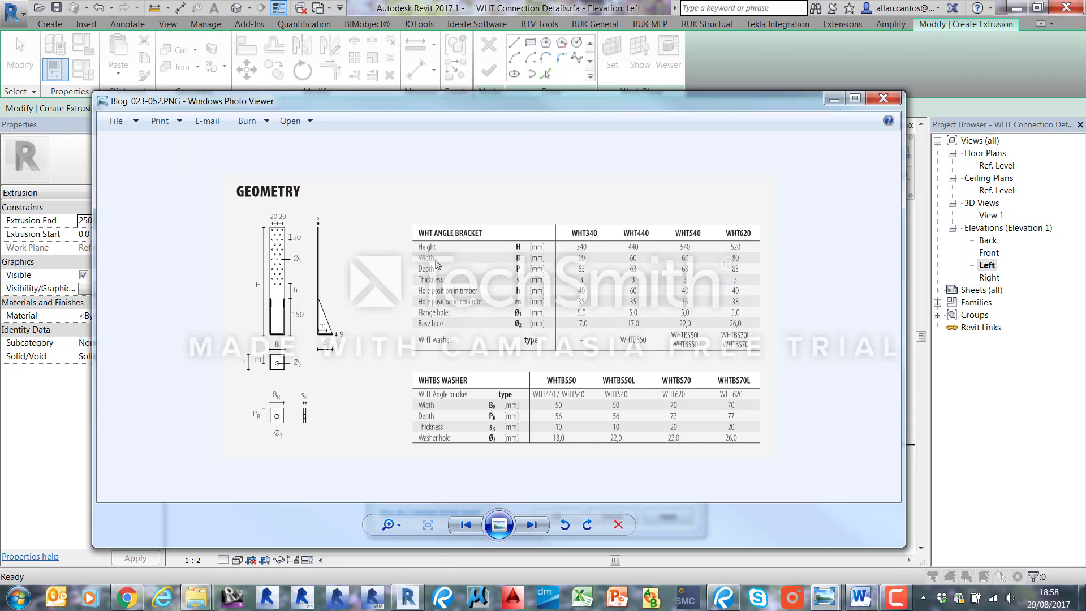
click(834, 96)
click(667, 516)
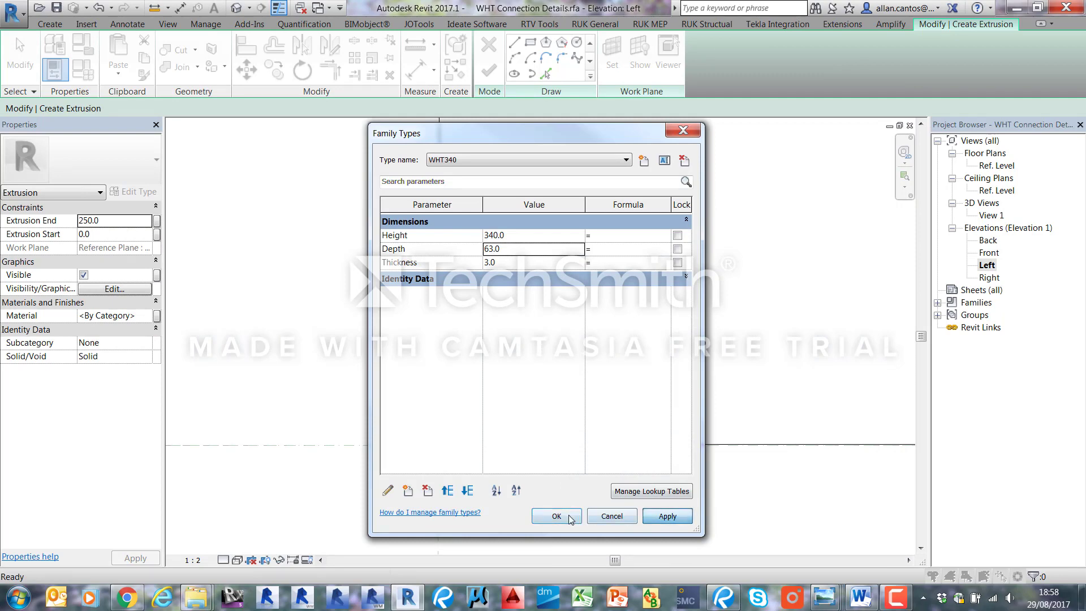
click(556, 516)
- Move the upright leg's Thickness dimension down to just above the leg's top edge
scroll(464, 313, down, 2)
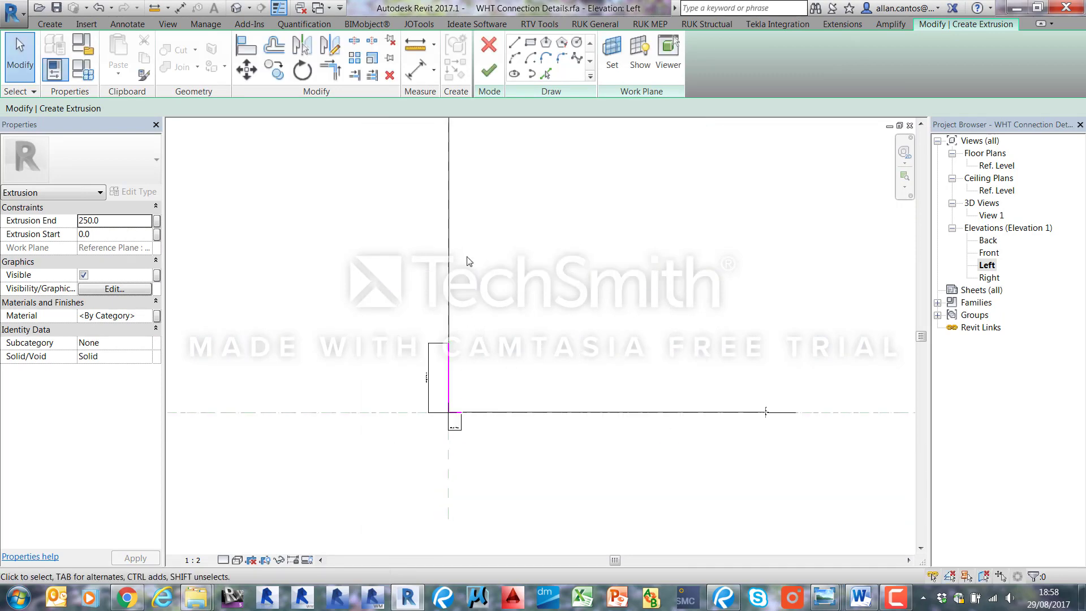
scroll(451, 416, up, 4)
click(425, 305)
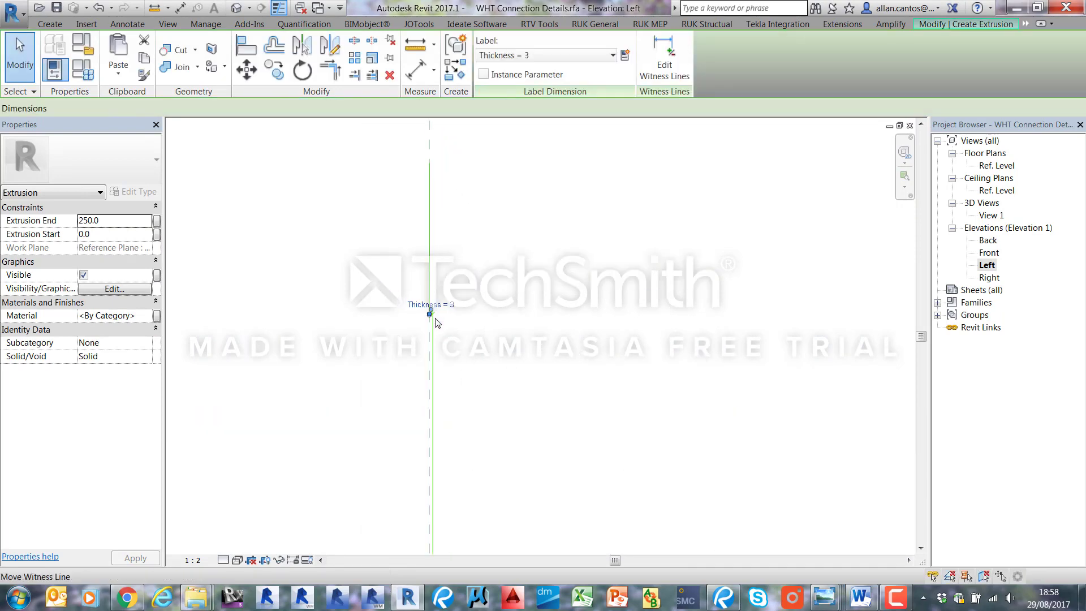
drag(430, 301, 471, 389)
scroll(466, 231, down, 6)
scroll(486, 461, up, 5)
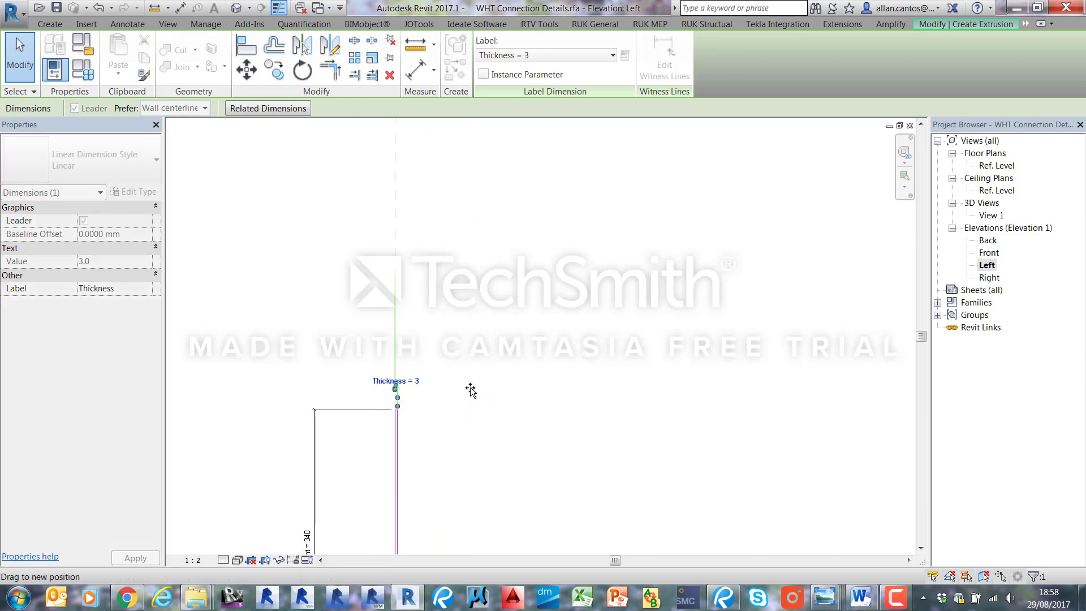
- Move the base leg's Thickness dimension close to the leg's free end
scroll(485, 322, down, 5)
scroll(723, 417, up, 4)
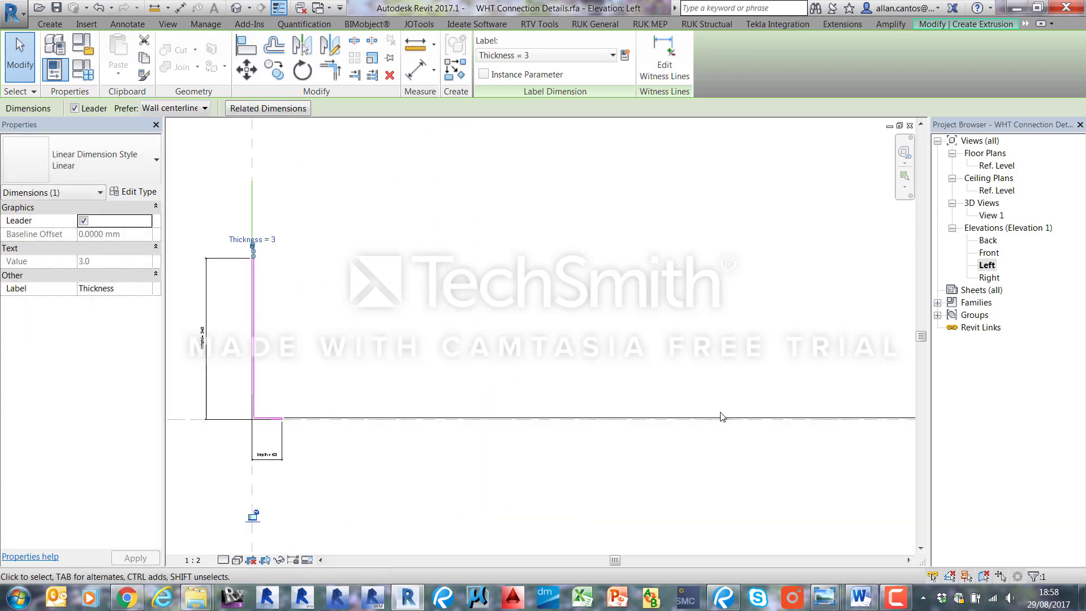
scroll(642, 416, down, 3)
scroll(774, 427, up, 8)
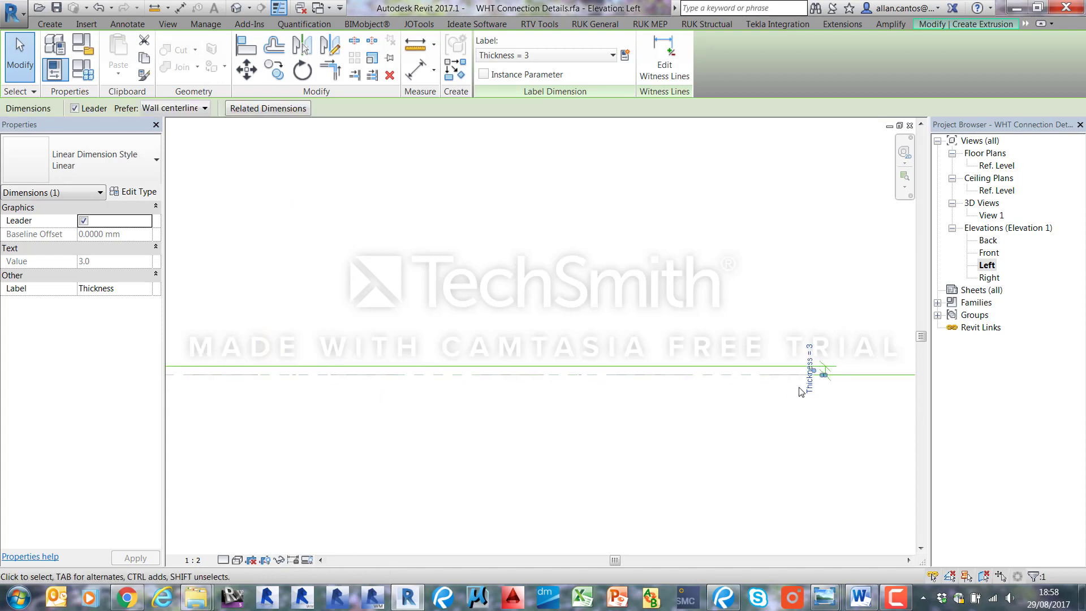
mouse_move(825, 367)
mouse_down()
mouse_move(691, 368)
mouse_move(864, 431)
mouse_move(621, 453)
mouse_move(413, 454)
mouse_move(381, 439)
mouse_move(394, 434)
mouse_up()
scroll(861, 428, down, 2)
scroll(413, 454, up, 5)
click(607, 458)
scroll(616, 460, down, 3)
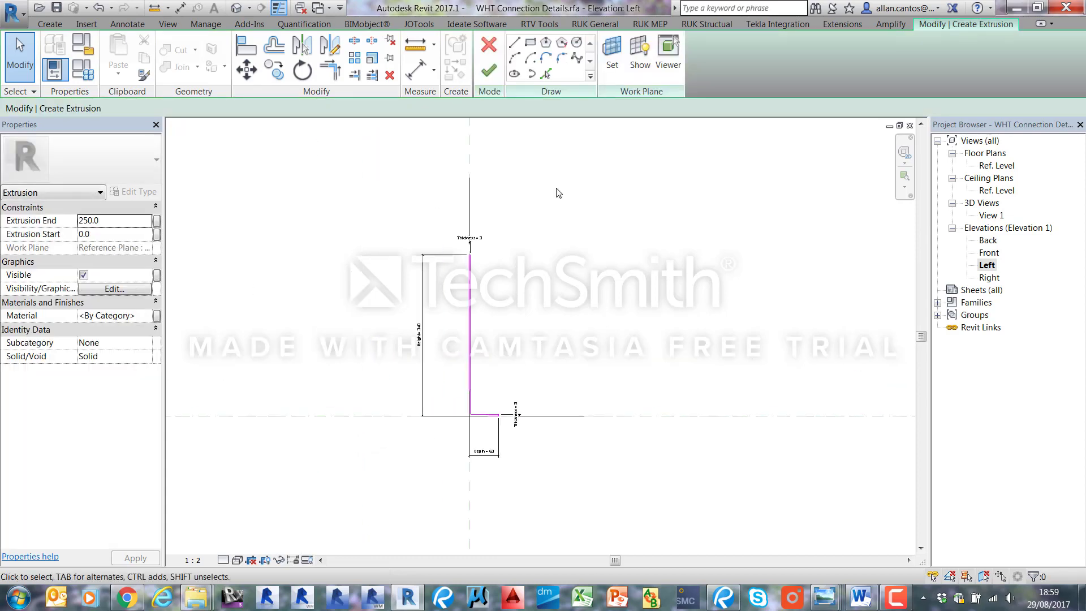
- Finish the L-shaped extrusion sketch and open the Front elevation
click(487, 71)
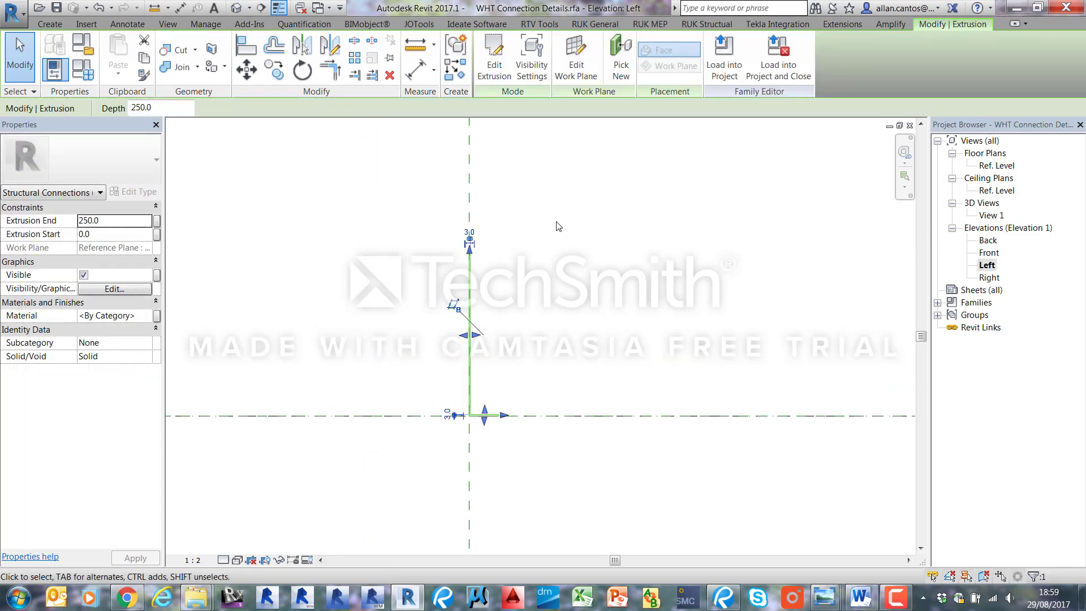
key(Escape)
double_click(989, 253)
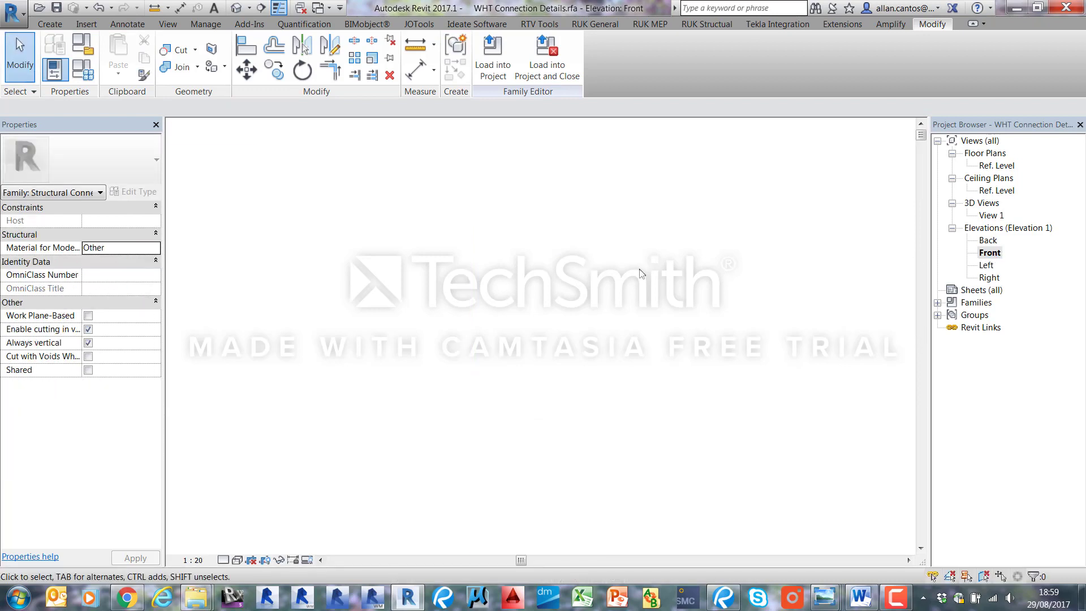
right_click(625, 323)
click(646, 364)
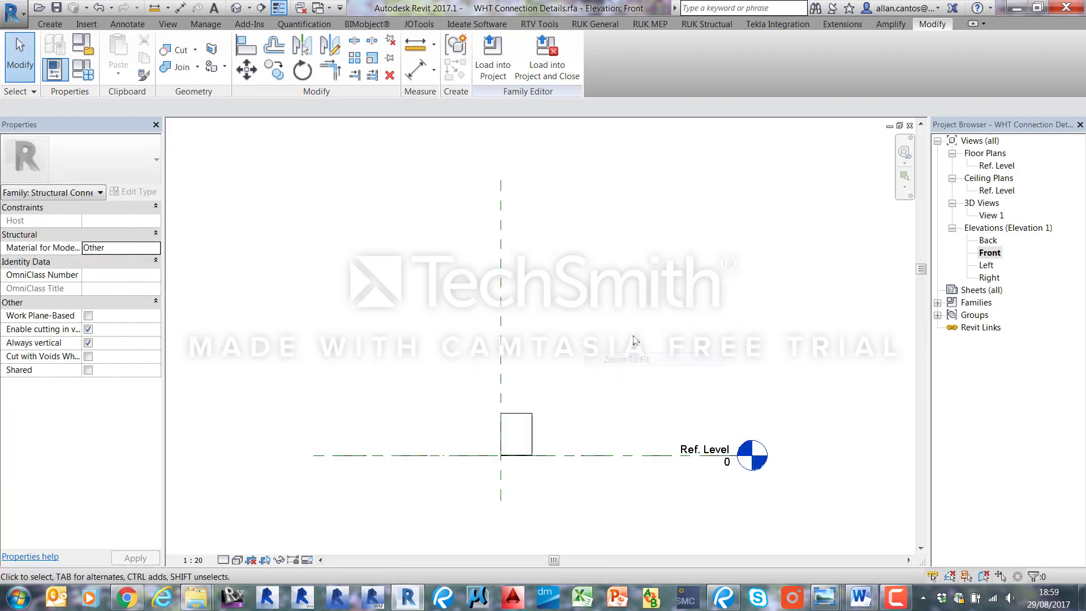
scroll(635, 340, down, 1)
scroll(557, 360, up, 3)
- Stretch the extrusion's left face about 170 mm past the vertical reference plane so that the bracket straddles it
click(555, 357)
scroll(521, 400, up, 1)
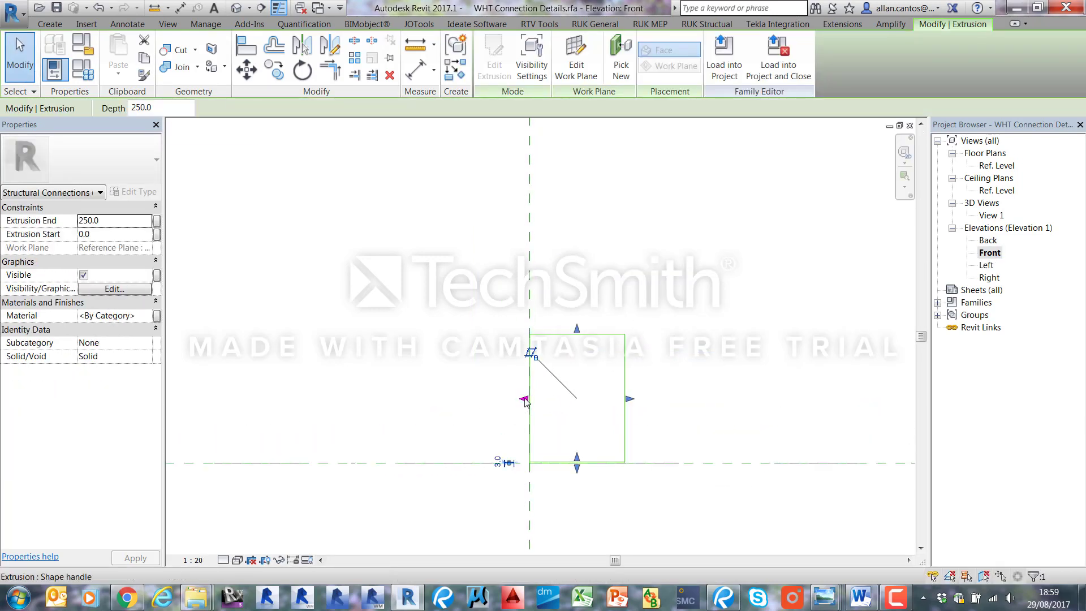
drag(521, 400, 465, 402)
click(577, 289)
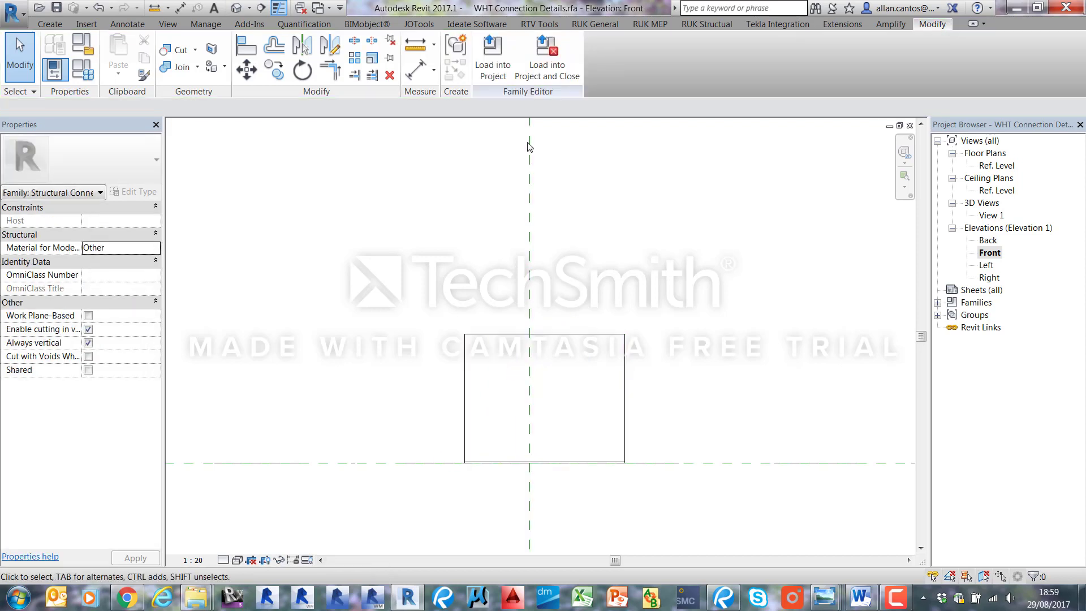
- Dimension both side faces of the extrusion to the vertical reference plane and constrain the two distances as equal
click(417, 70)
click(531, 275)
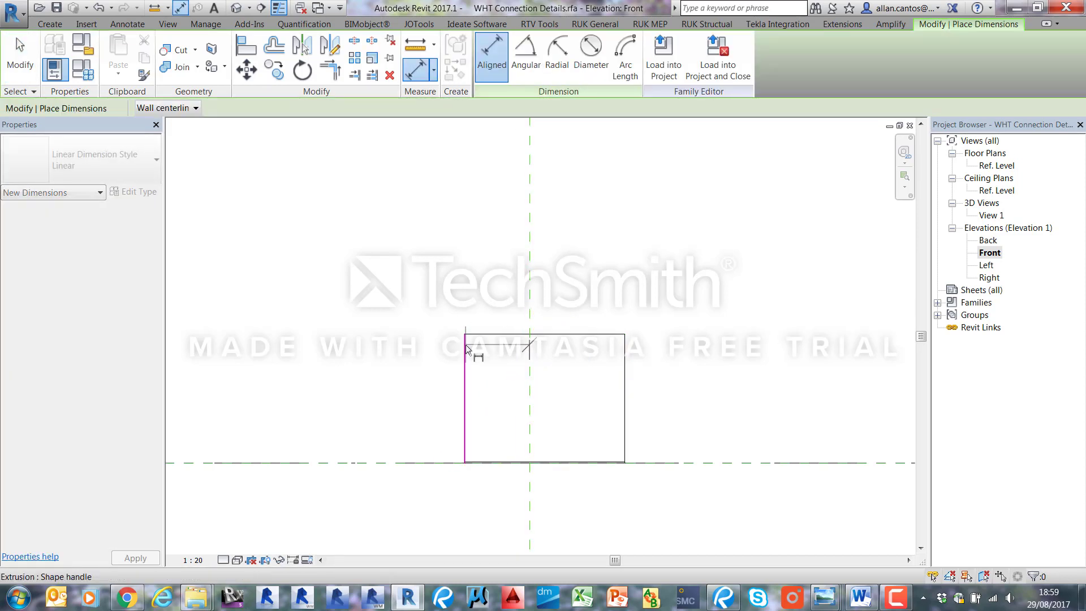
click(465, 345)
click(625, 362)
click(565, 276)
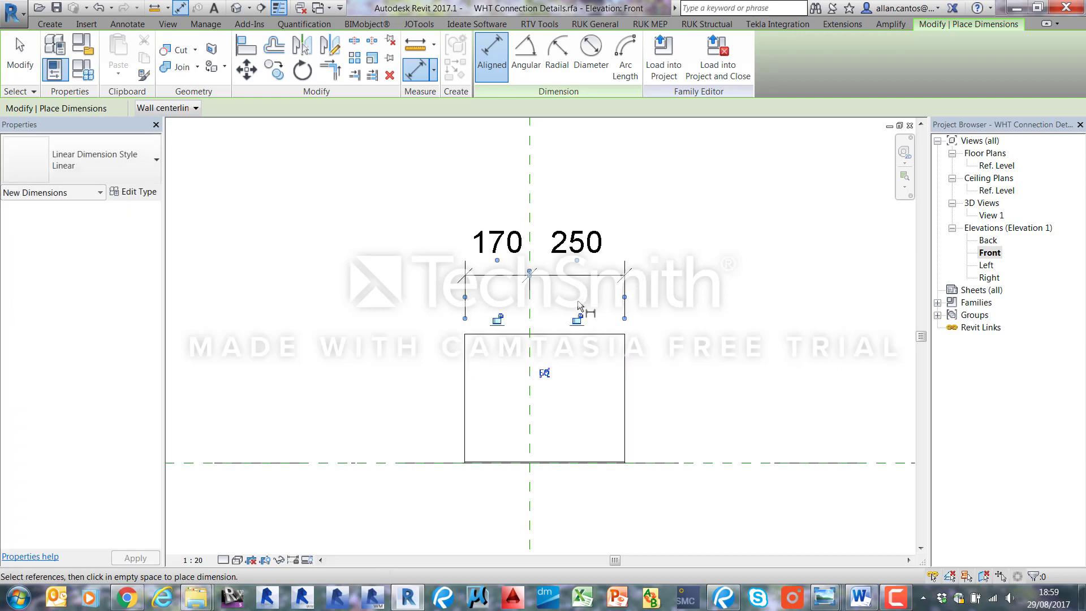
click(544, 374)
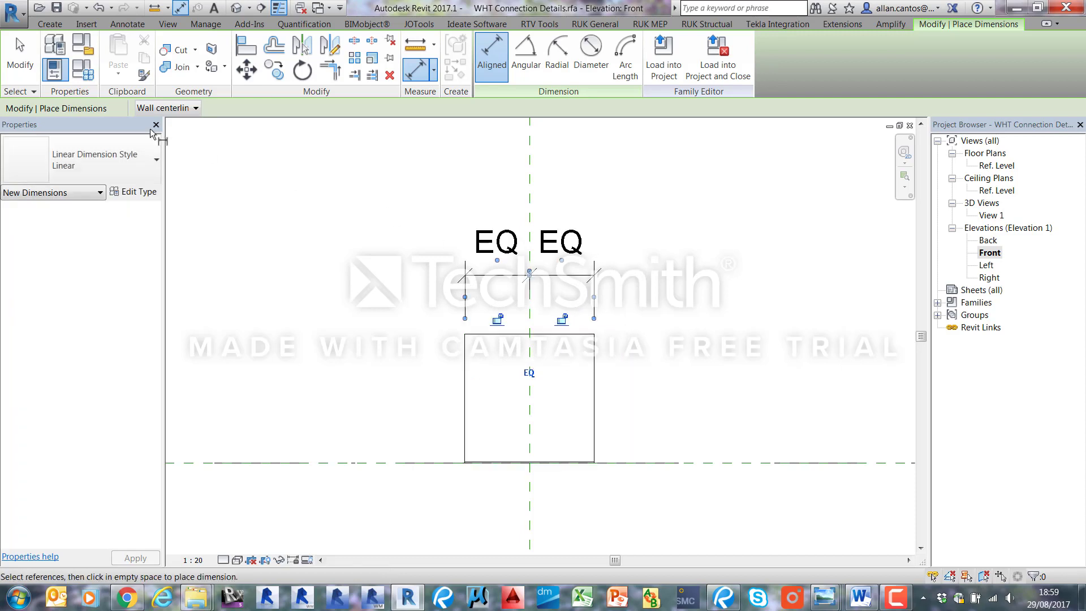
- Dimension the extrusion's overall width between its two side faces, above the equality dimension
click(20, 57)
key(d)
key(i)
click(465, 347)
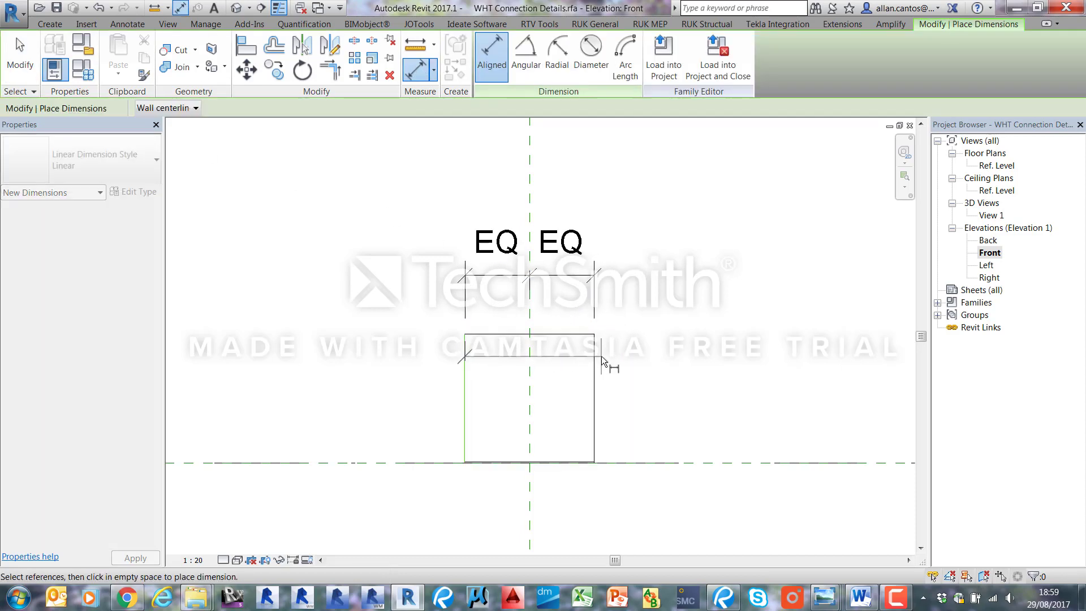
click(593, 362)
scroll(599, 373, down, 2)
click(609, 282)
key(Escape)
key(Escape)
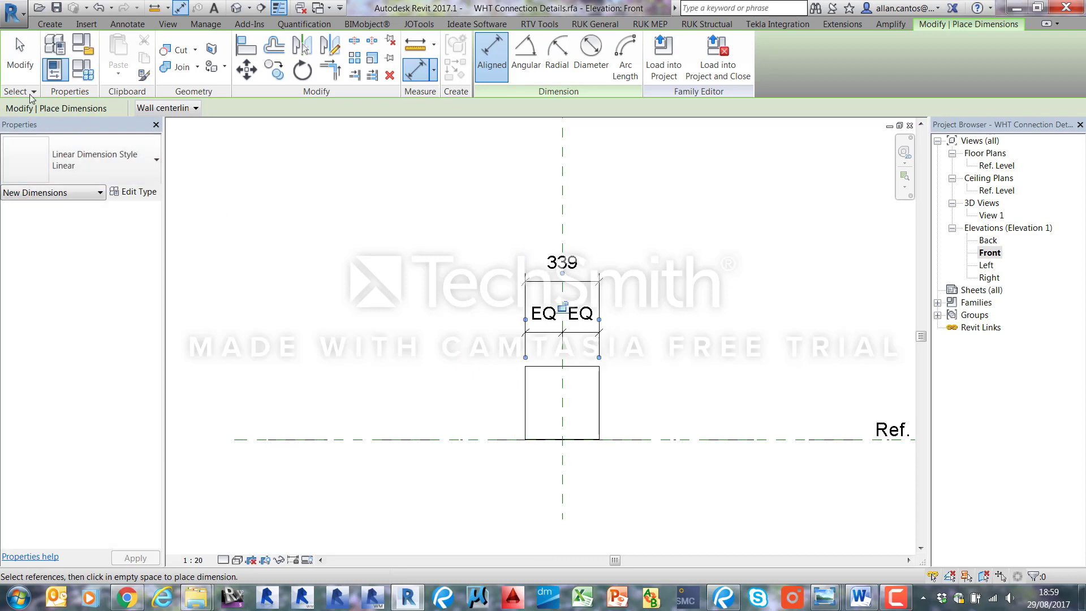
- Set the Front elevation's scale to 1:5 and move the overall width dimension closer to the equality dimension
click(198, 559)
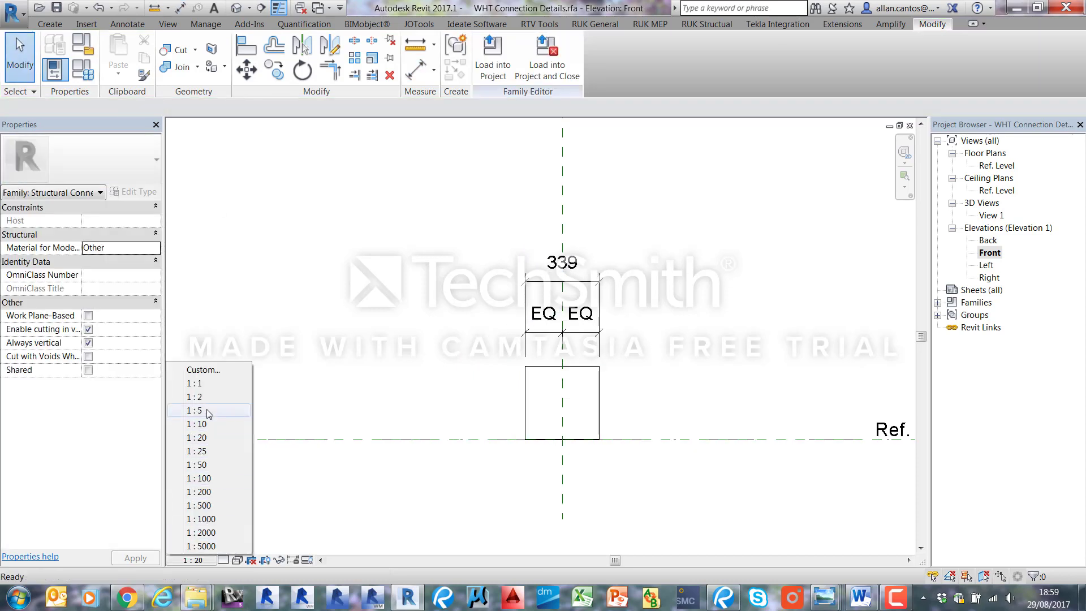
click(201, 413)
scroll(583, 280, up, 2)
click(582, 281)
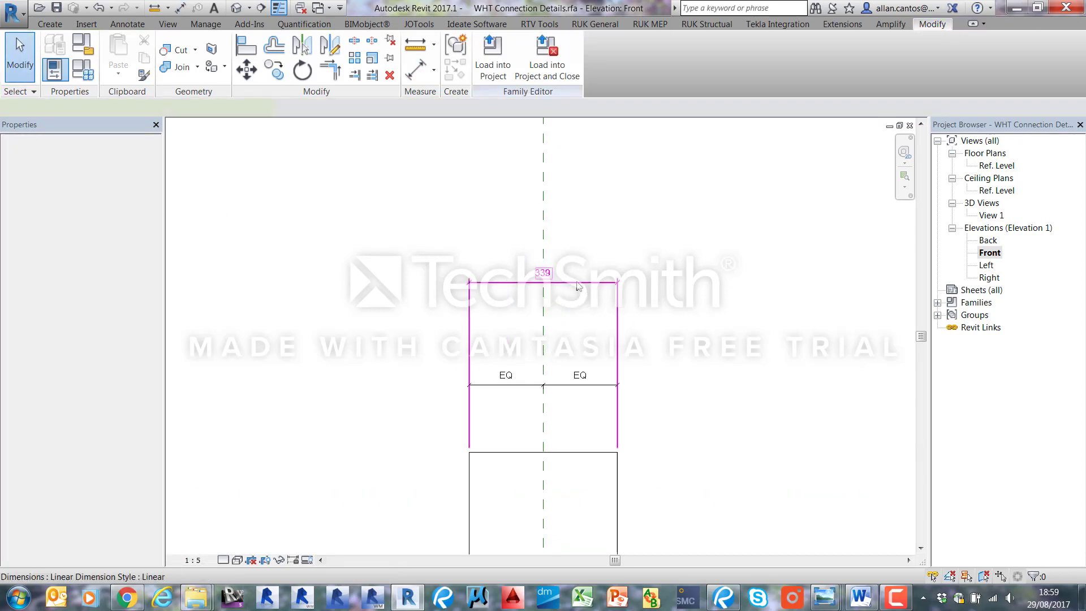
drag(581, 280, 575, 332)
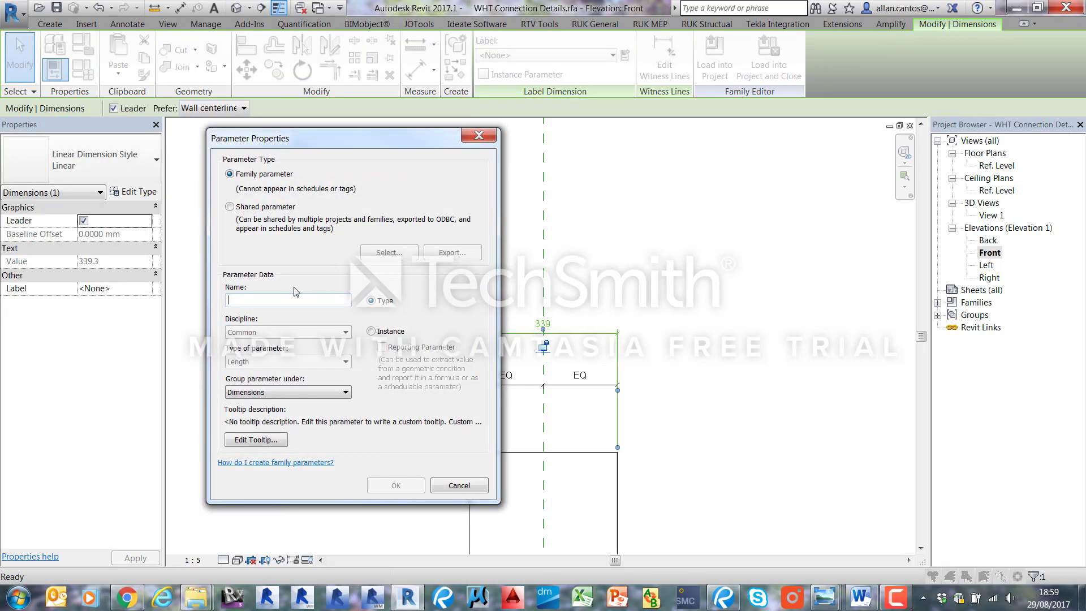
- Label the overall width dimension with a new family type parameter named Width
text(Width)
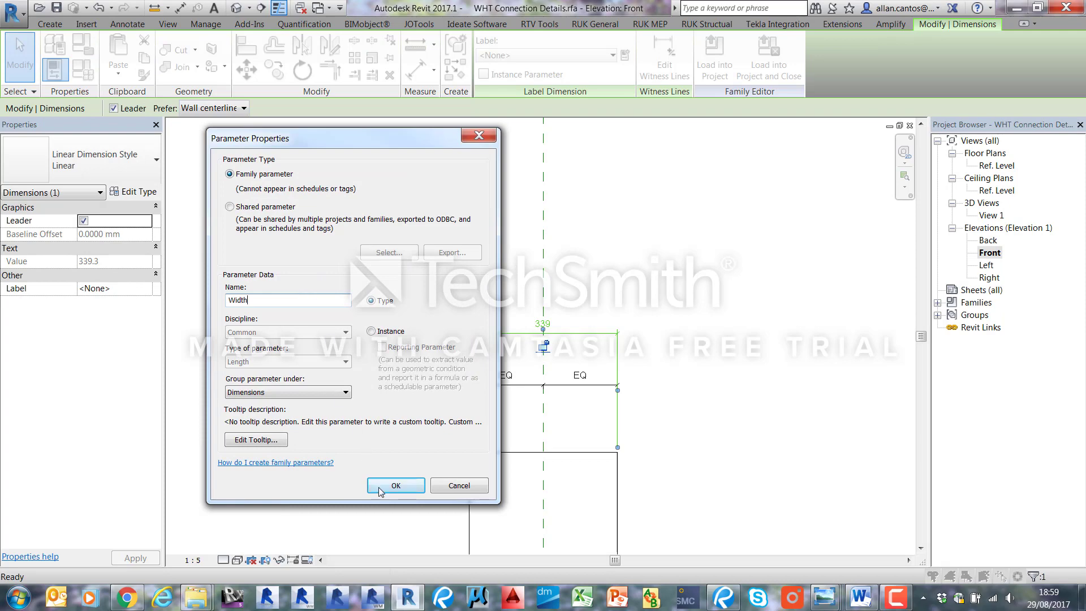
click(395, 485)
scroll(482, 259, down, 3)
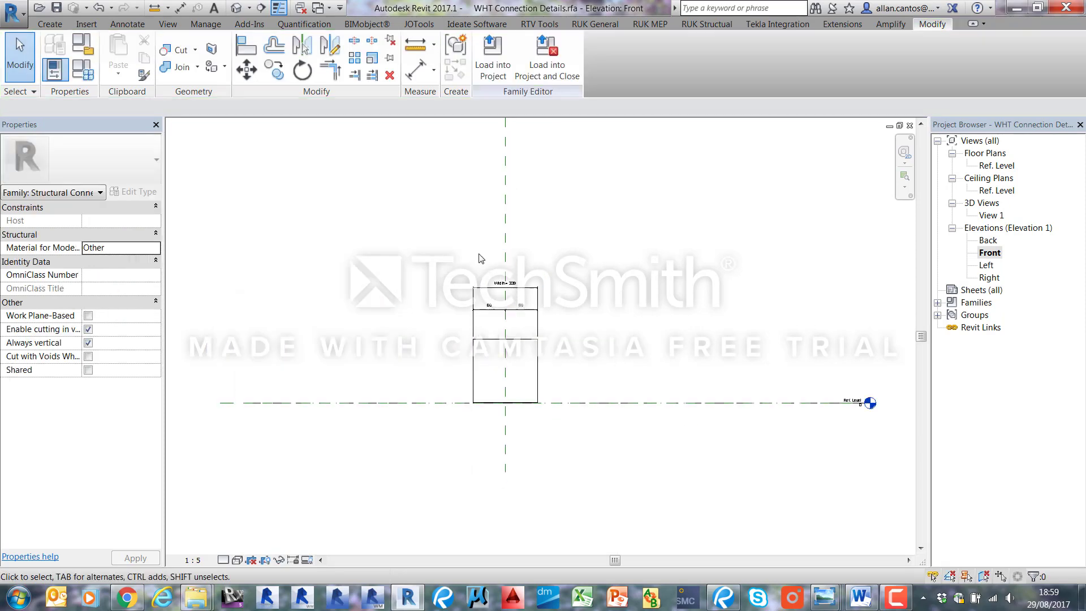
- Move the Width parameter directly below Height in the family types list
click(84, 75)
click(438, 276)
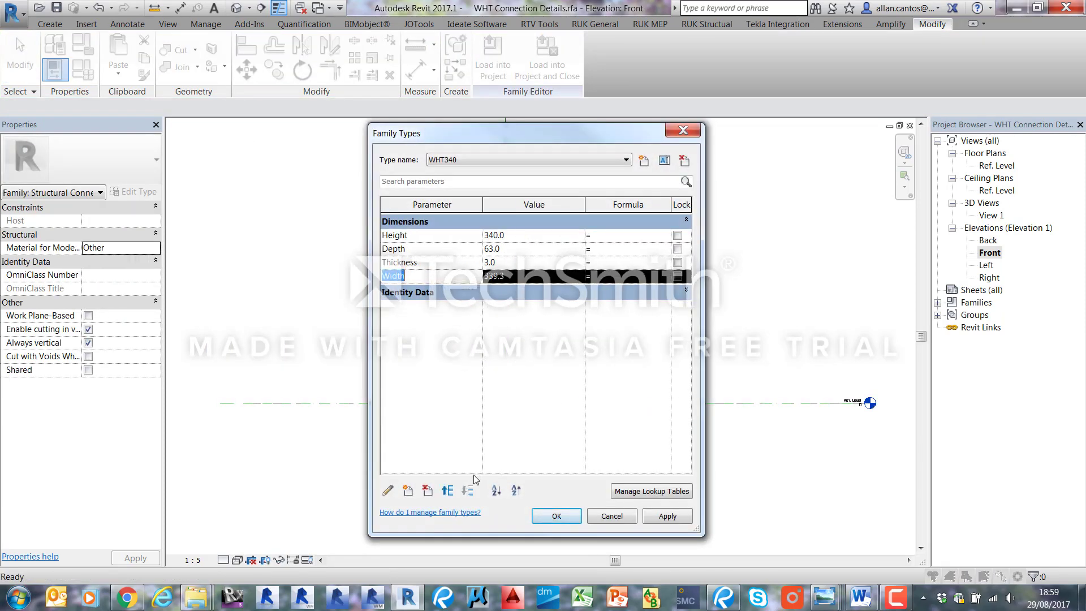
click(446, 490)
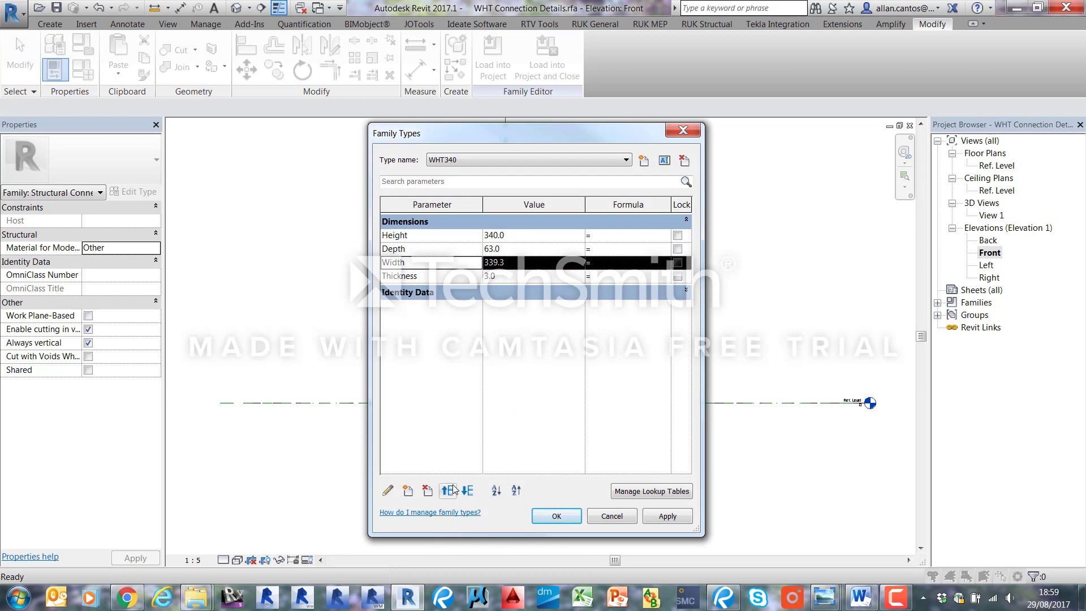
click(452, 489)
- Consult the Blog_023-052.PNG geometry table in Windows Photo Viewer and set the WHT340 type's Width to 60 mm
mouse_move(826, 597)
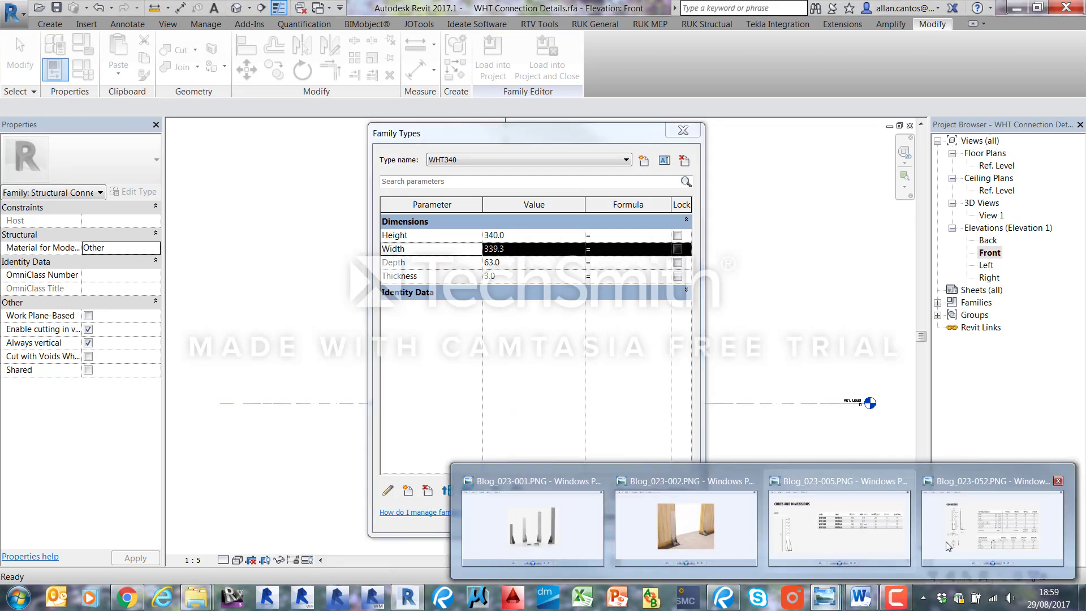
click(825, 520)
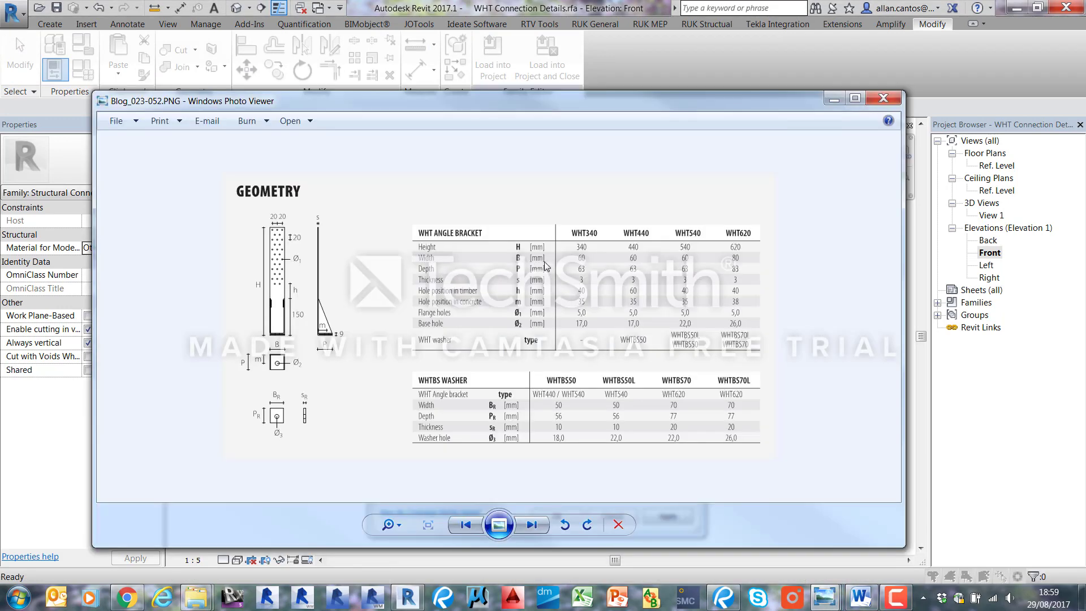
click(831, 100)
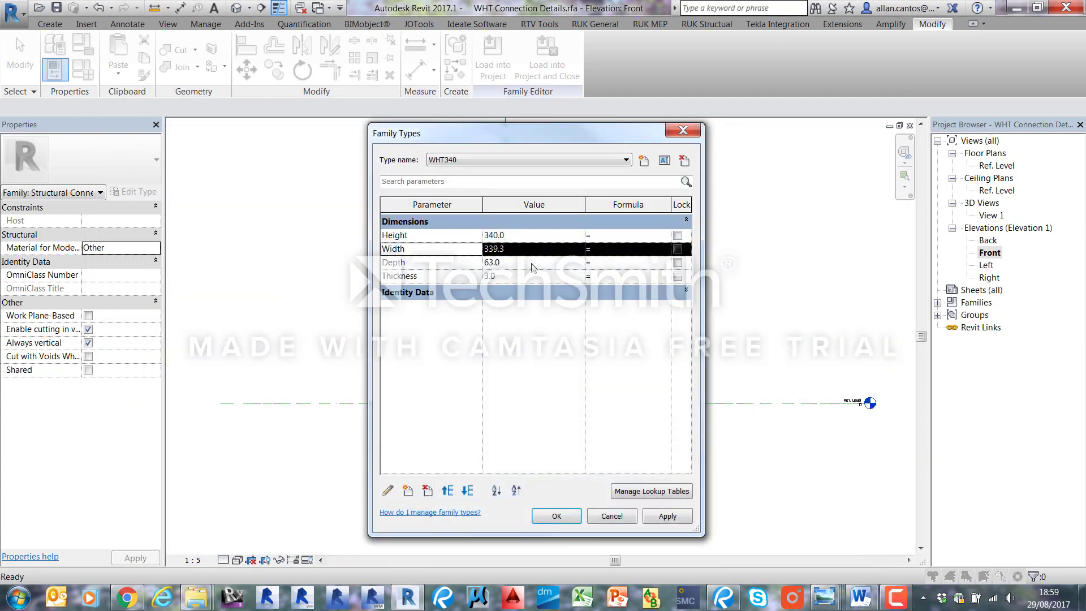
click(522, 252)
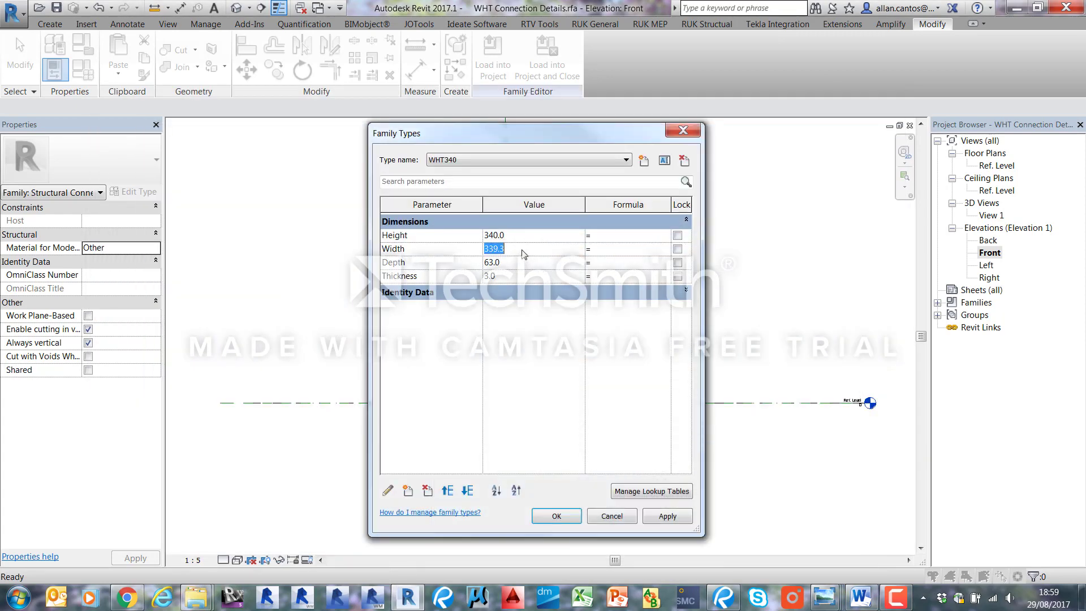
text(60)
click(663, 515)
click(557, 516)
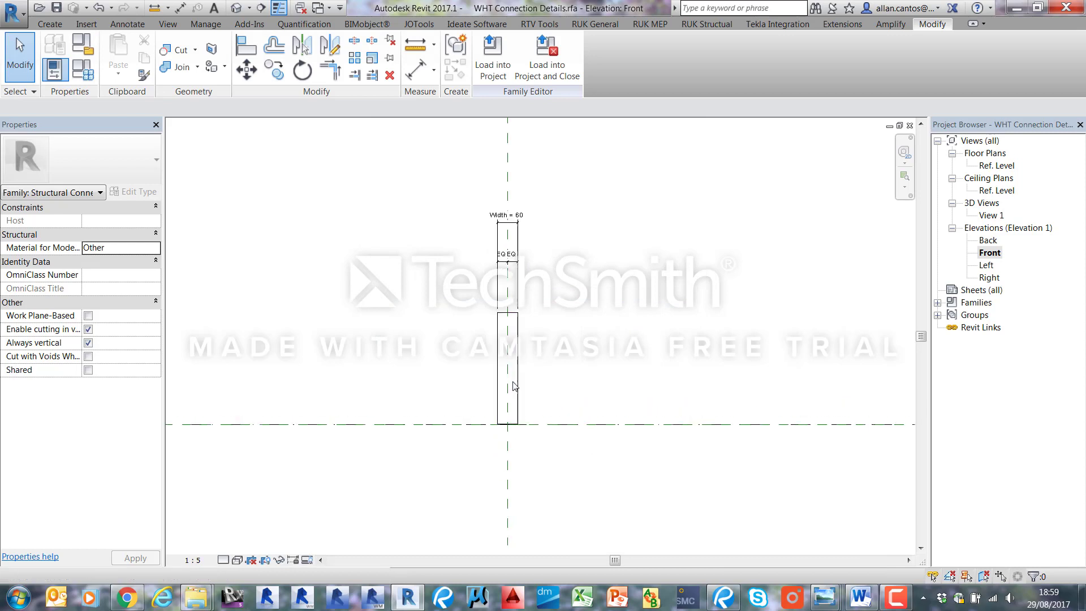
- Consult the bracket photo Blog_023-001.PNG in Windows Photo Viewer to examine the stiffeners at the base, and return to Revit
scroll(514, 386, up, 2)
right_click(571, 299)
click(602, 405)
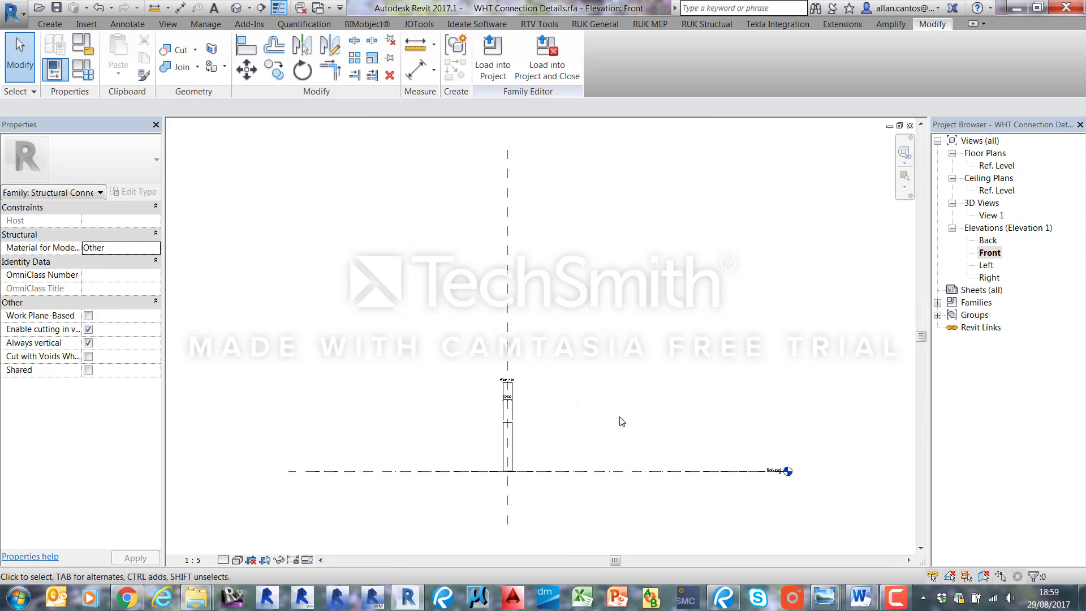
mouse_move(824, 597)
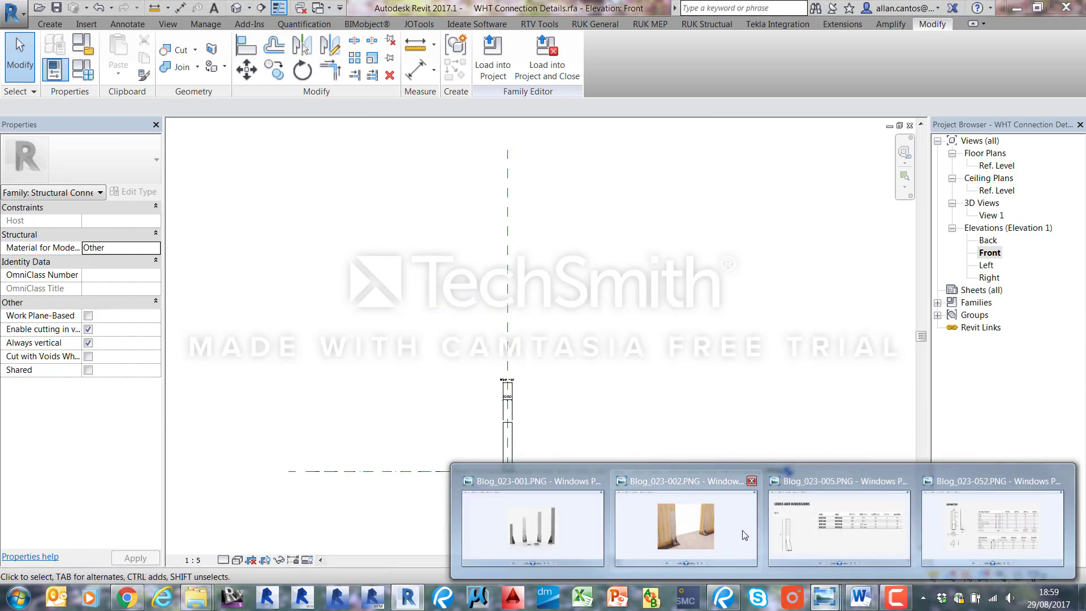
click(562, 530)
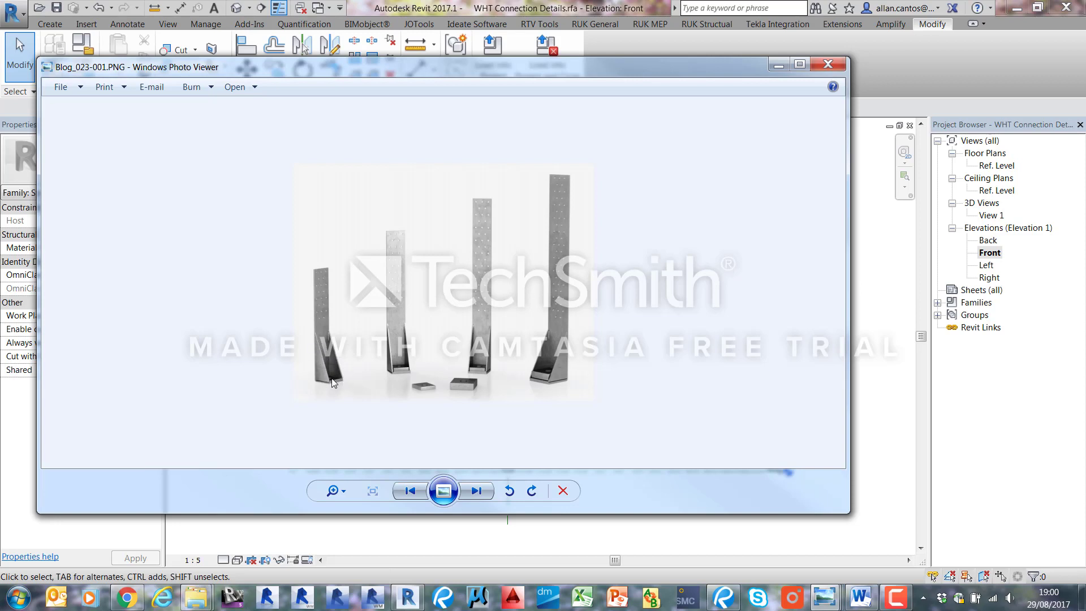
click(778, 66)
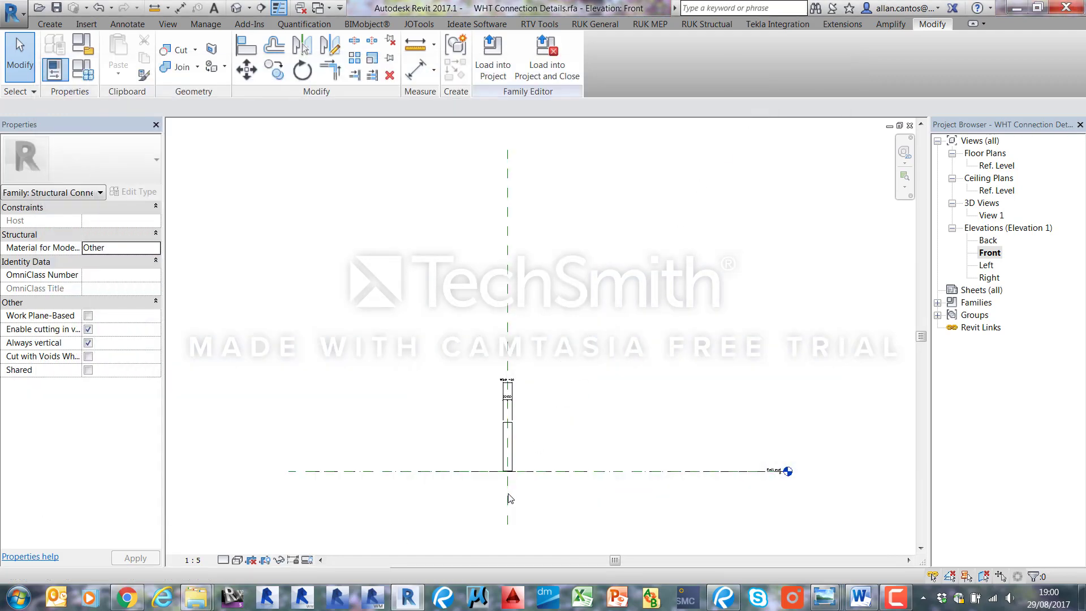
- Start a new extrusion in the Front elevation and sketch overlapping vertical (about 5 × 65 mm) and horizontal (about 30 × 5 mm) rectangles sharing a lower corner
scroll(540, 409, up, 3)
scroll(540, 408, up, 1)
scroll(527, 335, up, 1)
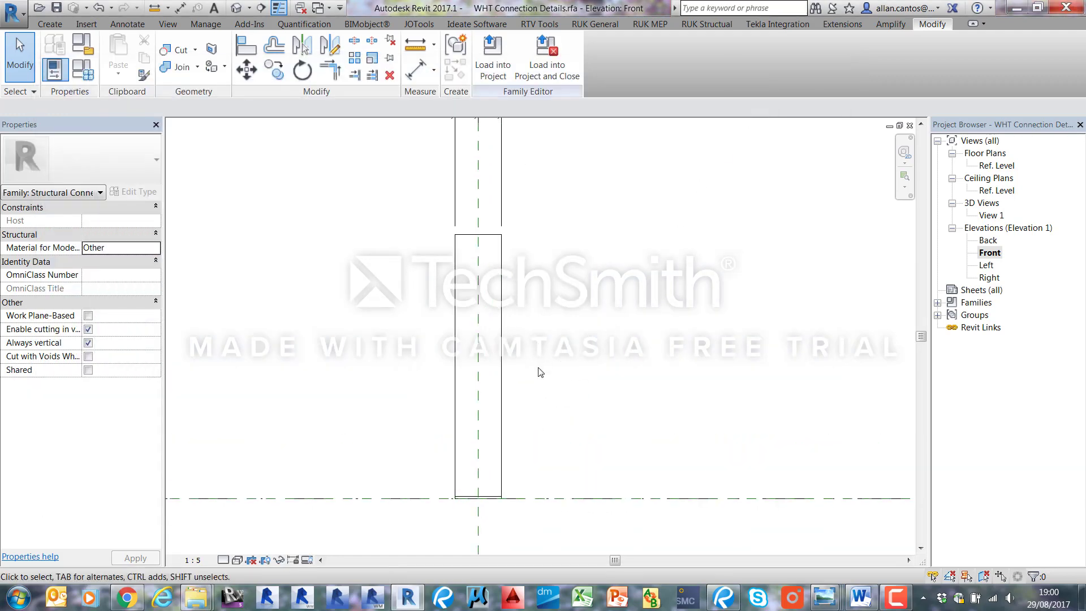
click(50, 24)
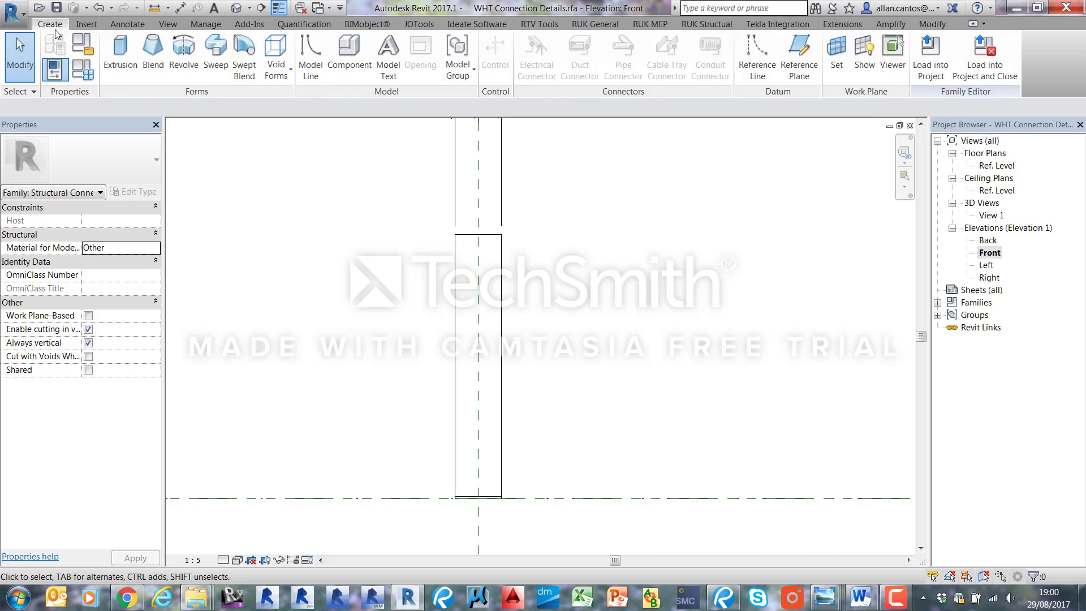
click(119, 56)
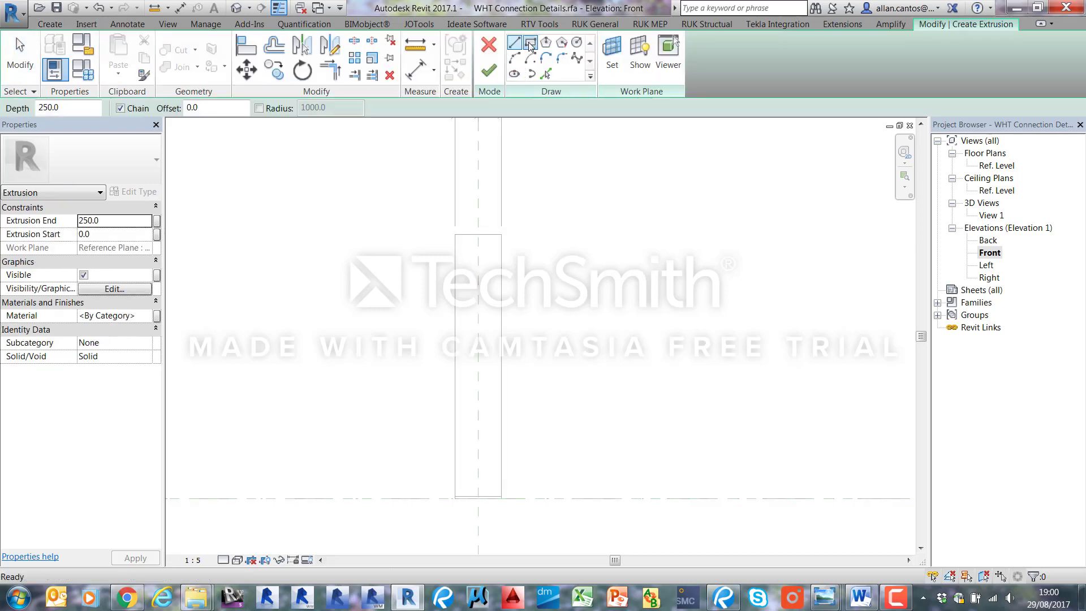
click(530, 46)
scroll(460, 487, up, 1)
click(473, 385)
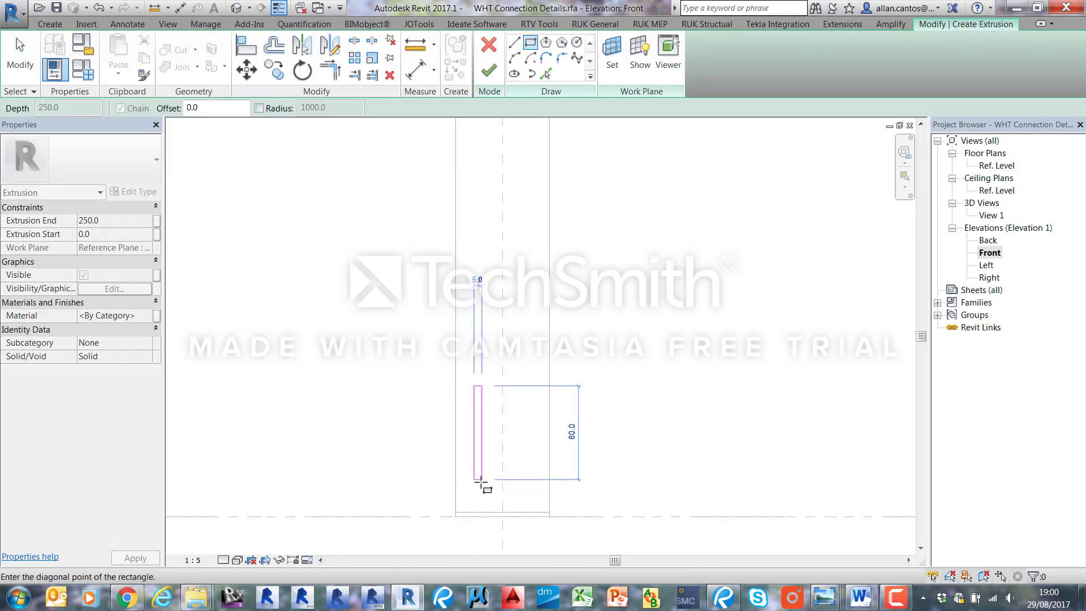
click(481, 487)
click(474, 487)
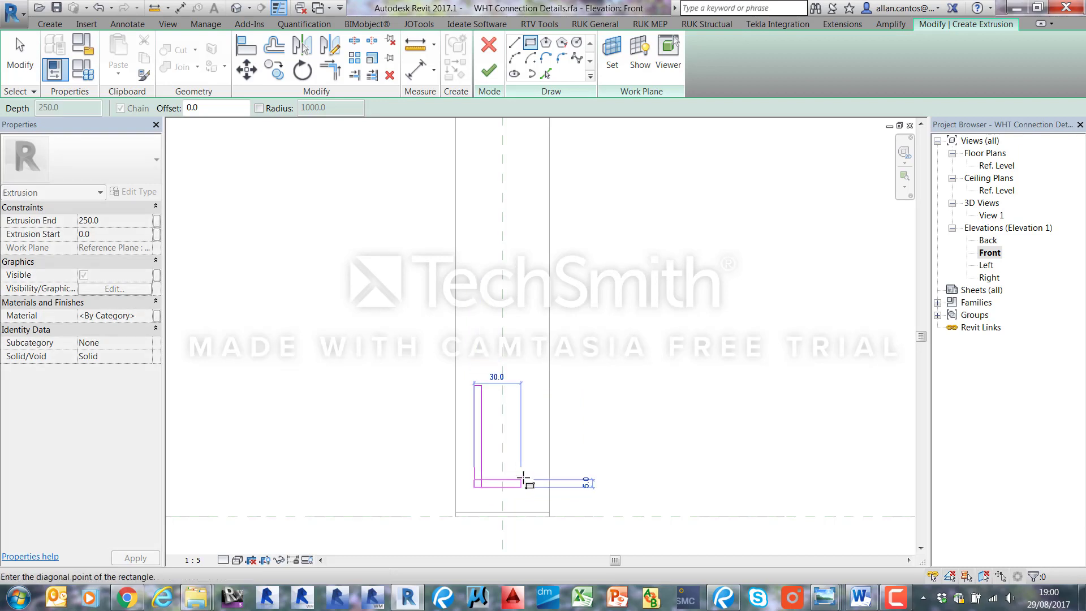
click(524, 480)
key(Escape)
key(Escape)
- Delete the overlapping lines at the corner of the two rectangles and trim the inner edges into one closed L-shaped profile
scroll(468, 485, up, 2)
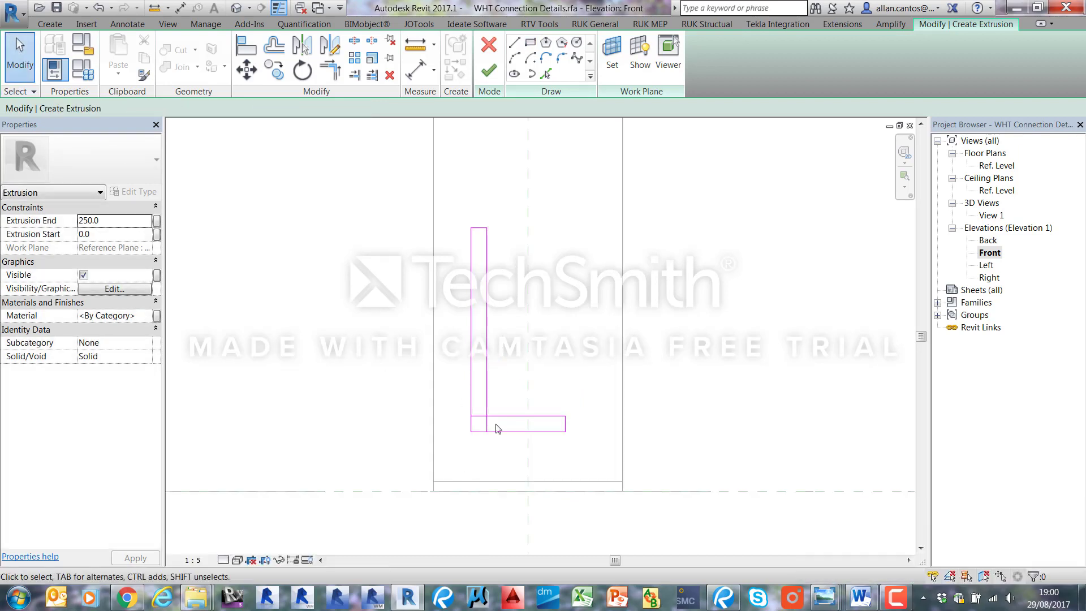
drag(453, 397, 534, 454)
key(Delete)
click(330, 70)
click(492, 415)
click(487, 280)
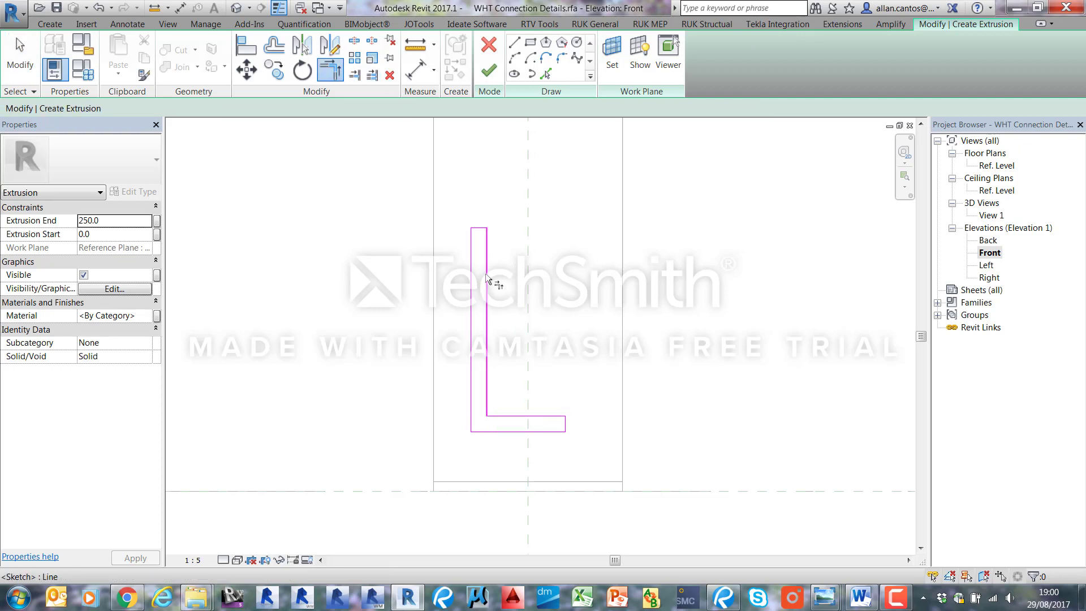
- Align and lock the L profile's left and right edges to the bracket's sides and its bottom edge to the top face of the base plate
click(246, 44)
middle_drag(429, 244, 456, 293)
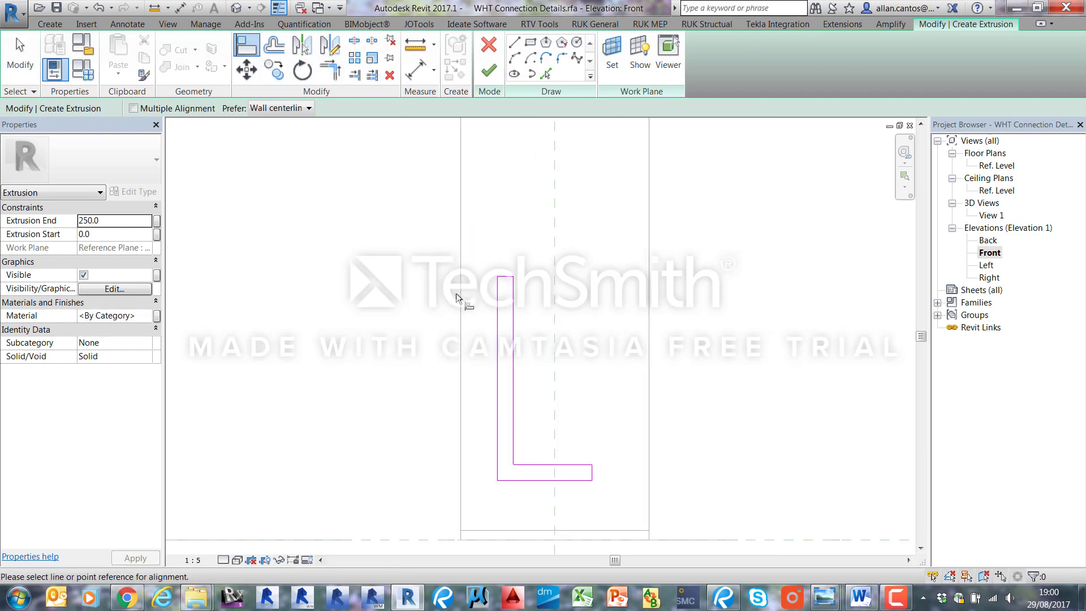
click(460, 300)
click(497, 317)
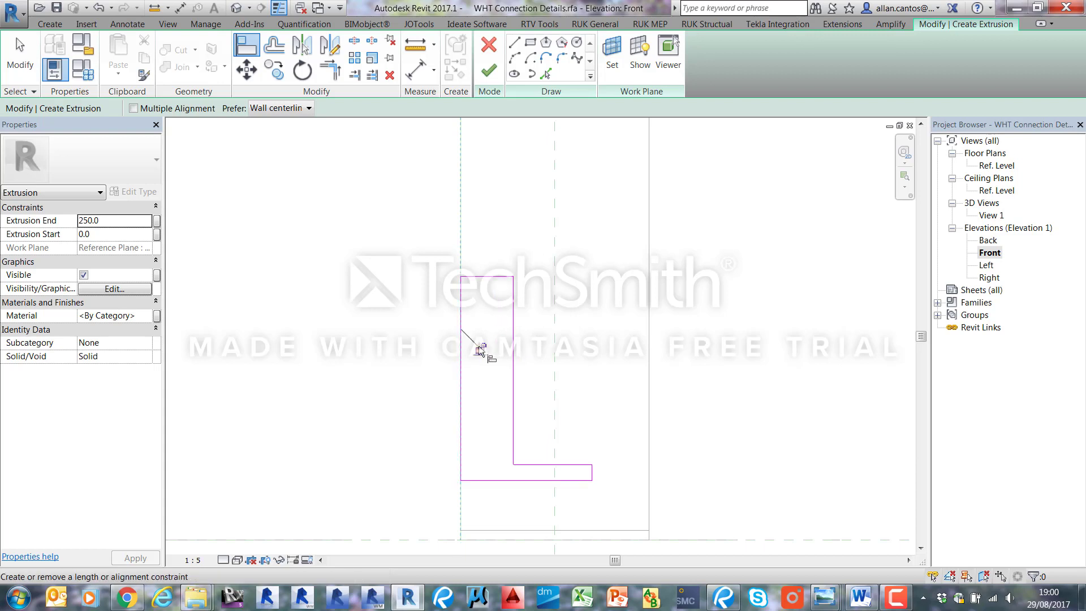
scroll(509, 340, down, 3)
scroll(529, 396, up, 4)
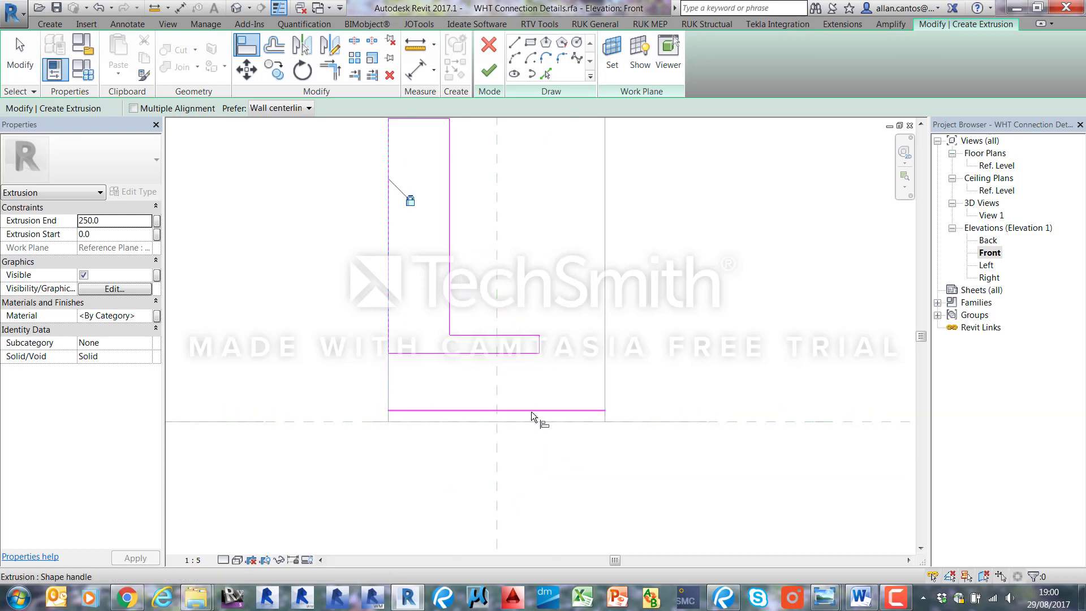
click(531, 411)
click(528, 353)
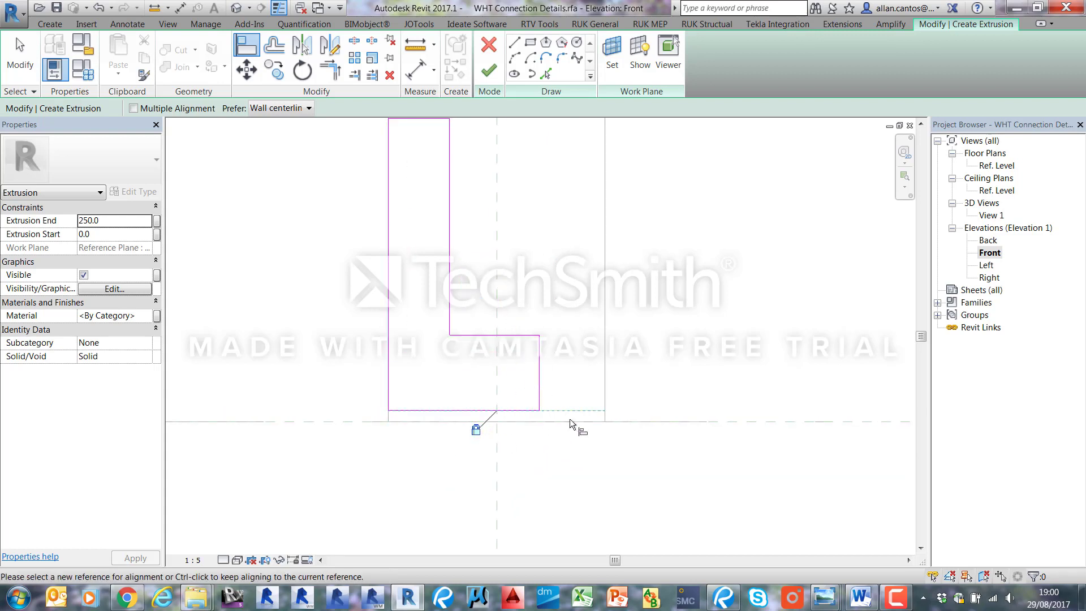
click(605, 382)
click(539, 380)
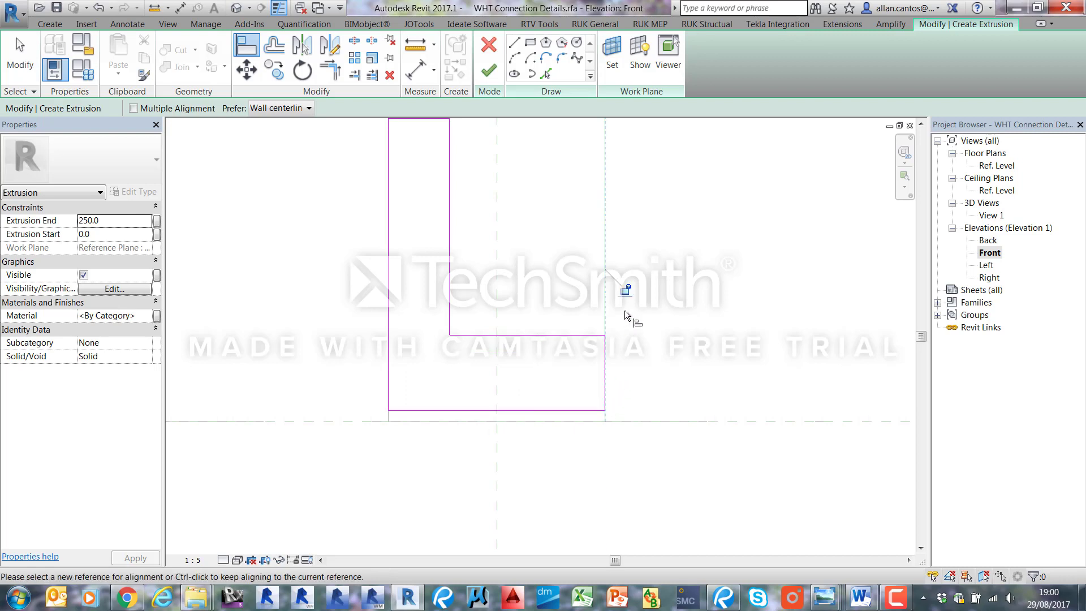
scroll(505, 347, down, 2)
click(22, 54)
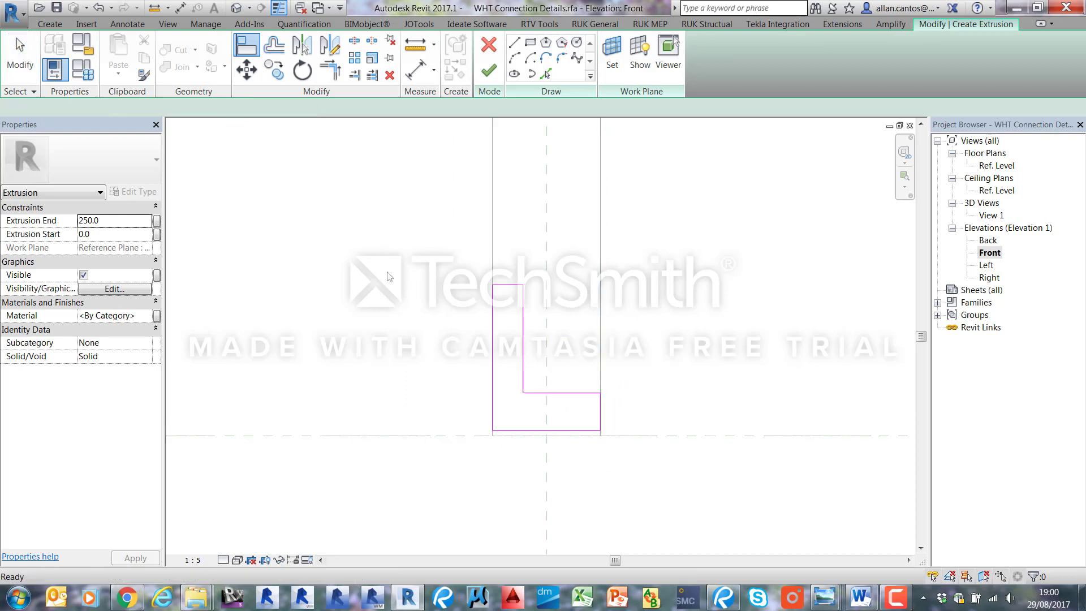
- Add aligned dimensions across the thickness of the L profile's vertical leg and of its horizontal leg
scroll(504, 452, down, 2)
click(417, 70)
scroll(511, 311, up, 1)
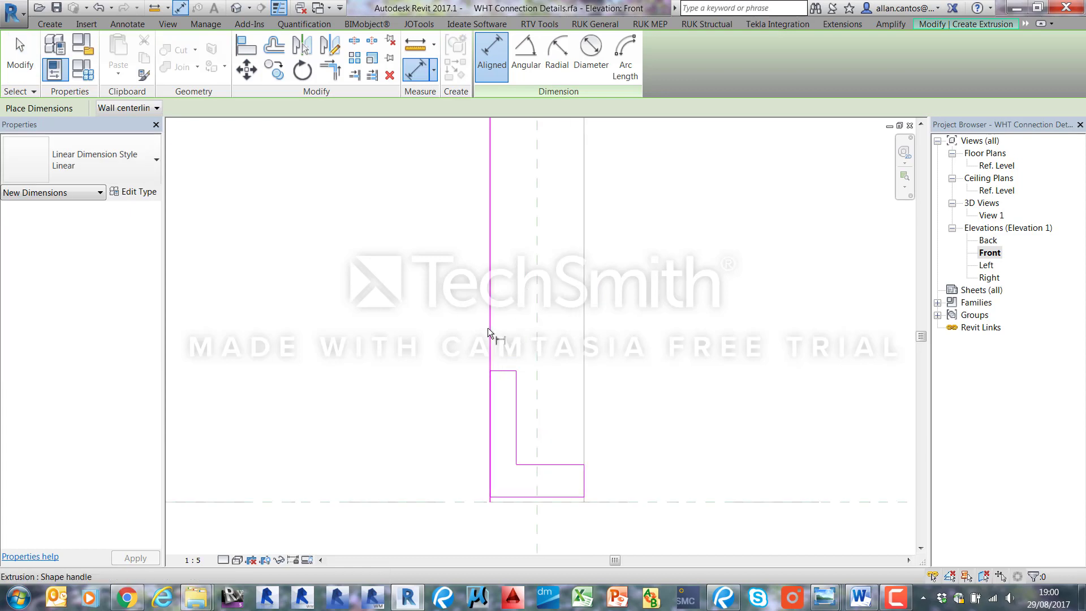
click(490, 328)
click(519, 389)
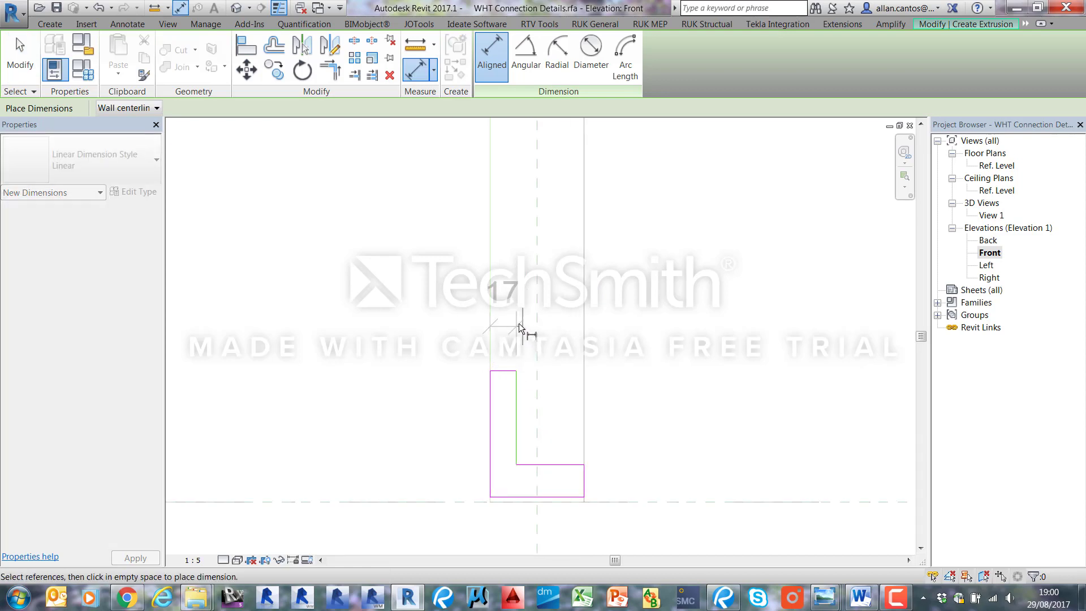
click(518, 321)
click(572, 463)
click(577, 496)
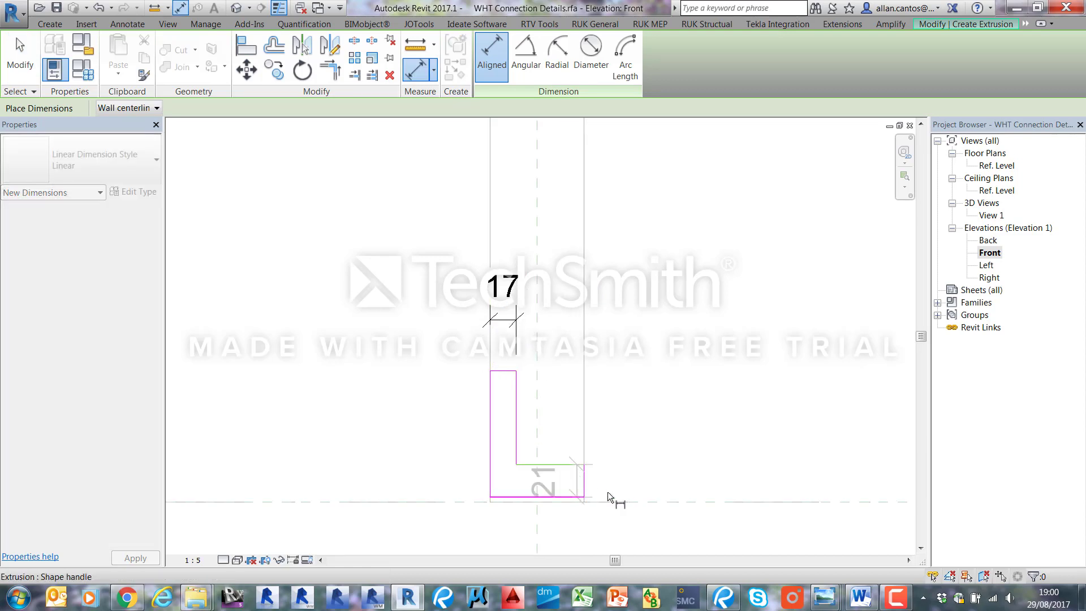
click(680, 481)
click(27, 54)
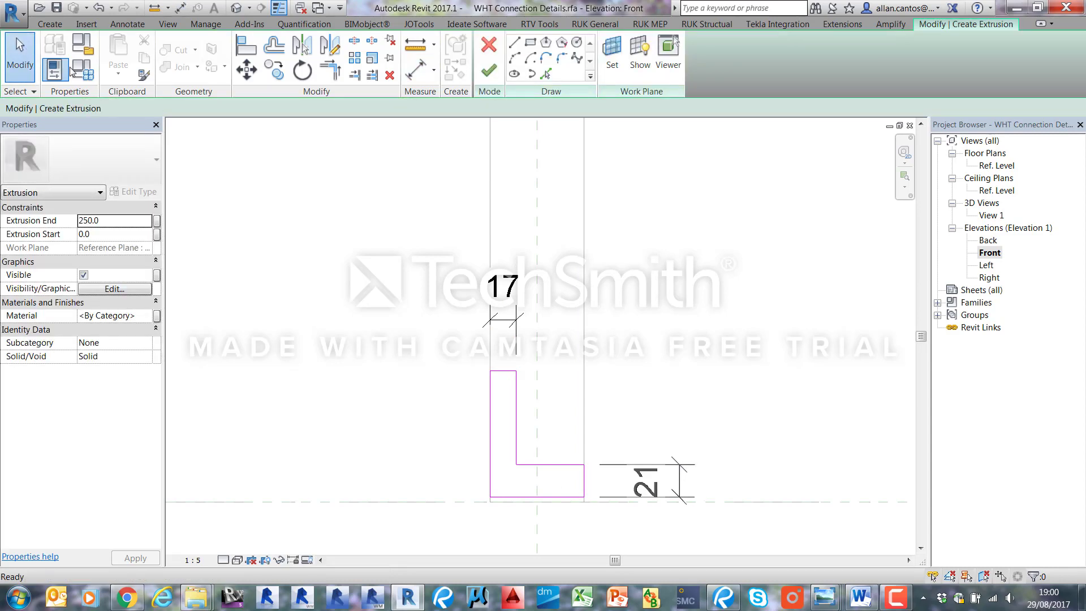
- Label both leg dimensions of the L profile with the existing Thickness parameter
click(503, 287)
ctrl+click(647, 466)
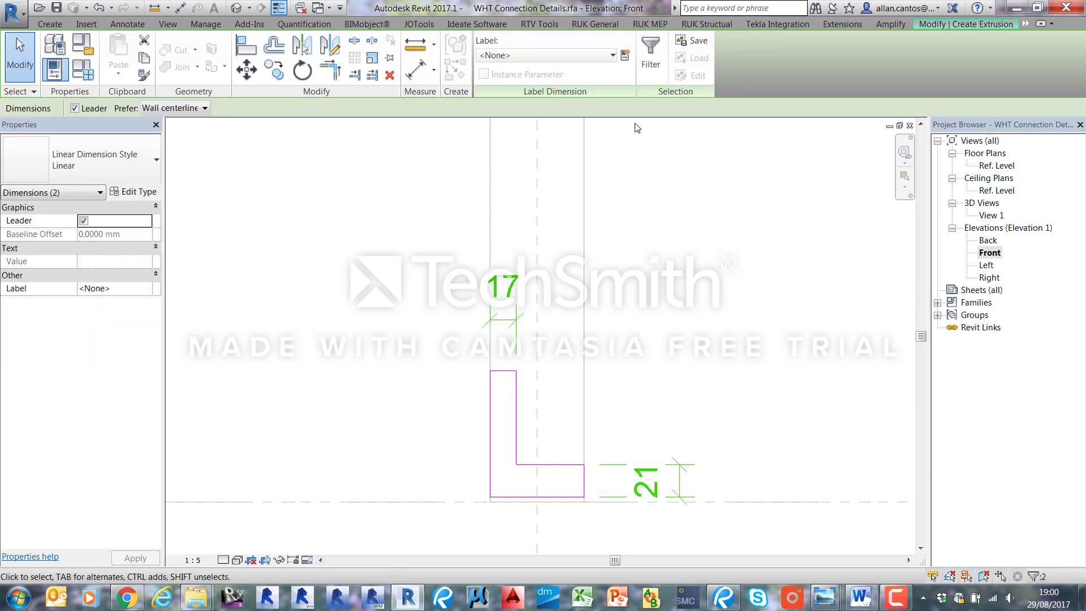
click(560, 55)
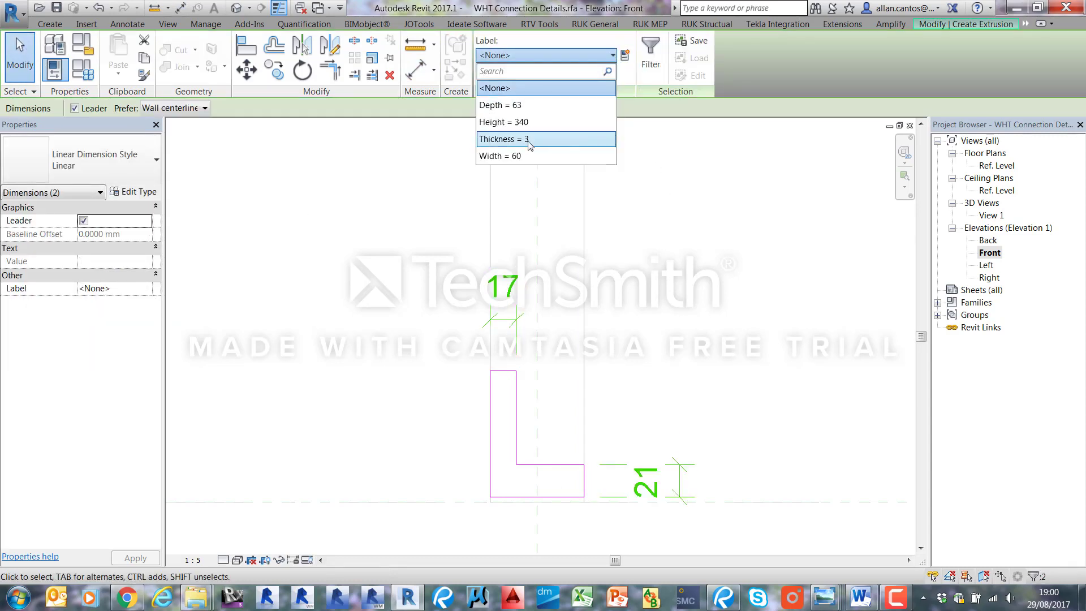
click(560, 138)
click(609, 246)
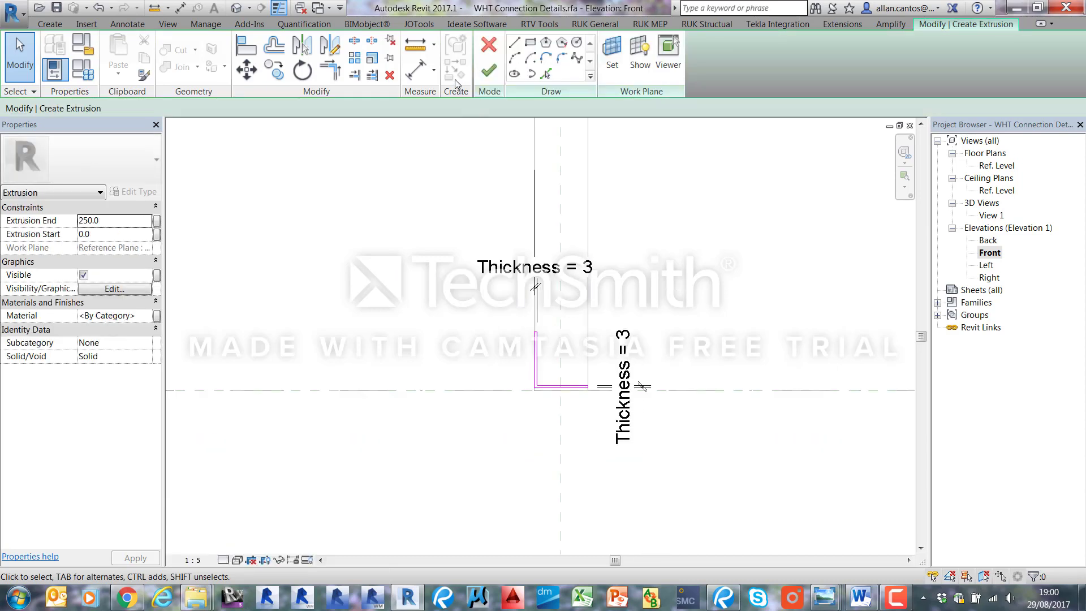
- Dimension the height from the reference level to the top edge of the L profile's vertical leg
click(416, 69)
scroll(485, 385, up, 2)
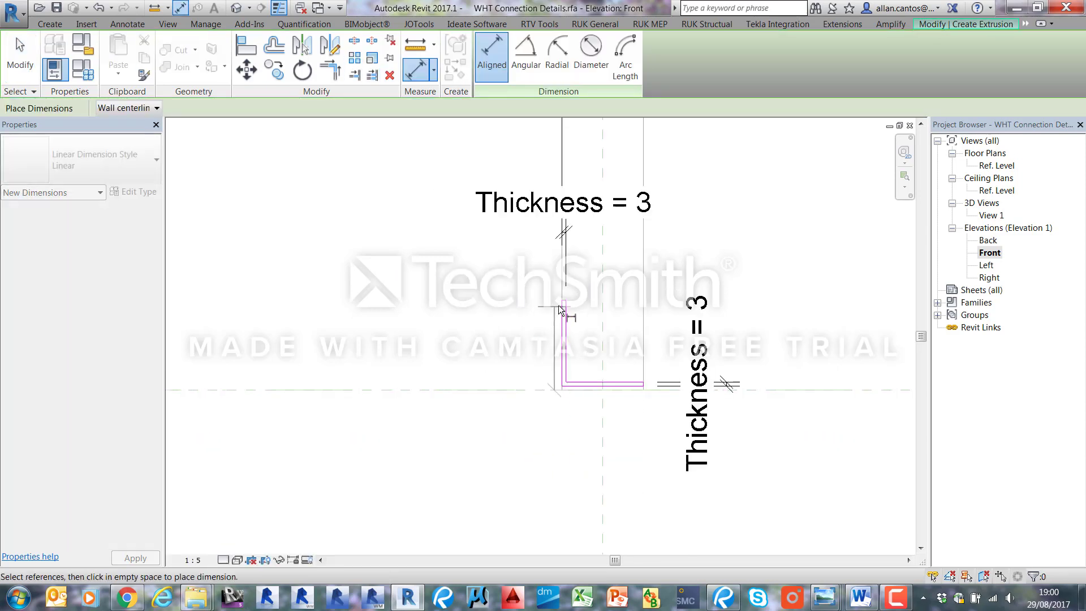
scroll(558, 306, up, 3)
click(573, 290)
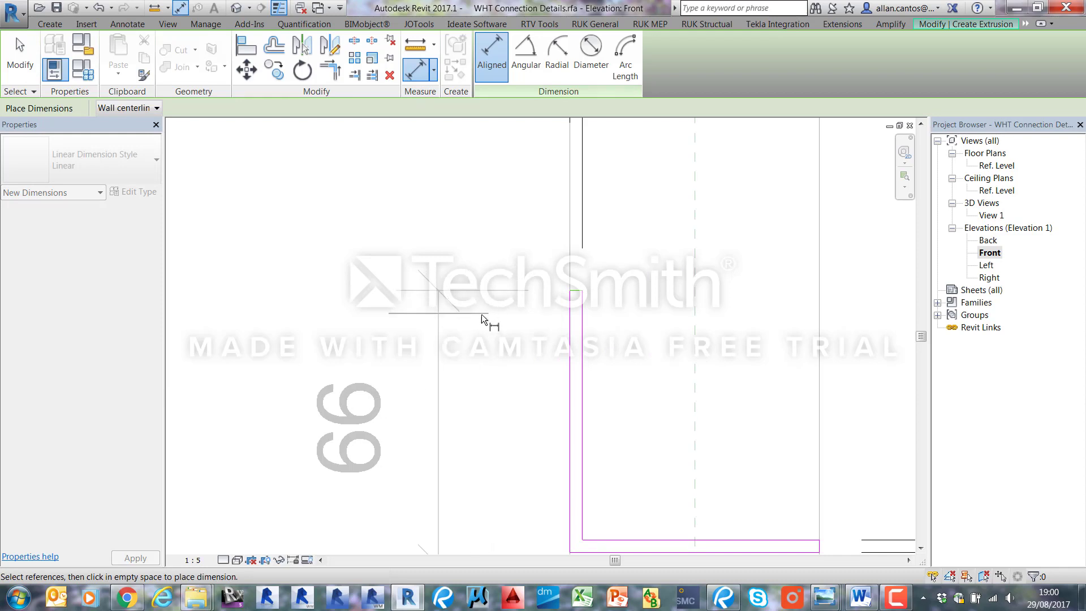
click(452, 313)
key(Escape)
key(Escape)
scroll(365, 398, down, 3)
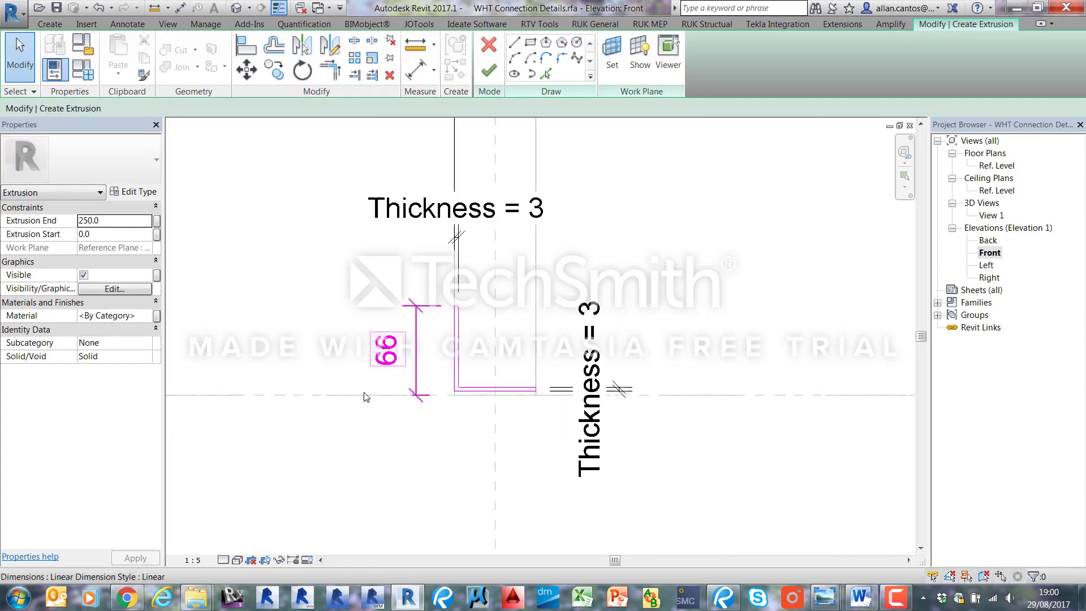
key(Escape)
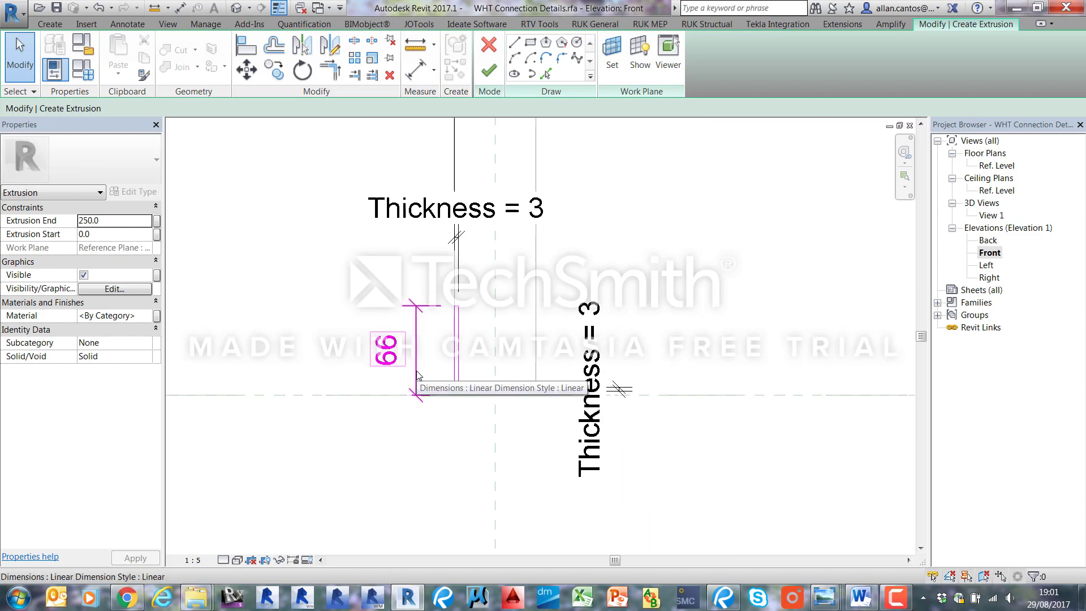
- Set the Front elevation's view scale to 1:2
scroll(431, 364, down, 1)
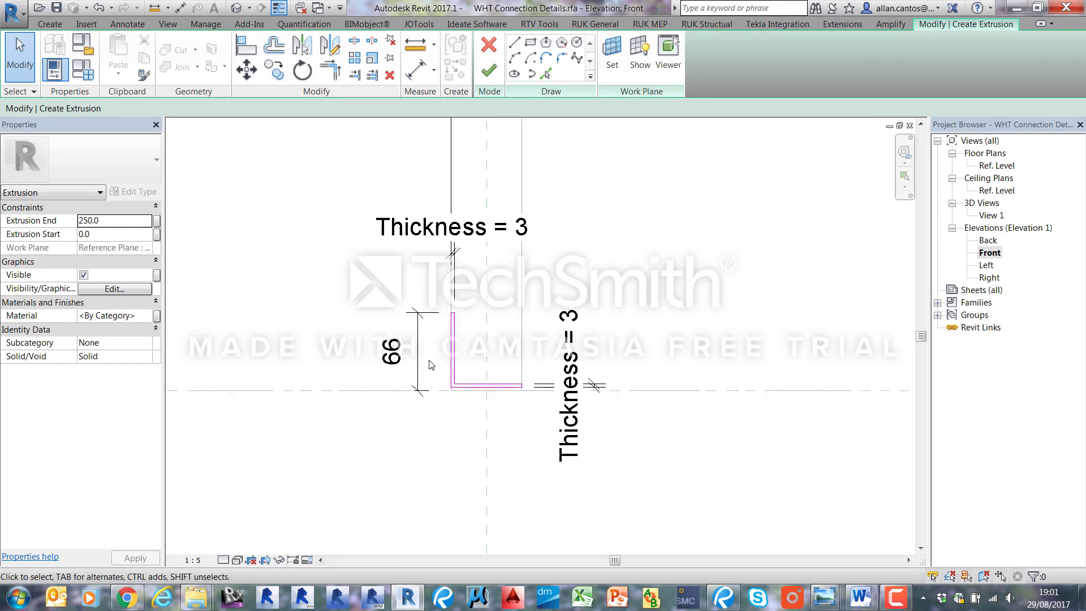
scroll(396, 407, down, 2)
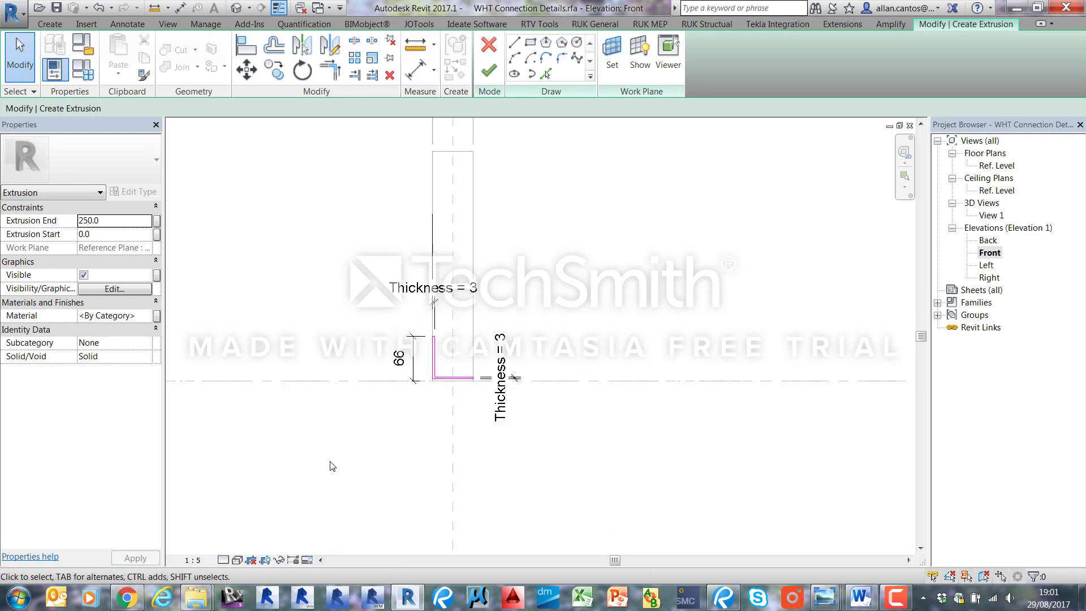
click(193, 560)
click(208, 397)
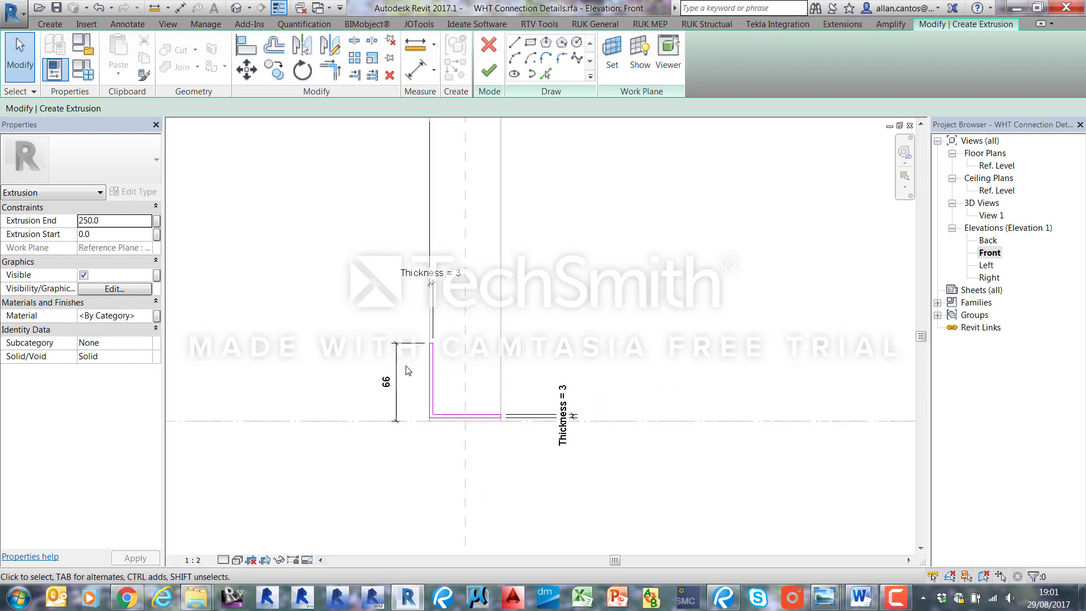
- Label the L profile's height dimension with a new type family parameter named Angle_Base_Height, checking the bracket geometry sheet for reference
click(396, 375)
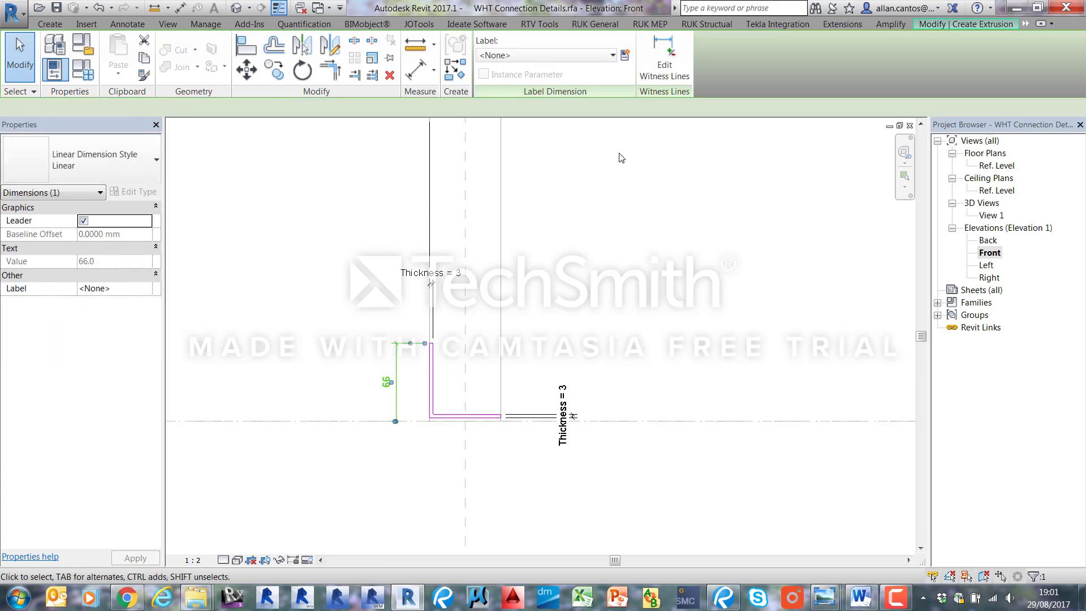
scroll(416, 342, up, 2)
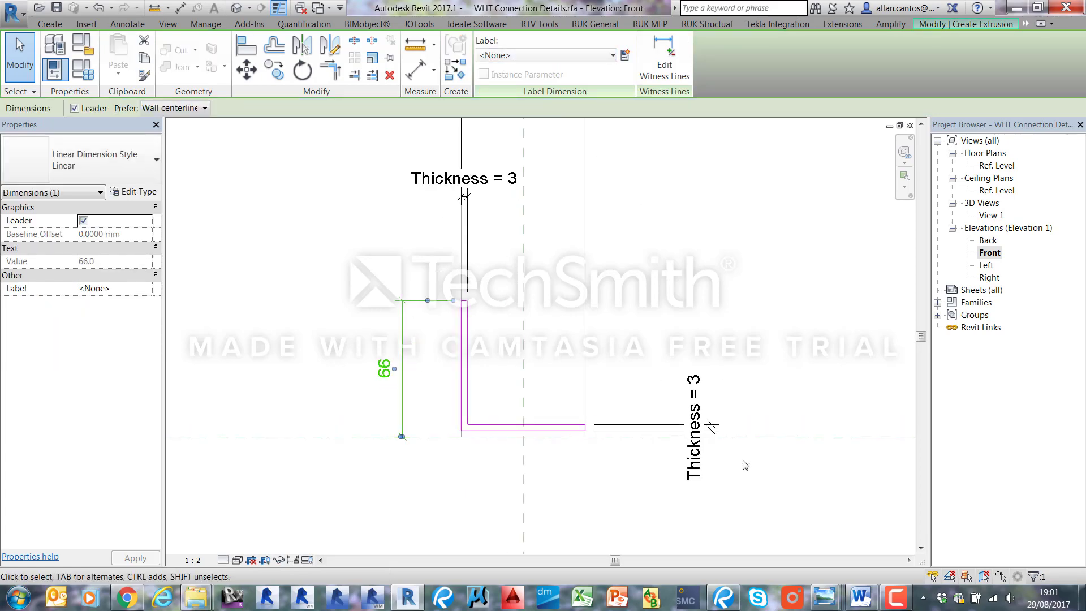
mouse_move(826, 597)
click(829, 517)
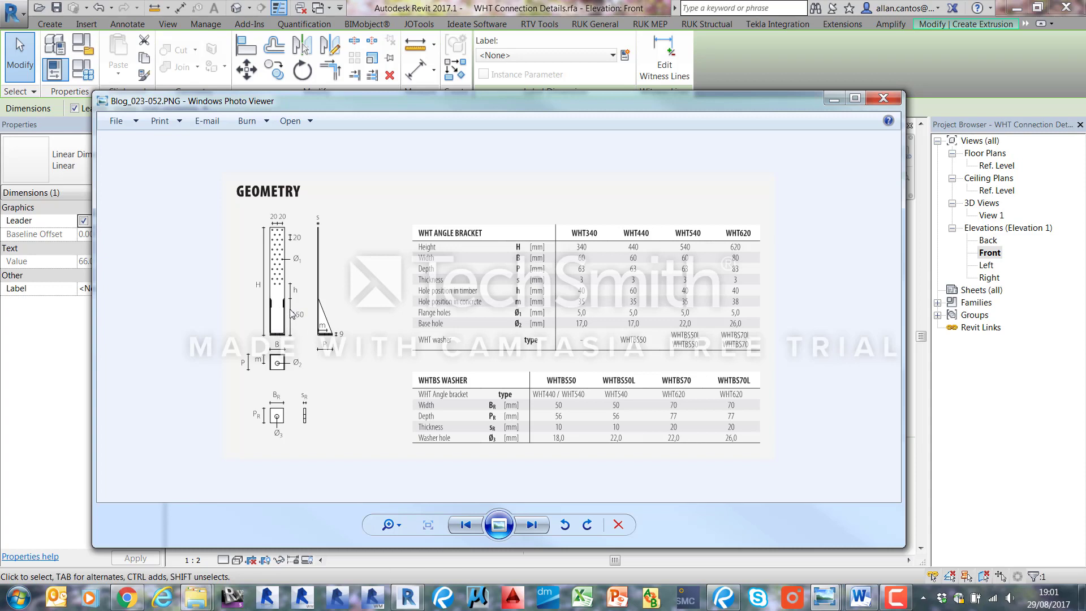
click(832, 99)
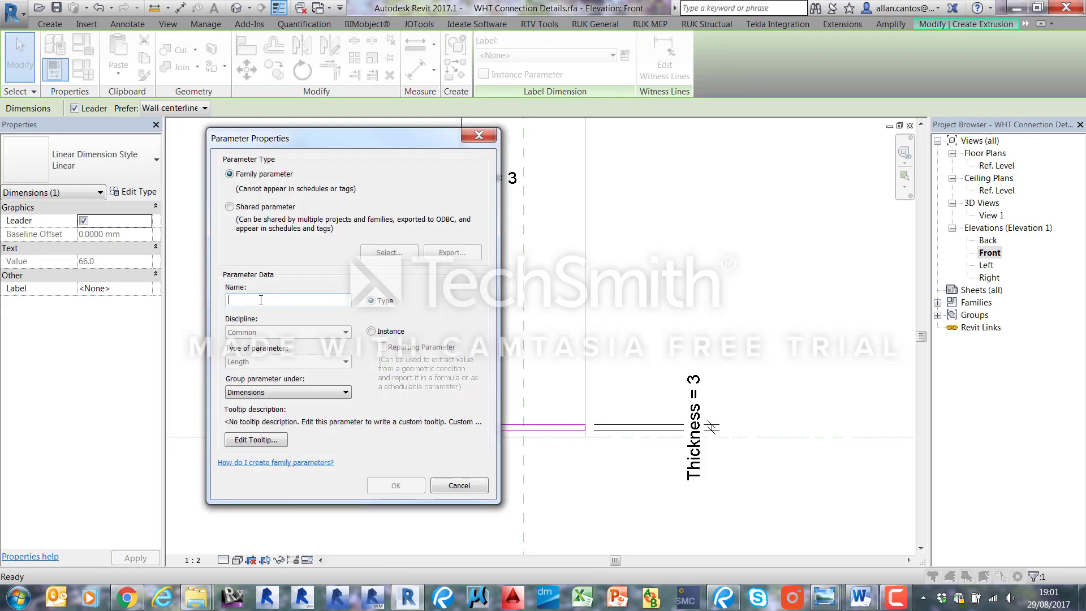
text(Ang)
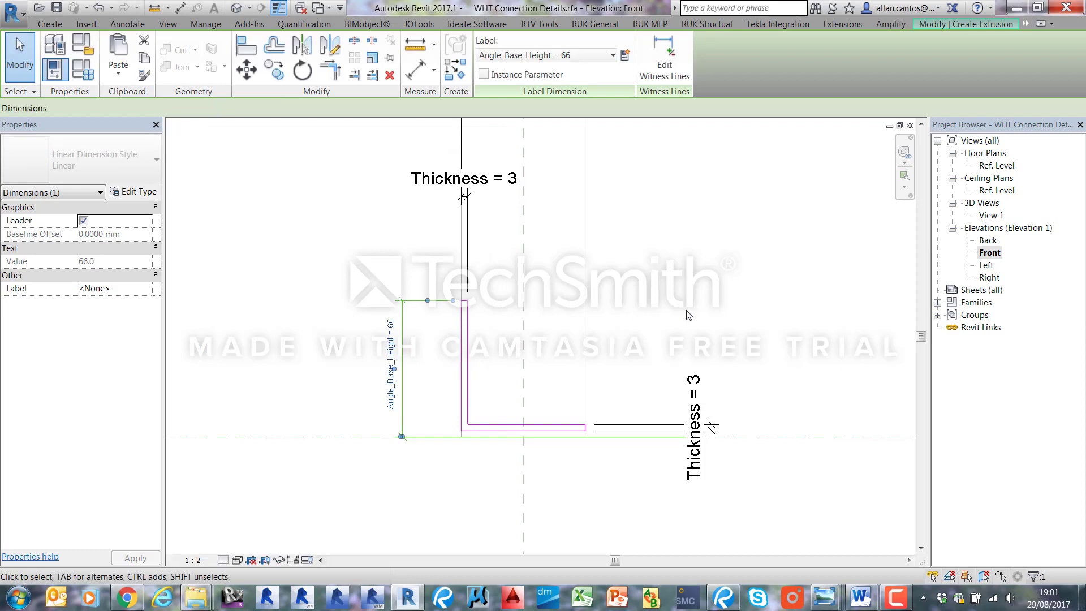
click(653, 316)
- Move Angle_Base_Height below Thickness in the family type parameters and set its value to 150
click(85, 73)
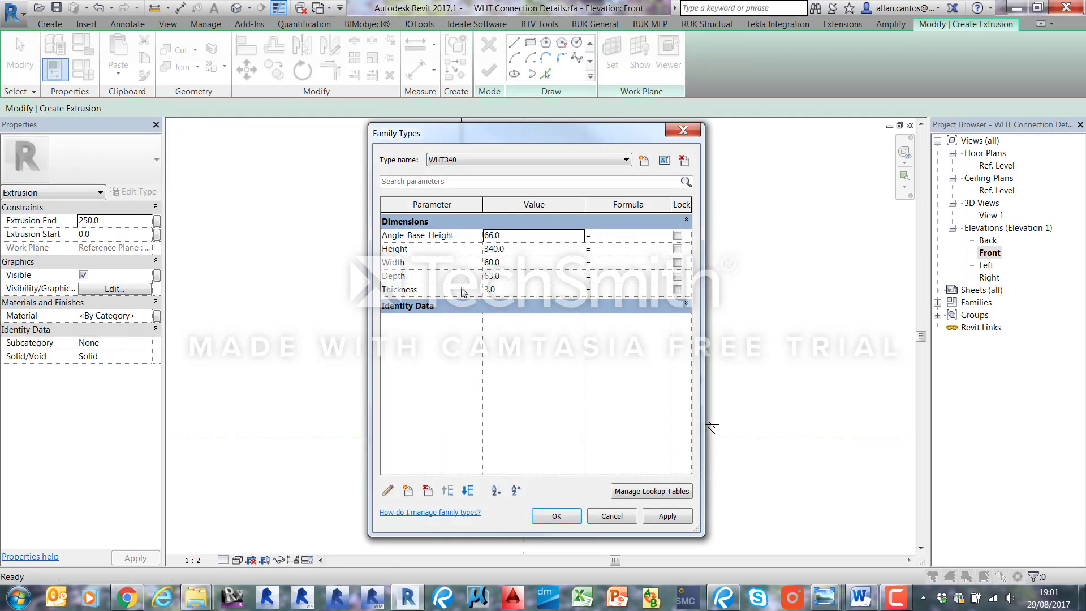
click(452, 238)
triple_click(467, 491)
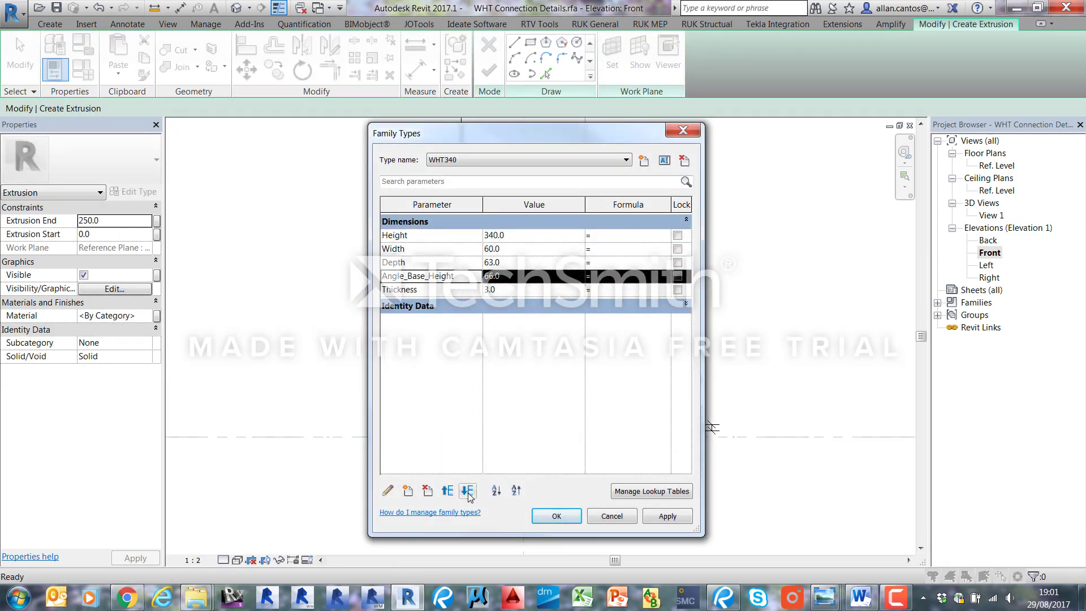
click(467, 491)
click(517, 290)
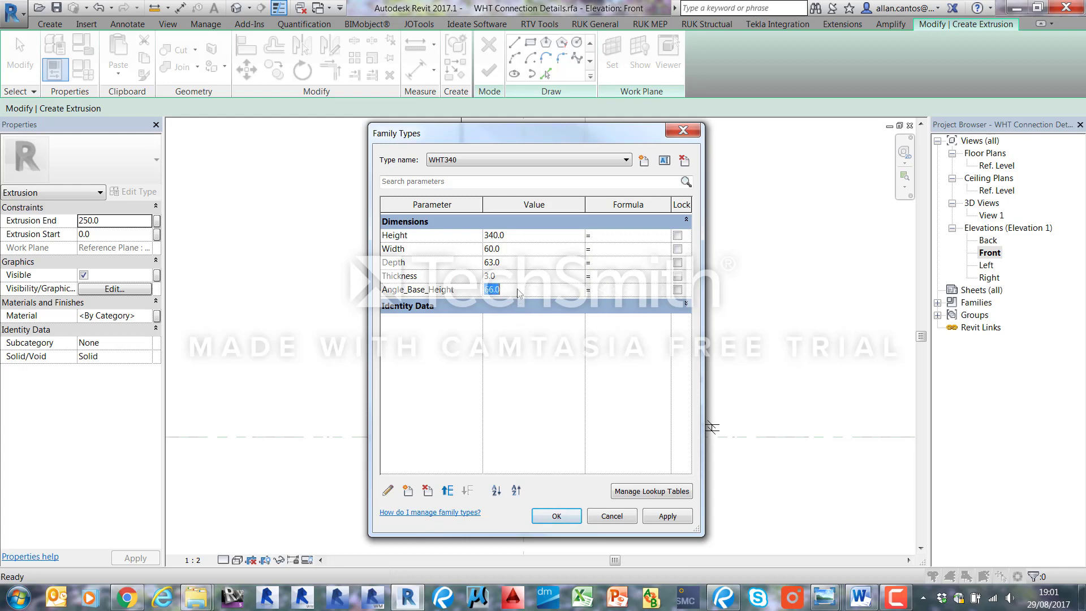
click(667, 516)
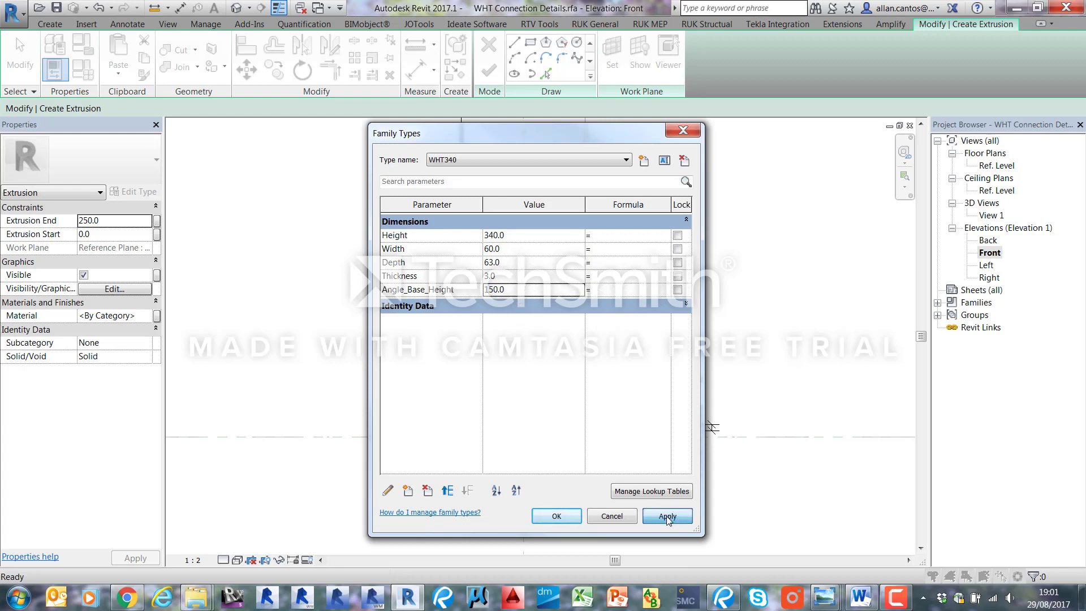
click(557, 515)
- Reposition the vertical leg's Thickness dimension just above the top edge of the L profile
scroll(523, 512, down, 4)
scroll(503, 342, up, 8)
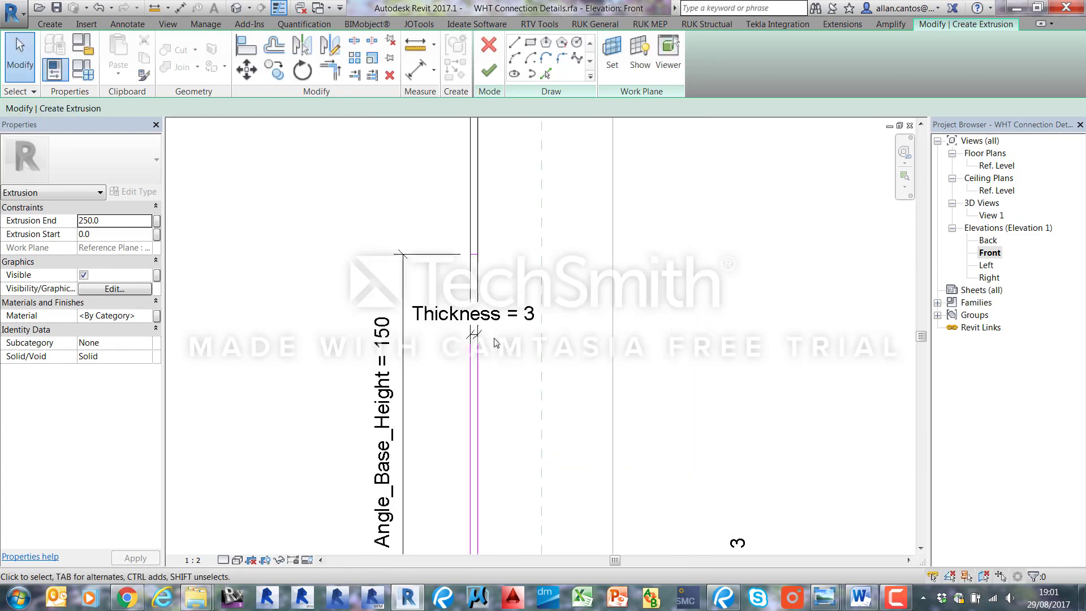
click(469, 335)
scroll(518, 530, down, 5)
scroll(501, 422, up, 3)
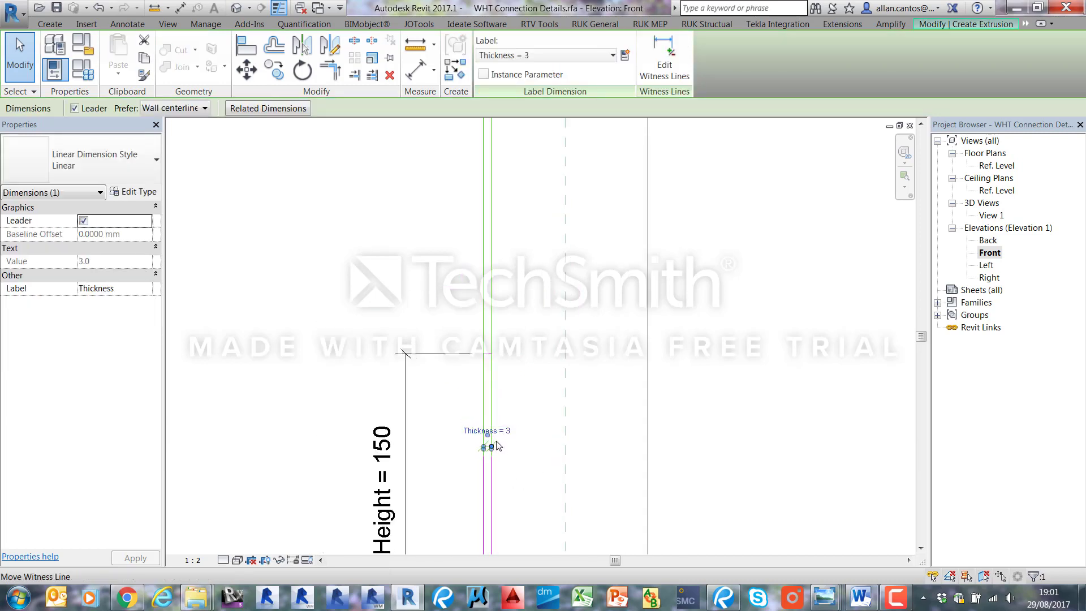
scroll(494, 444, up, 3)
drag(498, 440, 516, 242)
click(395, 202)
scroll(392, 221, down, 3)
scroll(485, 240, down, 3)
scroll(494, 442, up, 5)
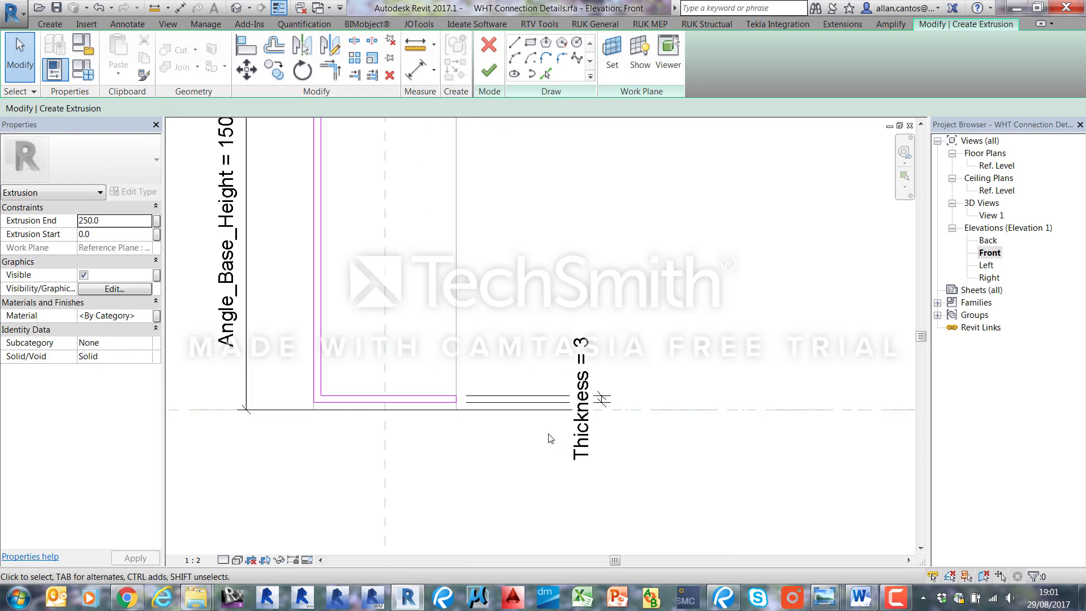
scroll(551, 447, down, 3)
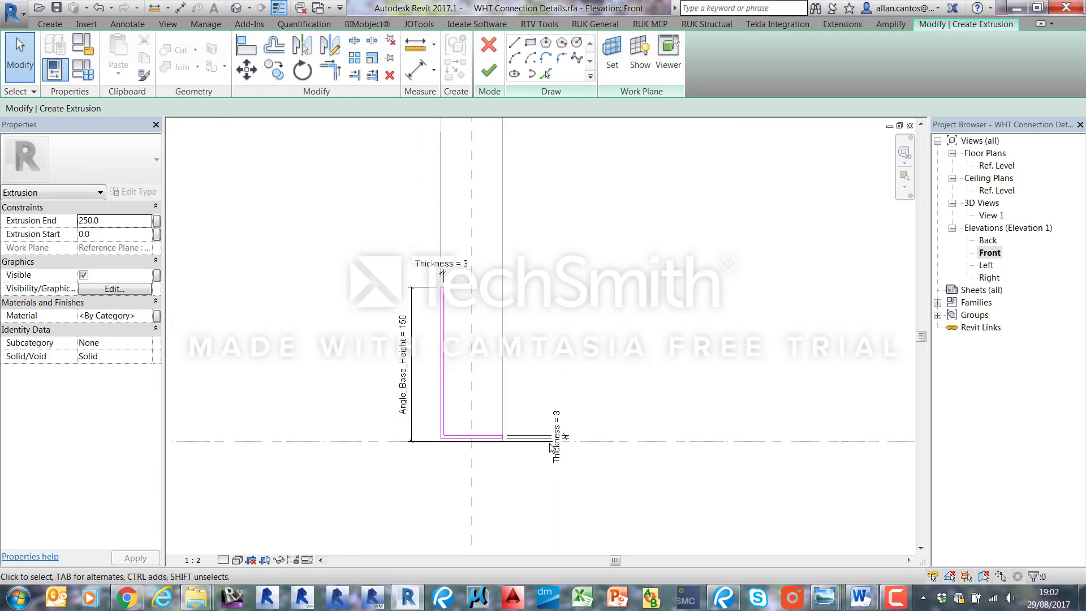
- Finish the L profile extrusion and, in the Left elevation, pull its near end clear of the vertical plate
click(487, 71)
double_click(986, 264)
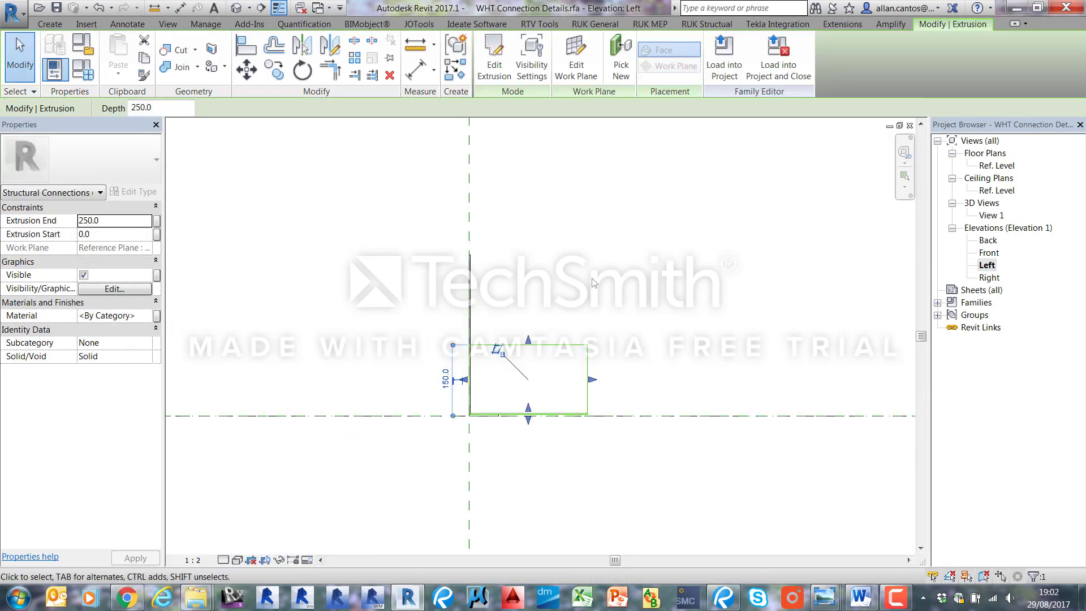
click(555, 306)
scroll(512, 366, up, 3)
click(513, 306)
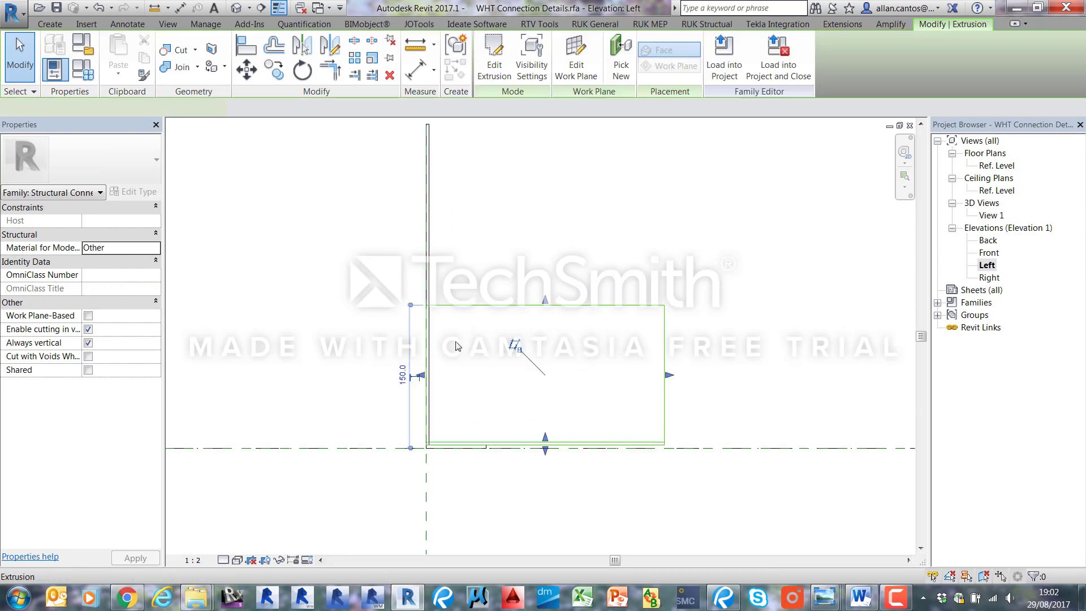
drag(417, 376, 470, 378)
click(463, 249)
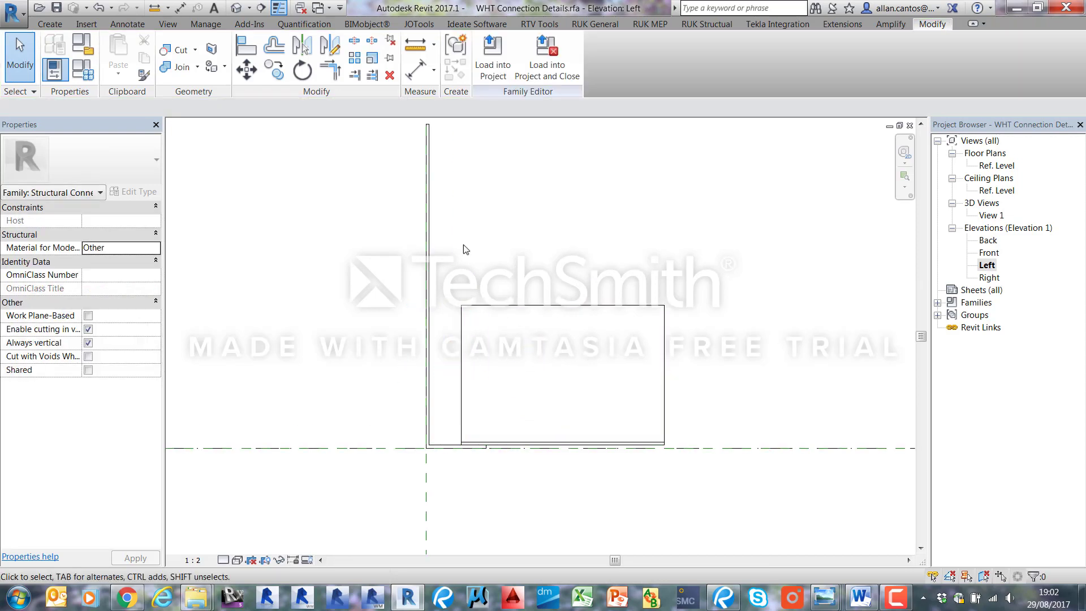
- Align the near end of the stiffener extrusion to the vertical plate's inner face and lock it
click(246, 46)
scroll(432, 371, up, 3)
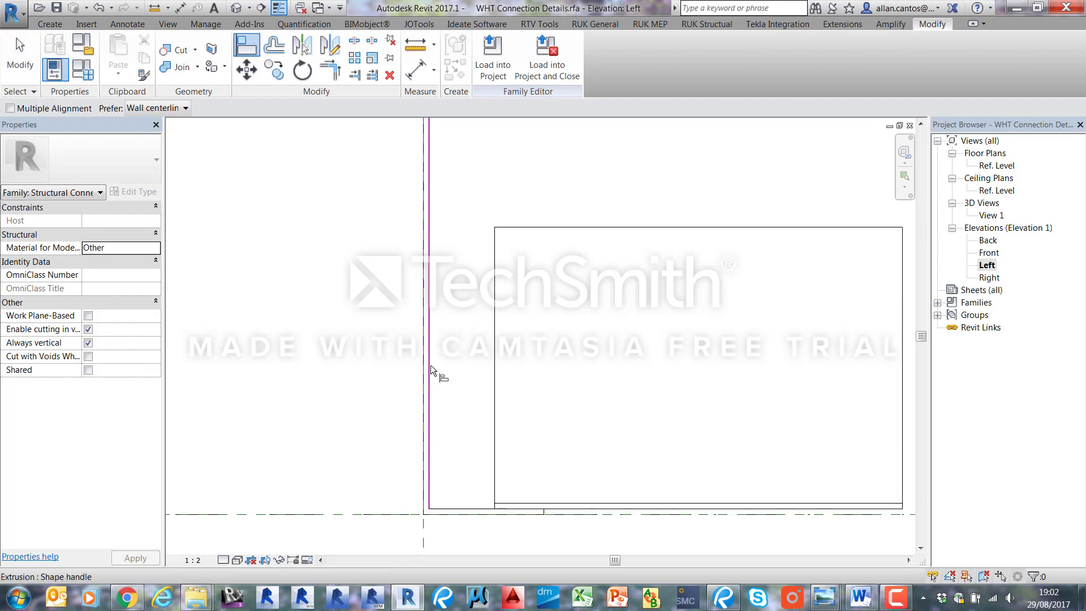
click(430, 365)
click(495, 368)
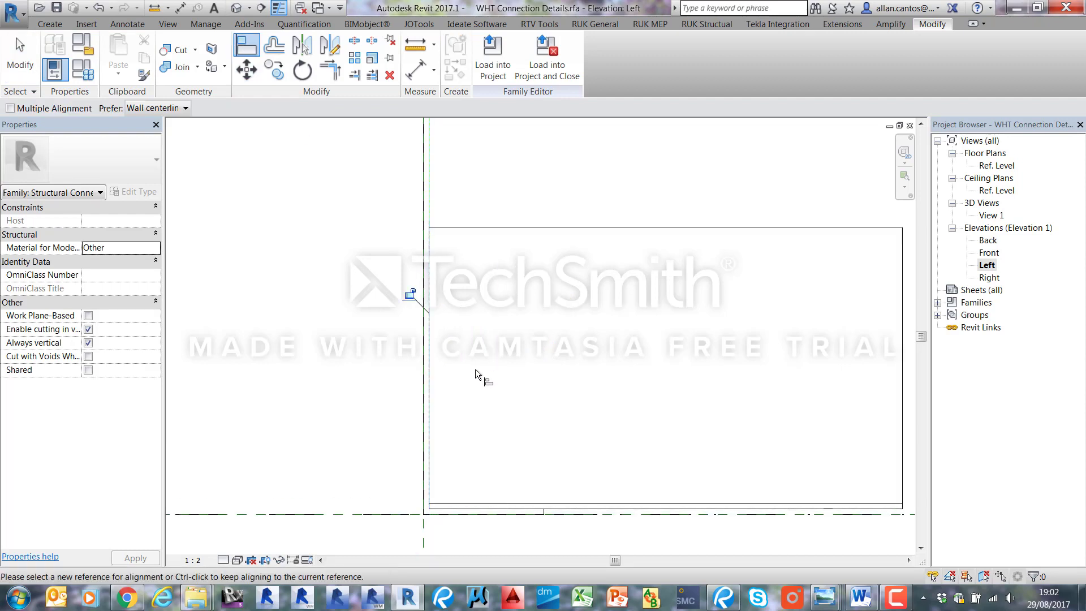
click(411, 294)
- Align the far end of the stiffener extrusion to the outer end of the bracket's base plate and lock it
scroll(306, 212, down, 2)
scroll(424, 388, up, 4)
scroll(453, 366, up, 2)
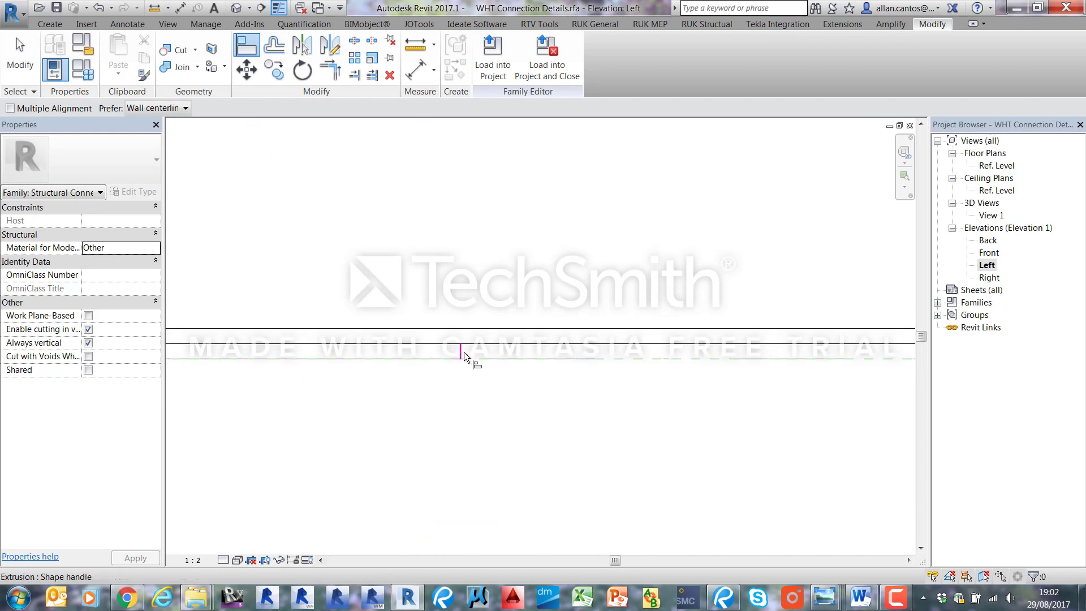
click(461, 348)
scroll(385, 382, down, 3)
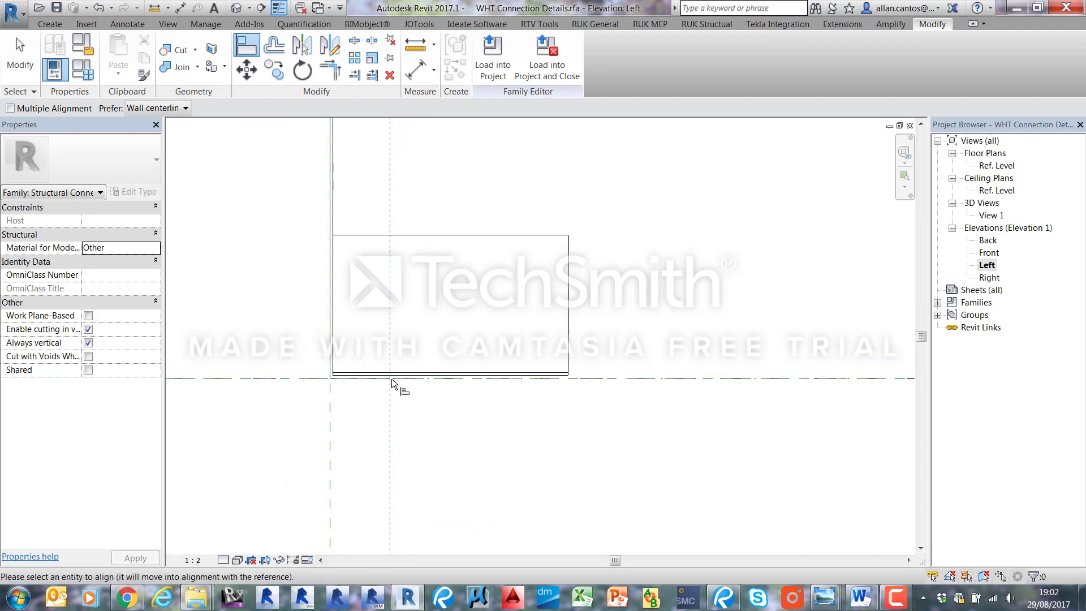
click(542, 338)
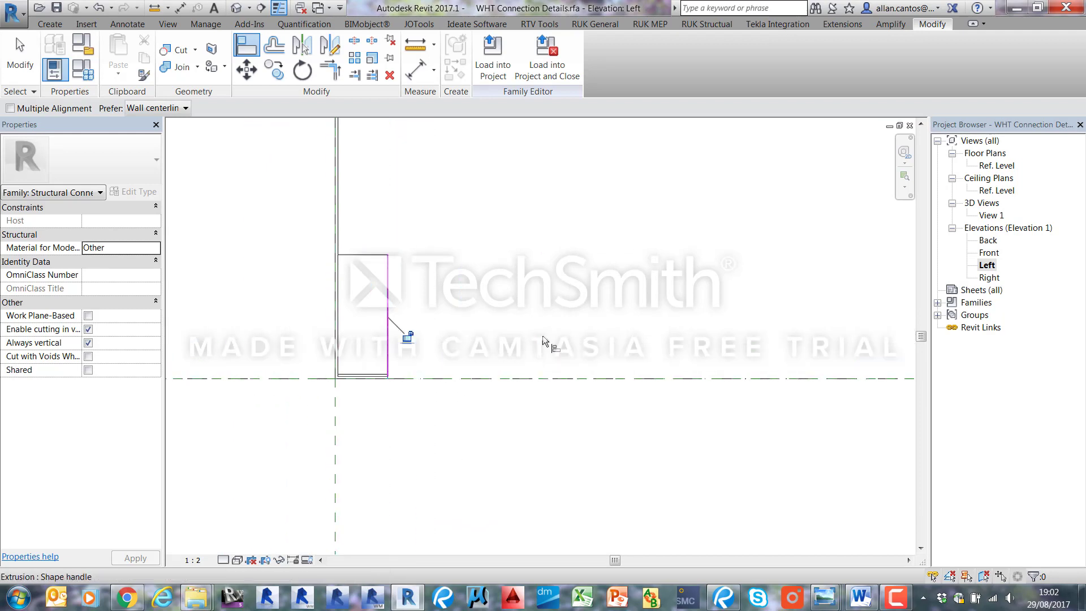
scroll(348, 355, up, 2)
click(468, 318)
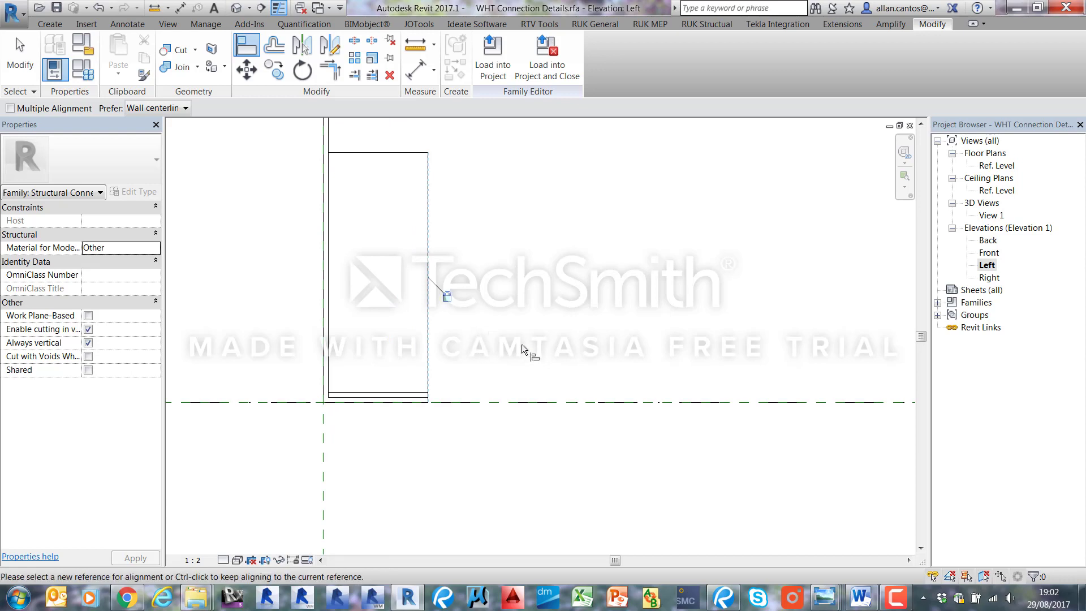
click(34, 52)
- In the Front elevation, sketch a new extrusion from two overlapping rectangles, one about 120 mm tall and one about 10 mm high, forming a mirrored L
scroll(483, 397, down, 3)
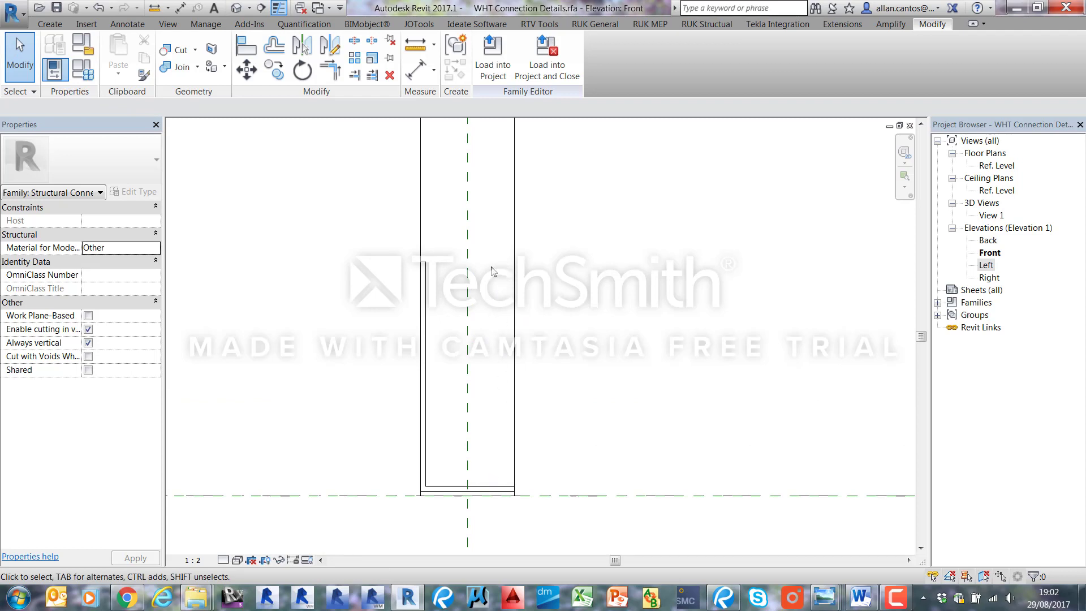
click(68, 23)
click(110, 52)
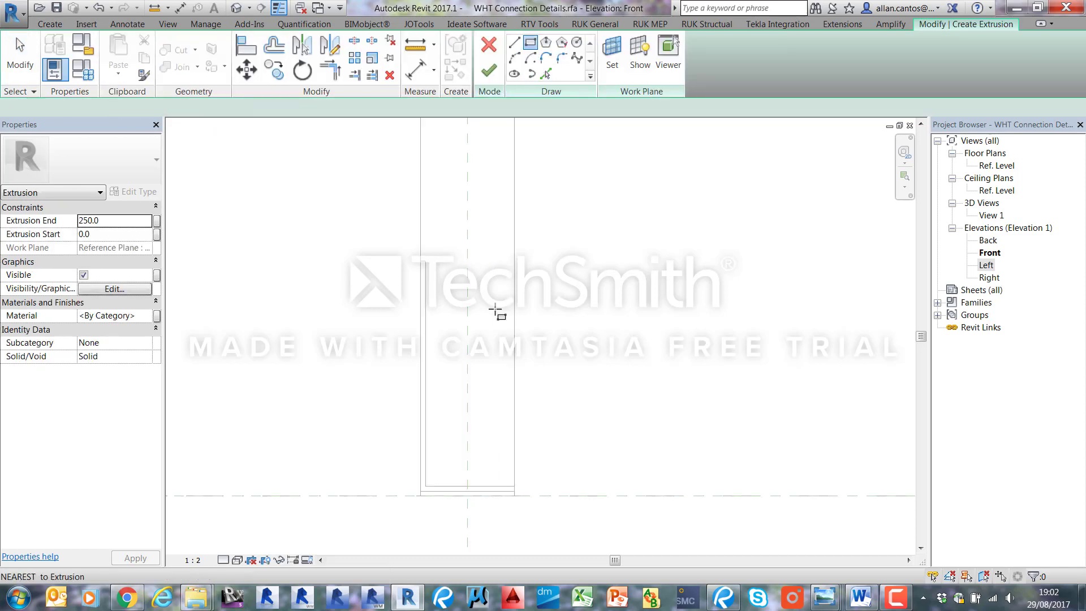
click(481, 262)
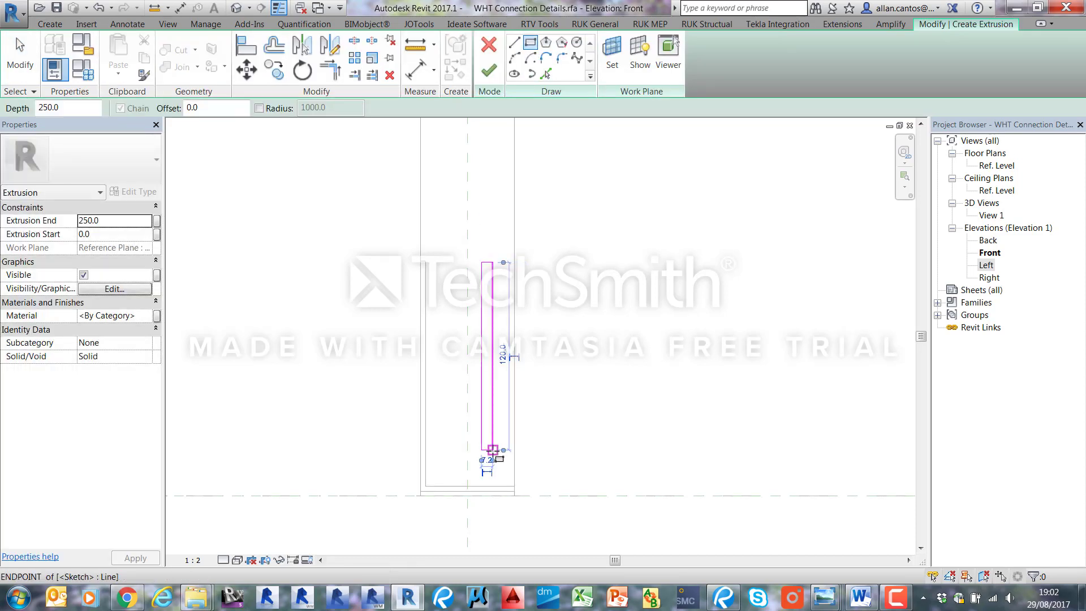
click(492, 450)
click(438, 434)
click(24, 56)
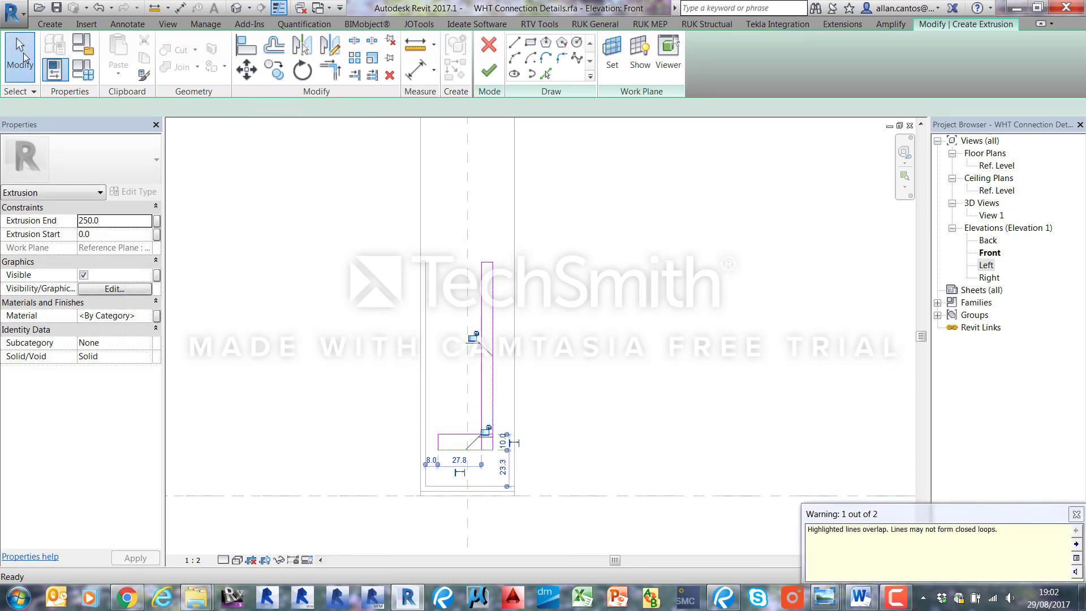
- Delete the overlapping sketch lines and trim the inner corner to leave a single closed mirrored L outline
scroll(474, 429, up, 3)
drag(444, 406, 534, 476)
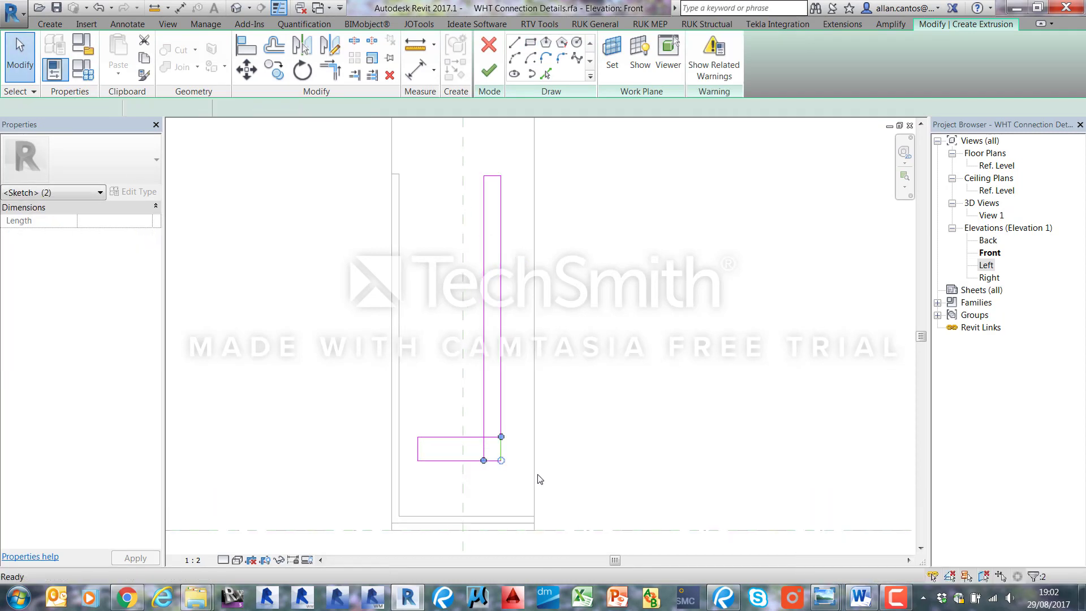
key(Delete)
click(330, 70)
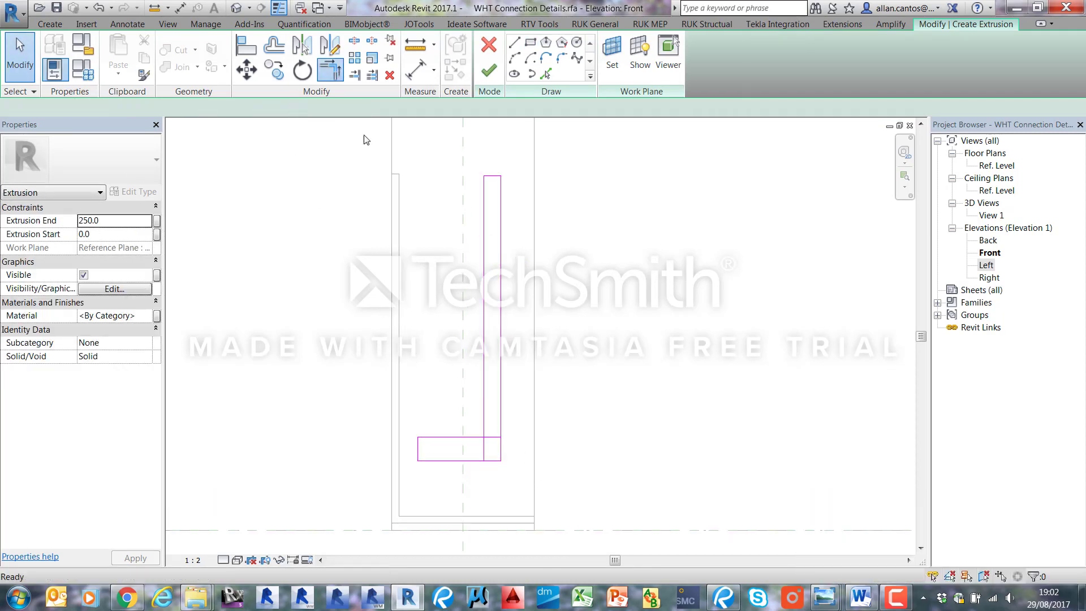
click(484, 425)
click(435, 437)
- Align the mirrored L's outer vertical edge to the plate's right edge and lock it
click(247, 46)
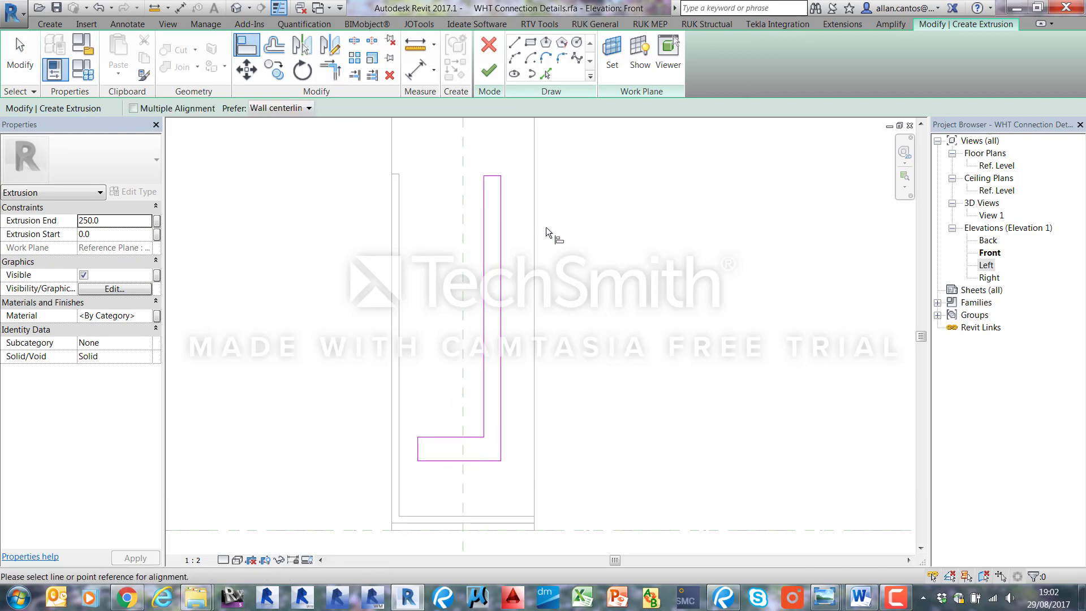
click(535, 225)
click(501, 251)
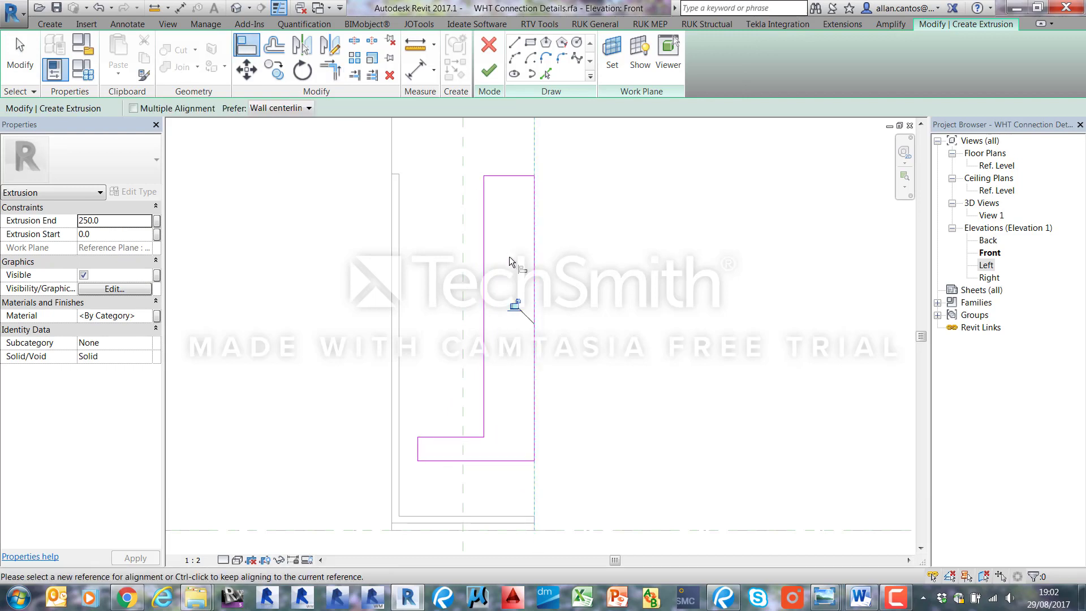
click(516, 308)
- Align and lock the mirrored L's bottom and left end edges to the inner faces of the existing L profile's horizontal and vertical legs
scroll(550, 328, down, 3)
scroll(508, 429, up, 4)
click(512, 446)
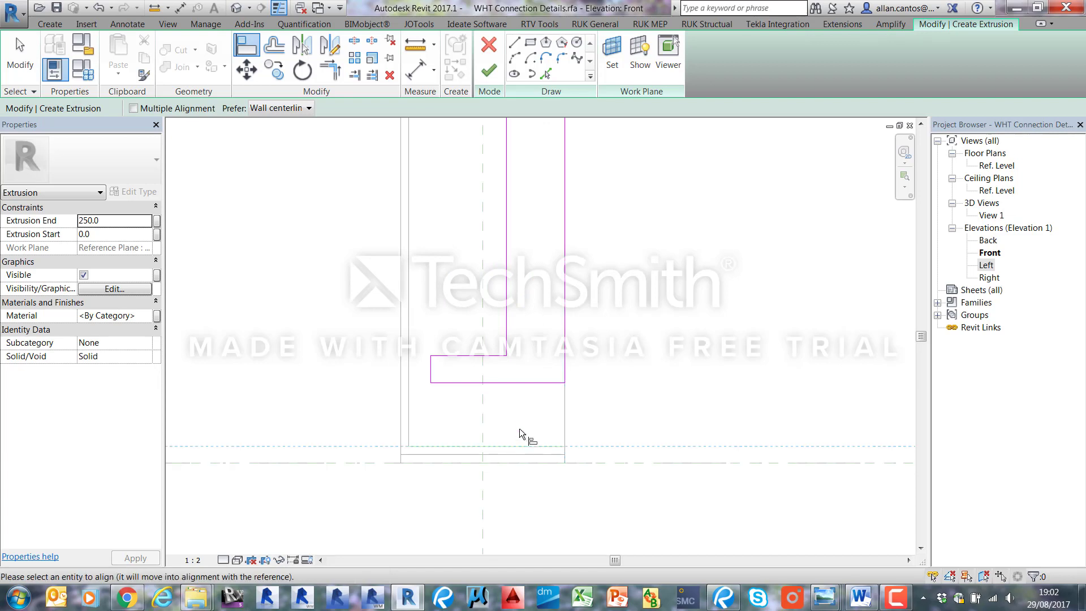
click(520, 383)
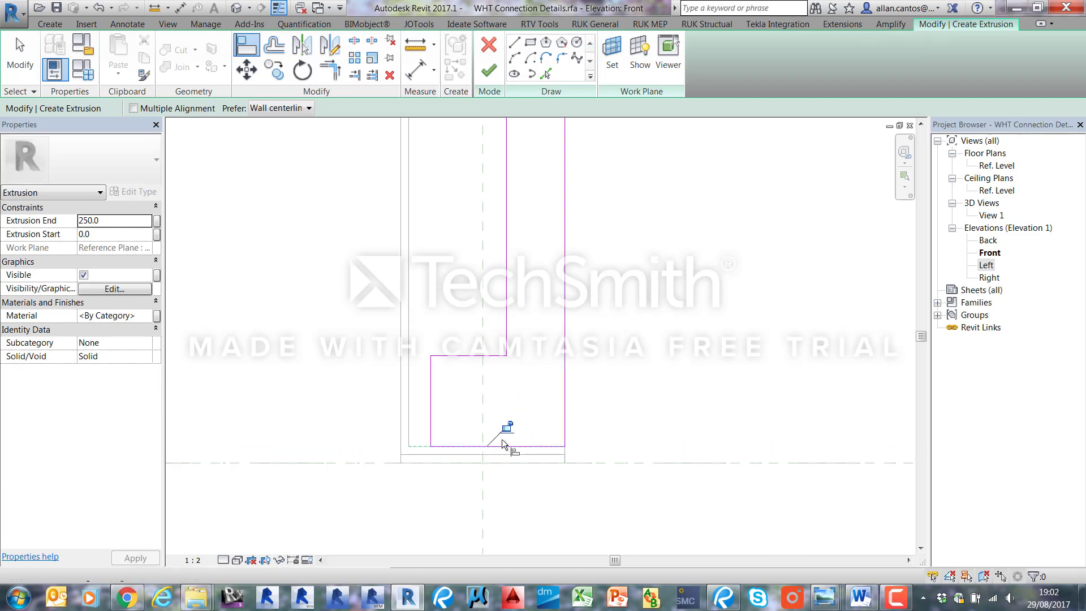
click(410, 402)
click(431, 402)
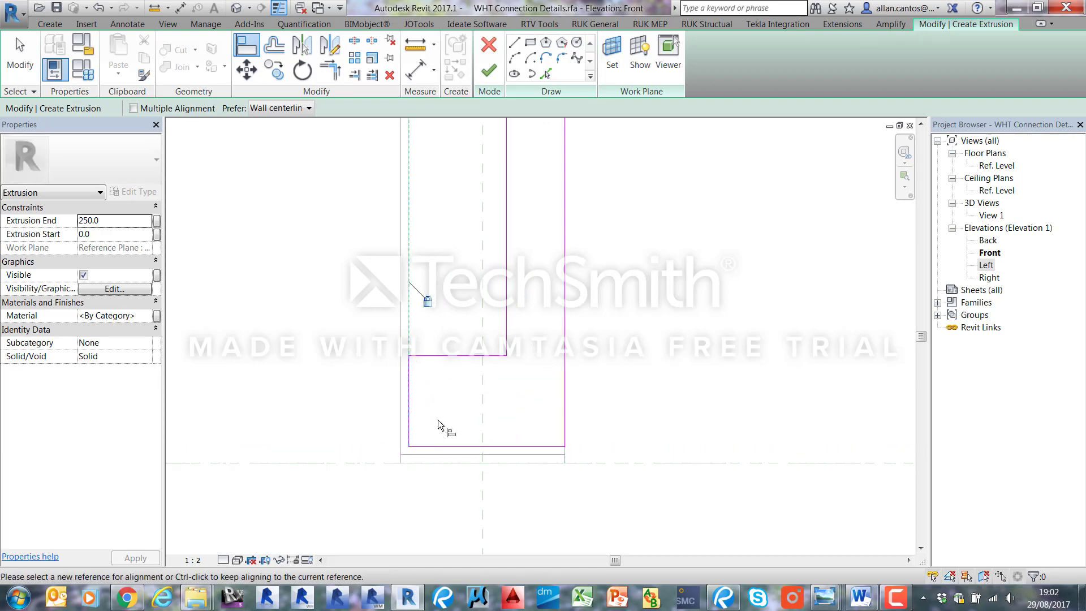
- Align the mirrored L's top edge to the top of the existing L profile's vertical leg and lock it
scroll(435, 277, down, 3)
scroll(422, 336, up, 4)
click(419, 364)
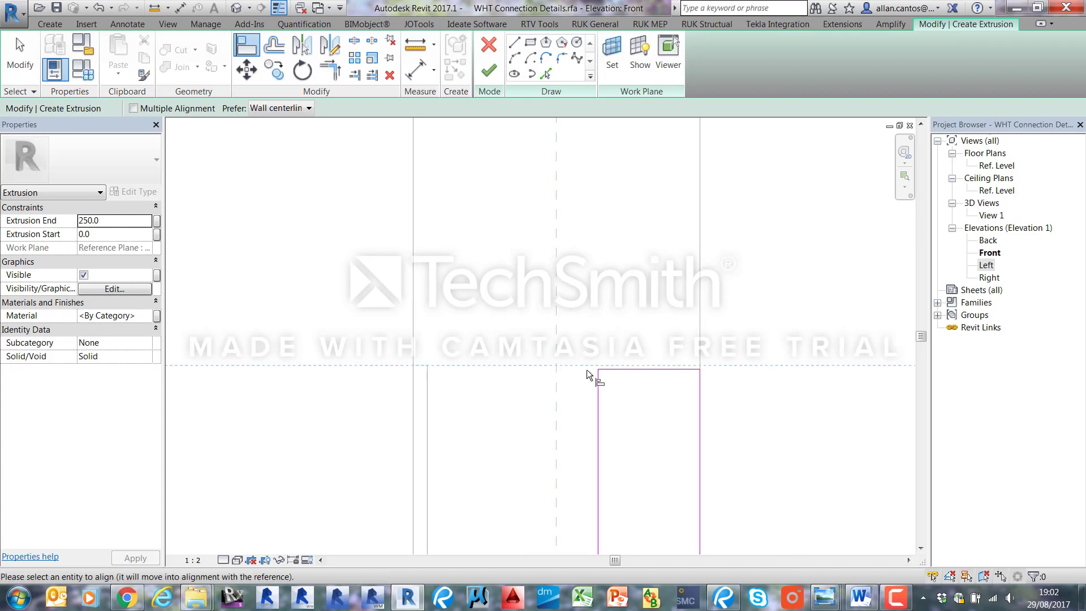
click(602, 369)
scroll(497, 274, down, 4)
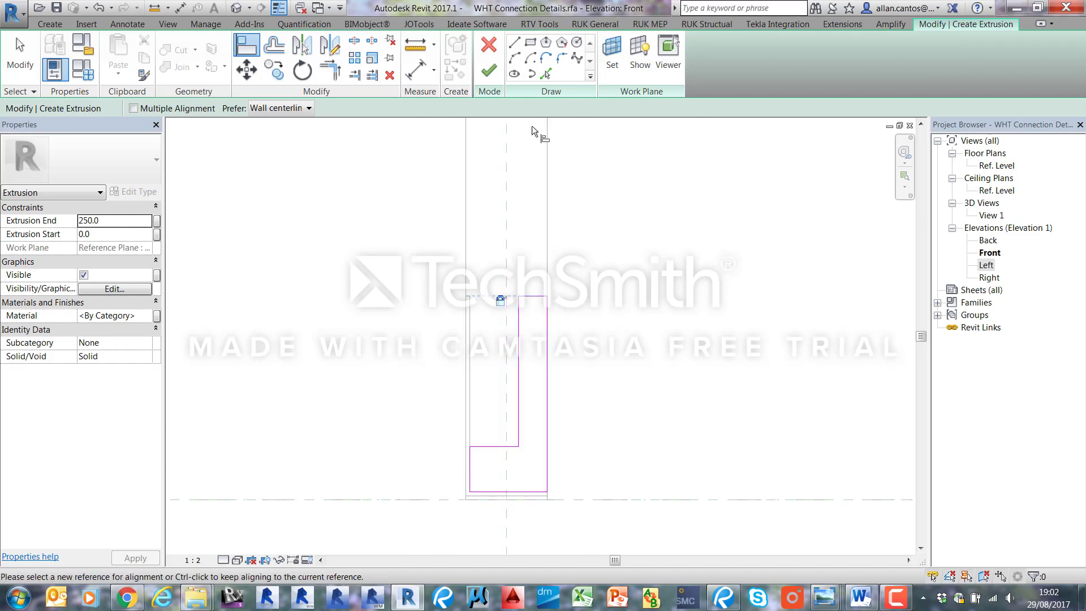
- Dimension the thickness of the mirrored L's vertical leg and of its bottom leg
click(424, 72)
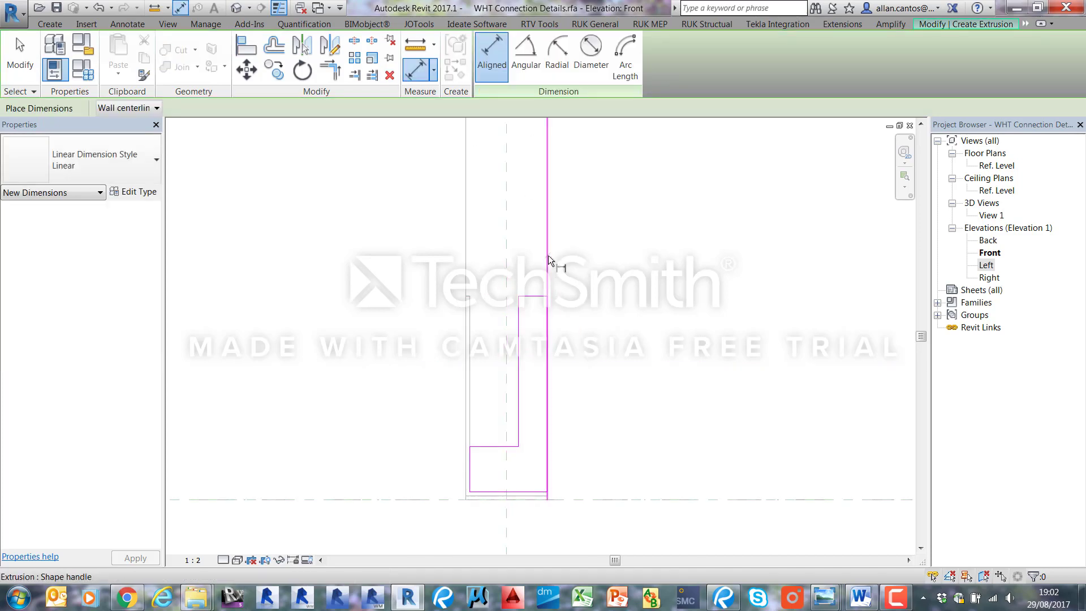
click(518, 315)
click(546, 289)
click(521, 262)
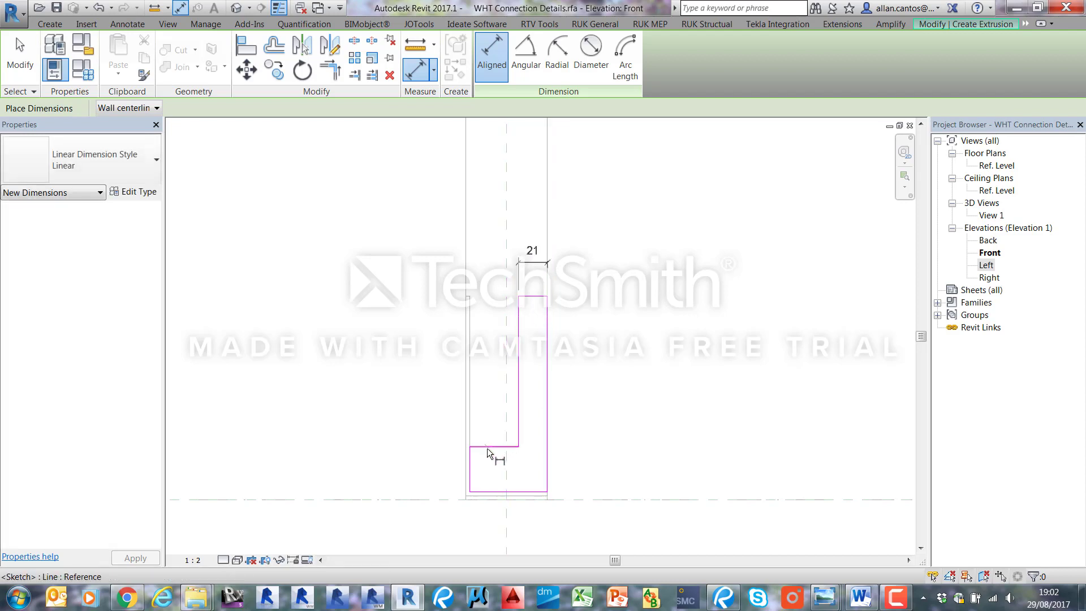
click(486, 446)
click(483, 491)
click(423, 472)
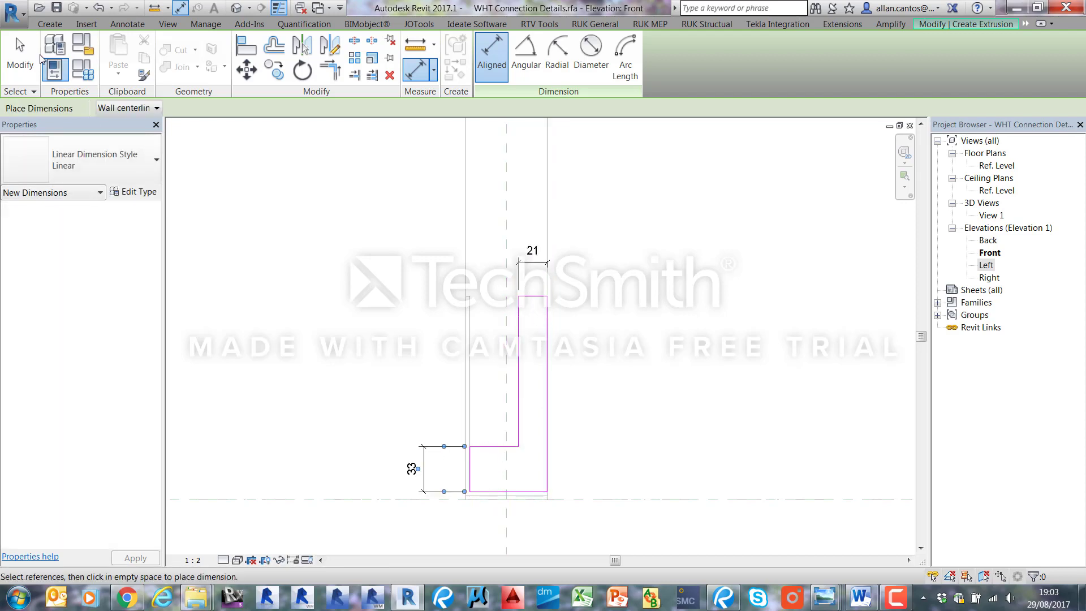
key(Escape)
key(Escape)
- Label both leg dimensions with the Thickness parameter and finish the mirrored L extrusion
click(424, 469)
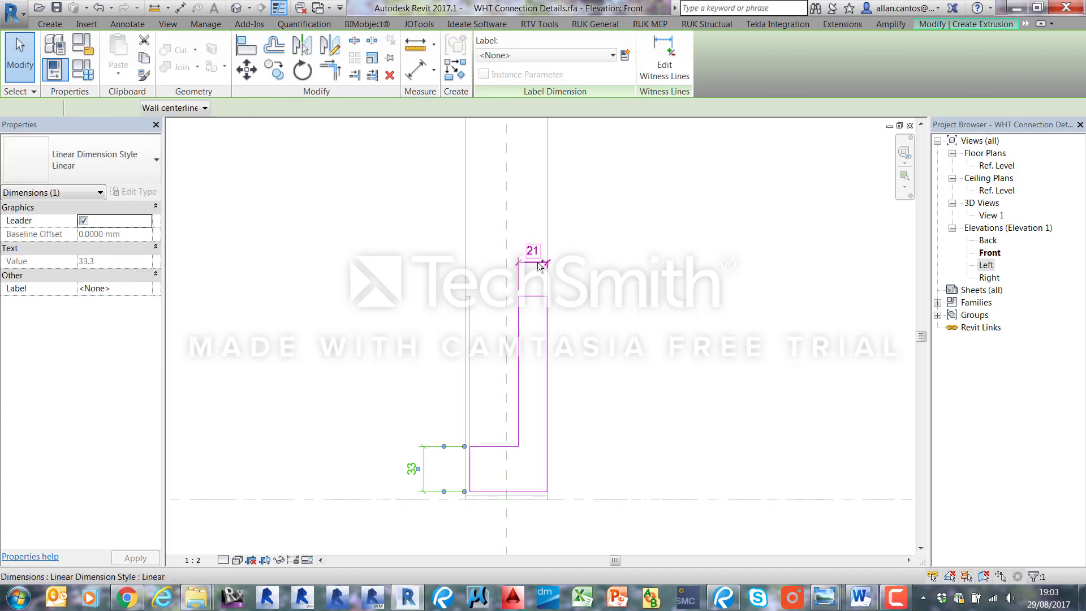
ctrl+click(521, 337)
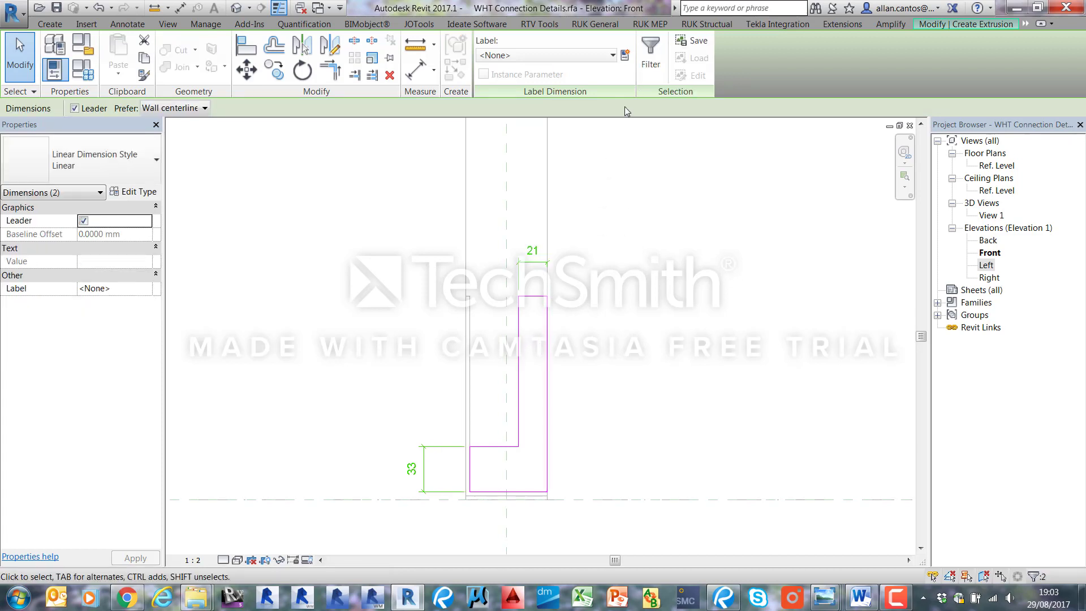
click(612, 55)
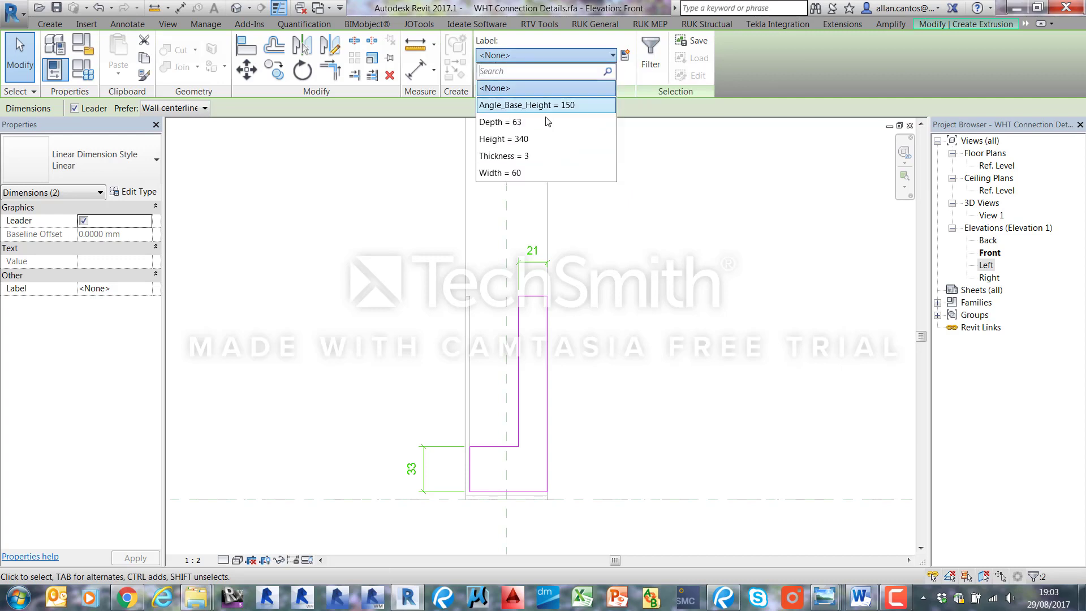
click(537, 156)
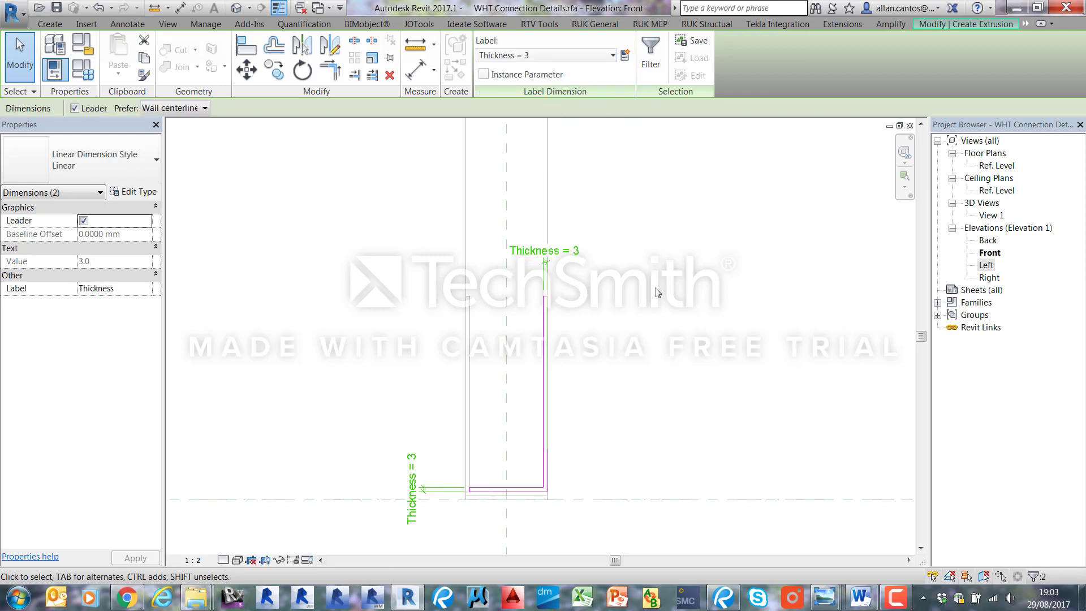
click(655, 284)
scroll(608, 281, down, 2)
click(499, 69)
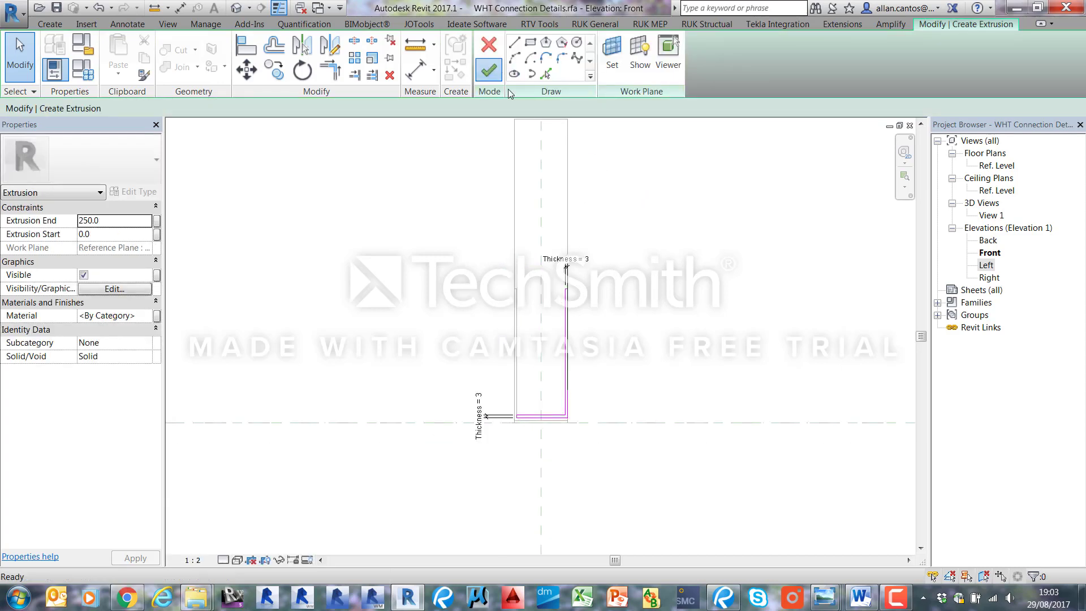
- In the Left elevation, pull the new extrusion's back end past the vertical plate and align it to the plate's inner face
double_click(986, 266)
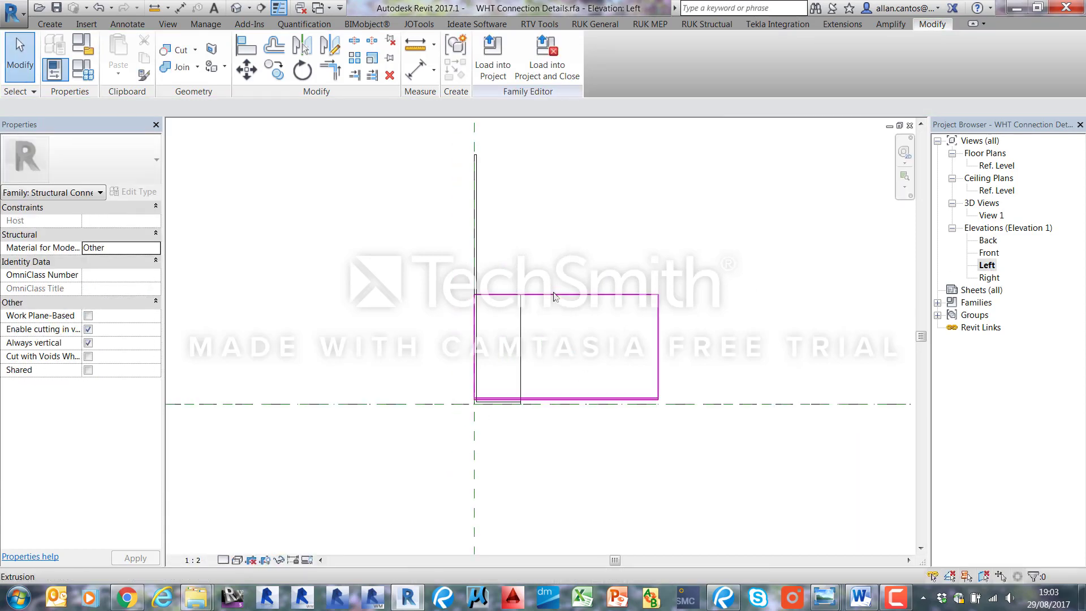
click(521, 308)
scroll(469, 338, up, 3)
drag(480, 358, 416, 360)
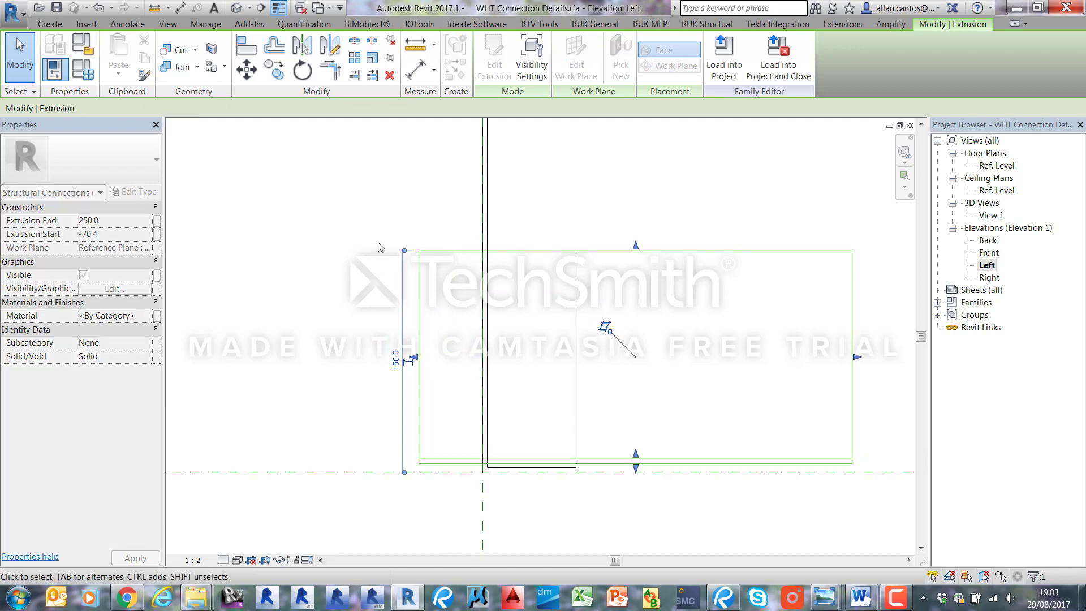
click(376, 243)
click(250, 47)
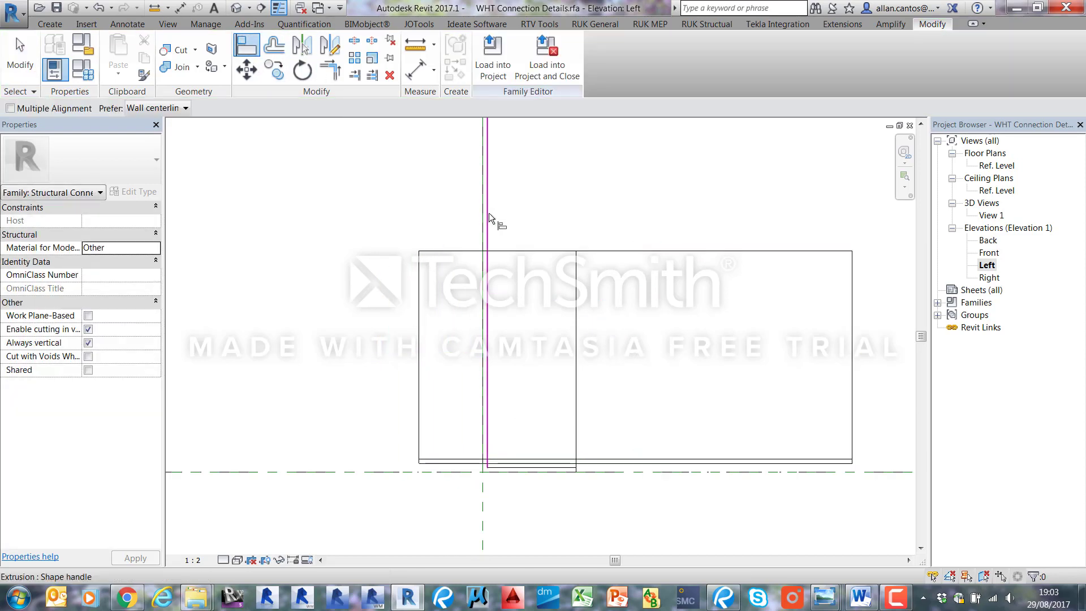
click(488, 213)
click(419, 284)
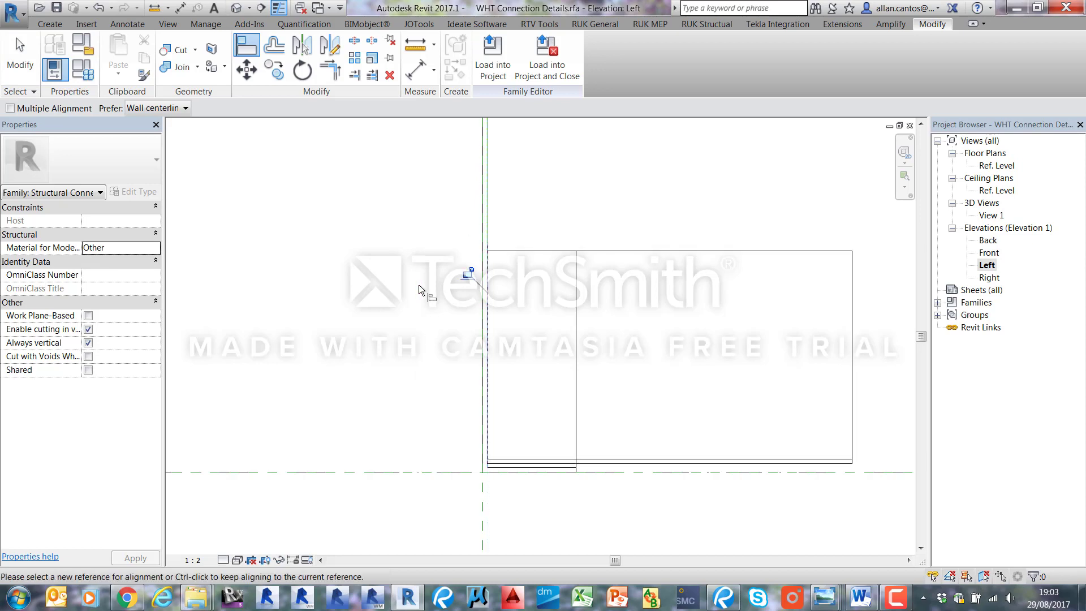
- Lock the back-end alignment, align the extrusion's front end to the existing bracket's front edge and lock it
scroll(492, 263, down, 2)
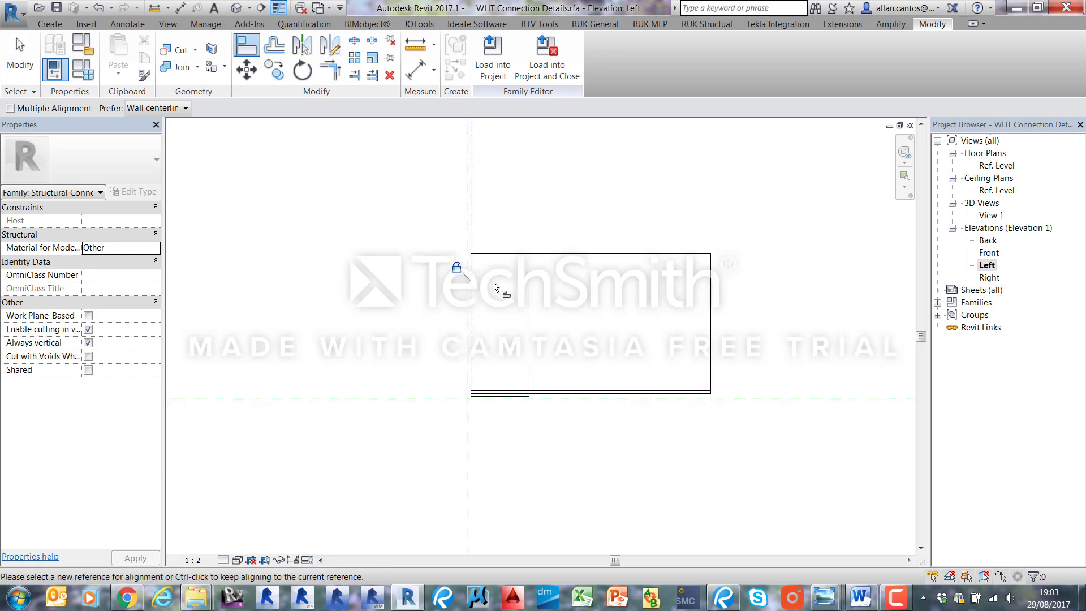
click(530, 287)
click(710, 315)
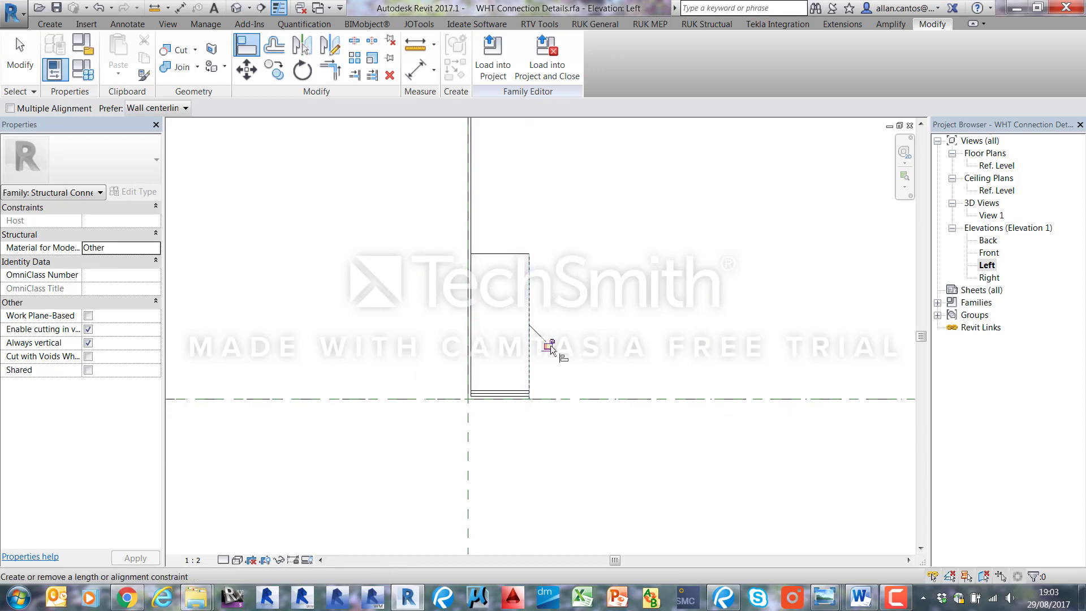
click(20, 54)
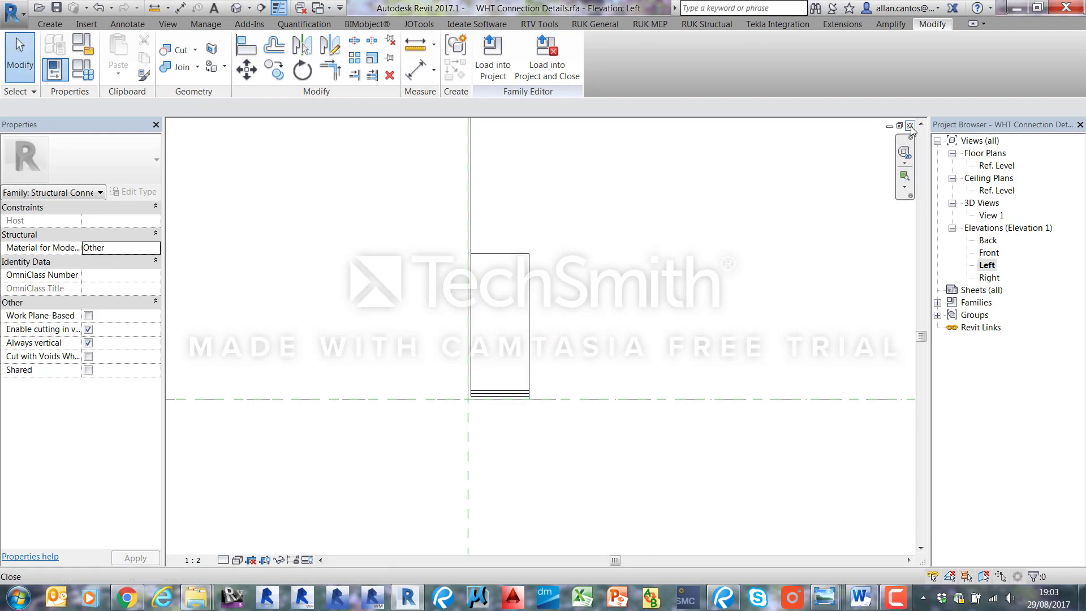
- Open the 3D view, fit the model in it and set the view scale to 1:2
double_click(988, 254)
double_click(992, 215)
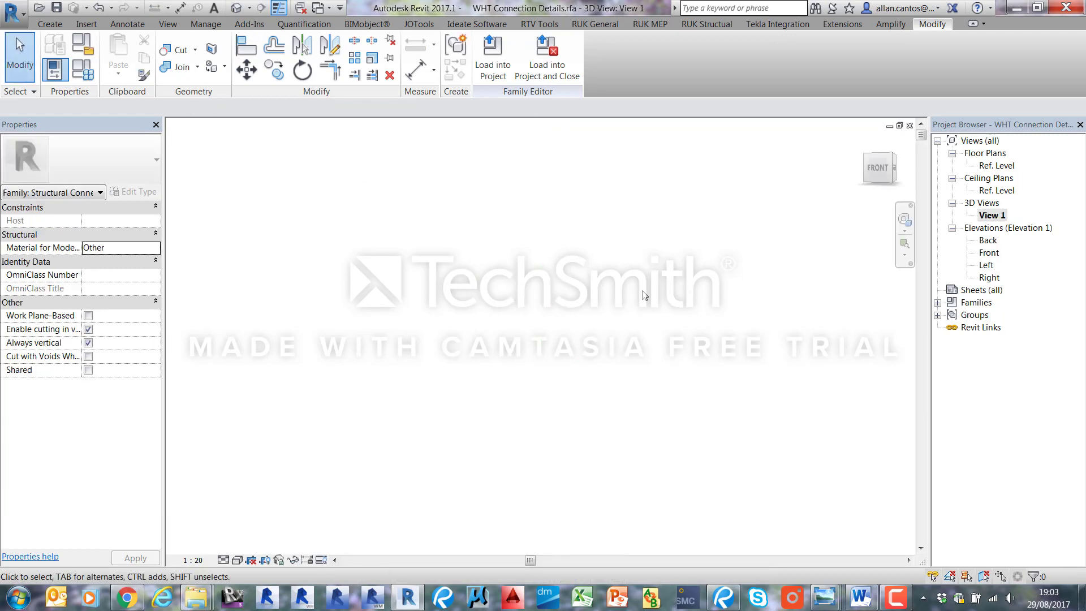
right_click(635, 256)
click(670, 389)
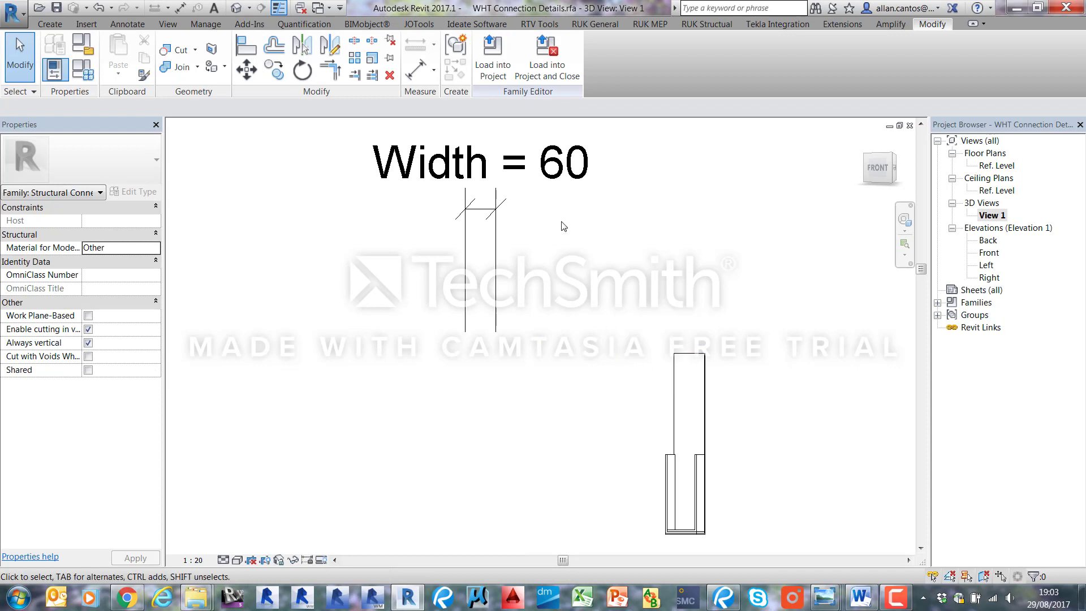
click(195, 559)
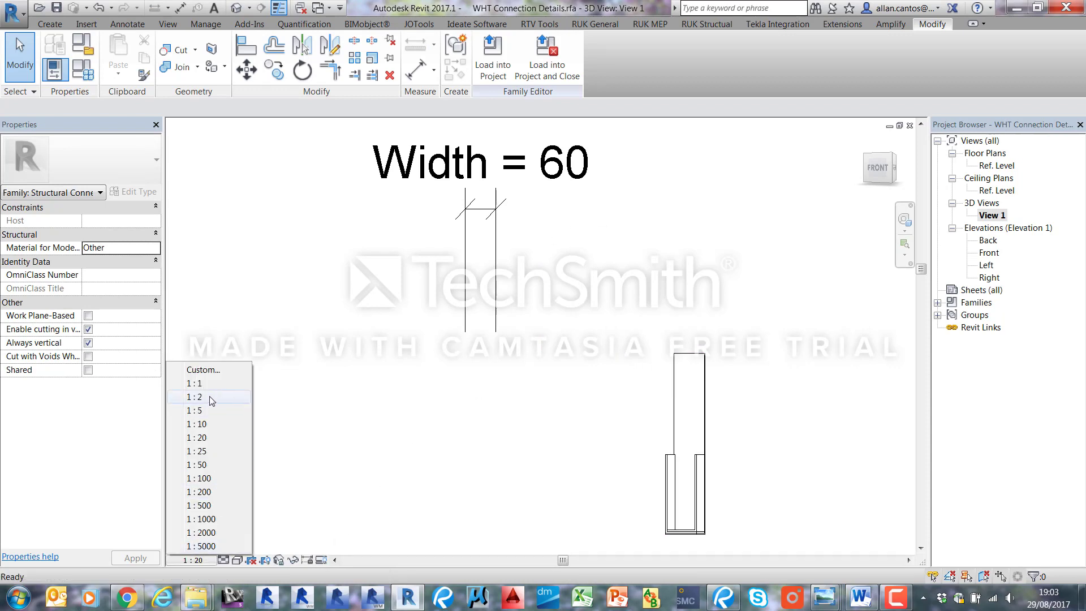
click(195, 397)
- Temporarily hide the Width dimension in the 3D view and turn the bracket to an angled view
click(481, 209)
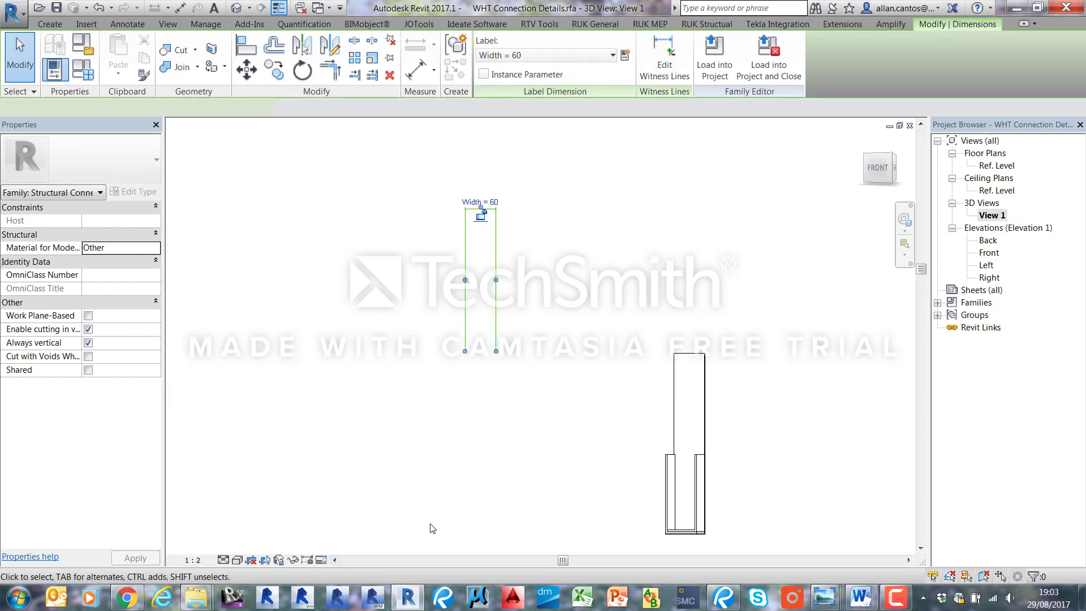
click(293, 560)
click(318, 522)
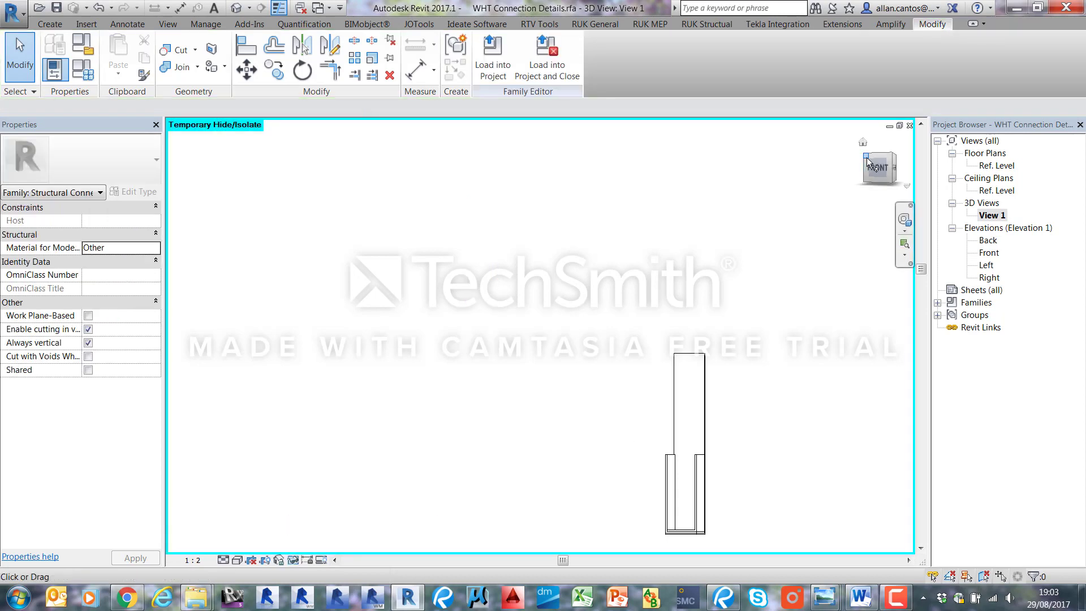
middle_click(640, 313)
middle_click(640, 313)
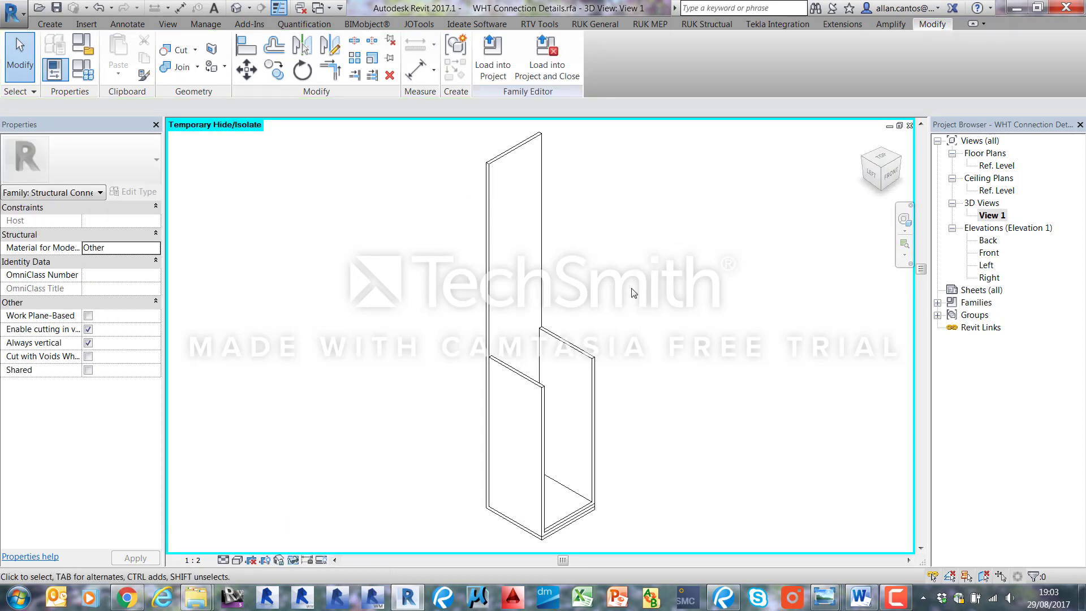
scroll(505, 375, down, 3)
shift+middle_drag(614, 392, 571, 378)
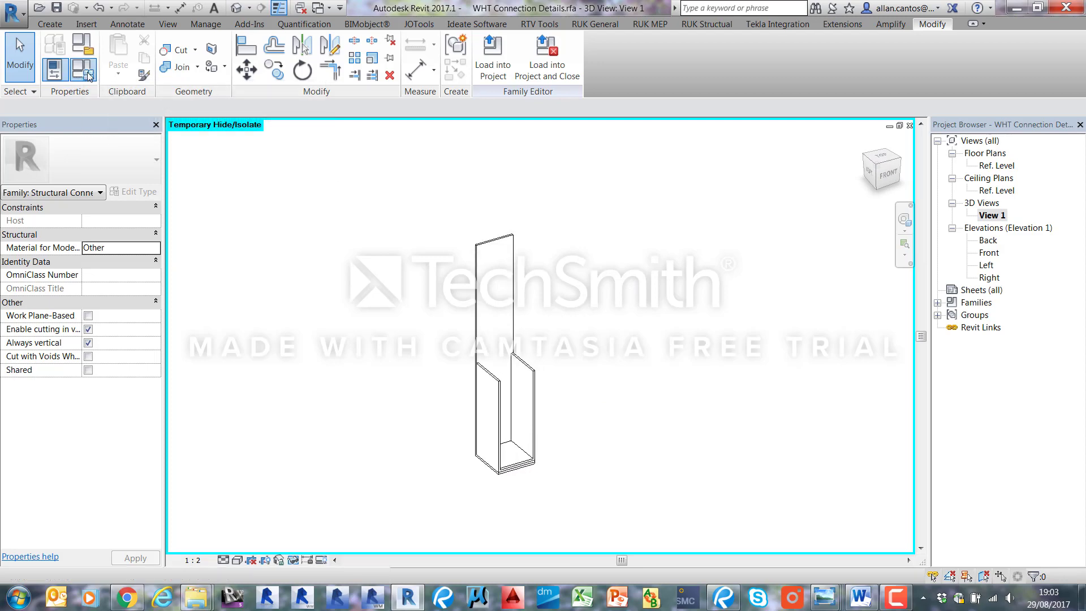
- Flex the WHT340 type by setting Angle_Base_Height to 200 and Height to 500
click(84, 73)
drag(608, 135, 758, 133)
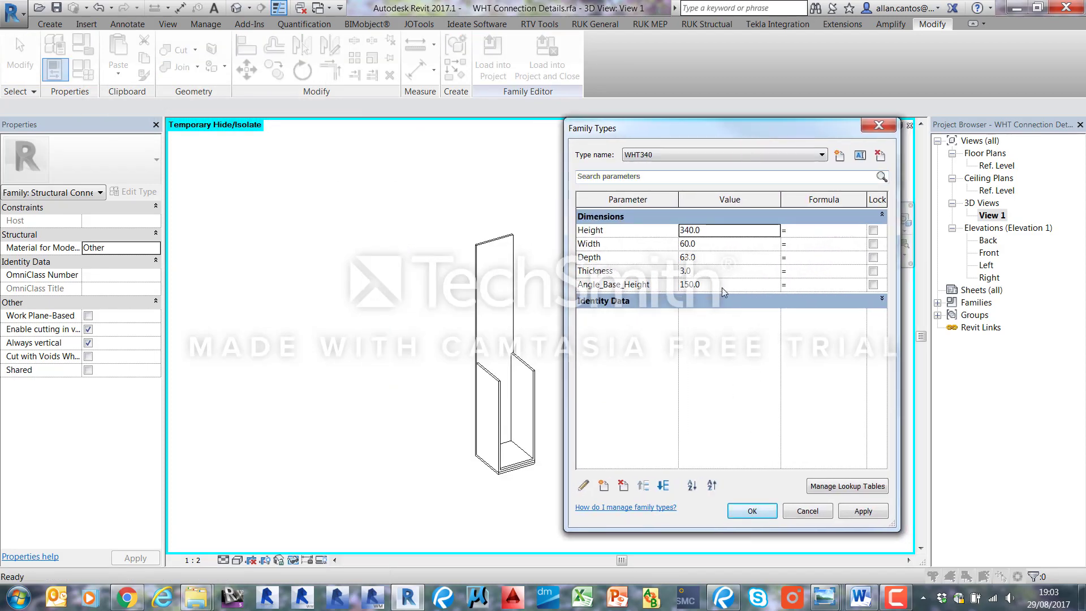
click(722, 285)
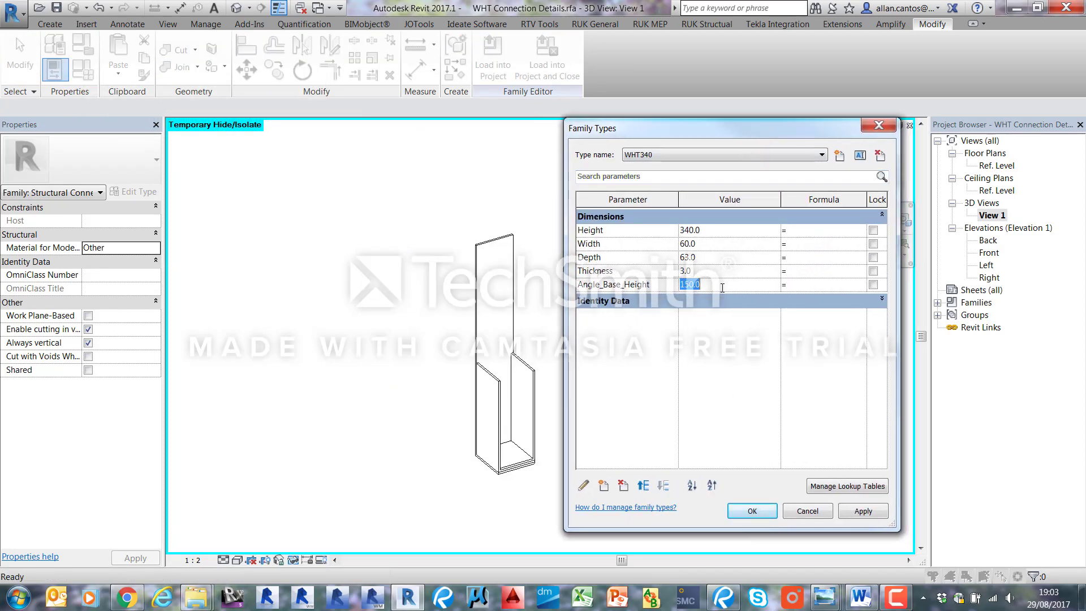
click(864, 510)
click(744, 512)
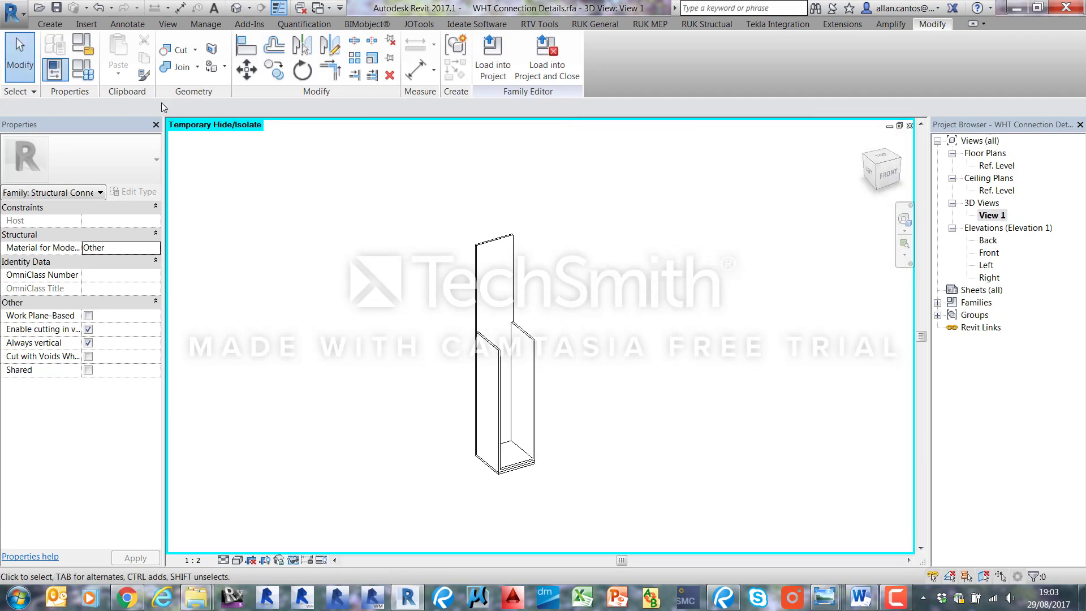
click(84, 72)
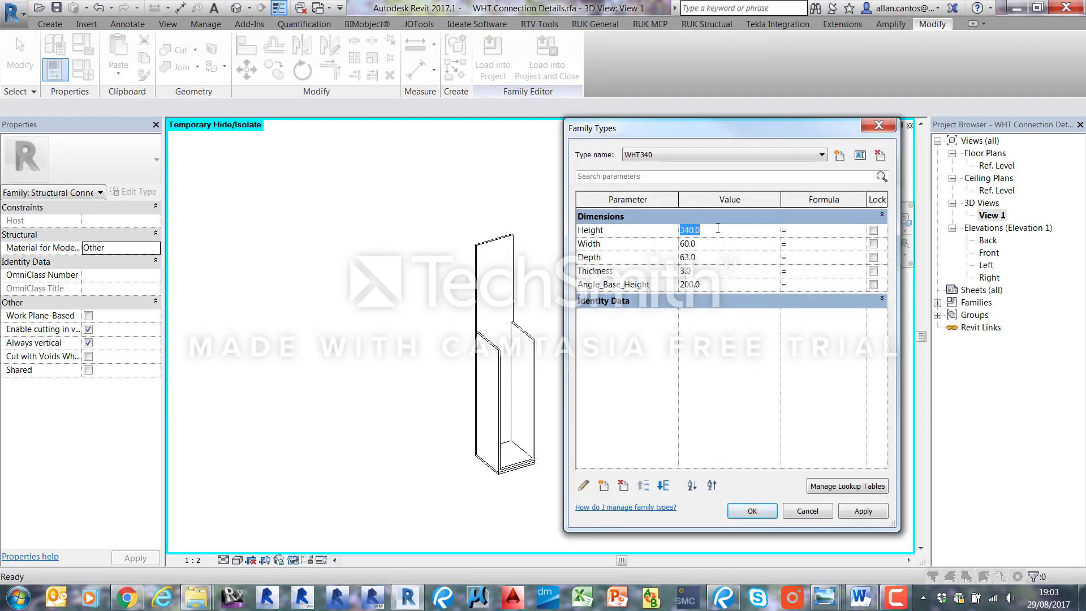
click(855, 511)
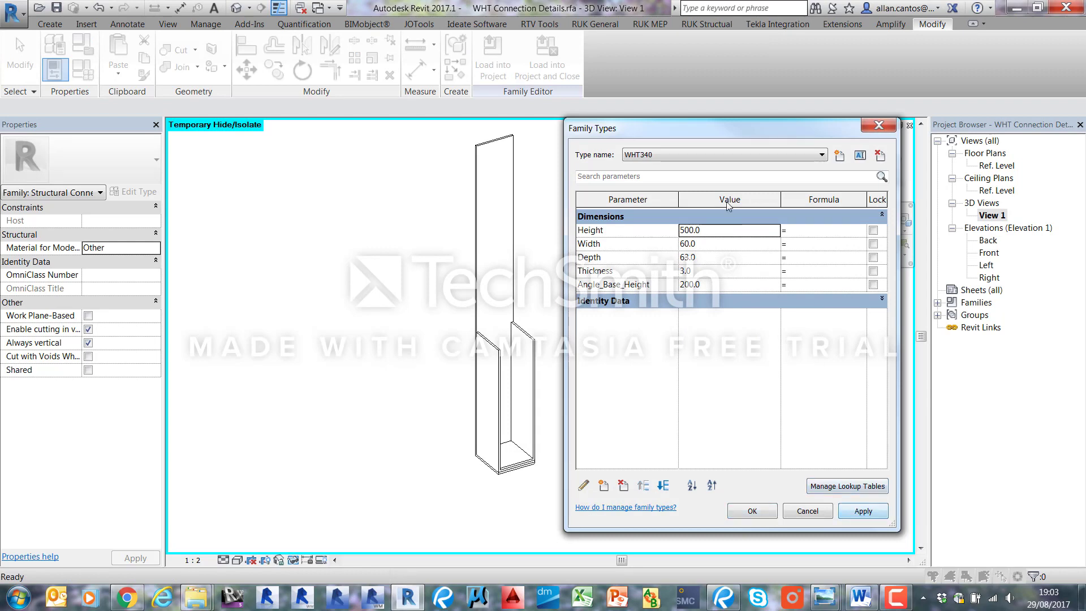
- Reset Height to 340 and Angle_Base_Height to 150, and test Width at 100 before restoring it to 60
click(717, 235)
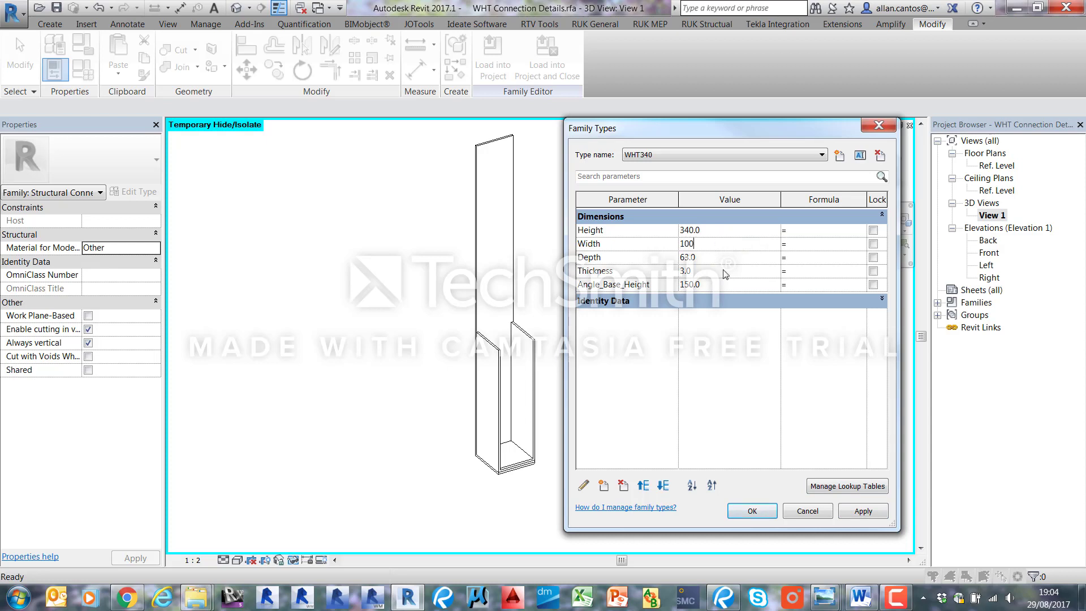
click(854, 511)
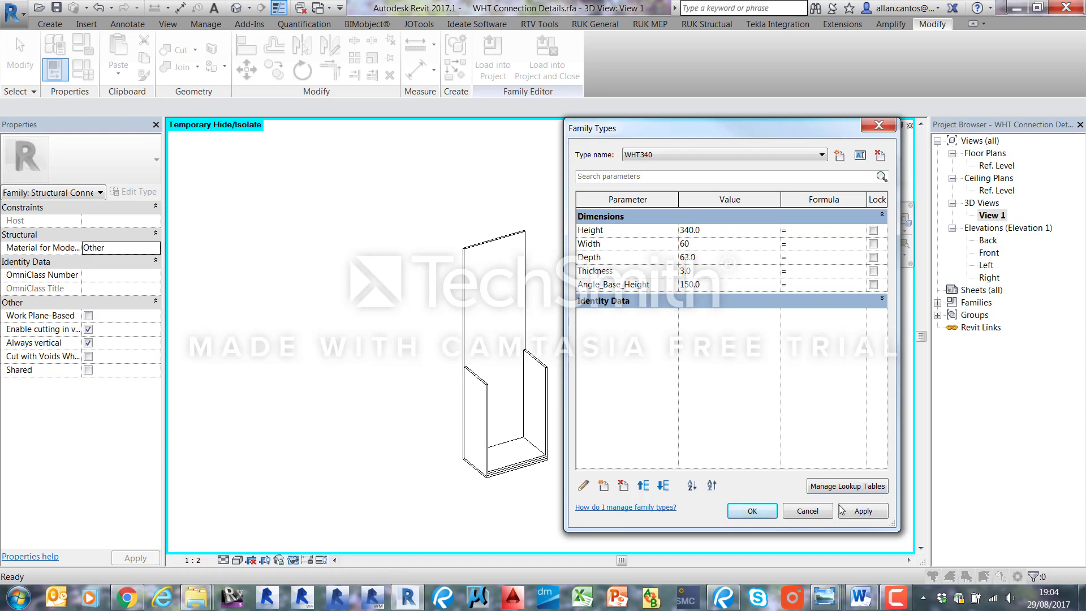
click(860, 511)
click(745, 511)
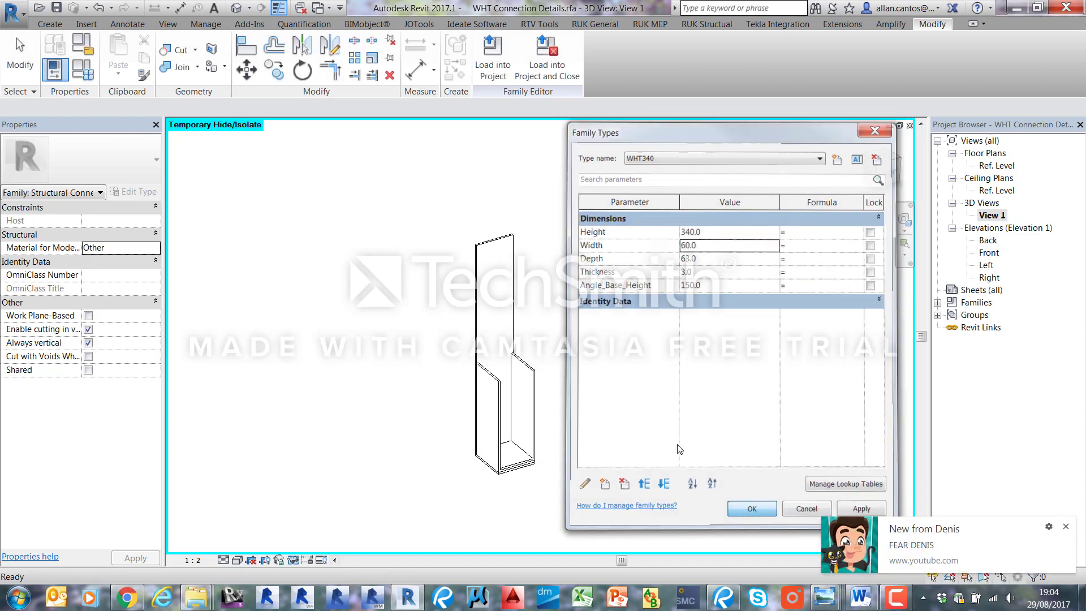
click(1064, 527)
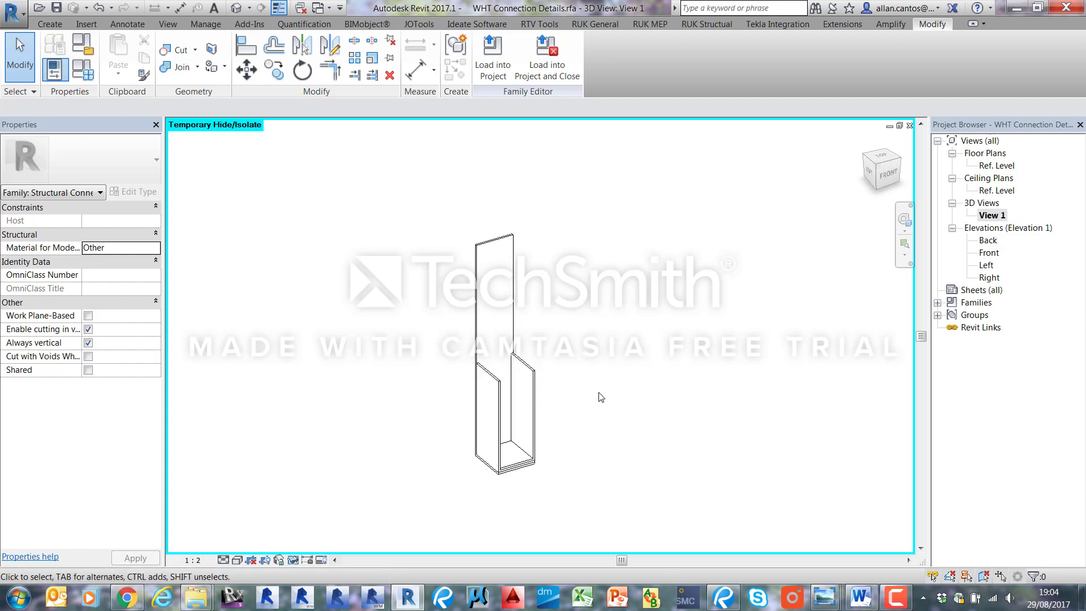
- Start a void extrusion with the outer face of the bracket's near side stiffener as its work plane
click(57, 25)
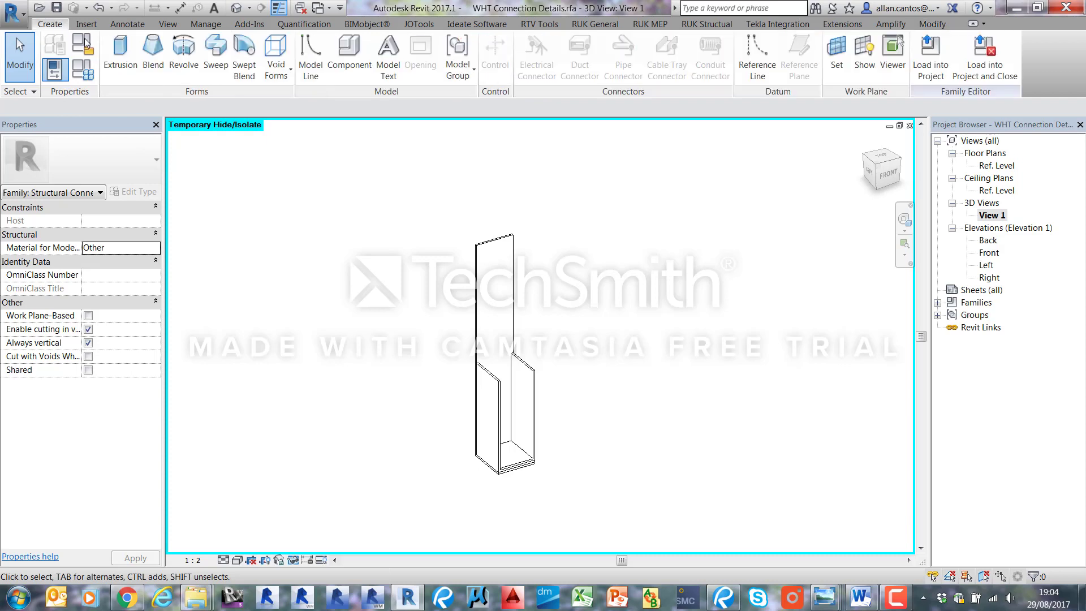
click(290, 77)
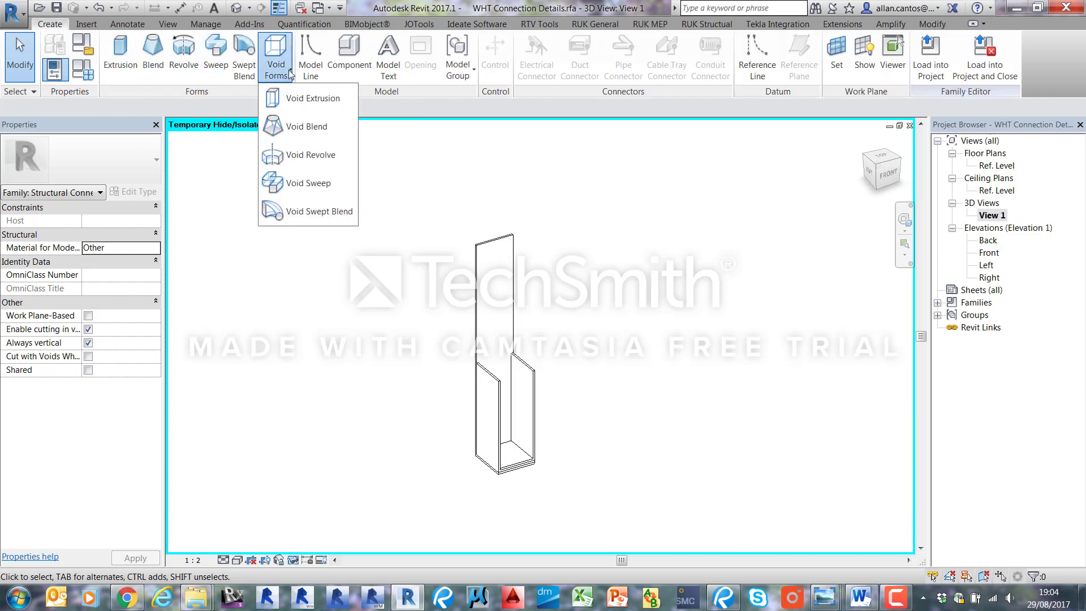
click(305, 97)
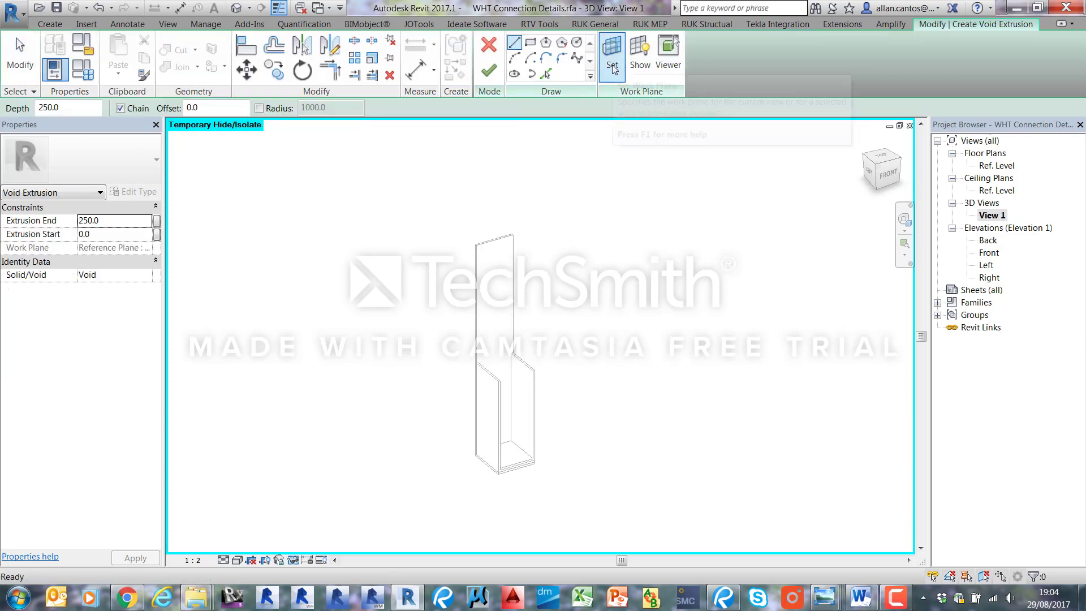
click(612, 64)
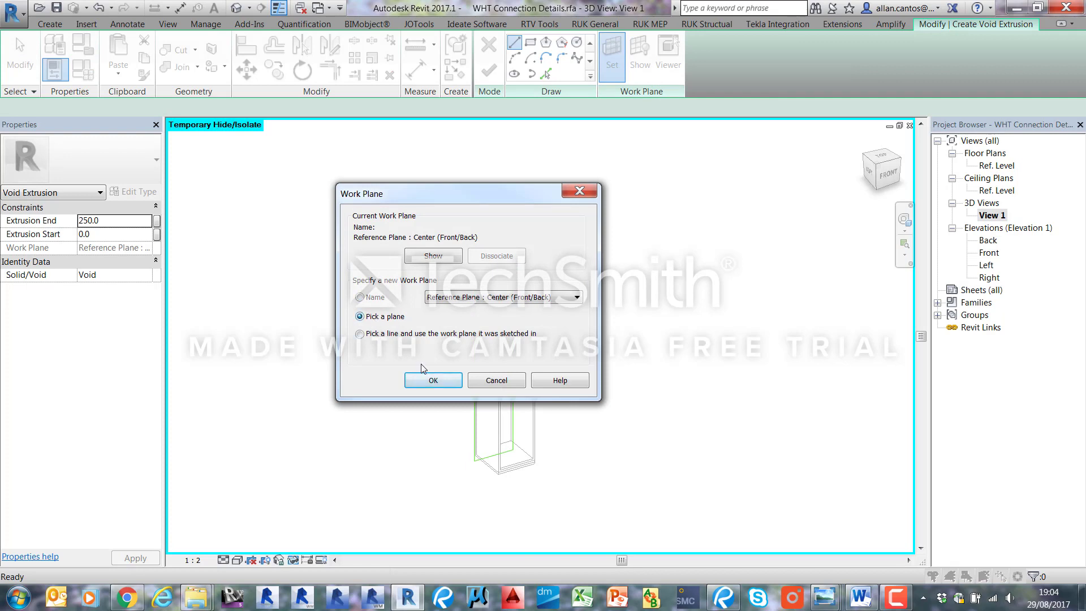
click(433, 380)
scroll(508, 408, up, 4)
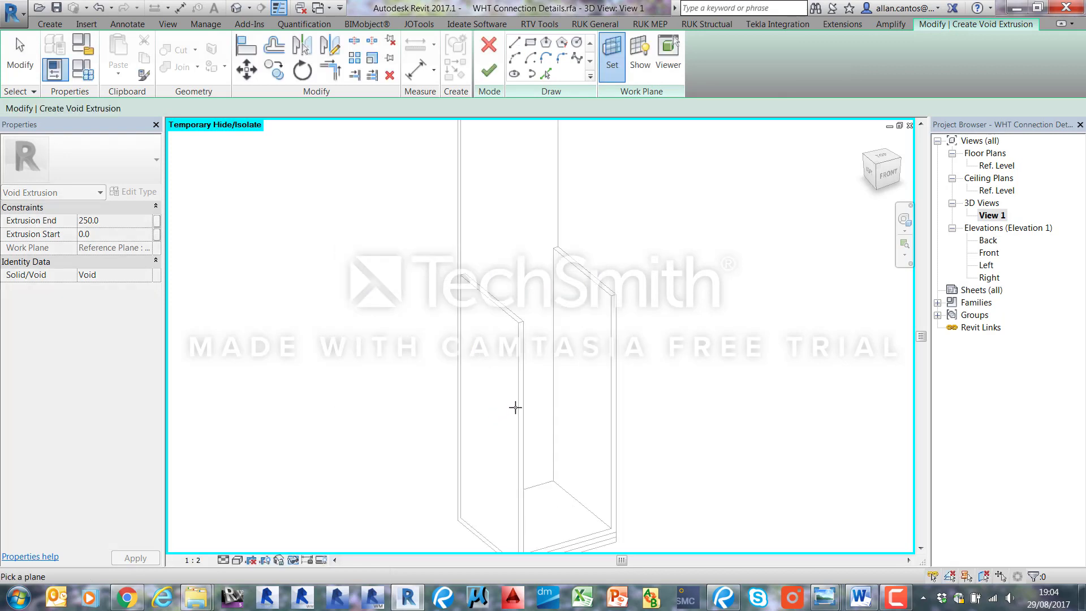
click(516, 407)
scroll(453, 245, down, 2)
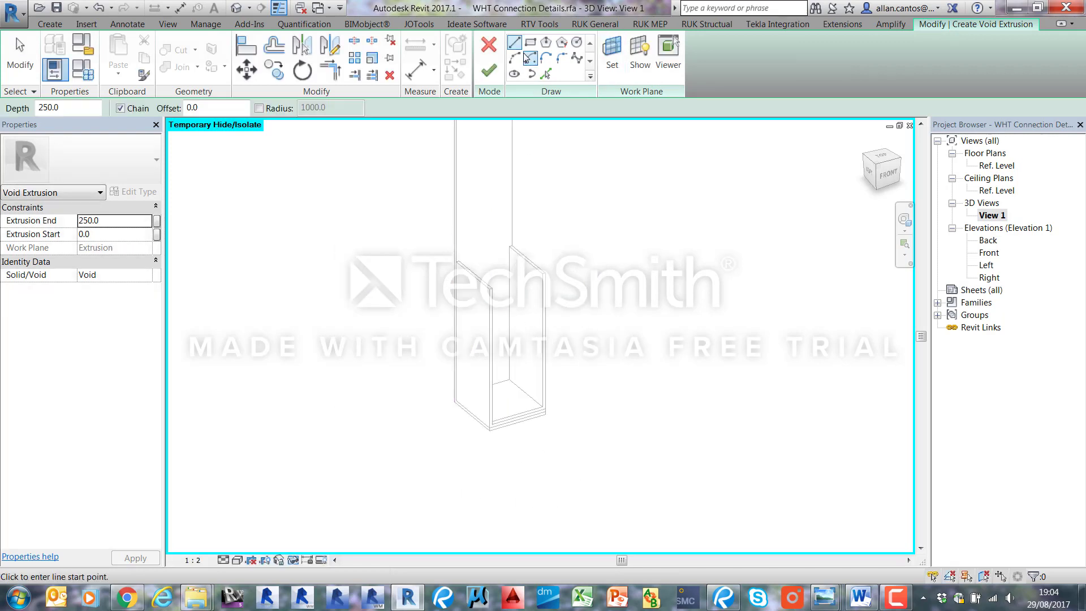
- Trace the near stiffener's top, front and bottom edges as sketch lines for the void extrusion
click(546, 76)
scroll(487, 291, up, 3)
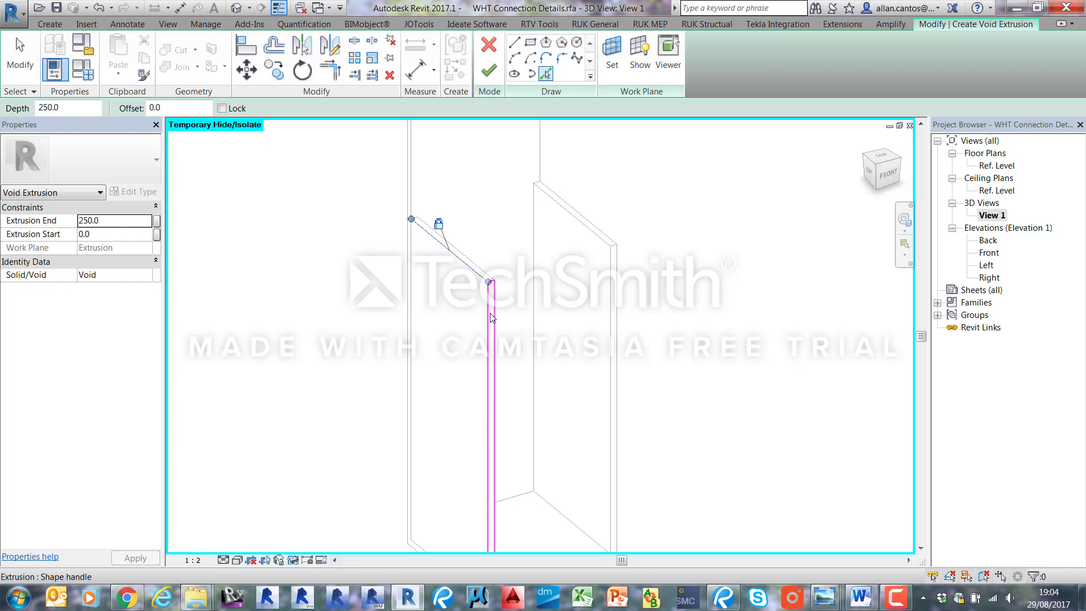
click(500, 365)
scroll(497, 431, down, 4)
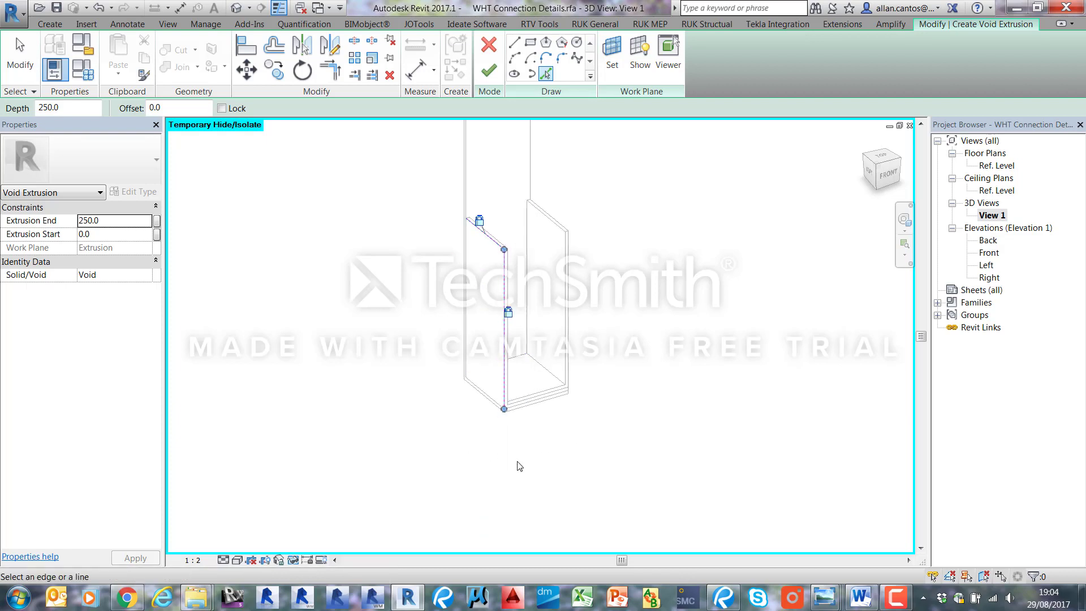
scroll(501, 339, up, 5)
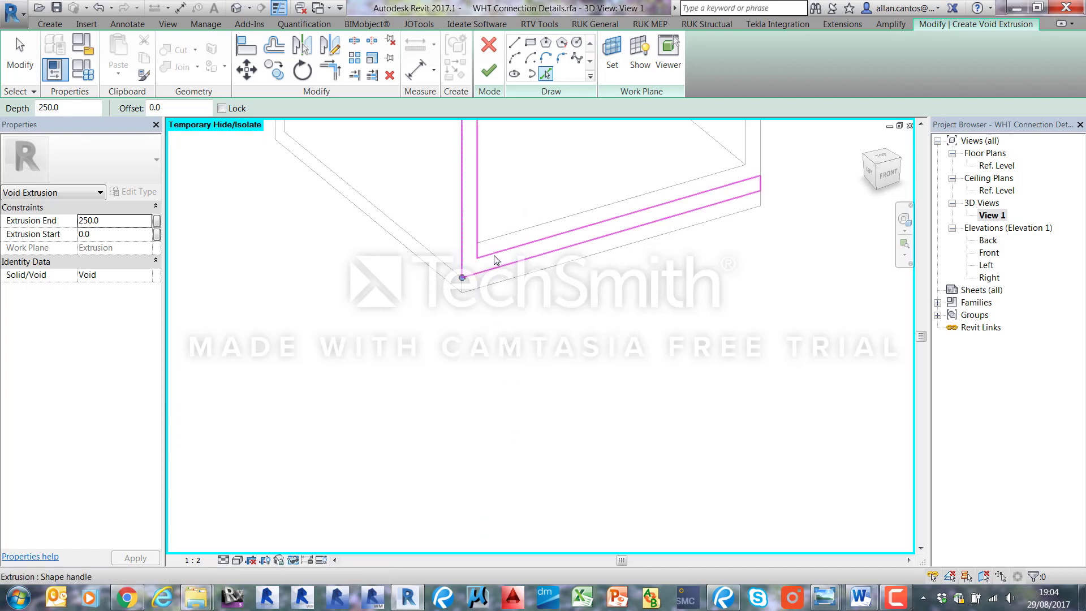
scroll(517, 381, down, 5)
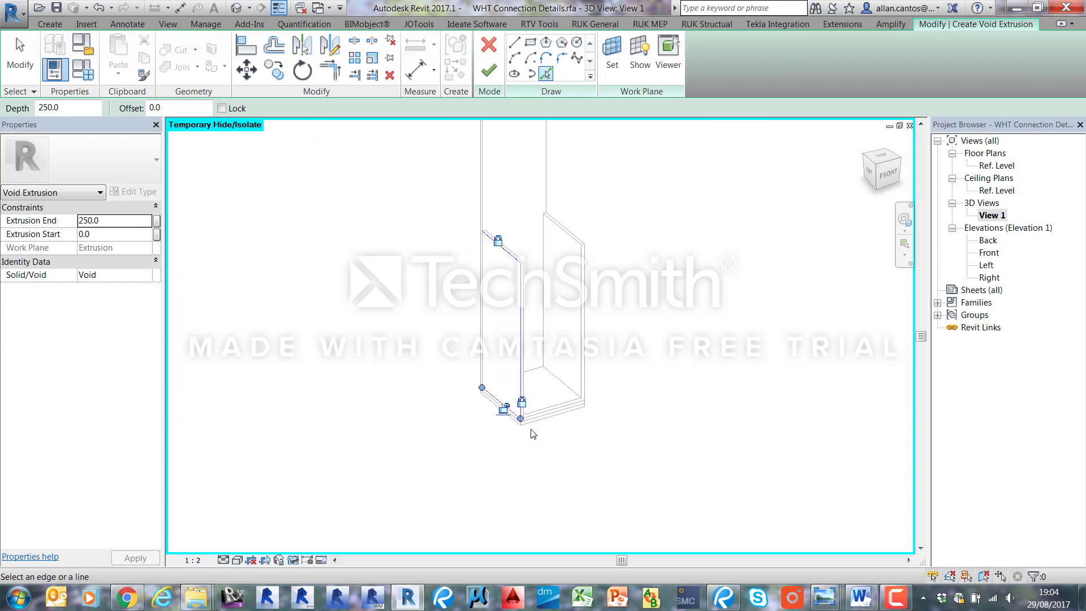
- Sketch a diagonal from the stiffener's upper rear corner to its lower front corner and delete the bottom line, leaving a triangular profile
click(514, 41)
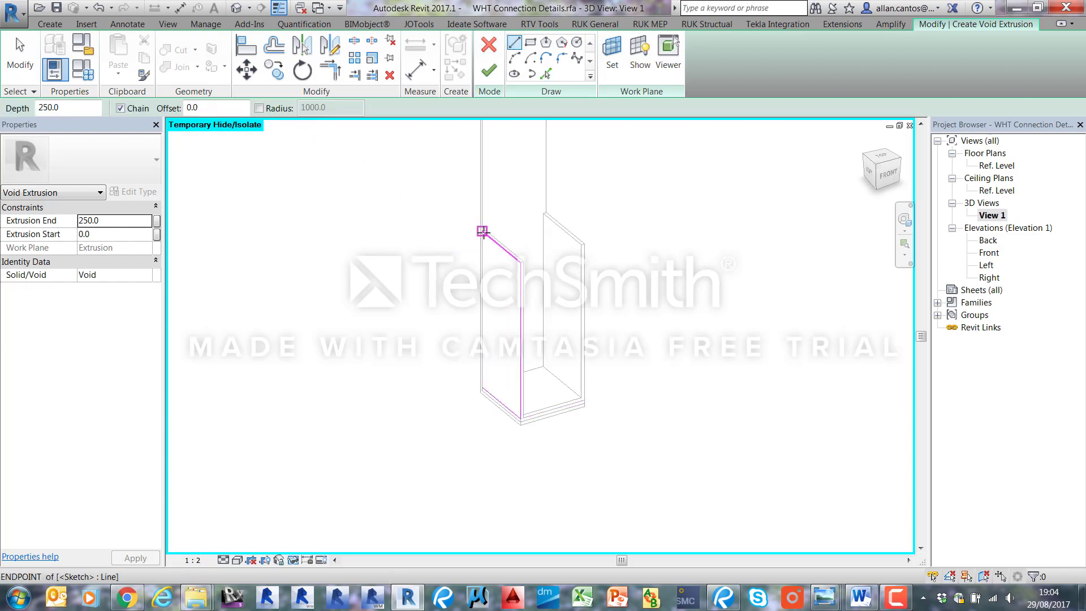
click(483, 231)
scroll(521, 425, up, 3)
scroll(525, 430, up, 2)
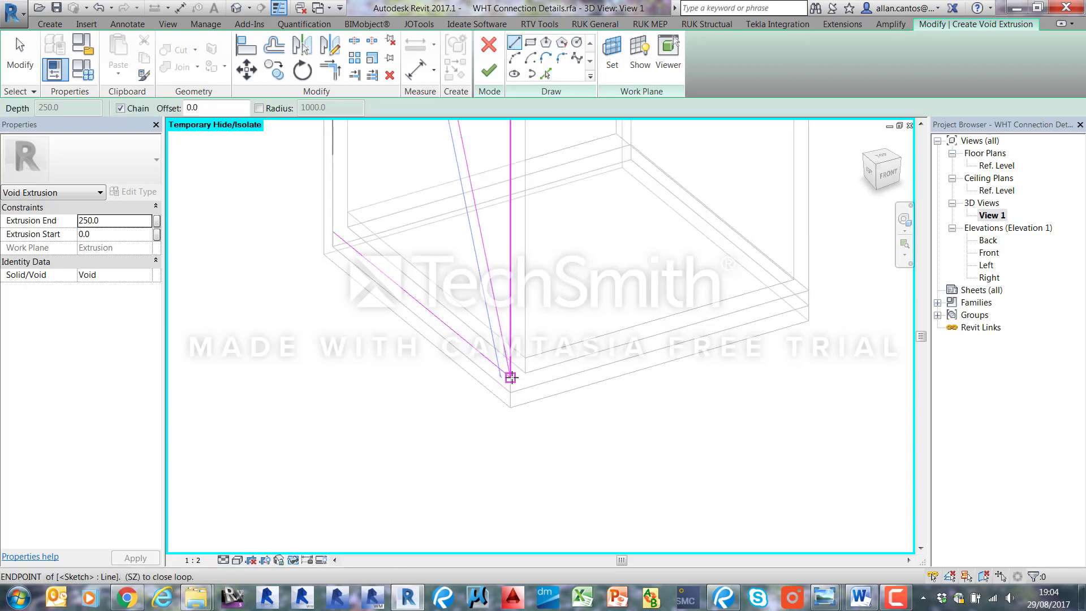
click(510, 375)
click(20, 57)
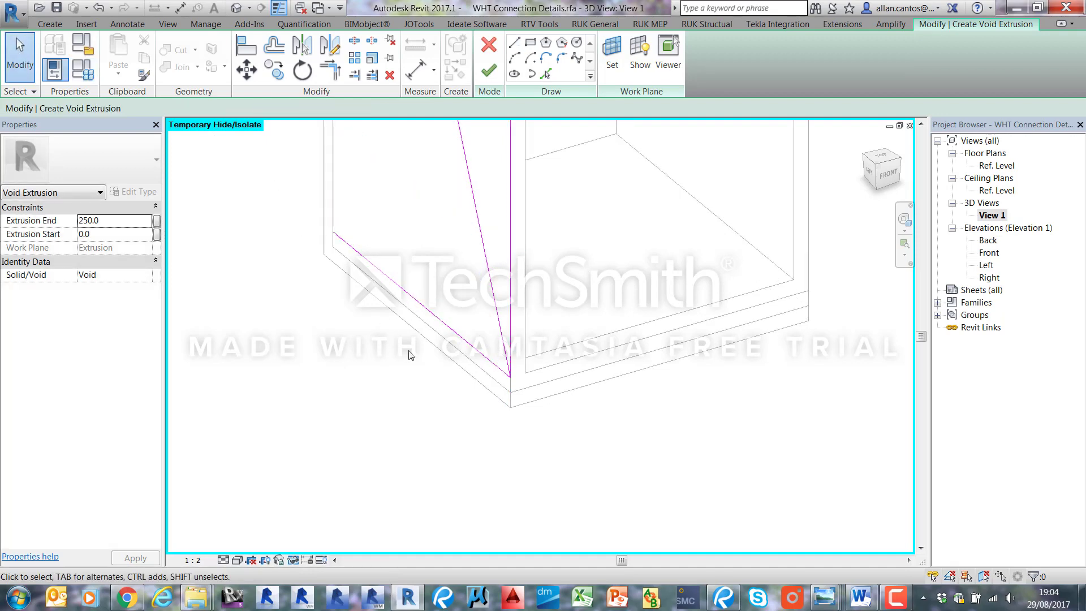
click(441, 327)
click(511, 497)
scroll(517, 495, down, 4)
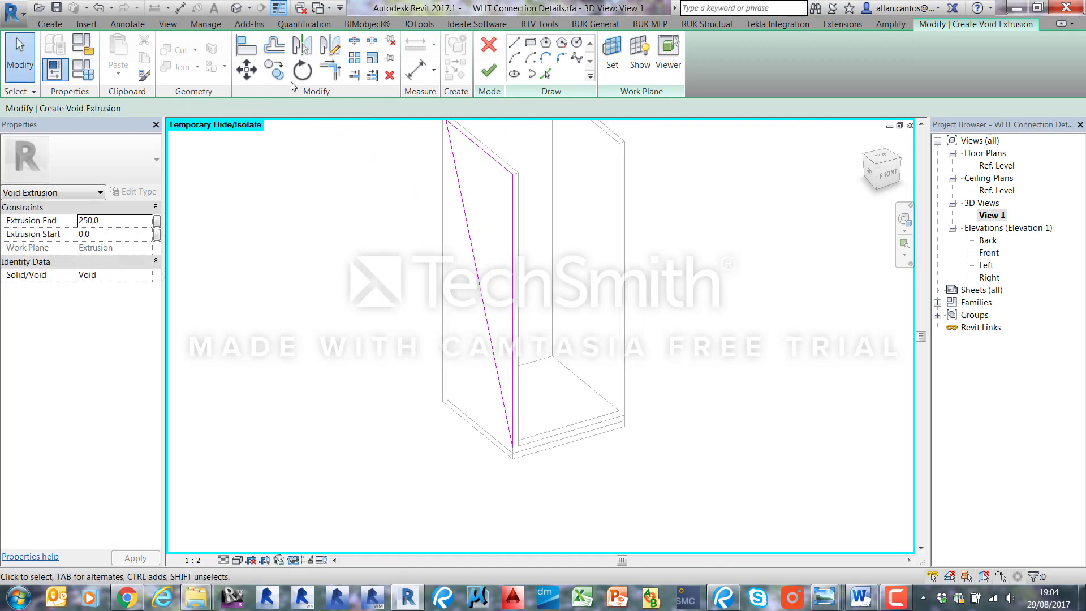
- Align the diagonal's lower endpoint with the horizontal base face it meets and lock the alignment
key(a)
key(l)
scroll(547, 459, up, 4)
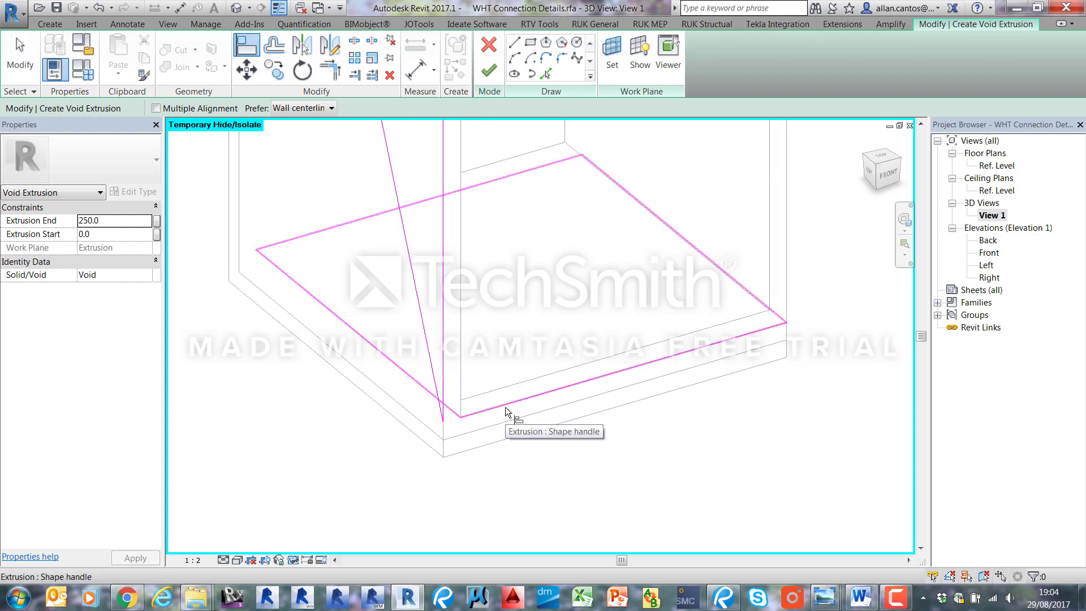
click(442, 421)
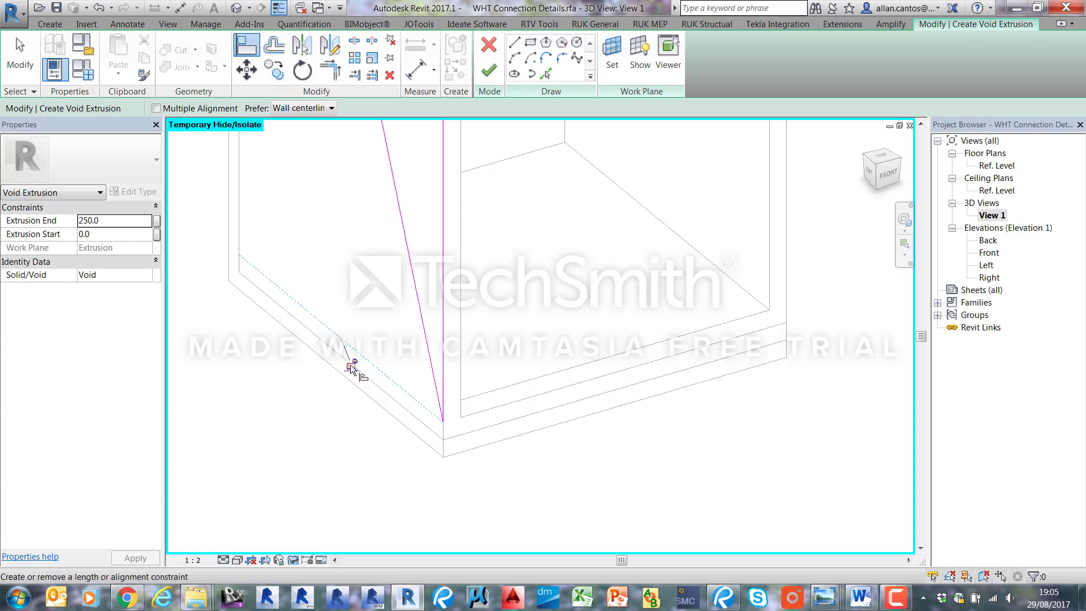
click(350, 366)
- Align and lock the diagonal's upper endpoint to the front face of the back plate, and finish the void extrusion sketch
scroll(463, 283, up, 4)
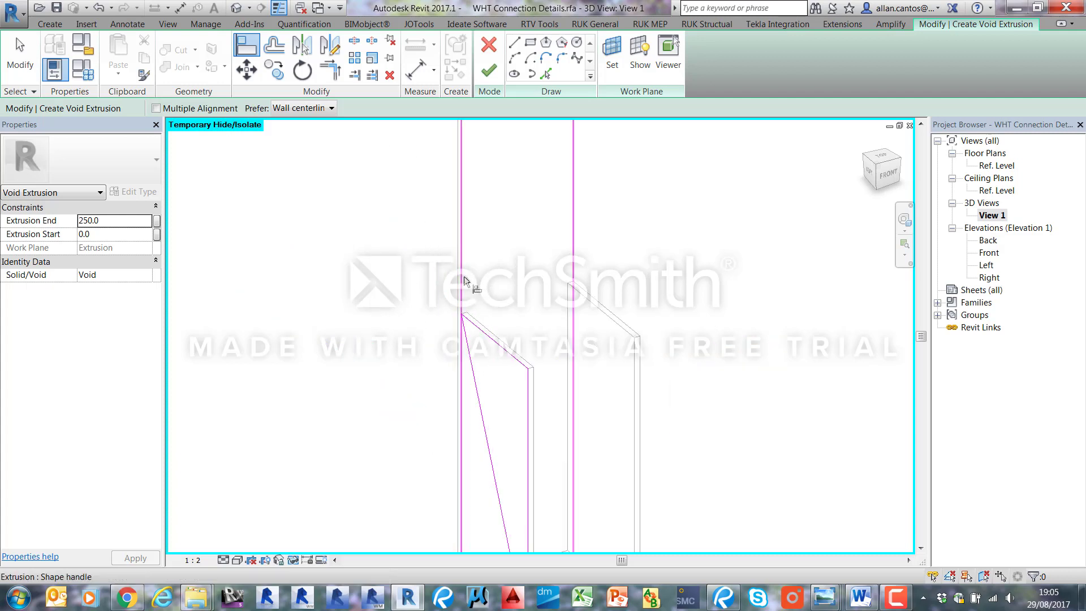
scroll(464, 278, up, 4)
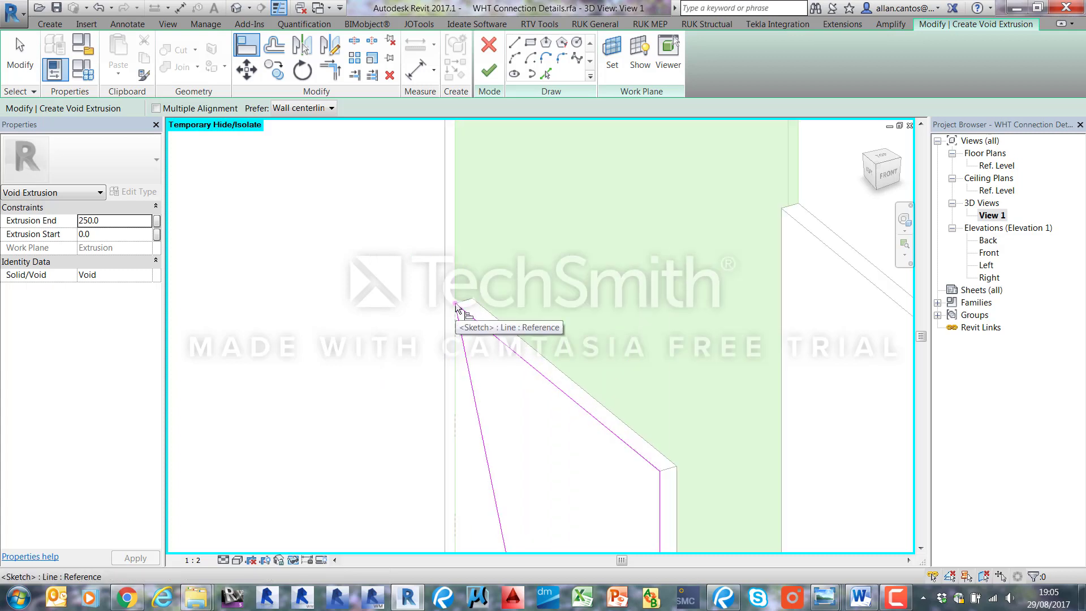
click(456, 304)
key(Escape)
key(Escape)
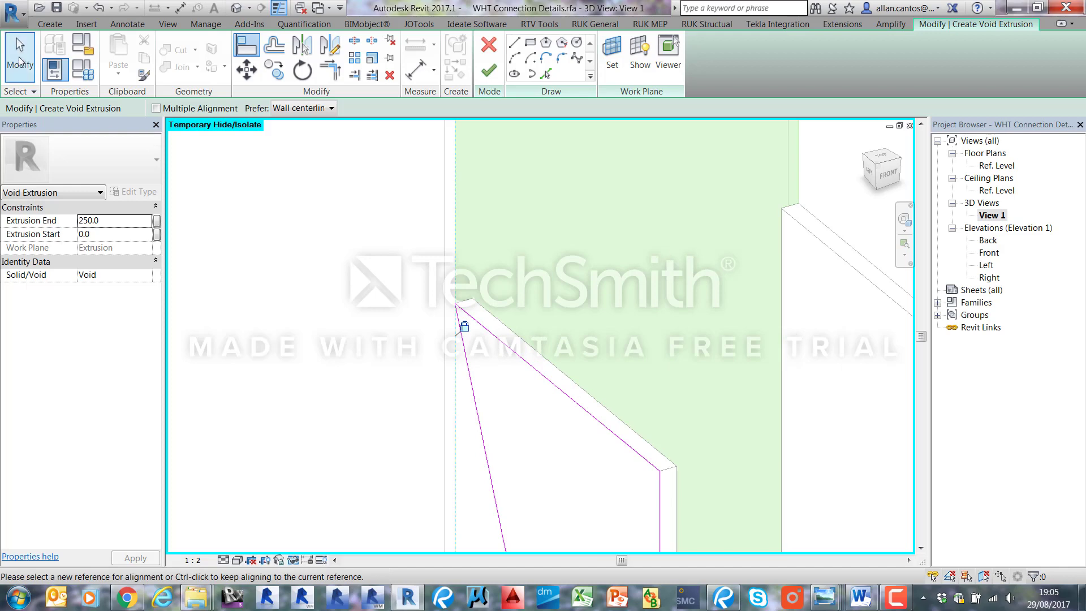
scroll(419, 277, down, 5)
click(489, 70)
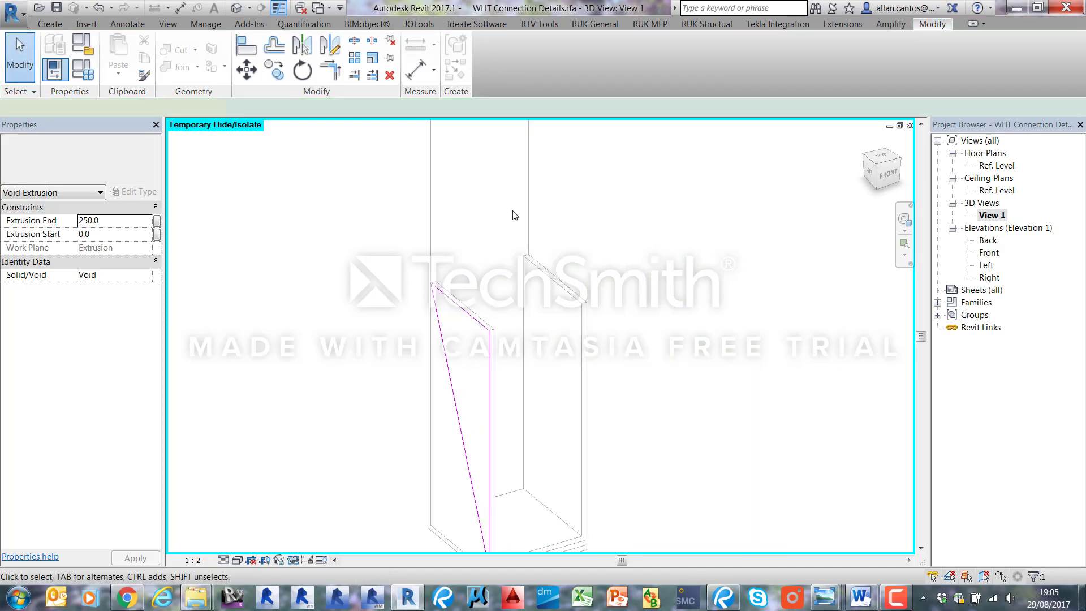
- Stretch the void beyond the near stiffener and pull that end back flush with the stiffener's outer face
drag(480, 346, 391, 373)
click(500, 488)
scroll(464, 348, up, 3)
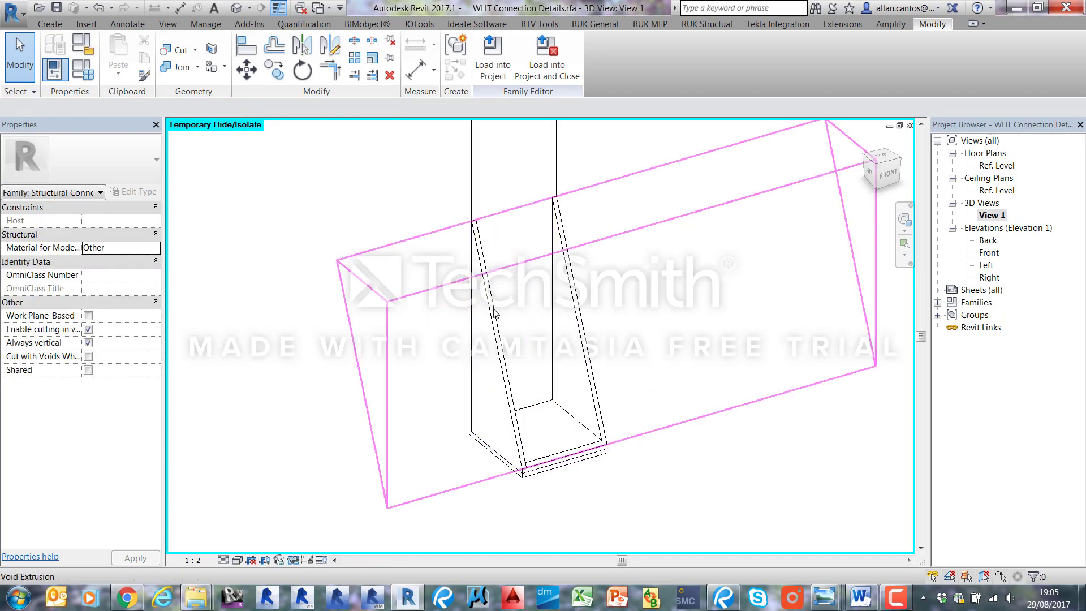
click(492, 309)
drag(358, 386, 492, 334)
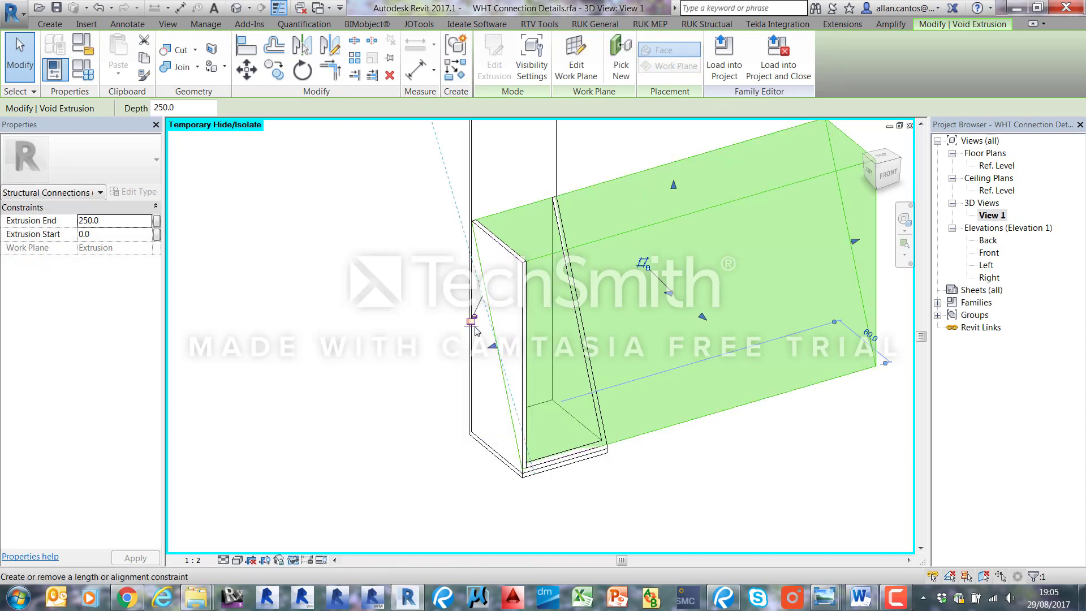
- Pull the void's far end back flush with the opposite stiffener's outer face, giving a depth of 60
scroll(489, 370, down, 2)
shift+middle_drag(489, 371, 633, 459)
scroll(648, 393, up, 2)
drag(654, 395, 486, 316)
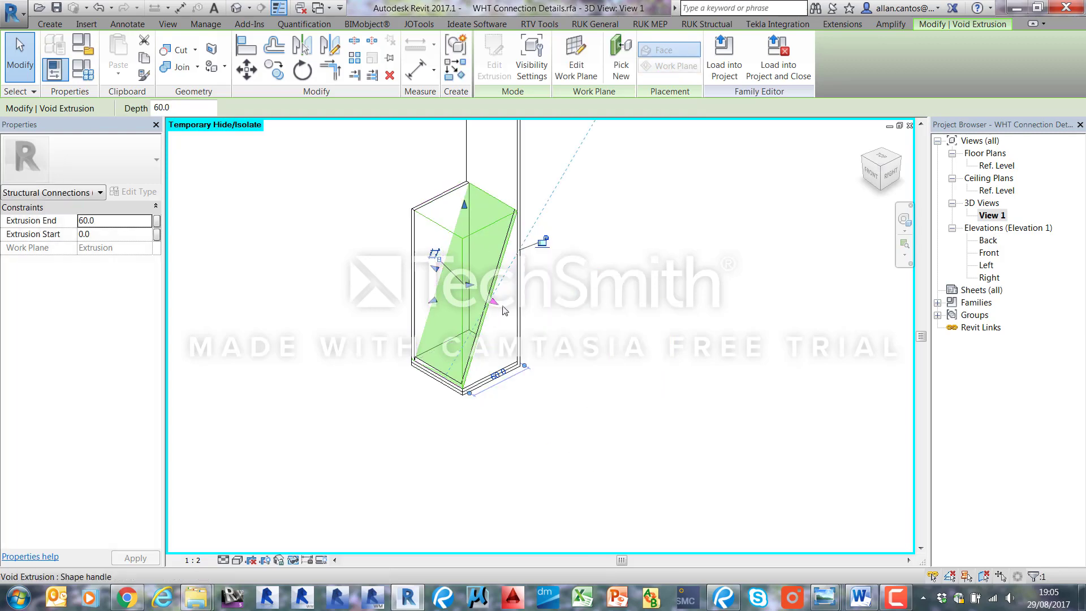
click(564, 271)
scroll(504, 376, down, 3)
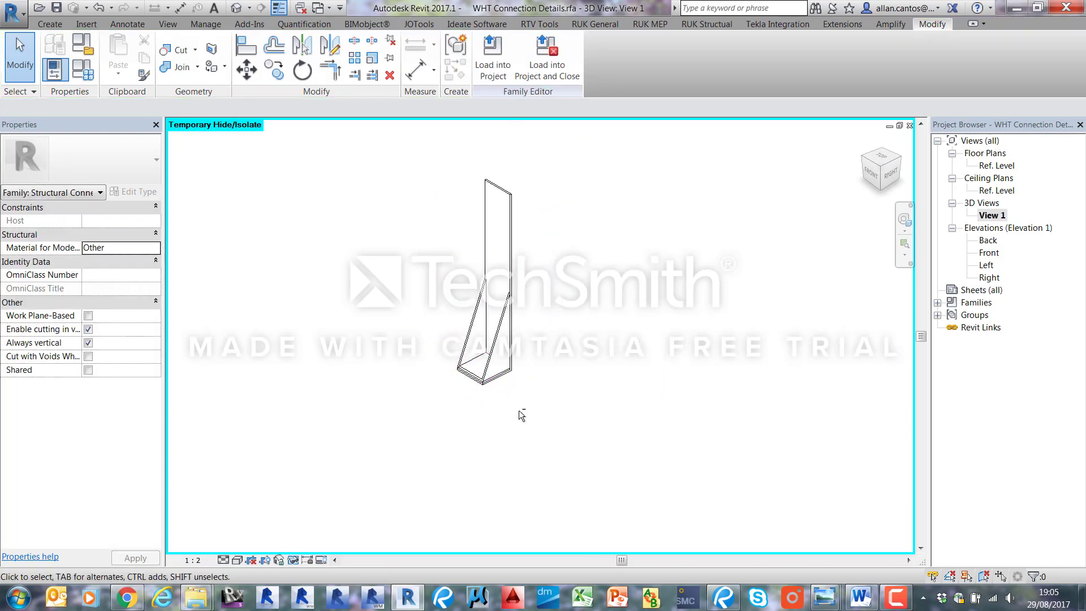
- Flex the WHT340 type with Angle_Base_Height at 200 and restore it to 150
shift+middle_drag(519, 410, 741, 384)
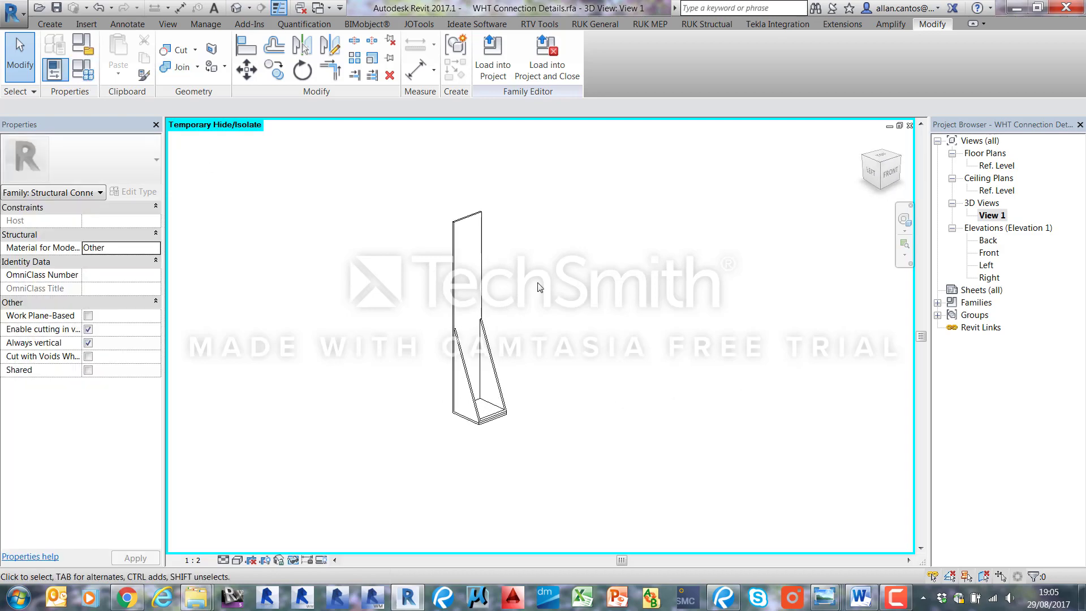
scroll(540, 287, up, 3)
middle_drag(540, 287, 399, 283)
scroll(398, 283, down, 2)
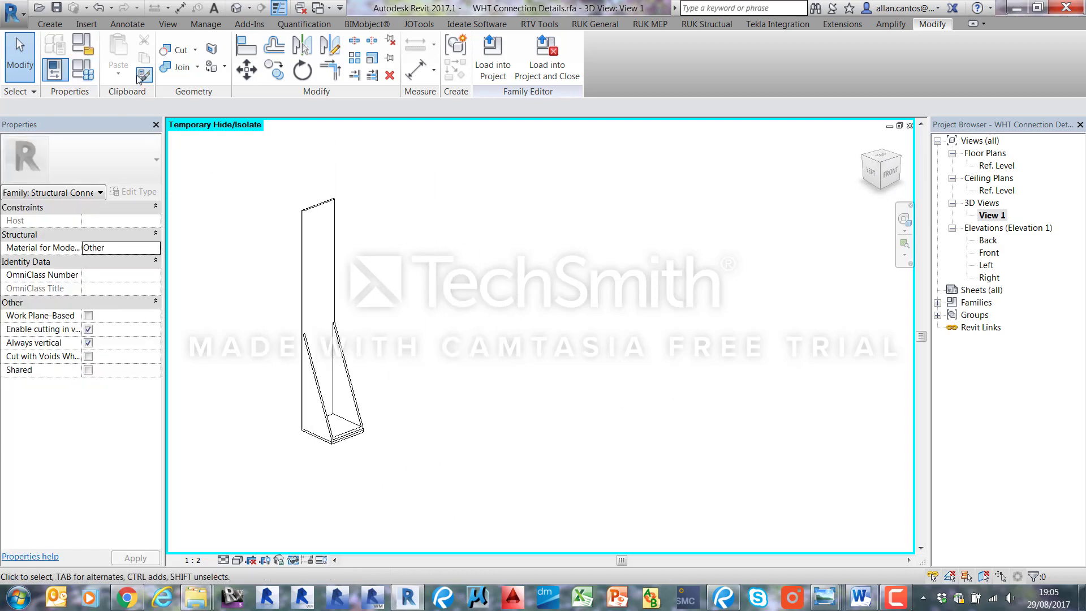
click(83, 70)
drag(673, 134, 535, 130)
click(587, 278)
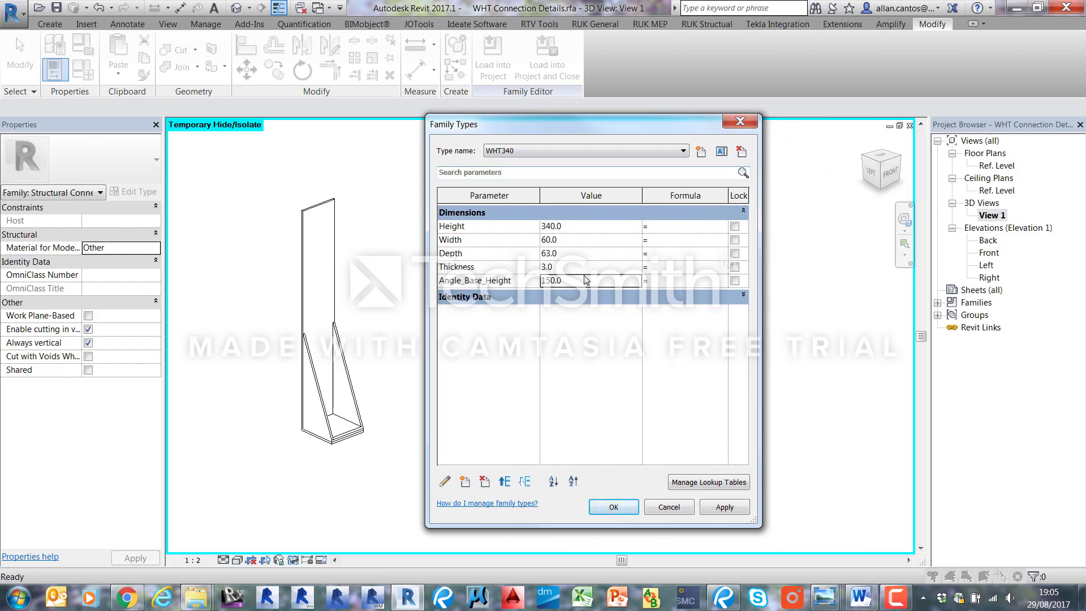
text(200)
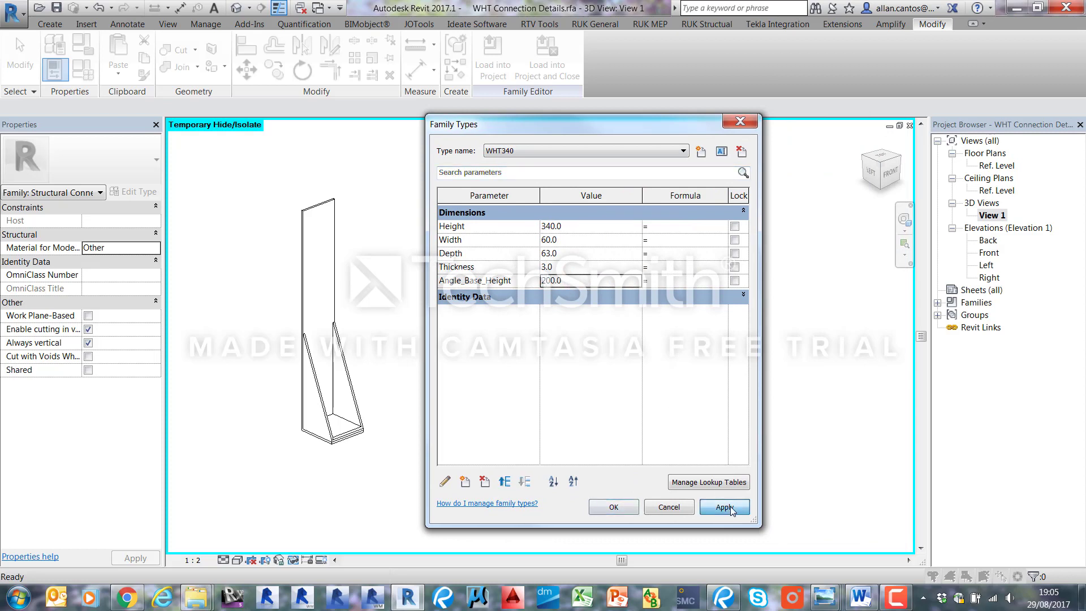
click(726, 506)
click(588, 281)
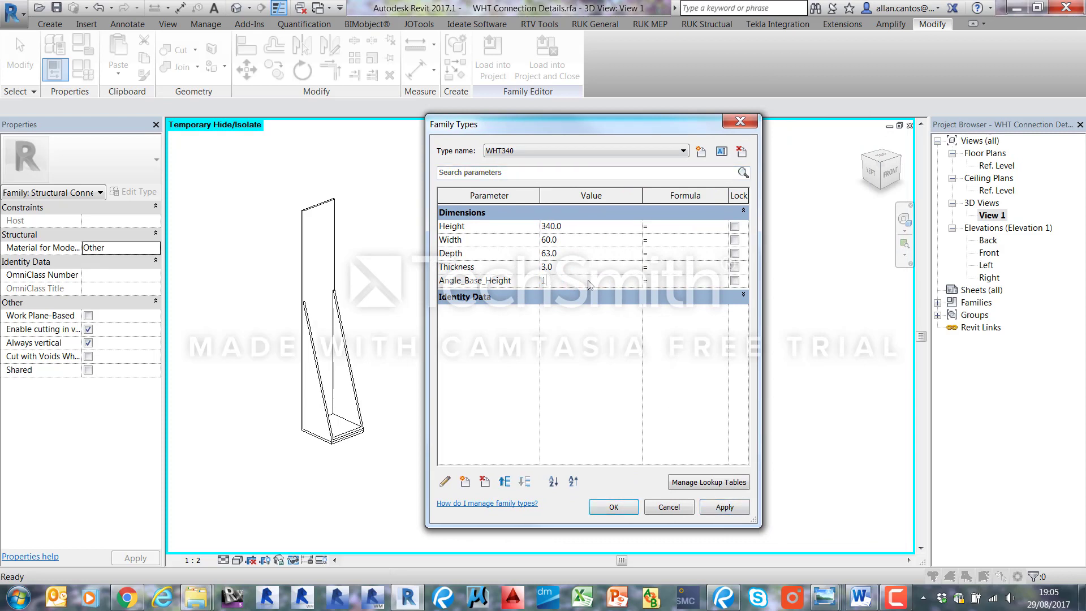
text(150)
click(726, 507)
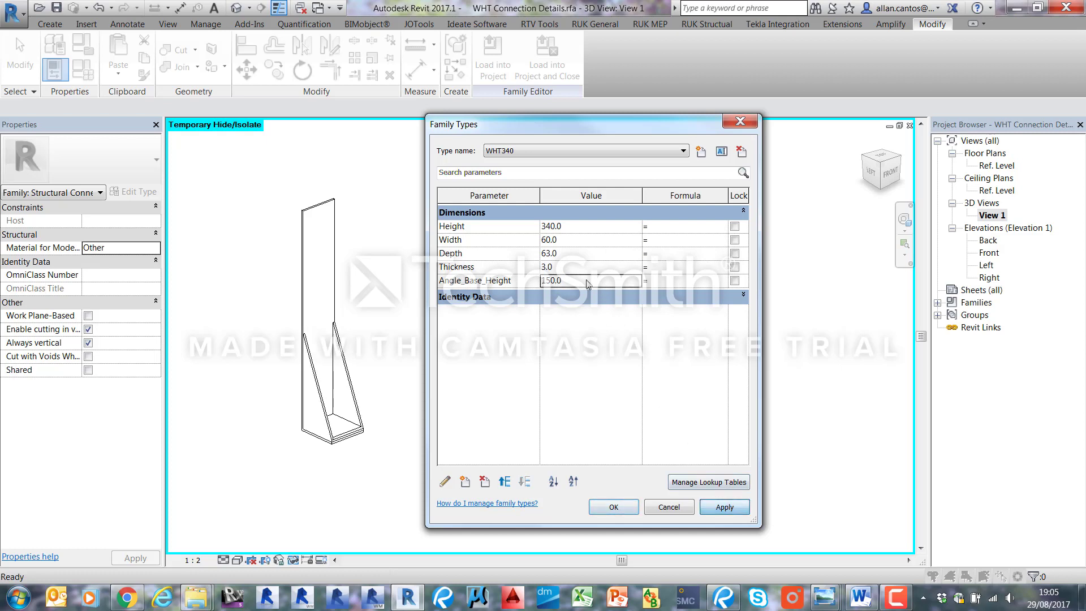
- Flex the WHT340 type with Depth at 100, restore it to 63 and close the family types
click(576, 252)
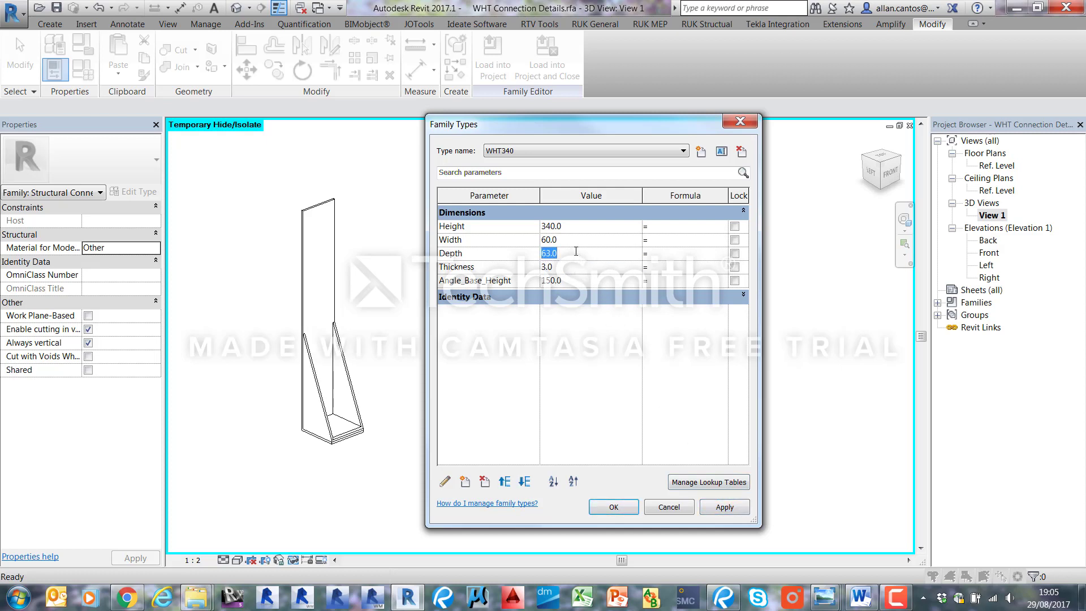
click(718, 513)
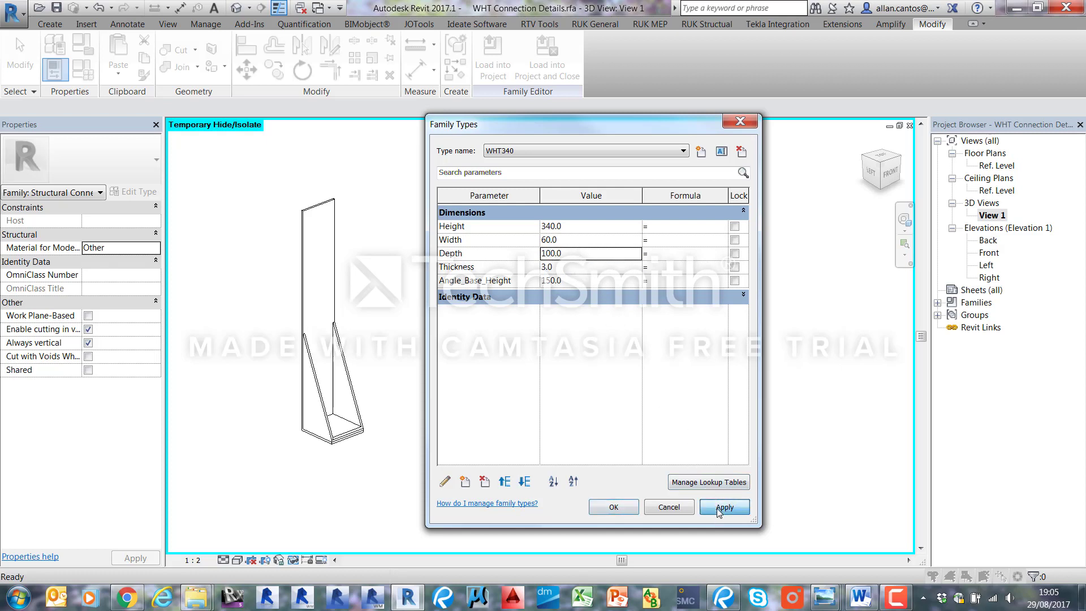
click(585, 254)
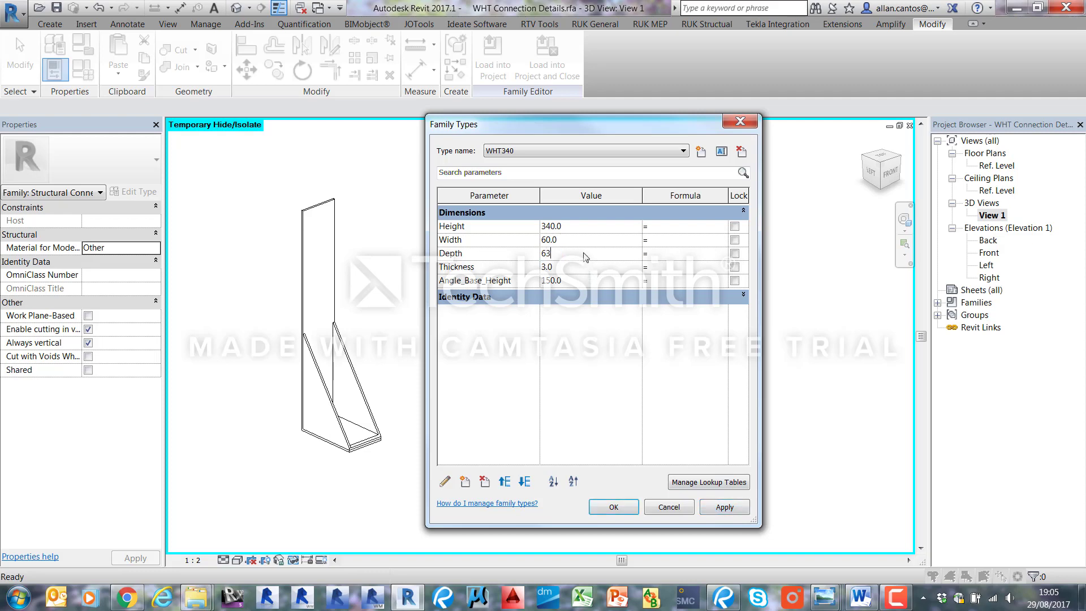
click(718, 508)
click(615, 506)
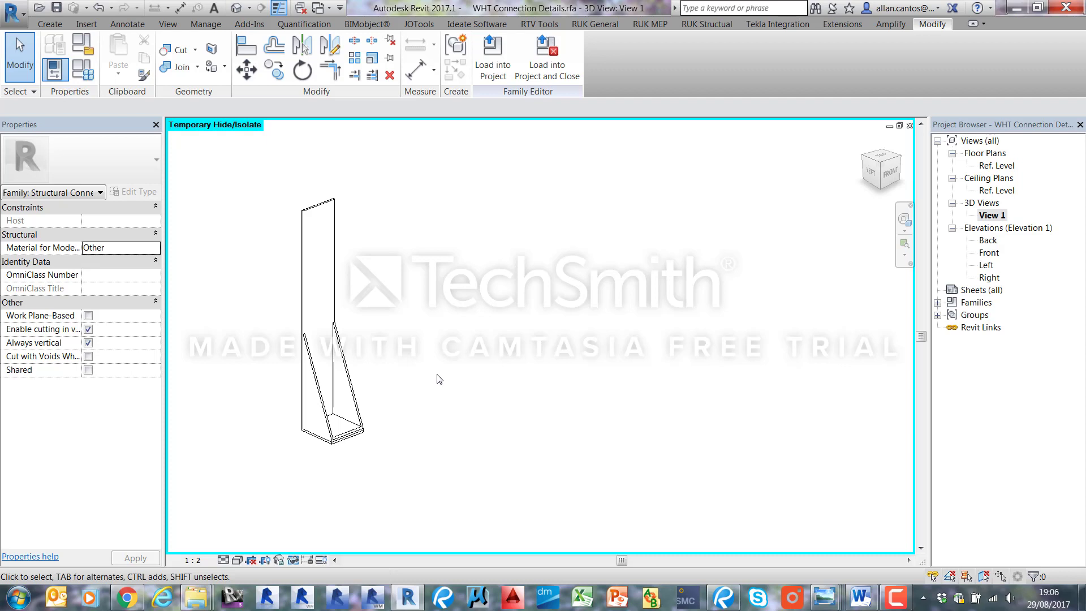
- Open the Front elevation view
double_click(990, 252)
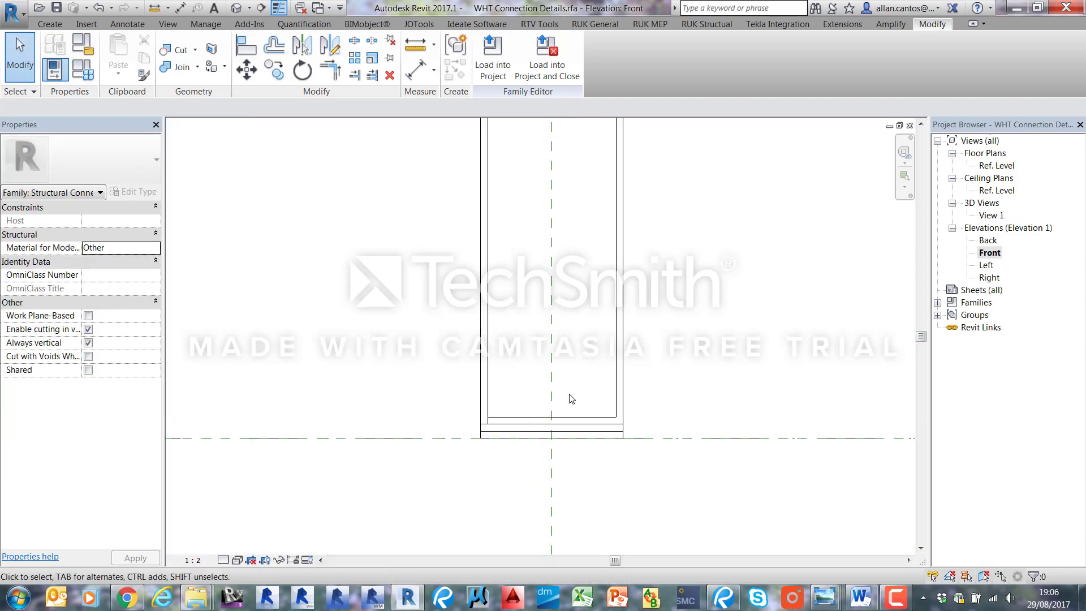
- Start an extrusion and sketch a rectangle about 41.6 mm wide and 11.4 mm high between the stiffeners, just above the base
click(56, 25)
click(119, 52)
click(530, 42)
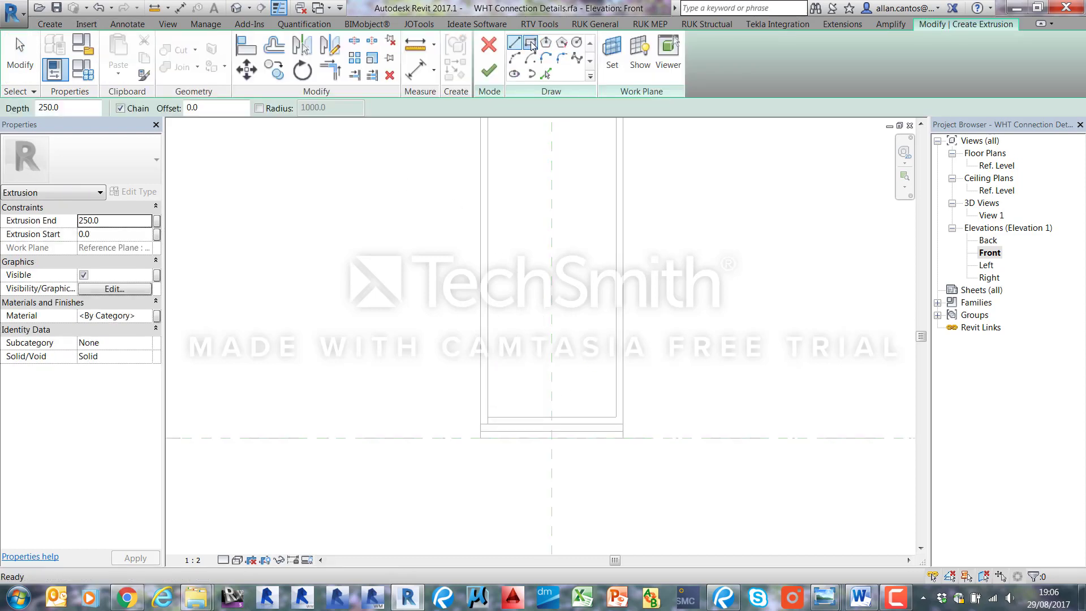
click(505, 361)
click(604, 388)
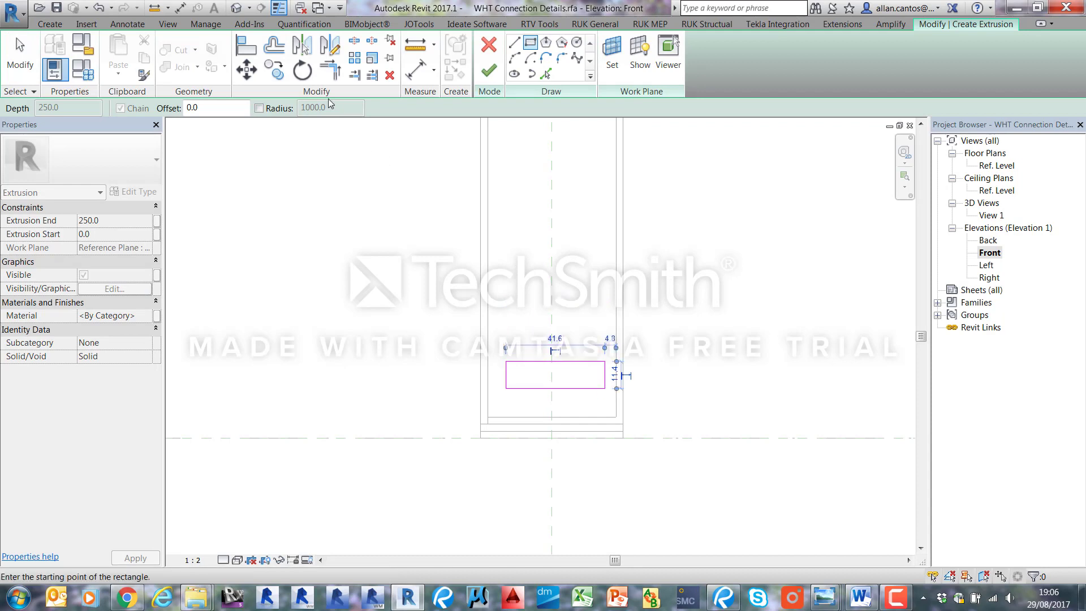
- Align the rectangle's sides with the inner faces of both stiffeners and its bottom edge with the base's top face
click(247, 49)
scroll(526, 385, up, 3)
click(451, 356)
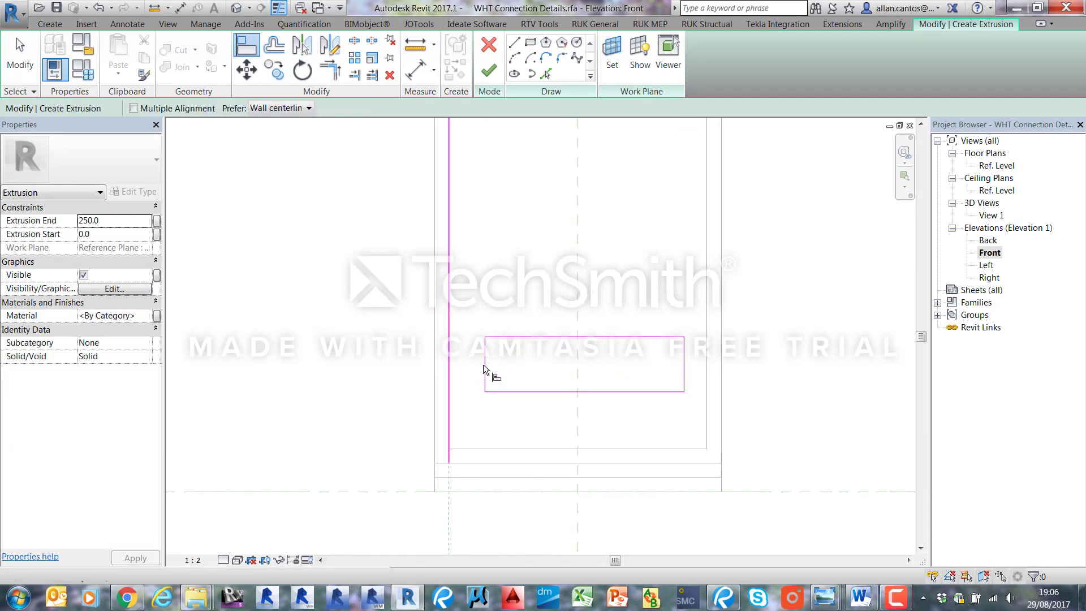
click(483, 362)
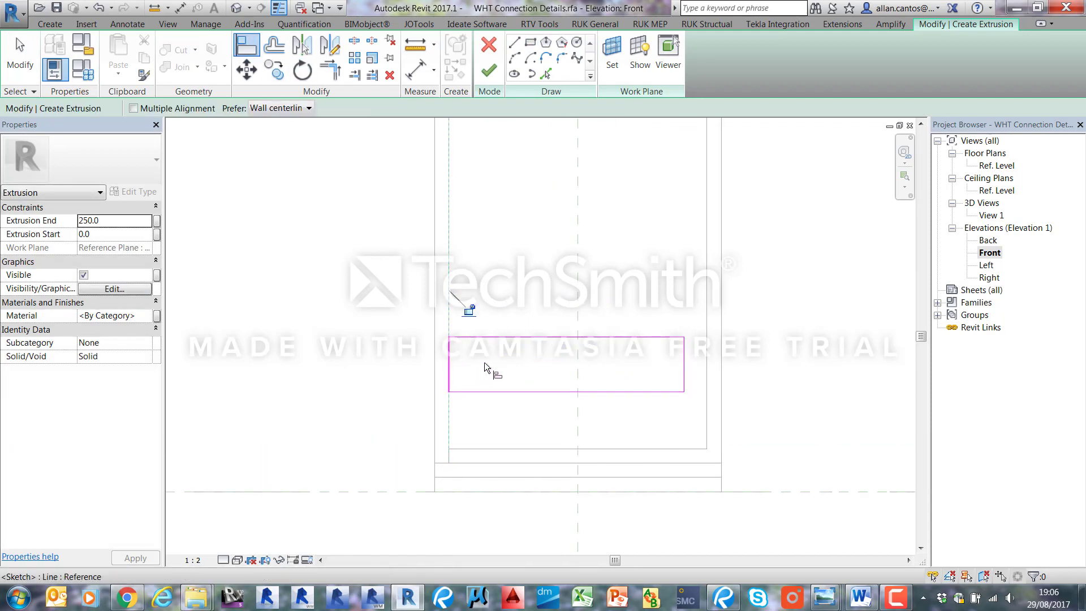
click(705, 380)
click(684, 368)
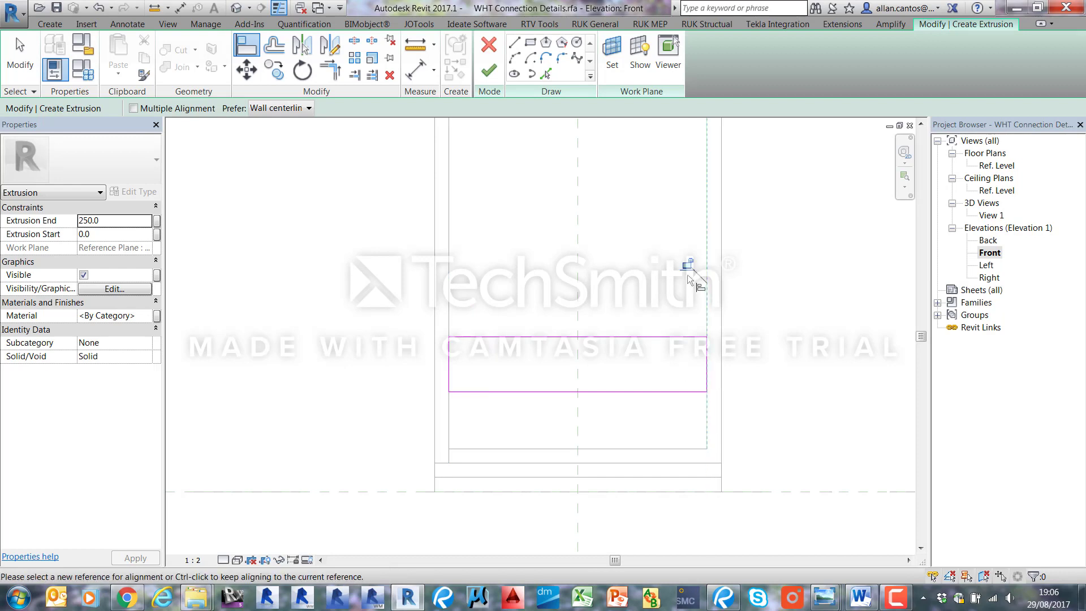
click(674, 449)
click(662, 391)
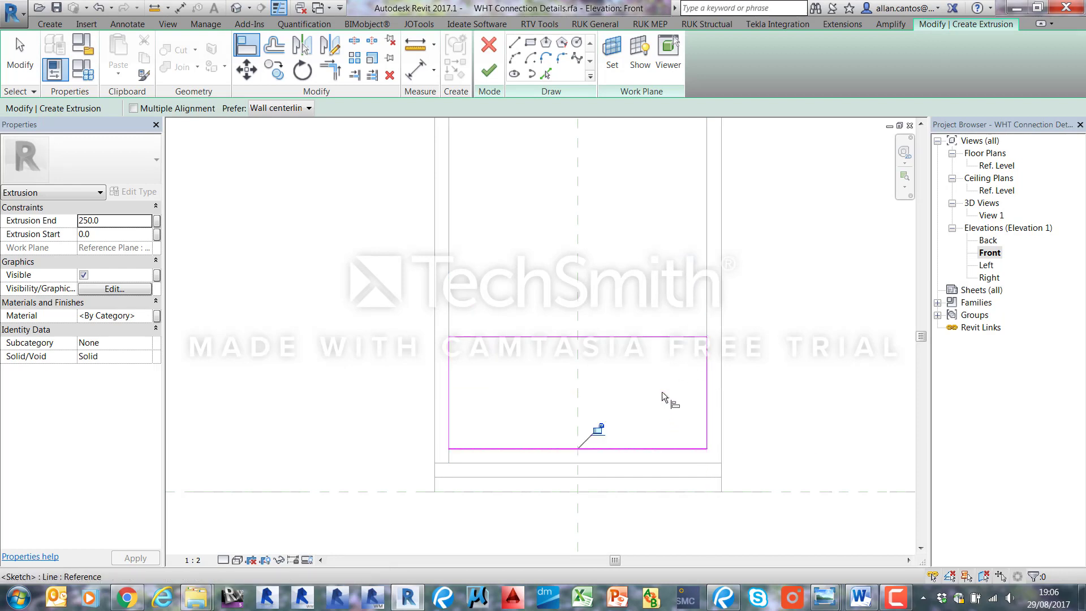
- Dimension the rectangle's height between its bottom and top edges, placing the dimension beside the stiffener
click(416, 69)
click(683, 447)
click(678, 338)
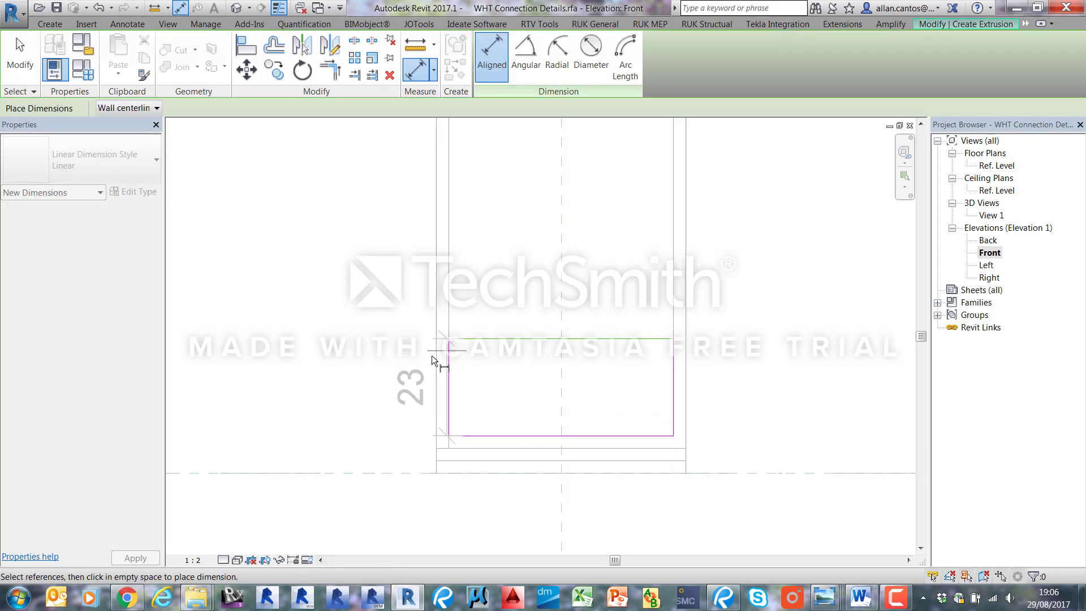
scroll(436, 357, down, 3)
click(590, 354)
key(Escape)
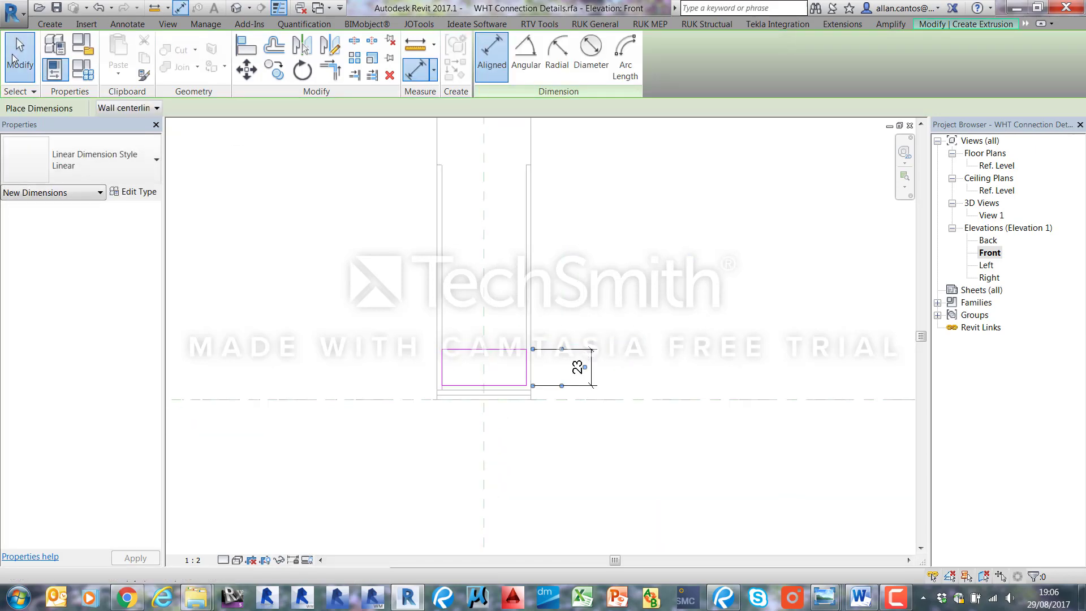
- Label the rectangle's height dimension with a new family type parameter named Baseplate_Thickness
scroll(570, 365, down, 1)
click(570, 364)
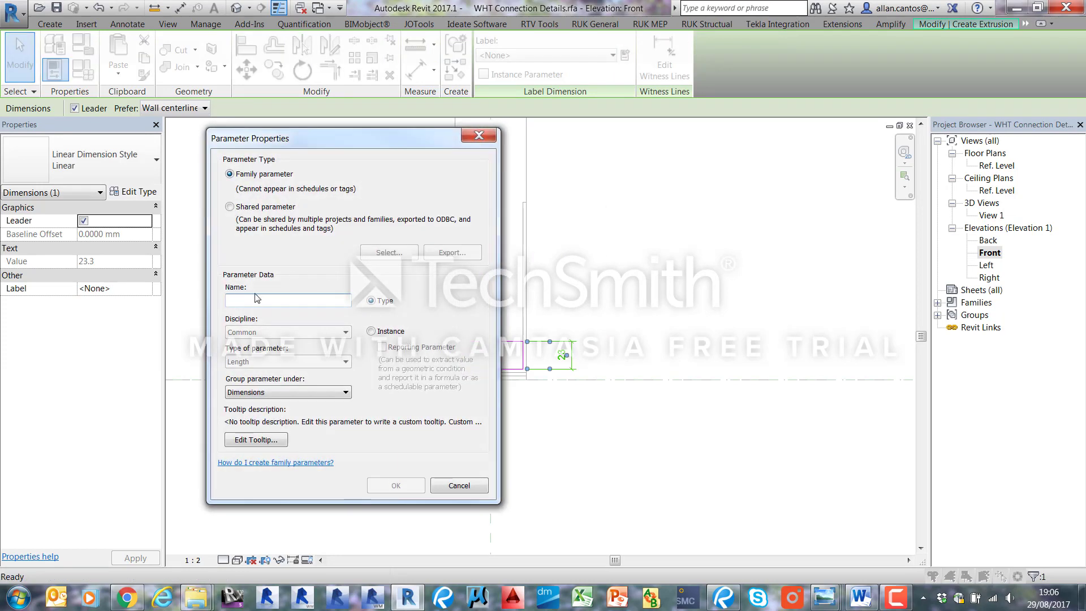
text(Baseplate_Thickness)
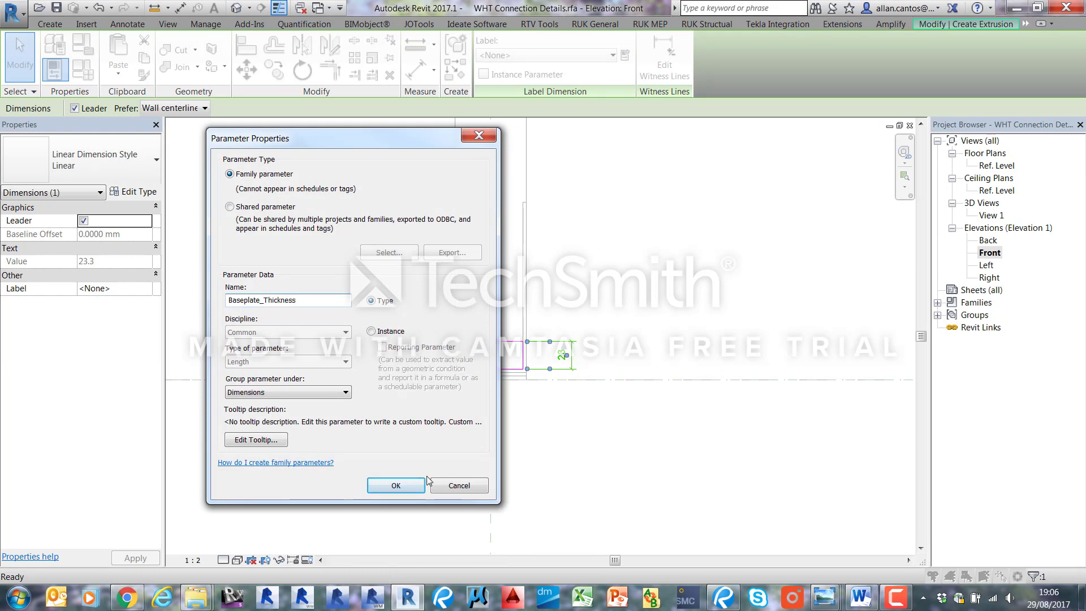
click(397, 486)
click(657, 284)
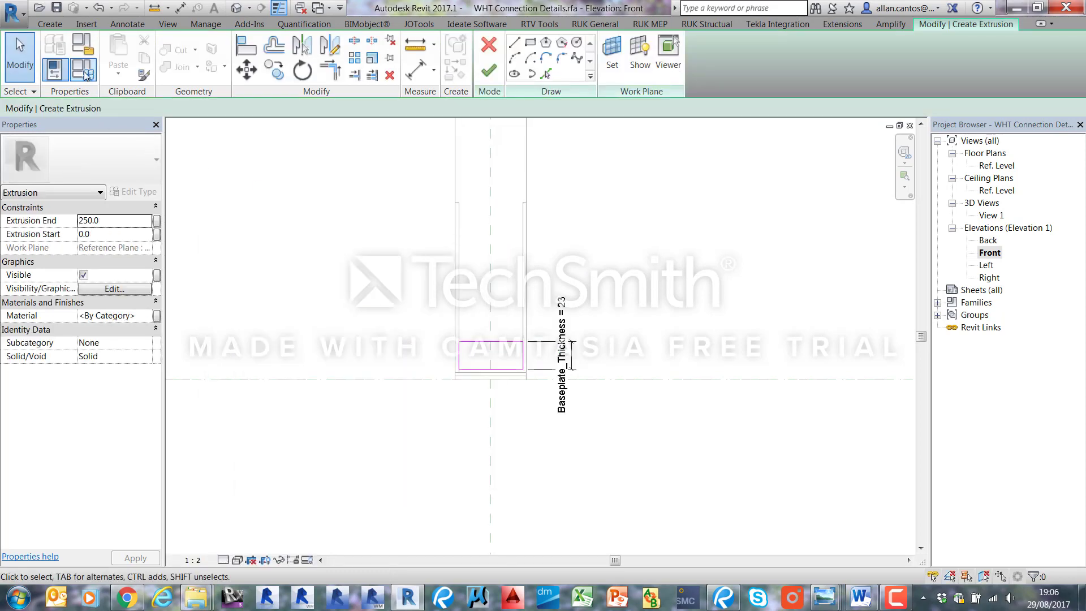
- Reorder Baseplate_Thickness to sit directly below Thickness in the WHT340 family type and set its value to 10
click(83, 71)
click(503, 229)
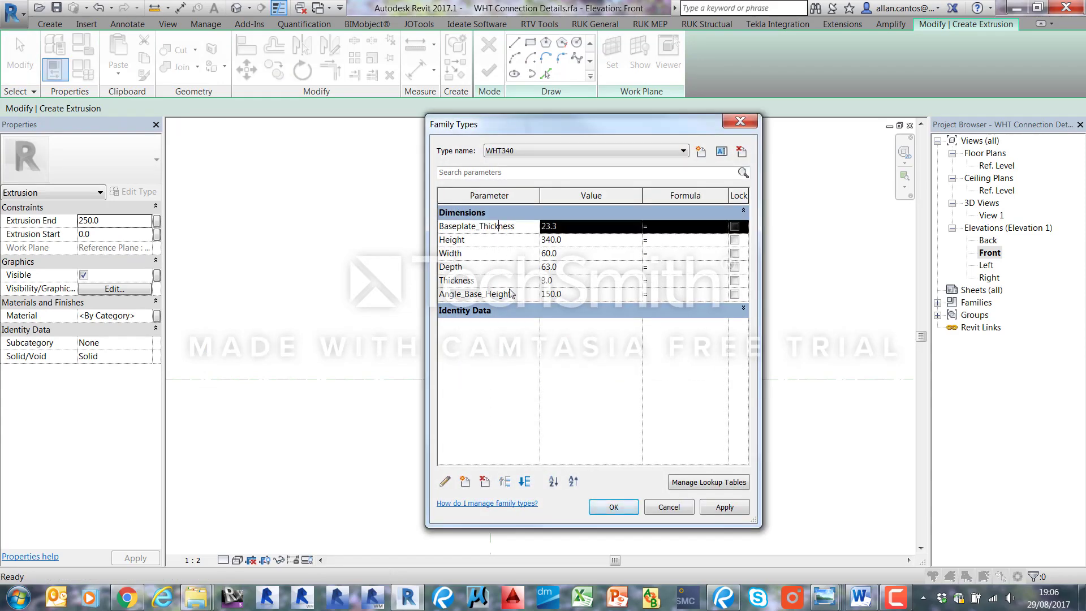
click(524, 481)
click(524, 481)
click(524, 481)
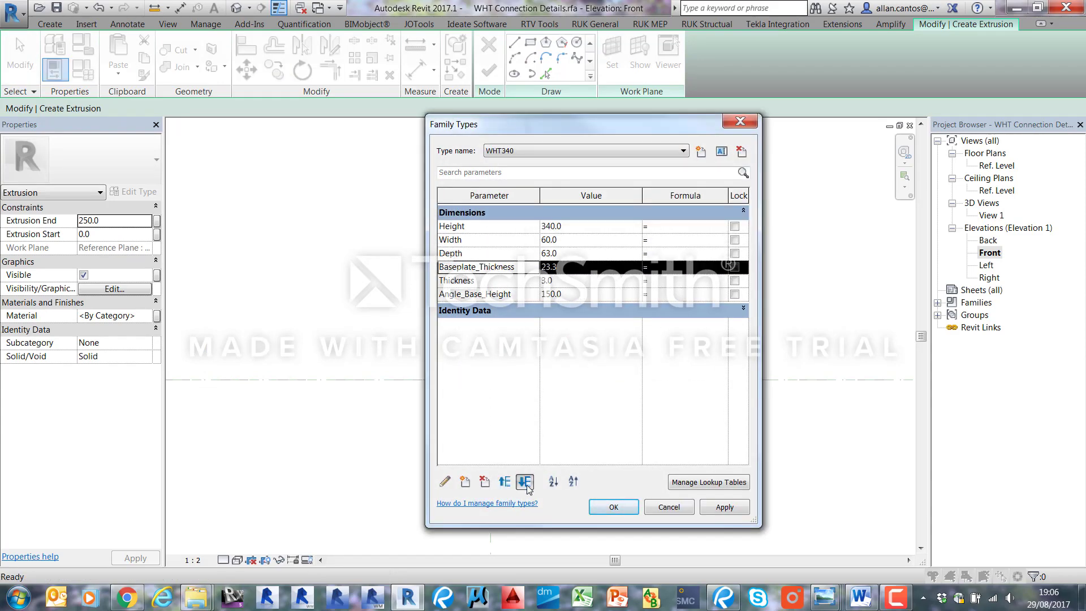
click(524, 481)
click(577, 281)
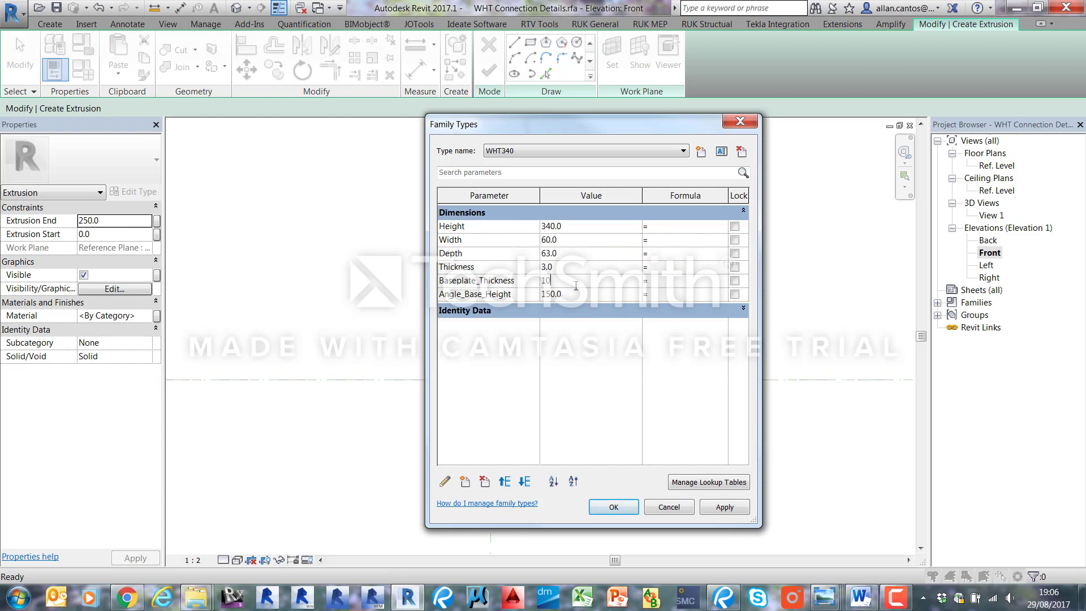
click(725, 507)
click(614, 507)
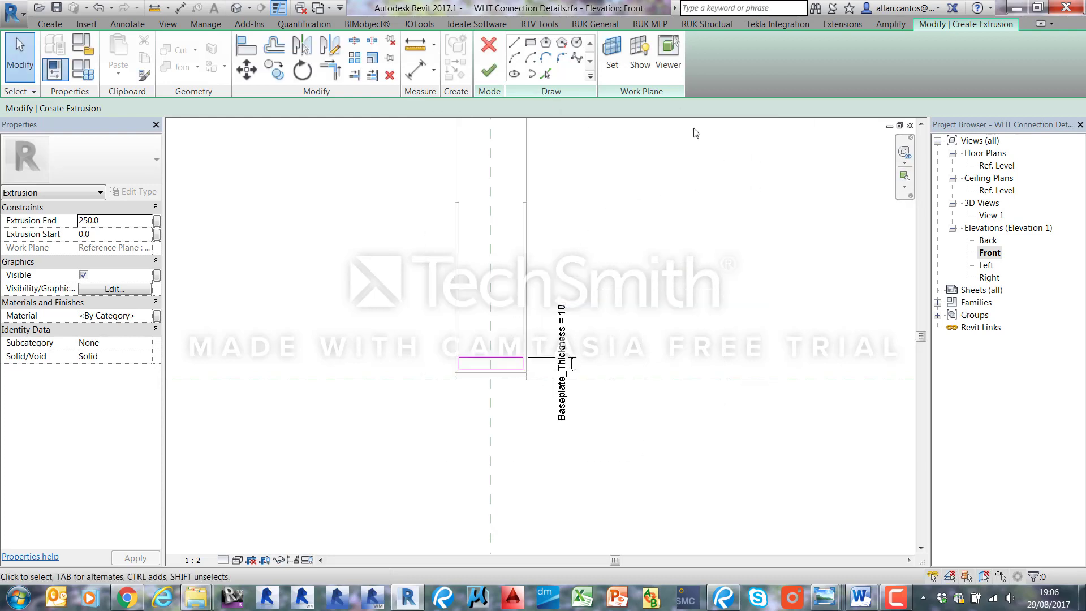
- Finish the baseplate extrusion sketch and open the 3D view View 1
click(489, 71)
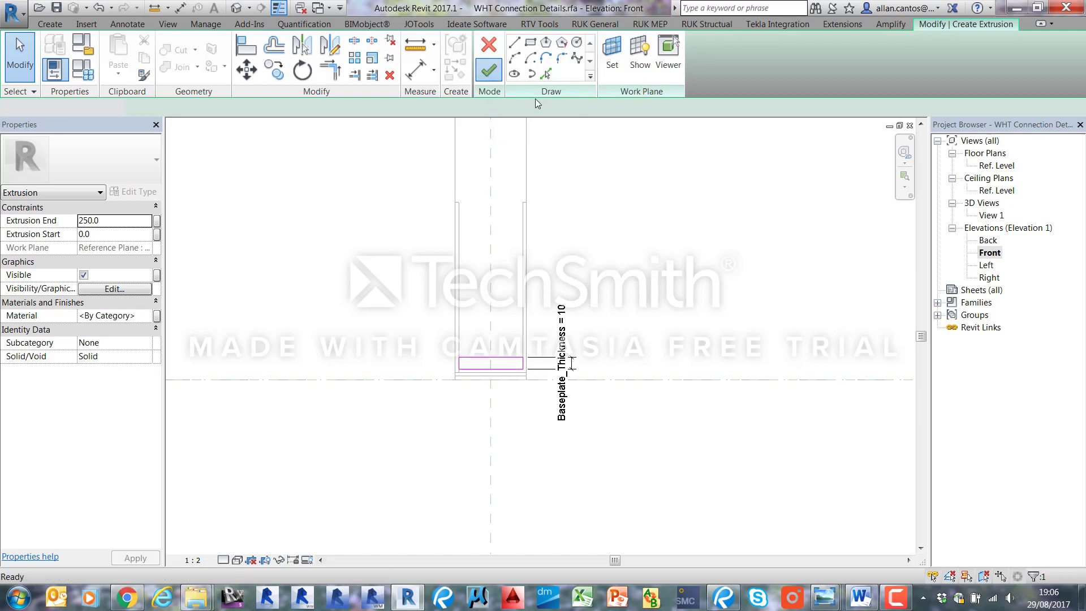
click(696, 234)
double_click(991, 215)
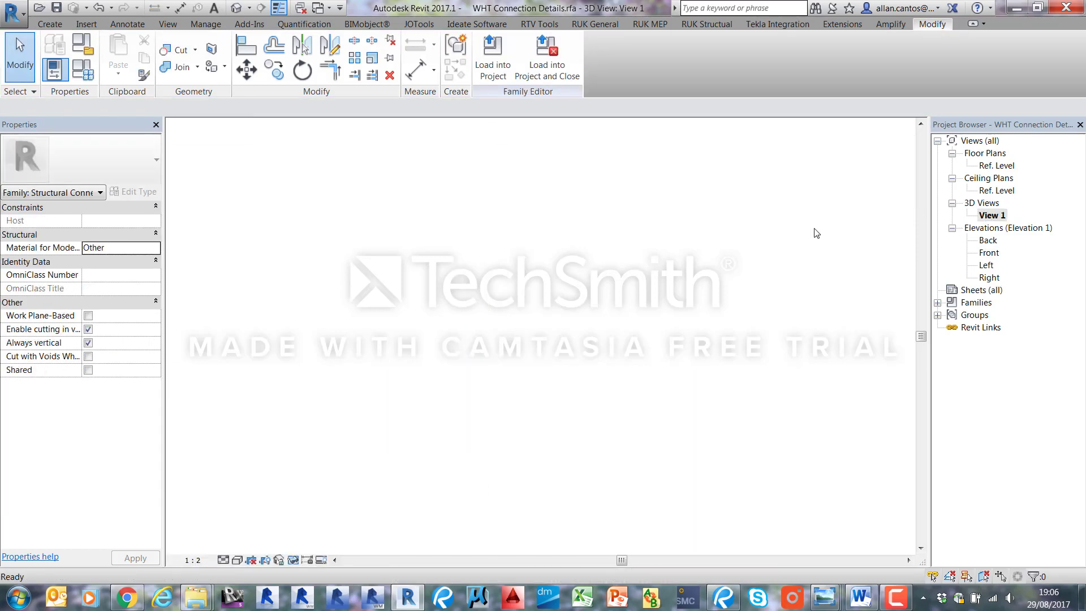
- Pull the baseplate extrusion's rear end out behind the bracket's vertical plate
click(380, 450)
scroll(362, 430, up, 4)
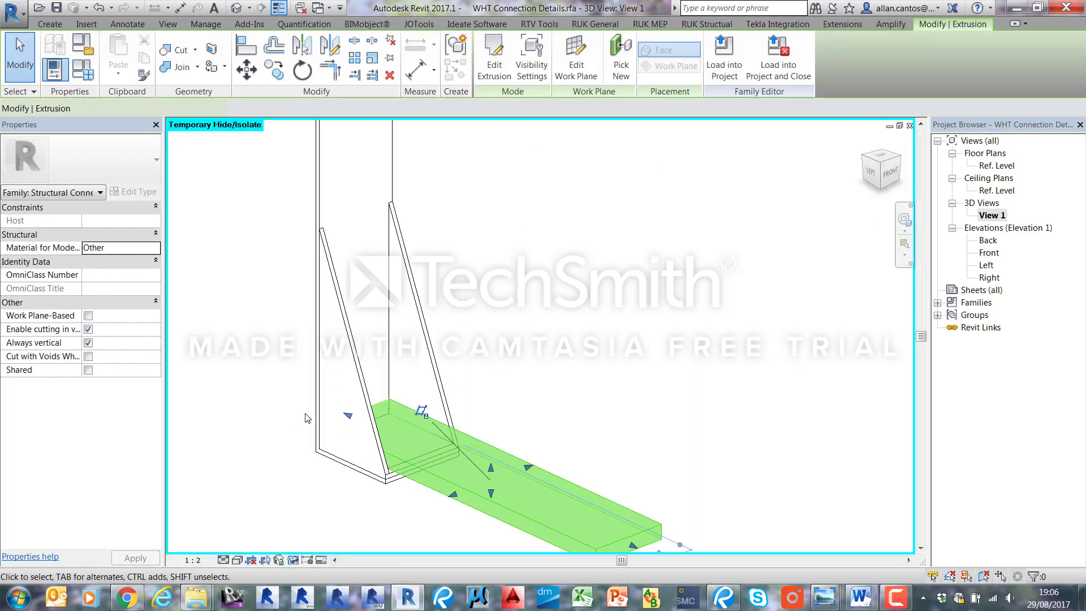
drag(358, 419, 239, 344)
click(569, 337)
scroll(515, 435, down, 2)
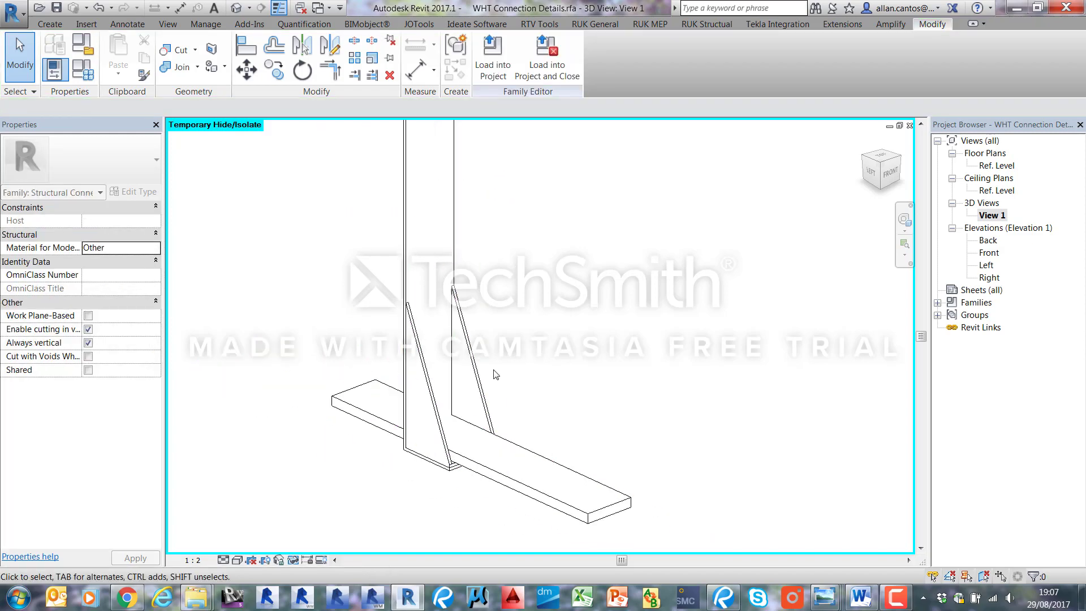
- Align the baseplate extrusion's rear end face with the front face of the vertical plate
click(247, 46)
middle_drag(423, 167, 420, 243)
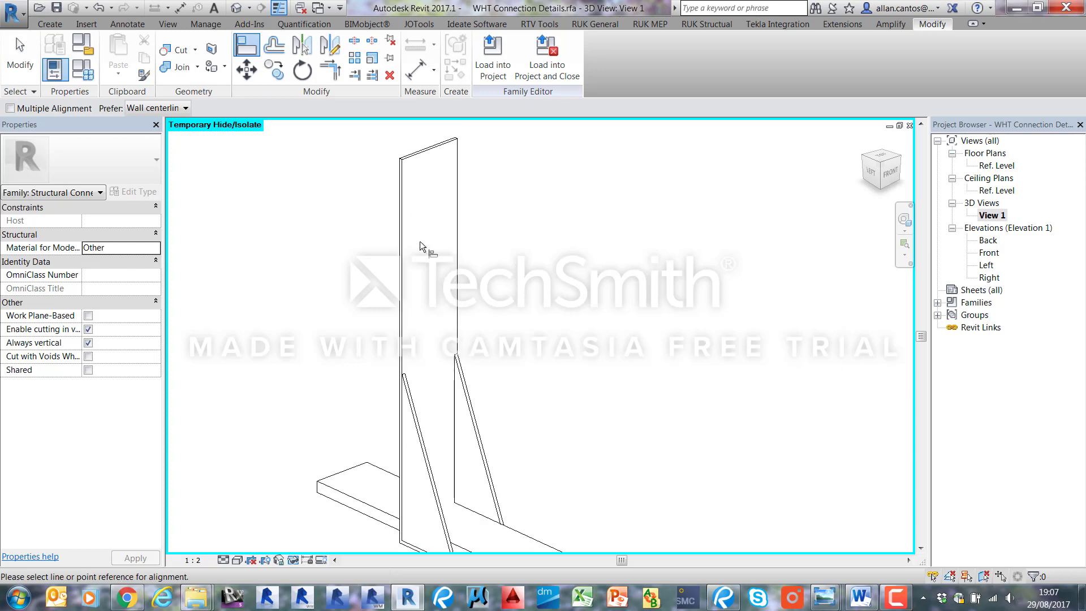
click(405, 246)
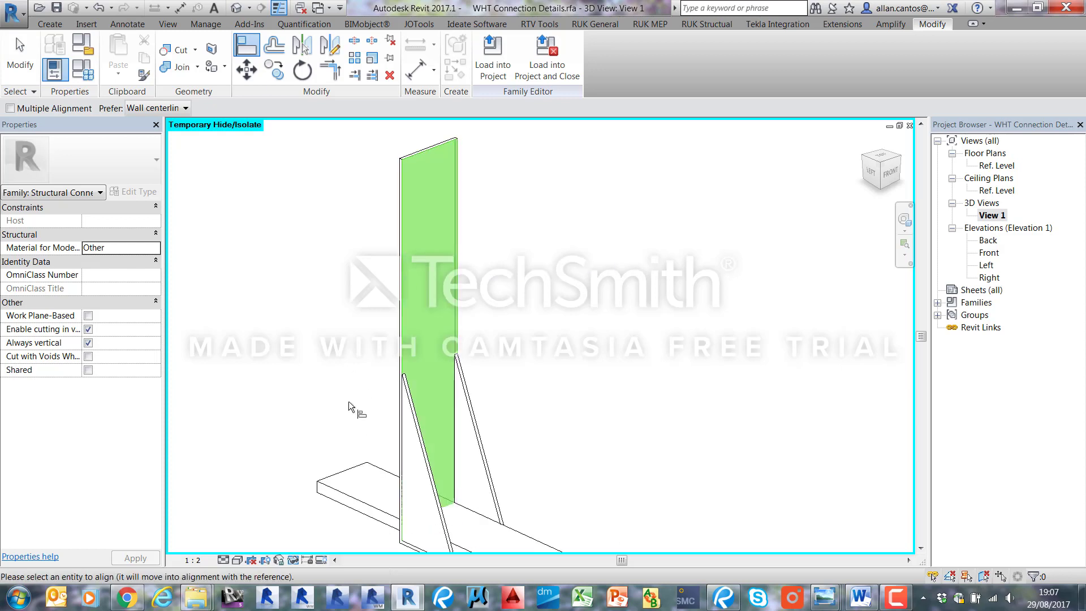
click(338, 475)
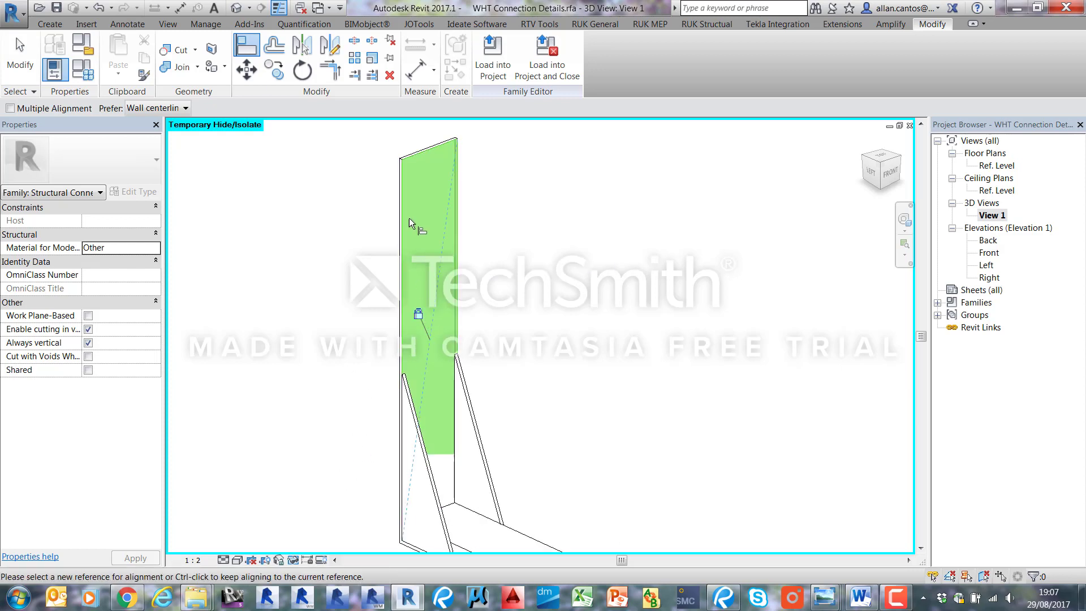
- Align the baseplate extrusion's front end face with the front end of the bracket's base, then exit Align
scroll(443, 424, down, 2)
scroll(436, 407, up, 5)
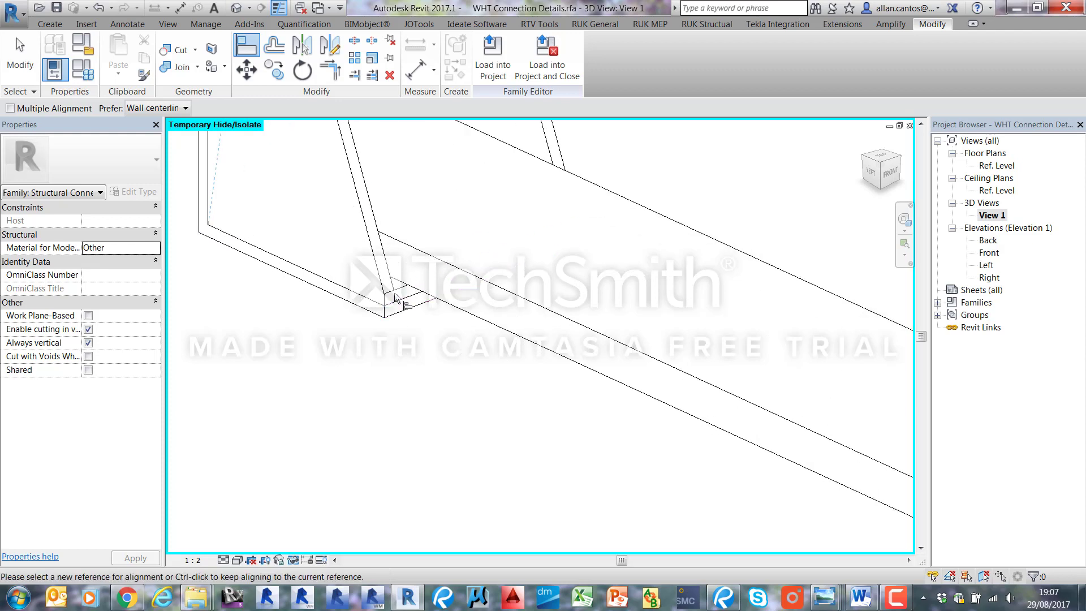
scroll(339, 303, down, 3)
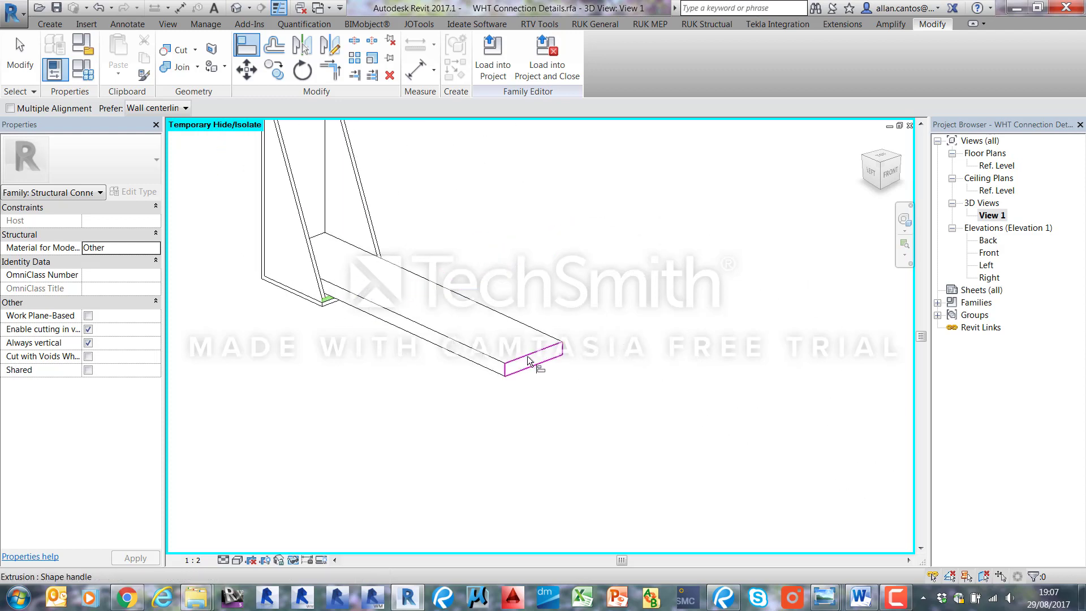
click(527, 361)
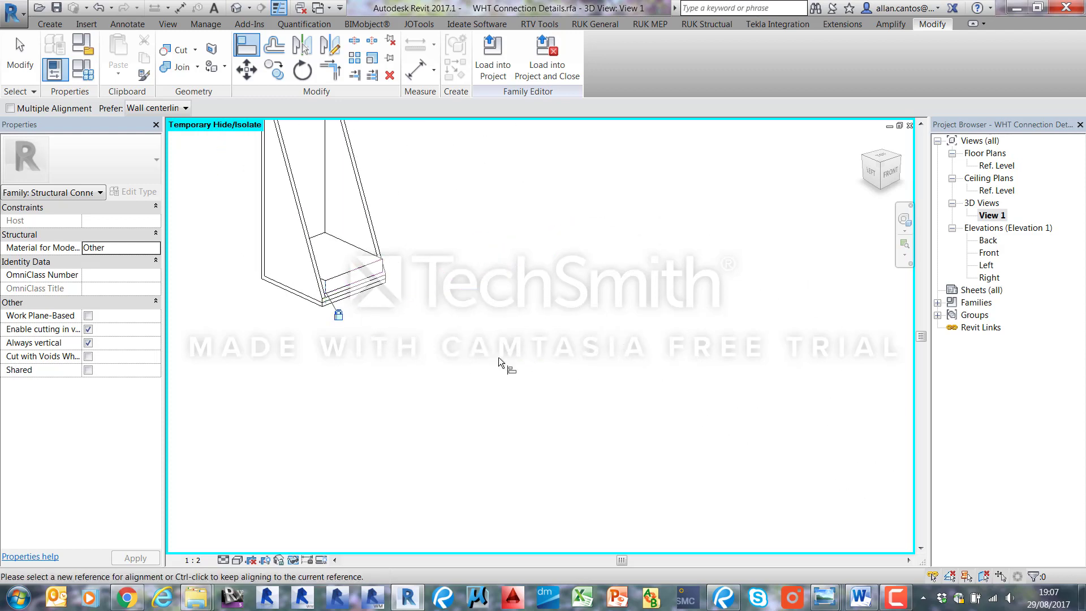
click(35, 69)
scroll(479, 254, down, 3)
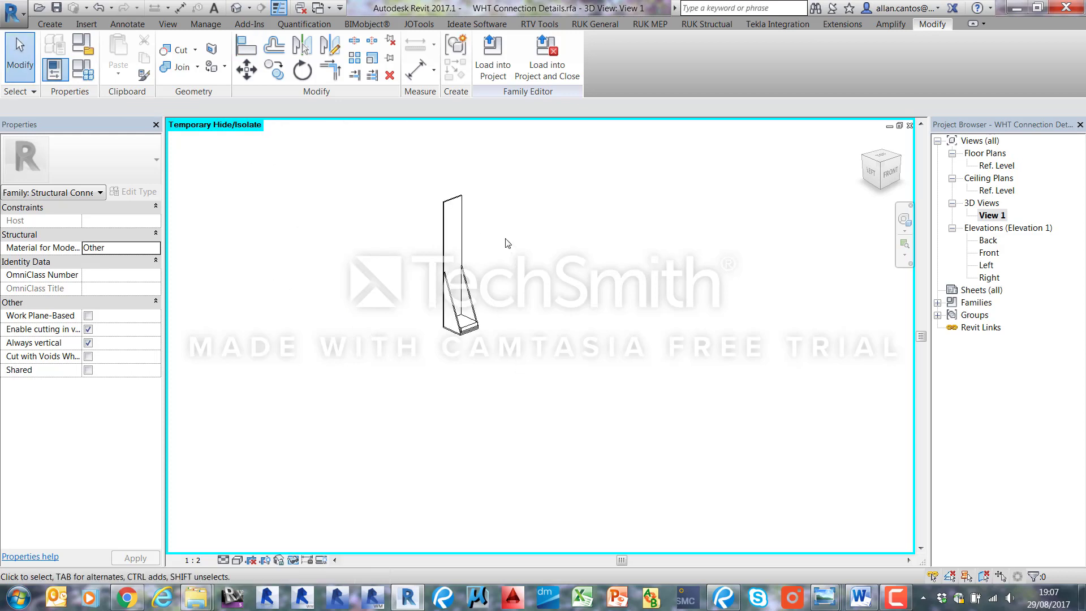
right_click(511, 231)
click(555, 352)
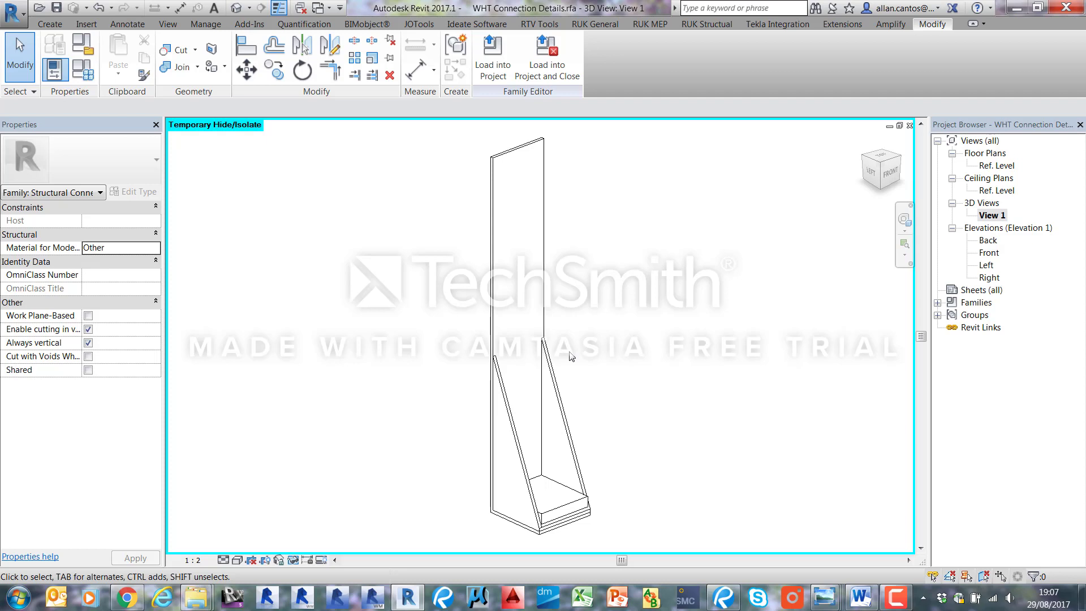
scroll(570, 355, down, 2)
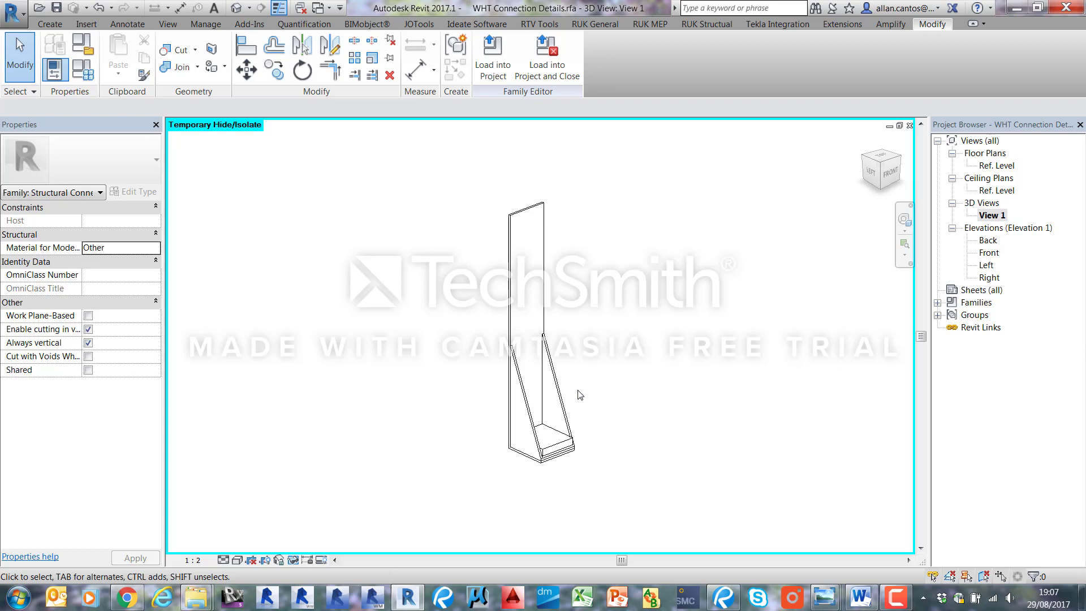
- Open the Bolt_3D_2017.rfa family and load it into the WHT Connection Details family
click(12, 12)
click(496, 227)
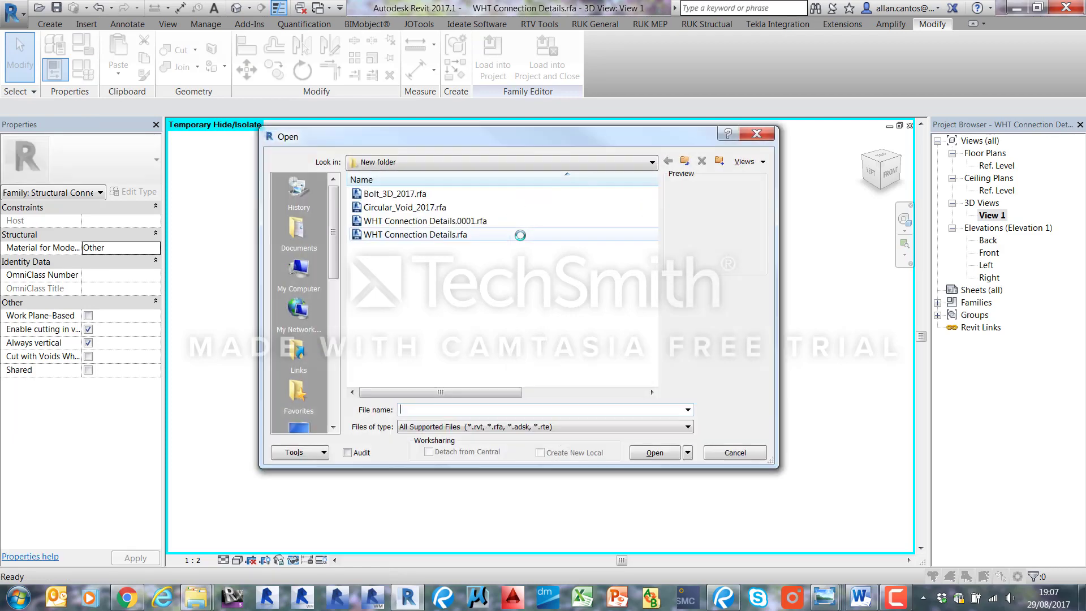
click(396, 193)
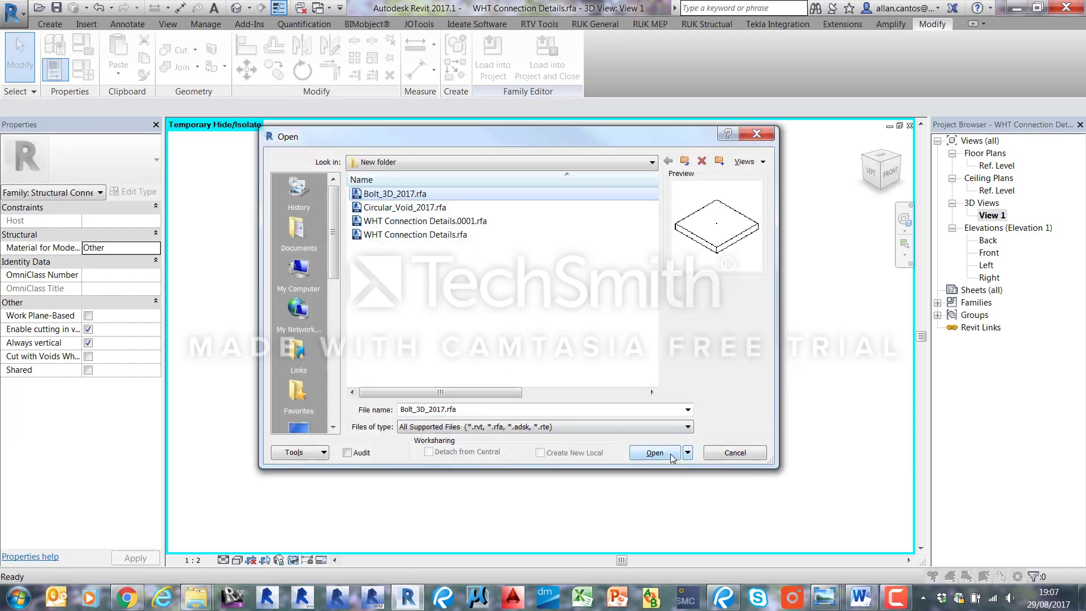
click(656, 452)
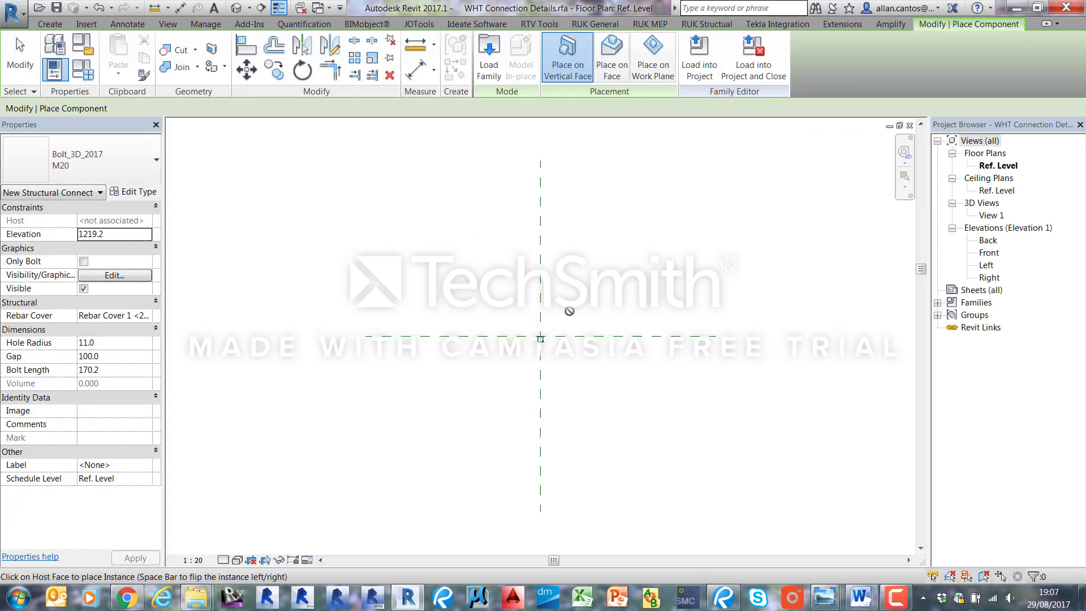
- Close the floor plan view and place an M20 Bolt_3D_2017 on the baseplate's top face in the 3D view
click(909, 126)
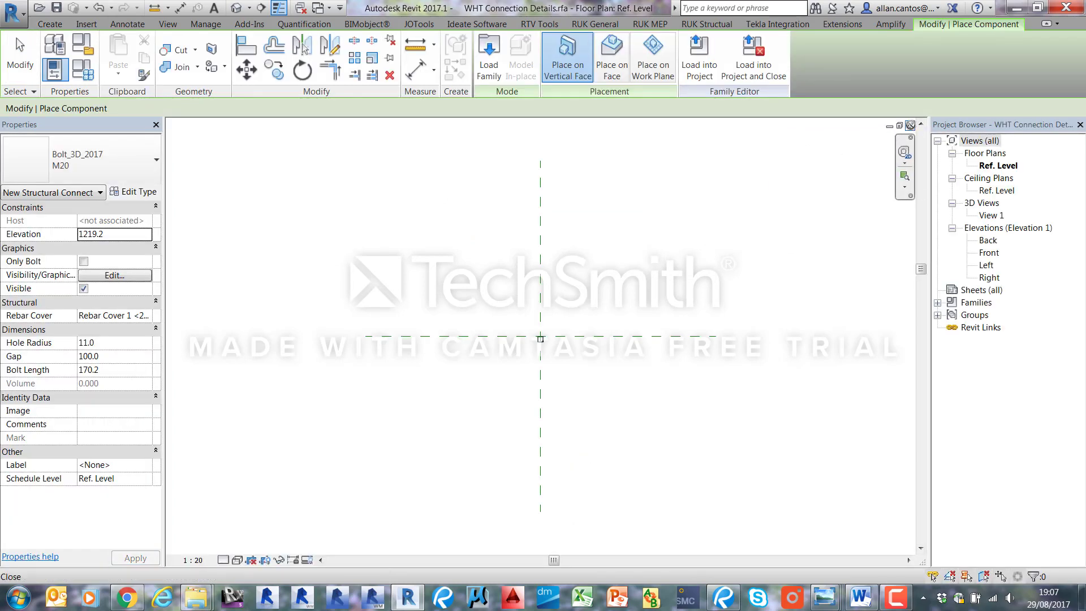
scroll(534, 458, up, 3)
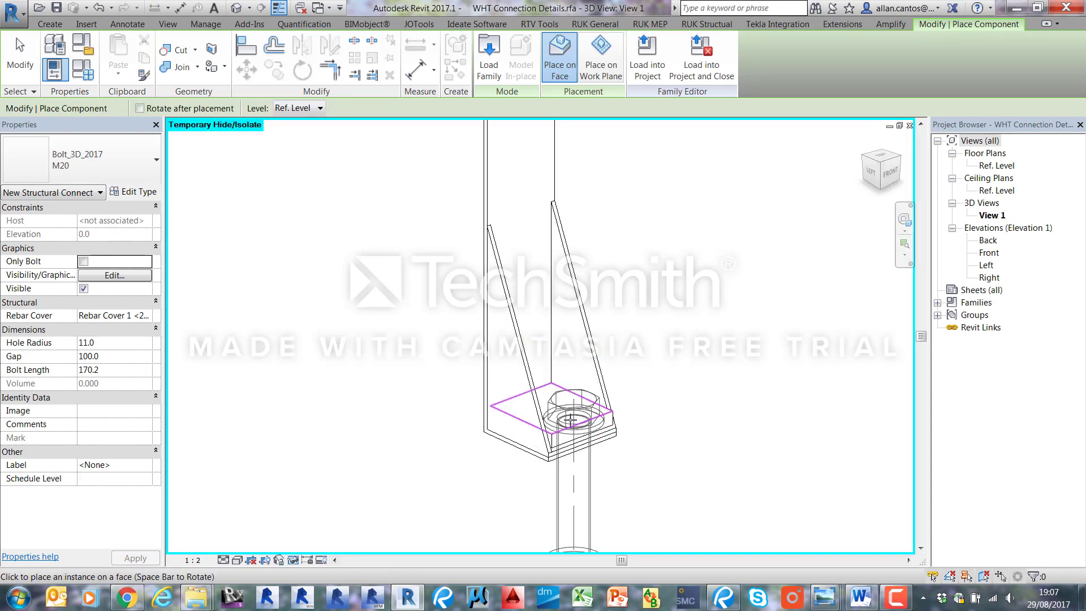
click(563, 414)
key(Escape)
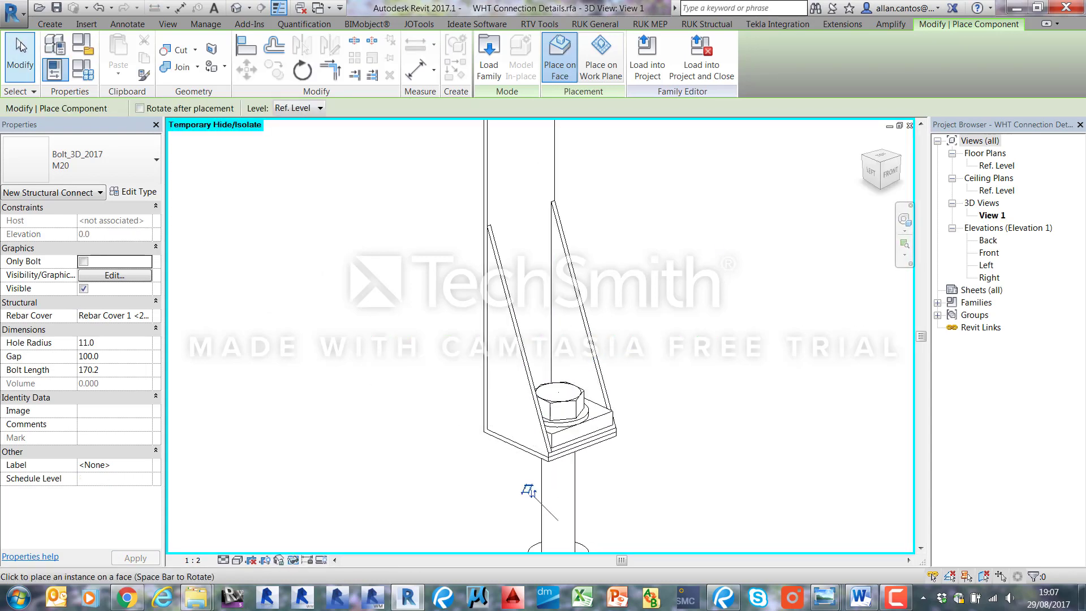
scroll(648, 279, down, 3)
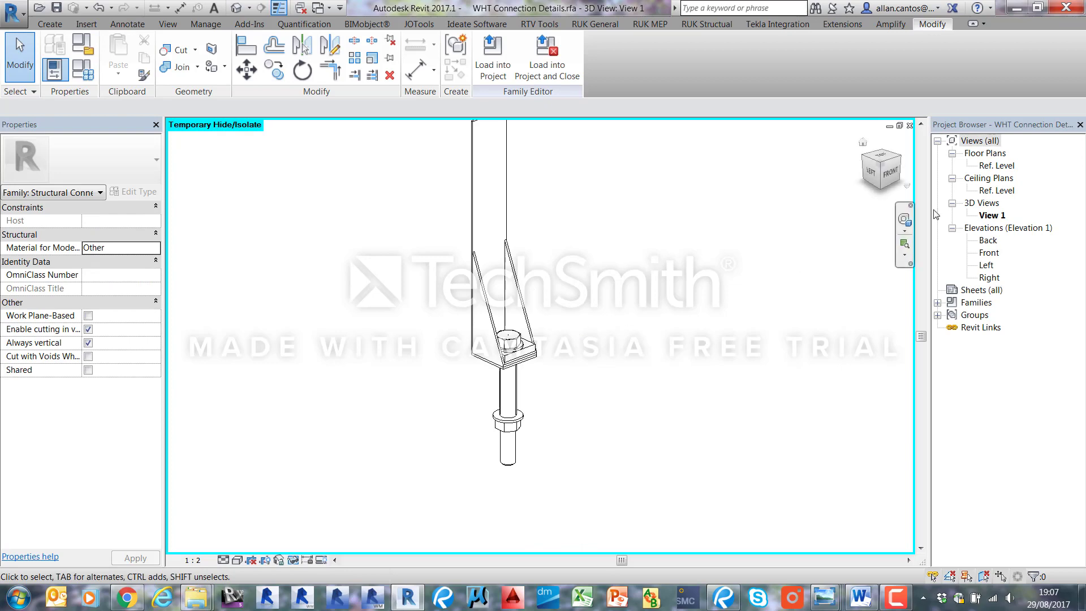
- In the Ref. Level floor plan, align the bolt's centre with the vertical centre reference plane of the bracket
double_click(995, 166)
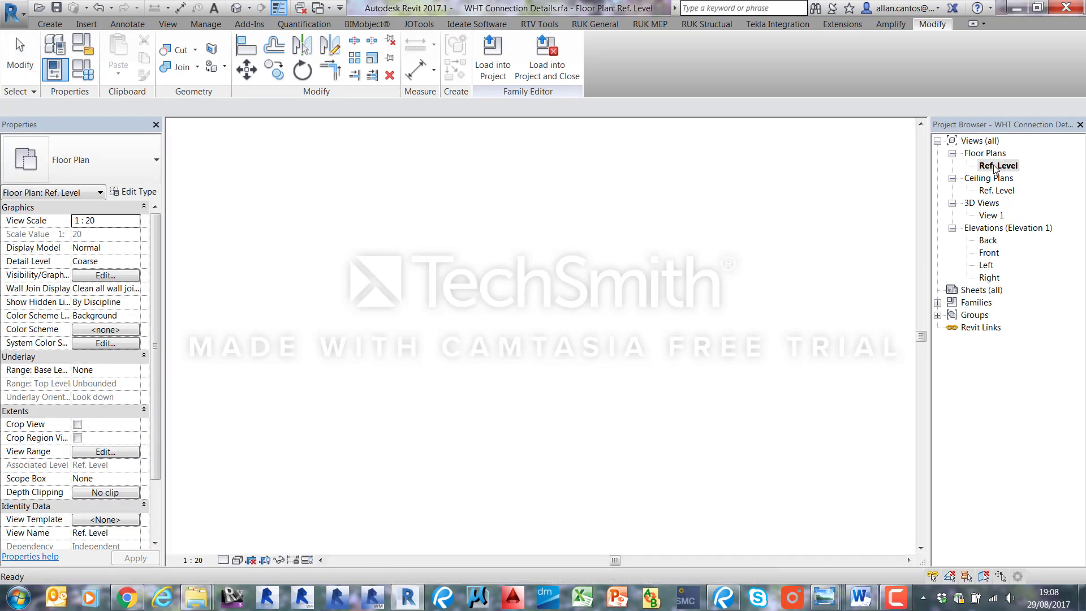
scroll(540, 340, up, 5)
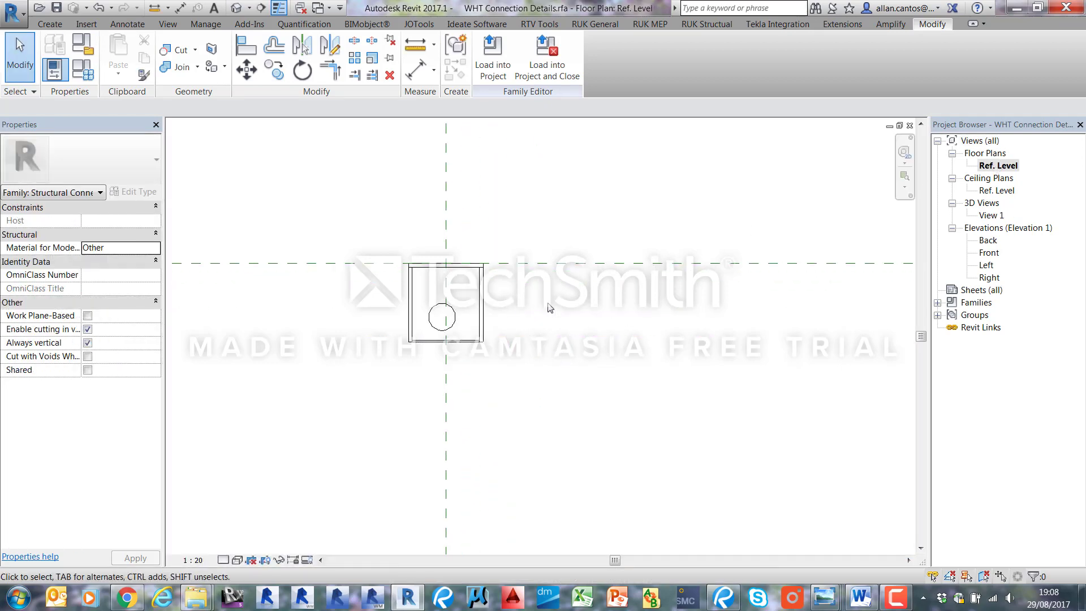
click(247, 47)
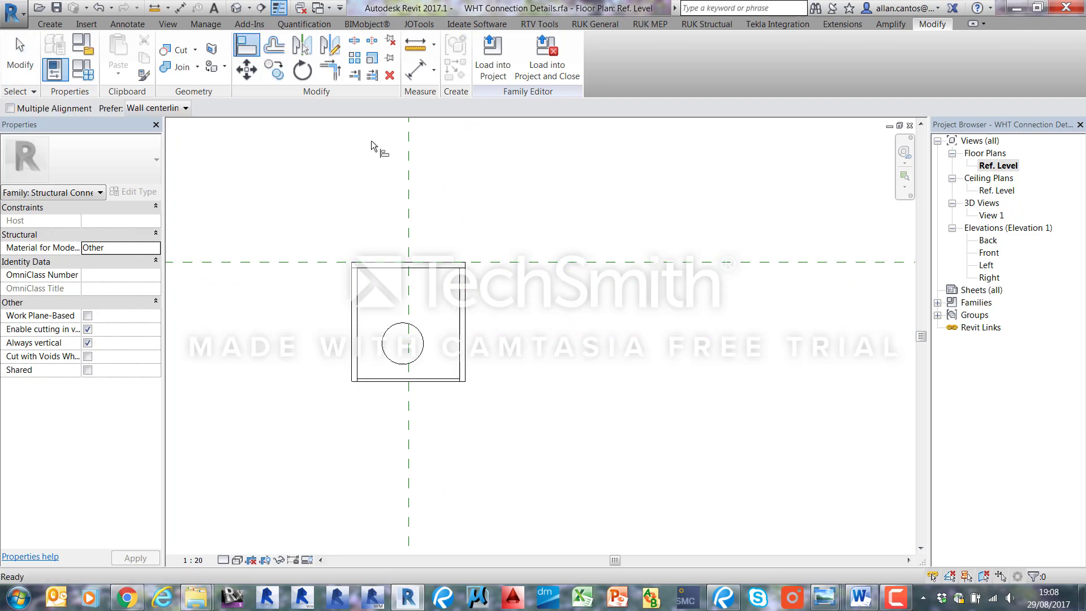
click(403, 334)
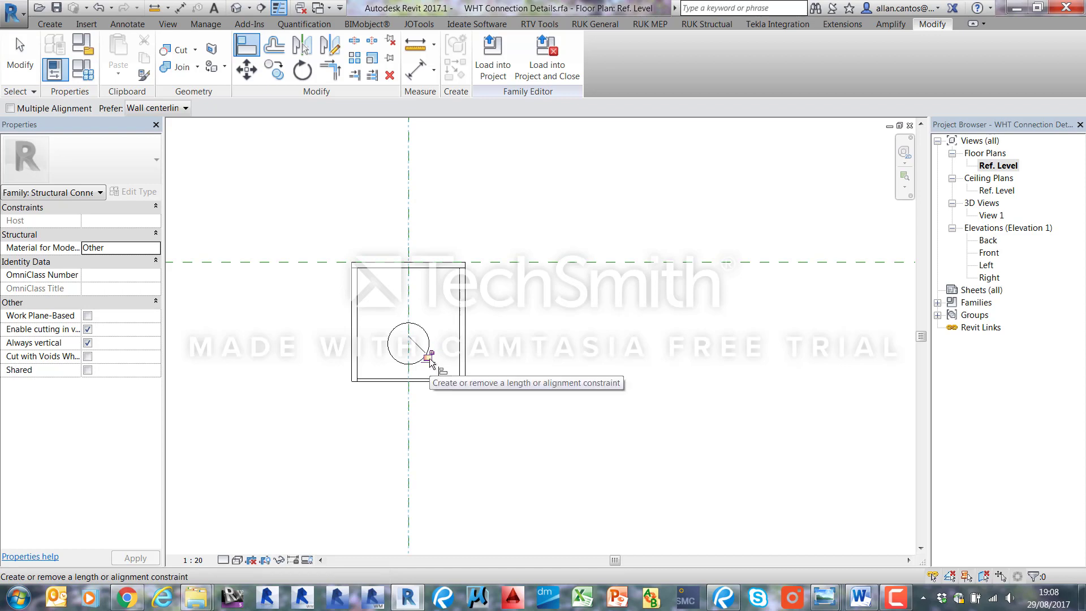
- Dimension the distance from the Center (Front/Back) reference plane to the bolt's centre, then exit the dimension command
click(416, 69)
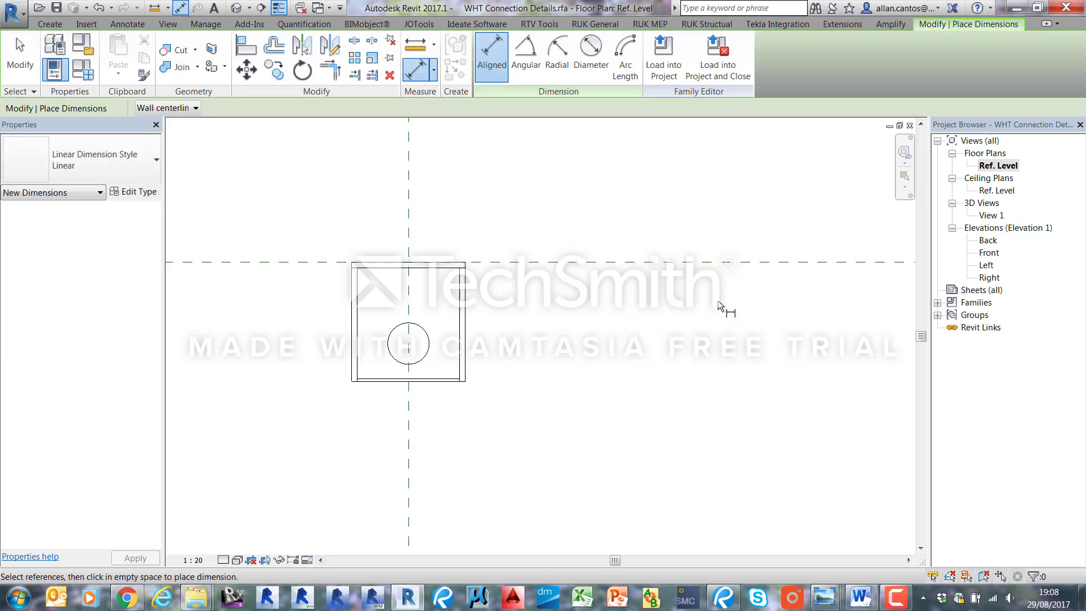
click(511, 263)
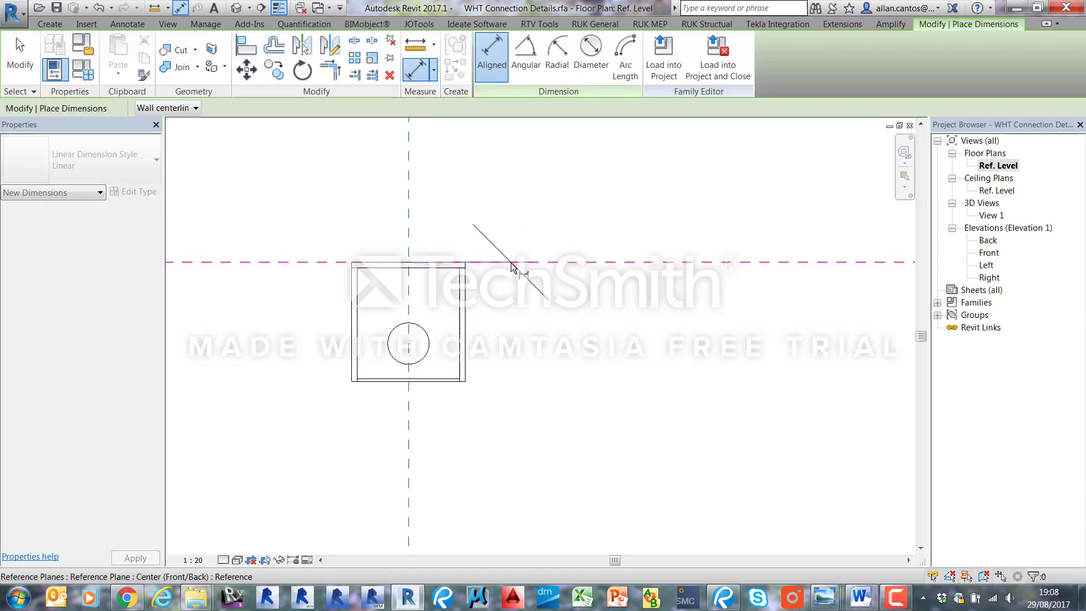
click(417, 343)
click(729, 343)
key(Escape)
key(Escape)
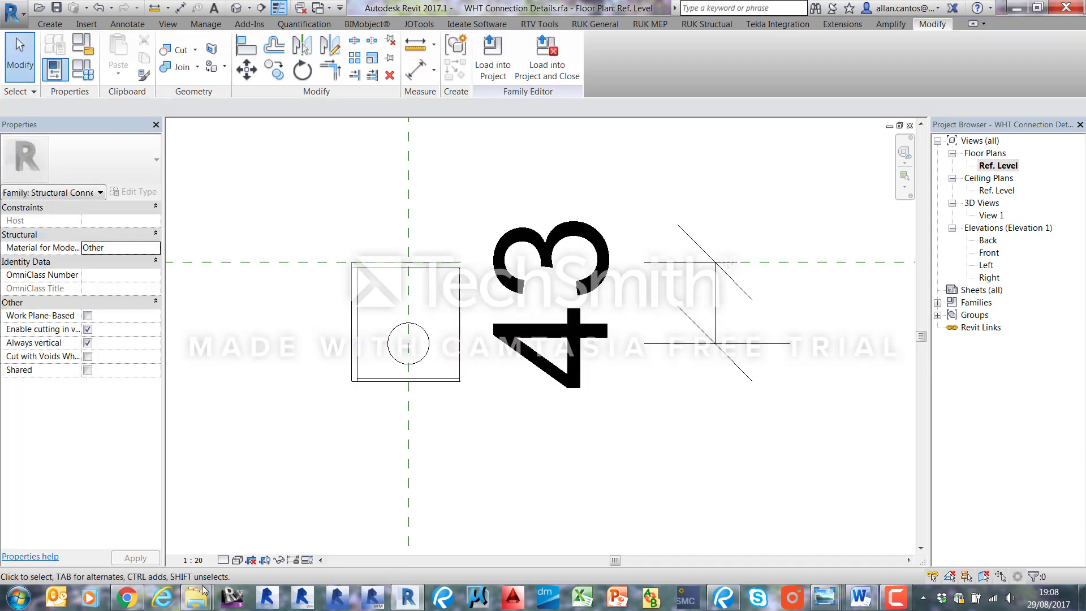
- Set the plan's view scale to 1:2 and move the bolt dimension closer to the bracket
click(195, 560)
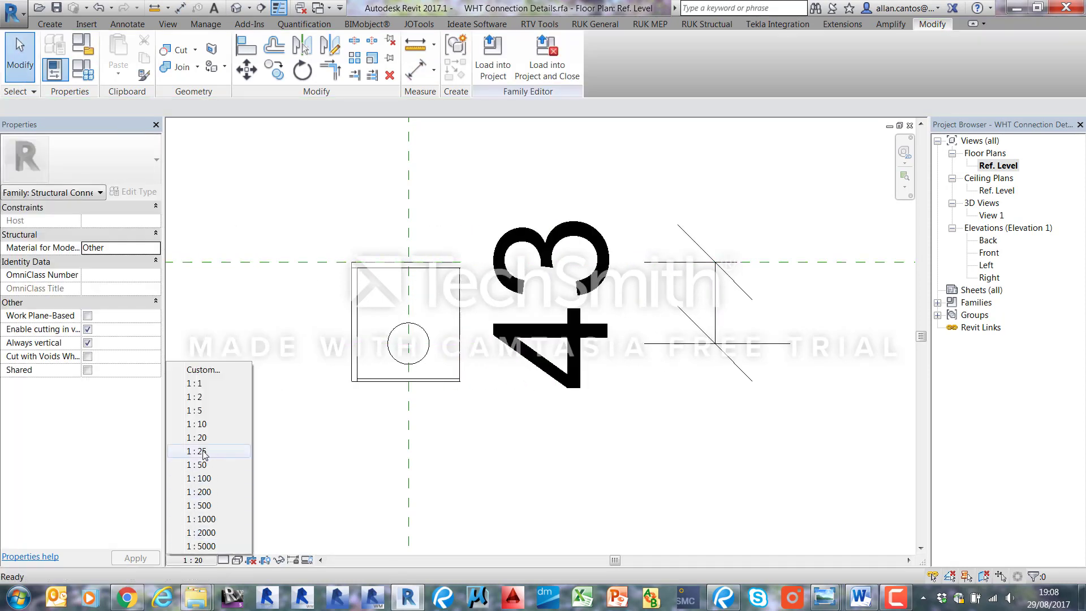
click(196, 397)
click(652, 343)
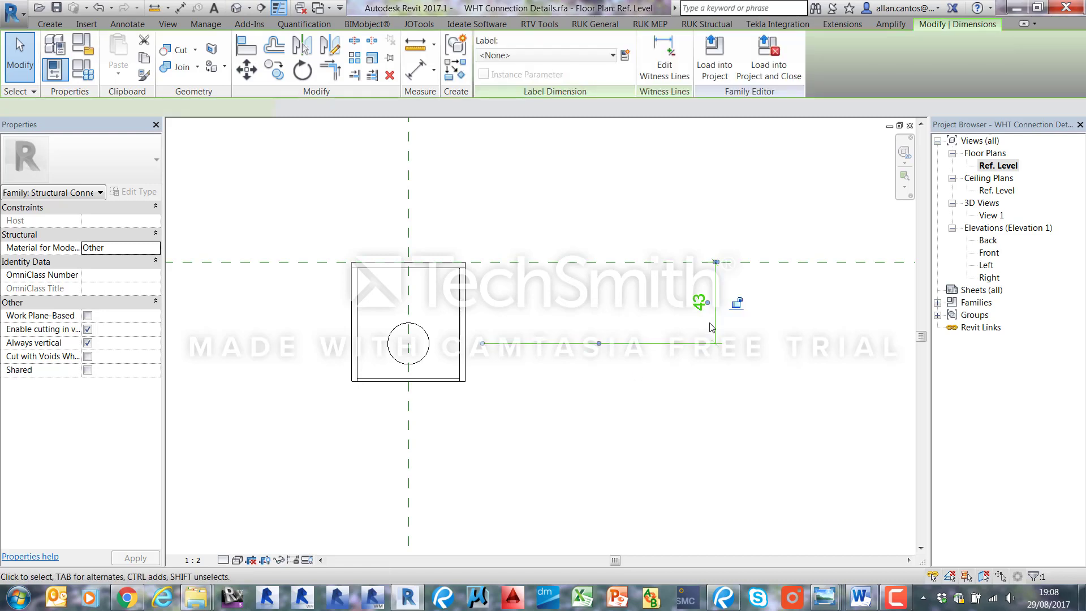
drag(691, 303, 509, 367)
click(501, 512)
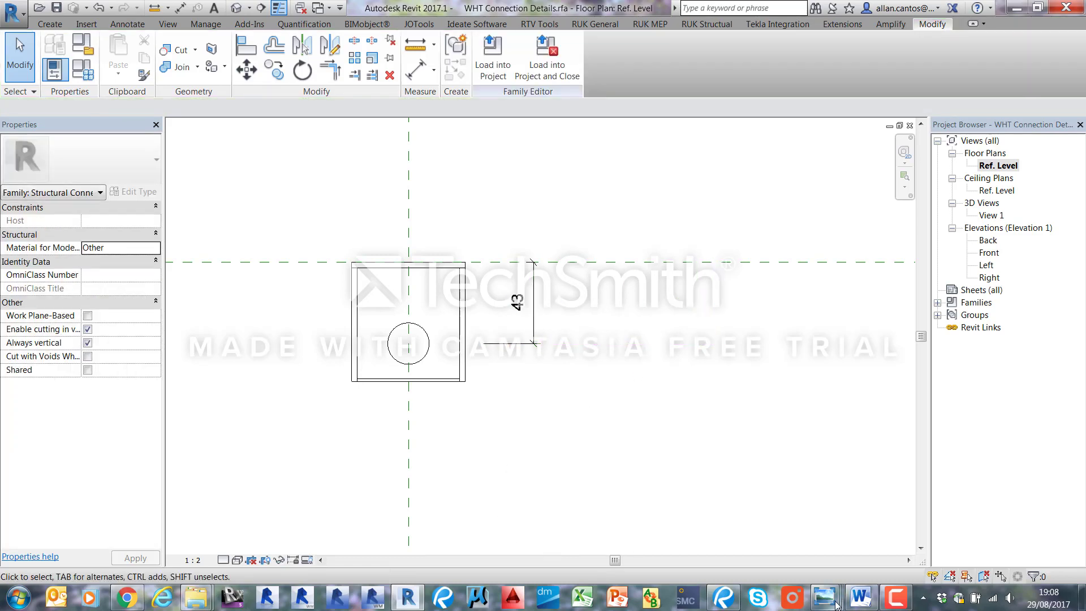
- Consult the hole position in concrete in the Blog_023-052.PNG geometry table, and label the bolt dimension with a new family parameter, Bolt_Location_Distance
mouse_move(833, 601)
click(931, 522)
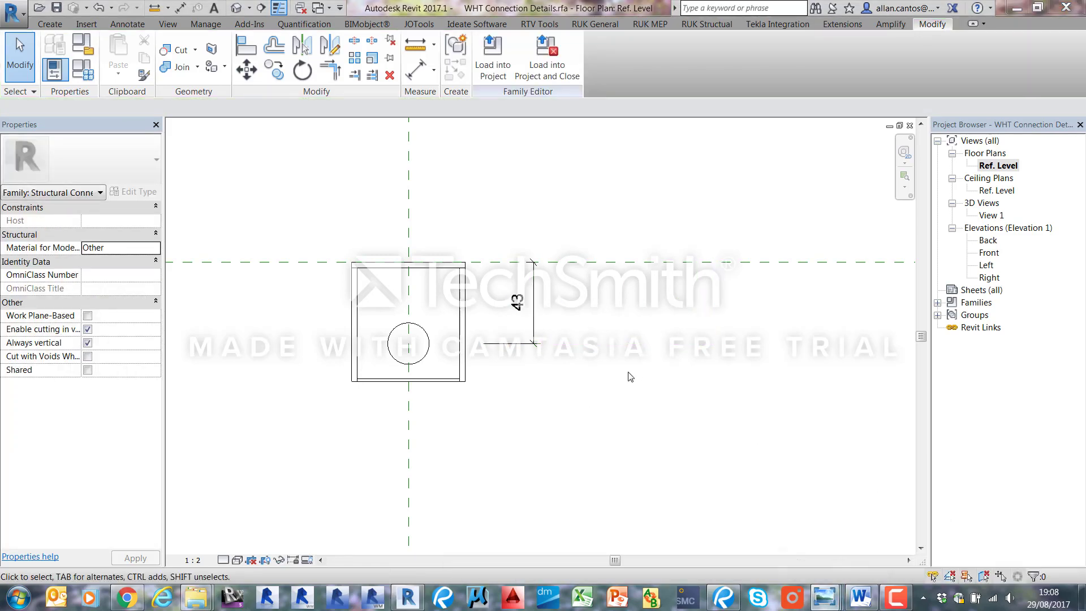
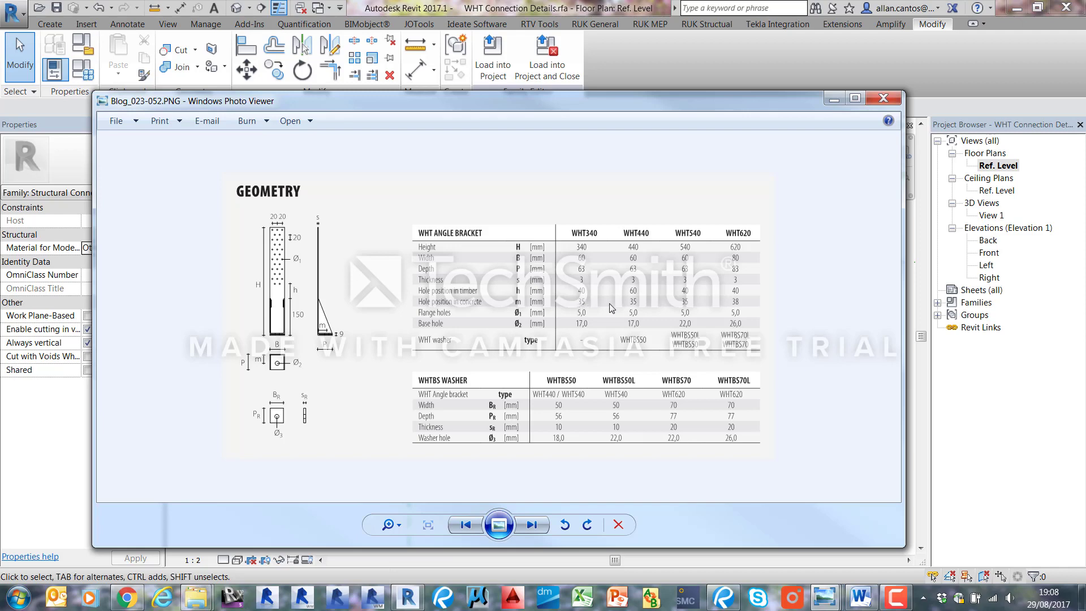
click(836, 102)
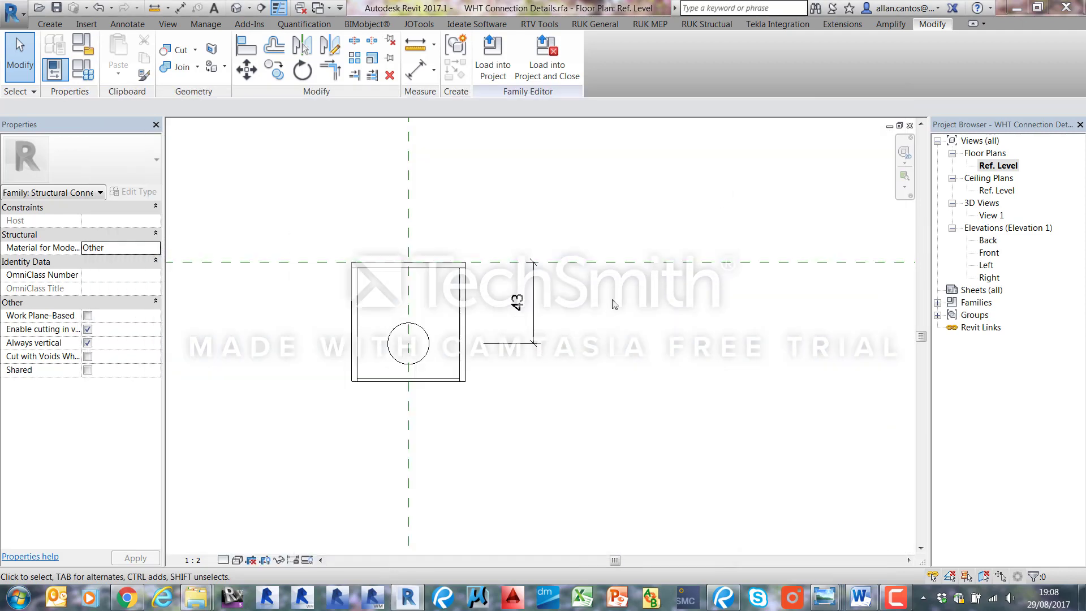
click(534, 322)
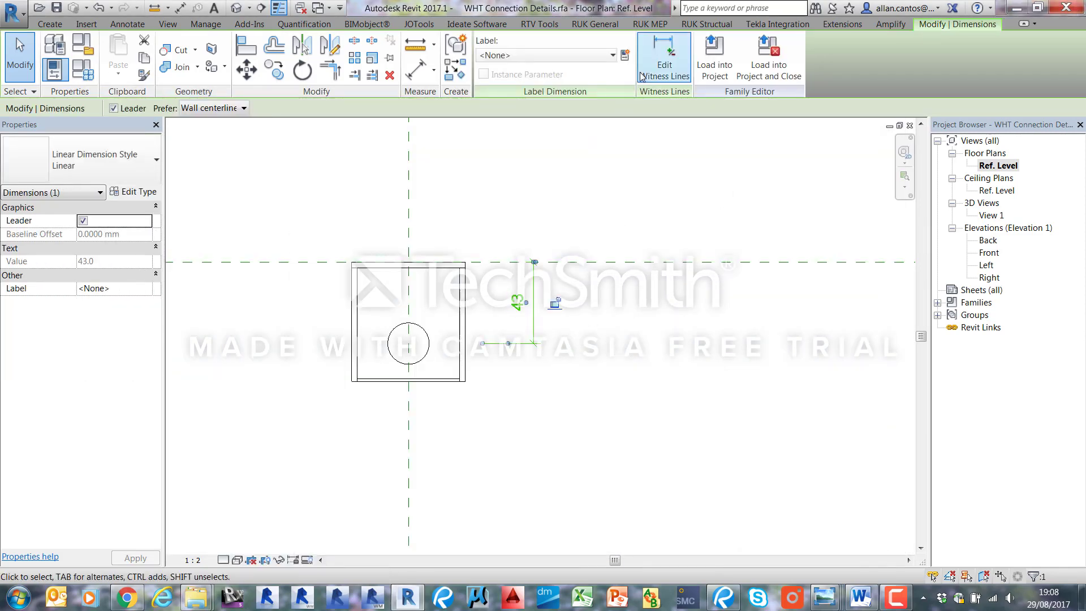
click(626, 58)
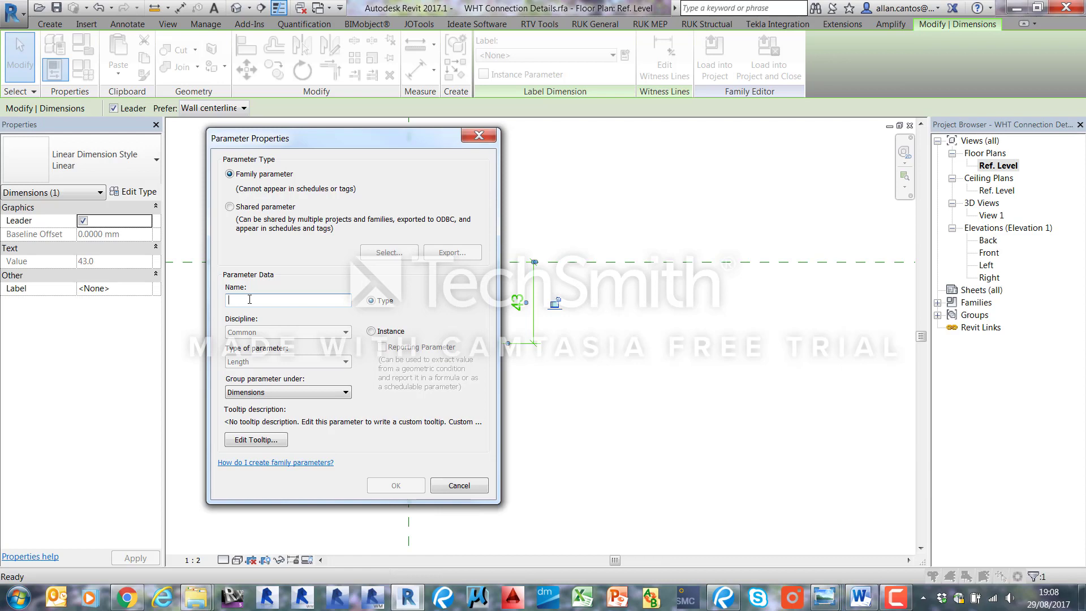
text(Bolt_L)
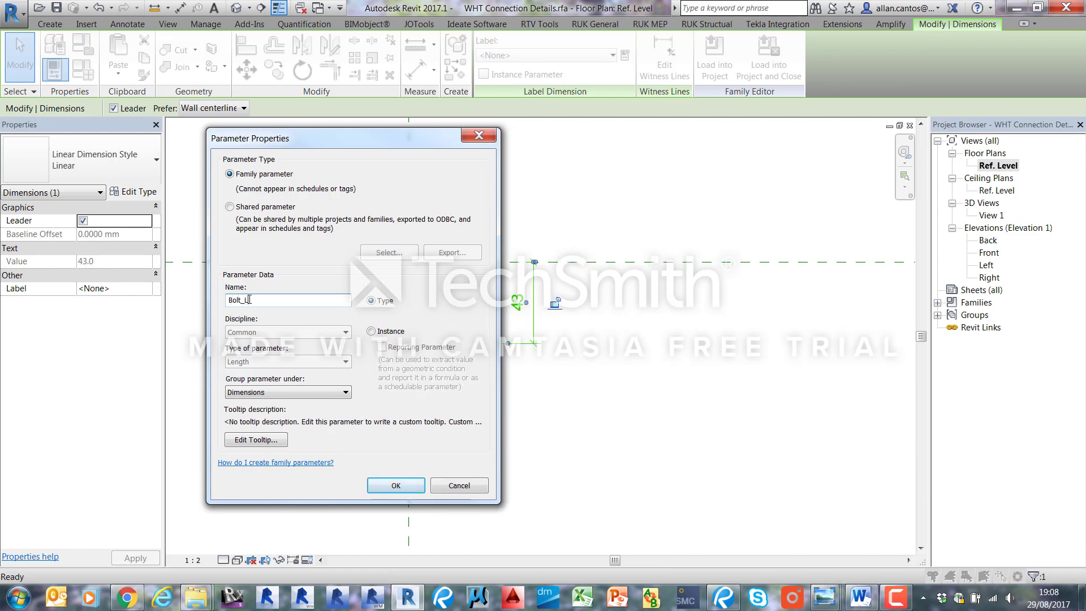
text(ocation_Distance)
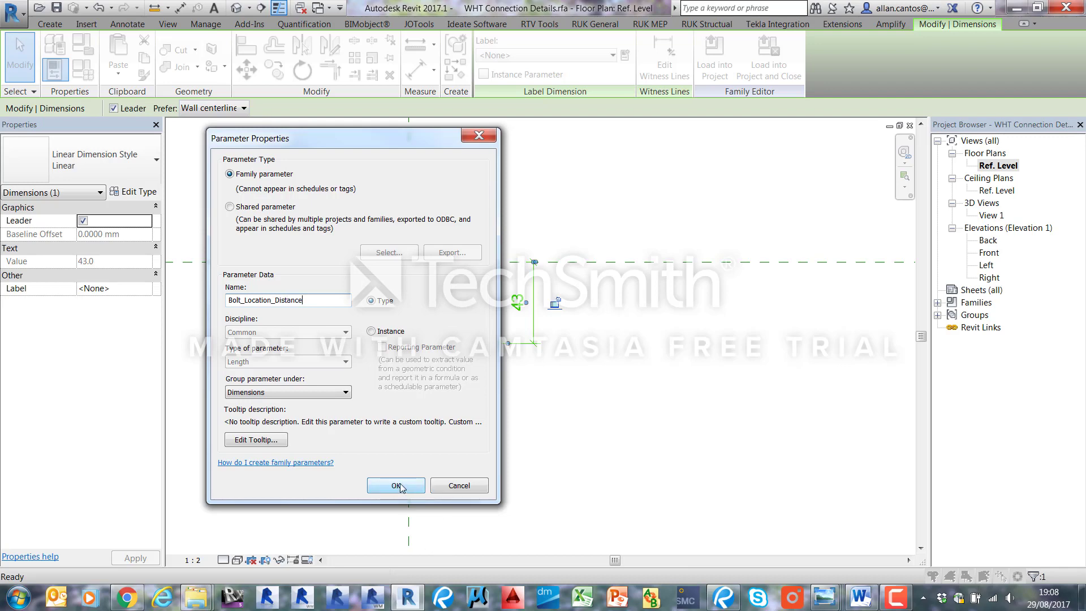
click(401, 485)
- In Family Types, move the Bolt_Location_Distance parameter below Angle_Base_Height at the end of the Dimensions group
click(86, 70)
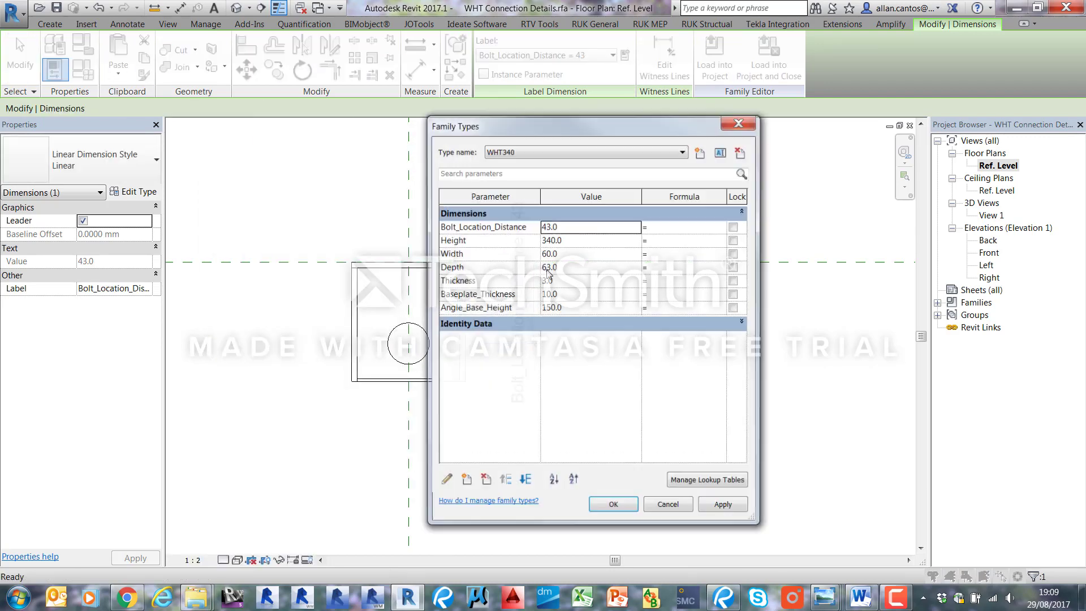
click(507, 231)
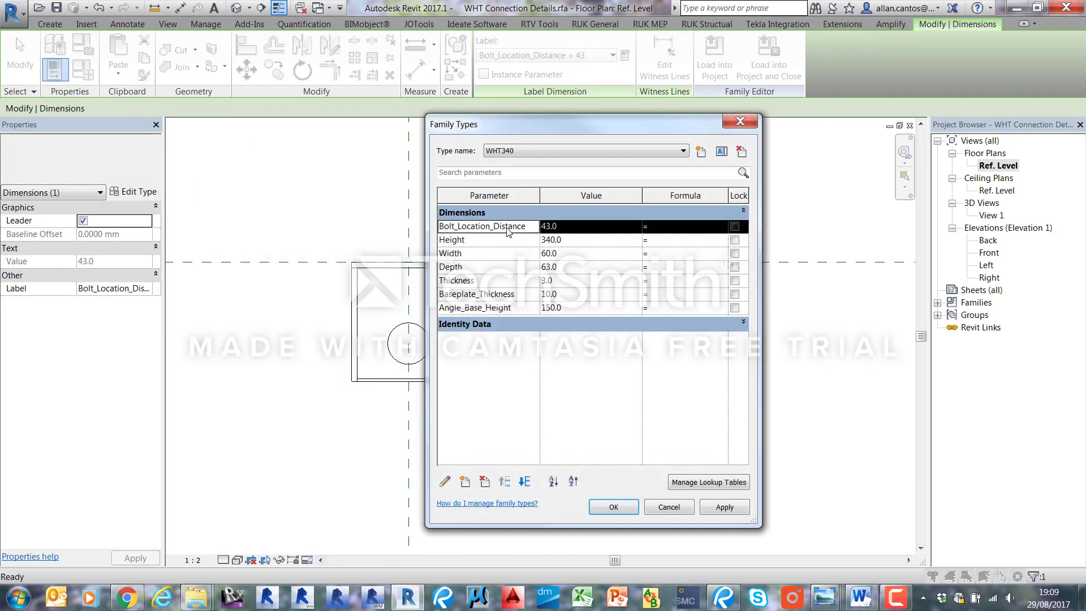
click(525, 482)
click(524, 481)
click(524, 482)
click(524, 481)
click(524, 482)
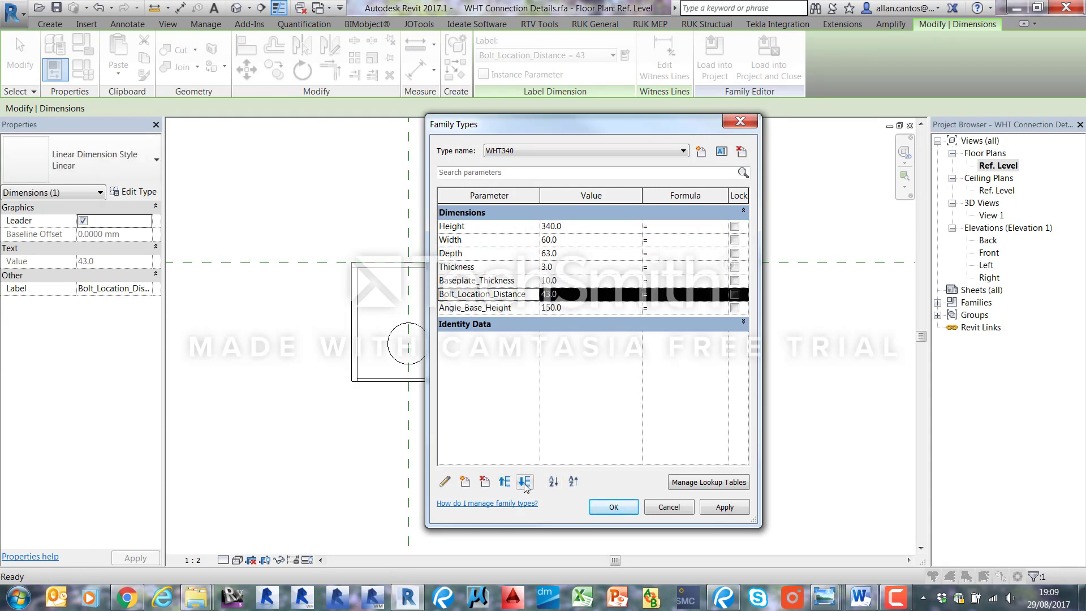
click(524, 481)
- Set Bolt_Location_Distance to 35 mm for the WHT340 type, apply it, and close the floor plan to return to the 3D view
click(572, 307)
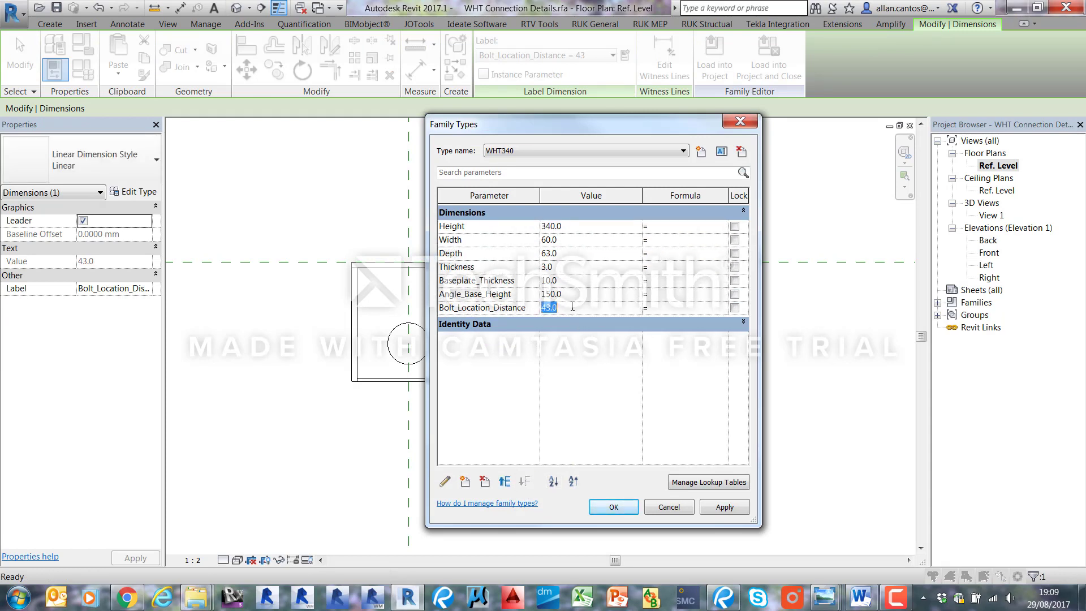
text(35)
click(724, 507)
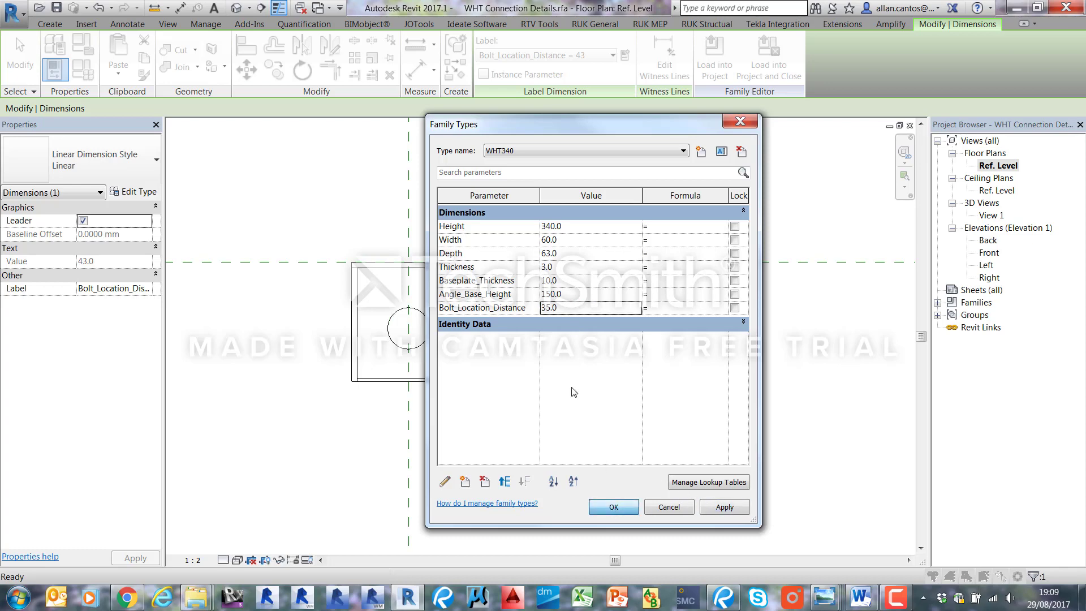
click(613, 507)
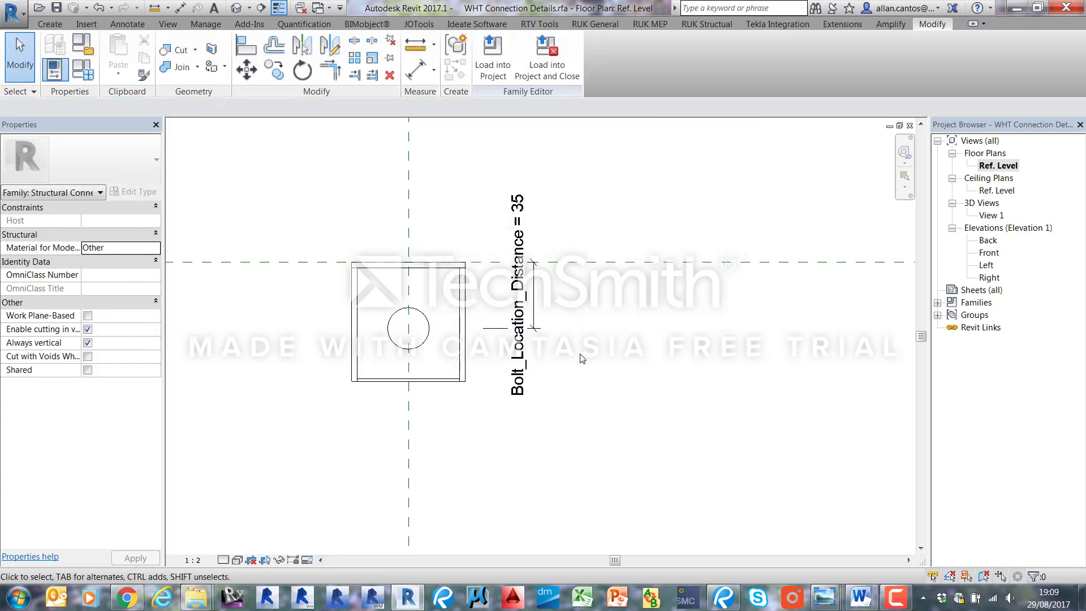
click(909, 125)
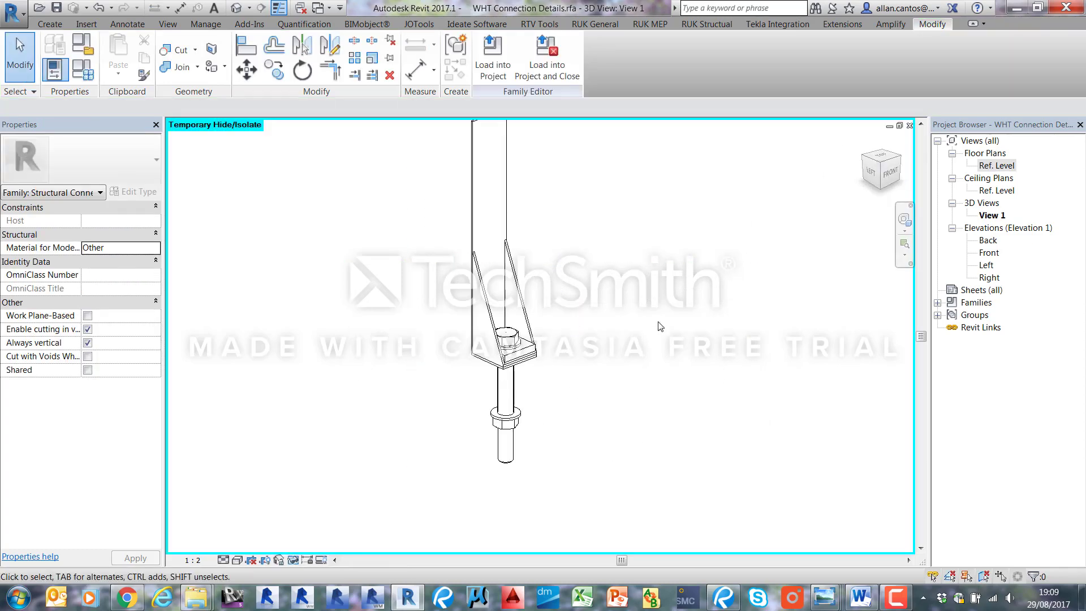
- Label the M20 bolt with a new family type parameter named Bolt_Size, grouped under Visibility
right_click(615, 259)
click(650, 378)
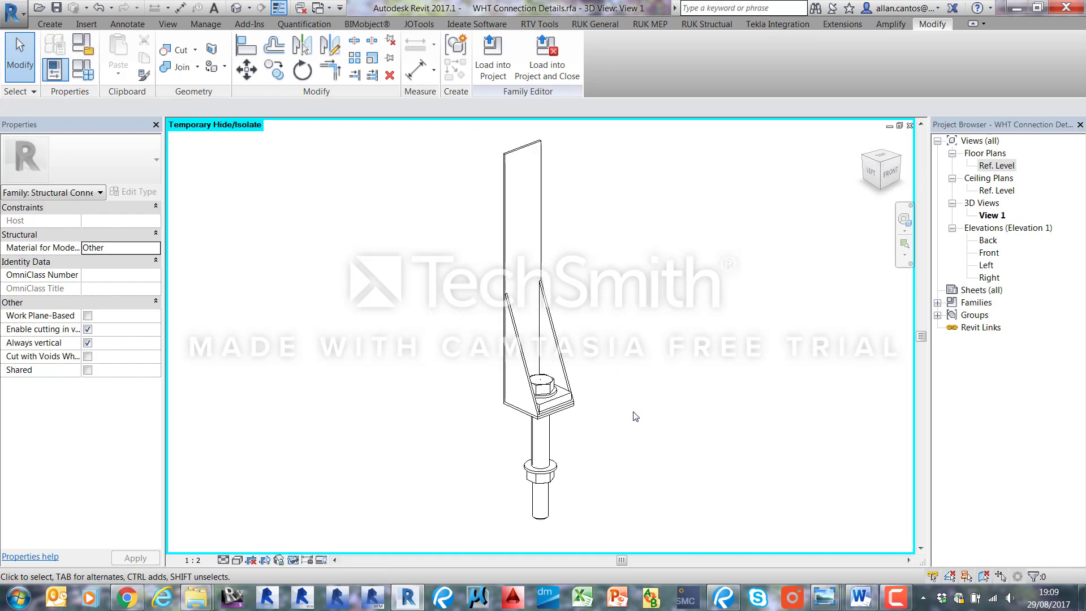
click(553, 458)
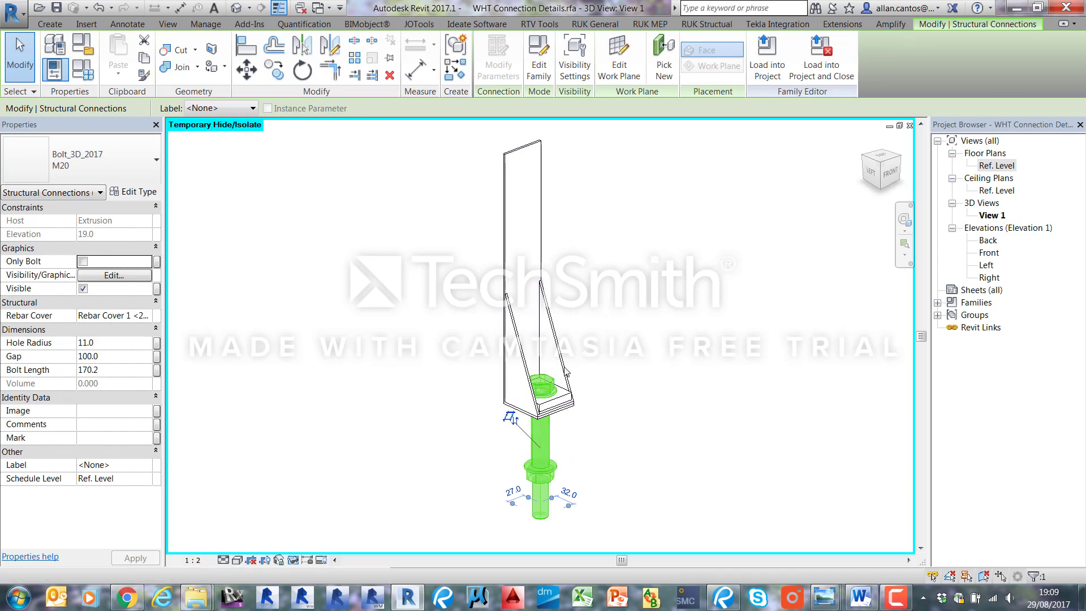
click(252, 108)
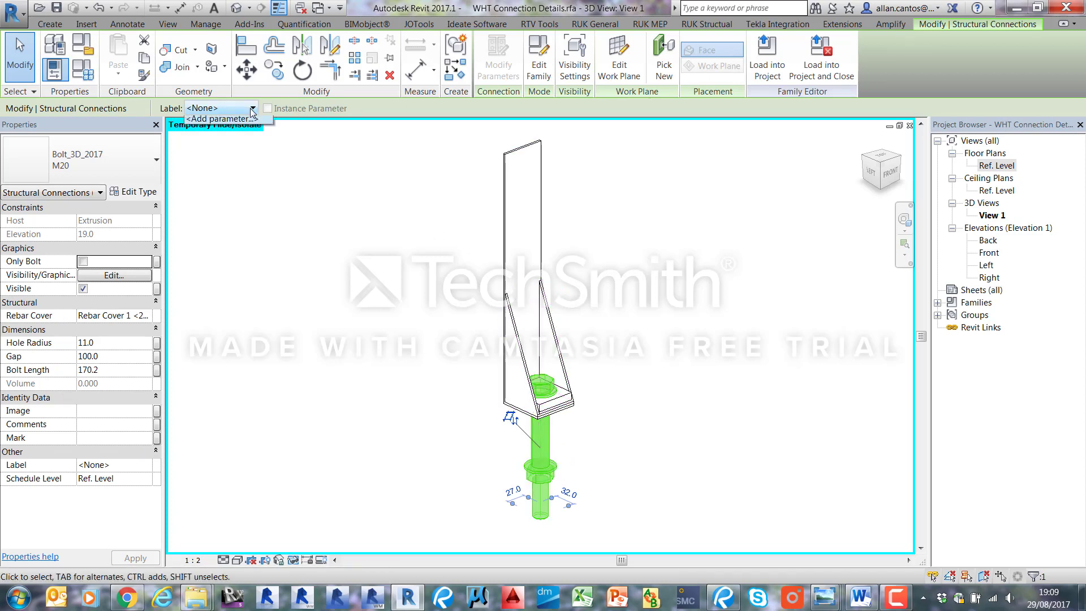
click(242, 134)
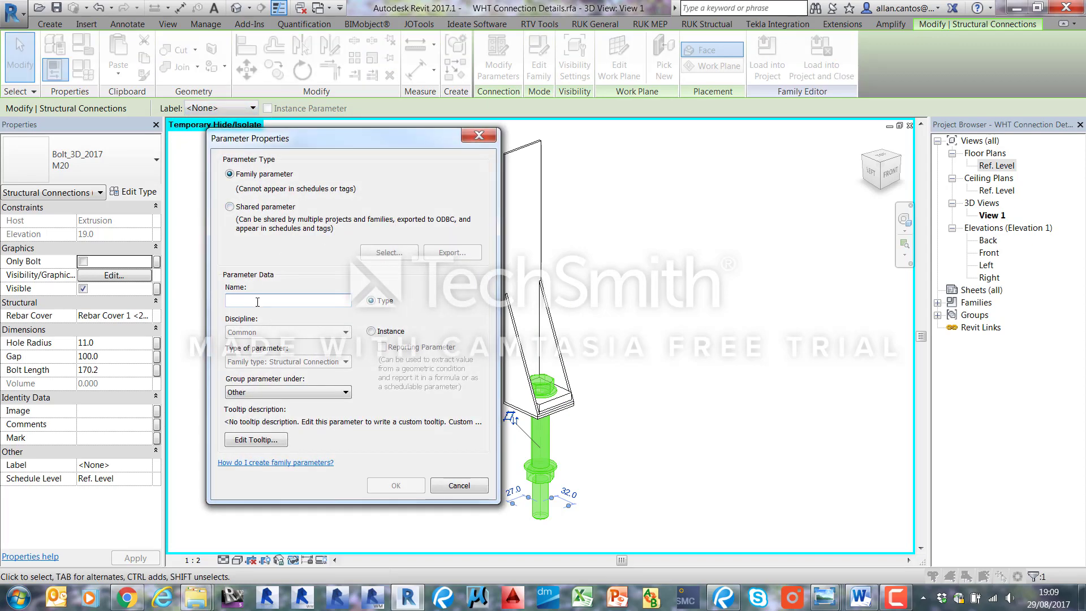
text(Bolt)
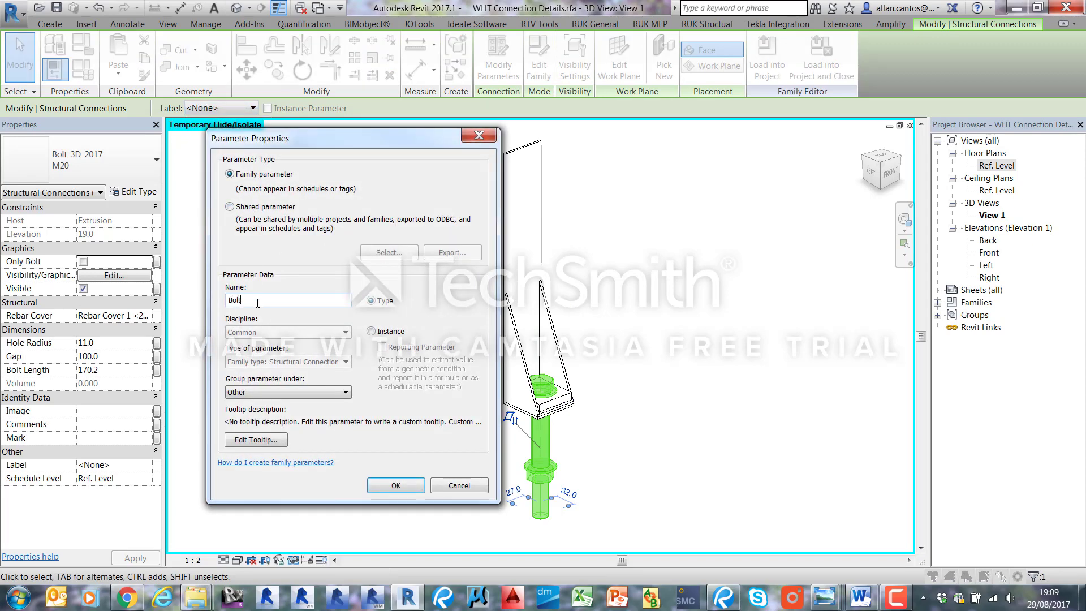
text(_Size)
click(288, 393)
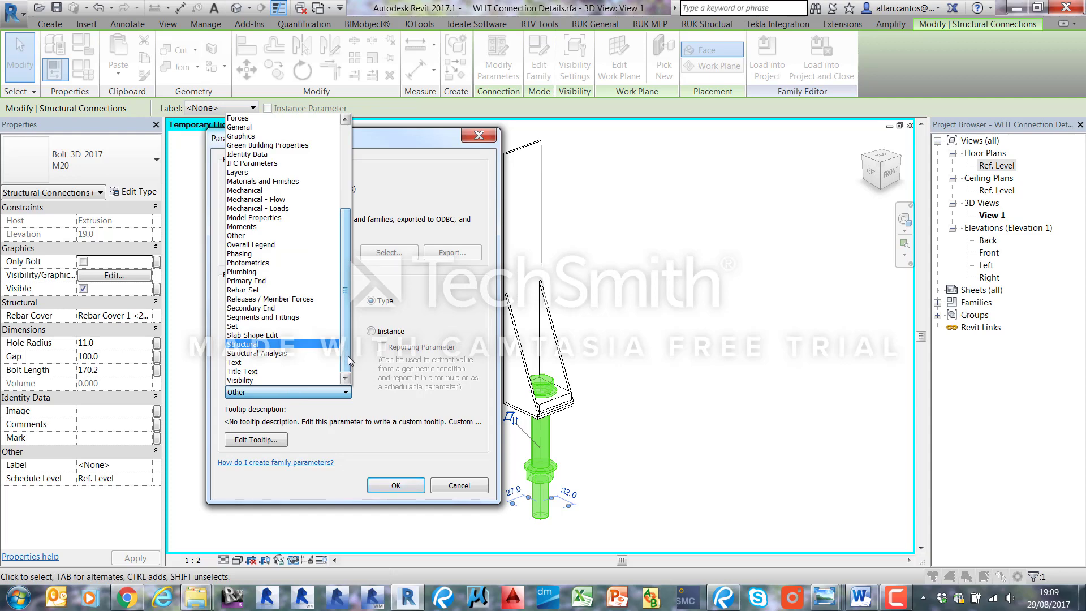
click(247, 380)
click(393, 488)
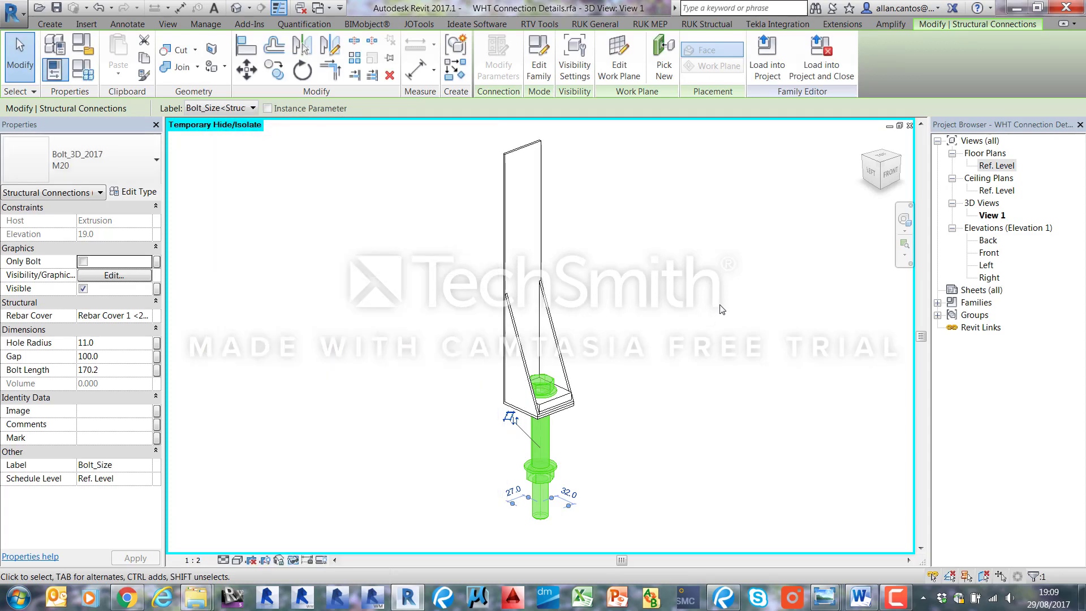
click(694, 318)
- Check the hole diameters in Blog_023-005.PNG and set Bolt_Size of family type WHT340 to Bolt_3D_2017 : M16
click(89, 76)
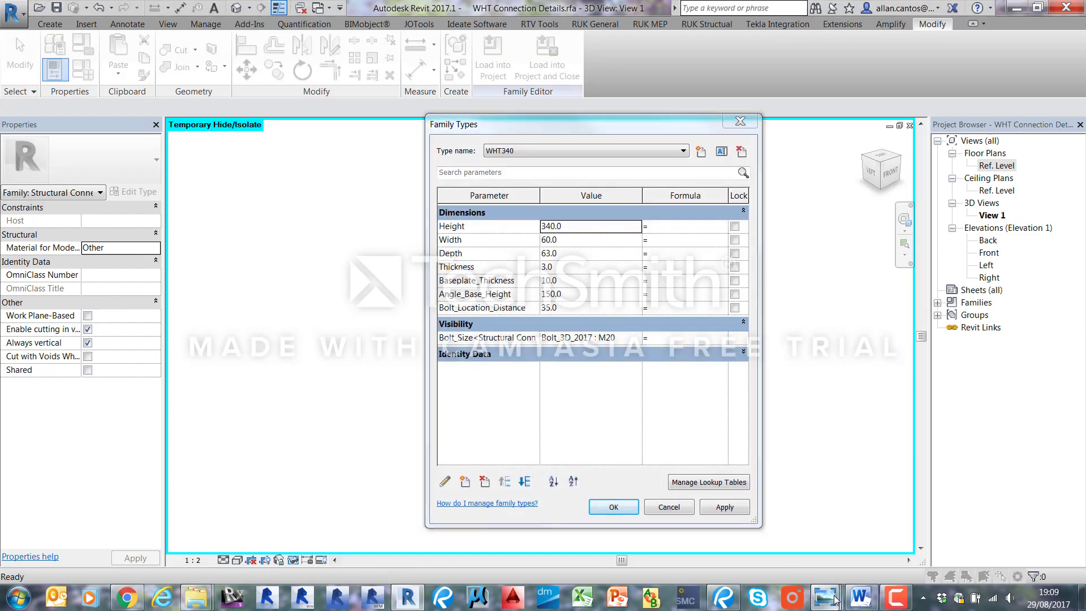
mouse_move(823, 598)
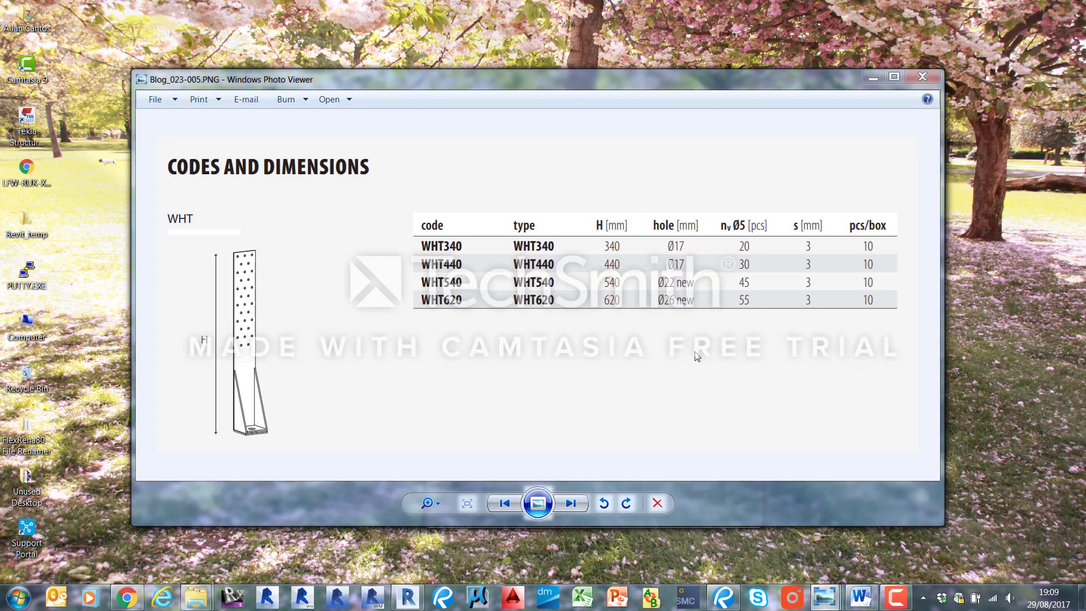
click(824, 539)
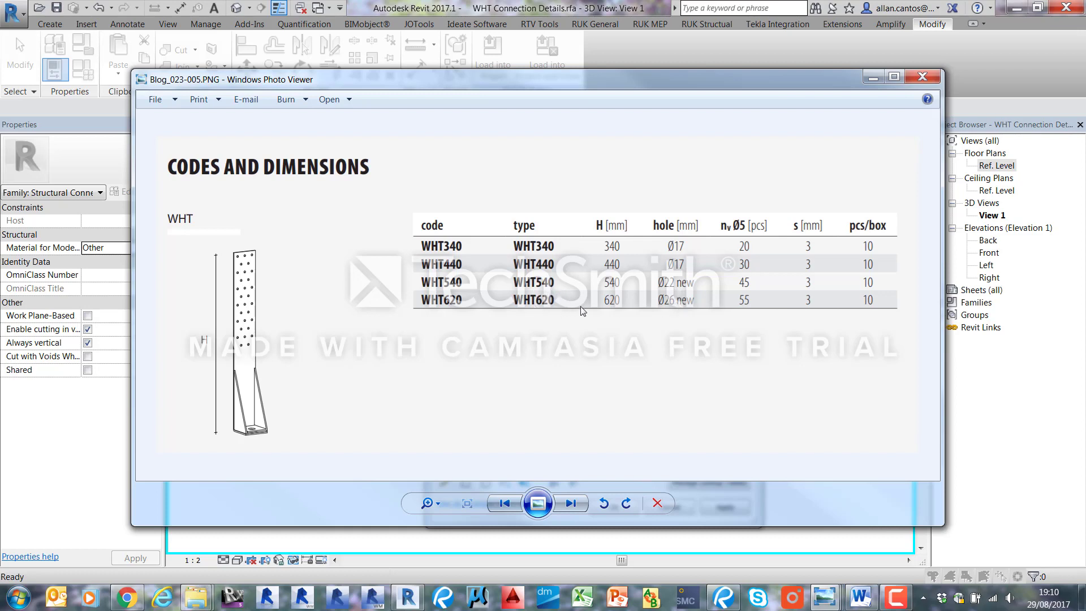
click(872, 79)
click(633, 343)
click(635, 338)
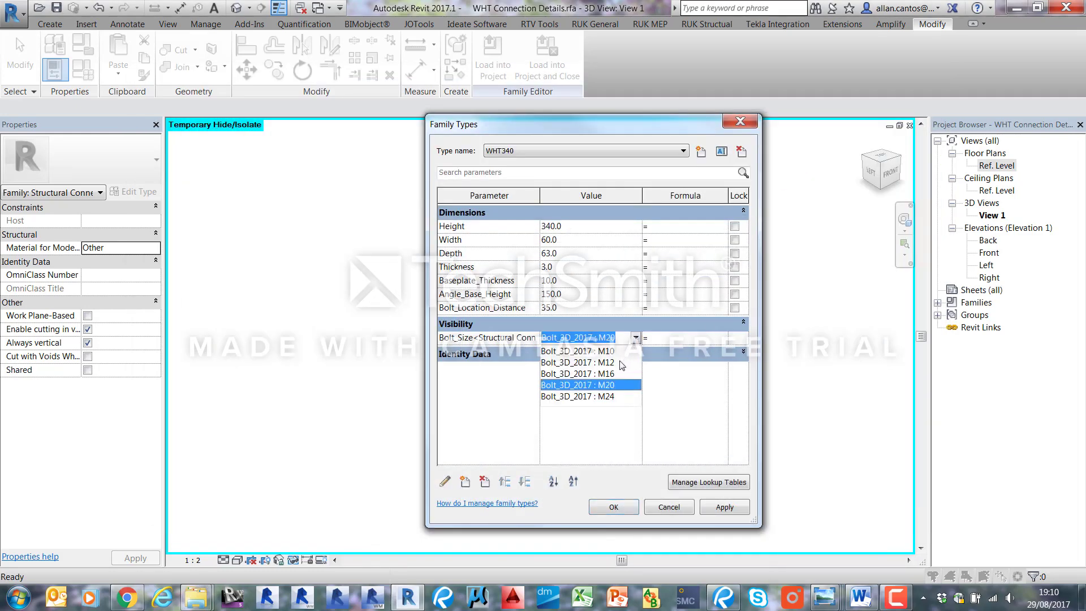
click(611, 374)
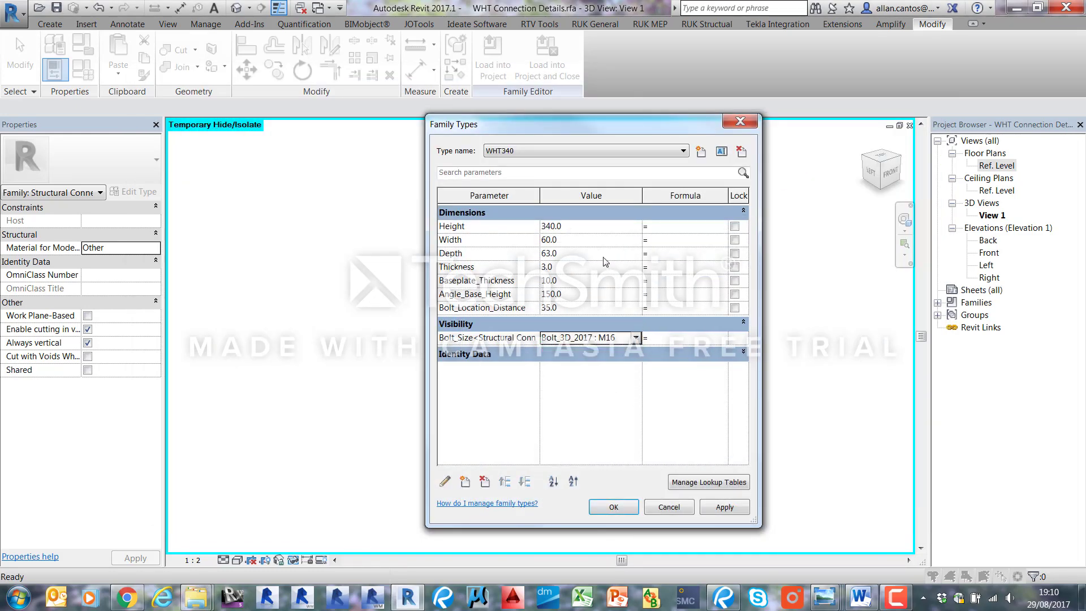
click(725, 507)
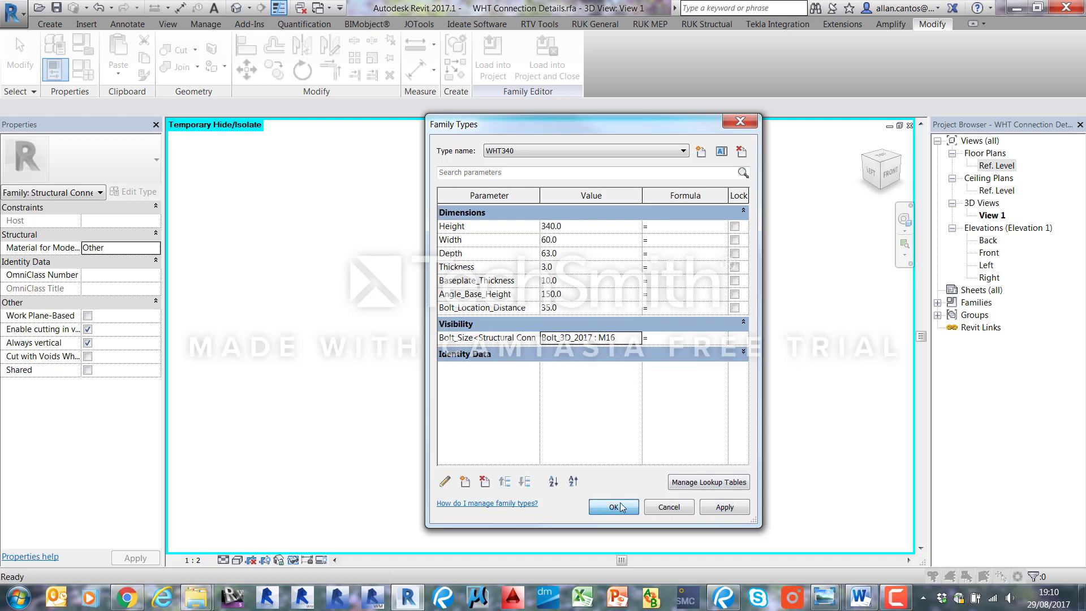
click(614, 507)
- Inspect the resized bolt in 3D, open the Front elevation and set its detail level to Fine
scroll(620, 345, down, 2)
shift+middle_drag(620, 345, 738, 285)
right_click(622, 268)
click(676, 390)
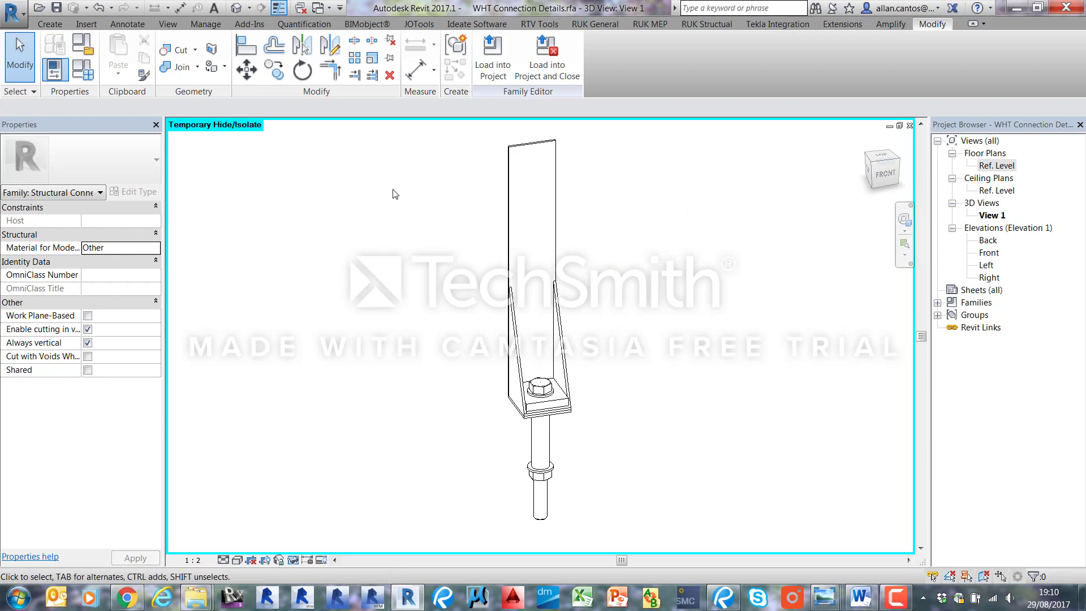
double_click(989, 252)
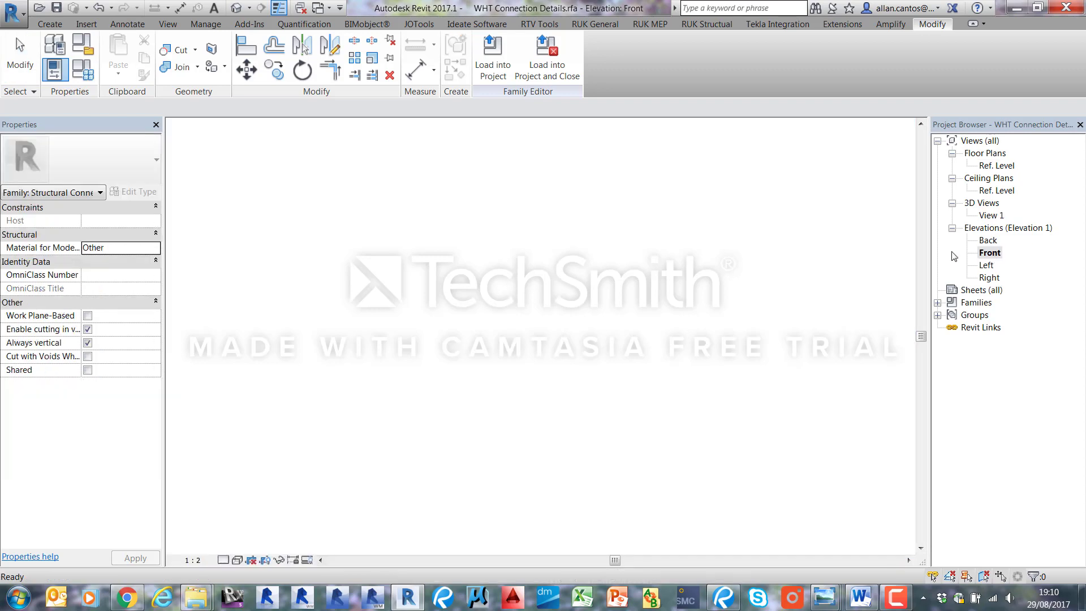
scroll(520, 396, down, 3)
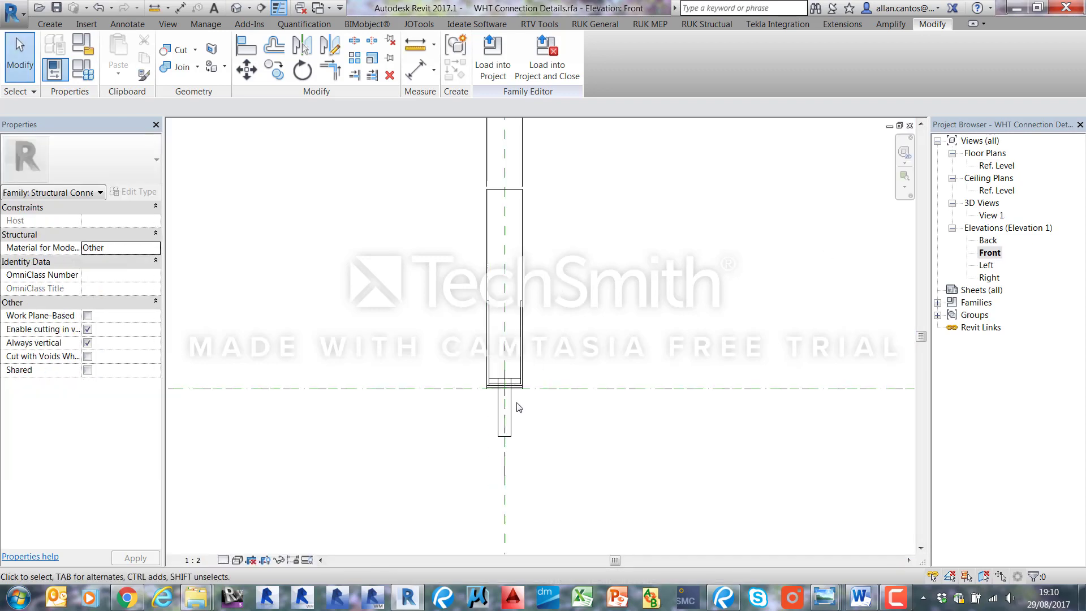
click(223, 559)
click(235, 546)
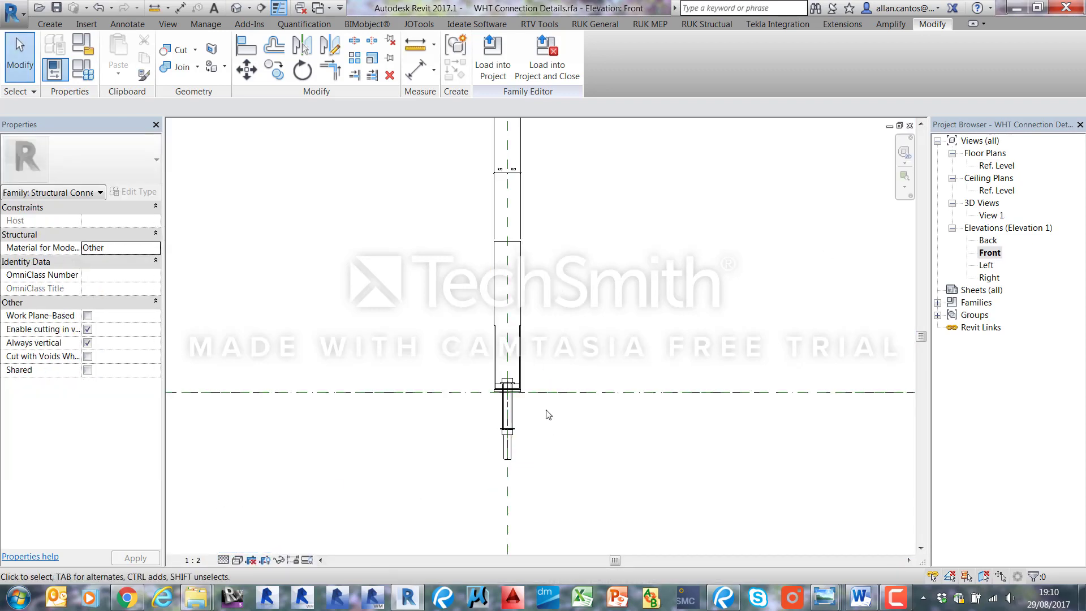
- Look up the bracket's flange hole diameter and hole spacing in the geometry sheet Blog_023-052.PNG
scroll(533, 311, up, 3)
scroll(481, 334, up, 3)
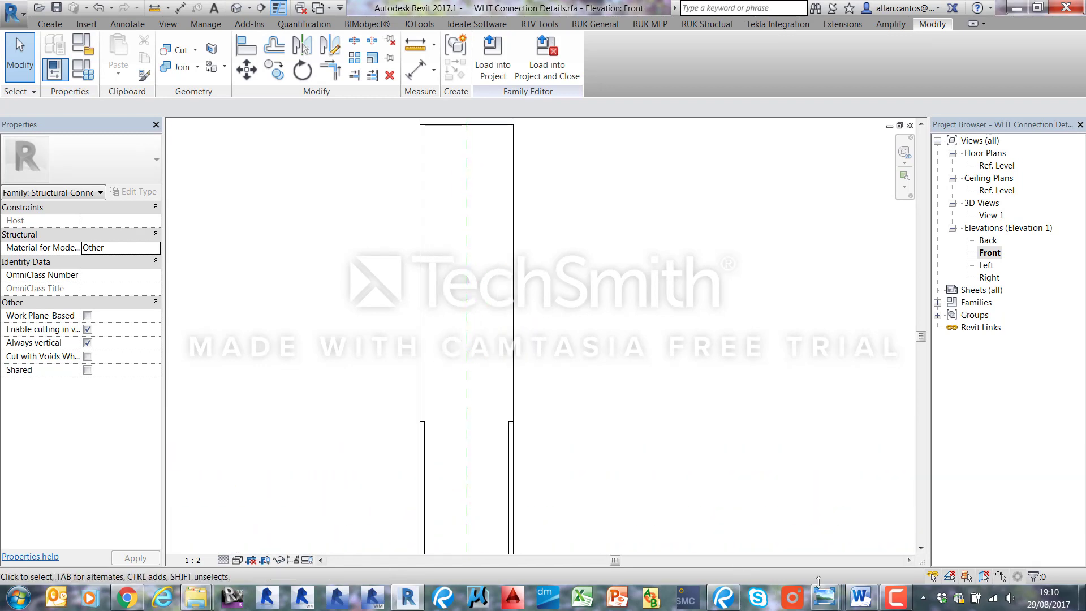
mouse_move(827, 601)
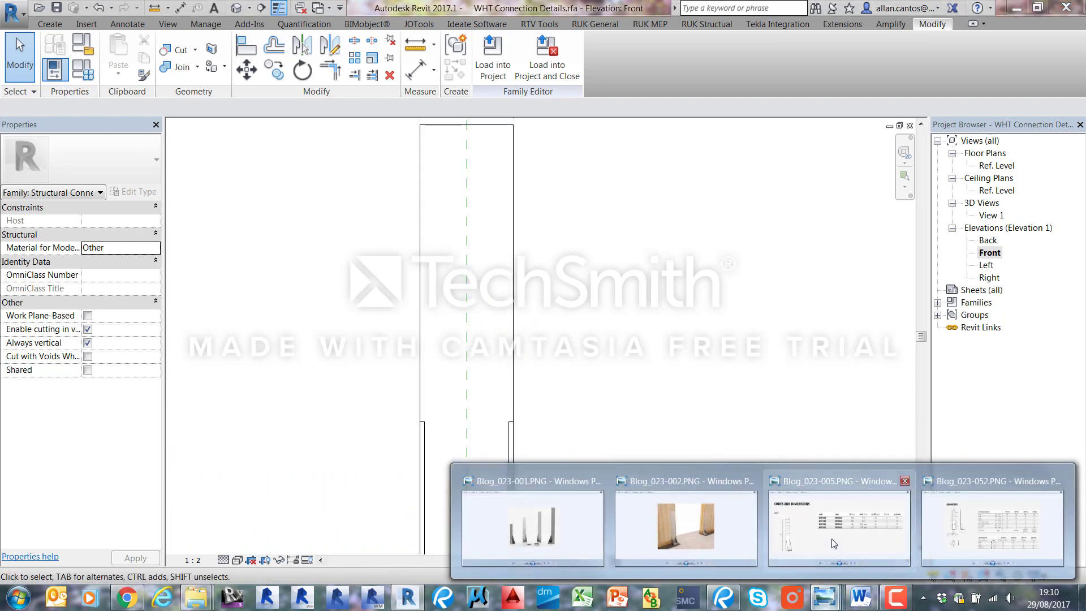
click(969, 522)
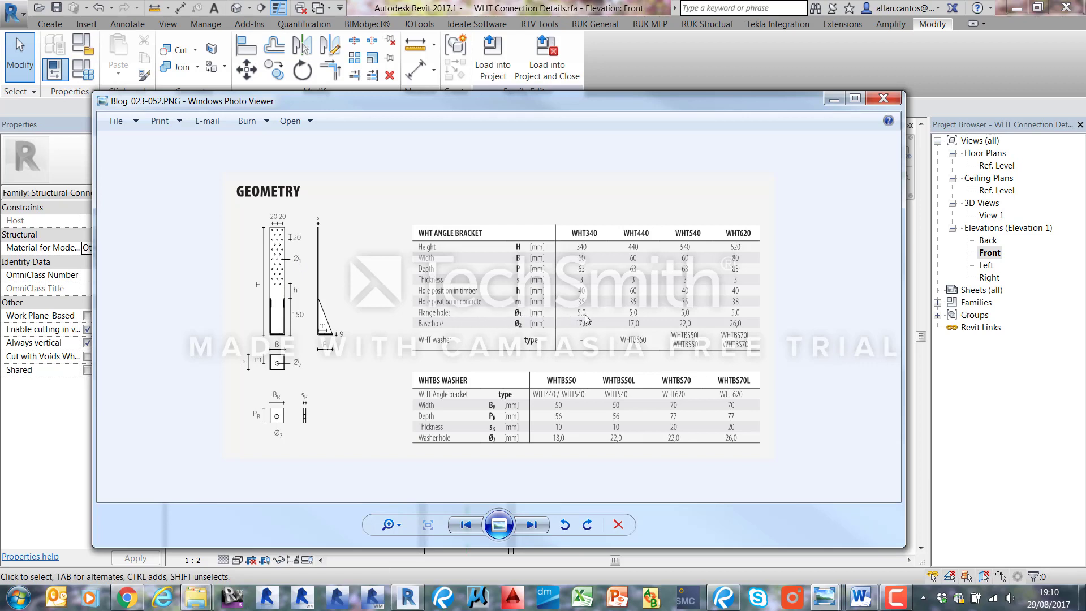
click(833, 102)
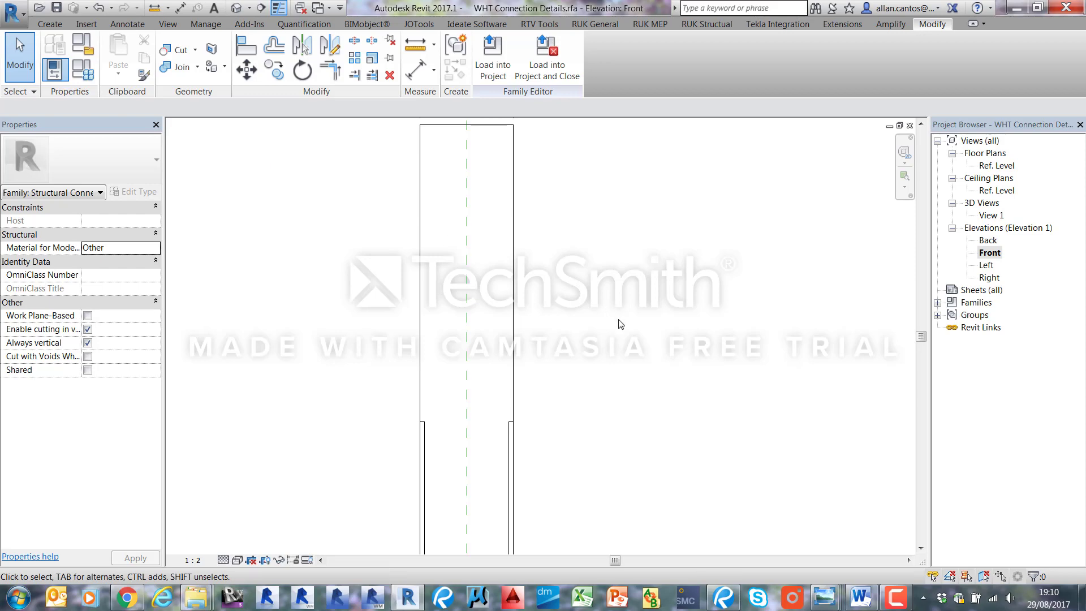
- Open Circular_Void_2017.rfa, load it into the WHT Connection Details family and close it, leaving component placement without placing an instance
click(17, 22)
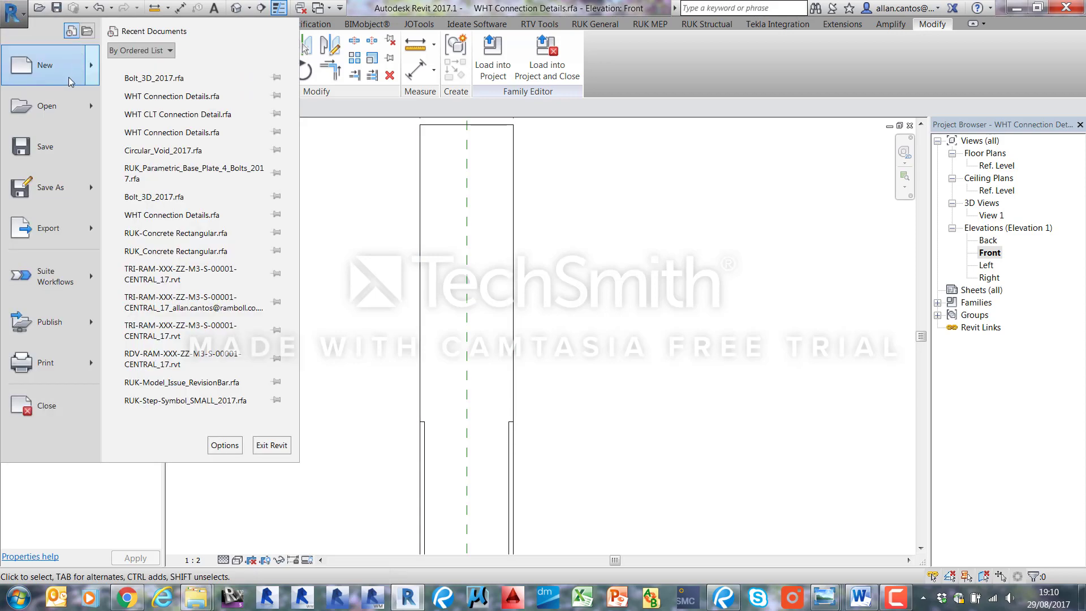
click(54, 108)
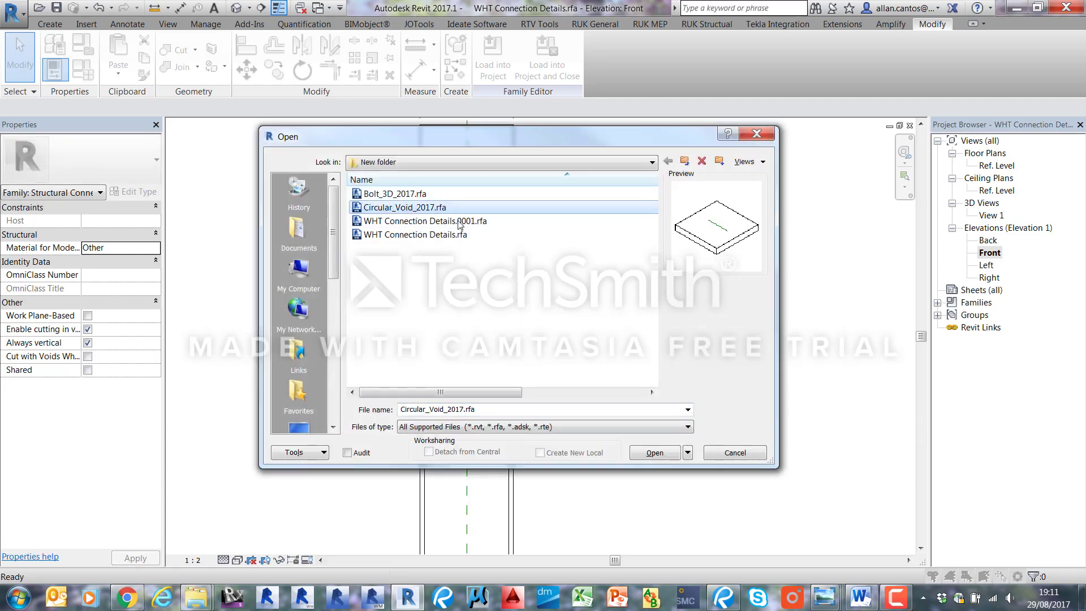
click(388, 196)
click(385, 208)
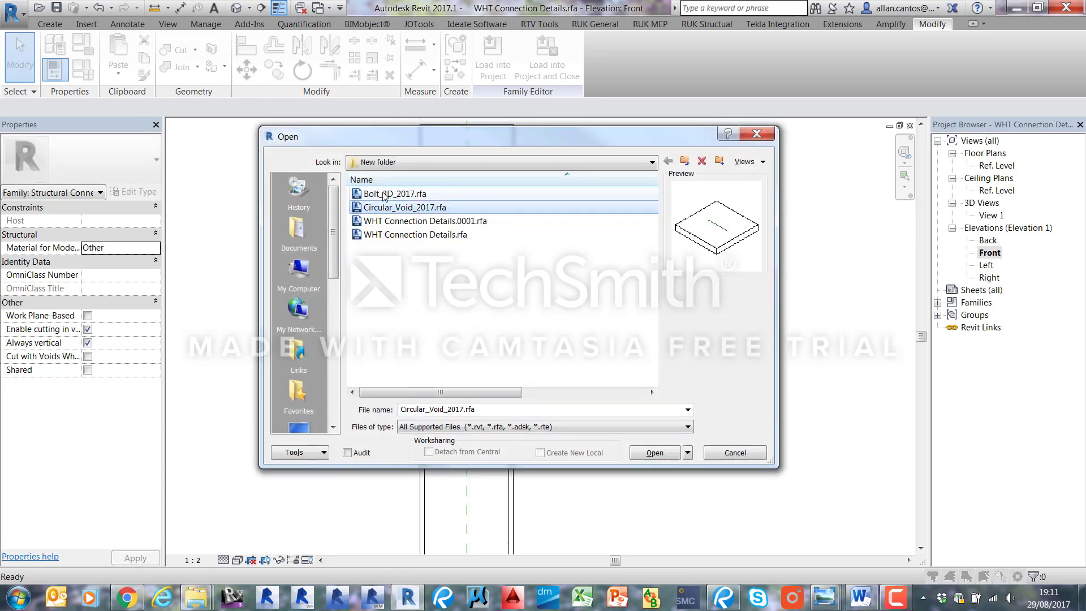
click(387, 196)
click(388, 203)
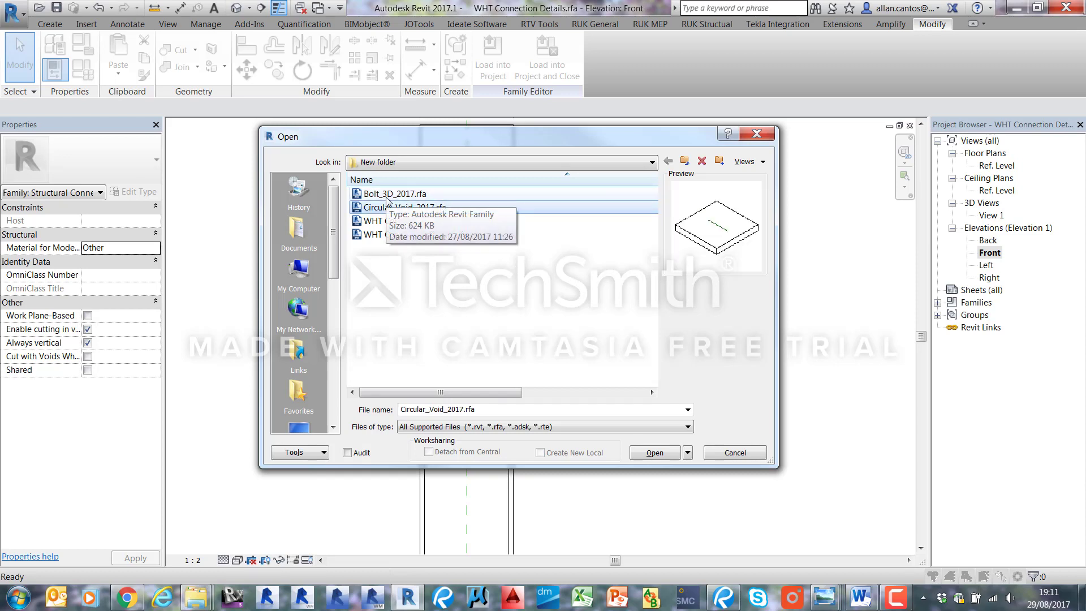
click(655, 454)
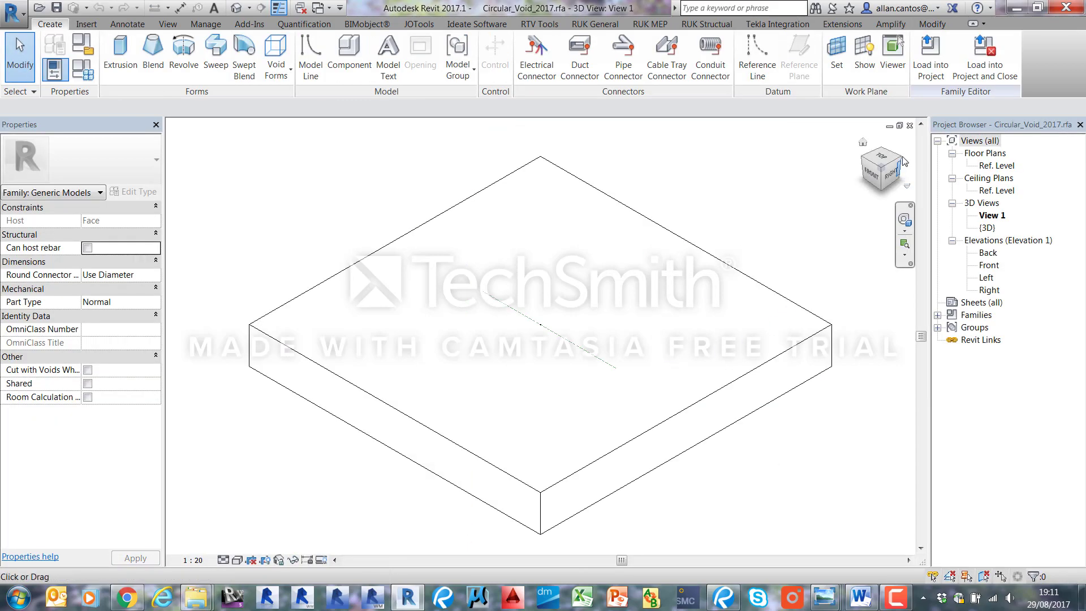
click(984, 70)
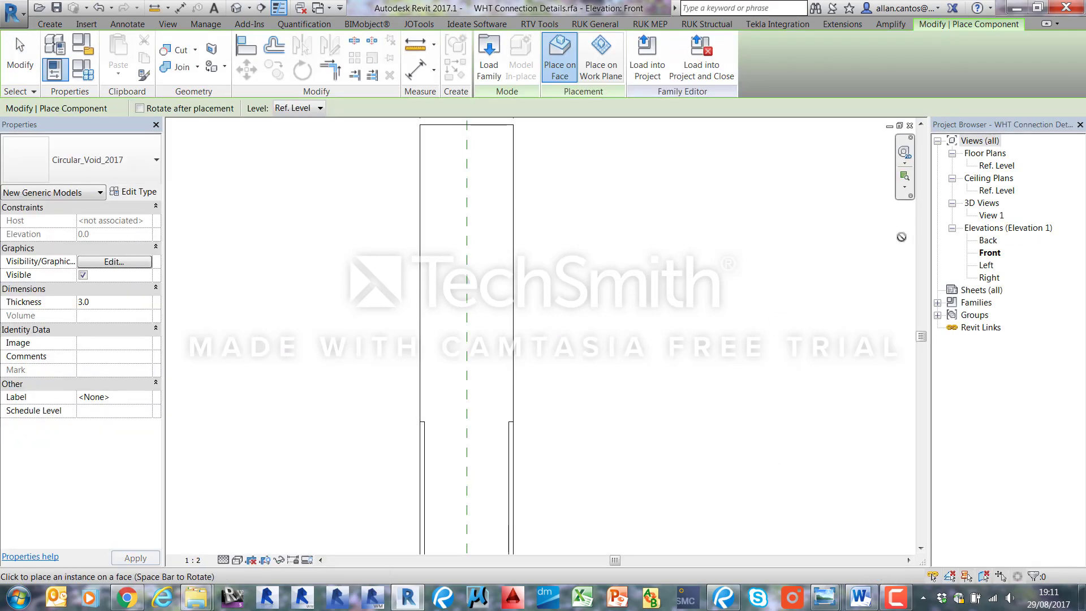
click(20, 57)
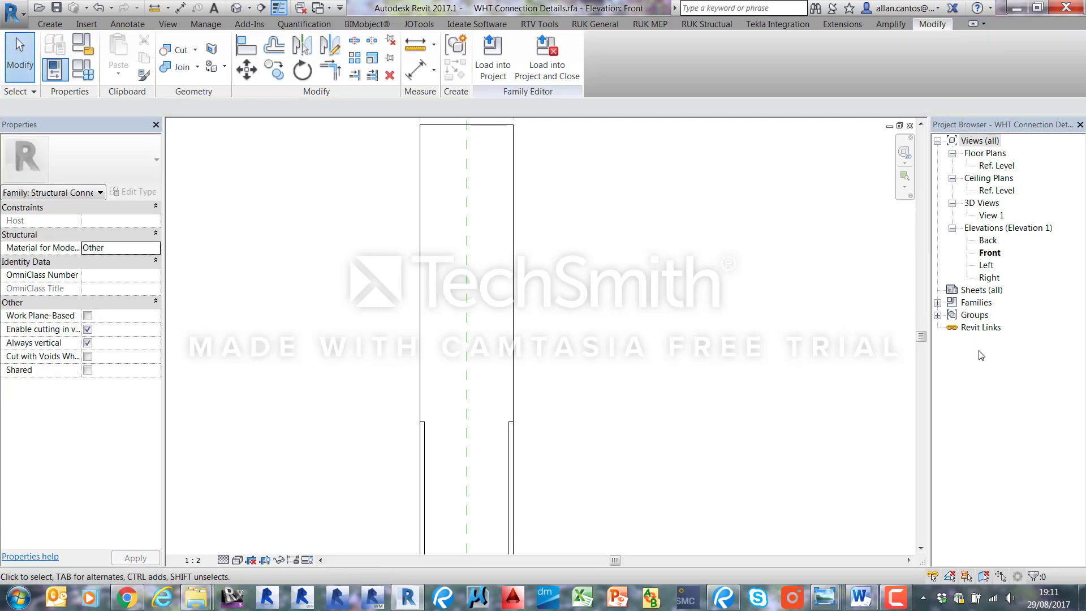
- Place a Circular_Void_2017 instance from the Generic Models families on the front plate, about 15 mm left of the centre plane
click(938, 303)
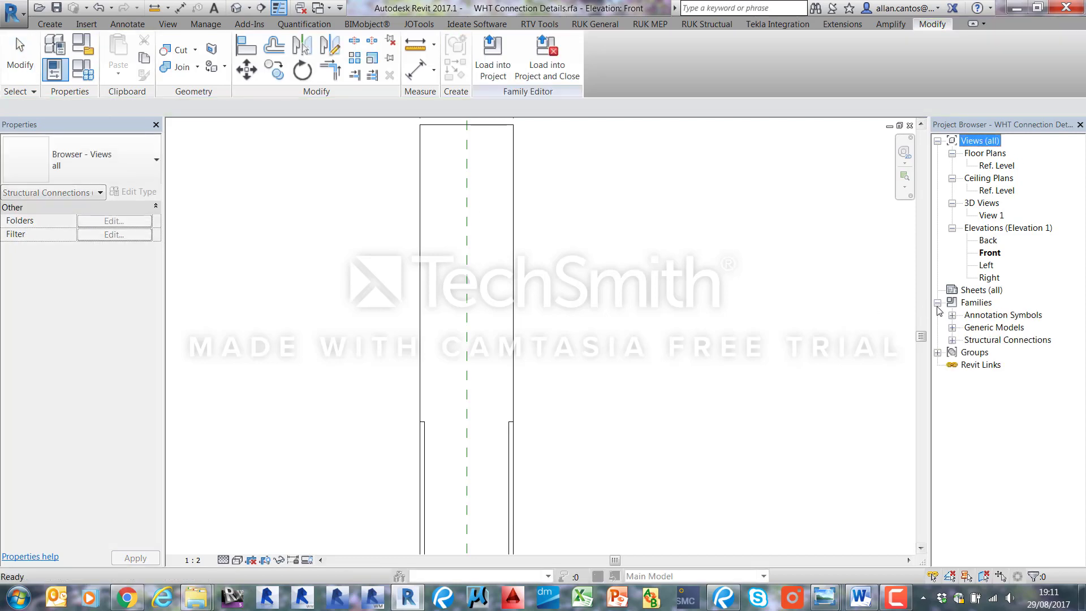
click(952, 339)
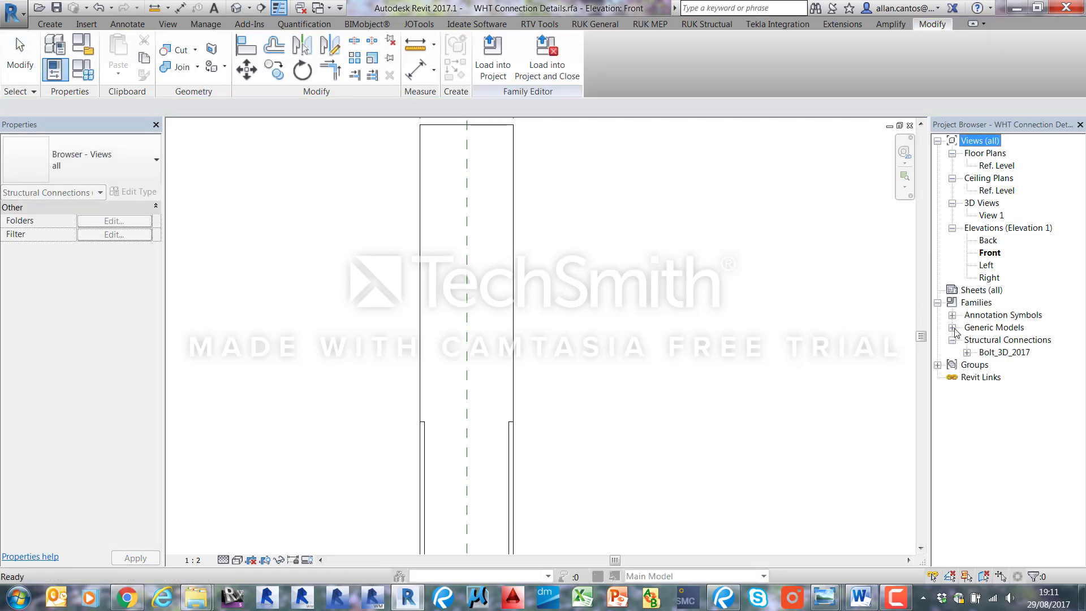
click(953, 327)
click(967, 340)
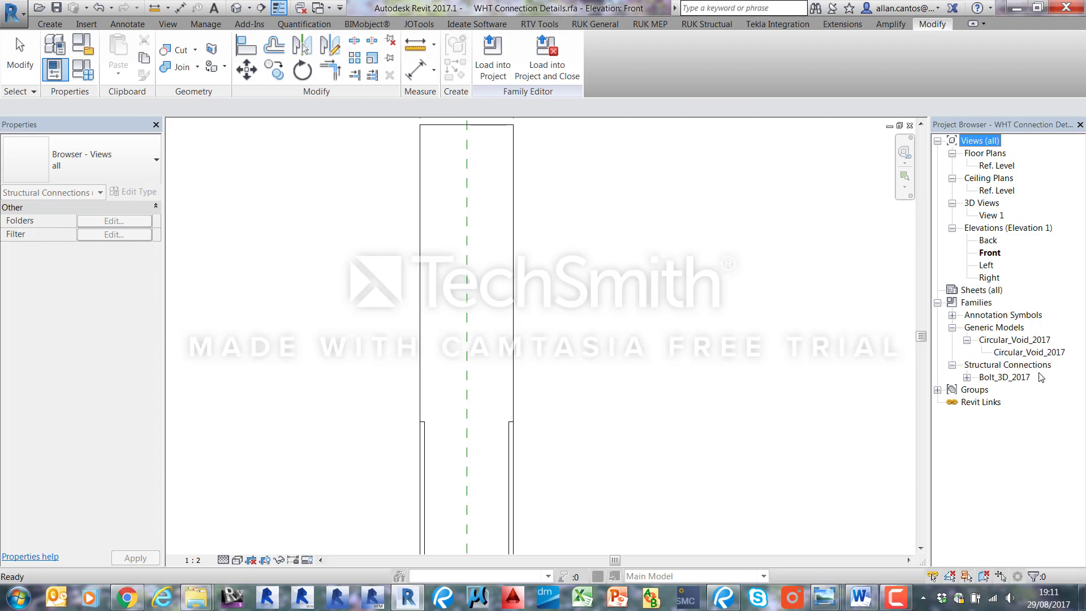
drag(1035, 354, 442, 383)
click(443, 369)
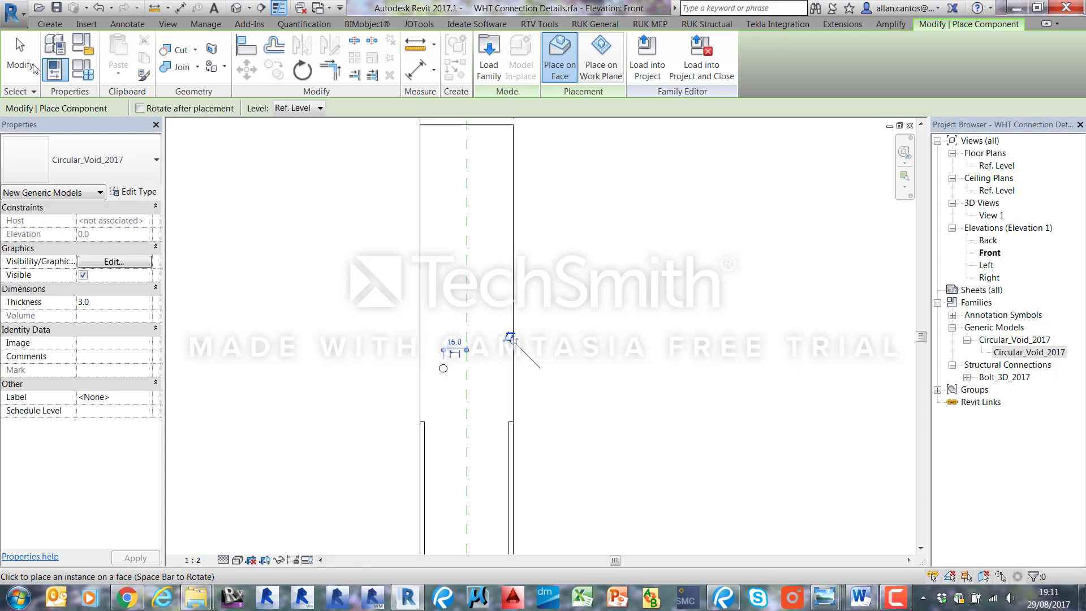
key(Escape)
key(Escape)
- Place a second Circular_Void_2017 right of the centre plane, slightly higher than the first and about 15 mm from the right gusset's inner edge
drag(1014, 356, 490, 346)
click(485, 344)
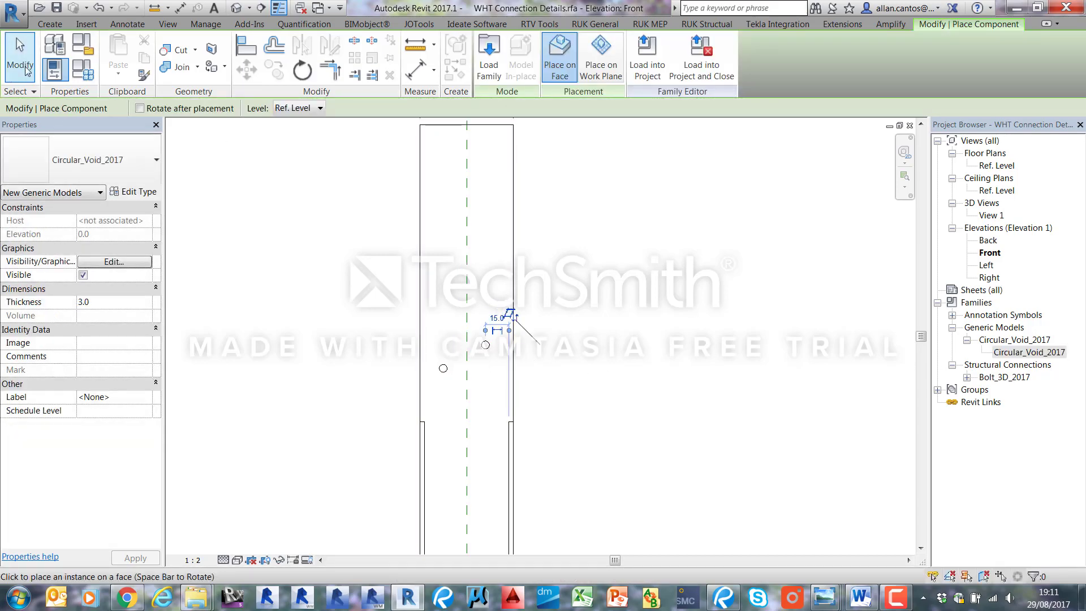
click(29, 74)
- Dimension the horizontal distance from the Center (Left/Right) plane to each of the two circular holes, placing both dimensions in line above them
scroll(474, 364, up, 3)
click(496, 335)
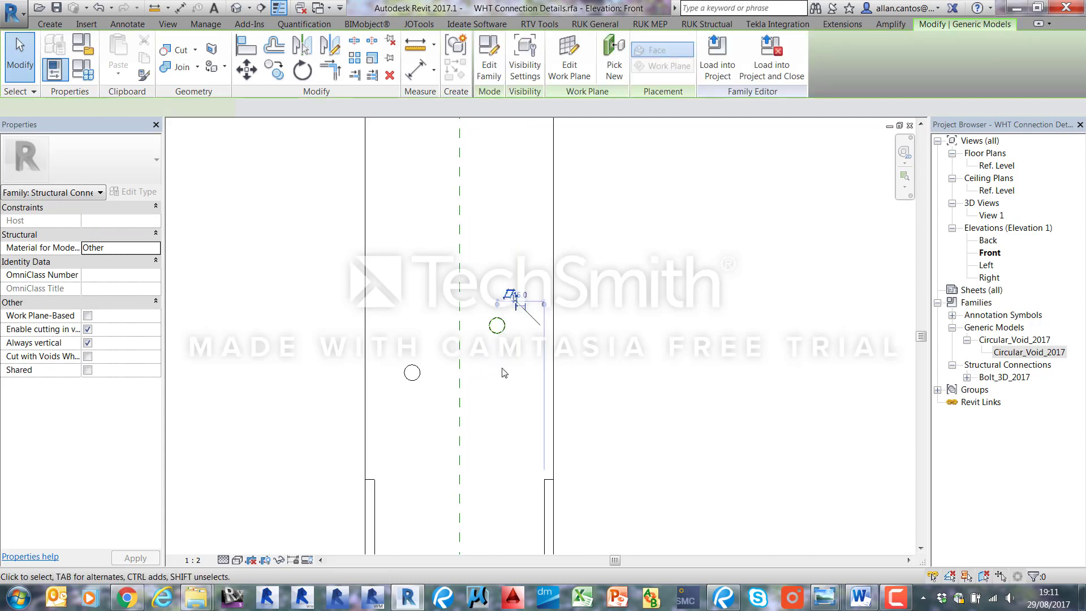
key(d)
key(i)
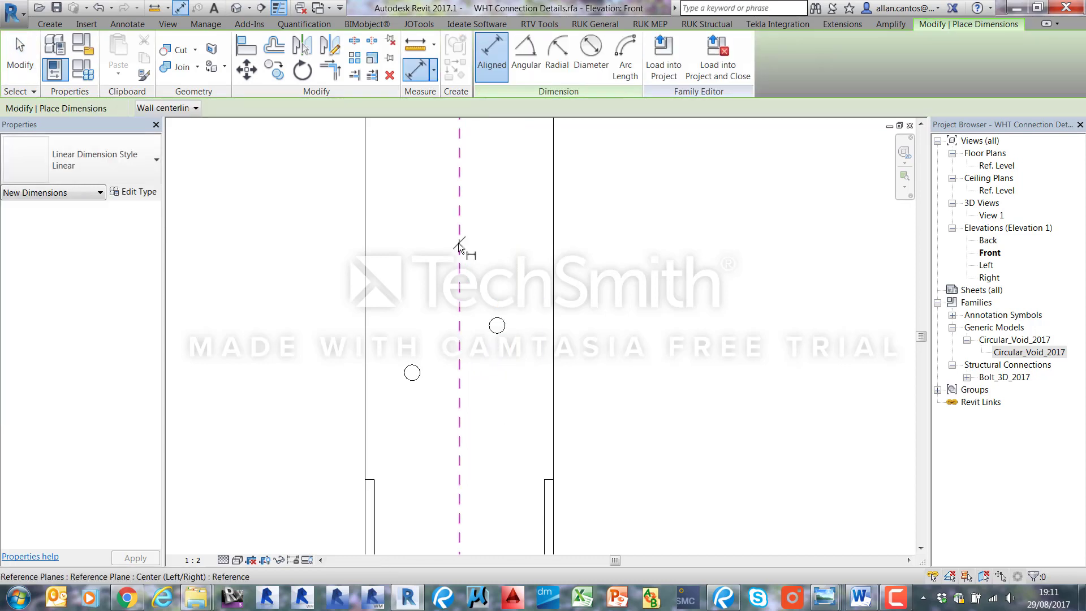
click(459, 242)
click(496, 320)
click(497, 258)
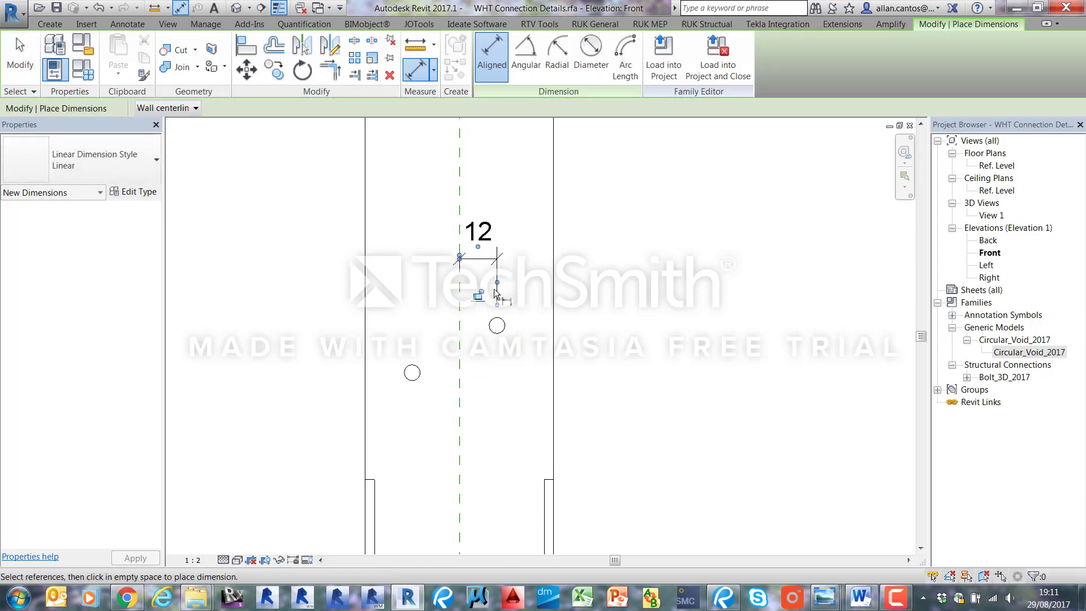
click(459, 283)
click(412, 371)
click(418, 259)
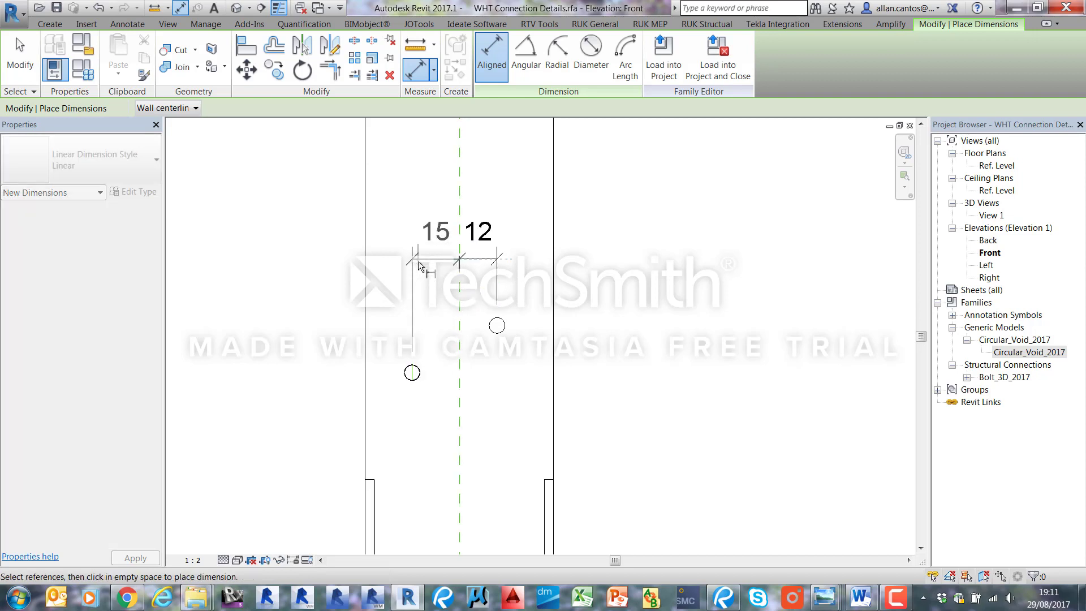
click(20, 50)
- Draw a horizontal reference plane across the front plate just below the two holes, about 169 mm above the Ref. Level
scroll(385, 287, down, 3)
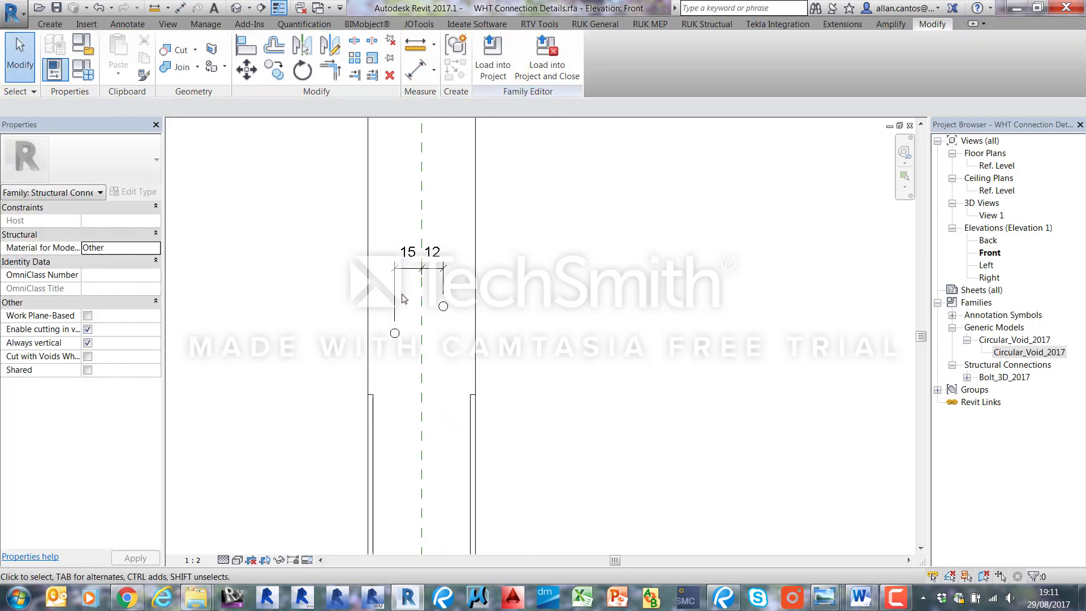
click(55, 23)
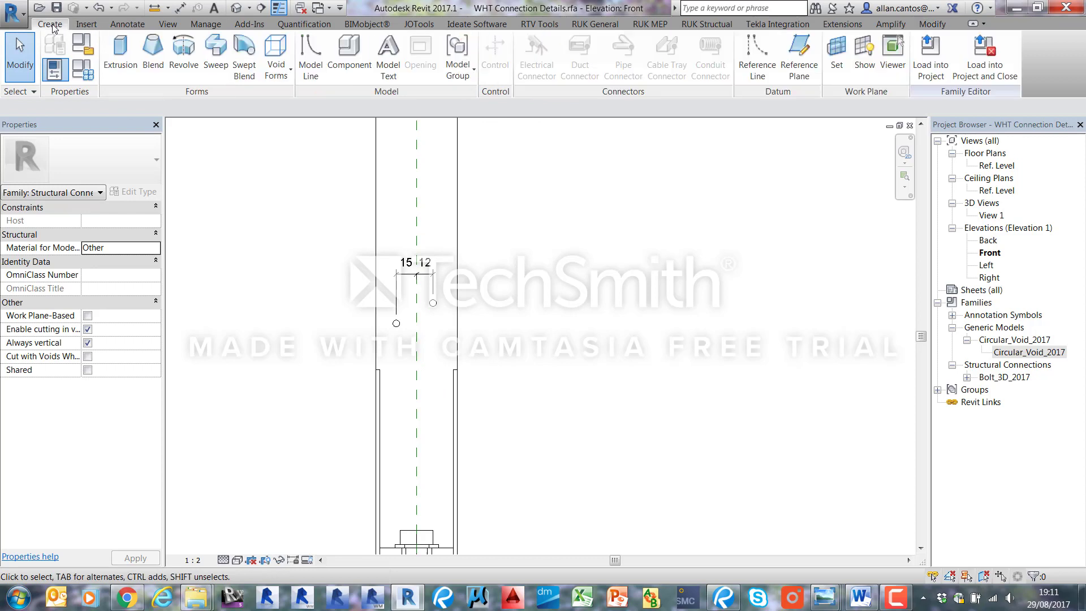
click(800, 60)
click(587, 343)
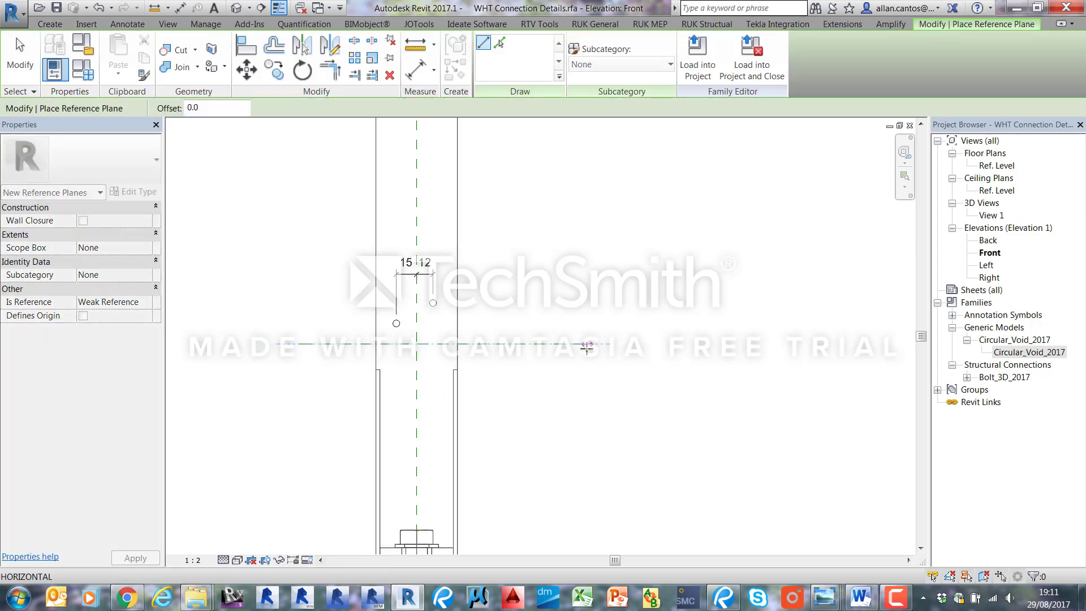
click(21, 55)
- Add an aligned vertical dimension between the Ref. Level and the new horizontal reference plane, to the right of the bracket
scroll(424, 187, down, 2)
click(416, 69)
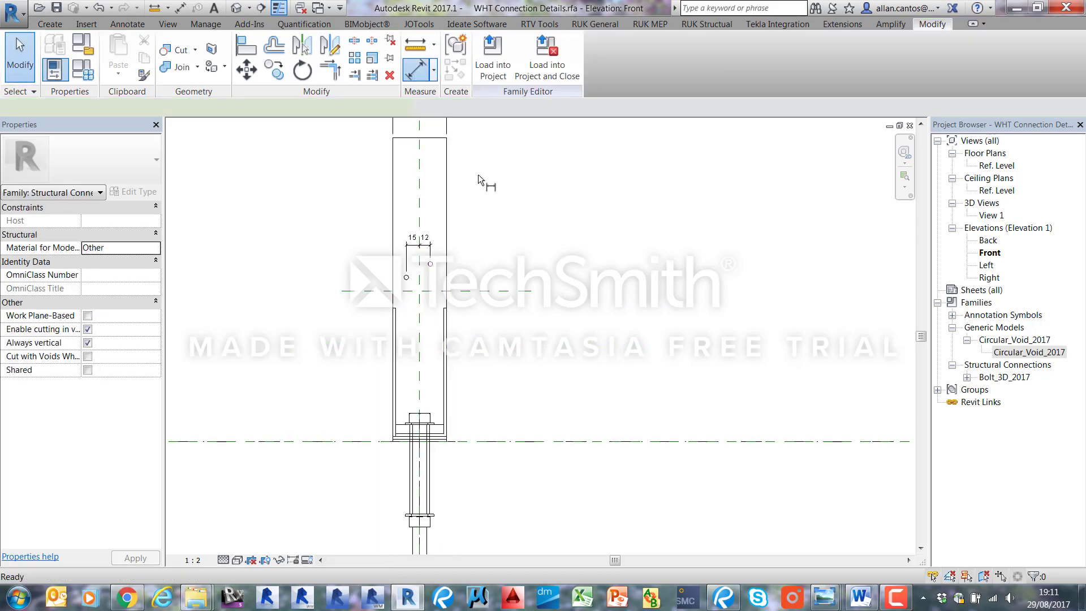
click(504, 290)
click(491, 293)
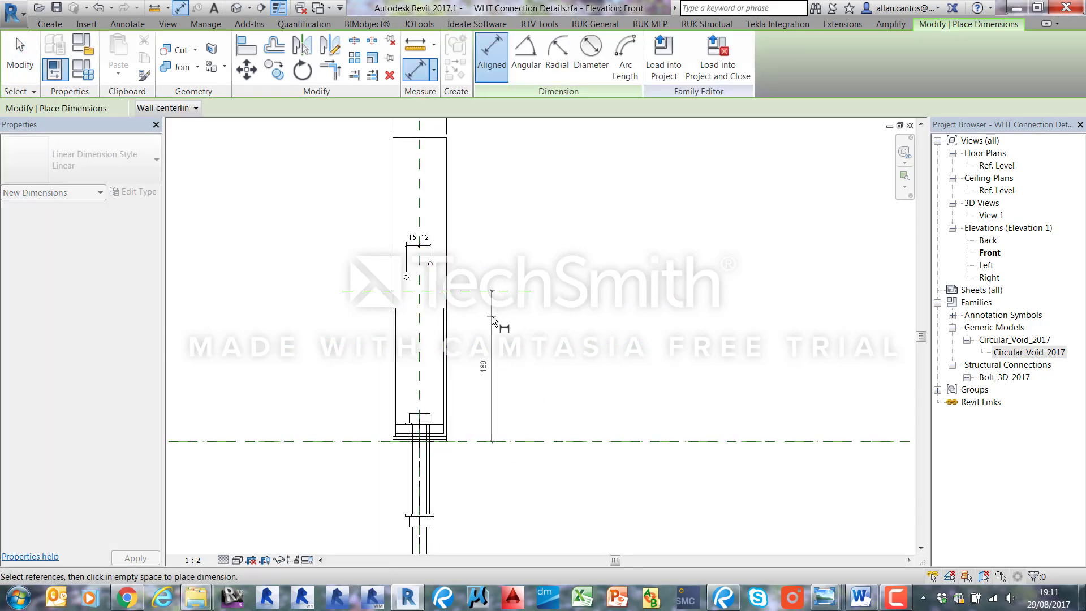
key(Escape)
key(Escape)
scroll(477, 290, up, 1)
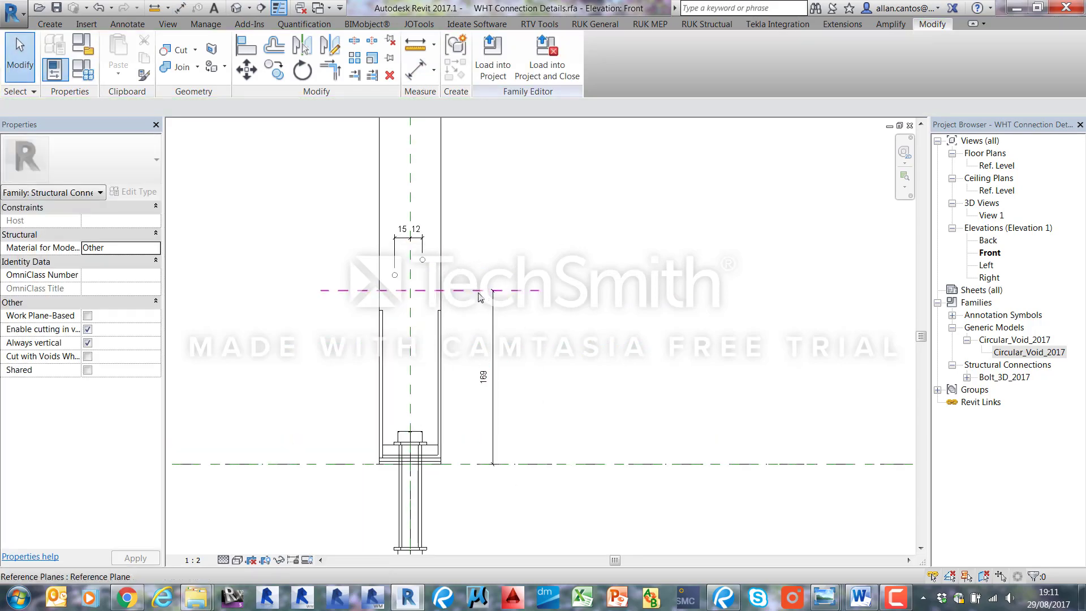
- Label the reference plane's vertical dimension with a new family type parameter named First_Holes_Level_Offset, grouped under Dimensions
click(492, 299)
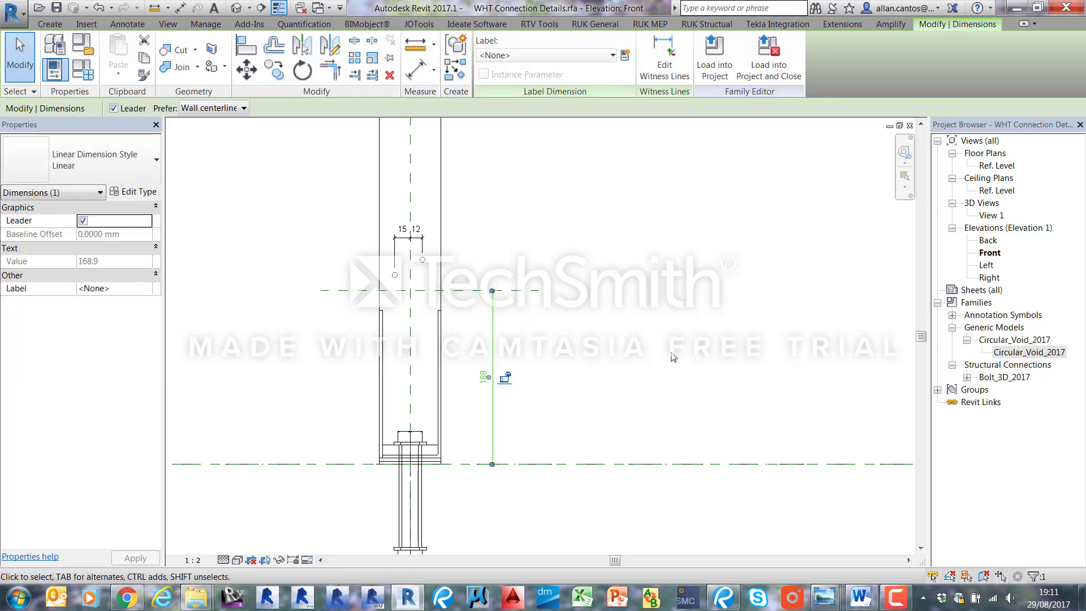
mouse_move(826, 598)
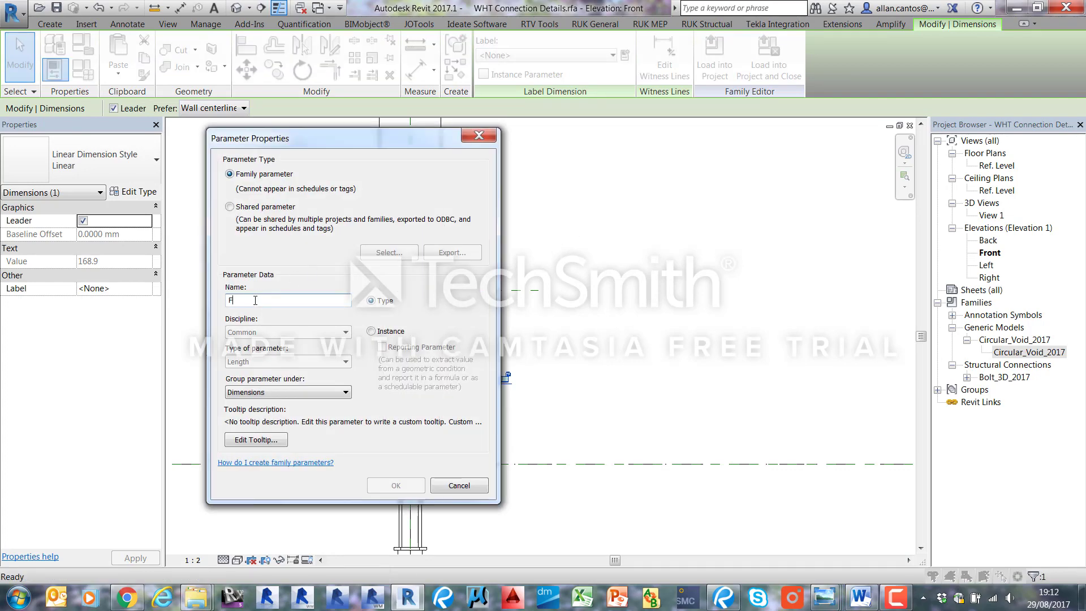
text(irst_Holes_Level_Offset)
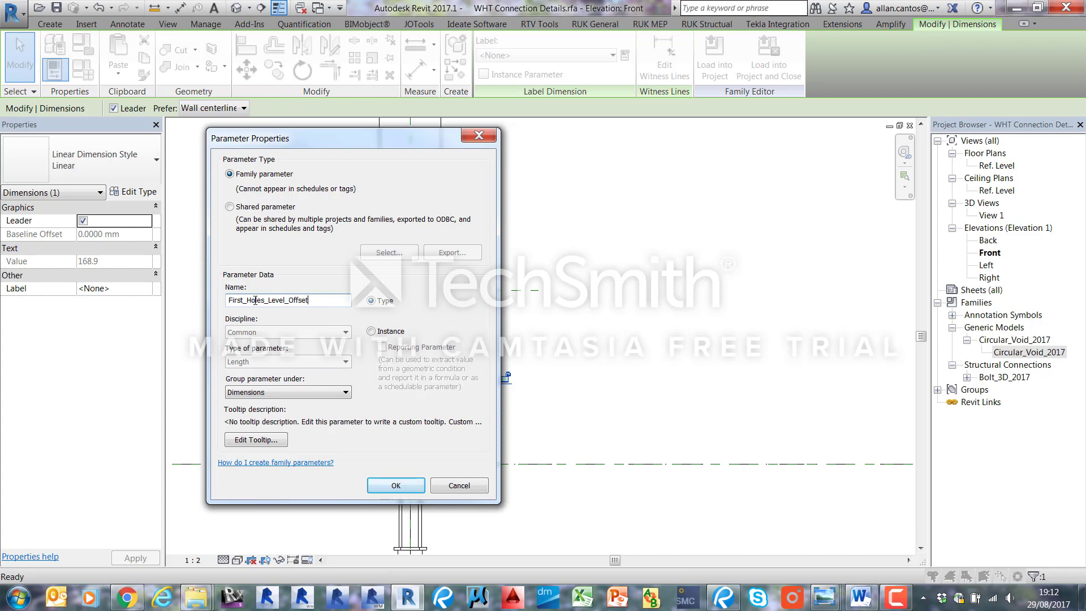
click(396, 485)
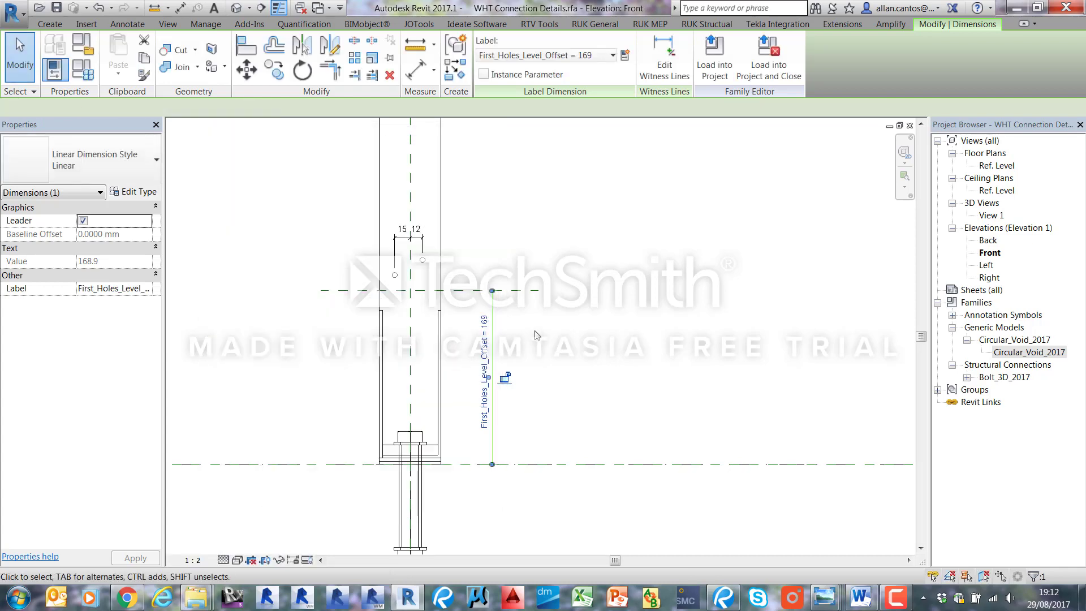
- Look up the height of the WHT340's first flange holes above the base in the geometry sheet Blog_023-052.PNG
click(855, 521)
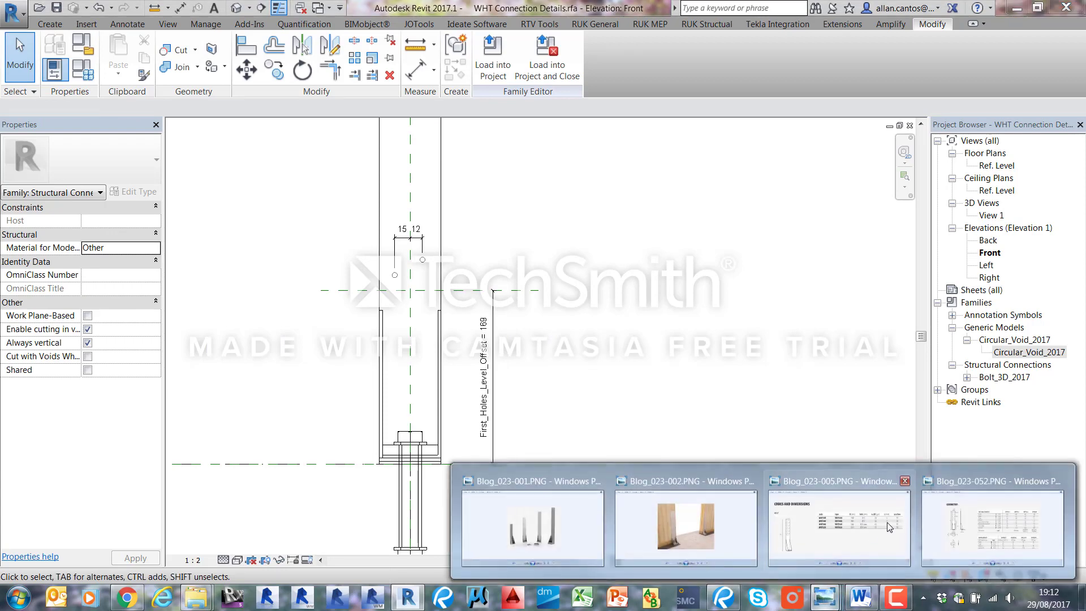
click(887, 522)
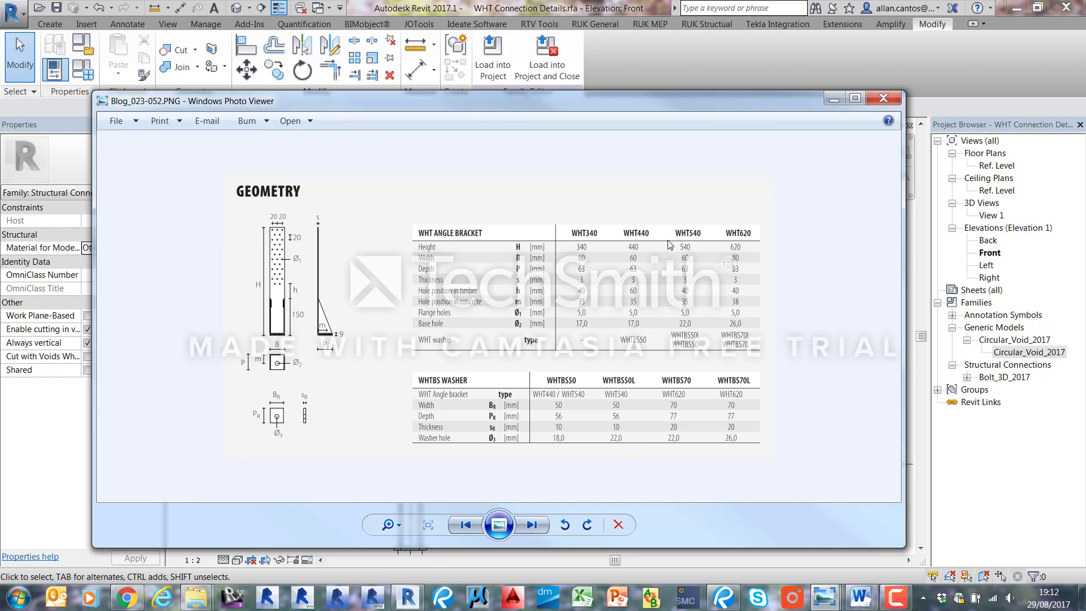
click(833, 99)
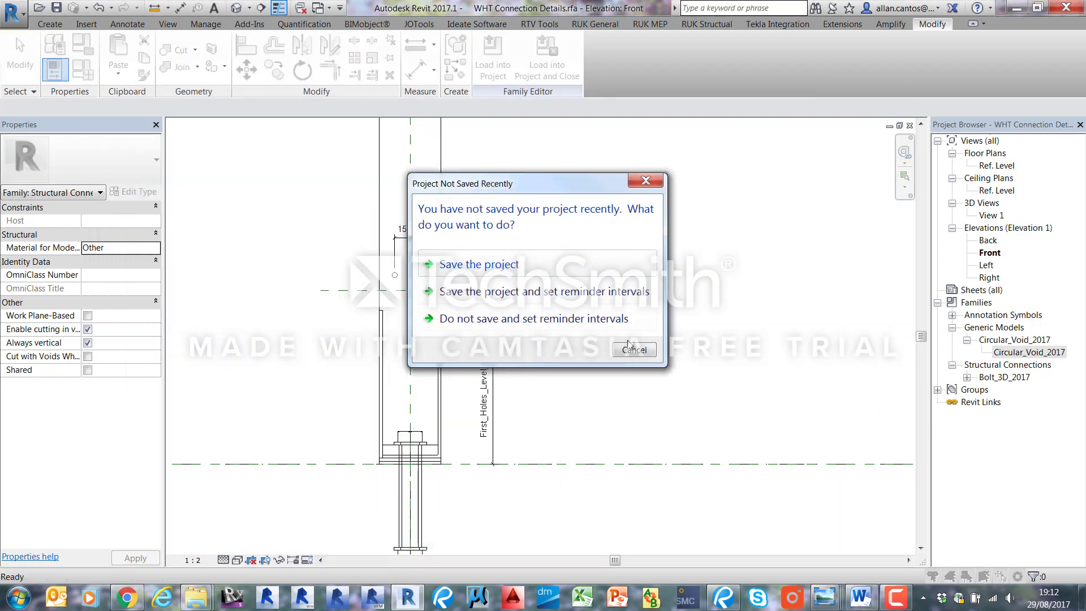
- Dismiss the save reminder and move First_Holes_Level_Offset below Bolt_Location_Distance in the WHT340 family type parameters
click(633, 349)
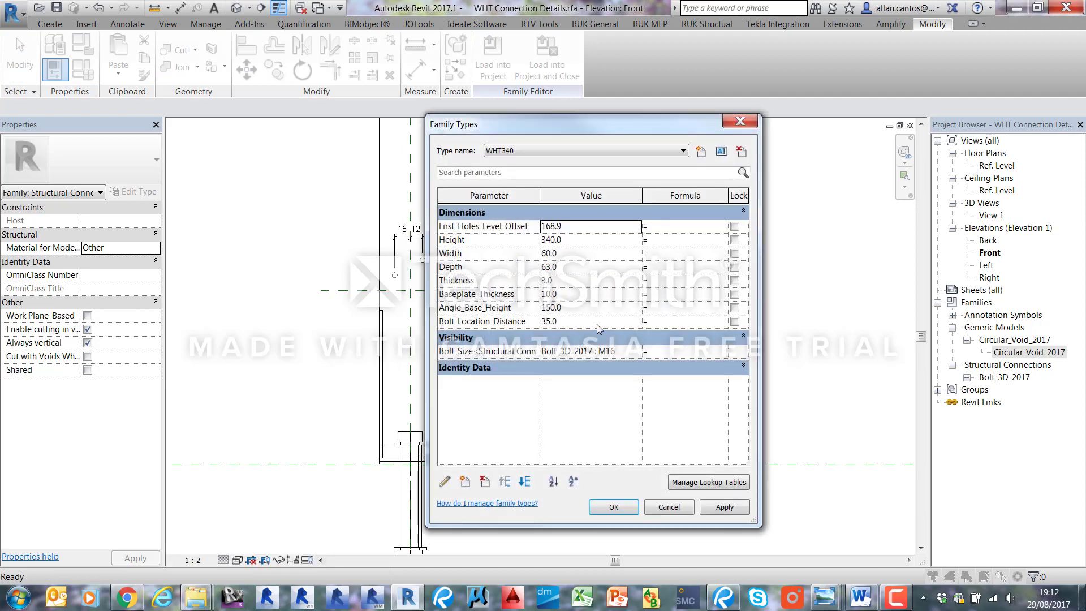
click(496, 227)
click(525, 481)
click(524, 482)
click(525, 481)
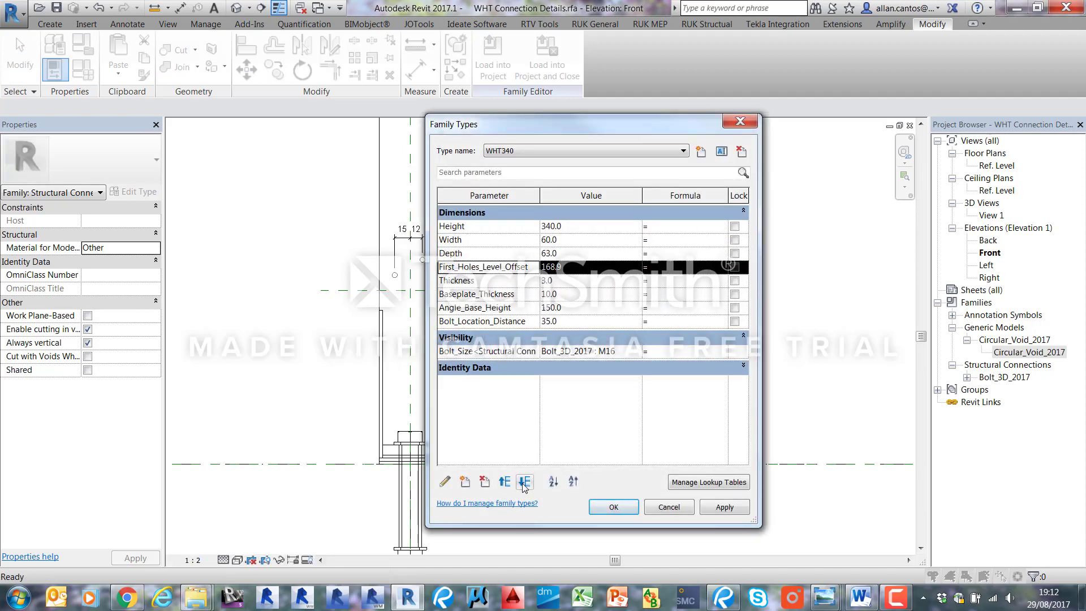
click(525, 481)
click(525, 481)
click(524, 482)
click(524, 482)
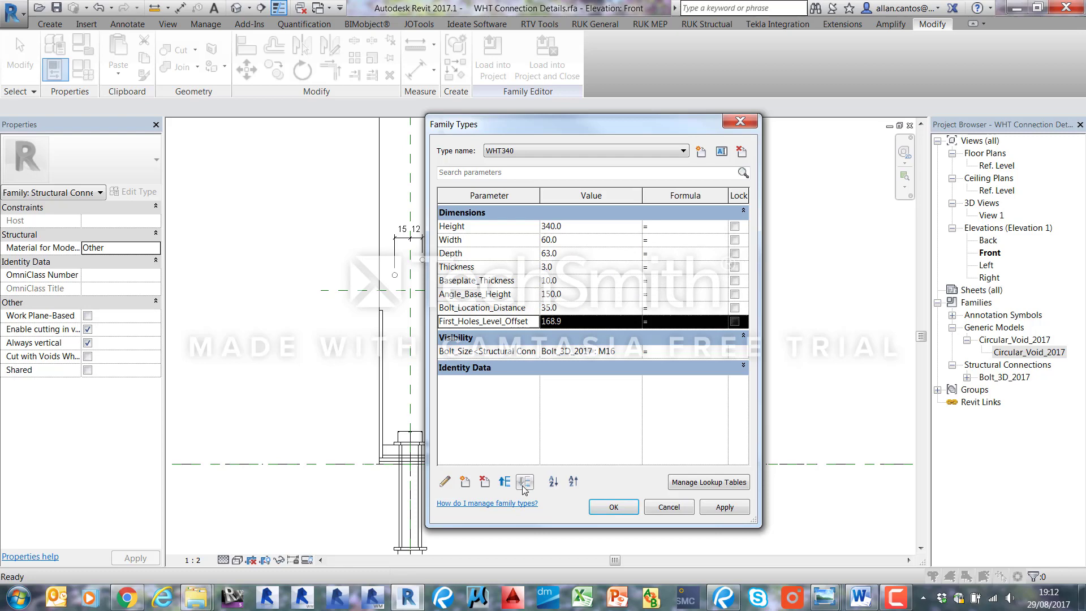
- Set First_Holes_Level_Offset to 190 for the WHT340 type and apply the change
click(587, 323)
text(190)
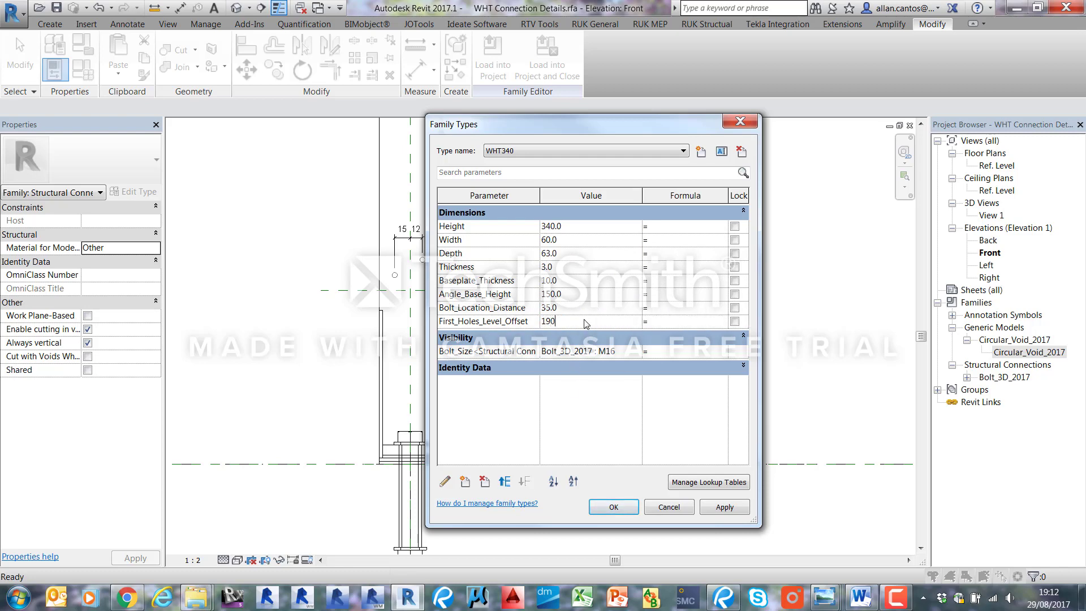
click(735, 509)
click(614, 506)
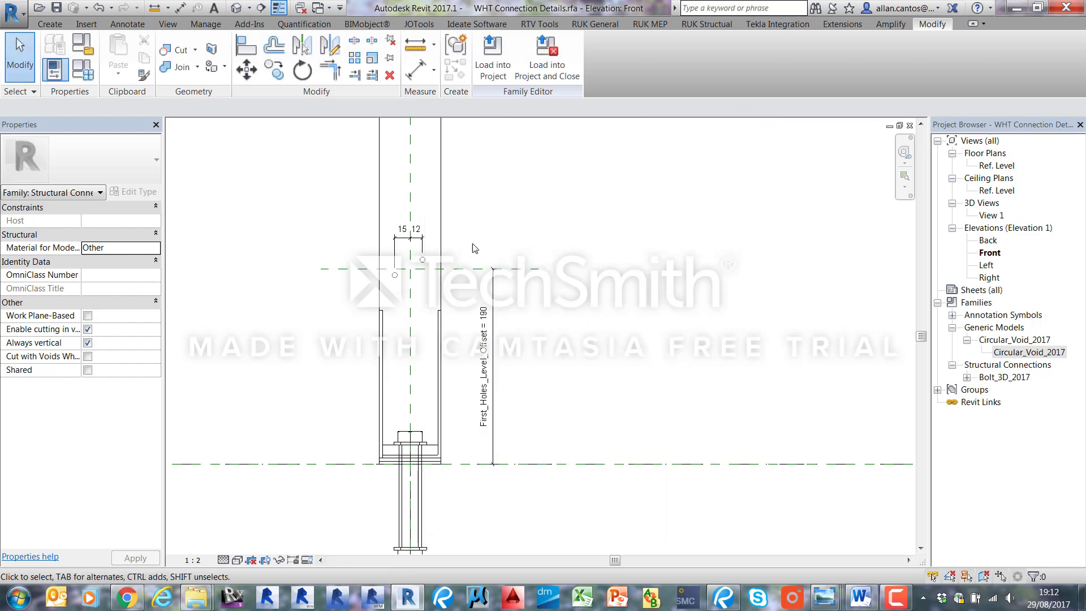
- Align the right circular hole's centre with the horizontal reference plane and lock the alignment
scroll(410, 242, up, 3)
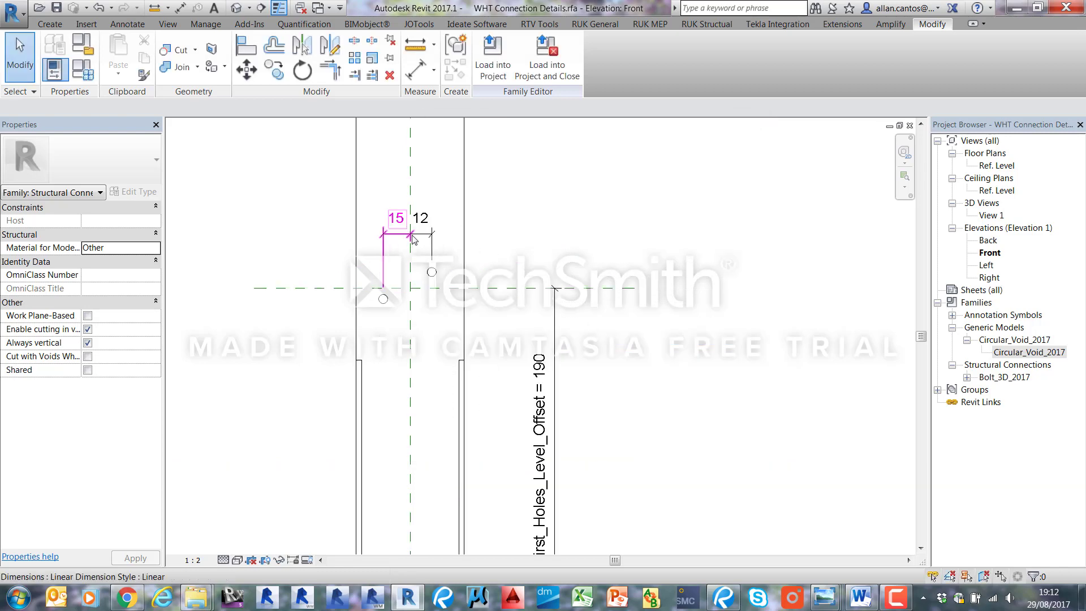
scroll(516, 305, up, 1)
click(516, 305)
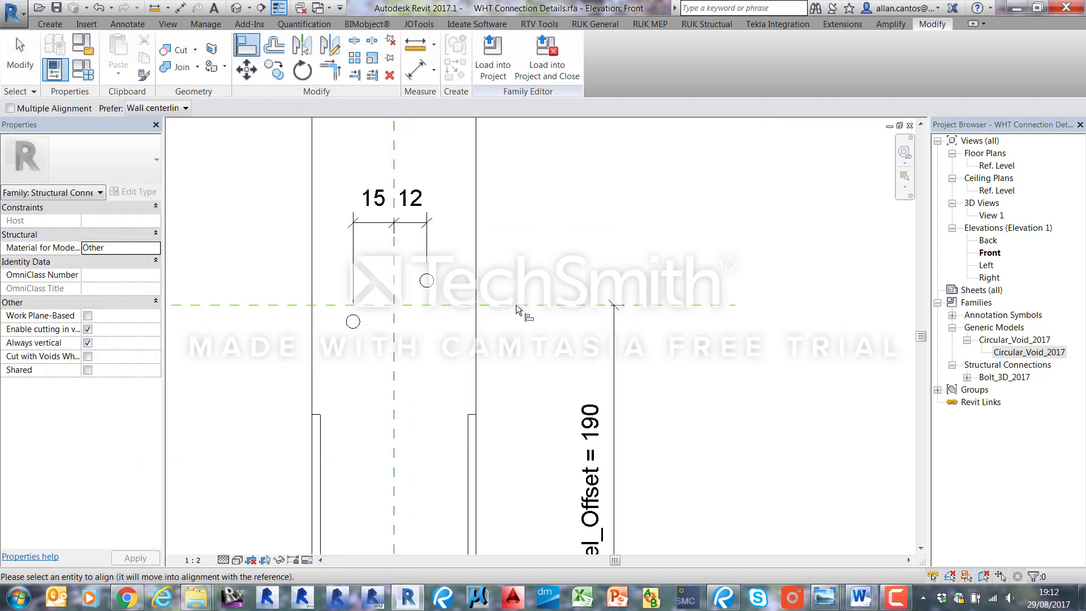
click(428, 280)
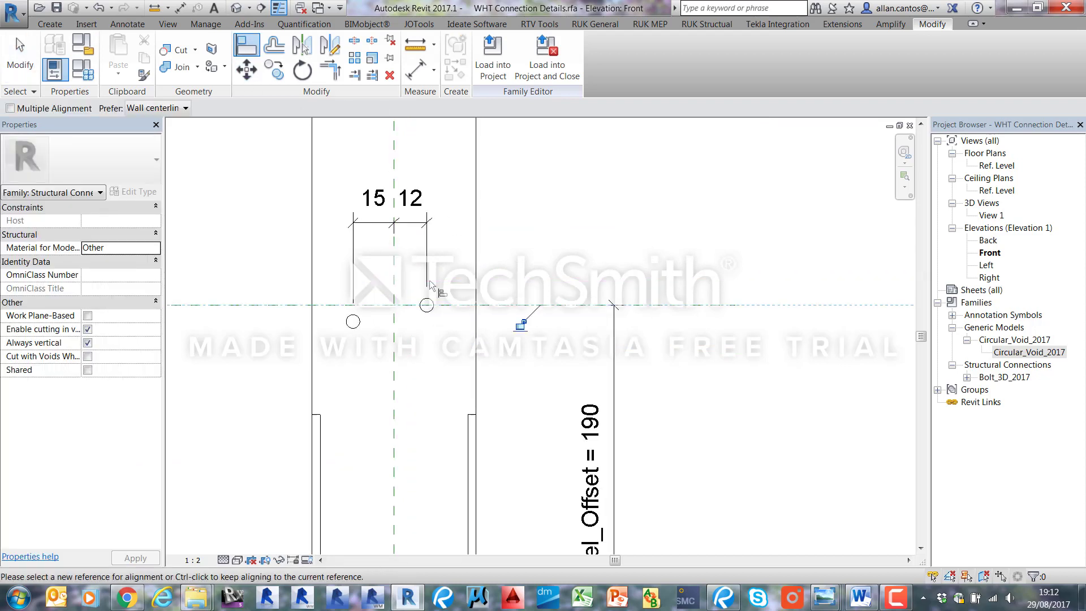
click(521, 326)
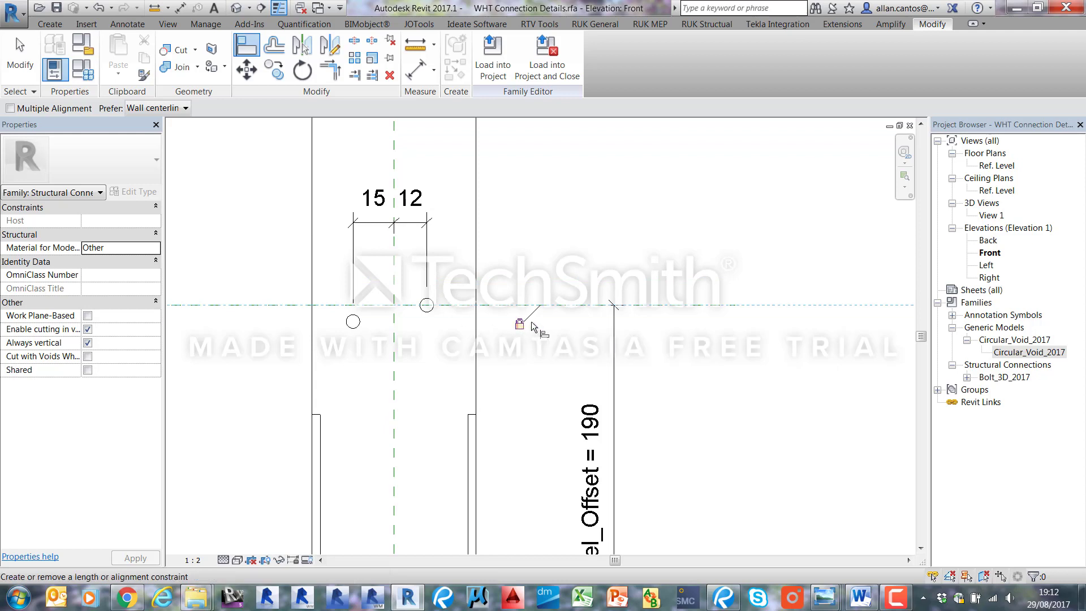
- Align the left circular hole's centre with the horizontal reference plane, lock the alignment and leave the Align tool
click(555, 305)
click(354, 315)
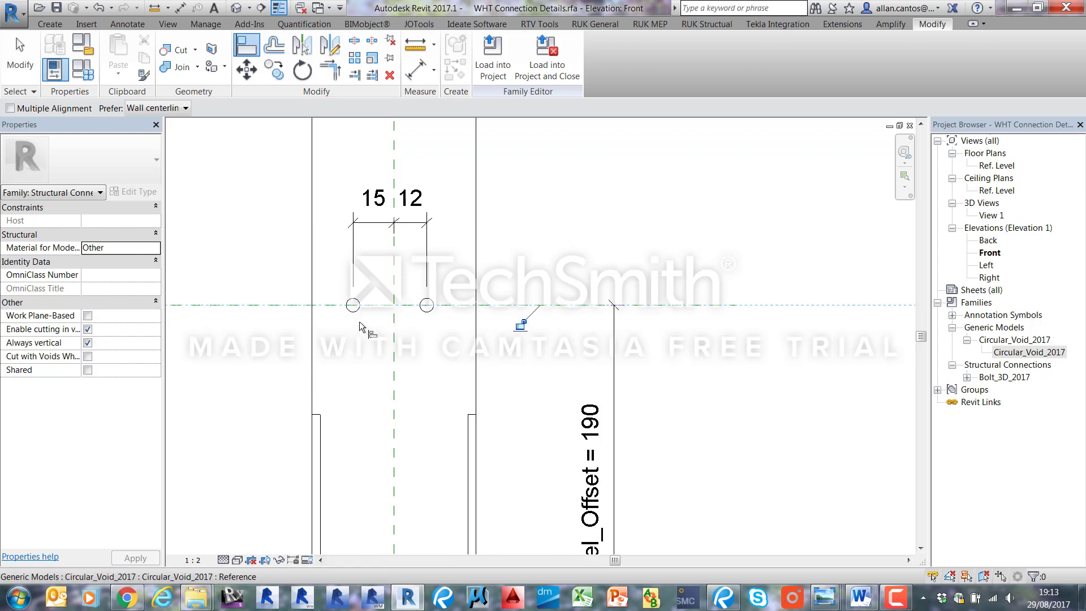
click(521, 327)
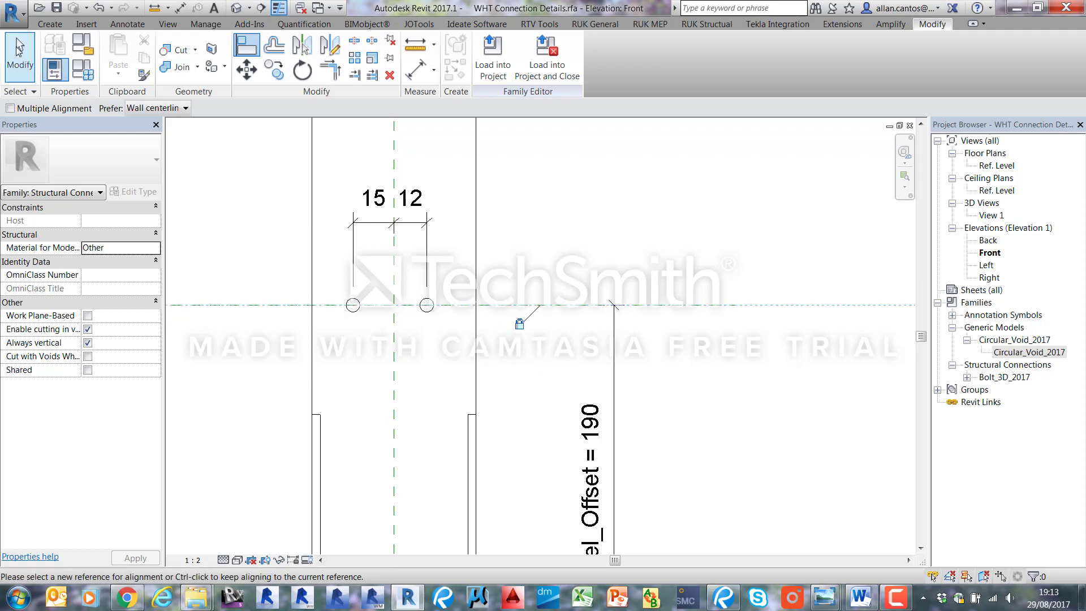
click(22, 67)
- Check the horizontal spacing of the flange holes in the geometry sheet Blog_023-052.PNG
mouse_move(825, 597)
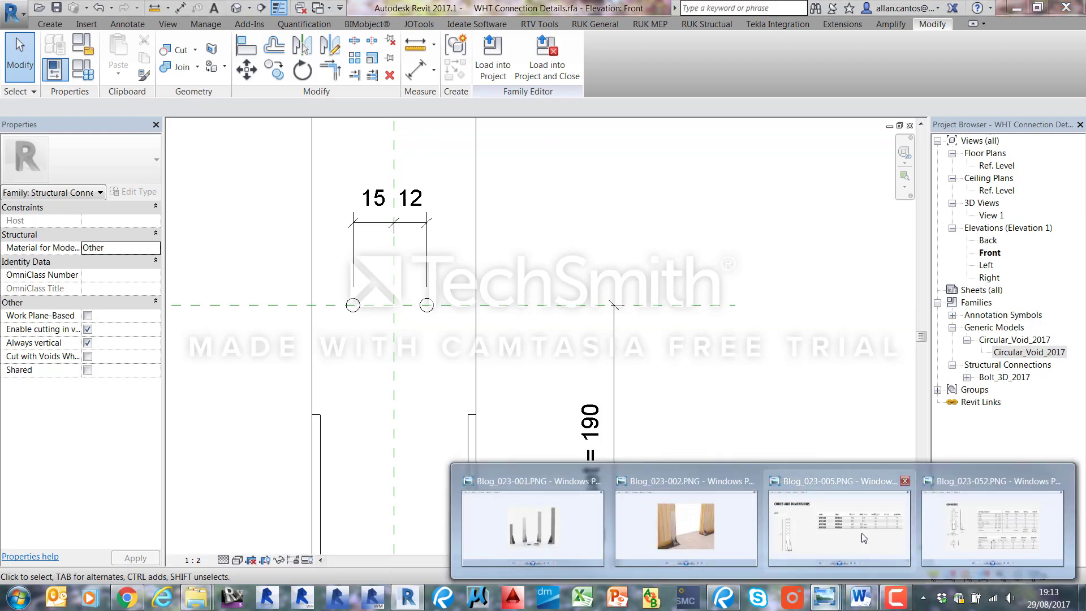
click(956, 529)
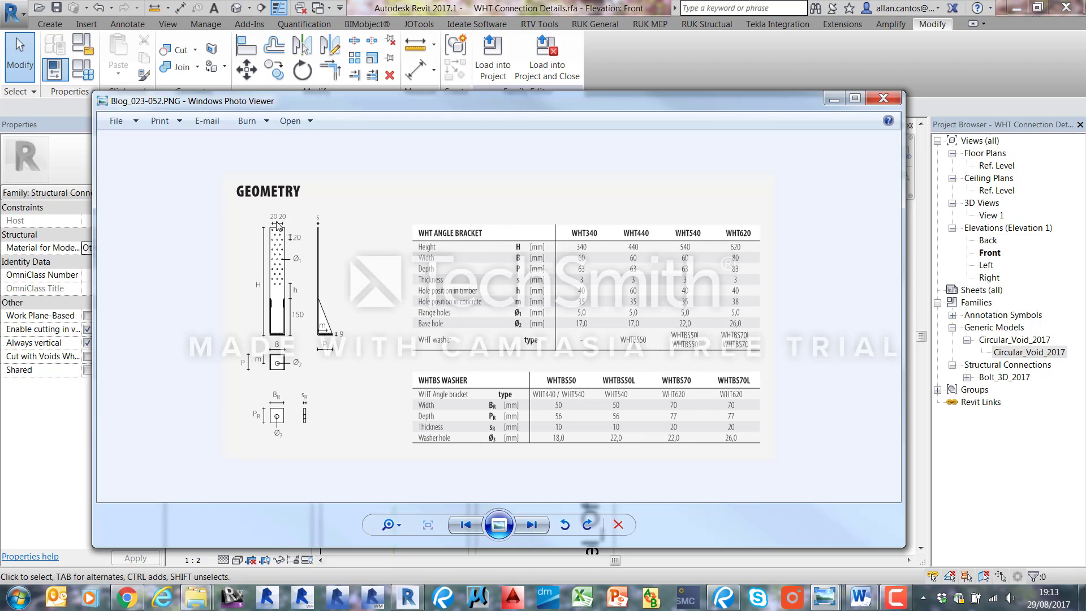
click(829, 97)
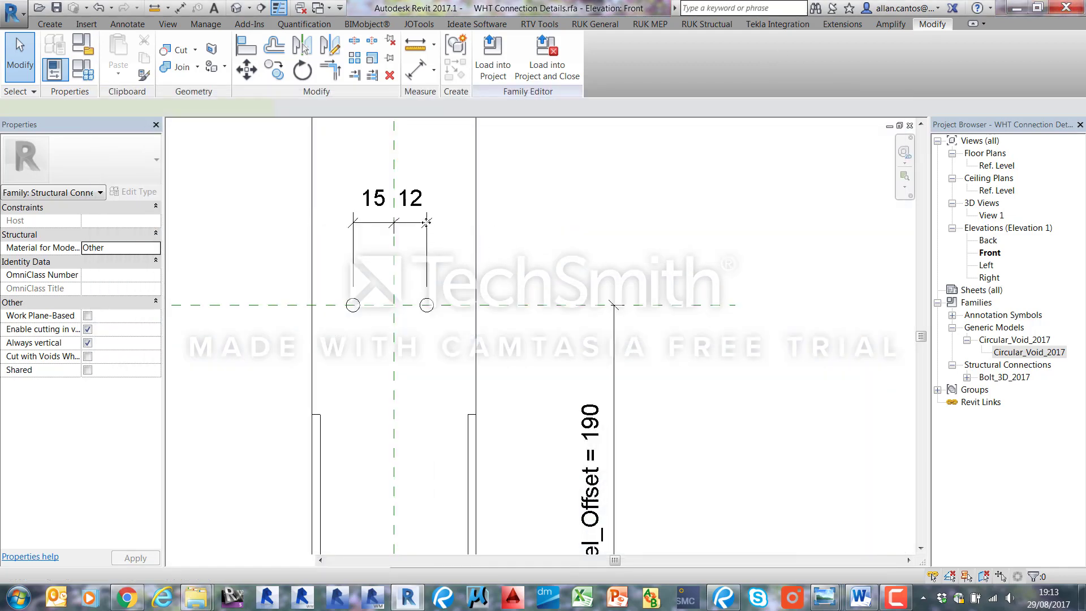
- Label both horizontal hole dimensions with a new family type parameter named 2Hole_distance
click(425, 227)
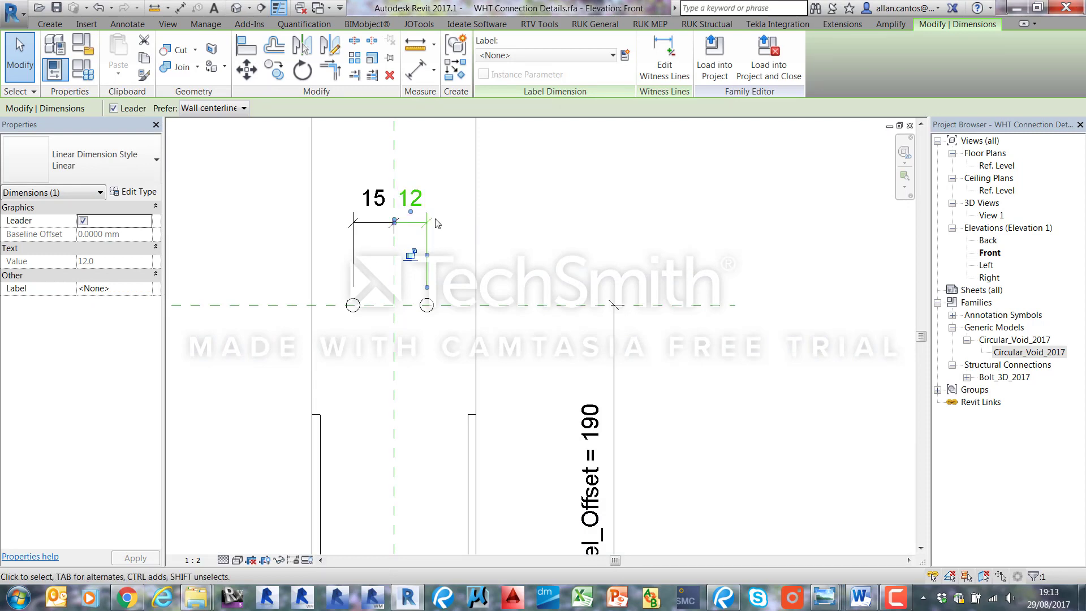
ctrl+click(375, 223)
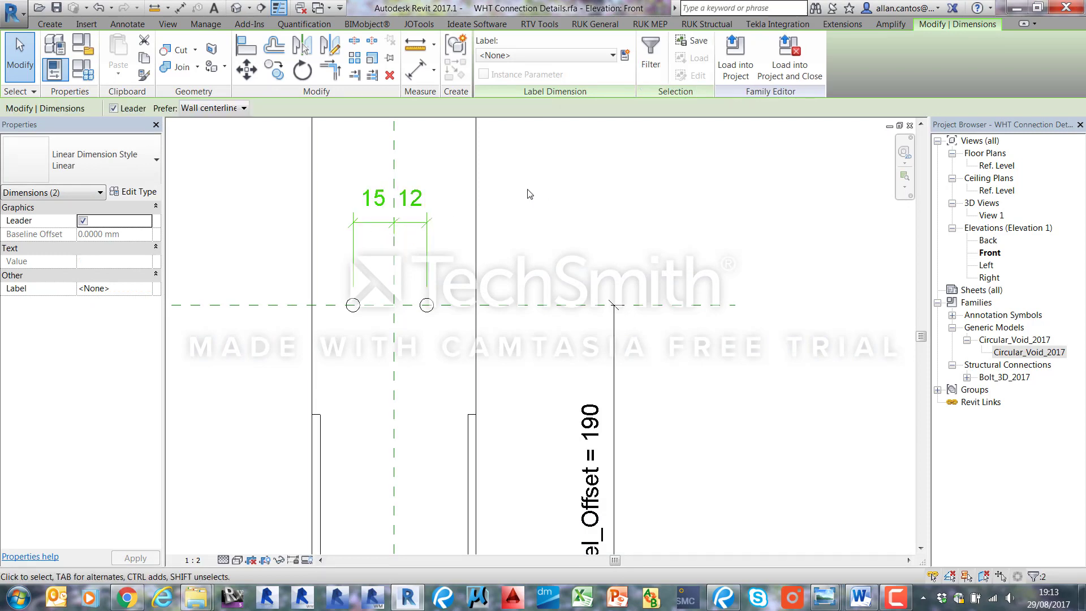
click(624, 58)
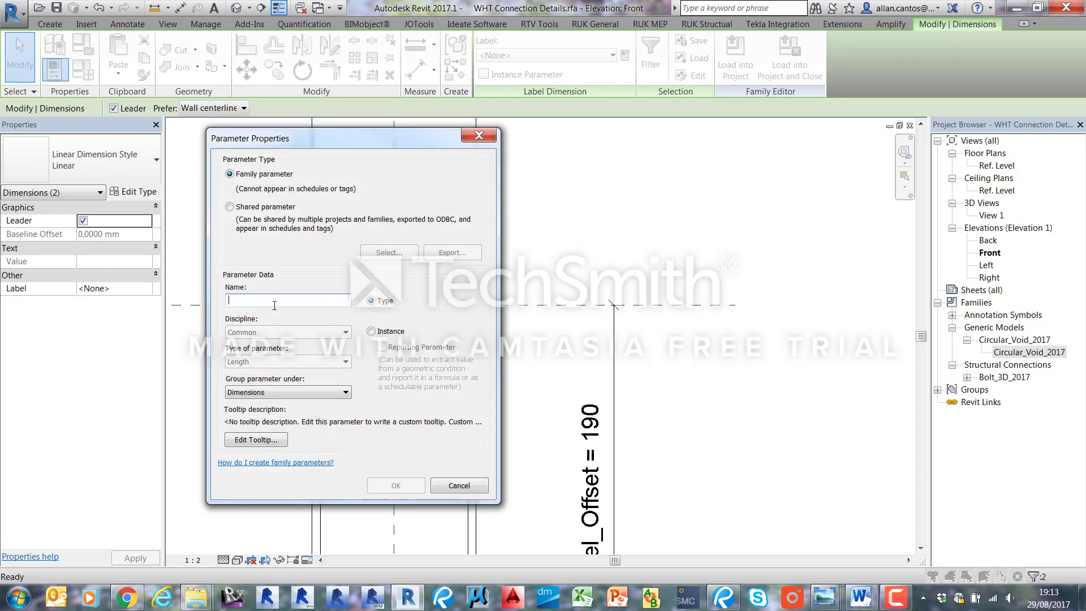
text(2Hole_distance)
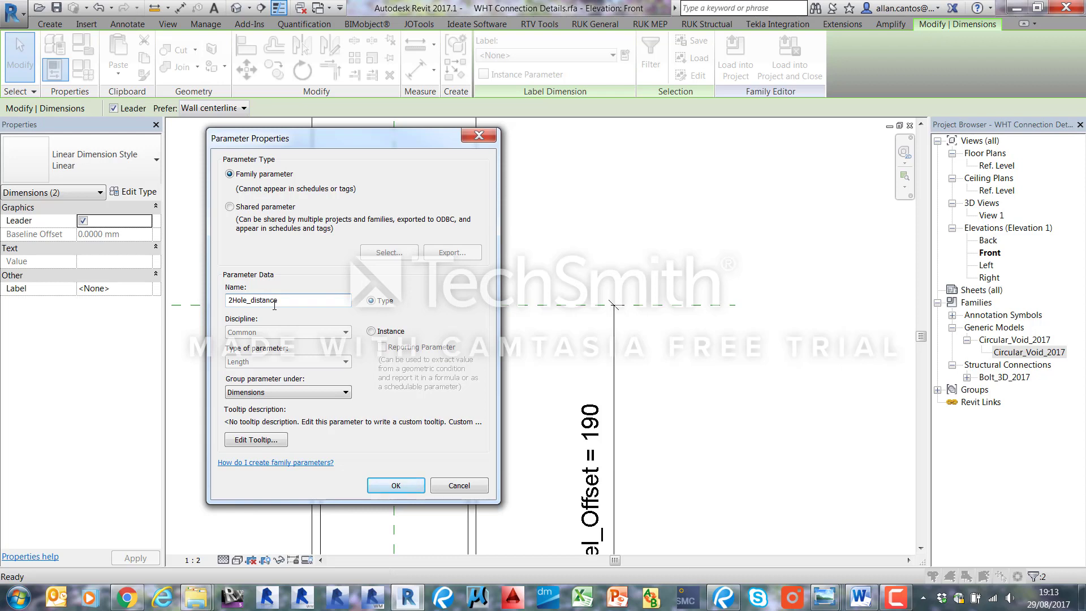
click(396, 486)
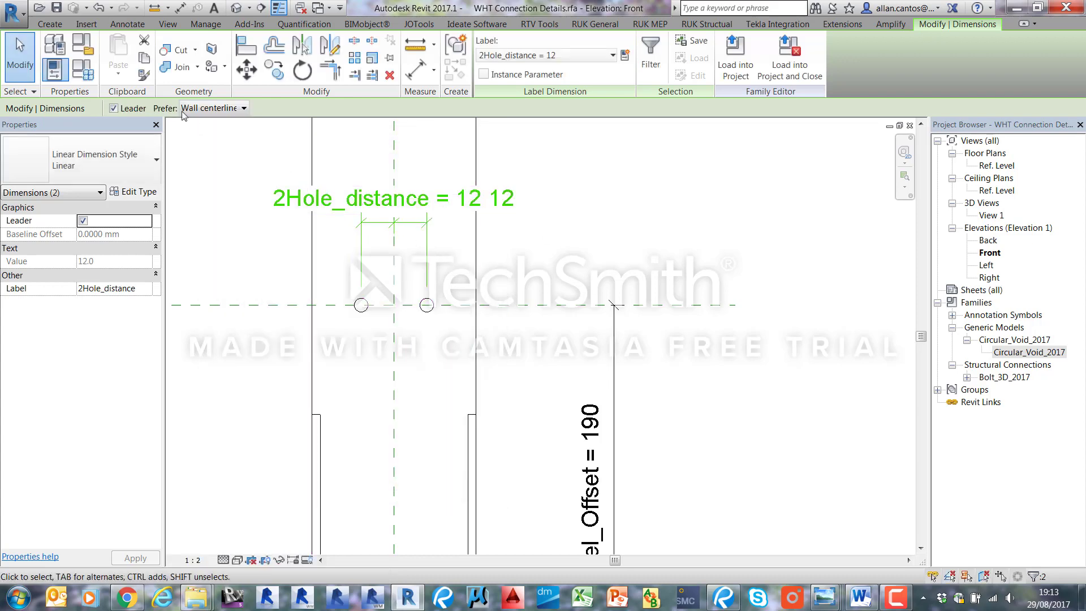
- Set 2Hole_distance to 10 for the WHT340 type and move the parameter to the end of the Dimensions group
click(84, 69)
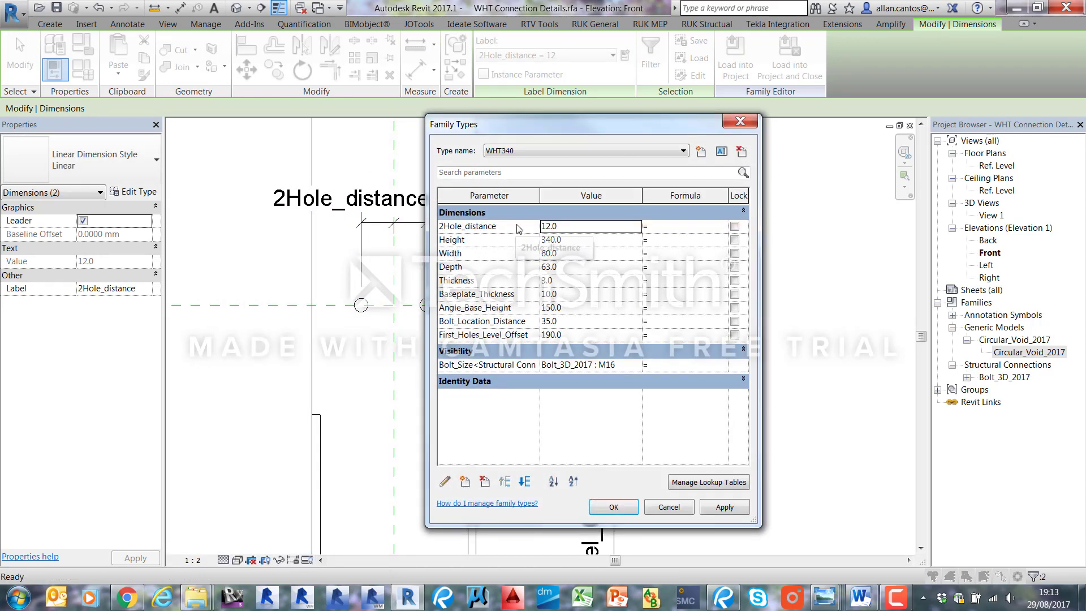
click(579, 226)
text(10)
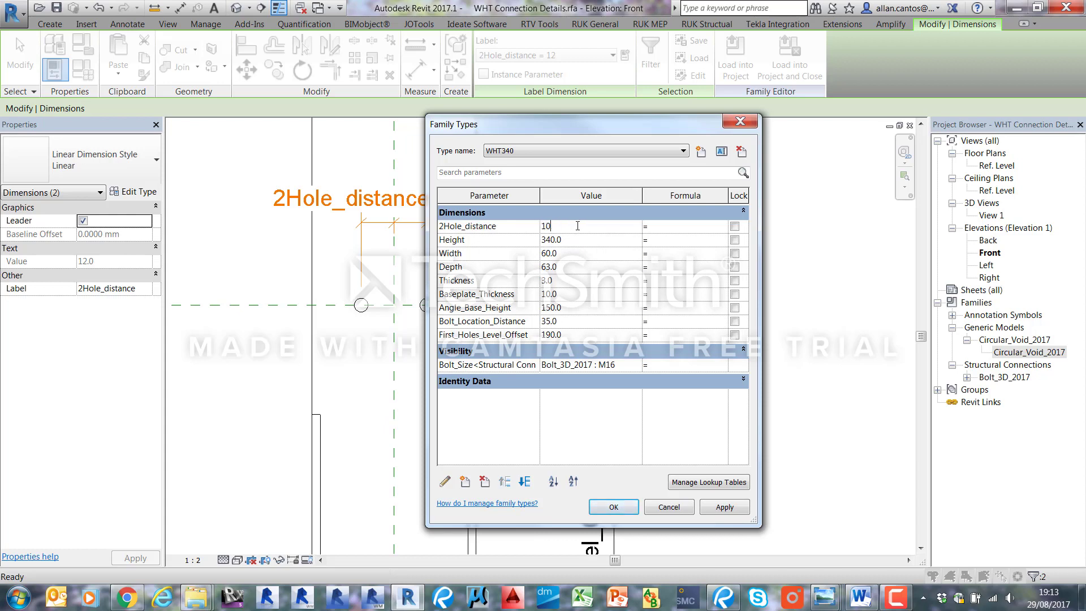
click(524, 482)
click(524, 481)
click(524, 482)
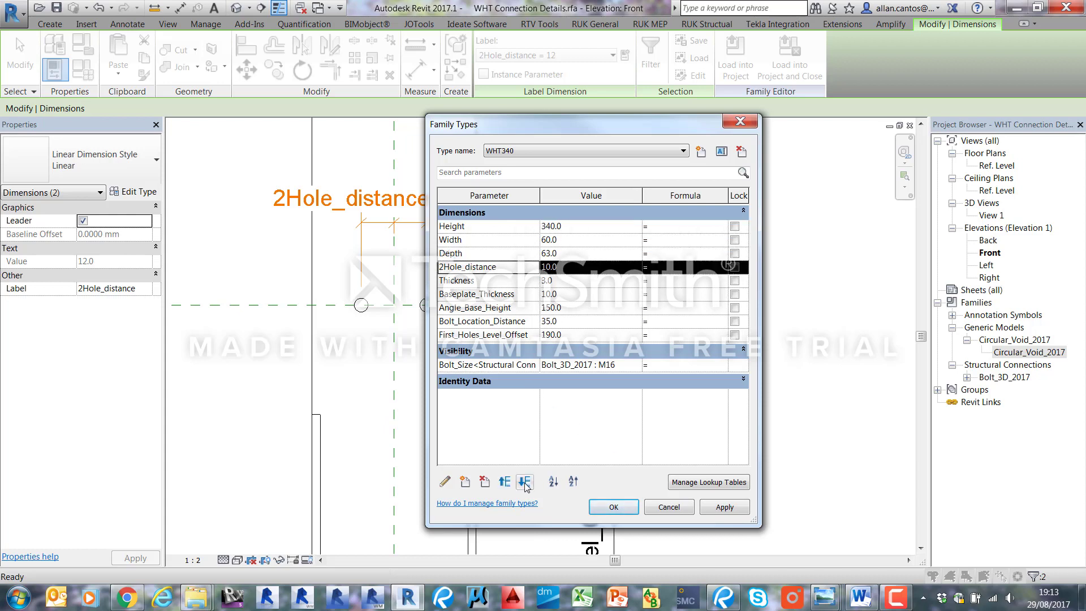
click(524, 481)
click(524, 481)
click(524, 481)
click(524, 482)
click(524, 481)
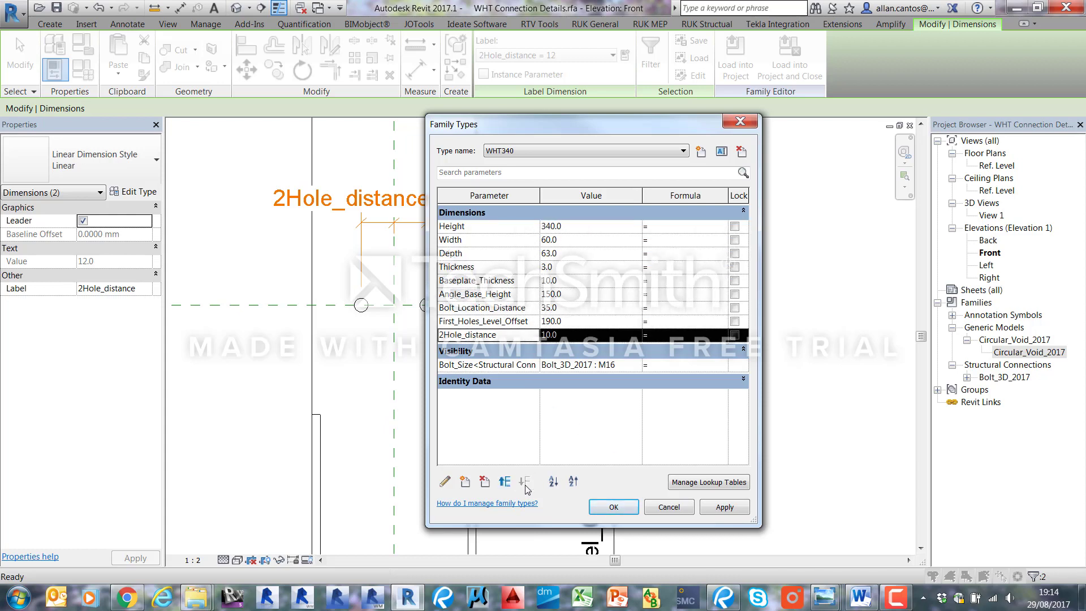
click(614, 506)
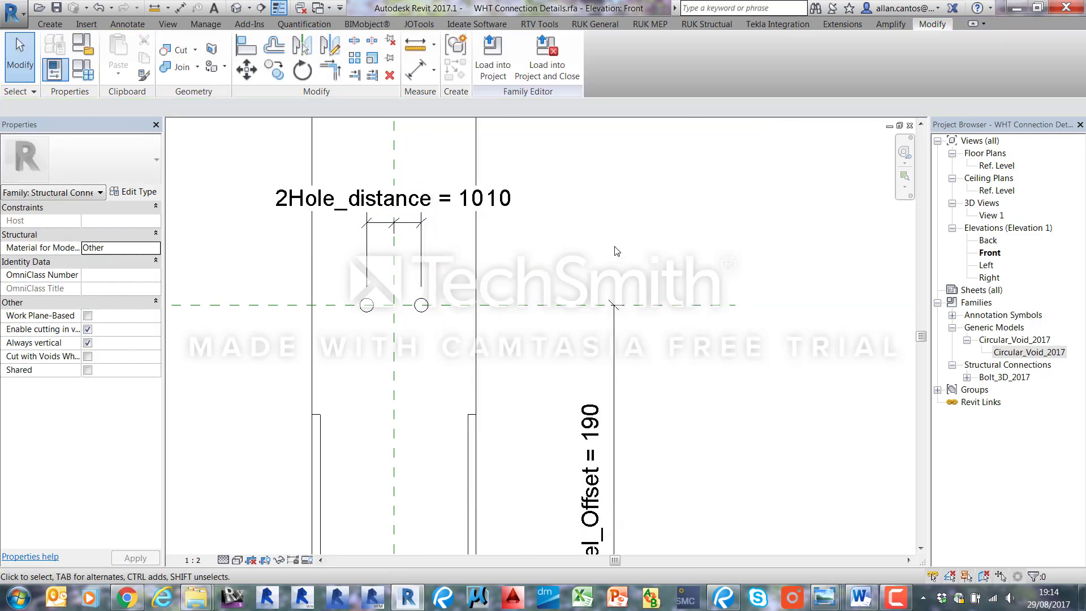
- Reposition both 2Hole_distance dimensions below the two holes, one lower than the other
drag(421, 227, 422, 351)
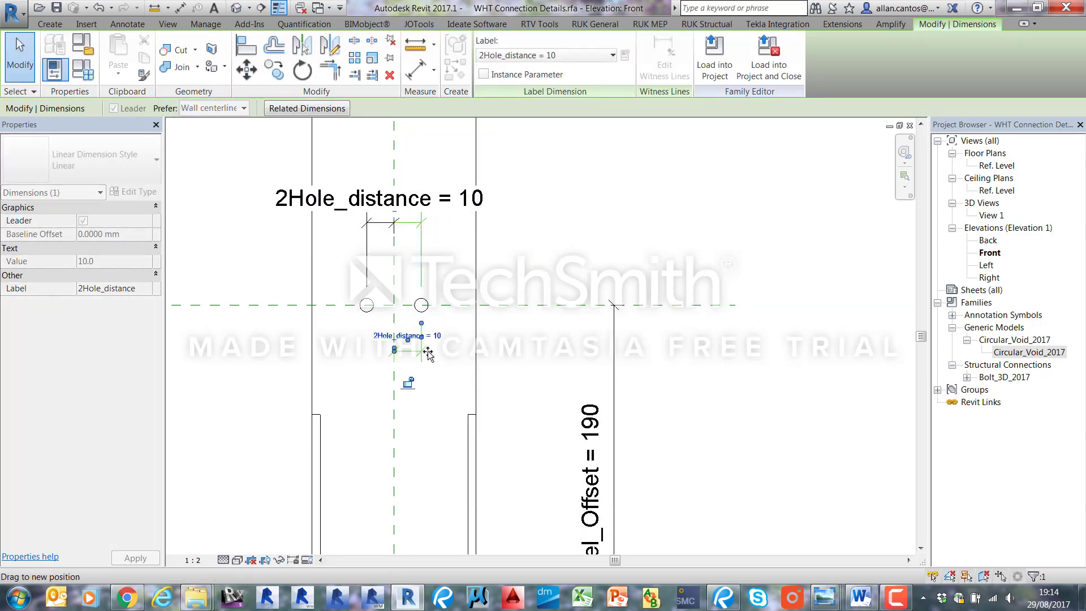
drag(382, 225, 382, 385)
click(532, 371)
- Associate the left circular void's Thickness with the Thickness family parameter
scroll(301, 320, up, 3)
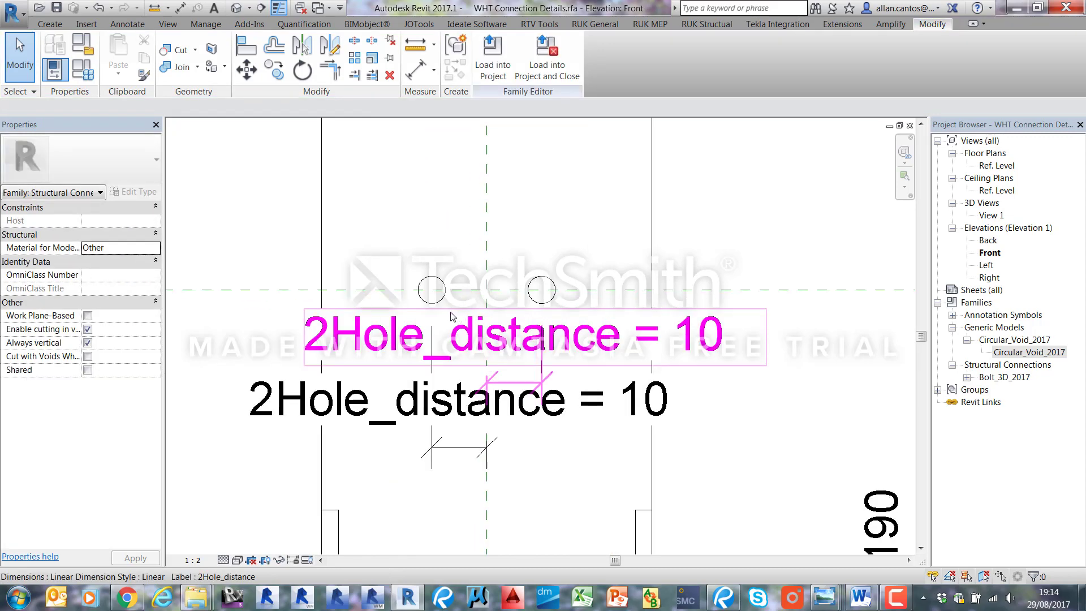
click(442, 306)
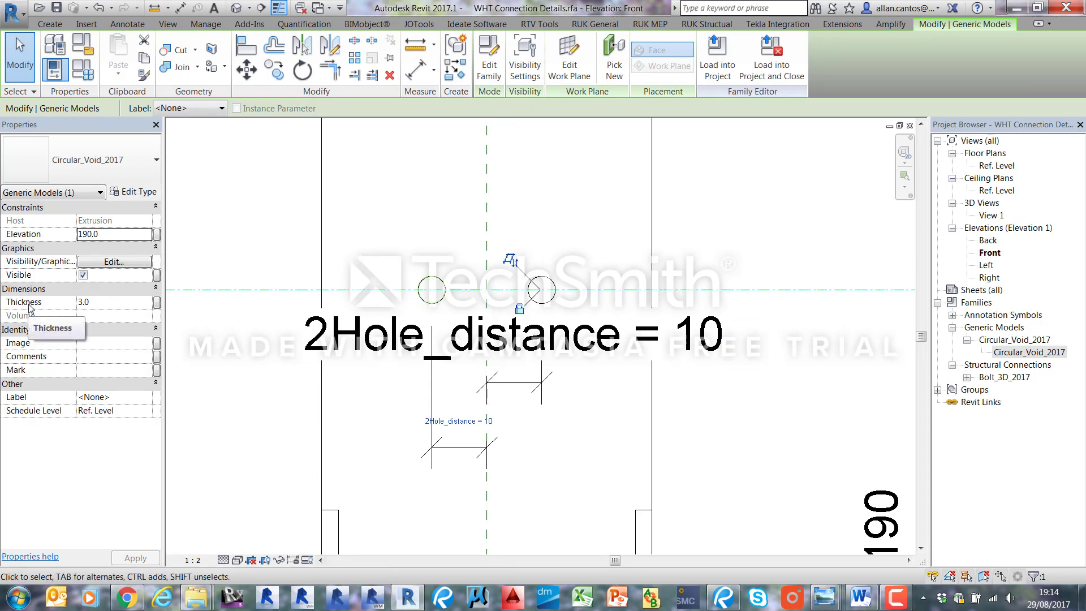
click(157, 305)
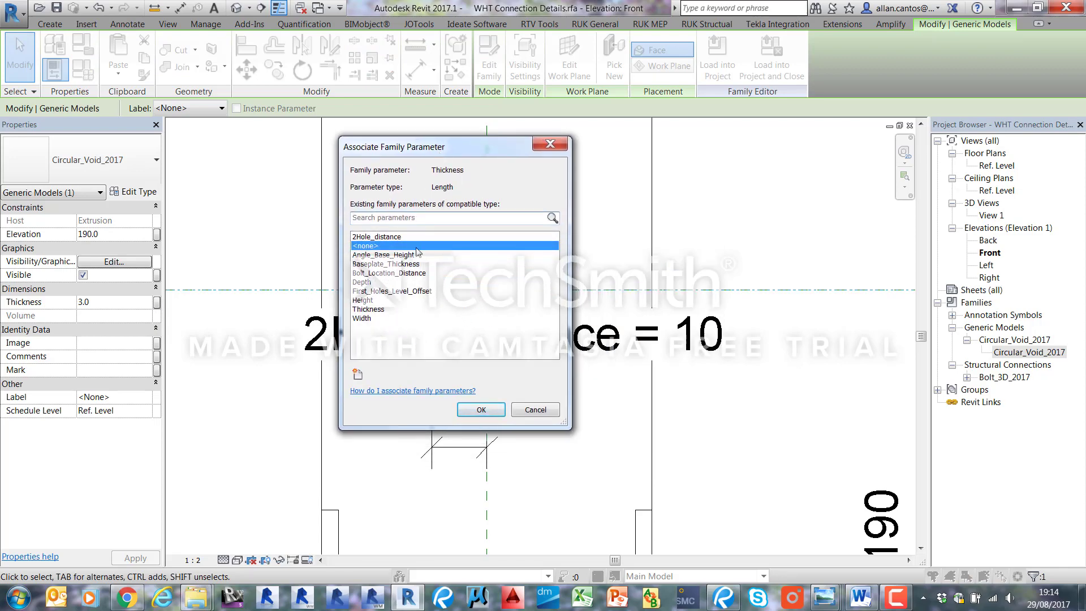
click(378, 292)
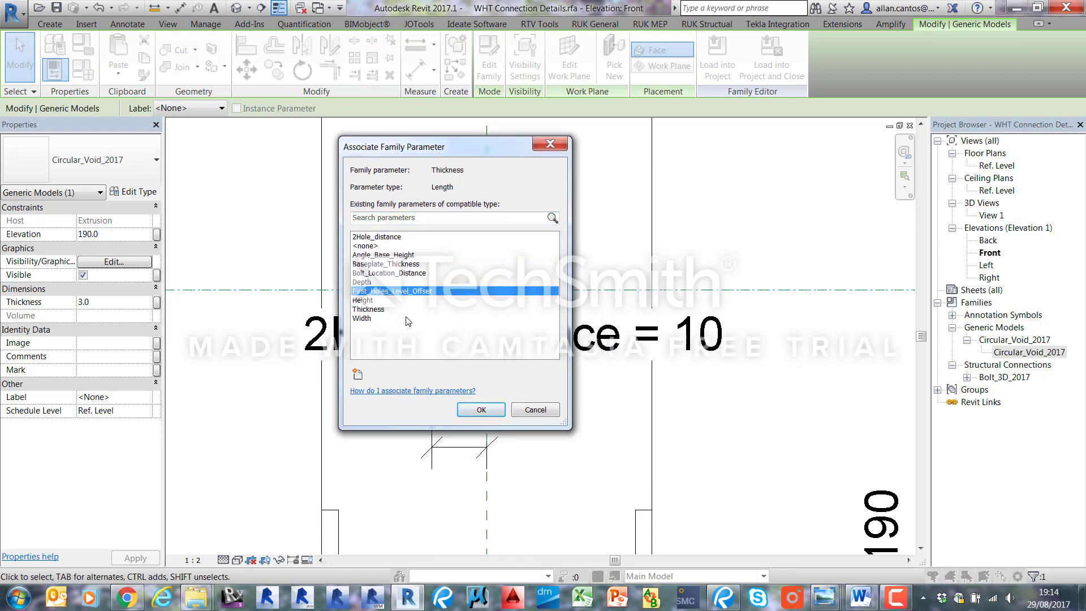
click(367, 310)
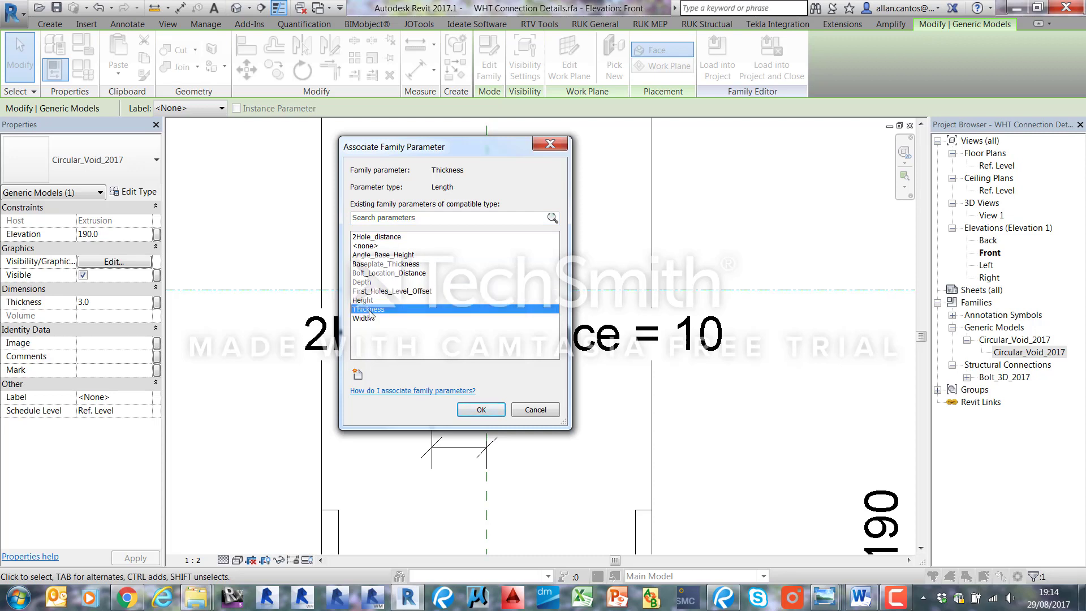
click(481, 410)
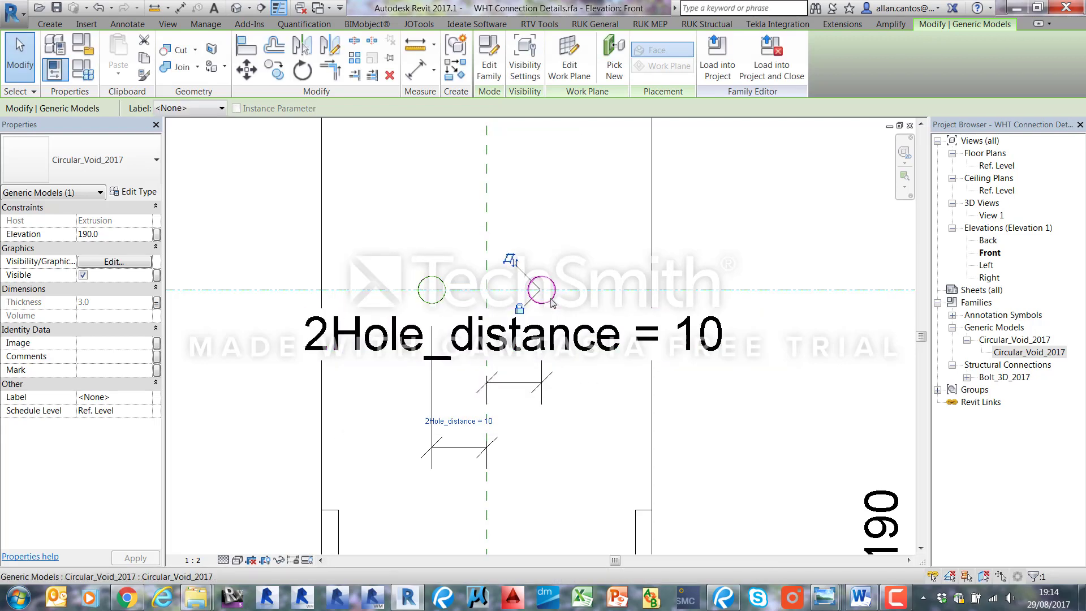
- Examine the Thickness property of each circular void in the 3D view View 1
click(701, 267)
scroll(701, 266, down, 2)
double_click(984, 215)
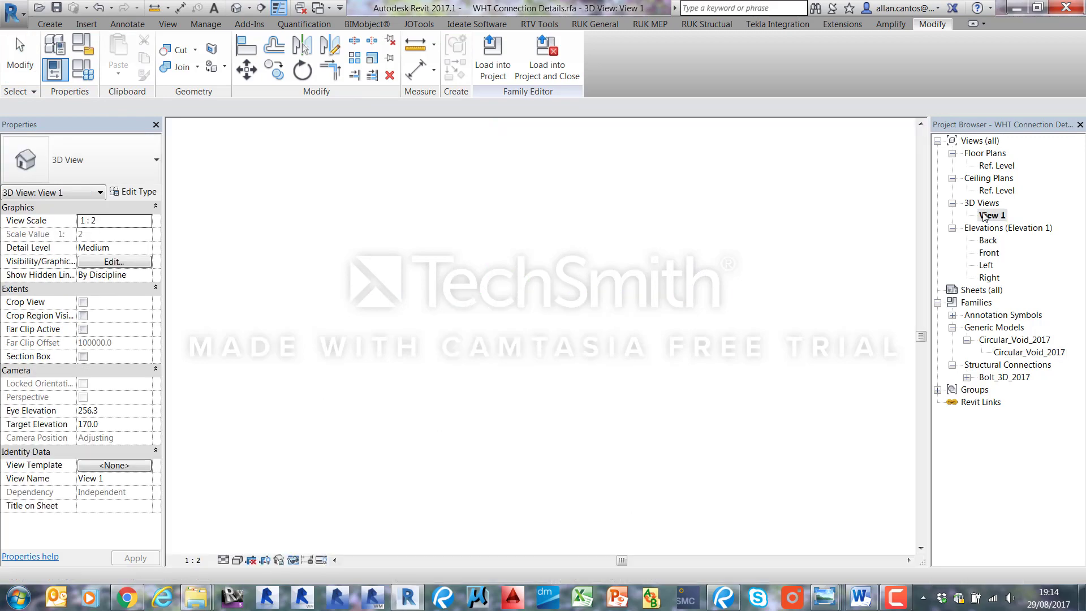
scroll(542, 275, up, 4)
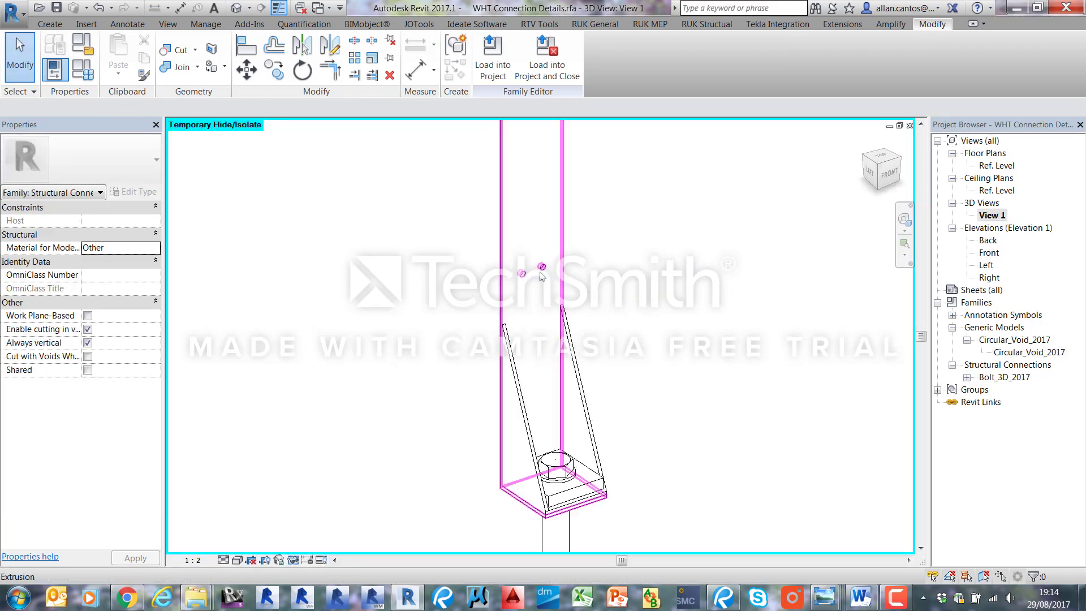
scroll(542, 275, up, 3)
click(499, 276)
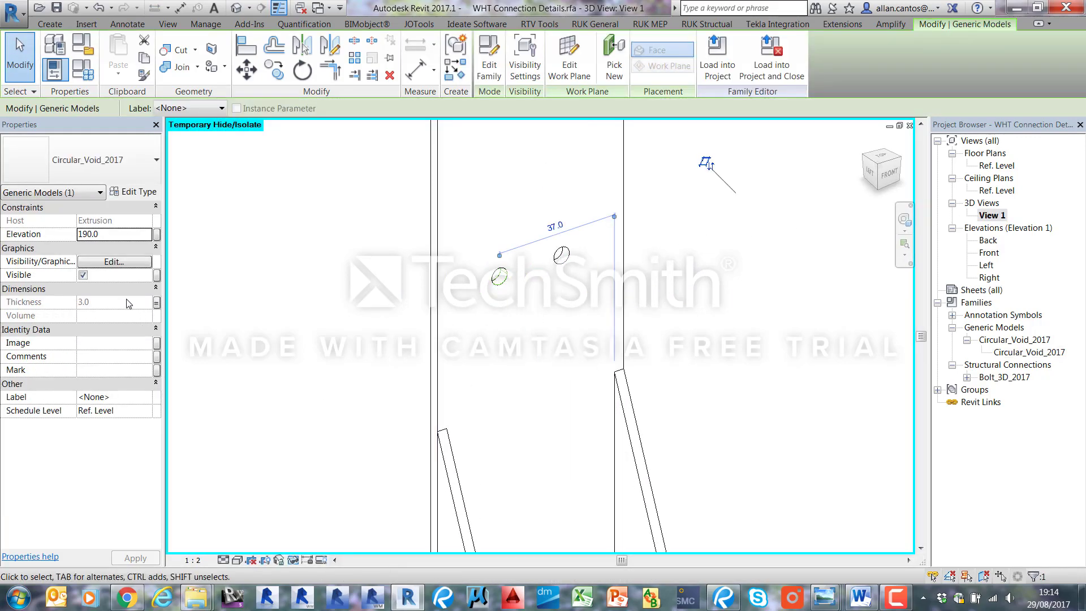
click(689, 281)
click(561, 266)
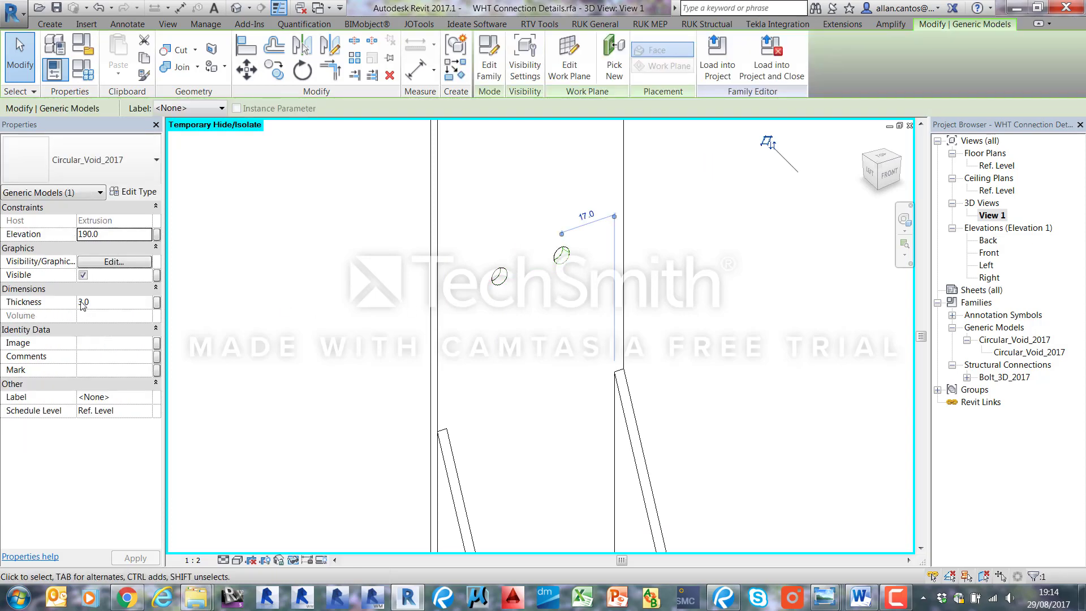
click(495, 337)
- Set the WHT340 type's Thickness to 10 to test how the circular voids follow the plate
scroll(495, 337, down, 2)
key(f)
key(t)
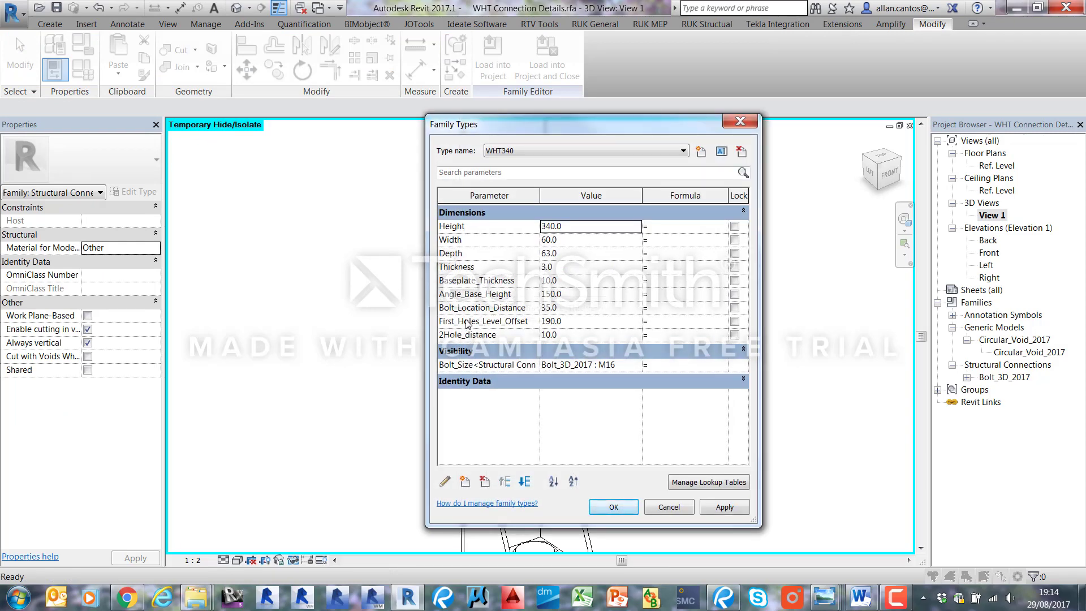
click(580, 267)
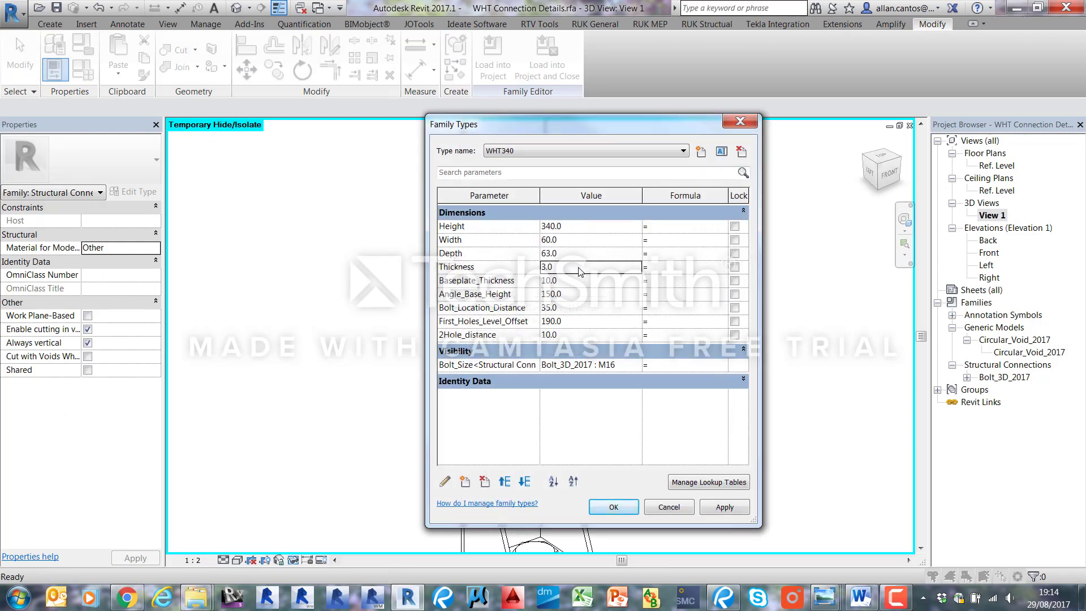
text(10)
click(725, 507)
click(614, 507)
- Associate the right circular void's Thickness with the Thickness family parameter
shift+middle_drag(649, 347, 493, 304)
scroll(489, 297, up, 3)
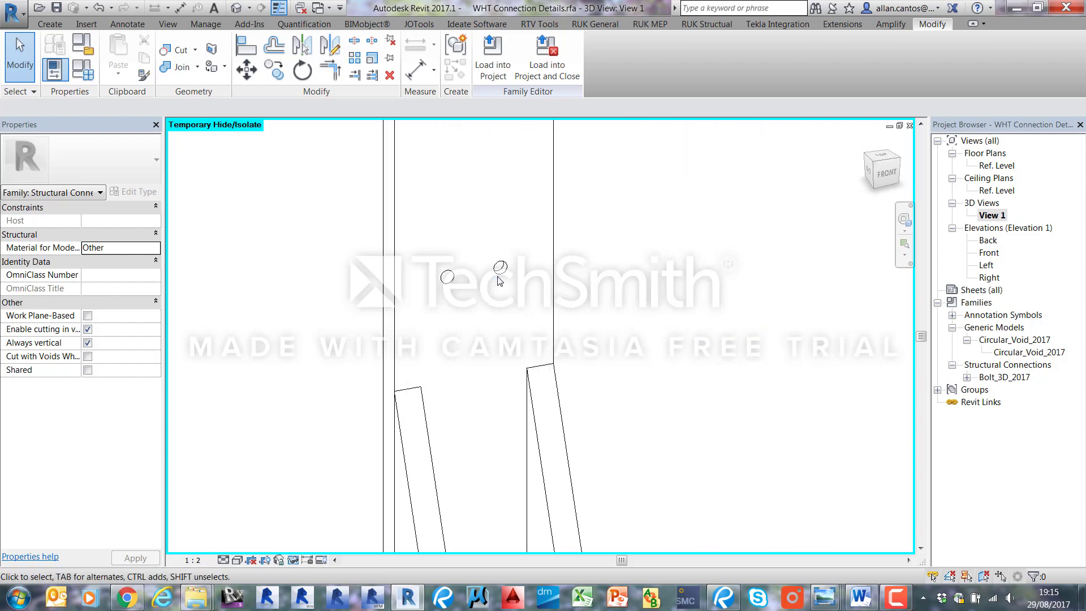
click(498, 267)
click(156, 302)
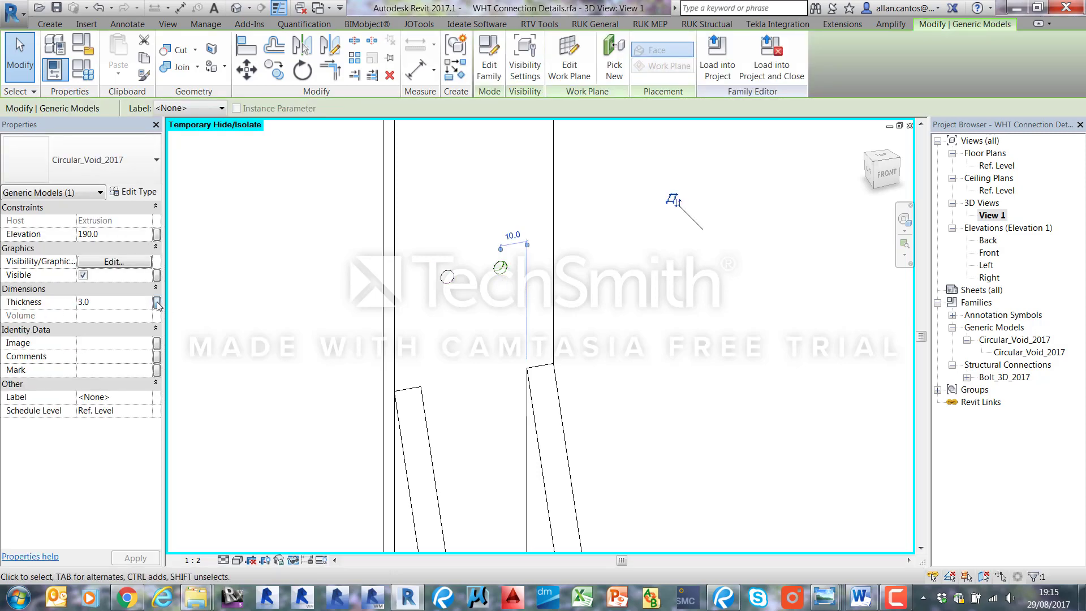
click(367, 309)
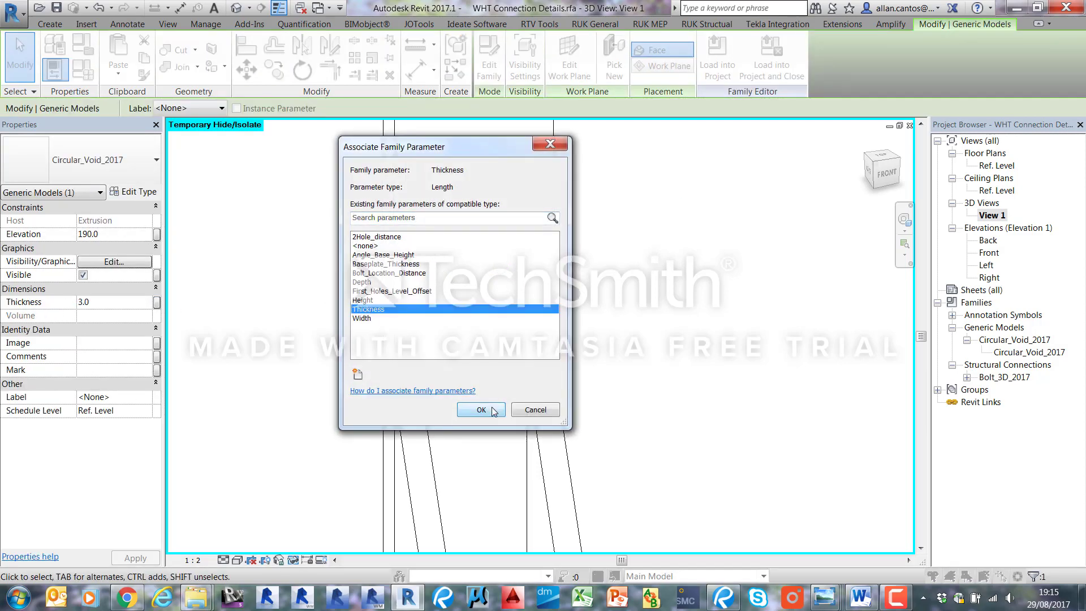
click(481, 409)
- Inspect the holes through the thickened flange, and set the WHT340 type's Thickness to 3
shift+middle_drag(569, 346, 614, 351)
scroll(676, 360, up, 5)
click(83, 69)
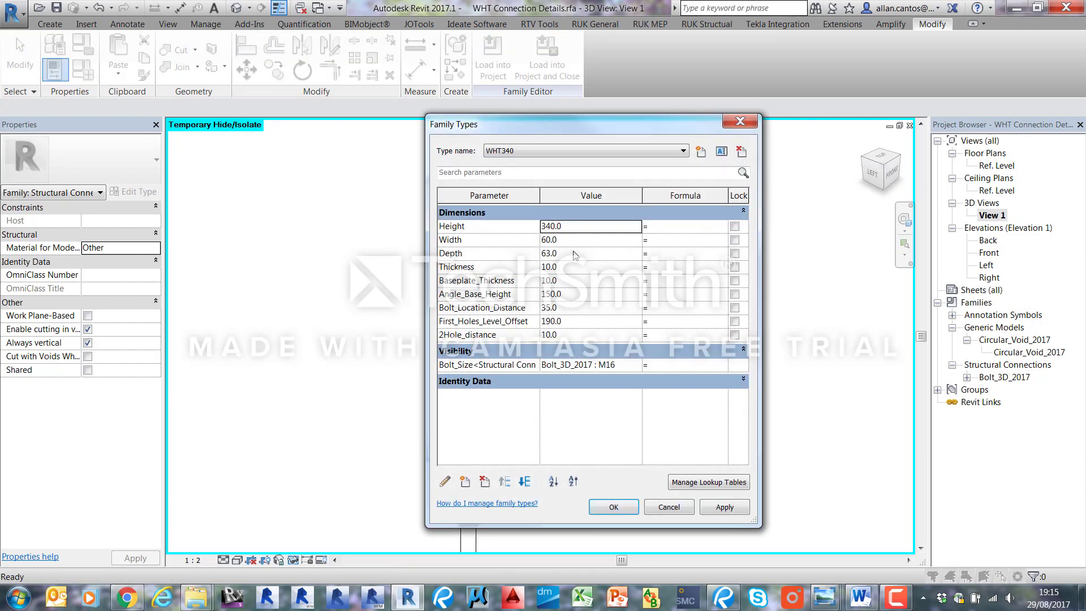
click(608, 267)
text(3)
click(725, 507)
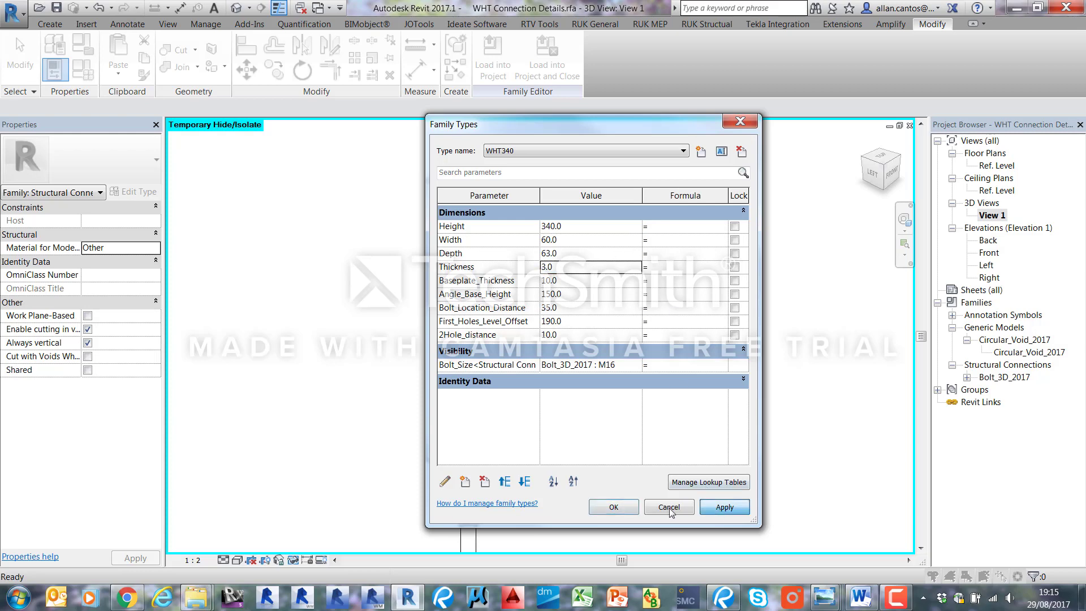
click(614, 506)
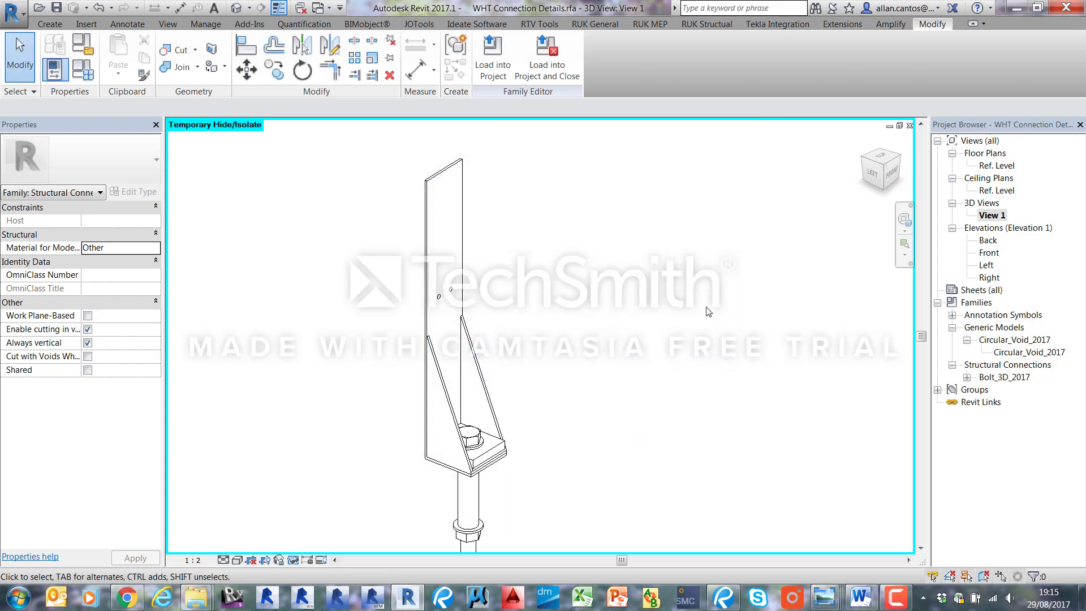
- Close the 3D view and place three more Circular_Void_2017 instances on the flange face above the first hole row in the Front elevation
click(909, 126)
scroll(526, 389, down, 3)
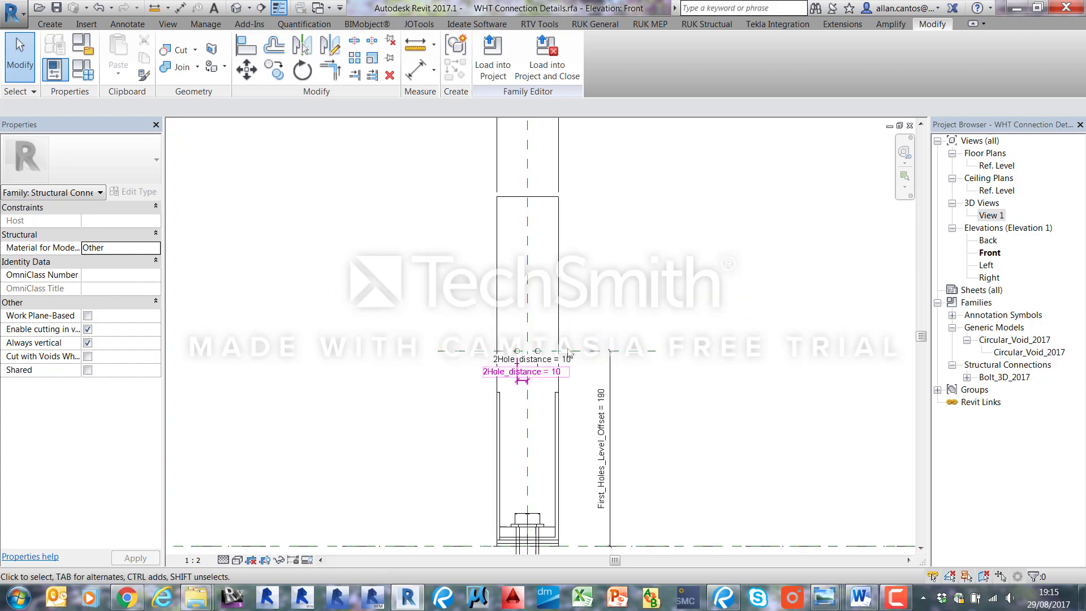
scroll(573, 338, up, 2)
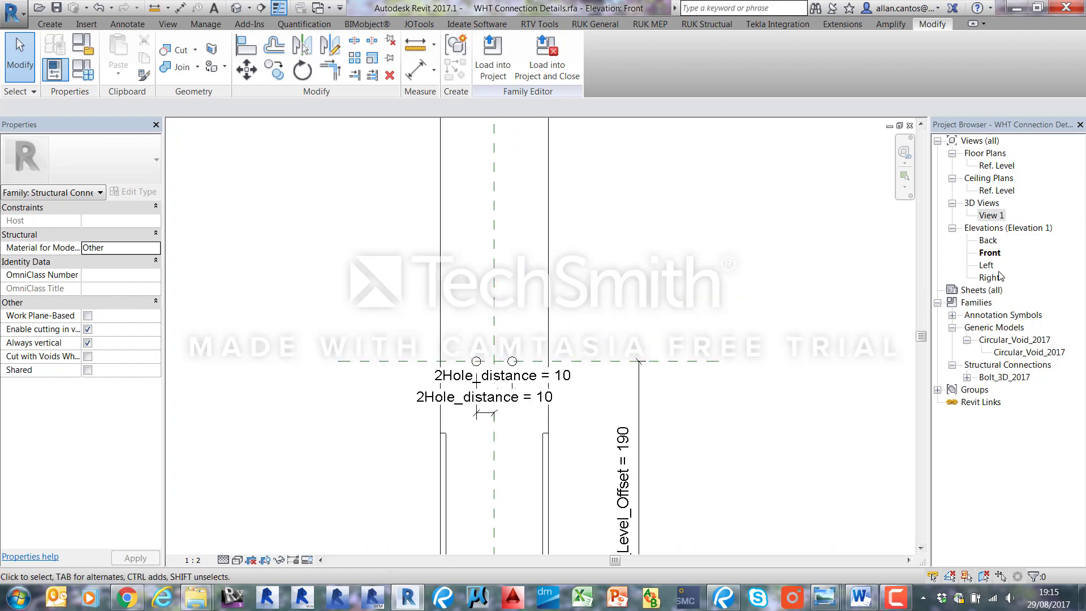
drag(1012, 352, 466, 310)
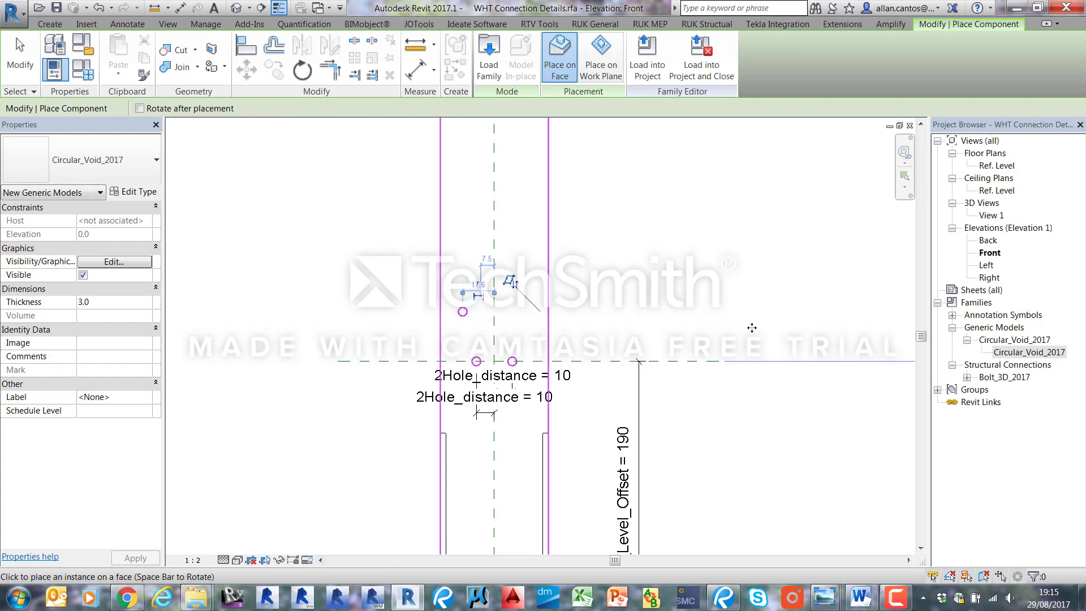
click(24, 57)
drag(1013, 355, 492, 259)
click(513, 261)
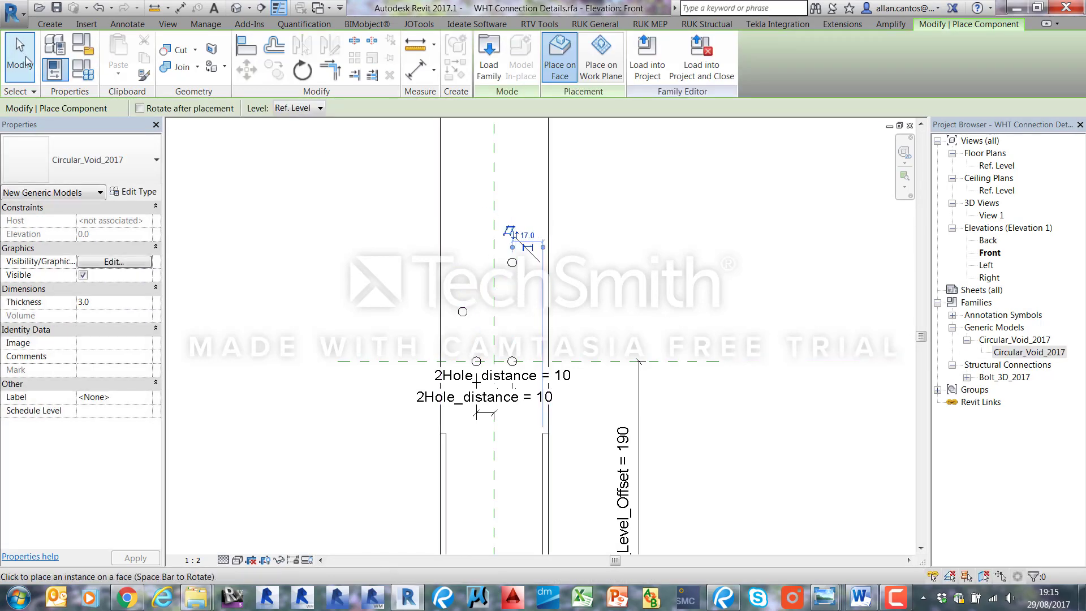
click(20, 57)
drag(1030, 352, 475, 297)
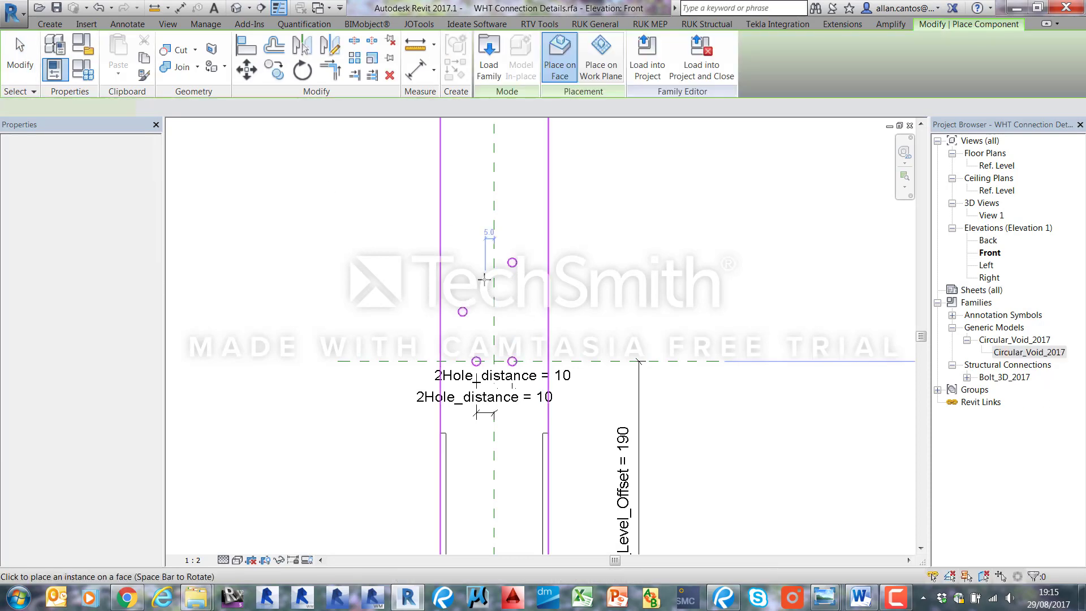
click(496, 277)
click(21, 57)
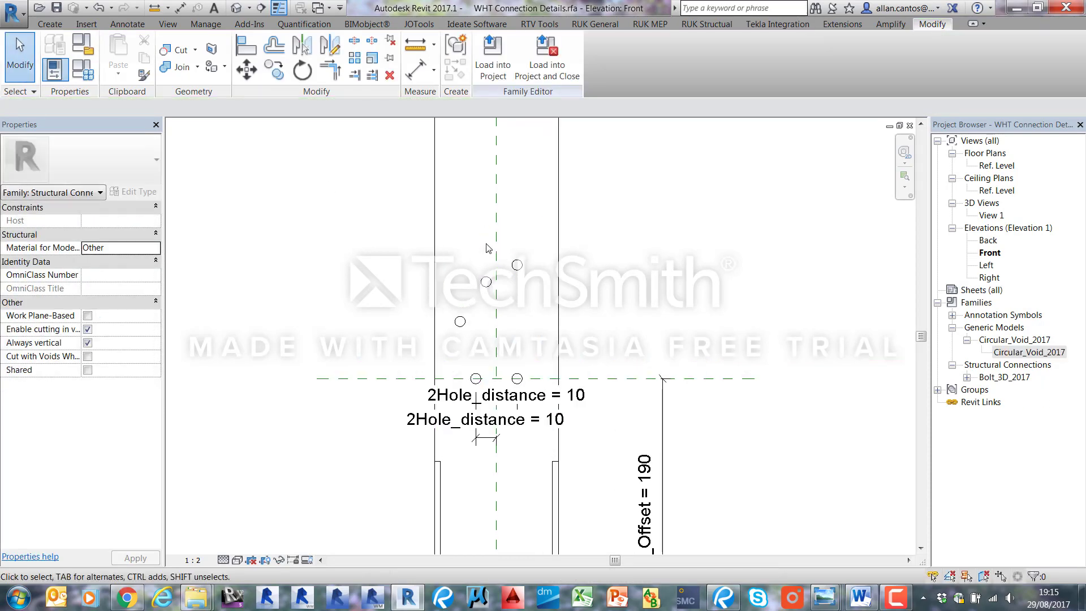
- Align the middle of the three new circular voids with the vertical Center (Left/Right) reference plane in the Front elevation
scroll(482, 243, up, 3)
click(246, 45)
scroll(507, 217, up, 2)
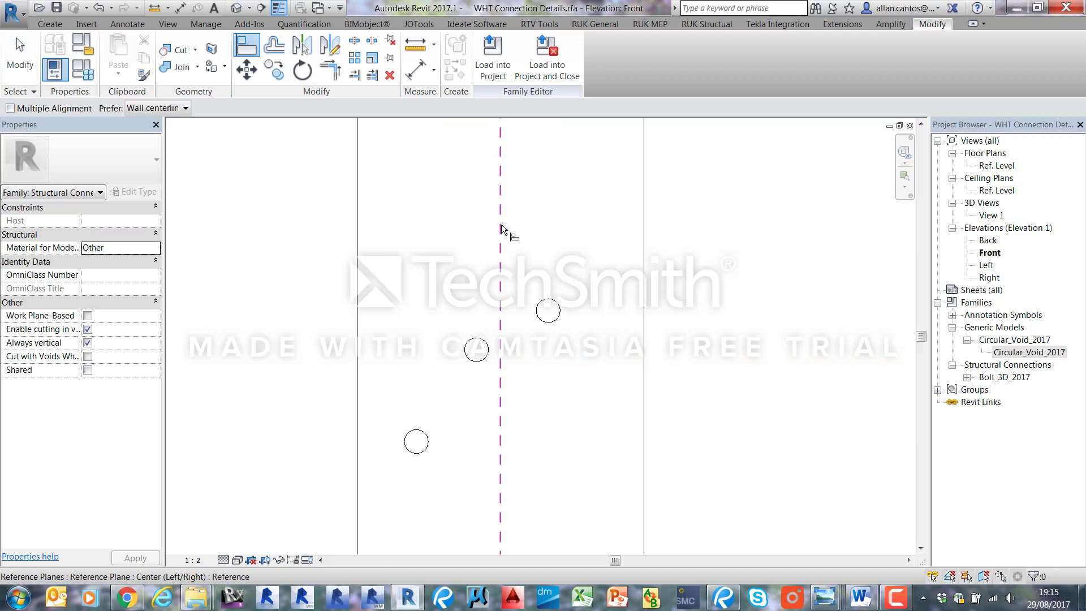
click(486, 346)
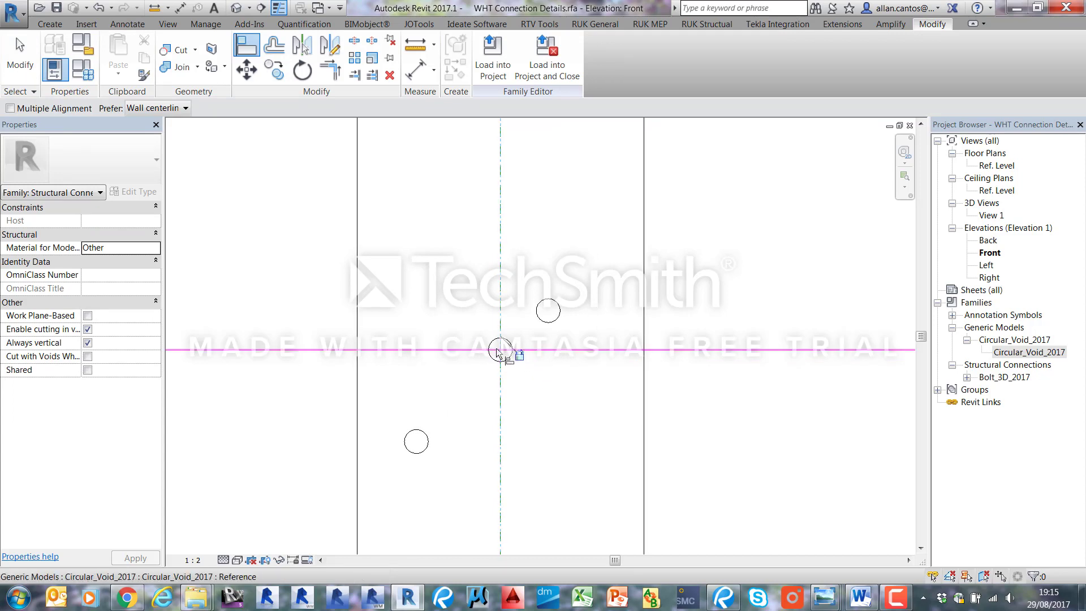
- Align the right and left circular voids level with the middle void, locking the right void's alignment
click(495, 351)
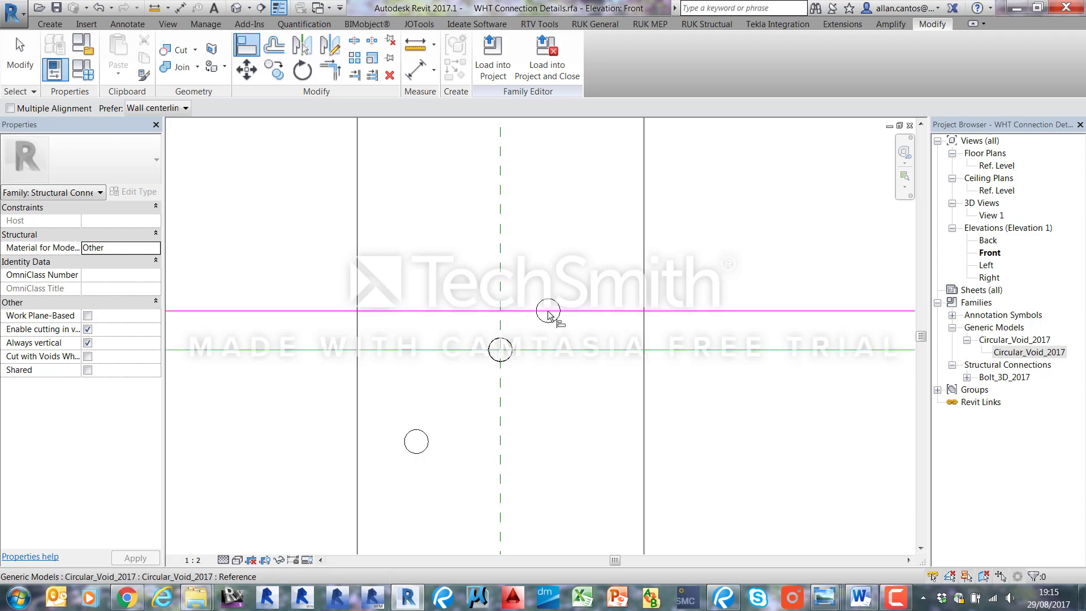
click(547, 312)
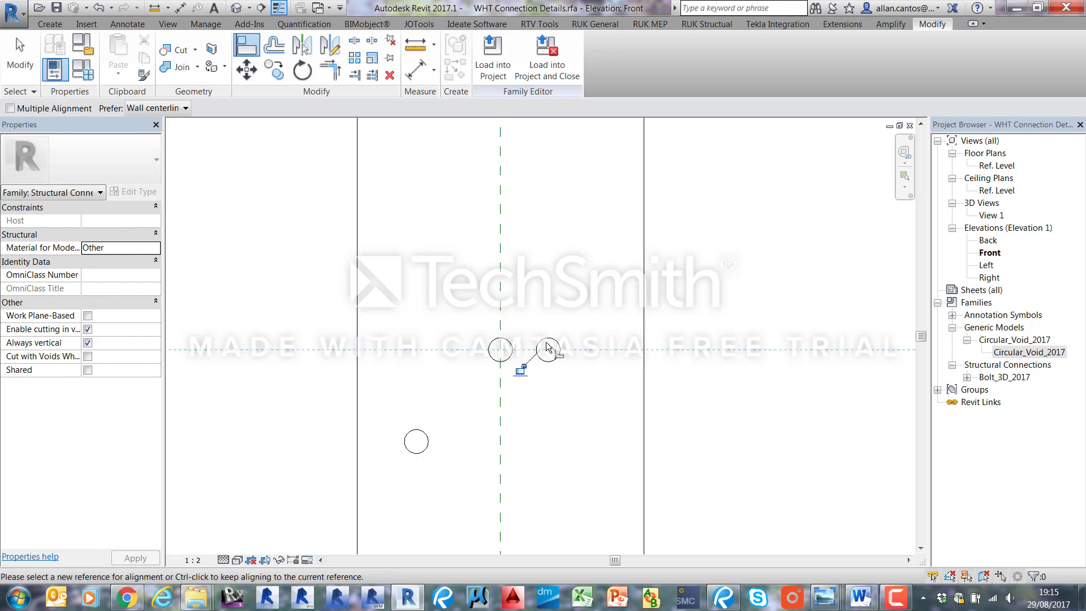
click(523, 369)
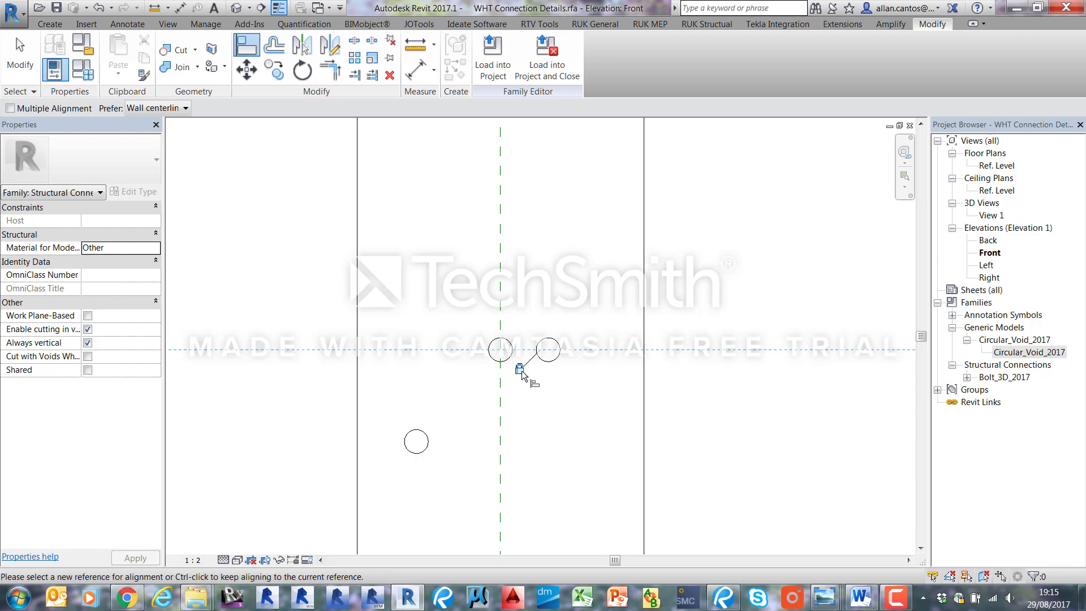
click(496, 351)
click(417, 441)
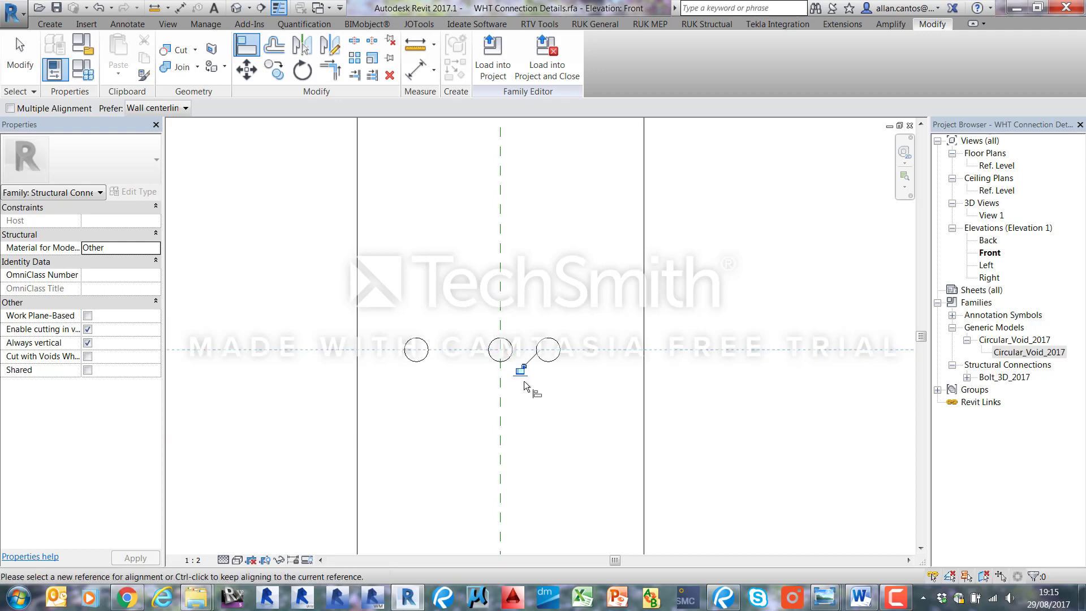
click(19, 57)
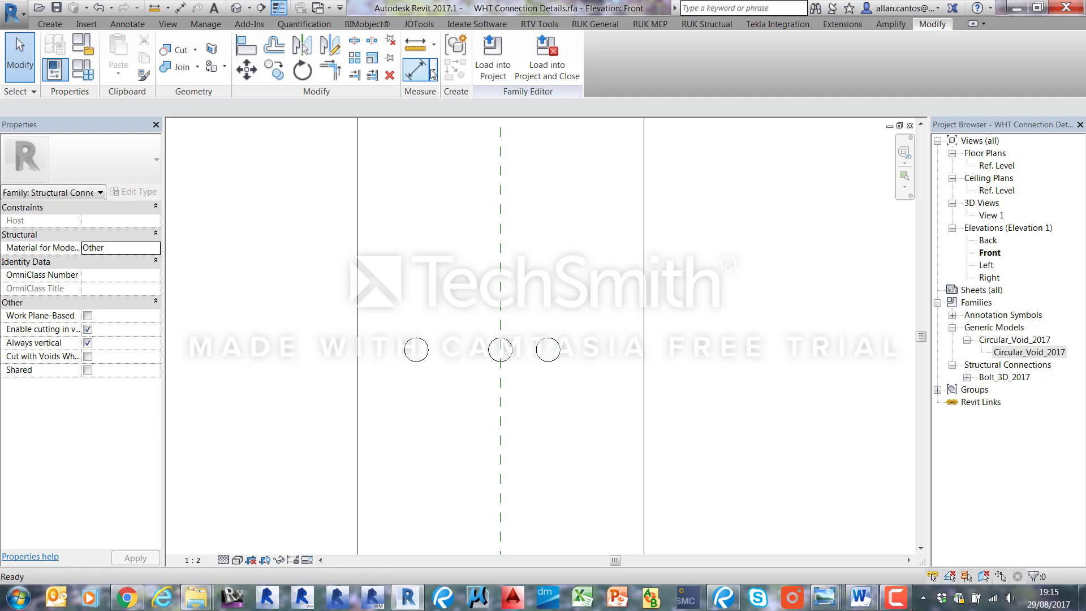
- Dimension the horizontal distances from the centre reference plane to the right and left voids of the upper row
click(419, 69)
click(500, 249)
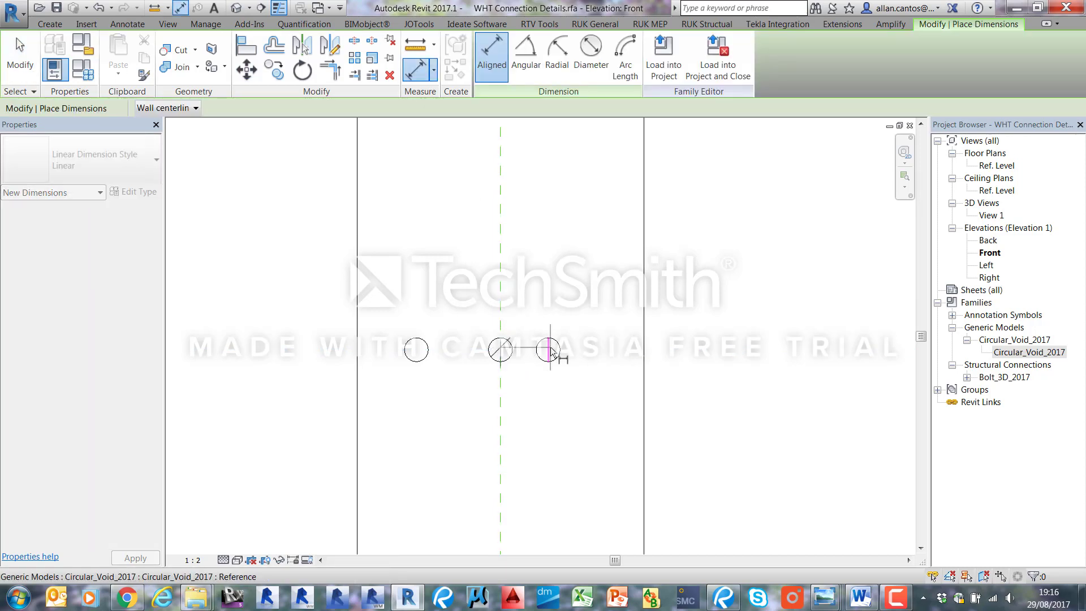
click(550, 354)
click(574, 283)
click(500, 330)
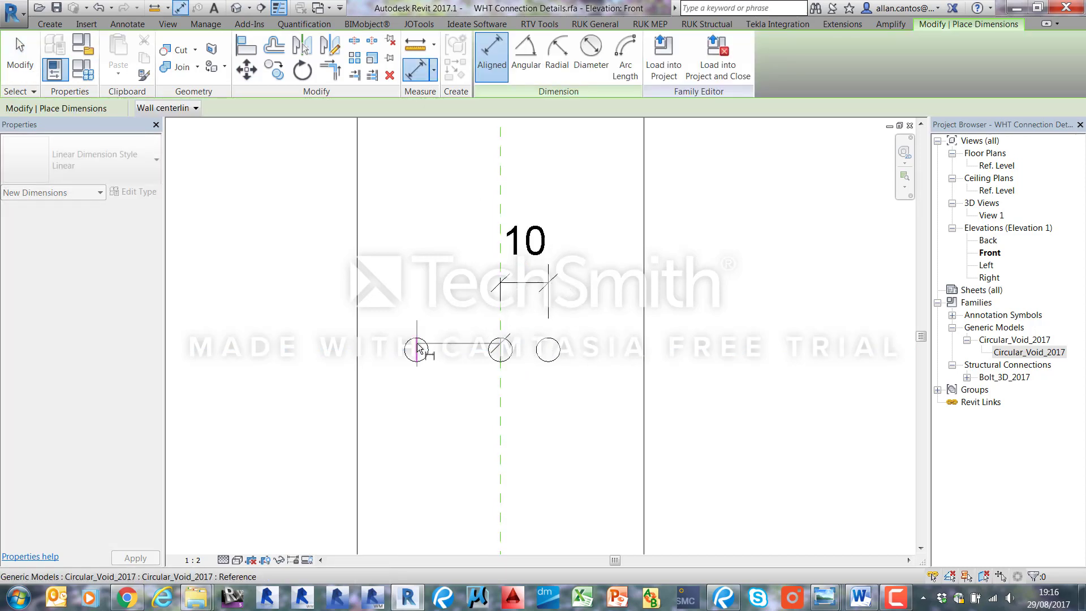
click(418, 349)
click(452, 283)
key(Escape)
key(Escape)
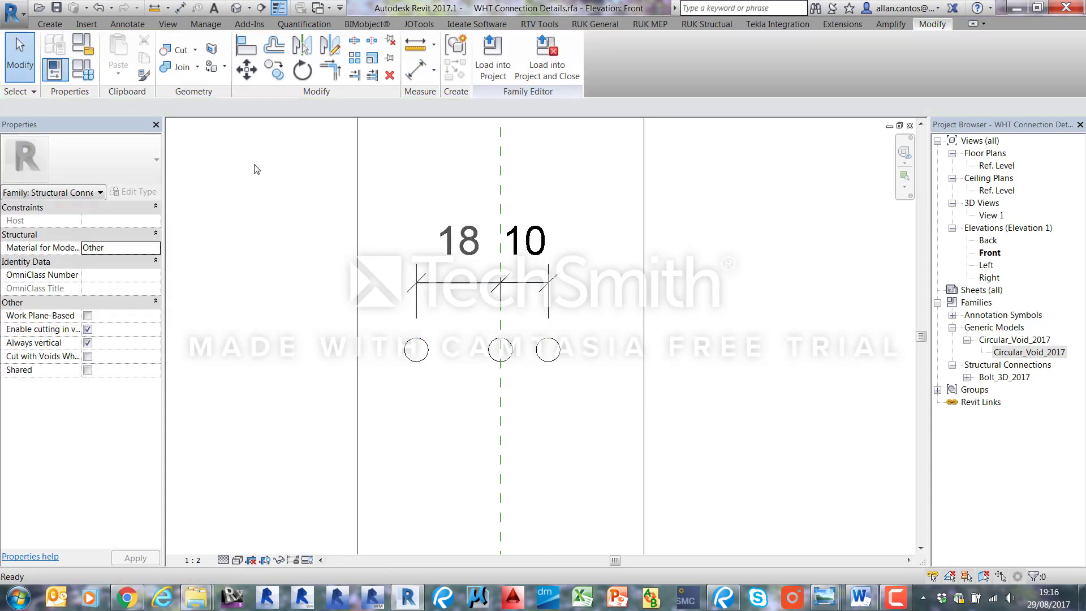
- Label both upper-row dimensions with a new family type parameter named 3Hole_distance, grouped under Dimensions
click(432, 281)
ctrl+click(537, 283)
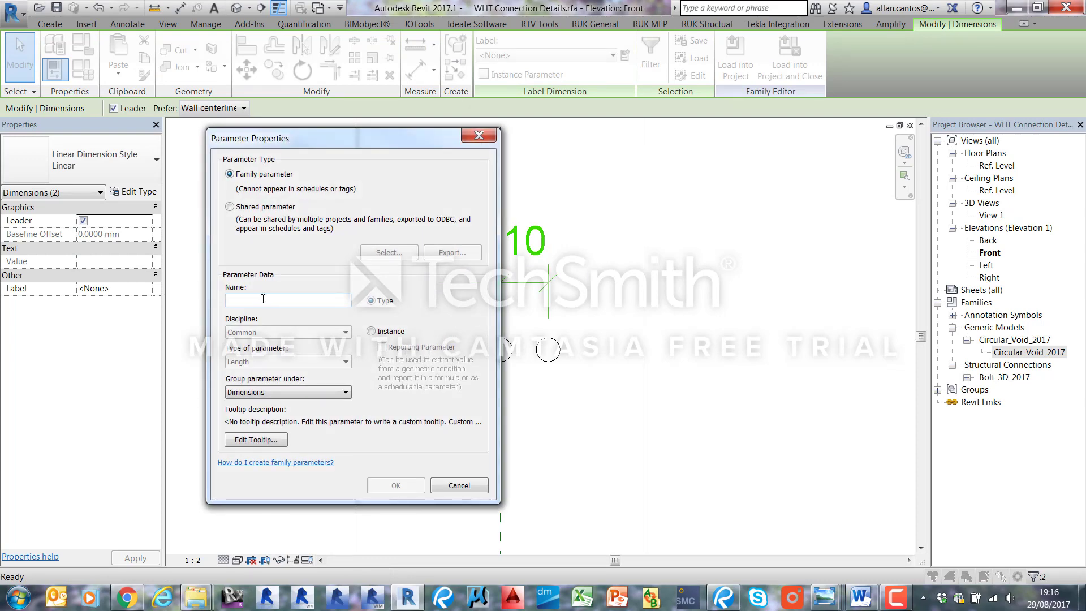
text(3Hole_distance)
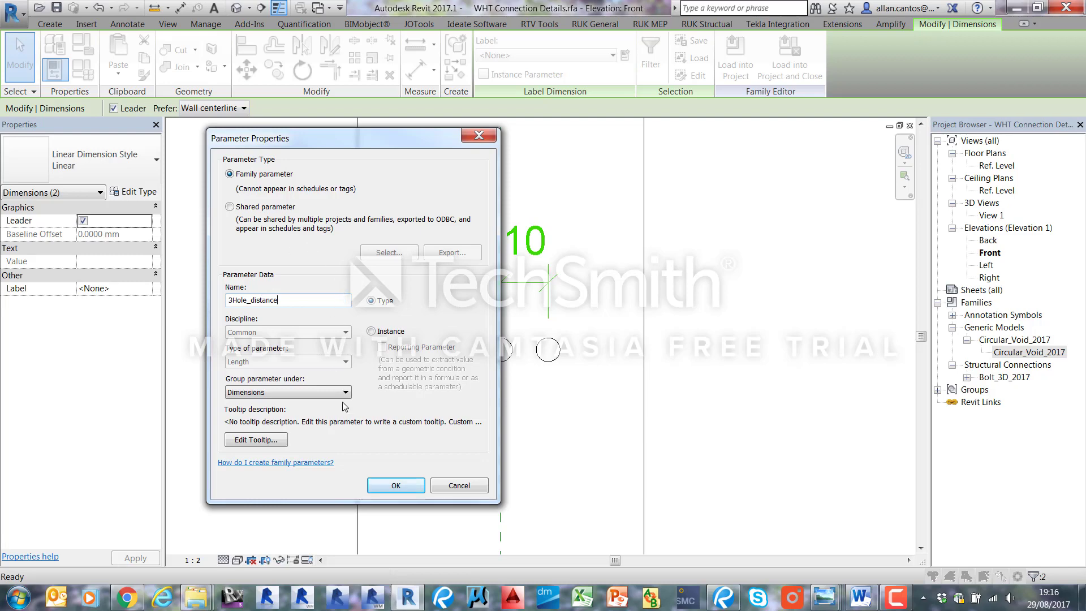
click(396, 486)
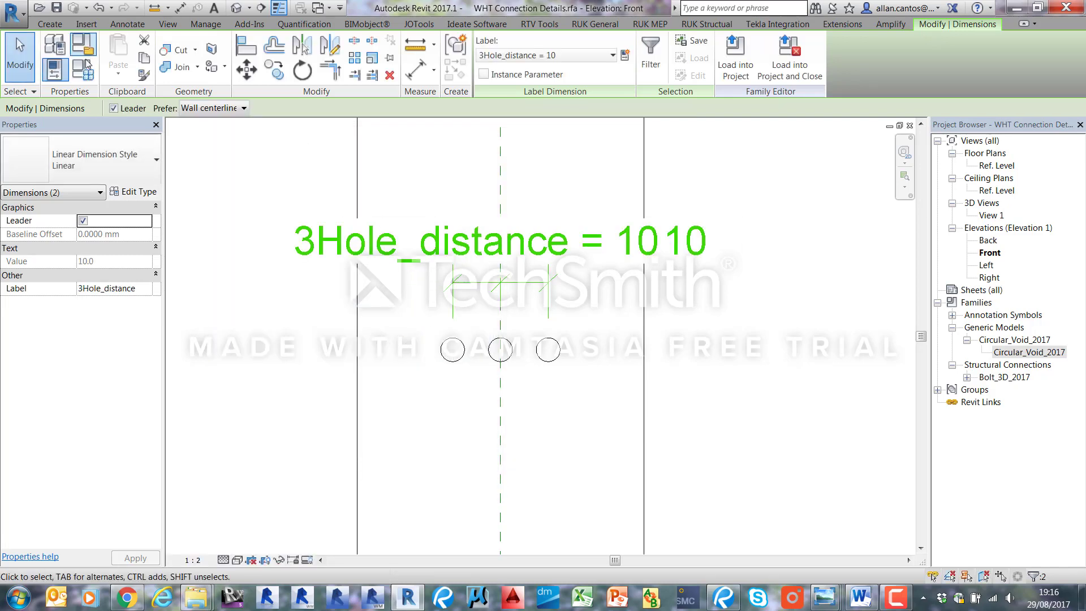
- Move the 3Hole_distance parameter to the end of the Dimensions group in Family Types, below 2Hole_distance
click(83, 70)
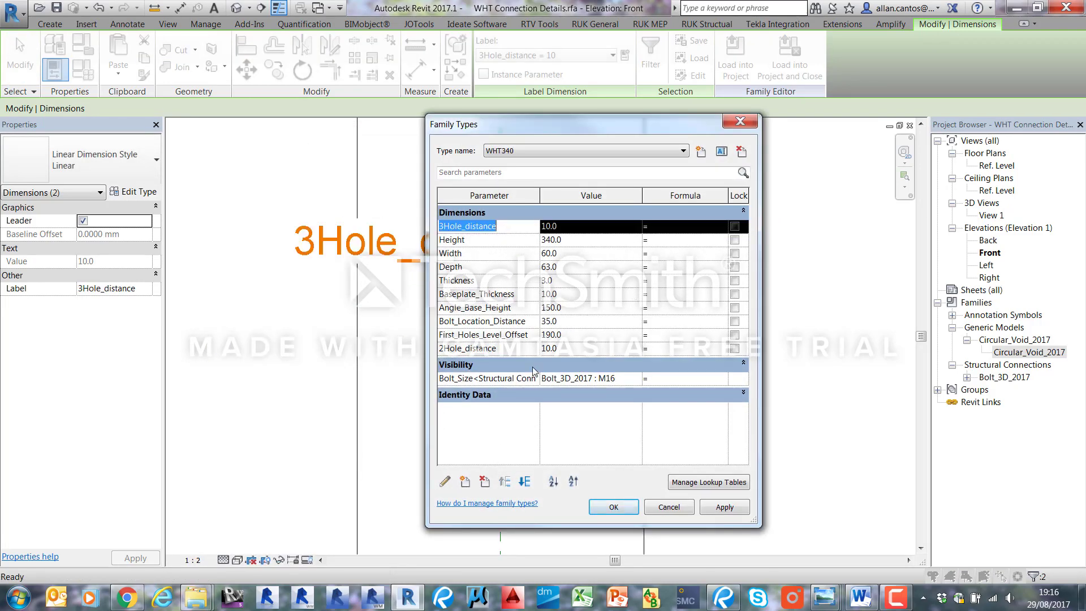
click(524, 481)
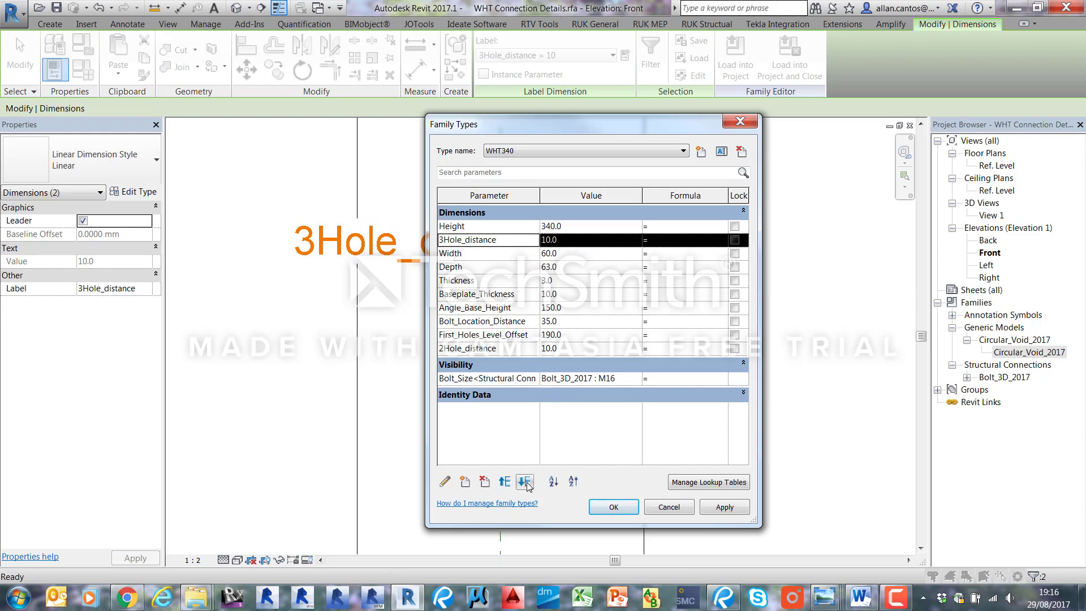
click(524, 481)
click(524, 481)
click(525, 481)
click(525, 481)
click(524, 482)
click(524, 481)
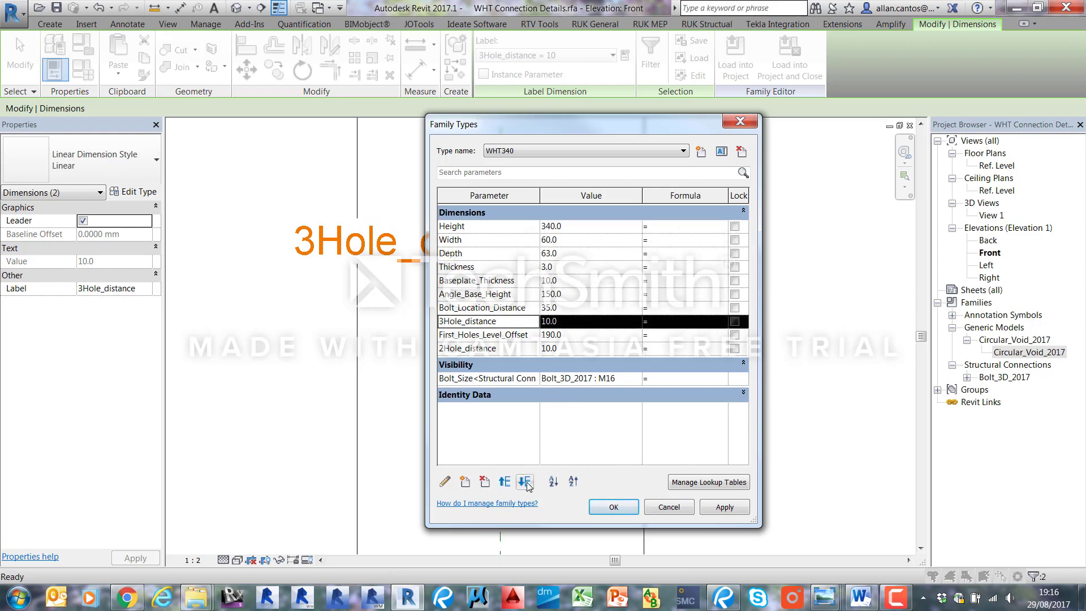
click(525, 481)
click(524, 481)
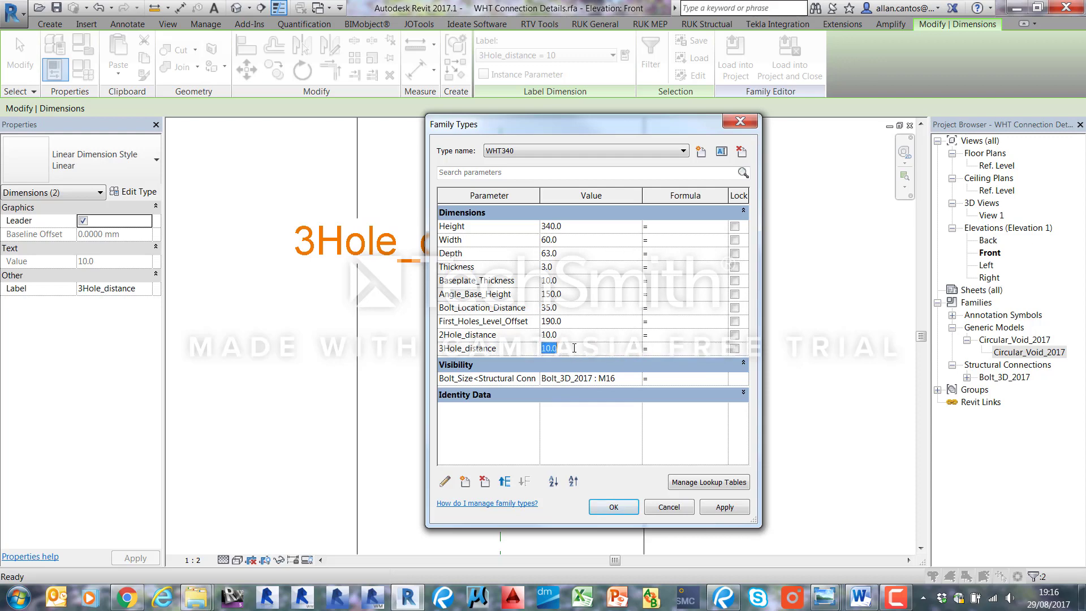
- Set the WHT340 type's 3Hole_distance to 20 and accept the family types
click(574, 347)
text(20)
click(707, 508)
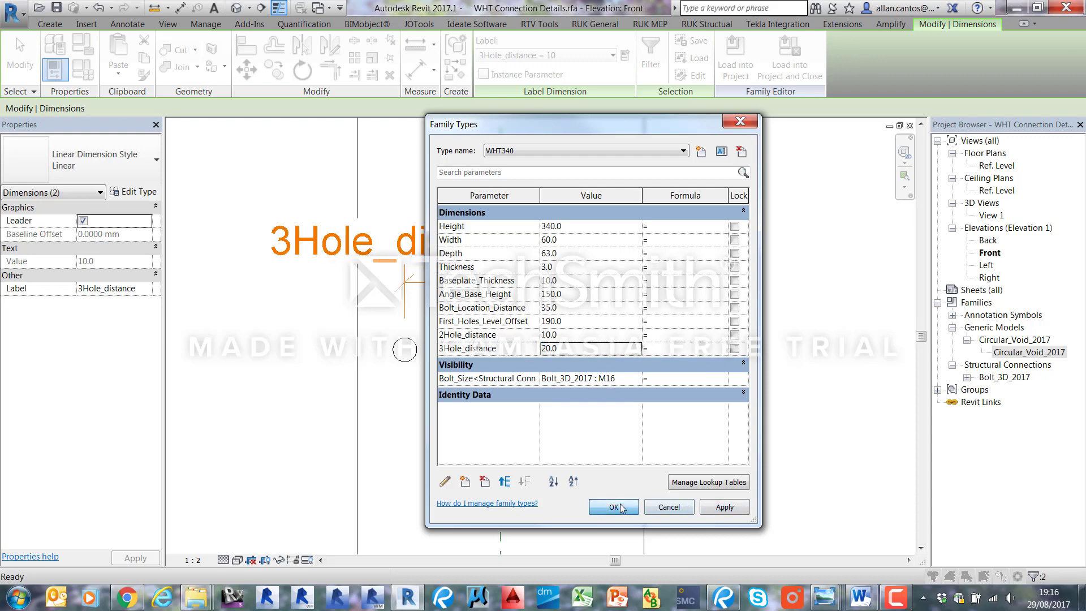
click(613, 506)
- Draw a horizontal reference plane between the two hole rows, about 30 mm above the first row's reference plane
scroll(711, 370, down, 5)
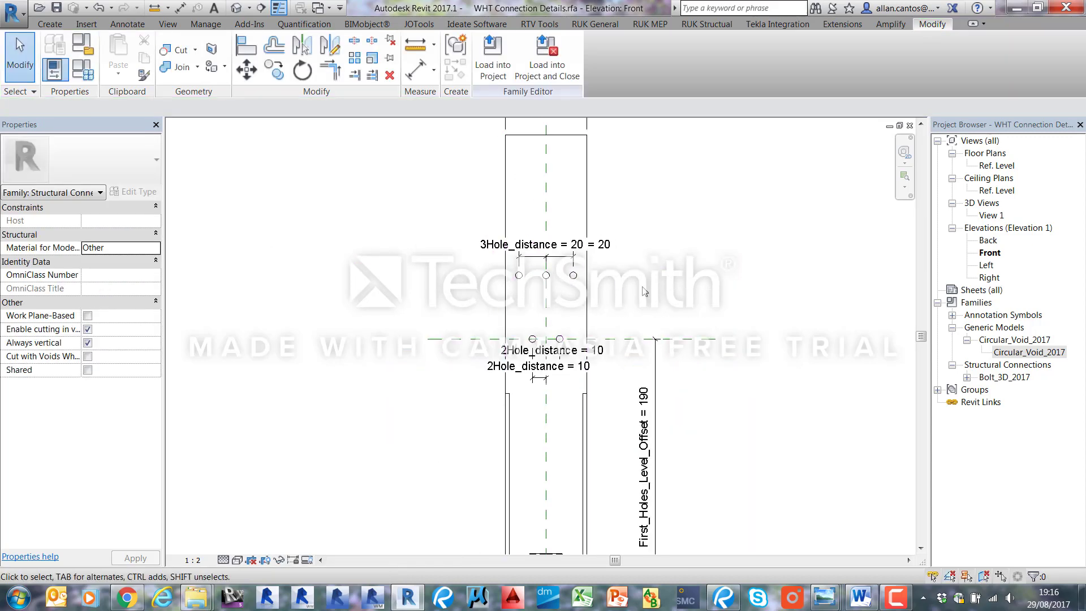
click(59, 25)
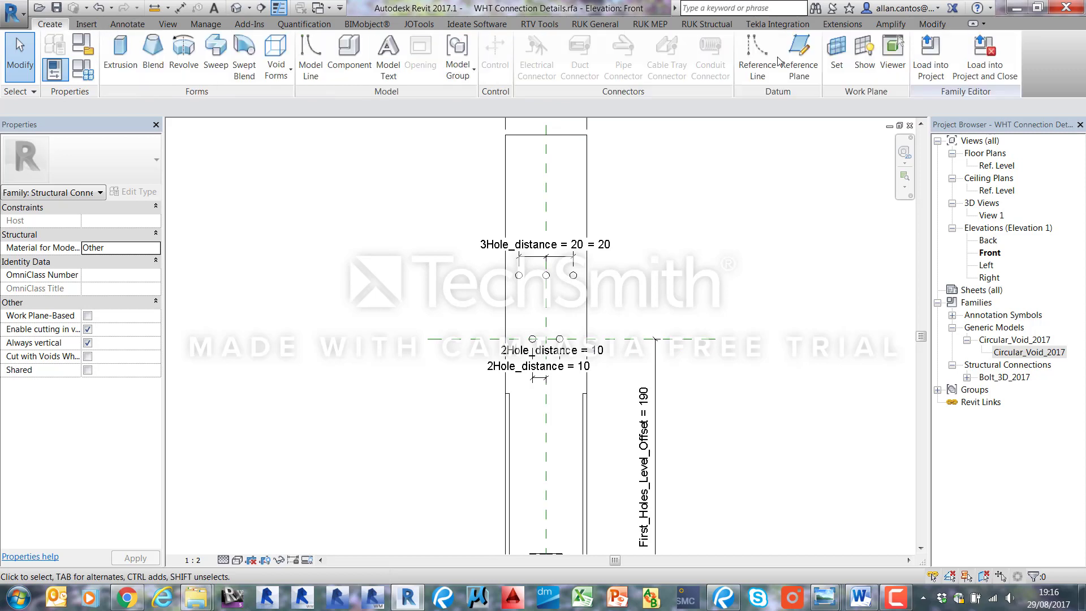
click(799, 54)
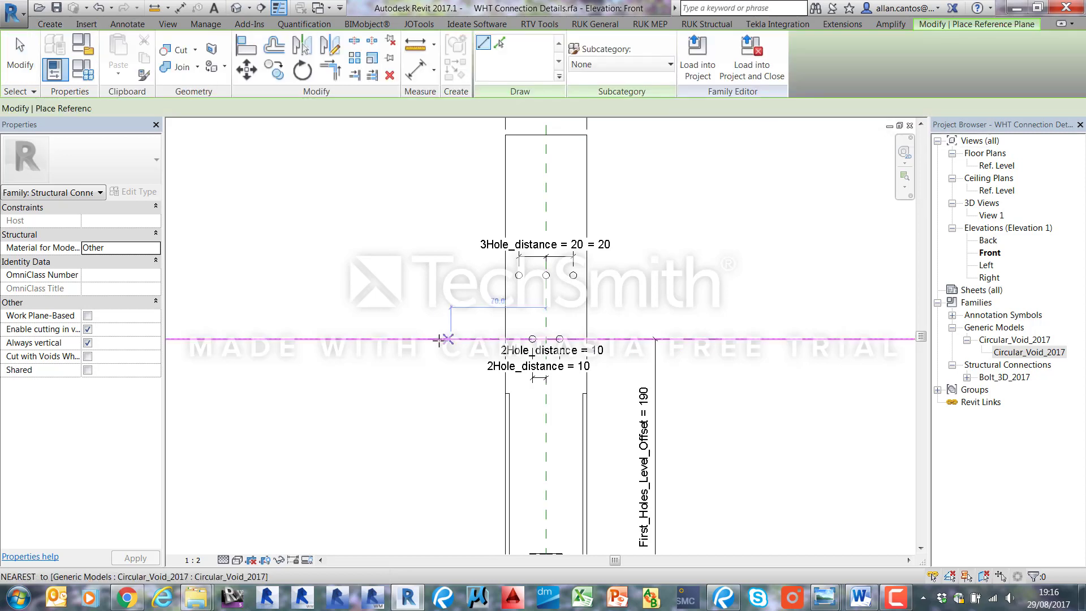
click(422, 297)
click(704, 297)
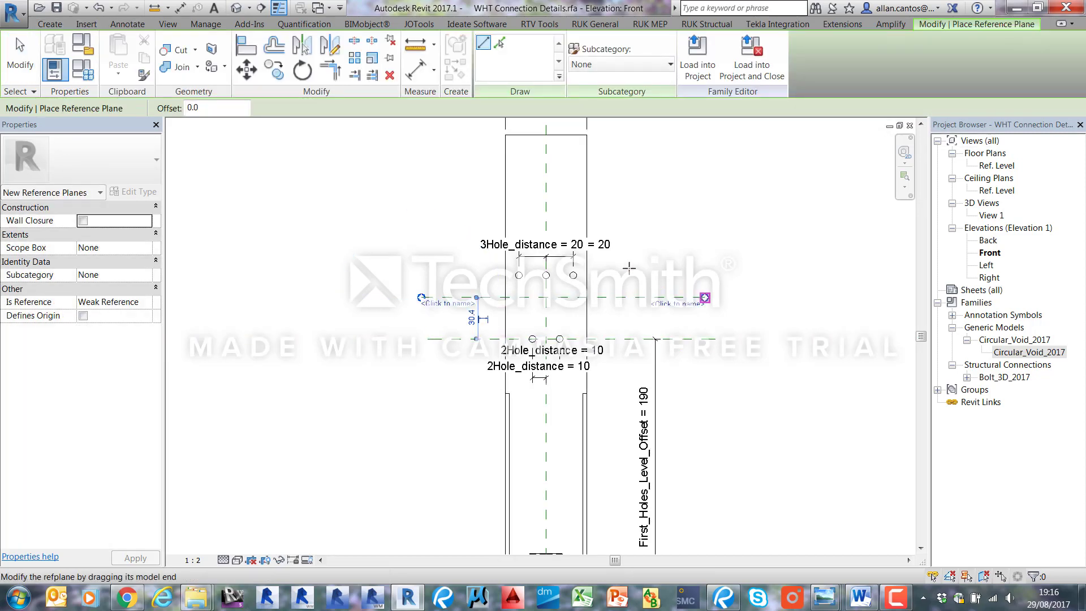
click(17, 50)
- Dimension the vertical distance between the first hole row's reference plane and the new plane above it
click(416, 69)
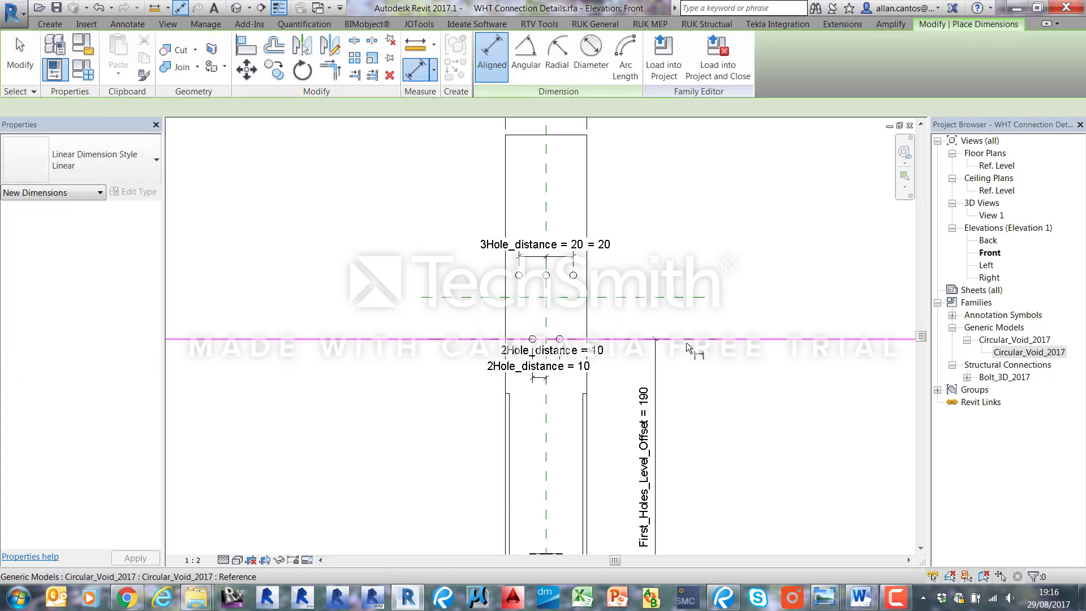
scroll(687, 341, up, 2)
click(674, 338)
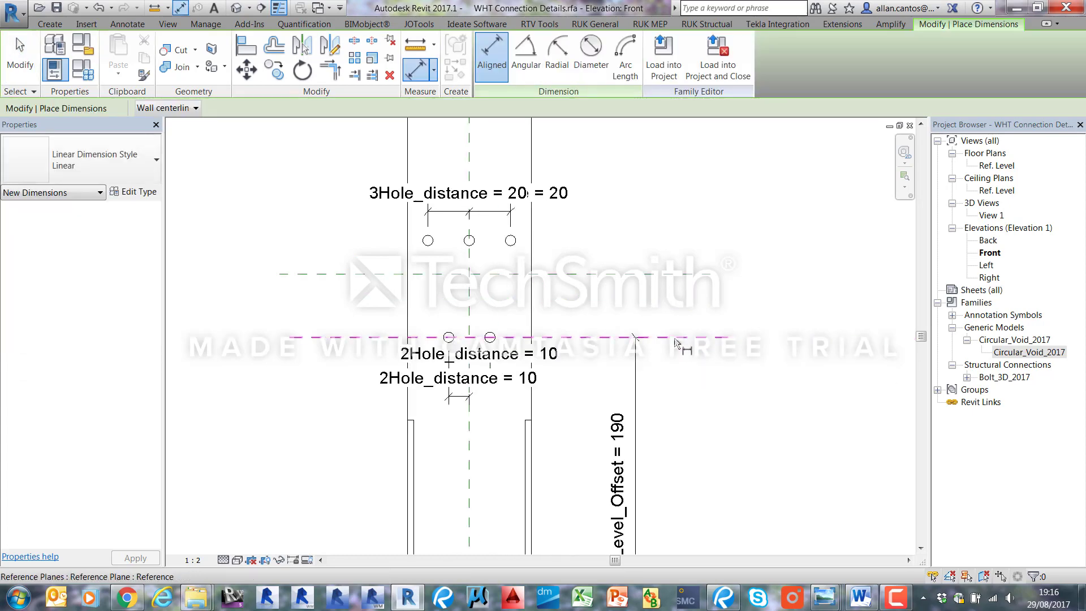
click(635, 300)
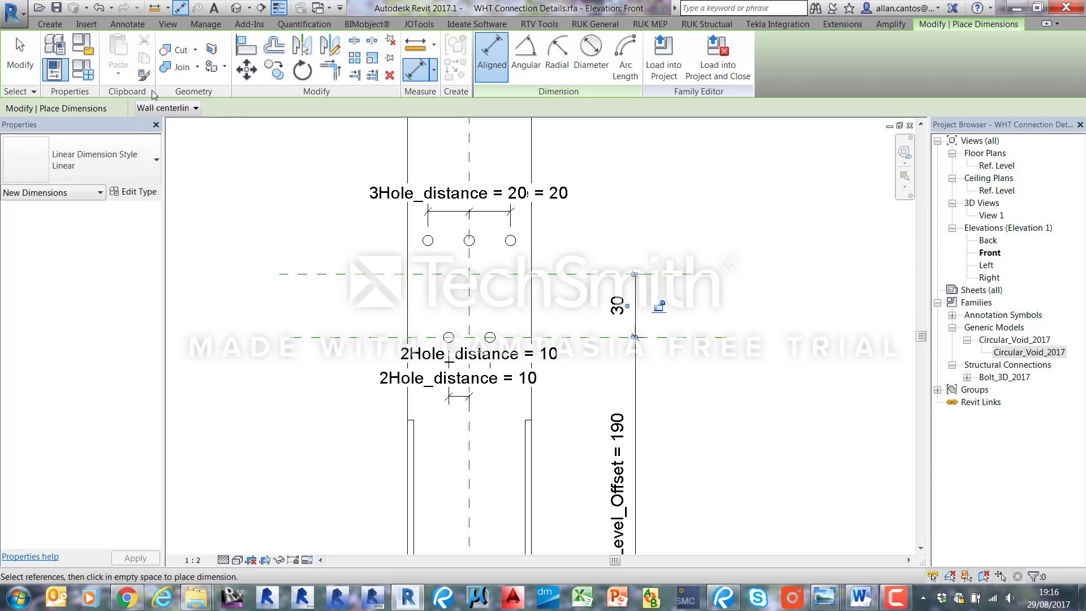
key(Escape)
key(Escape)
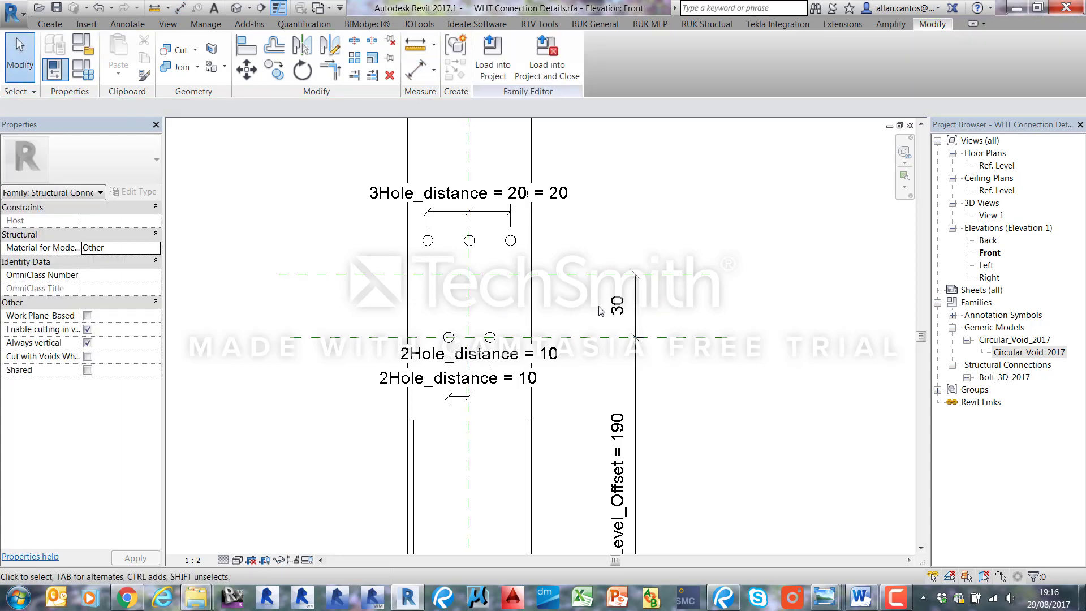
- Label the dimension between the two horizontal reference planes with a new family type parameter named Group_Hole_Distance
click(634, 310)
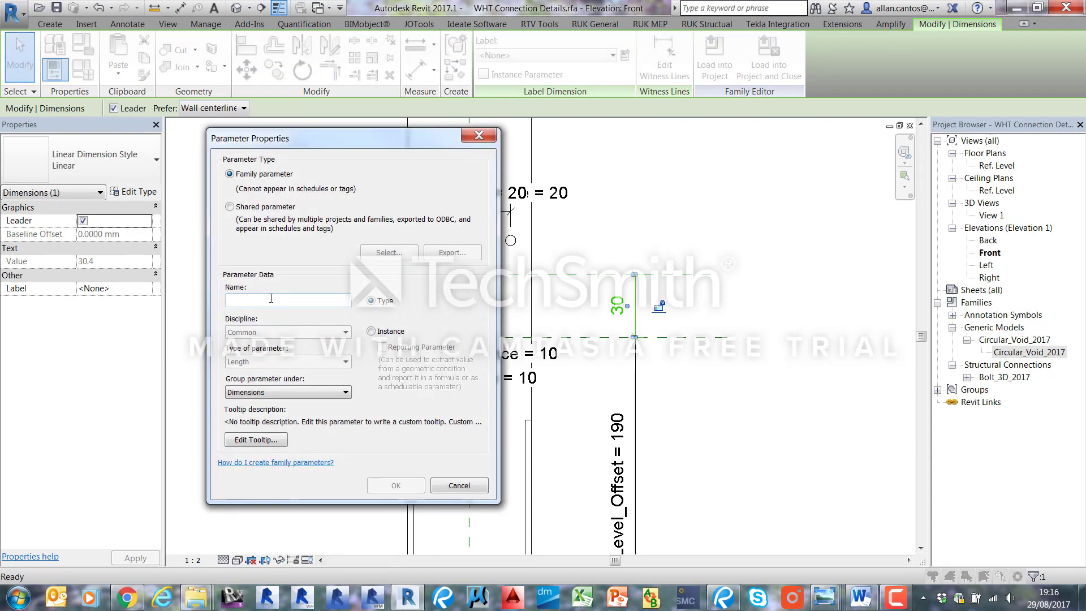
text(roup_Hole_Distance)
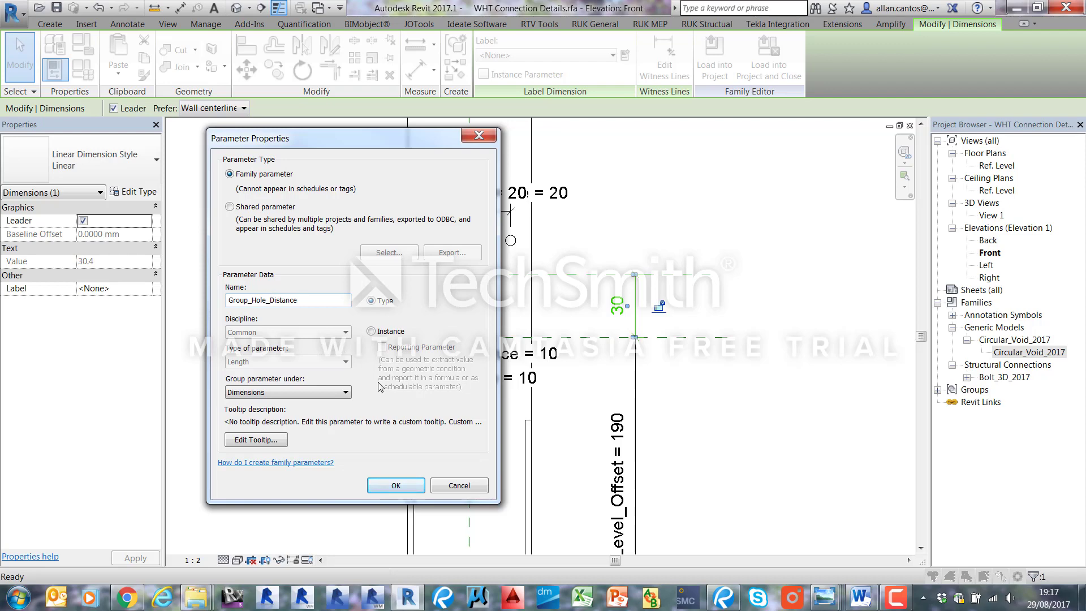
click(396, 485)
click(684, 218)
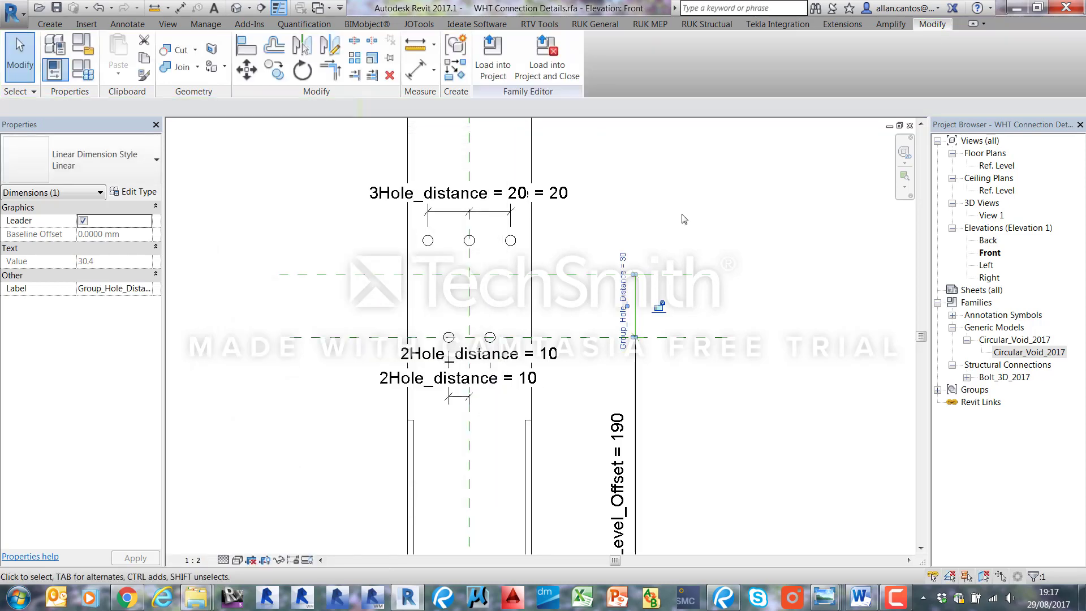
- Check the hole spacing on the Blog_023-052.PNG geometry sheet in Windows Photo Viewer, and set the WHT340 type's Group_Hole_Distance to 20
scroll(673, 215, down, 2)
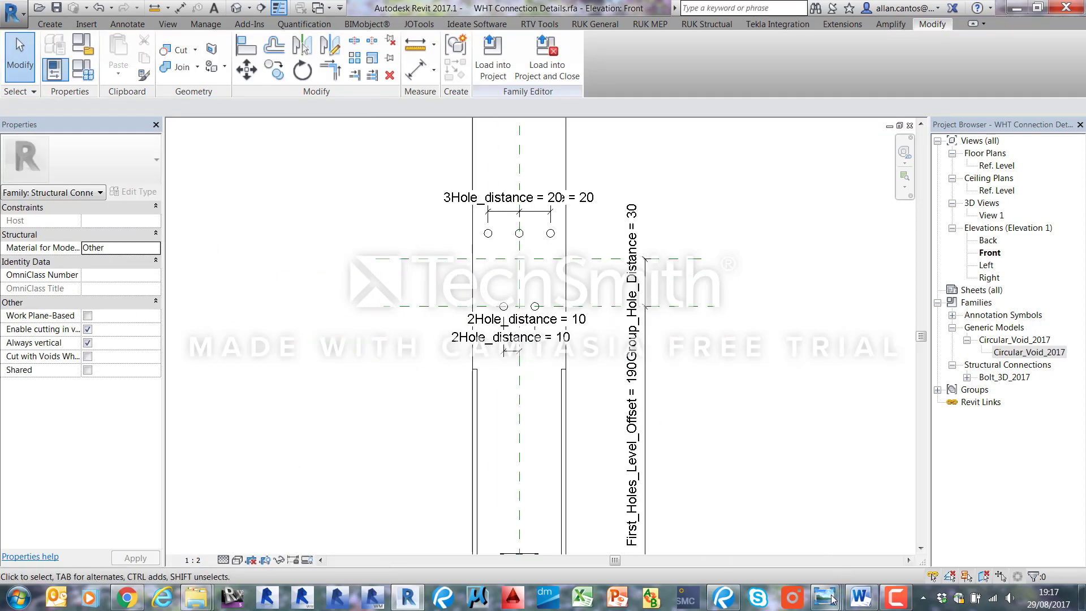
mouse_move(824, 597)
click(983, 531)
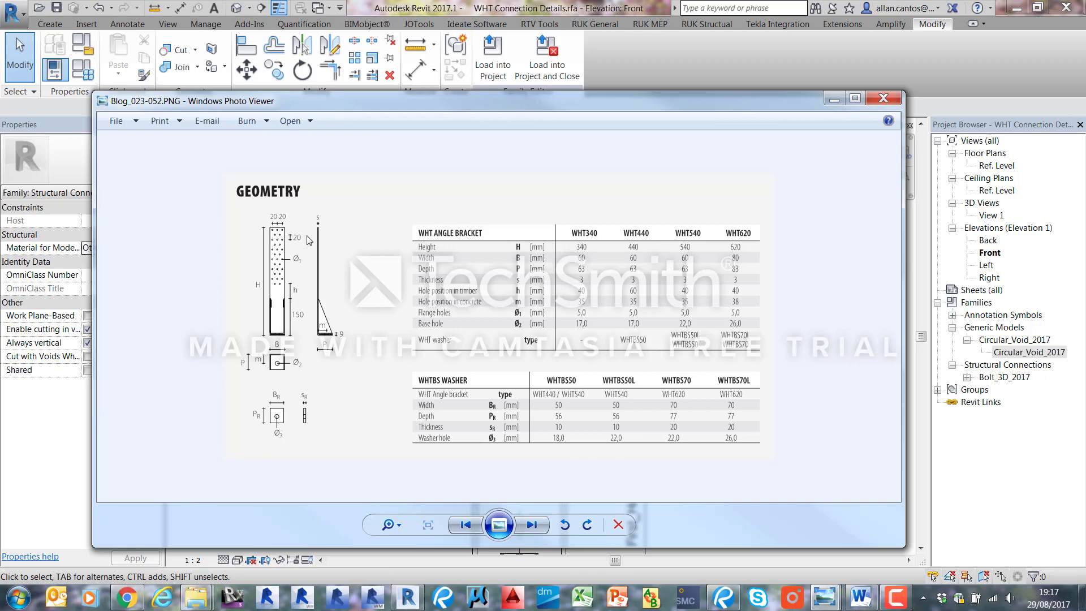
click(833, 98)
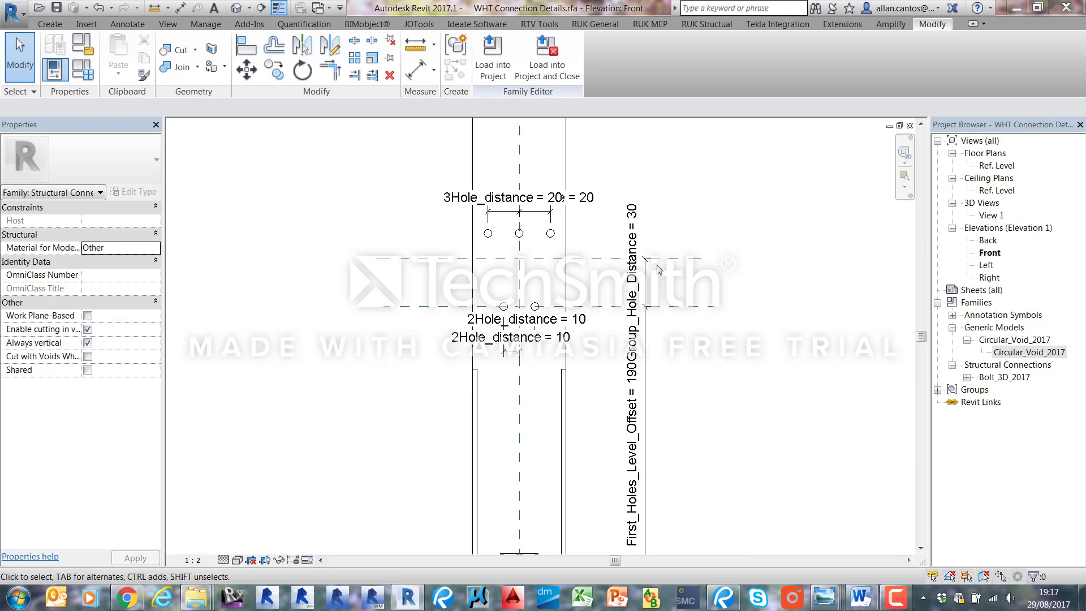
click(83, 48)
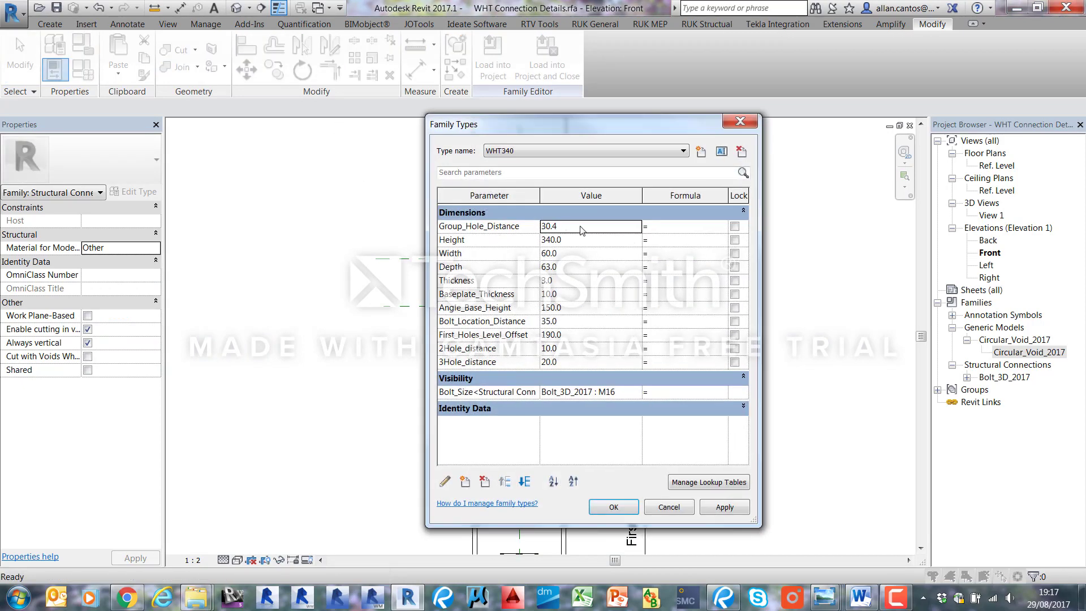
click(582, 226)
text(20)
- Move the Group_Hole_Distance parameter down to the end of the Dimensions group, below 3Hole_distance, and apply the new parameter order
click(526, 228)
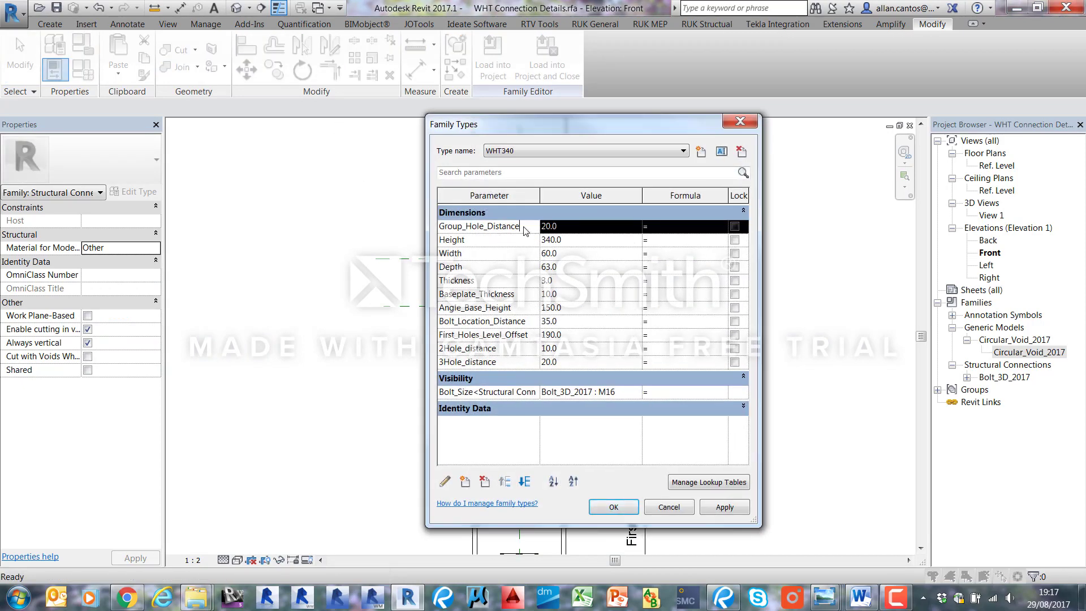
click(524, 481)
click(524, 482)
click(524, 481)
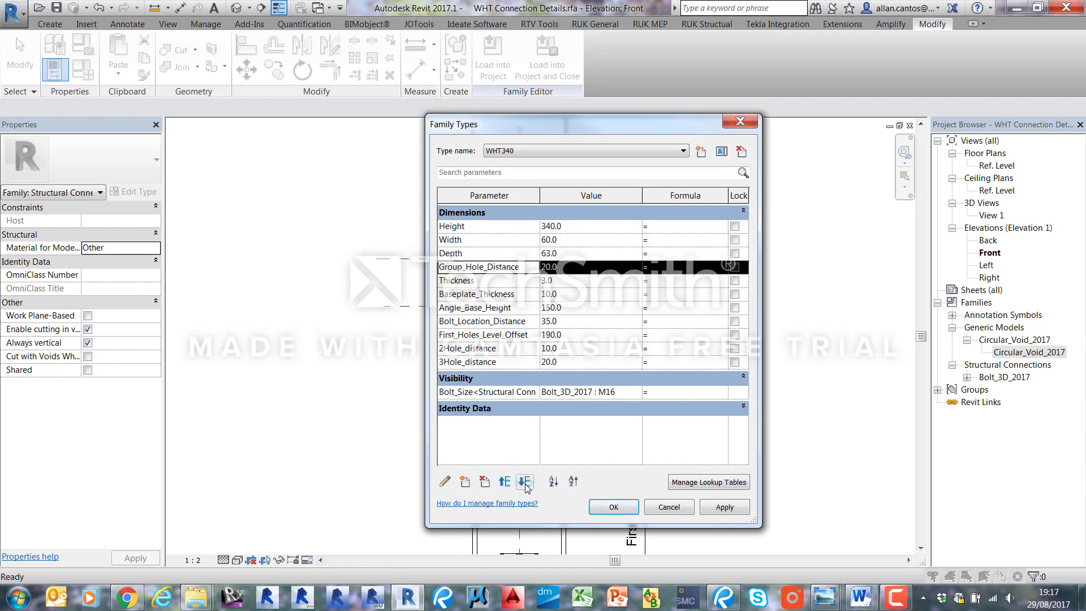
click(524, 481)
click(525, 481)
click(524, 481)
click(524, 481)
click(524, 481)
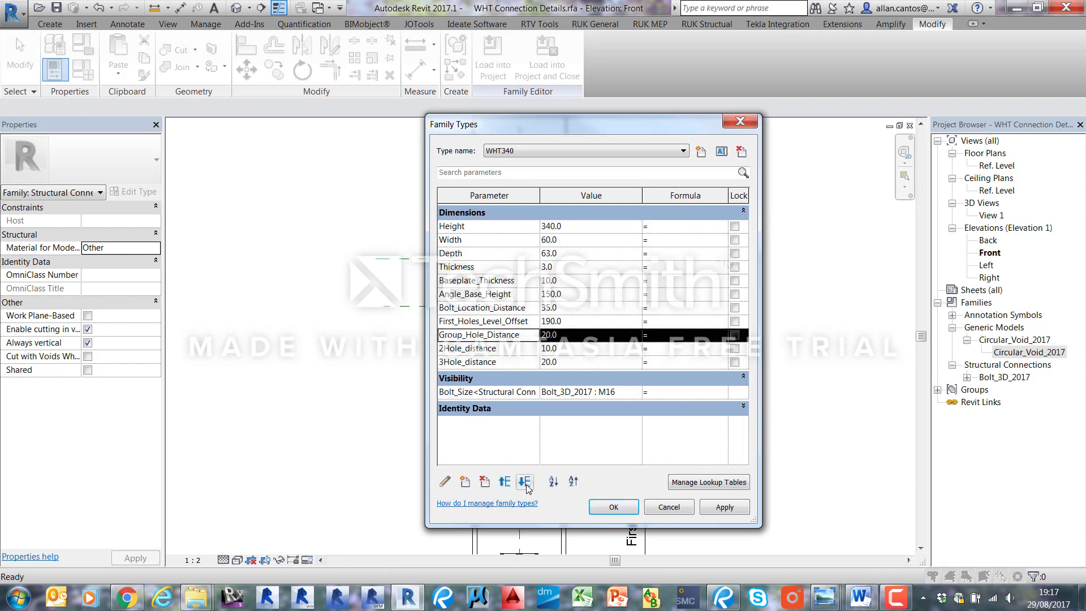
click(525, 481)
click(524, 481)
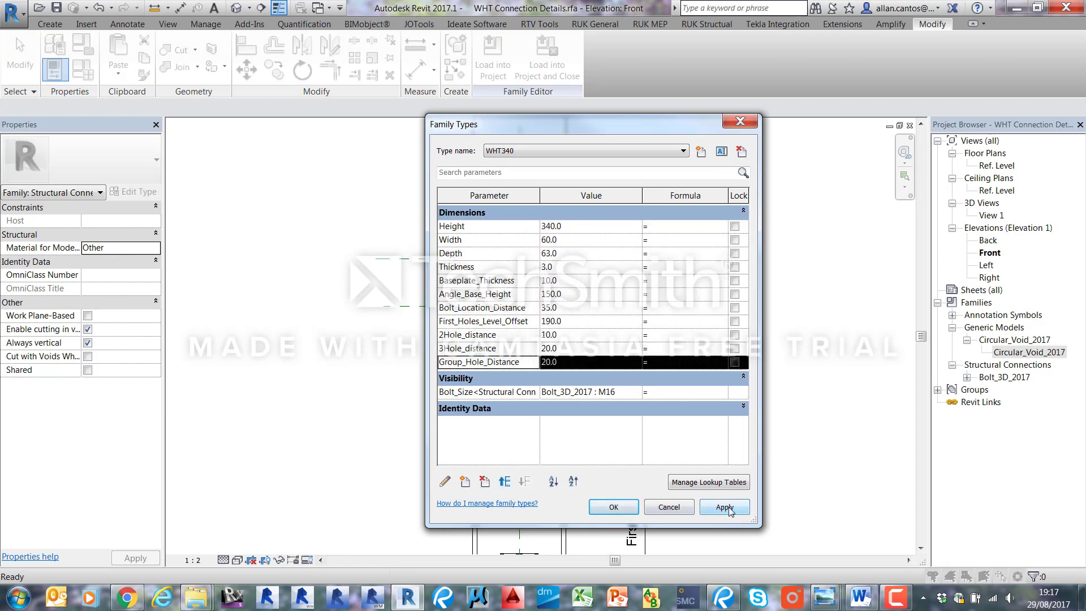
click(725, 507)
click(623, 507)
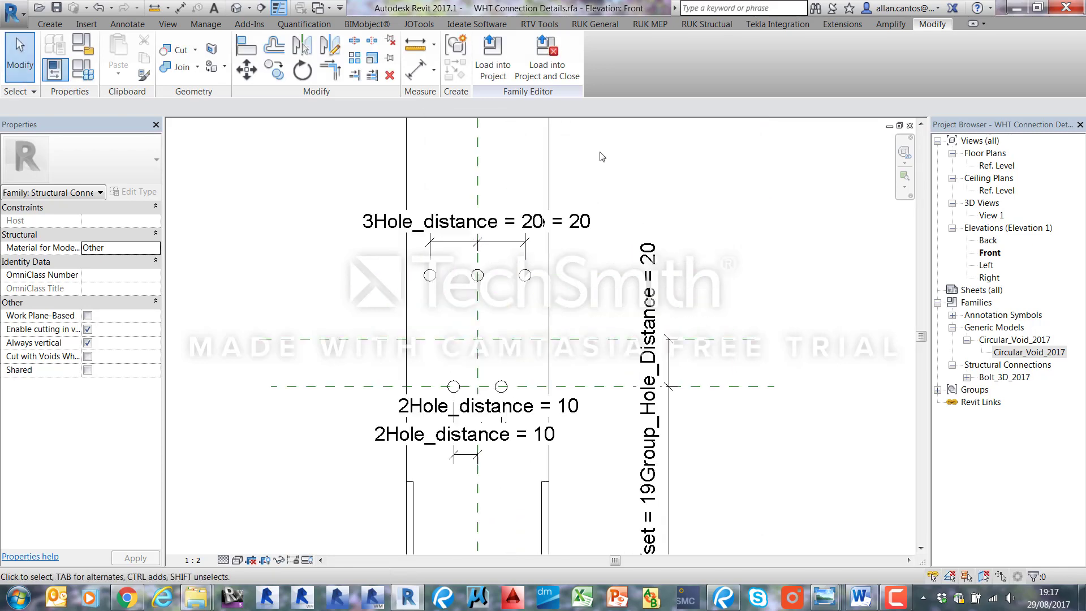
- Align the three-hole row to the upper horizontal reference plane
click(246, 47)
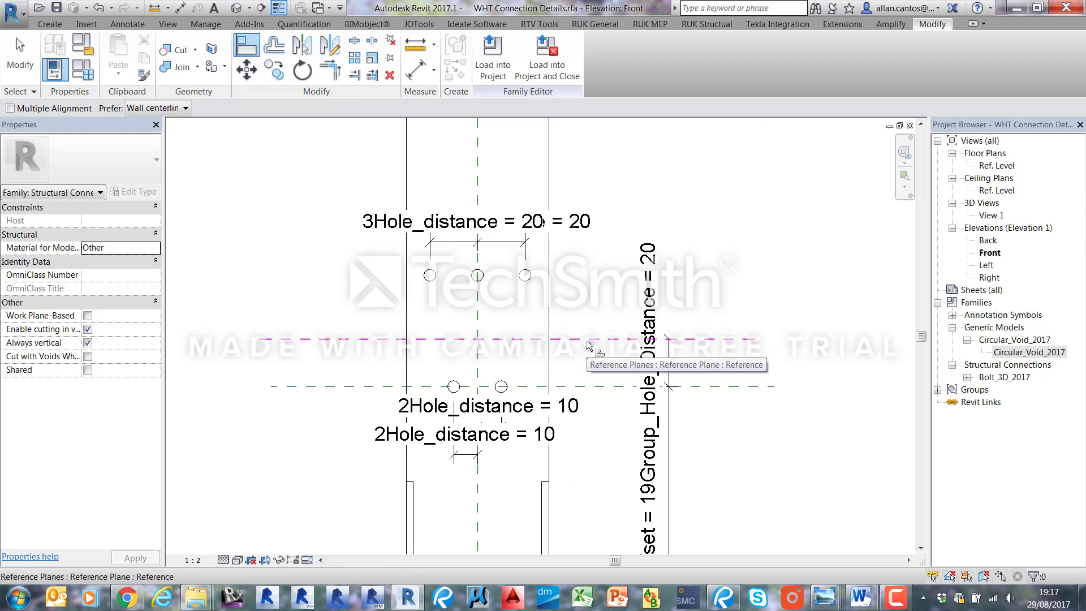
click(588, 341)
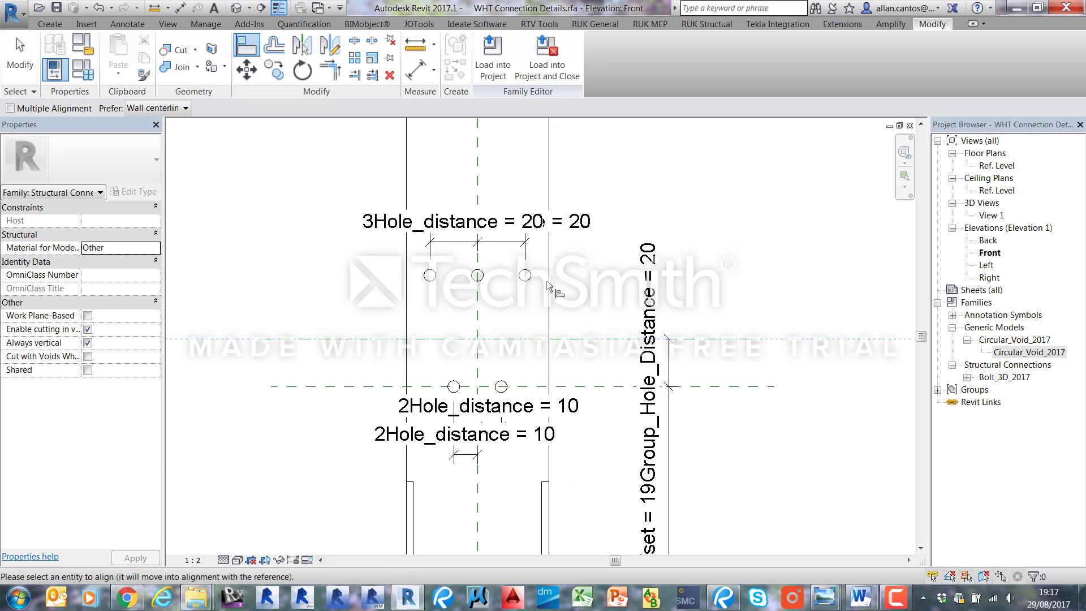
click(530, 277)
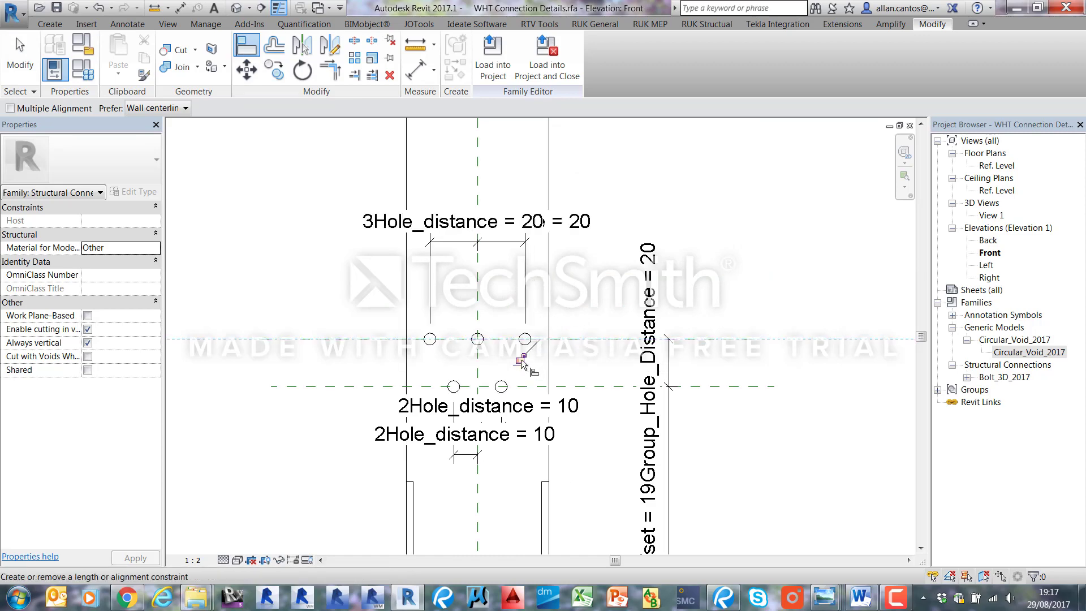
click(19, 54)
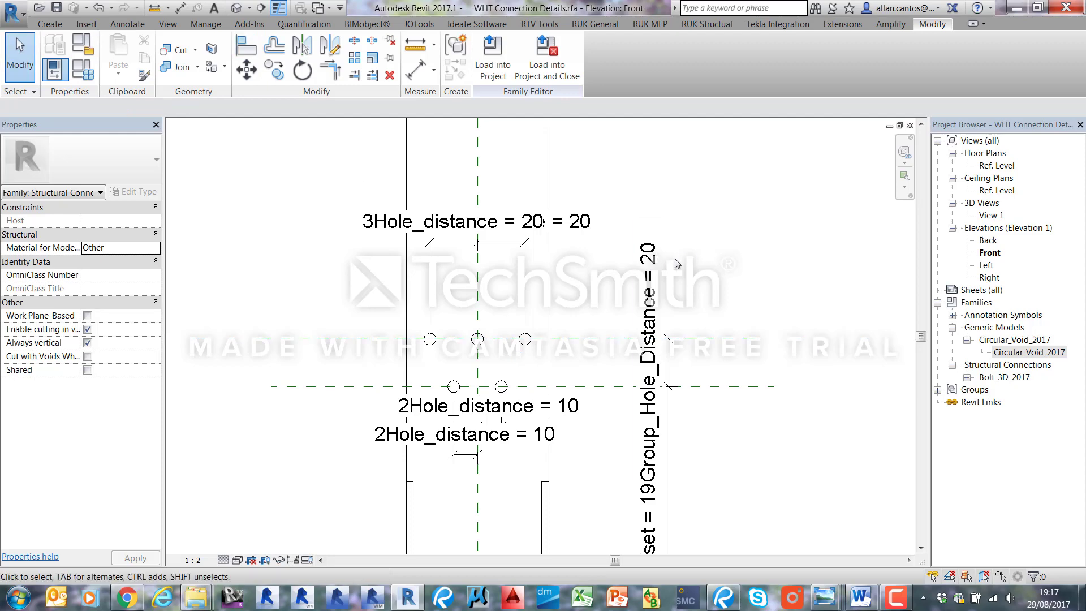
- Move the two 3Hole_distance dimensions down, closer to the three-hole row
scroll(557, 275, down, 3)
scroll(526, 256, up, 4)
click(521, 256)
drag(521, 258, 526, 318)
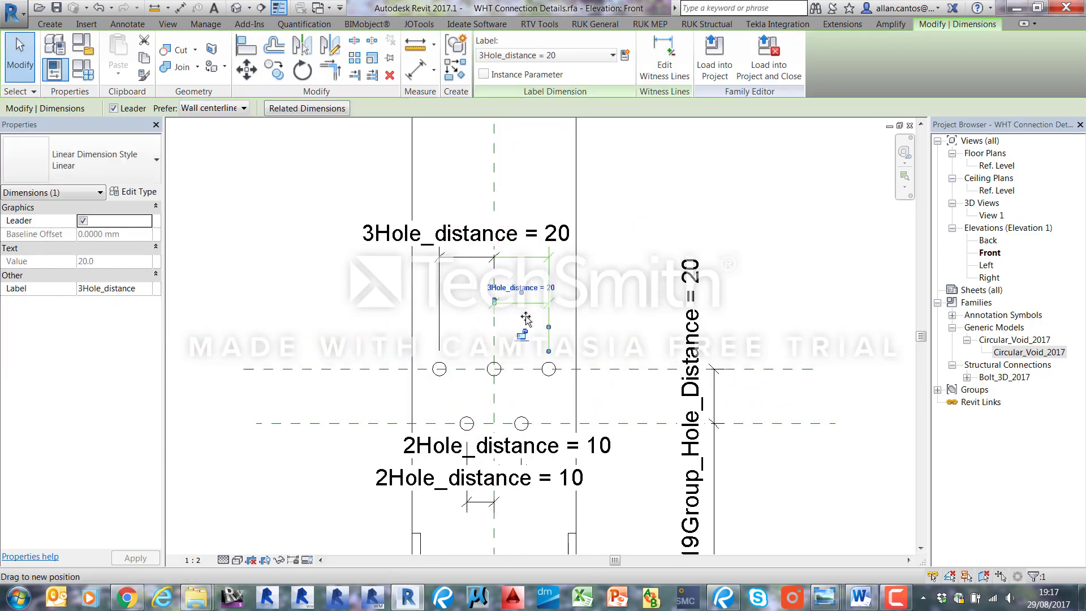
click(465, 258)
drag(466, 258, 467, 316)
click(667, 219)
- Examine the hole pattern of the brackets in the Blog_023-001.PNG image in Windows Photo Viewer, and close the image
scroll(456, 314, down, 5)
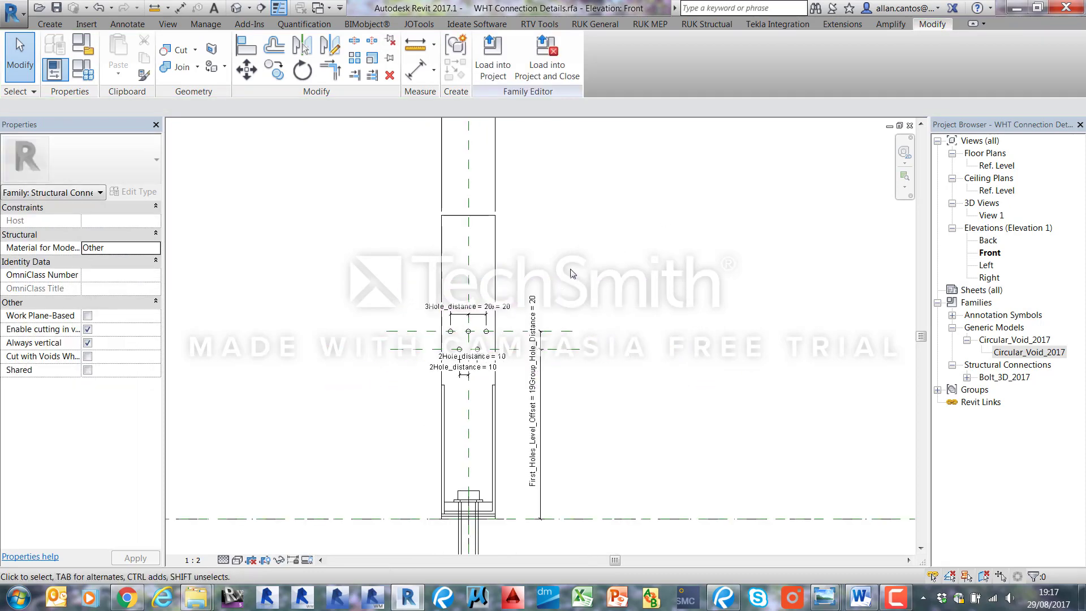
scroll(572, 300, up, 1)
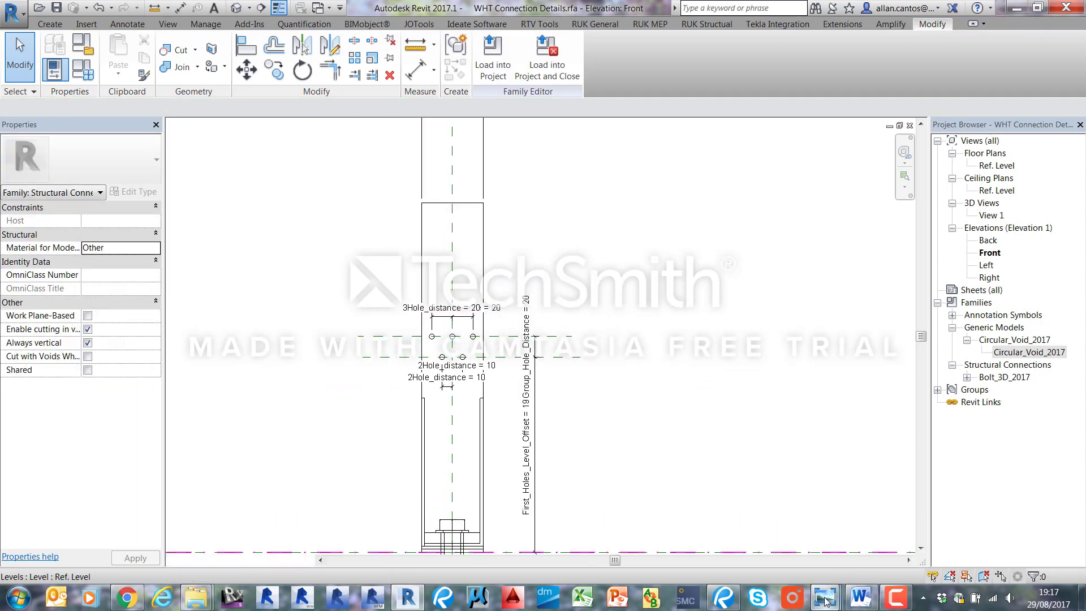
mouse_move(825, 600)
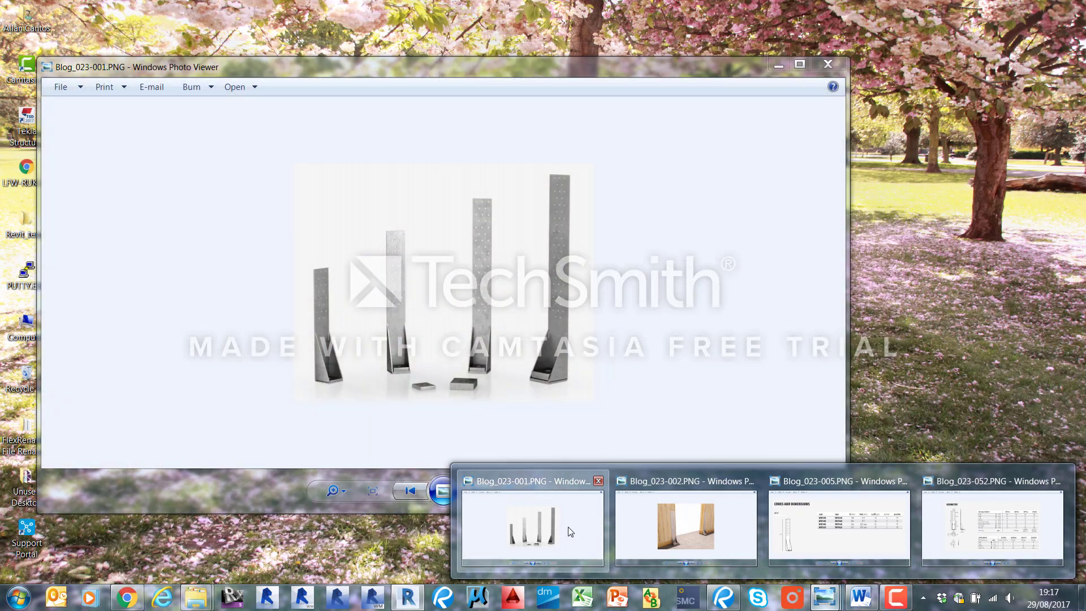
click(572, 530)
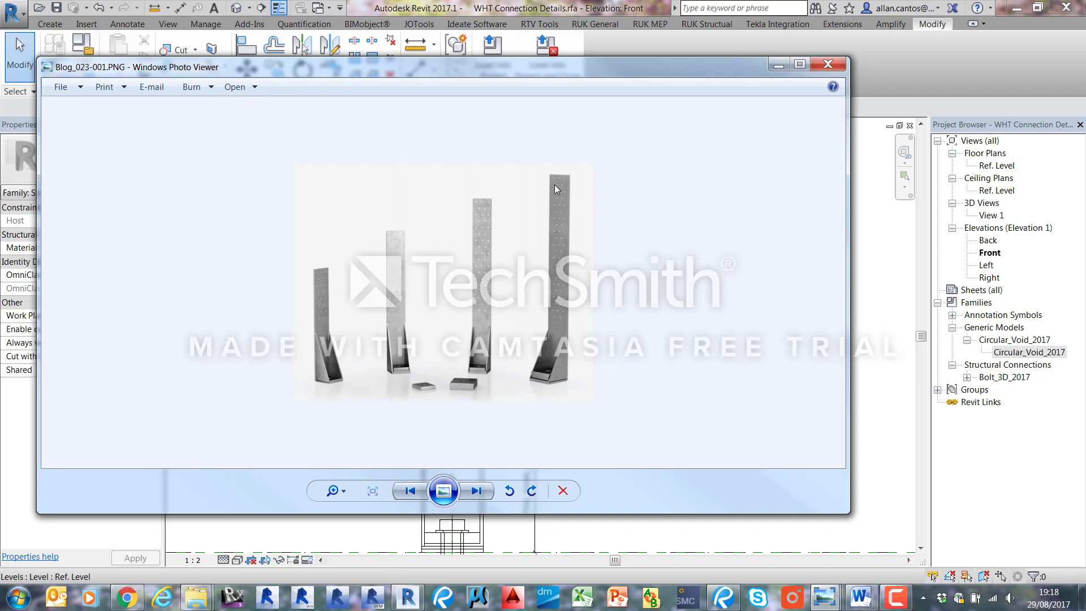
click(827, 64)
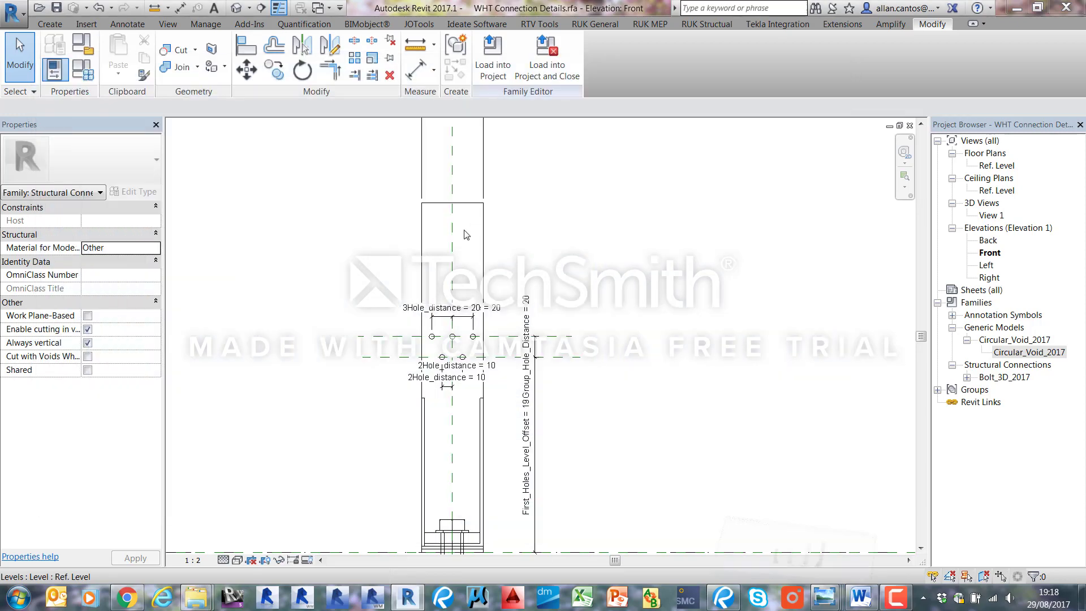
- Array the two-hole row vertically as a grouped linear array of 2, with the second row about 75 mm above the first
scroll(446, 355, up, 2)
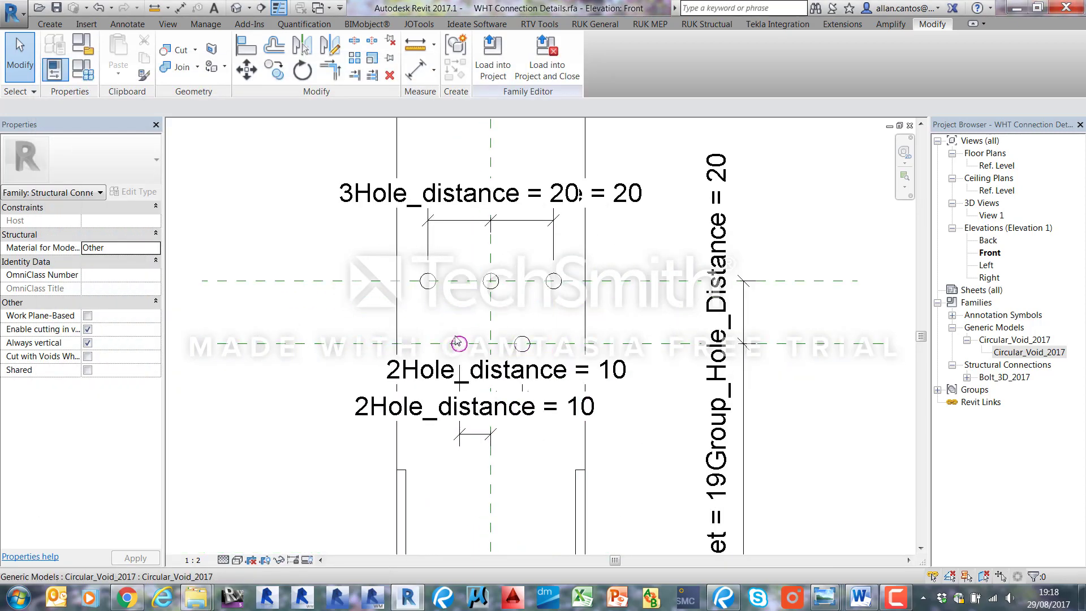
click(525, 343)
ctrl+click(525, 341)
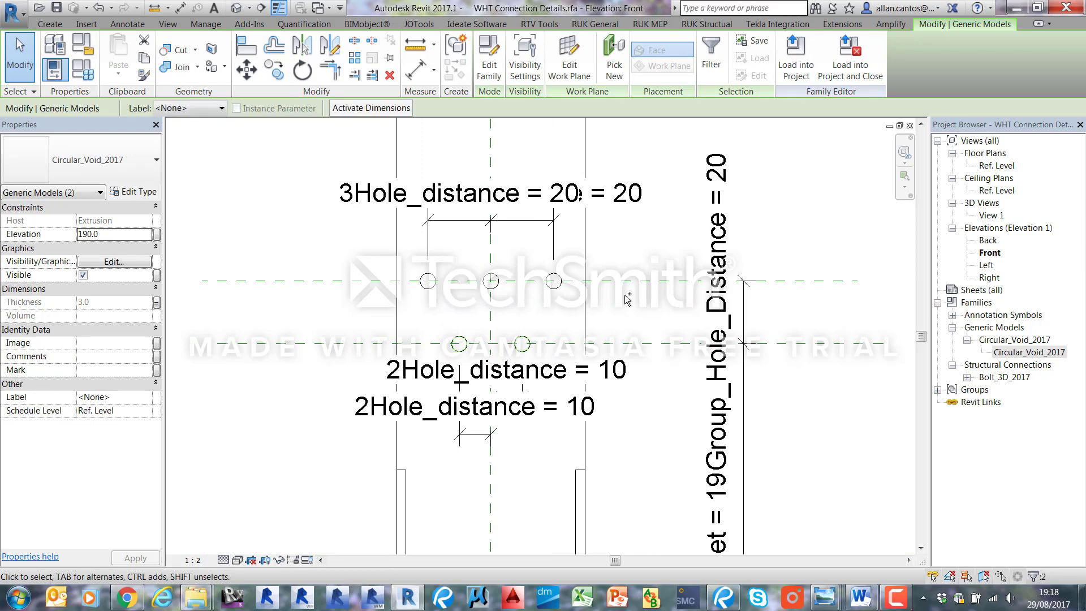
click(353, 58)
scroll(582, 379, down, 2)
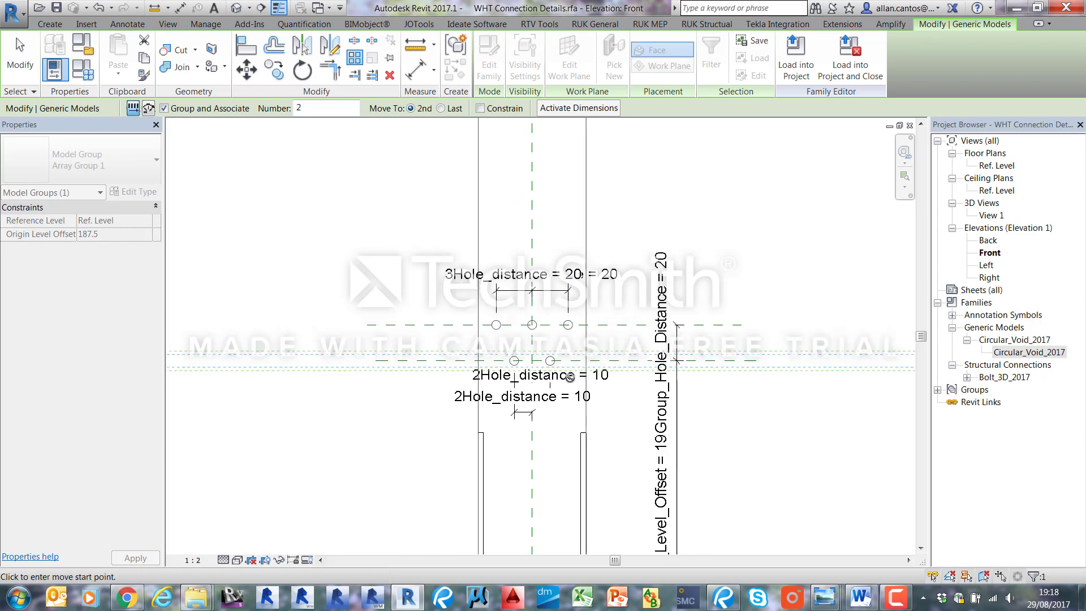
click(419, 357)
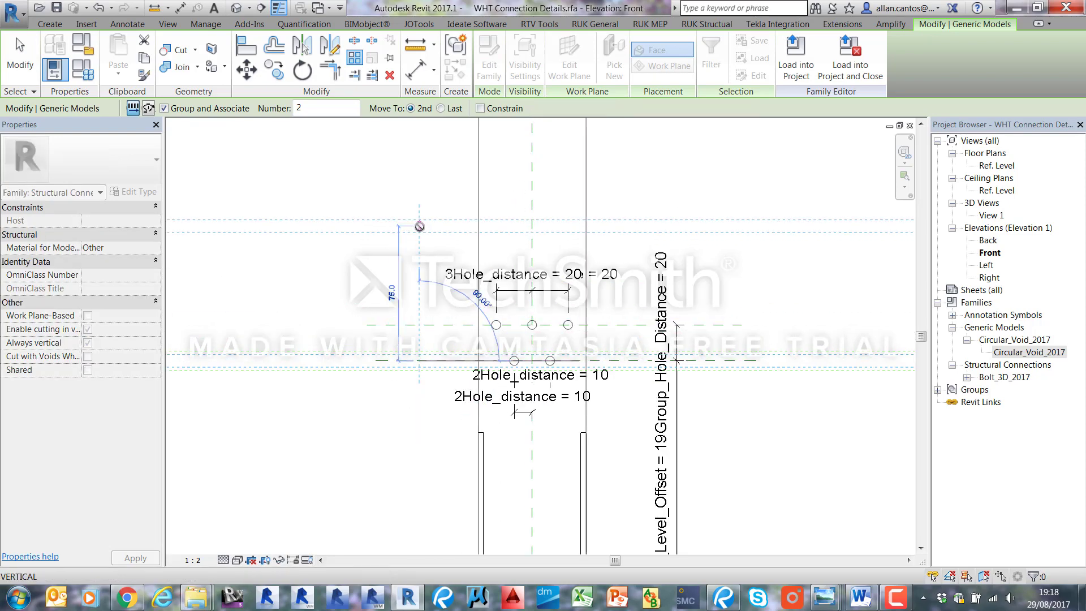
click(419, 227)
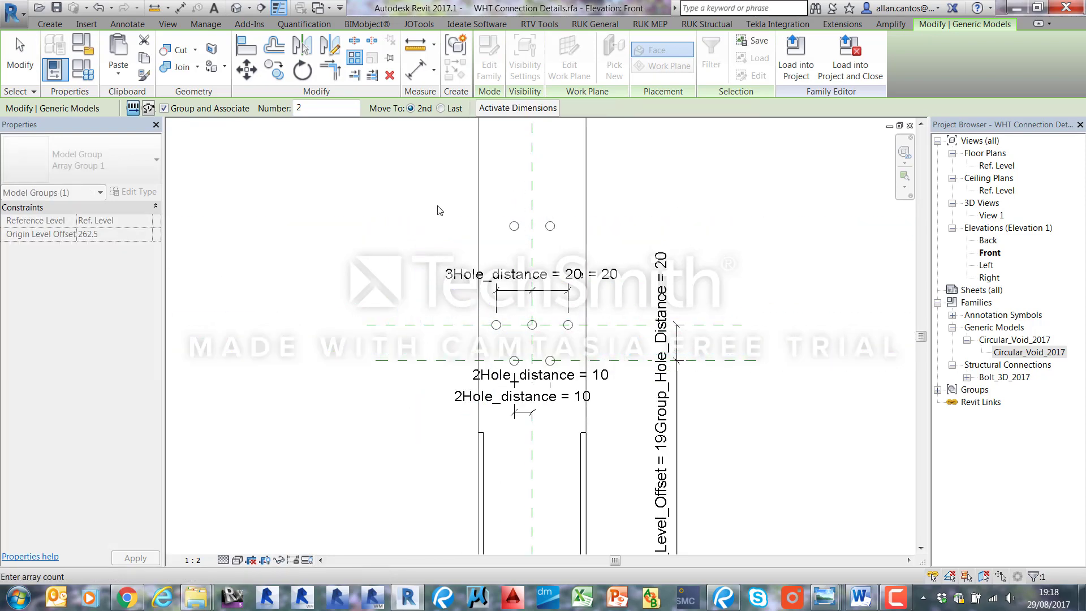
- Dimension the vertical distance from the lower two-hole row's reference plane to its arrayed copy
click(415, 69)
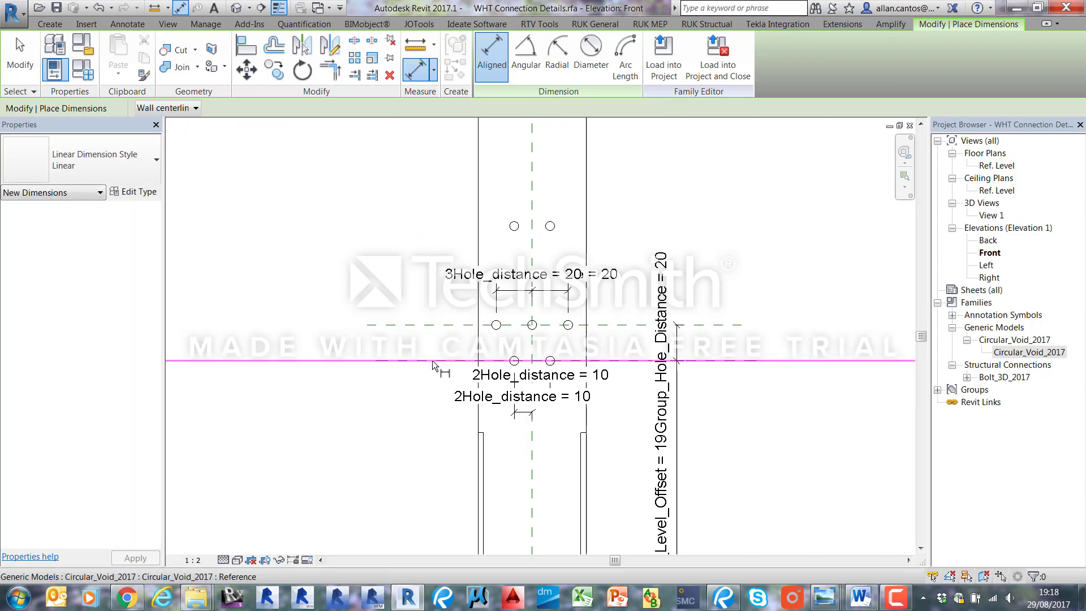
key(Tab)
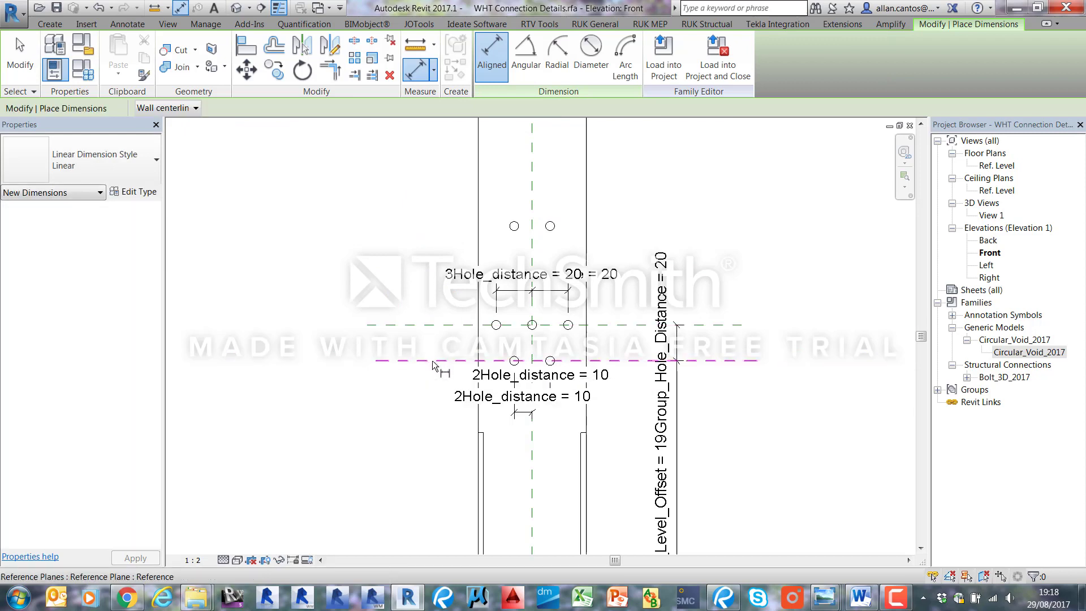
click(433, 361)
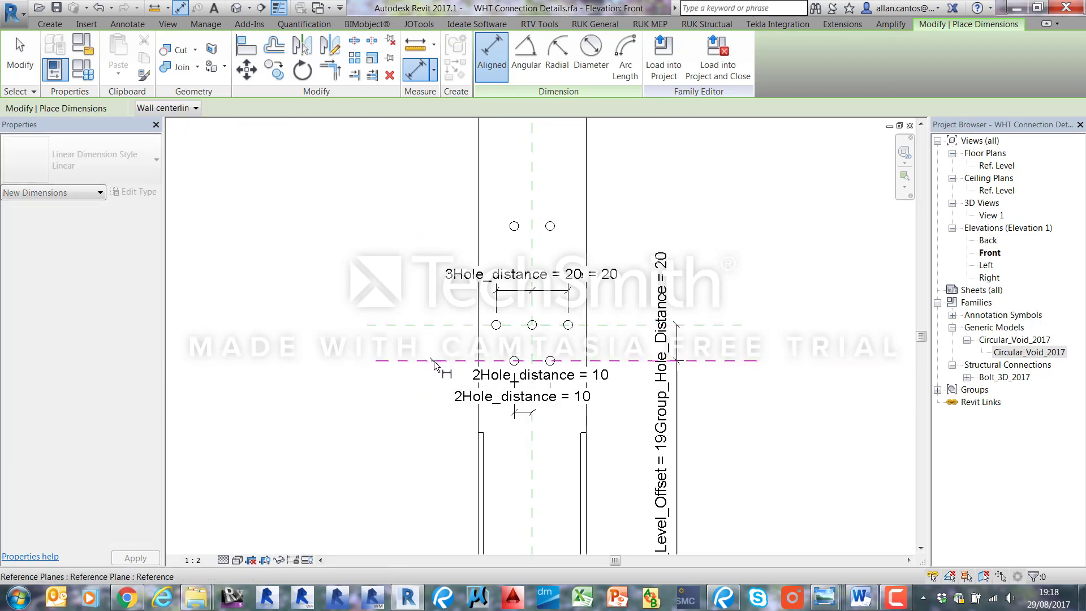
click(514, 226)
click(415, 226)
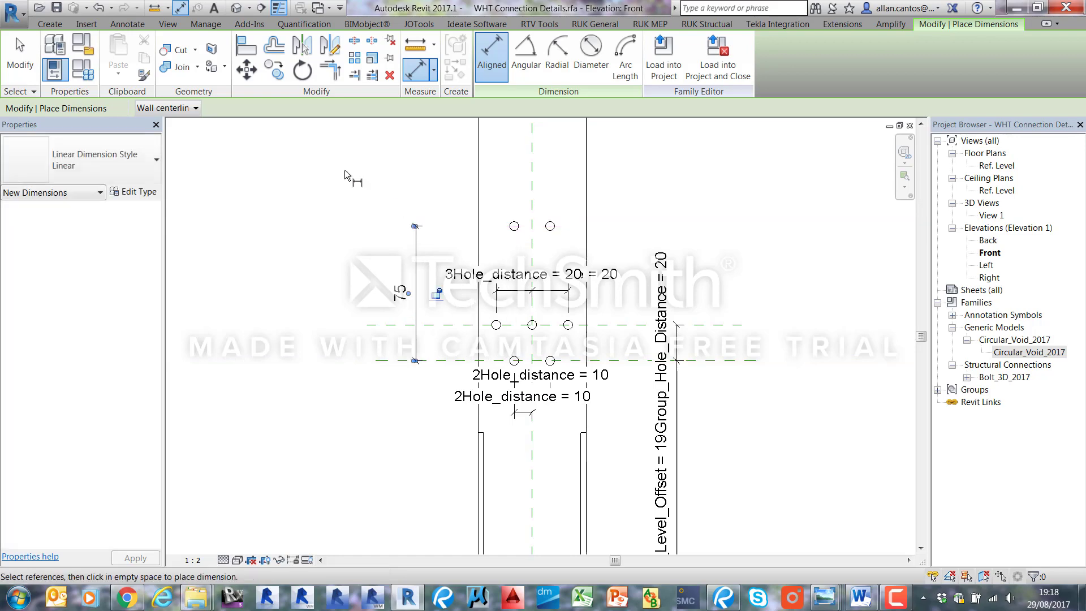
click(31, 59)
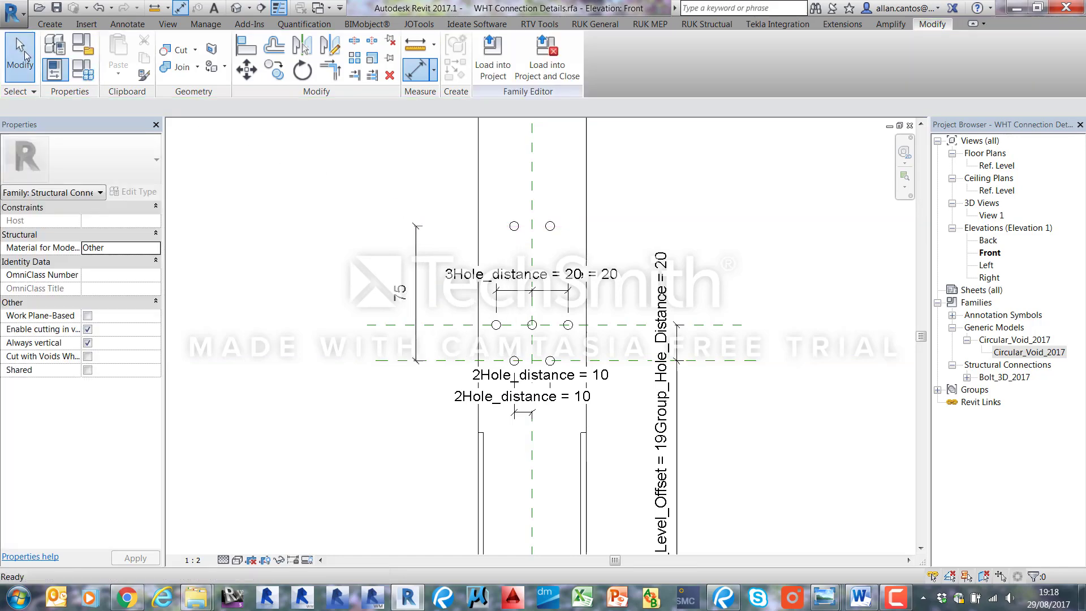
- Label the vertical dimension between the two-hole rows with a new family type parameter named Array_Hole_Distance
click(416, 261)
click(416, 257)
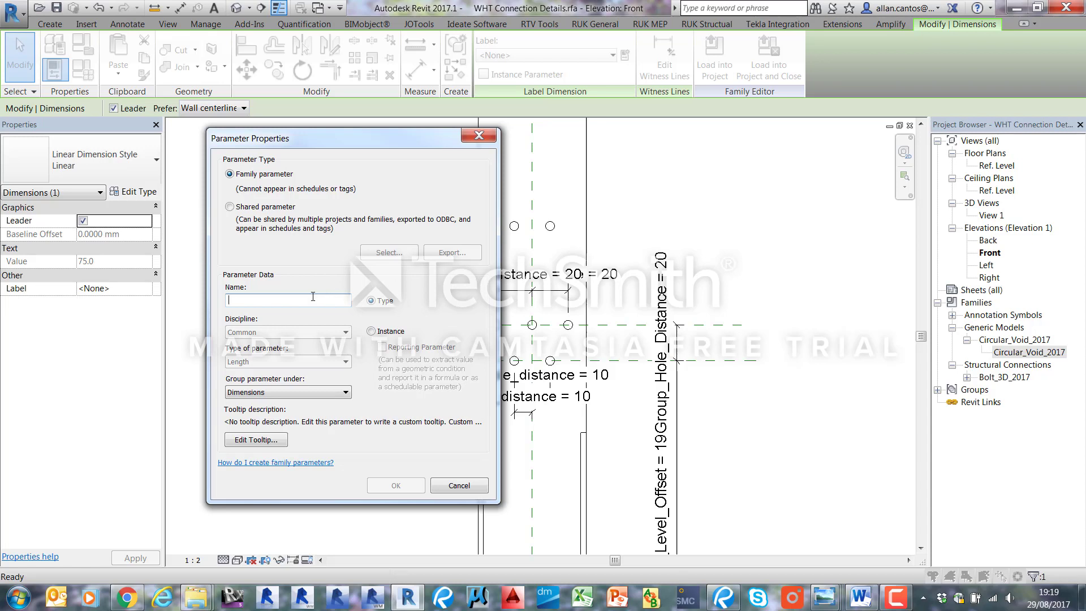
text(Array_Hole_Distance)
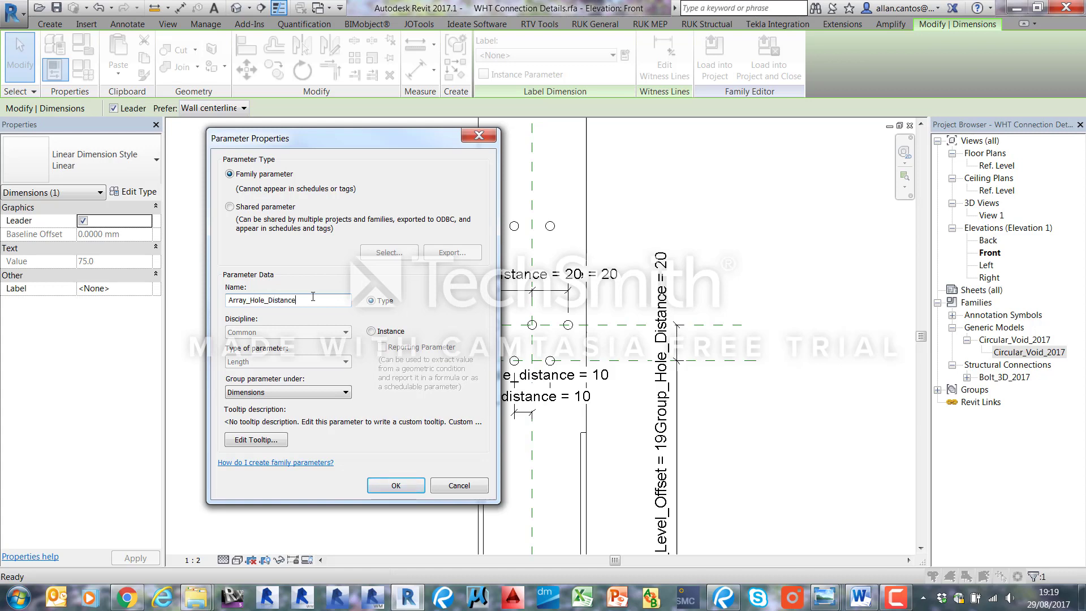
click(395, 485)
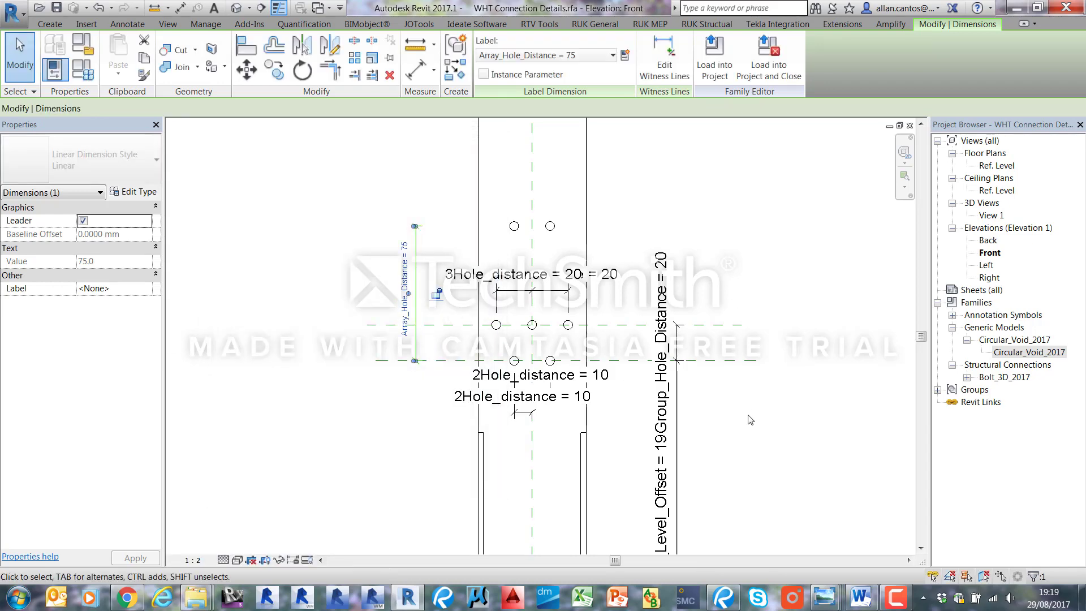
click(750, 419)
- Array the three-hole row vertically as a grouped linear array of 2, with the second row about 95 mm above the first
scroll(520, 304, up, 2)
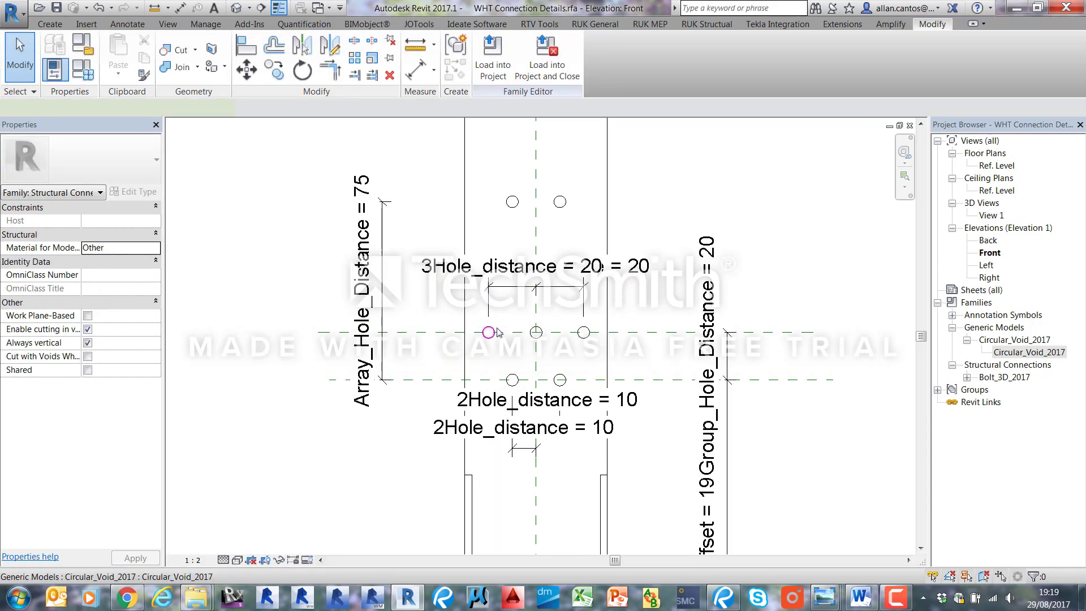
click(488, 332)
ctrl+click(536, 331)
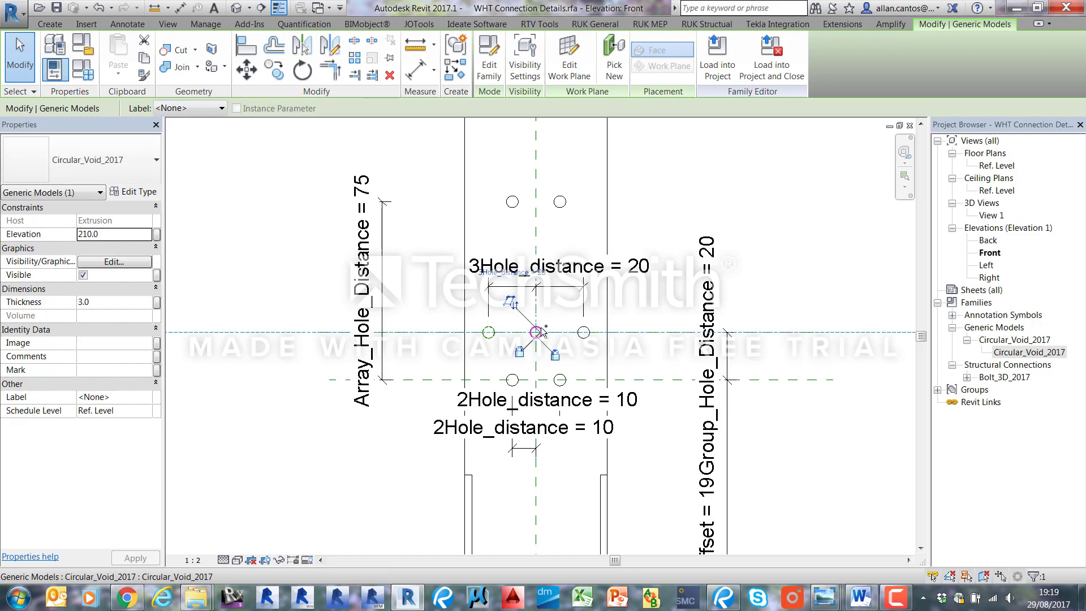
ctrl+click(584, 331)
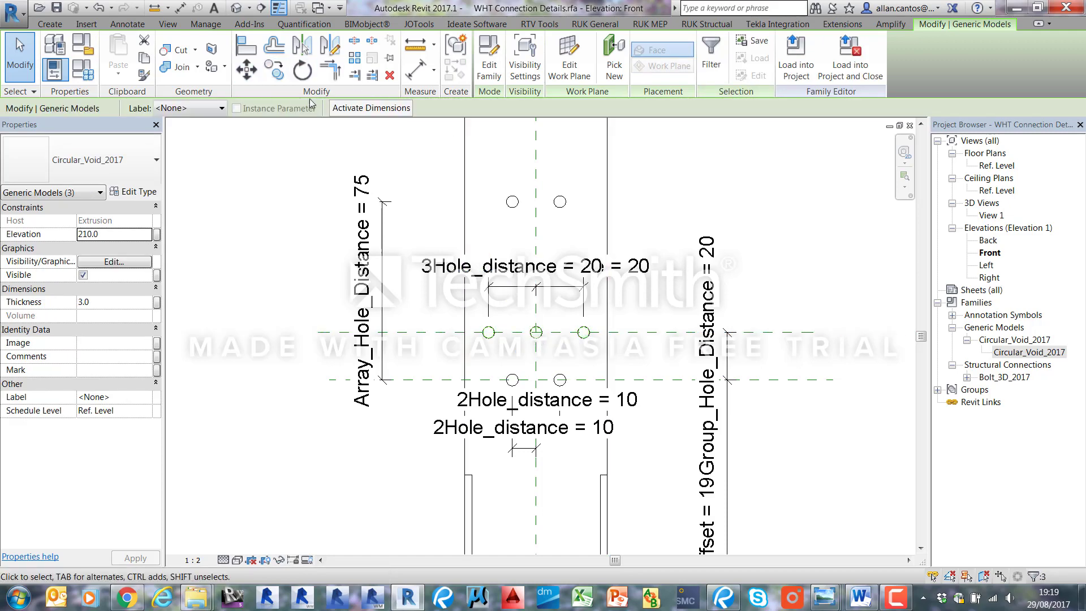
click(355, 57)
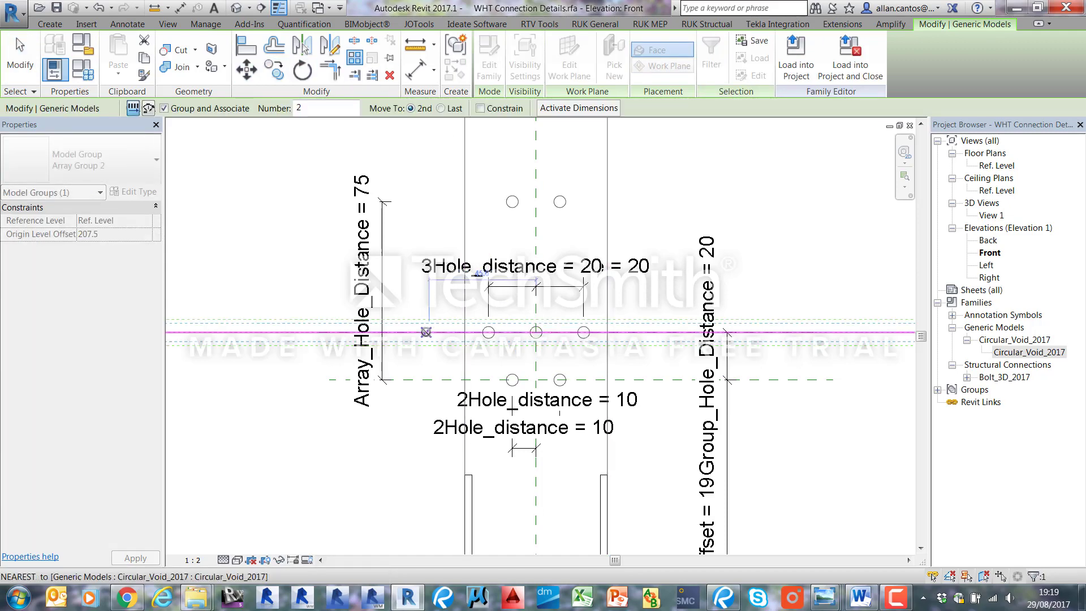
click(425, 332)
scroll(434, 415, down, 2)
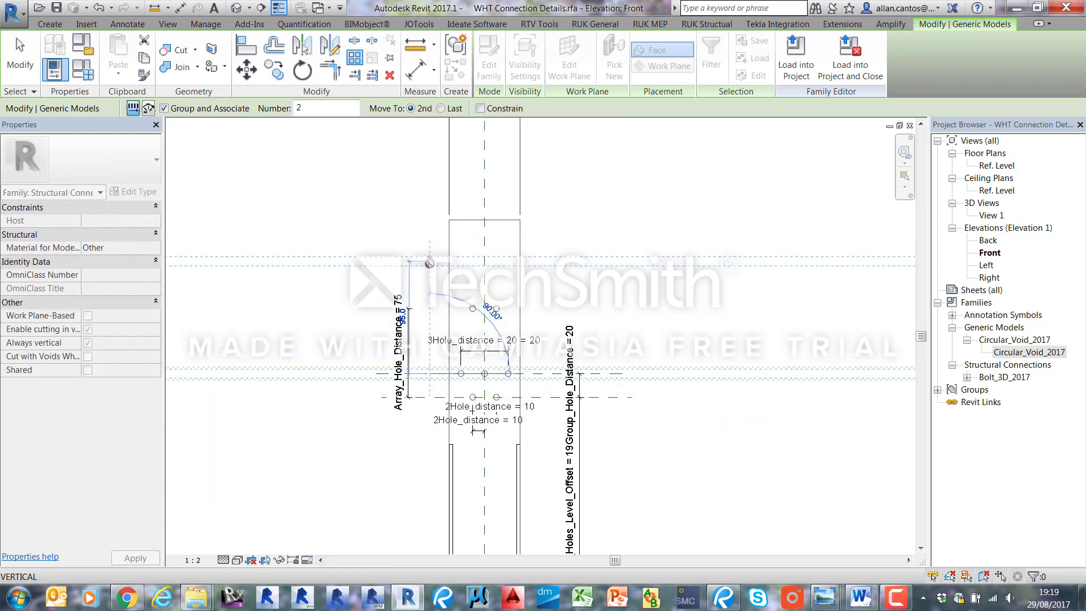
click(429, 263)
scroll(388, 162, up, 2)
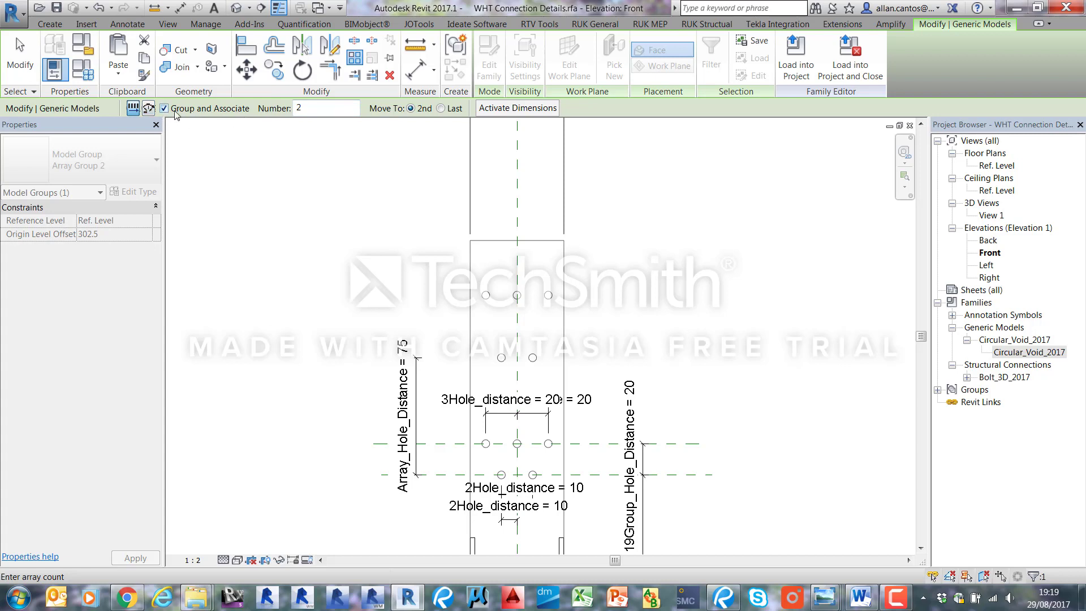
- Dimension the vertical distance from the lower three-hole row's reference plane to its arrayed copy
click(416, 69)
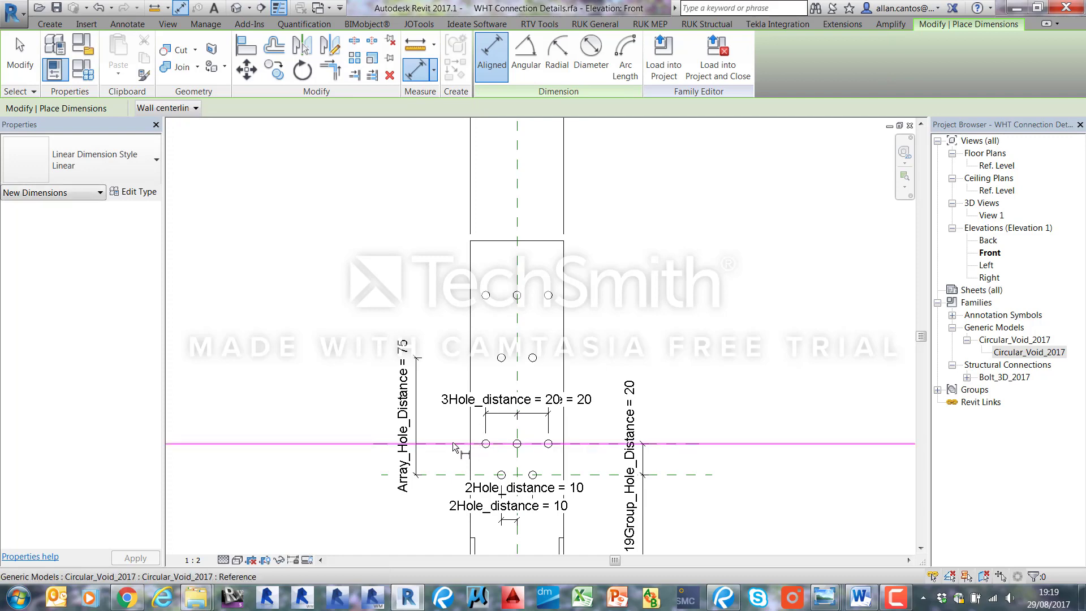
key(Tab)
click(453, 442)
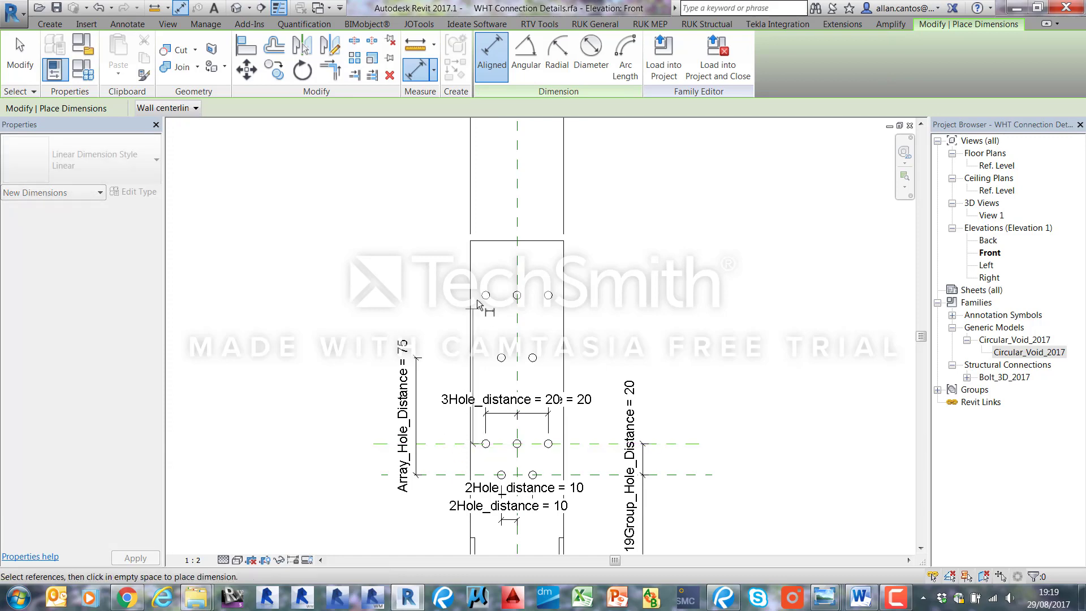
scroll(476, 300, up, 2)
click(407, 293)
scroll(390, 291, down, 2)
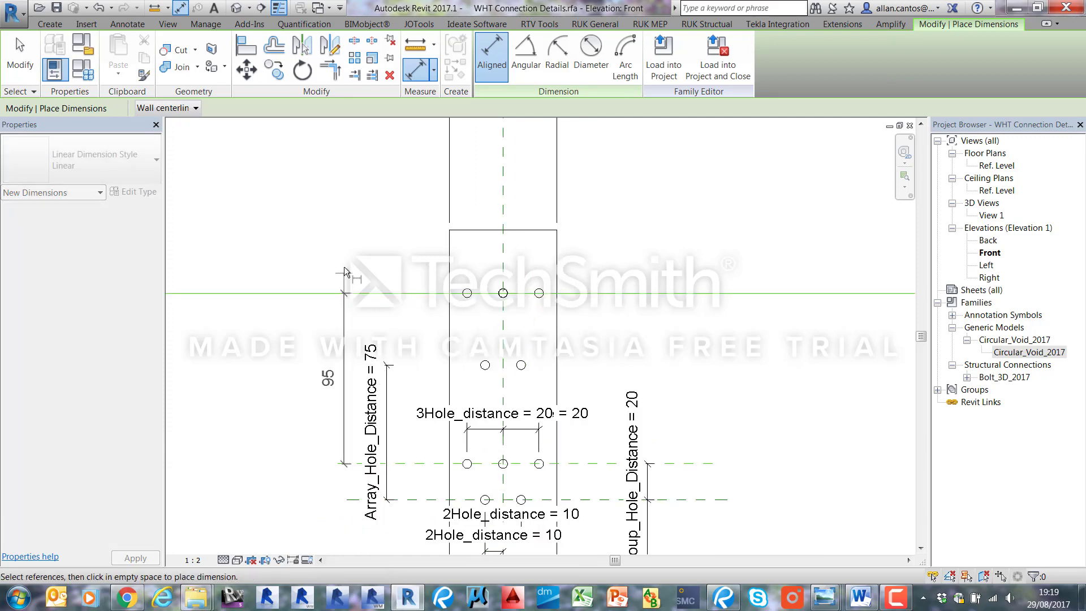
click(343, 268)
click(20, 56)
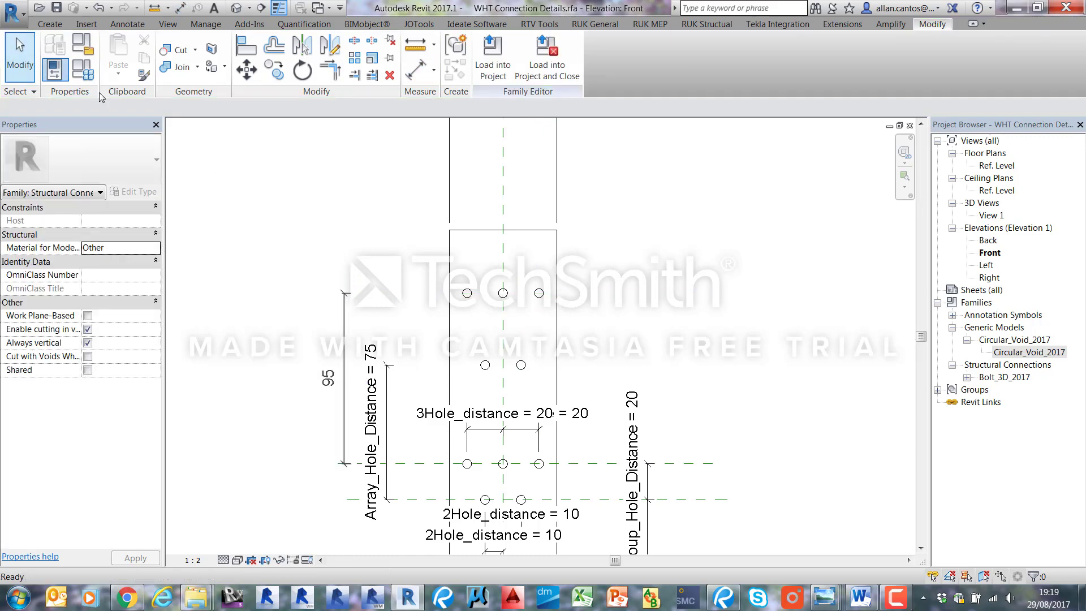
- Label the vertical dimension between the three-hole rows with the existing Array_Hole_Distance parameter
click(349, 329)
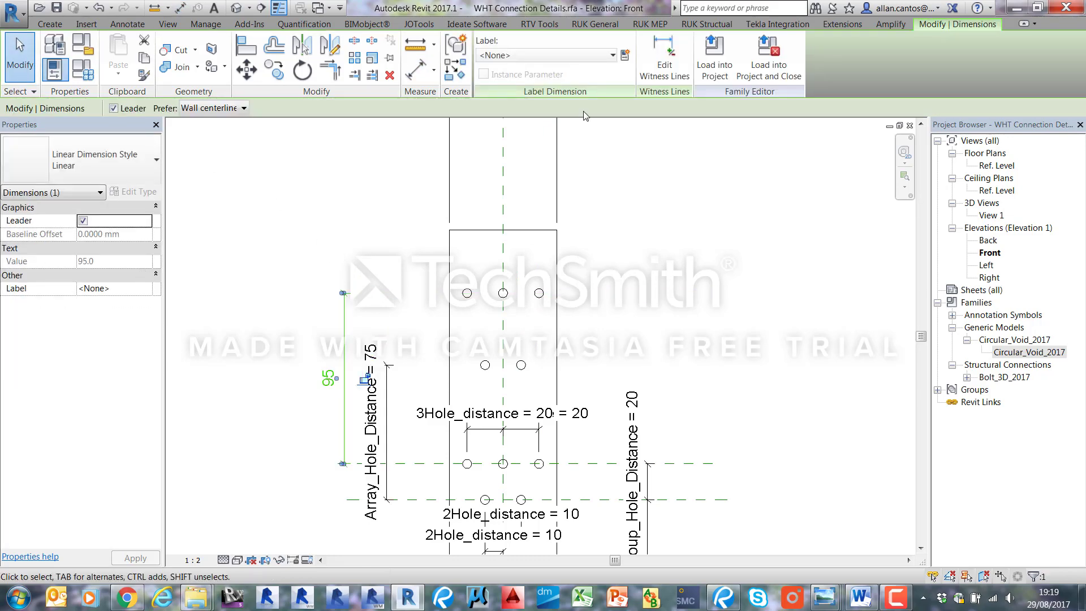
click(626, 56)
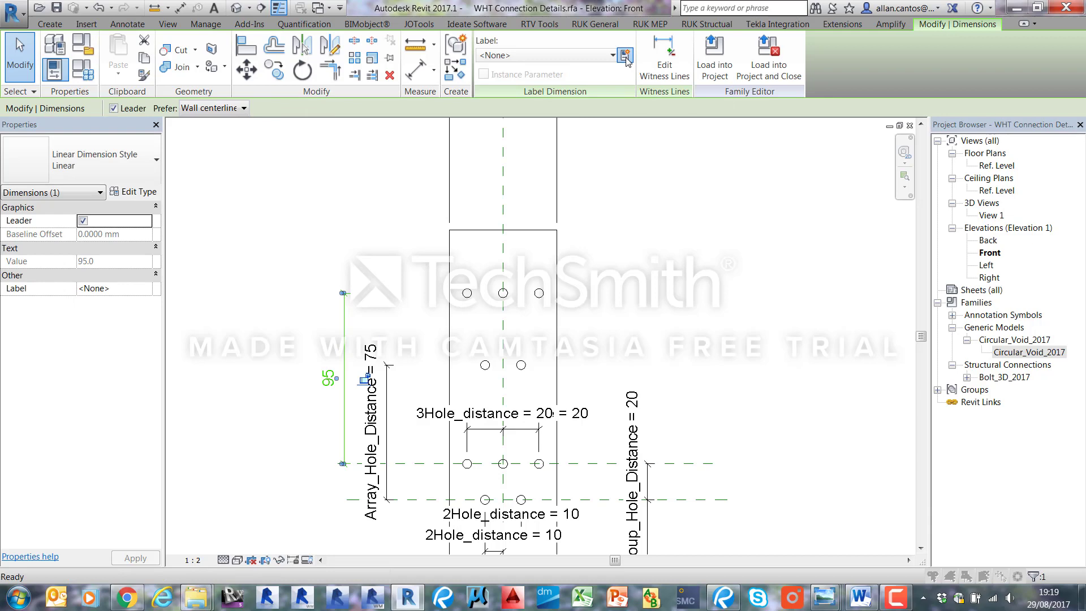
key(Escape)
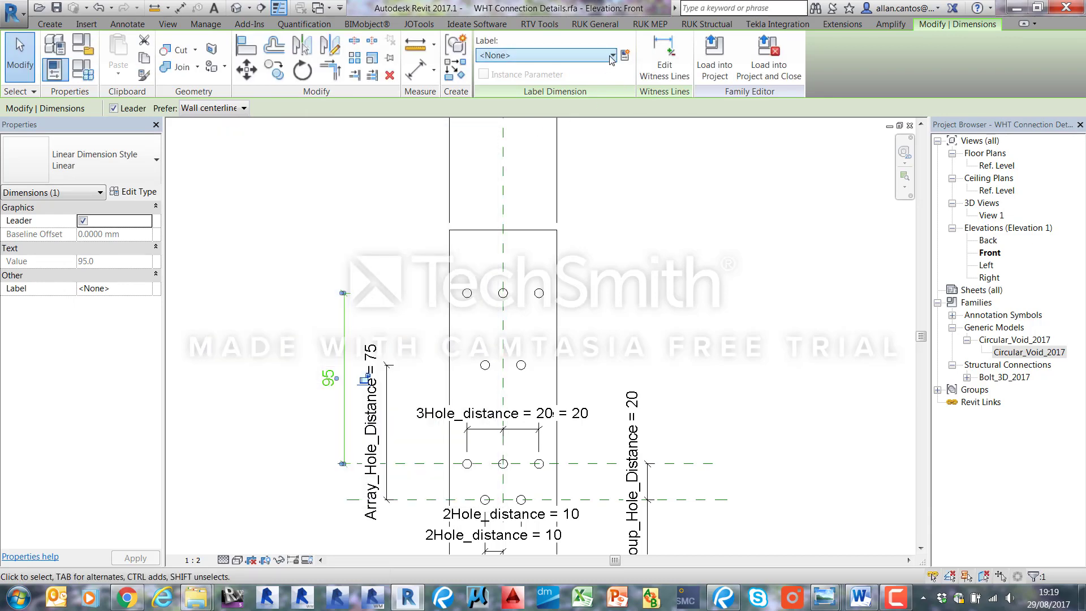
click(610, 55)
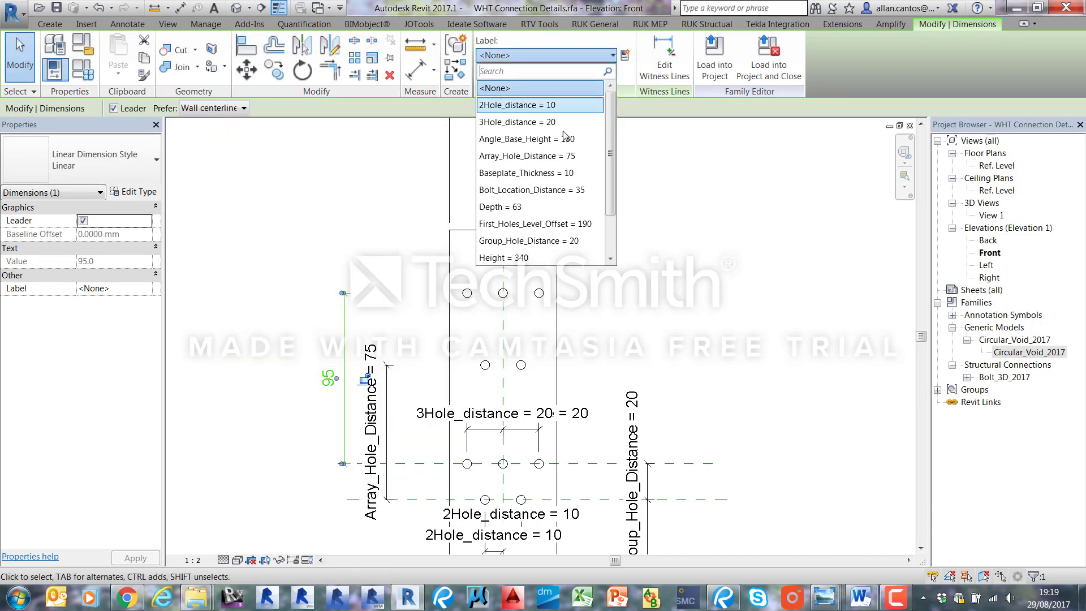
click(521, 160)
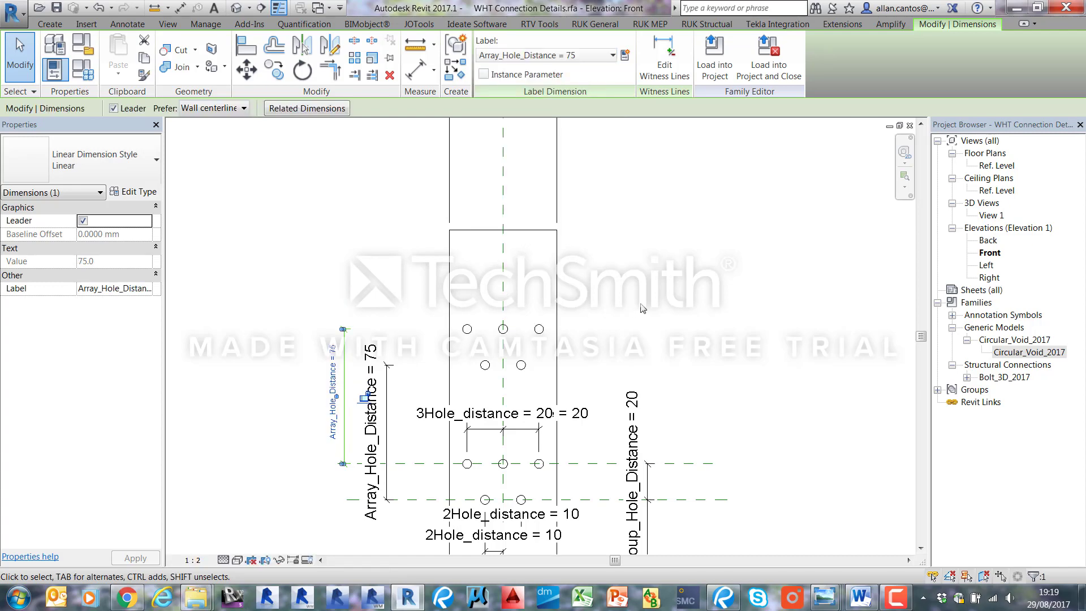
click(583, 297)
scroll(582, 297, down, 3)
scroll(583, 297, up, 2)
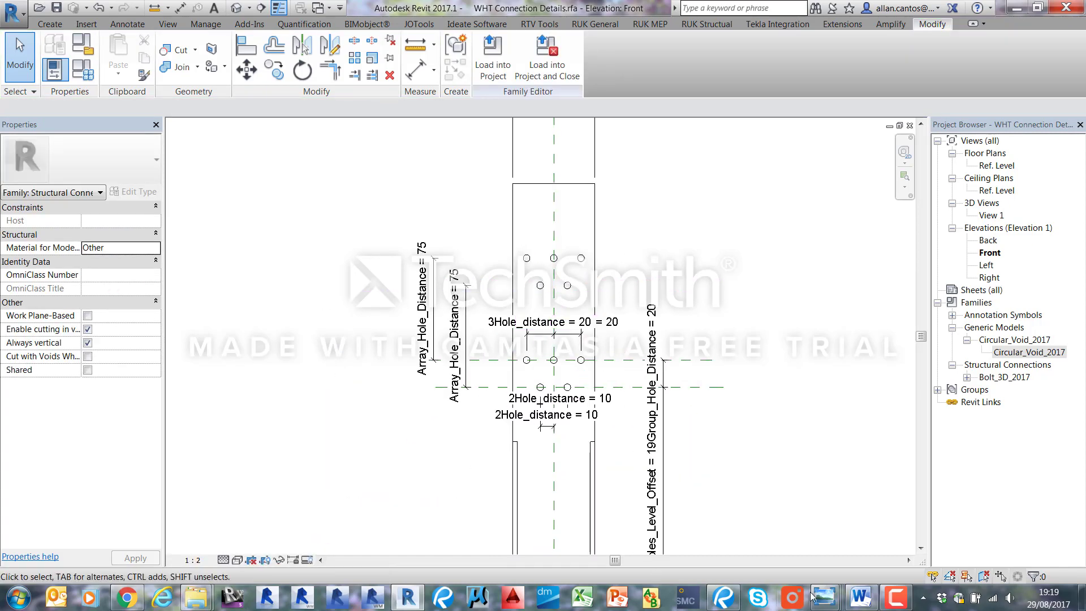
- Check the hole spacing in the WHT geometry reference image and set Array_Hole_Distance to 40 for type WHT340
mouse_move(825, 598)
click(992, 526)
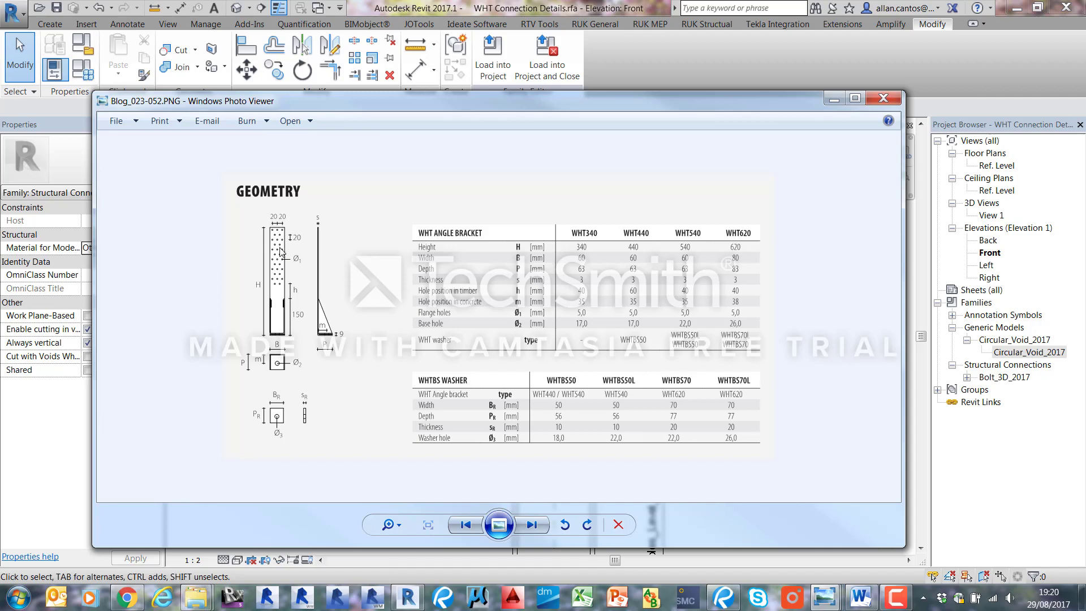
click(833, 99)
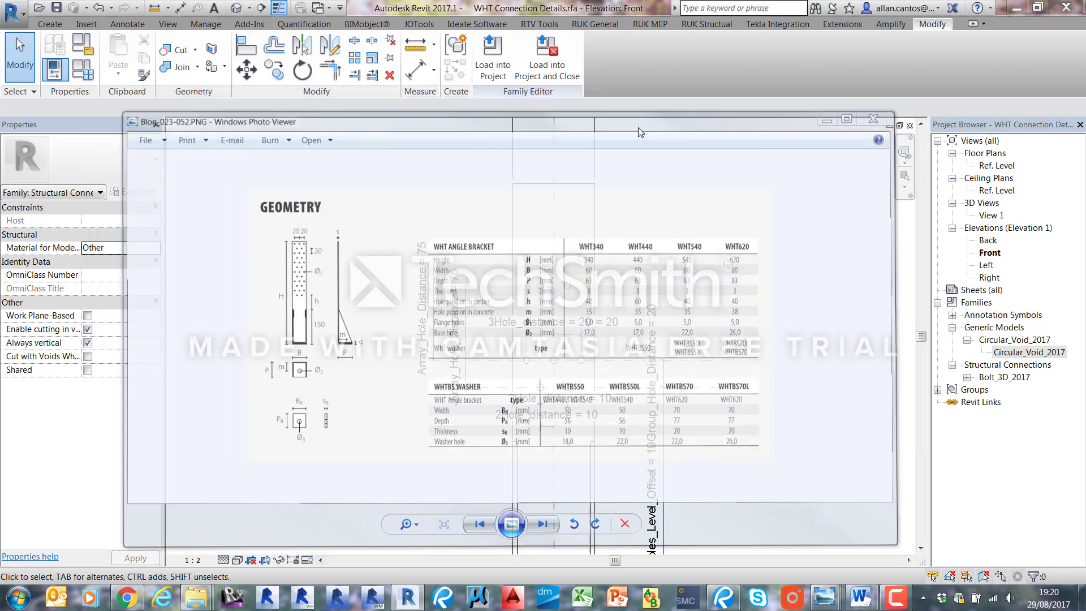
click(83, 70)
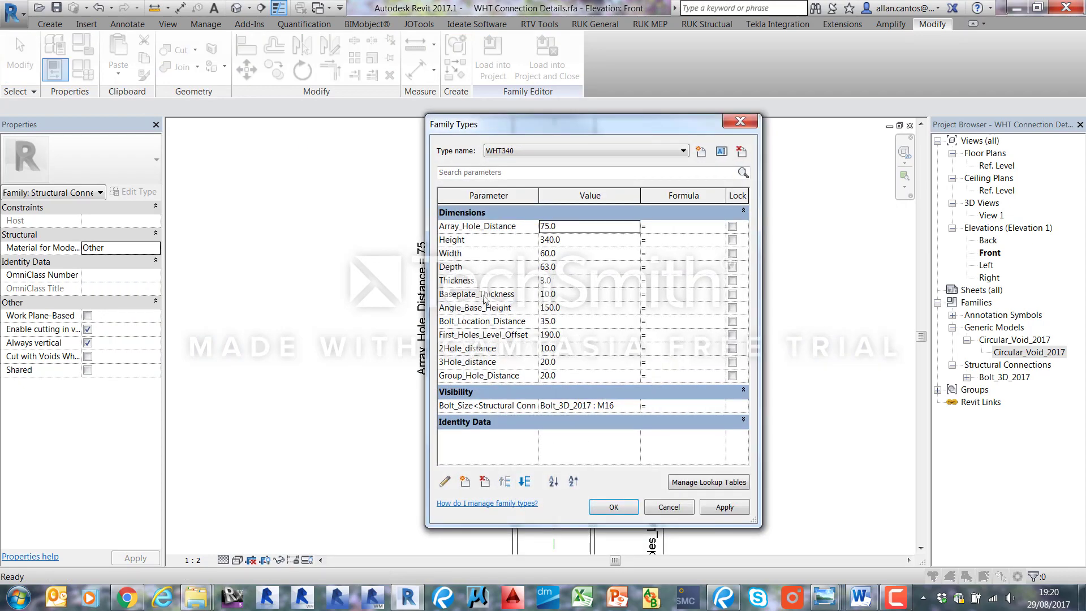
click(570, 227)
text(40)
- Move Array_Hole_Distance down to the end of the Dimensions parameters, below Group_Hole_Distance, and apply the family type changes
click(524, 482)
click(524, 481)
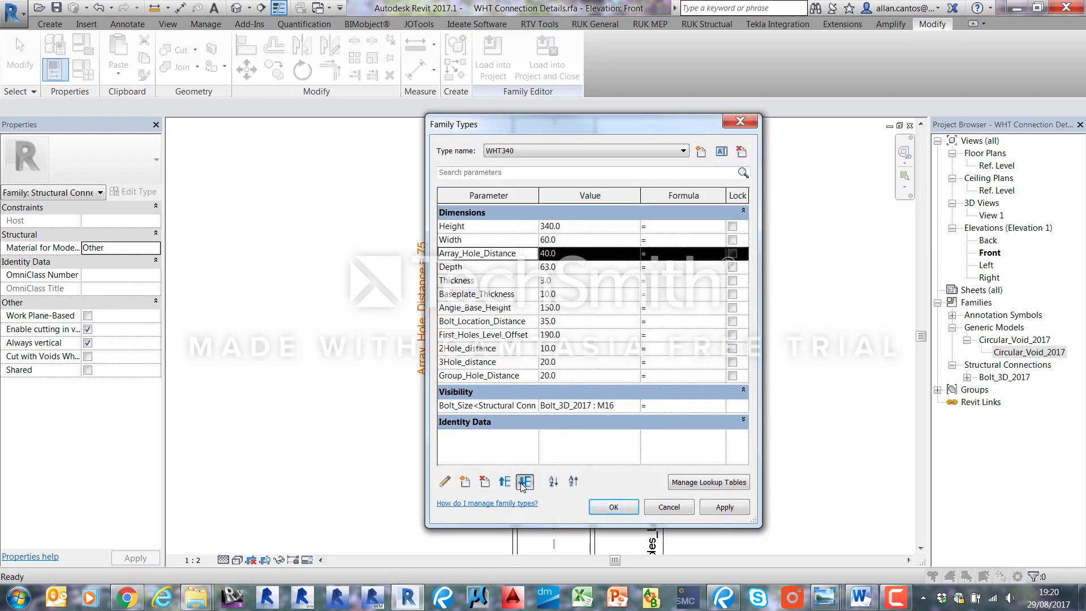
click(524, 481)
click(524, 481)
click(524, 481)
click(525, 482)
click(525, 481)
click(524, 481)
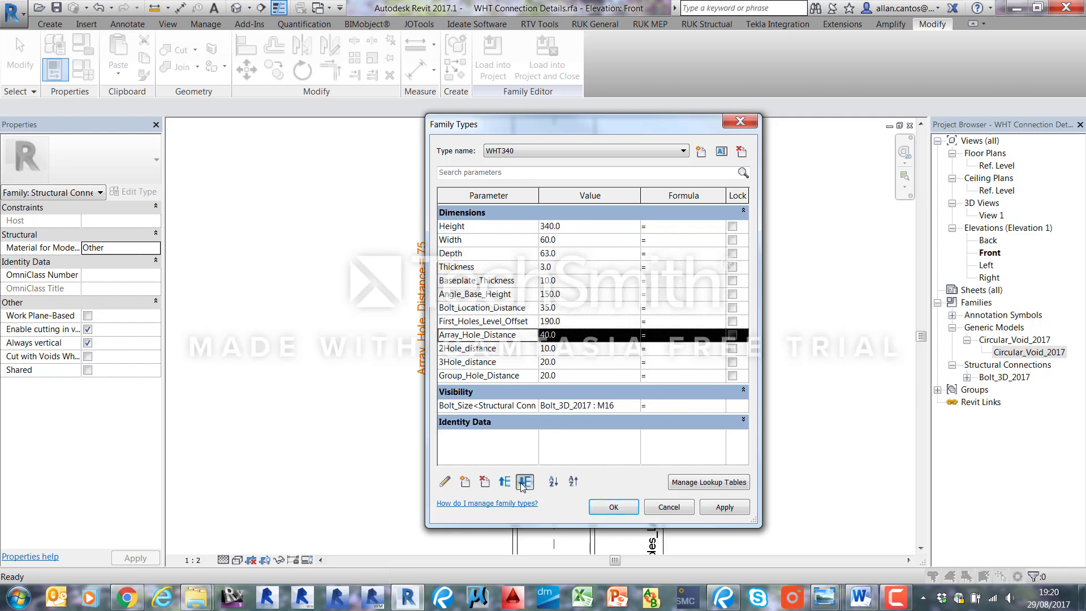
click(525, 481)
click(524, 482)
click(524, 481)
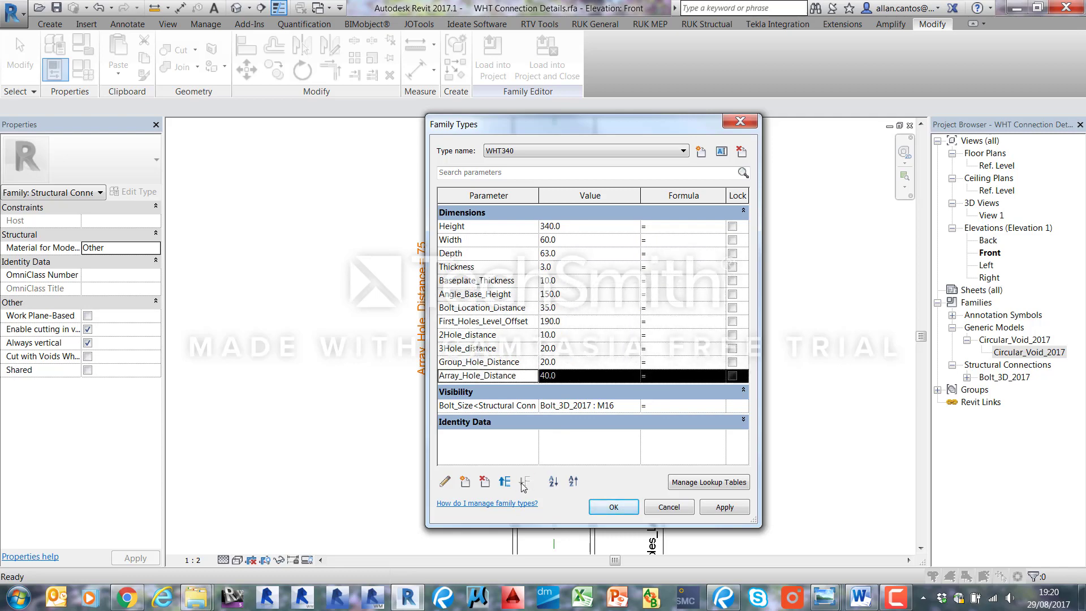
click(717, 507)
click(610, 507)
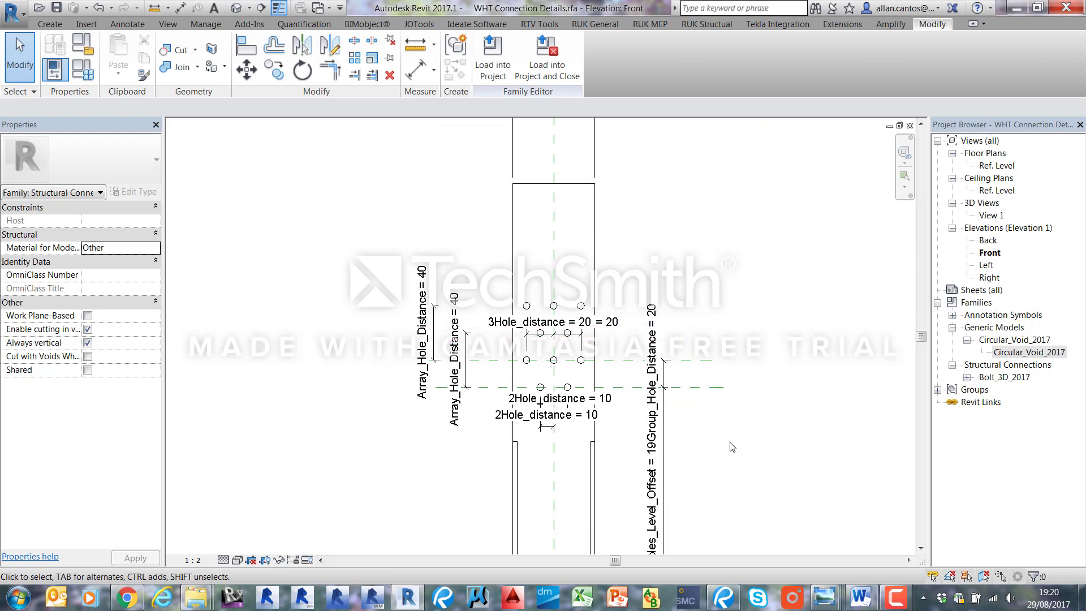
- Label the two-hole row array's count with a new family type parameter named 2No_Holes_Array_Count, grouped under Visibility
scroll(531, 295, down, 4)
scroll(524, 309, up, 7)
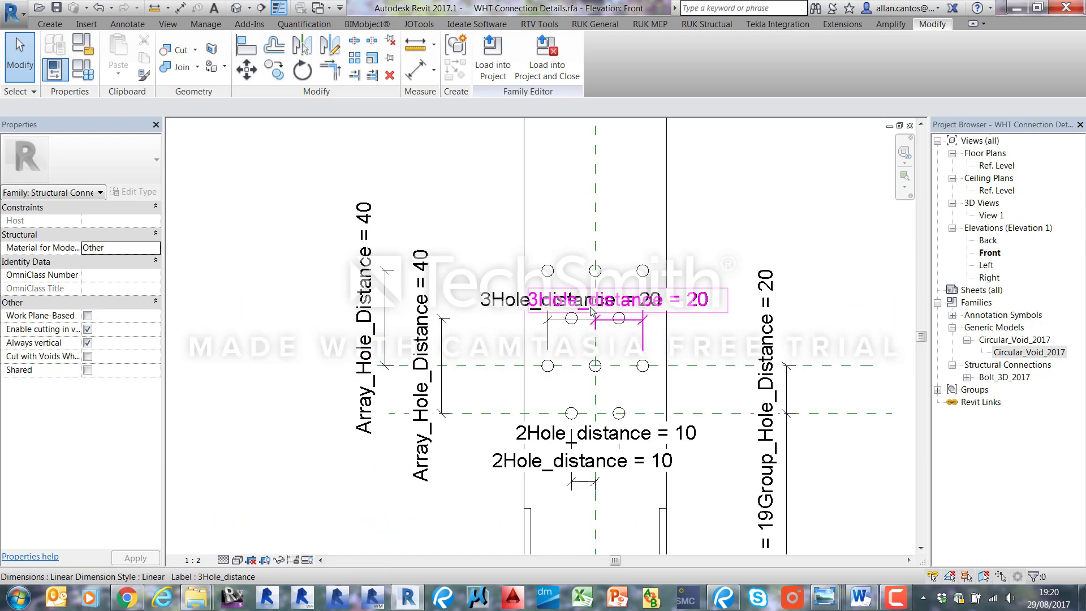
scroll(591, 310, up, 2)
click(584, 422)
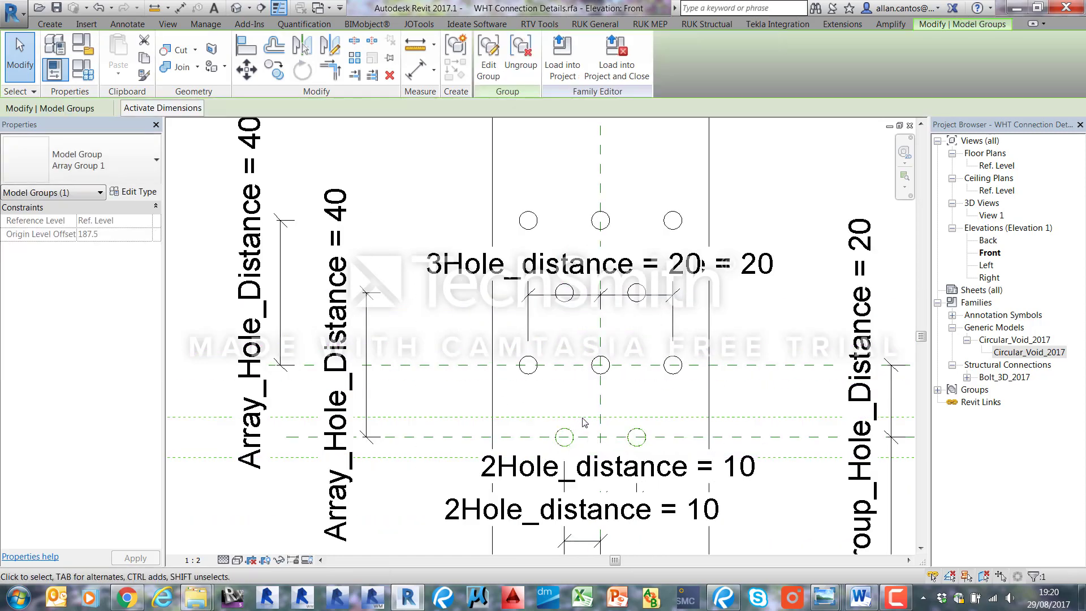
scroll(584, 422, down, 3)
scroll(599, 418, up, 5)
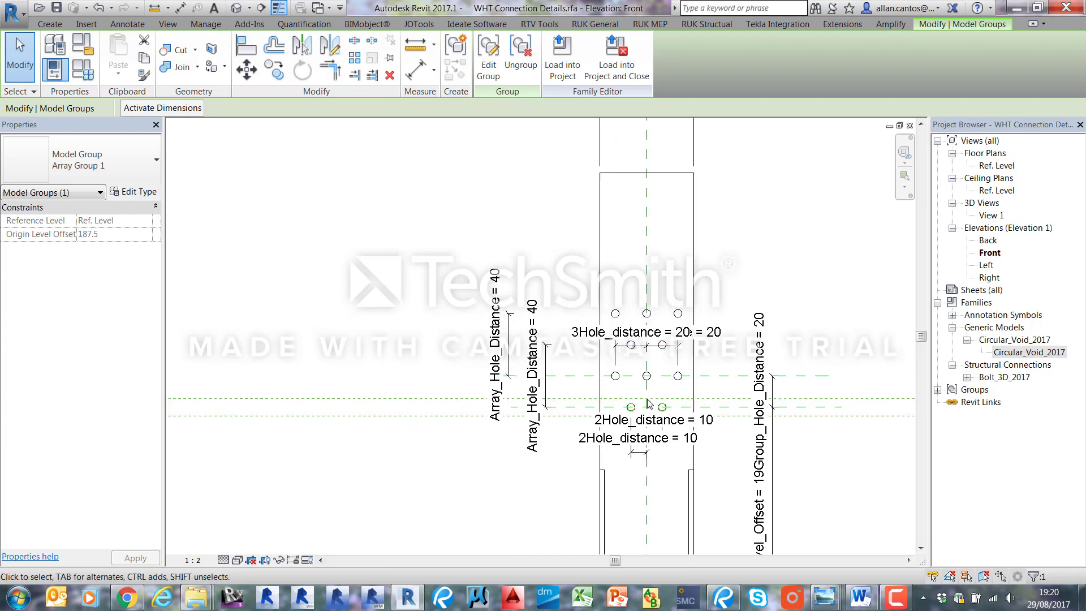
scroll(616, 411, down, 6)
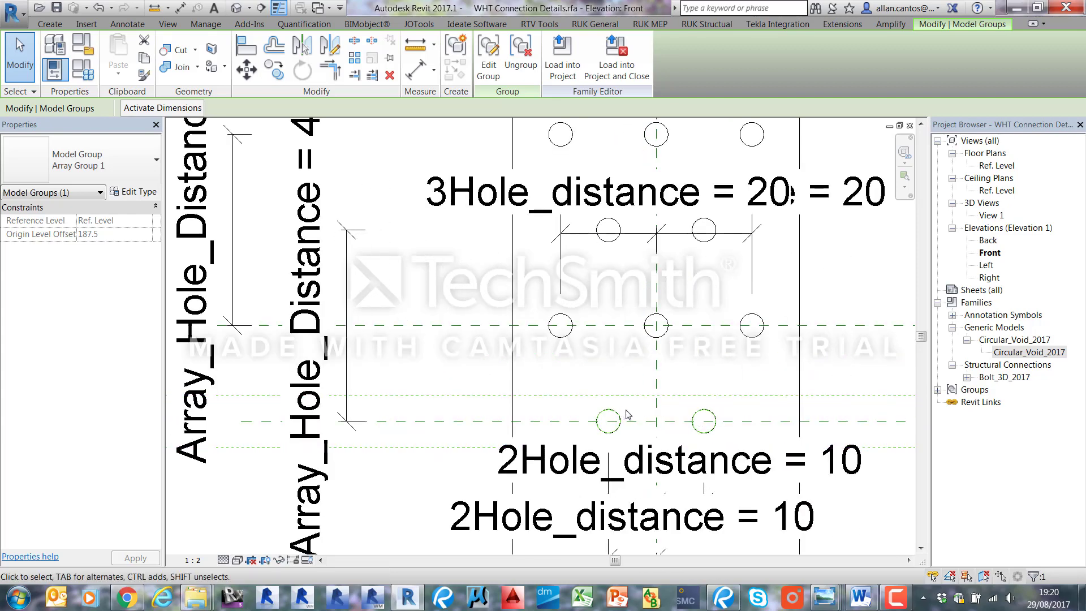
scroll(215, 406, up, 3)
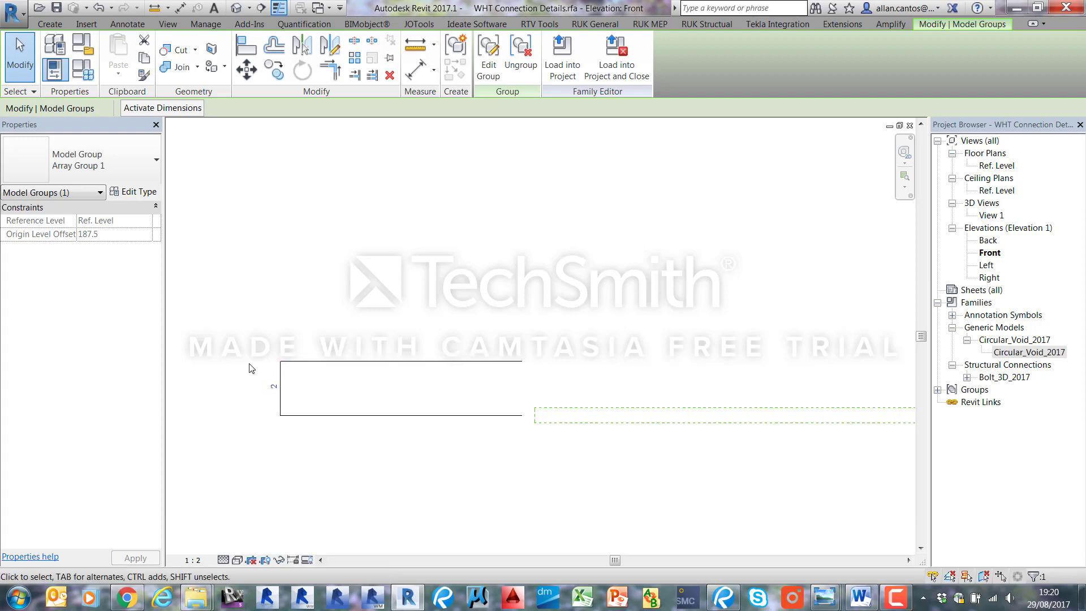
scroll(249, 367, down, 2)
scroll(219, 379, down, 1)
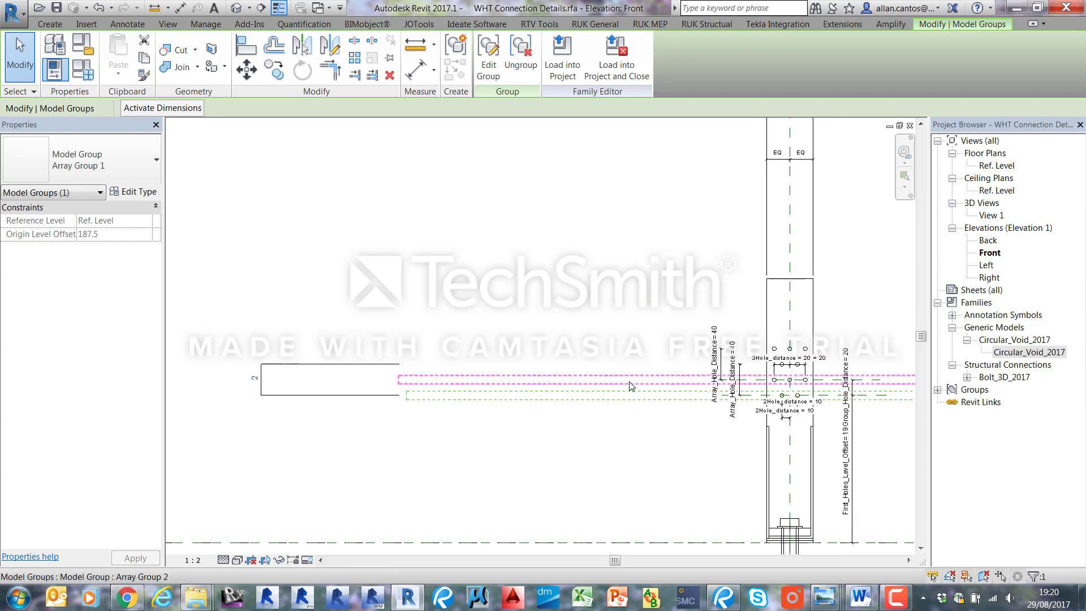
click(263, 390)
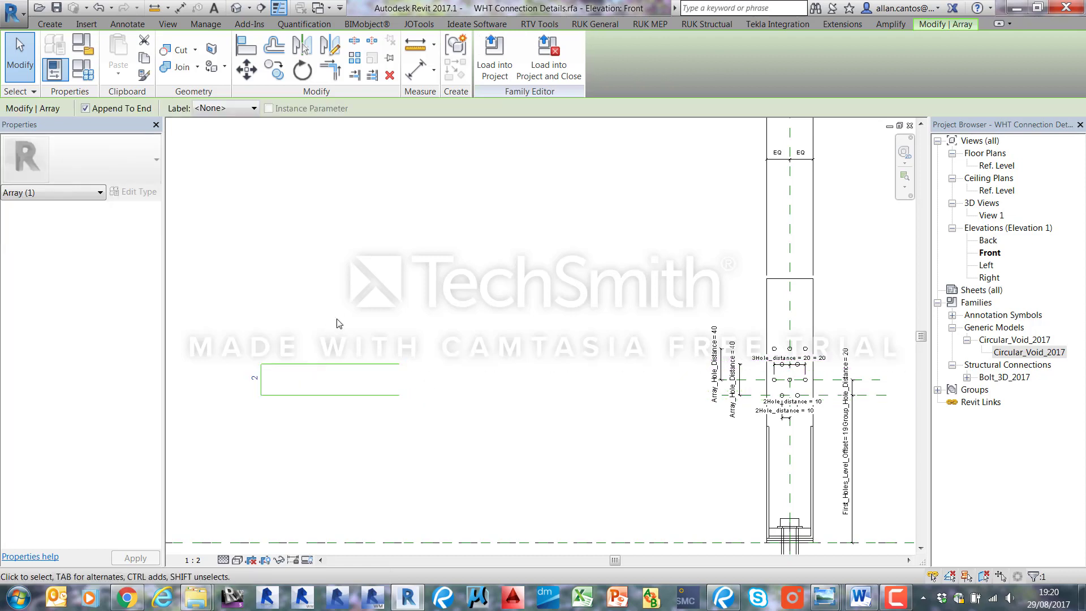
click(255, 107)
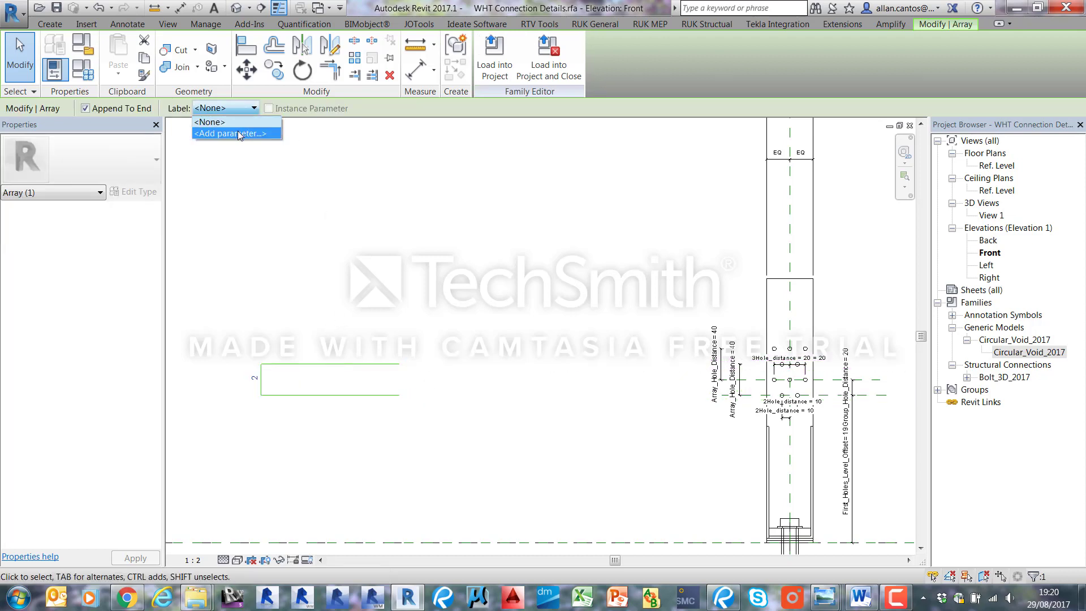
click(238, 134)
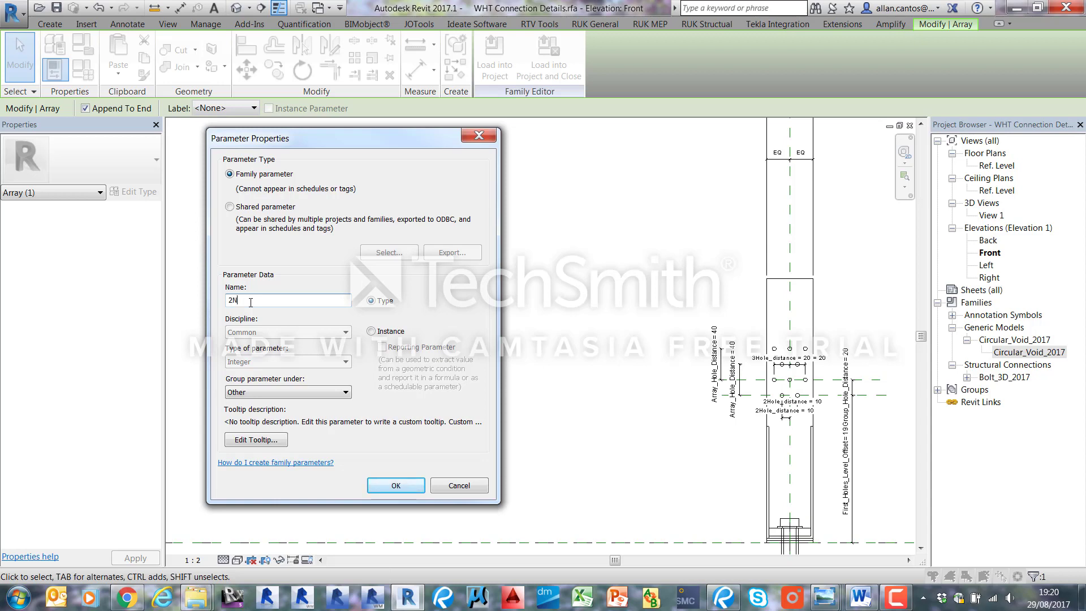
text(oles_Array_Count)
click(272, 392)
click(273, 383)
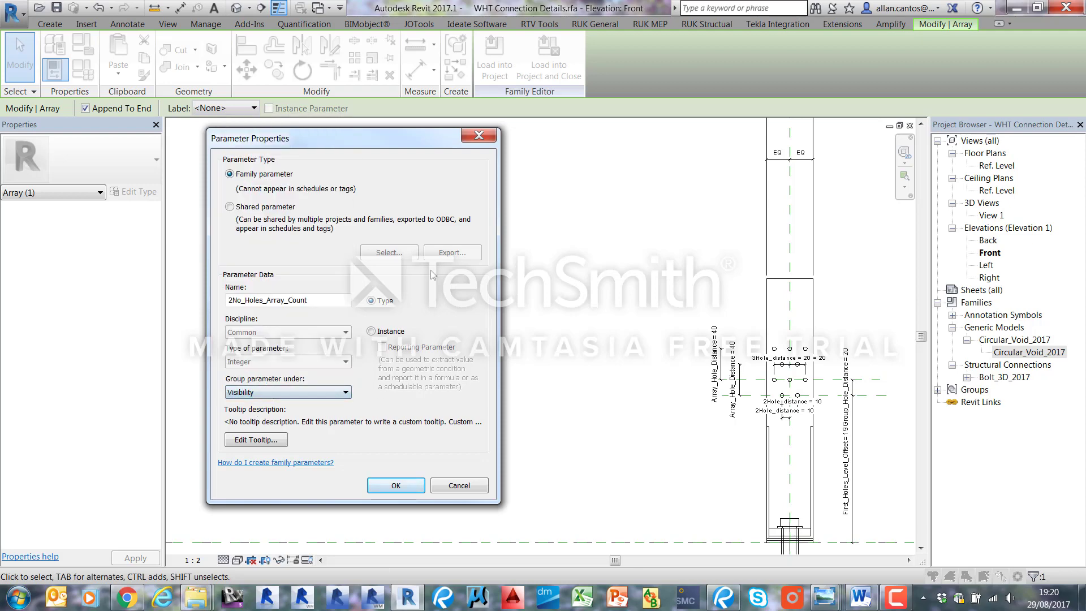
click(396, 485)
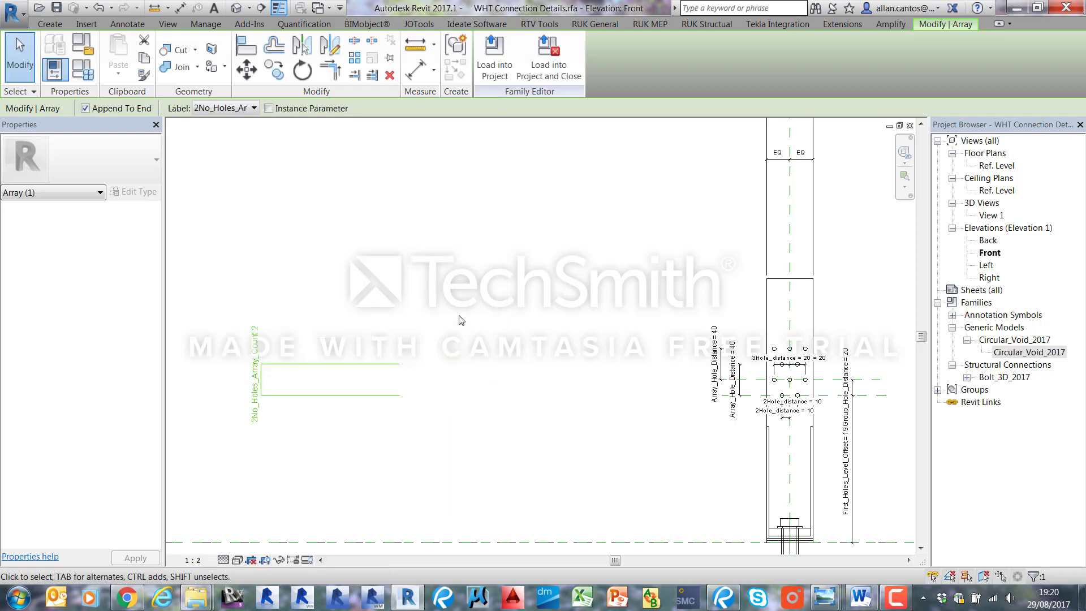
click(258, 318)
- Label the three-hole row array's count with a new family type parameter named 3No_Holes_Array_Count, grouped under Visibility
scroll(257, 318, down, 2)
scroll(610, 357, up, 8)
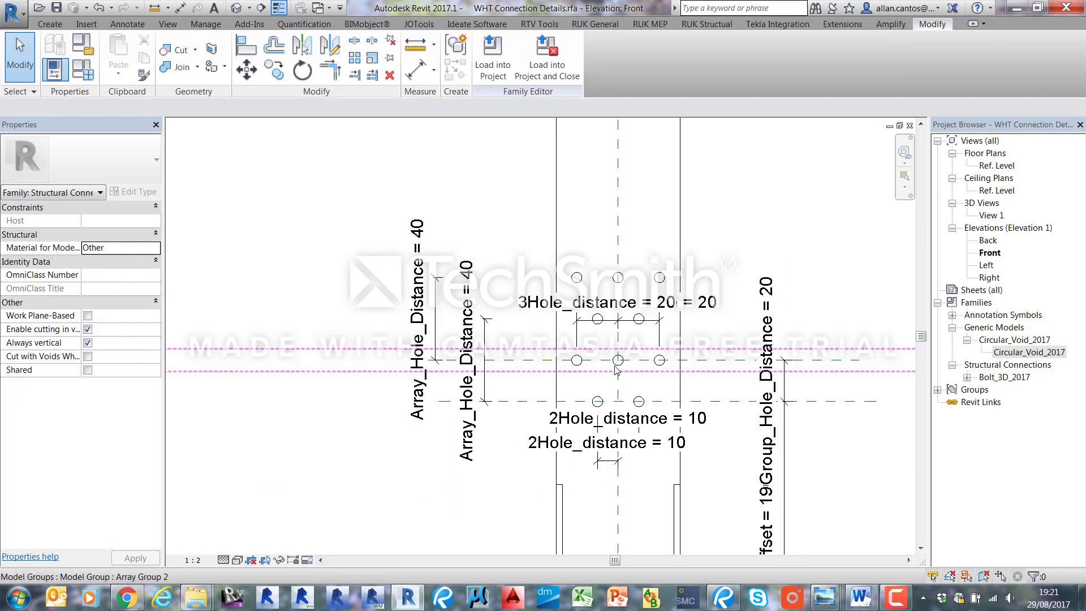
click(563, 367)
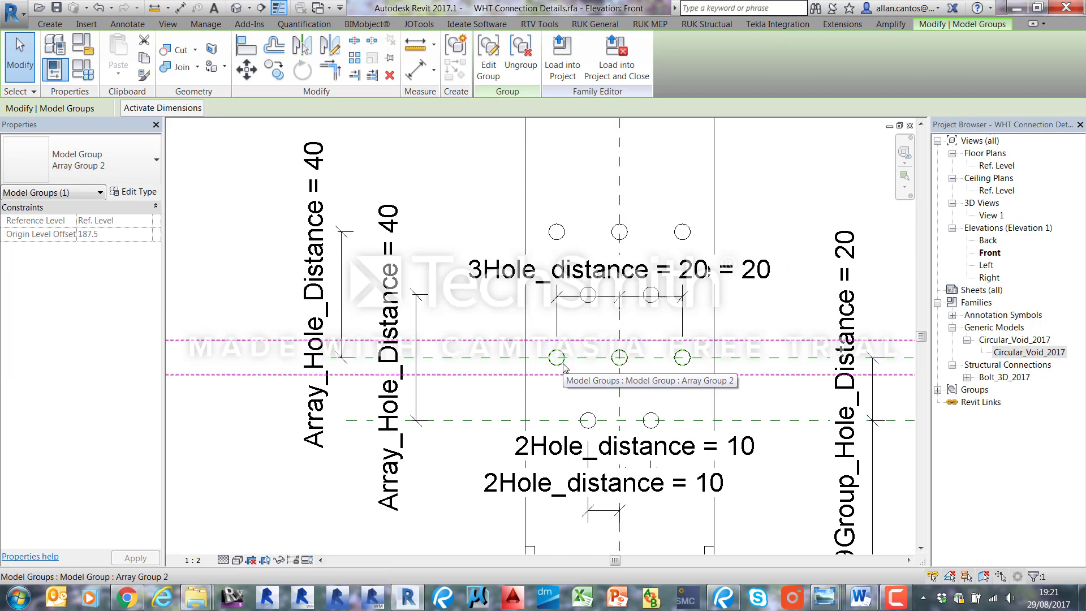
scroll(563, 368, down, 4)
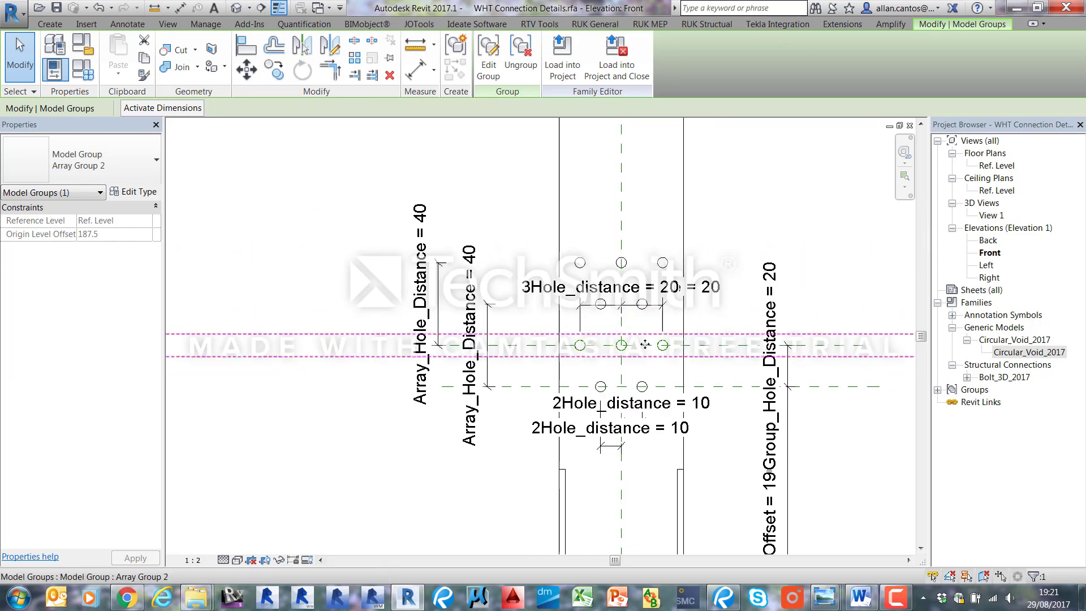
scroll(701, 363, down, 3)
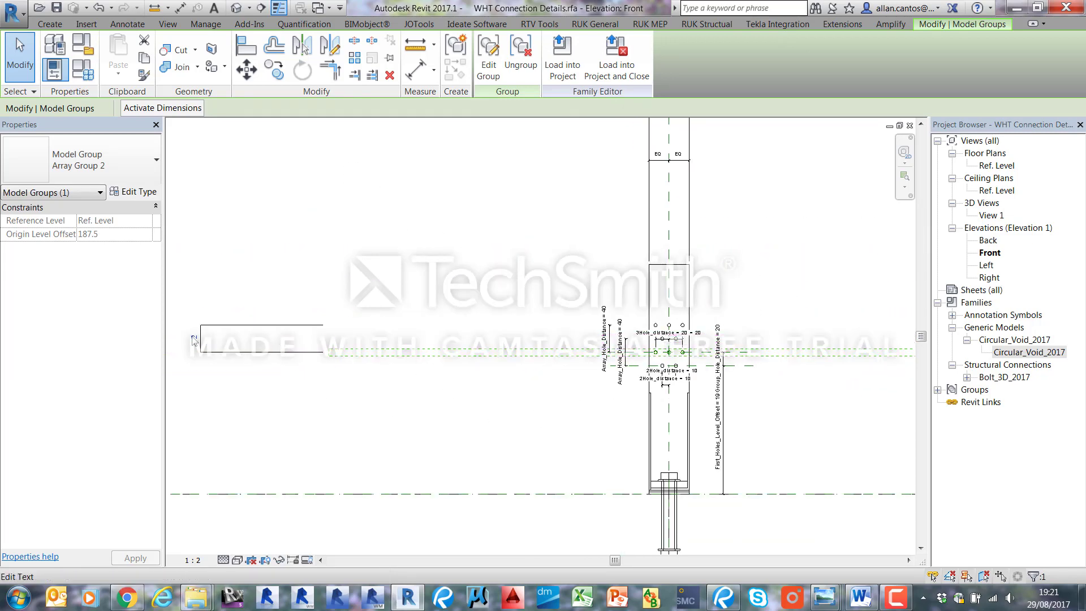
scroll(193, 341, up, 2)
click(201, 355)
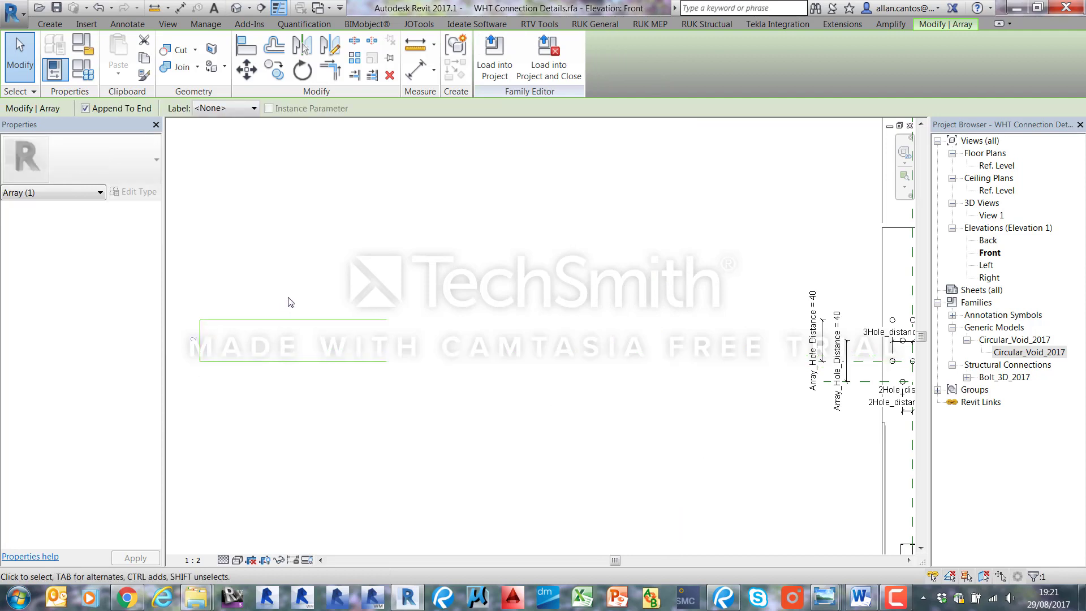
click(242, 107)
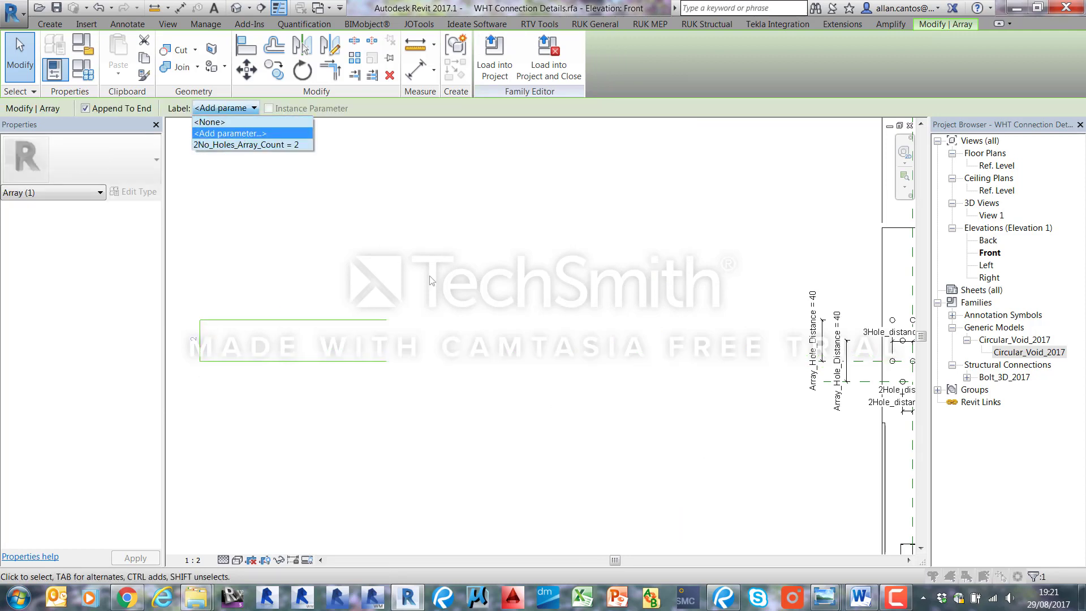
click(239, 134)
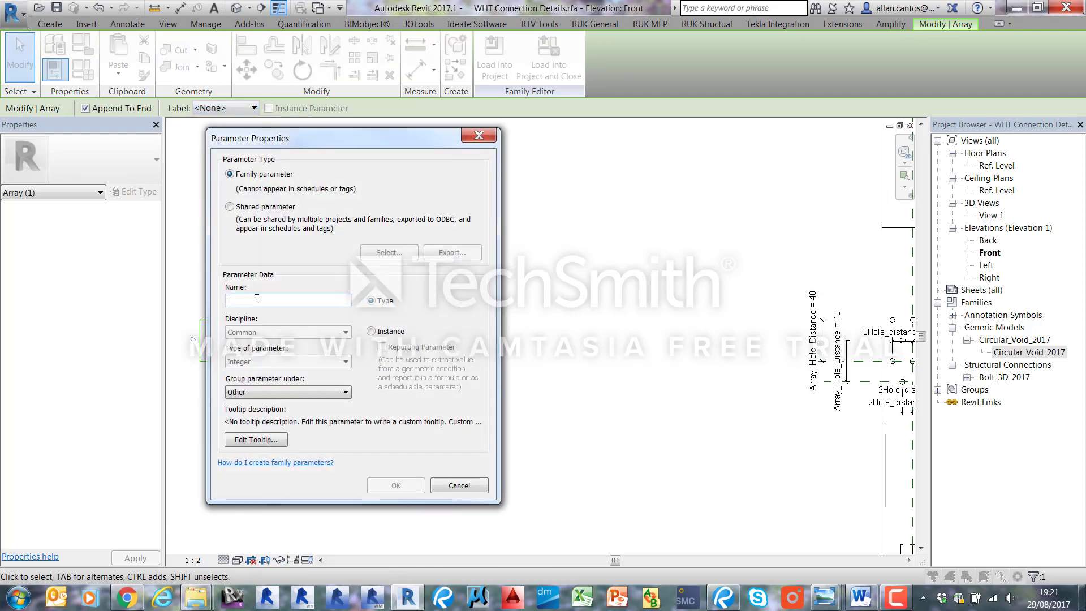
text(3No_Ho)
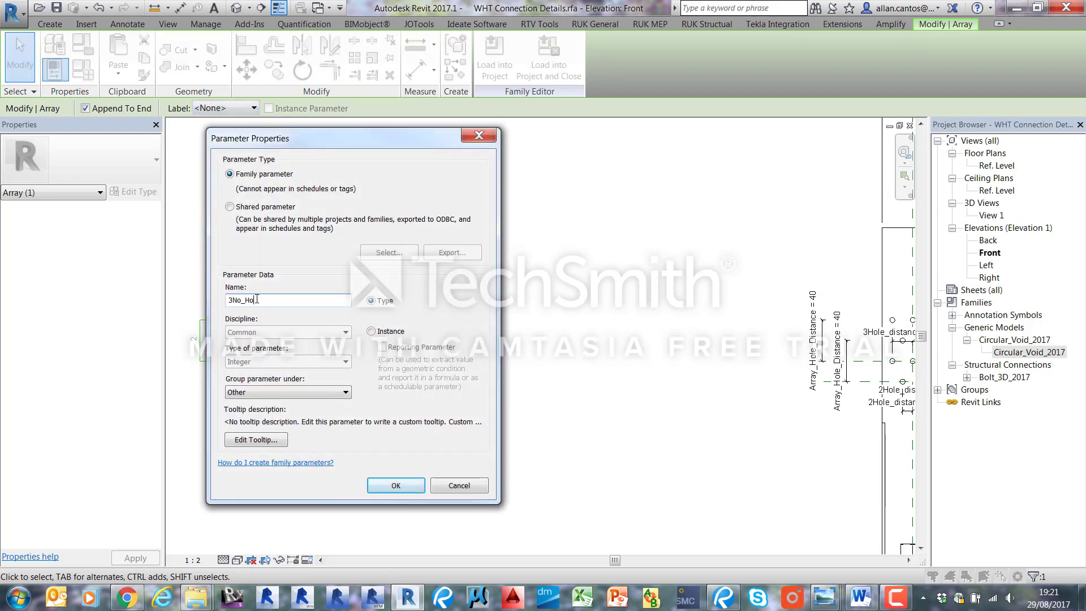
text(les_Array_Count)
click(265, 393)
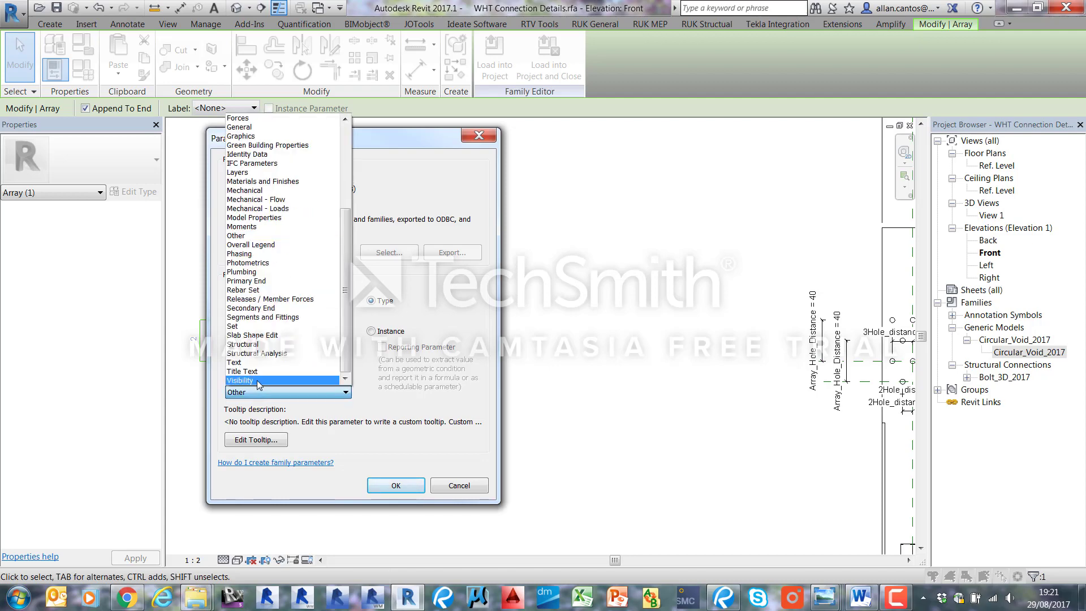
click(259, 381)
click(413, 484)
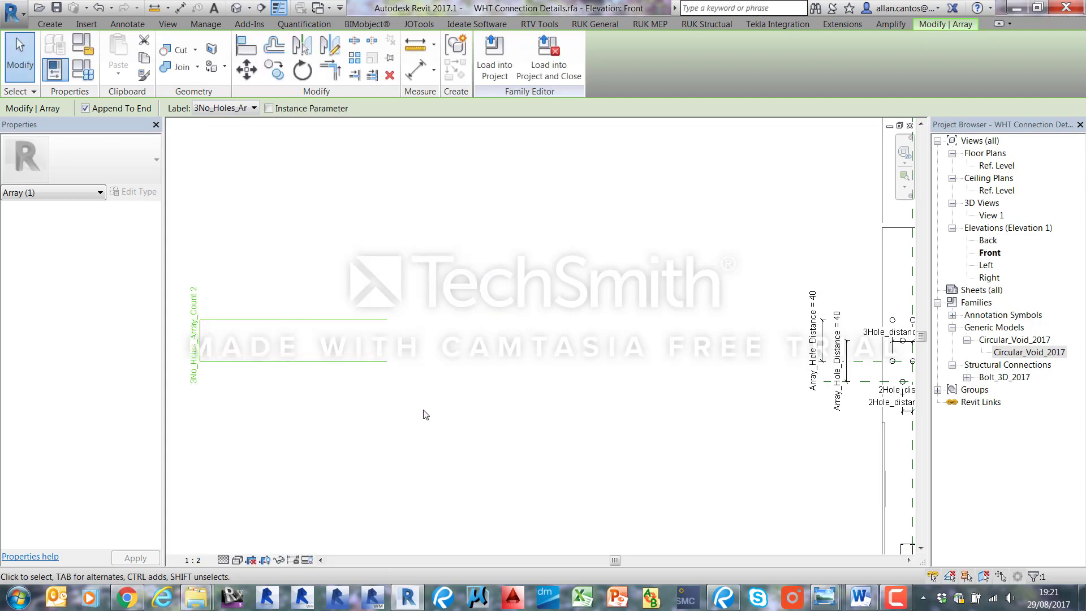
click(424, 414)
- Check the flange hole layout in the WHT bracket drawing image and look up its CAD file source on the rothoblaas product page
scroll(253, 359, down, 6)
right_click(611, 393)
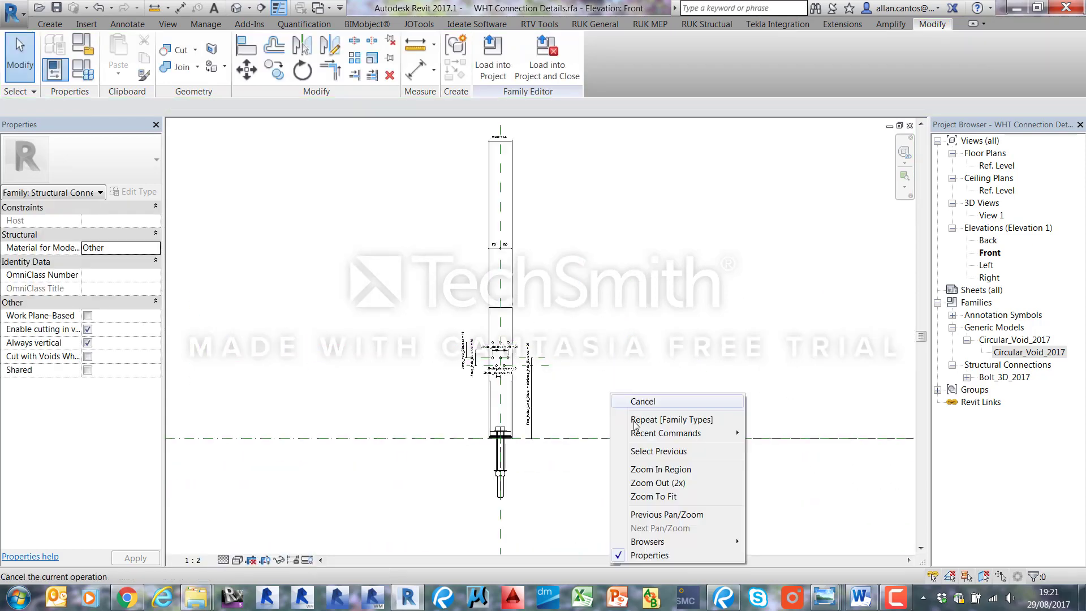
click(644, 486)
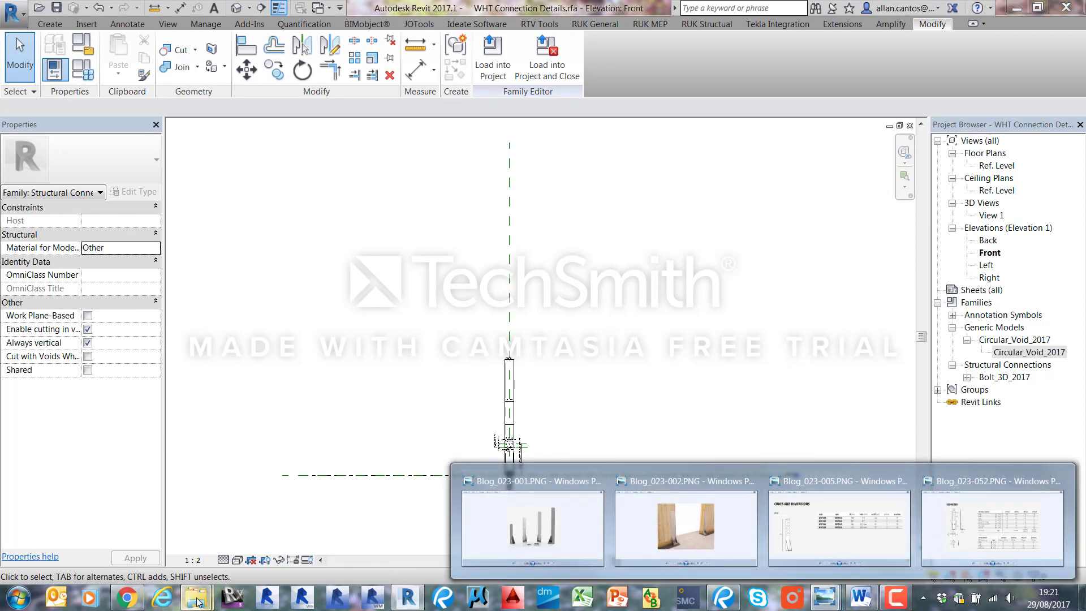
mouse_move(196, 598)
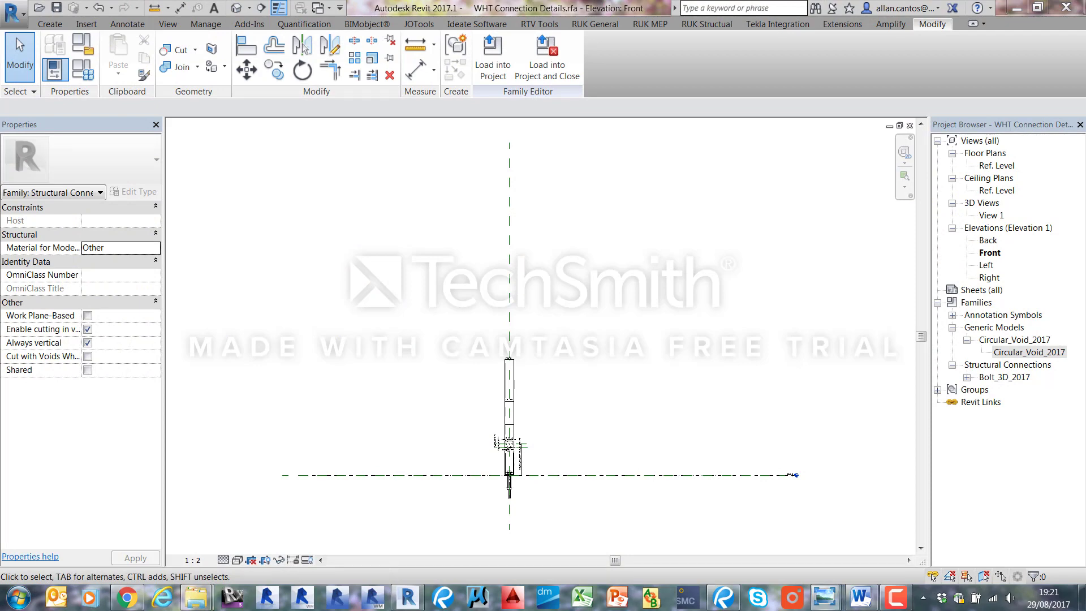
drag(1085, 79, 471, 67)
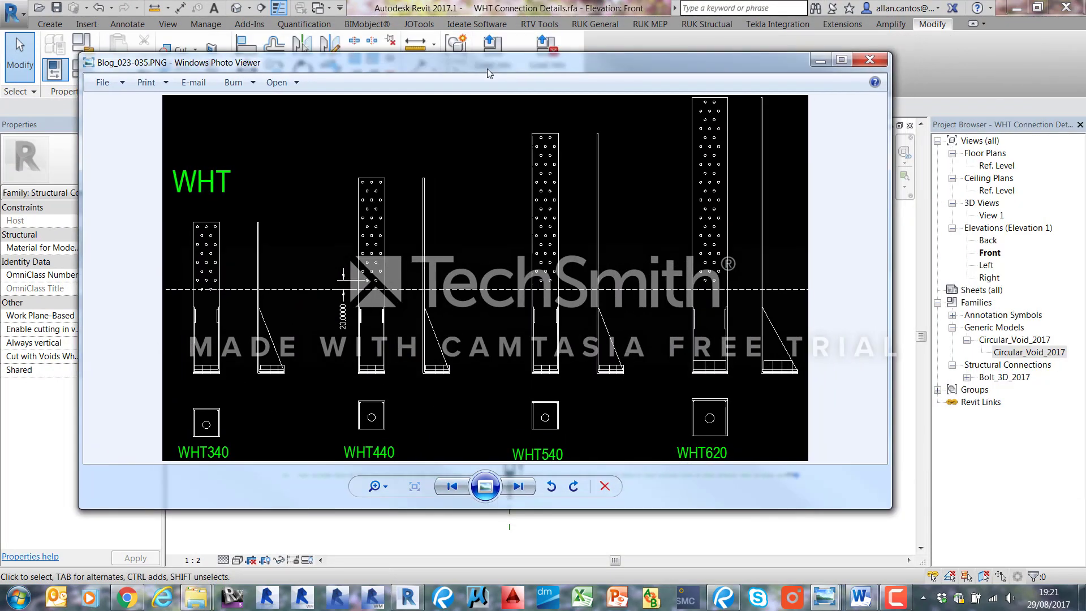
click(127, 598)
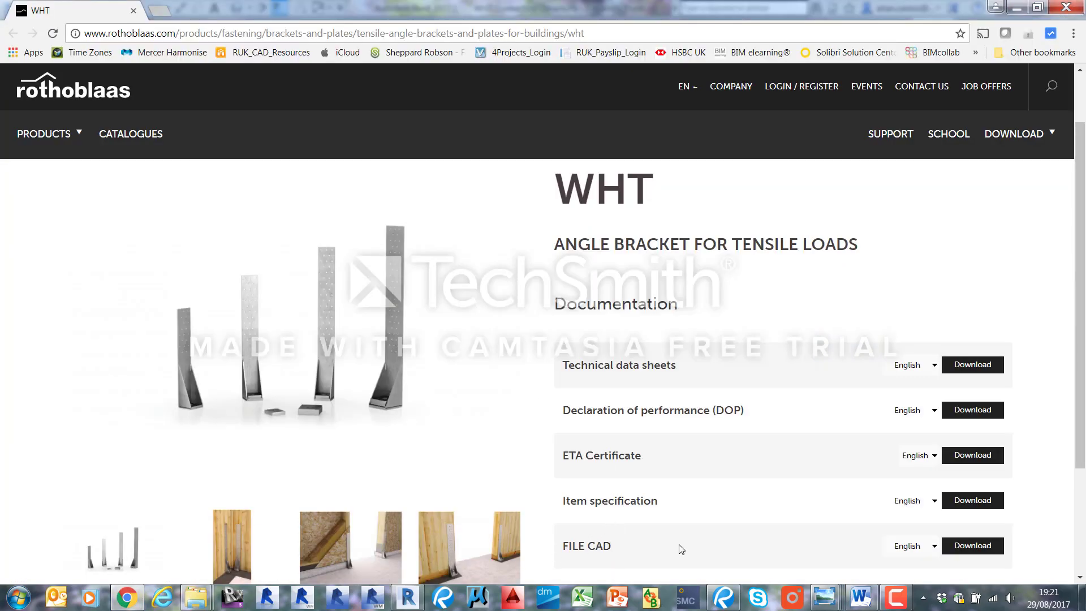
click(1016, 7)
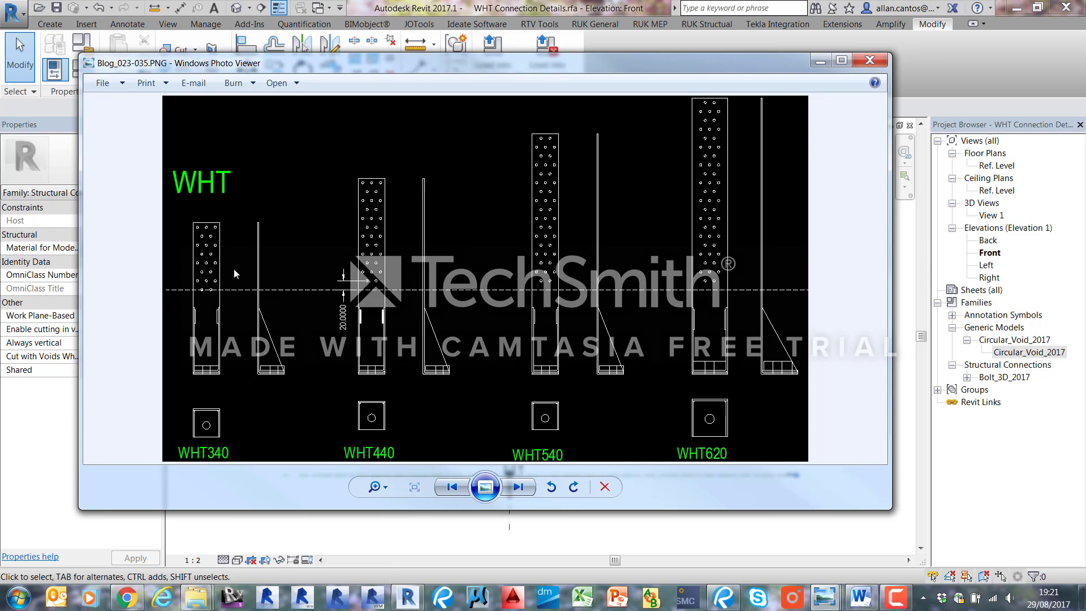
scroll(236, 274, up, 3)
scroll(314, 272, down, 3)
click(820, 60)
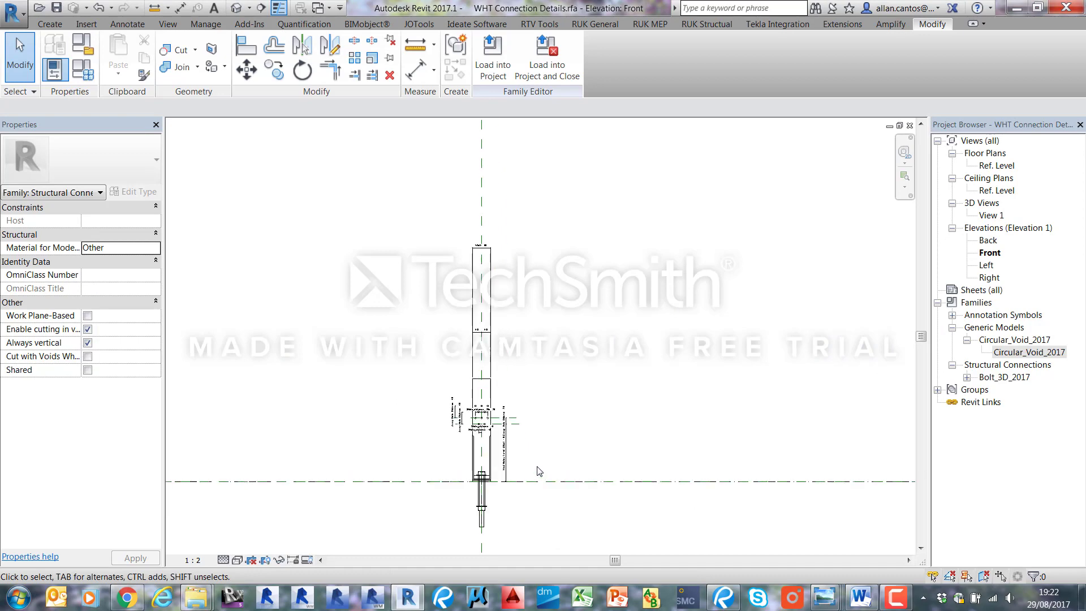
- In the 3D view, set 2No_Holes_Array_Count and 3No_Holes_Array_Count to 4 for type WHT340 and apply the changes
double_click(990, 215)
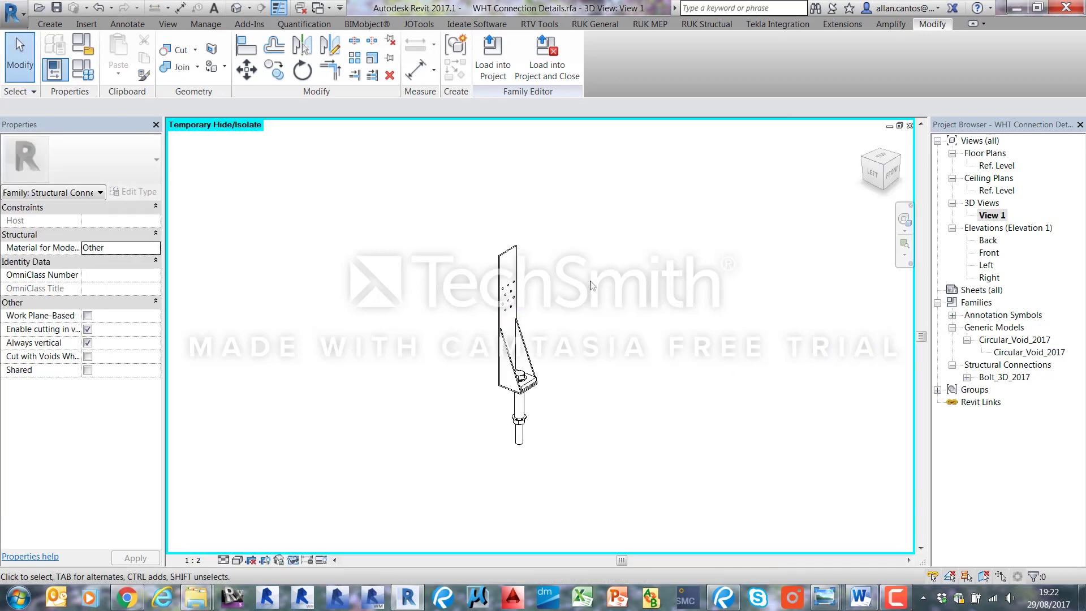
scroll(536, 321, up, 2)
middle_drag(477, 328, 371, 315)
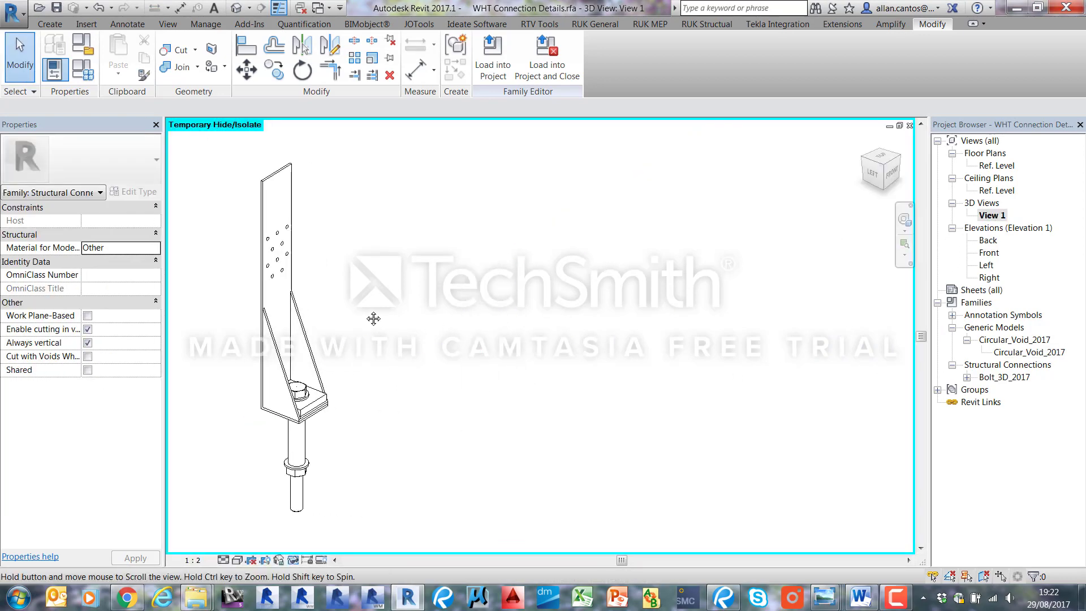
key(f)
key(t)
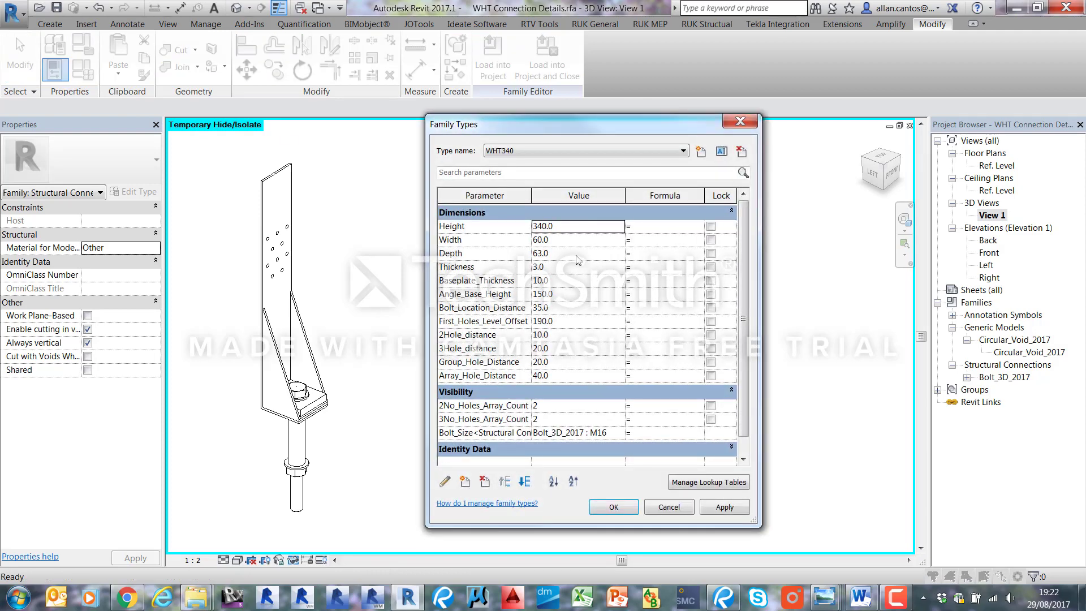
click(565, 403)
click(566, 424)
click(723, 507)
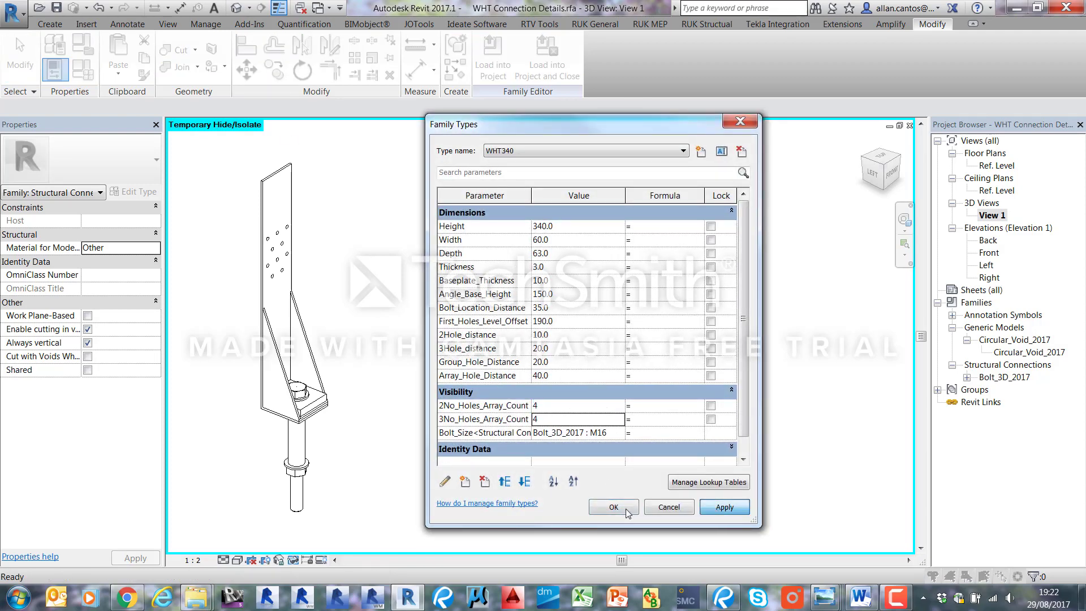
click(621, 508)
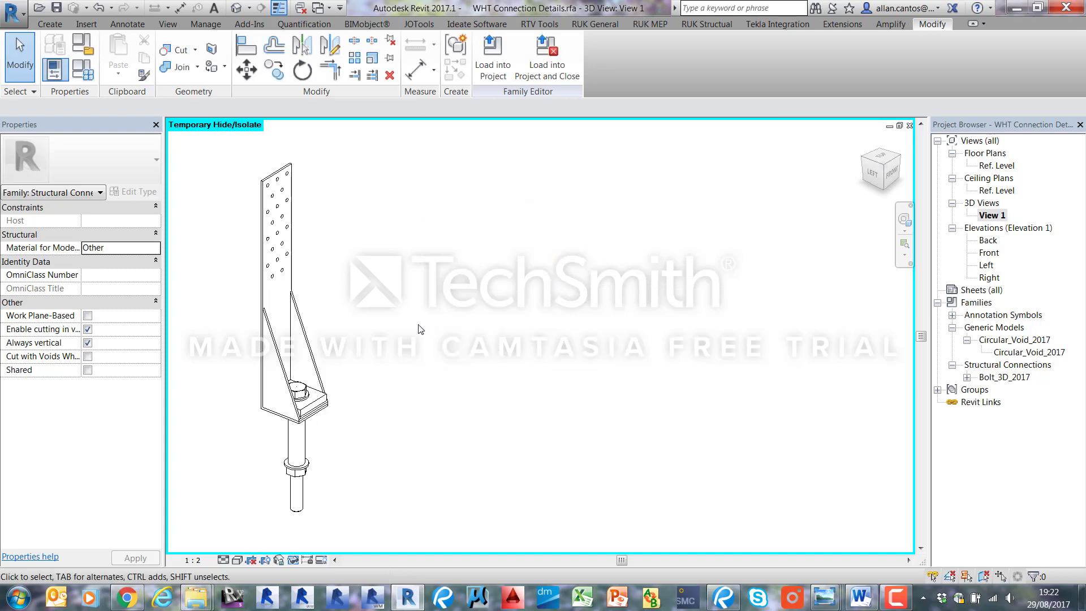
- Compare the 3D bracket's hole pattern with the WHT340 elevation in the Blog_023-035.PNG drawing image
shift+middle_drag(419, 329, 389, 334)
scroll(351, 242, up, 1)
middle_drag(371, 284, 329, 279)
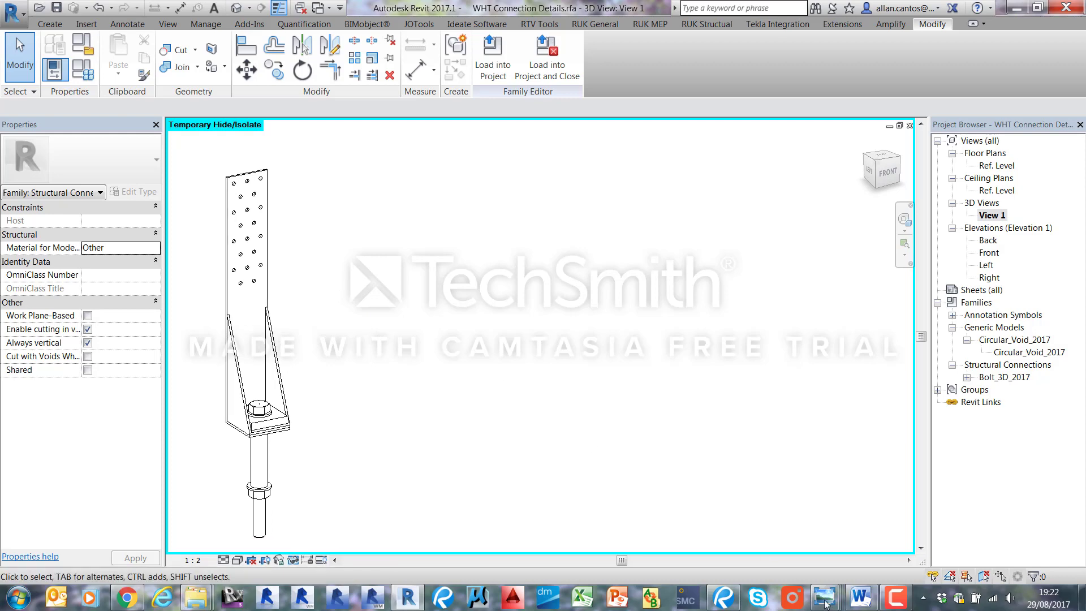
click(828, 602)
click(960, 509)
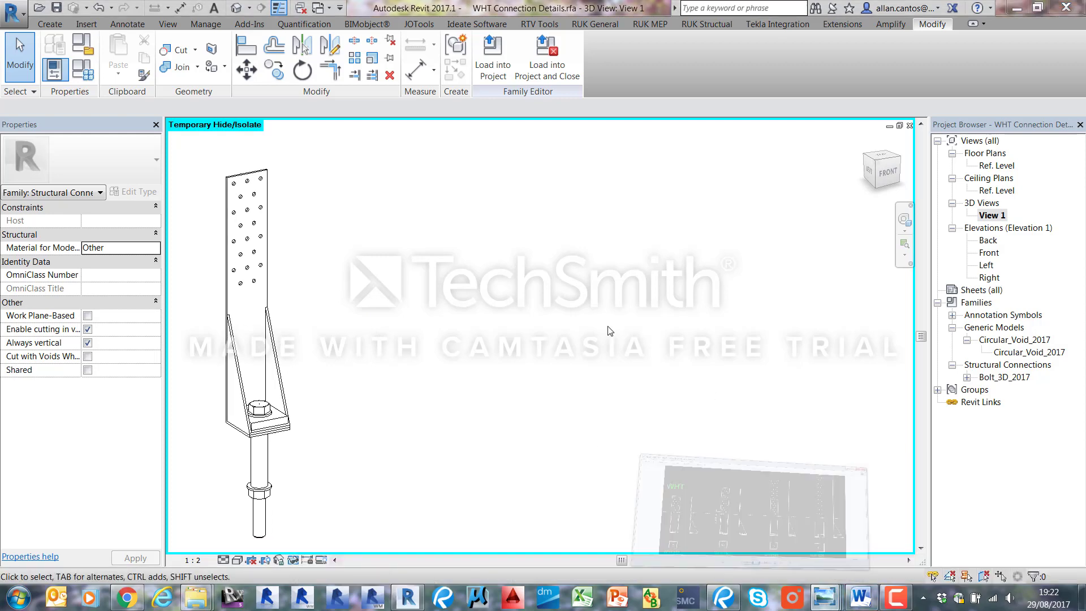
drag(492, 76, 666, 91)
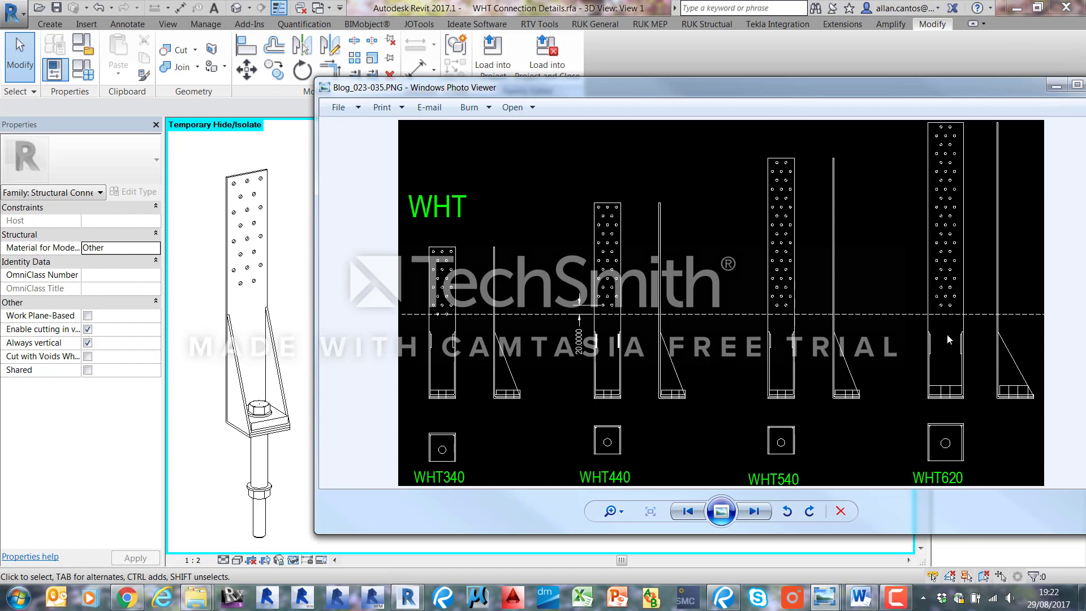
drag(955, 100, 854, 92)
click(974, 91)
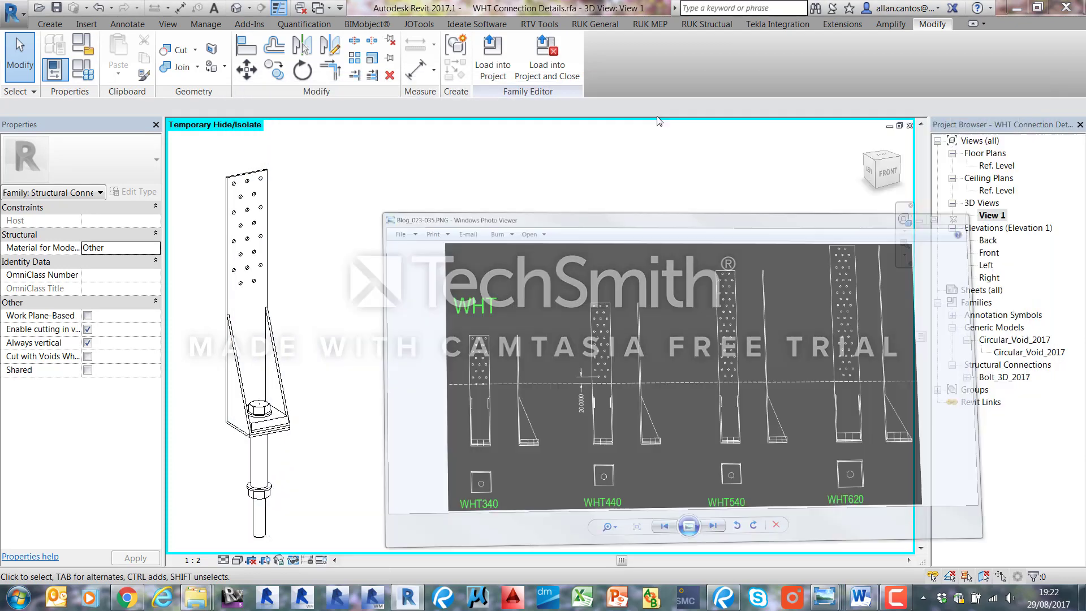
- Create a new family type named WHT440, checking the bracket names in the WHT drawing image
click(83, 75)
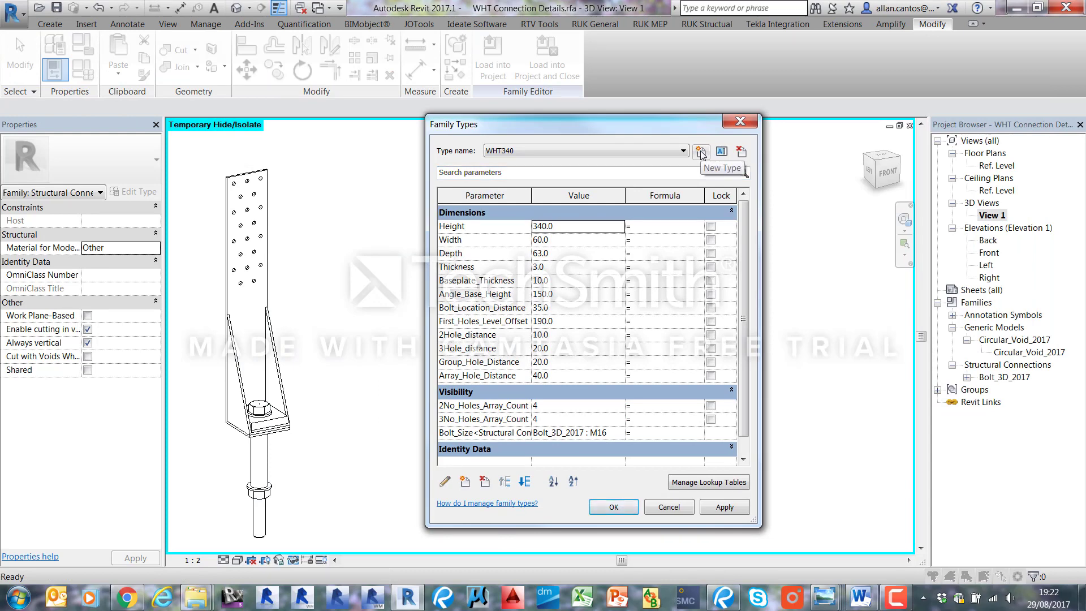
click(701, 151)
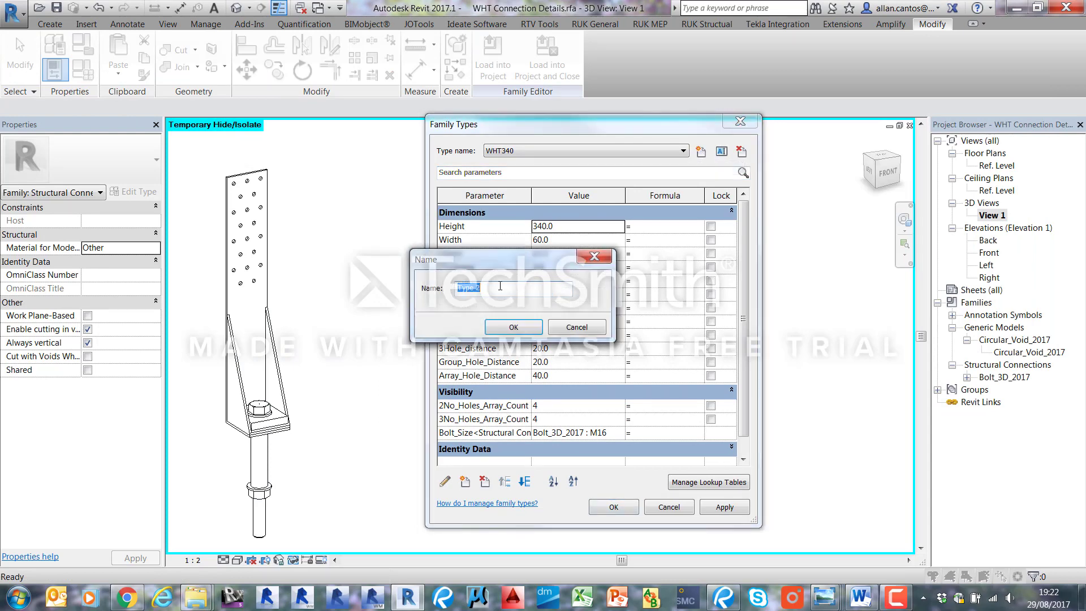
text(WHT)
click(824, 598)
click(933, 546)
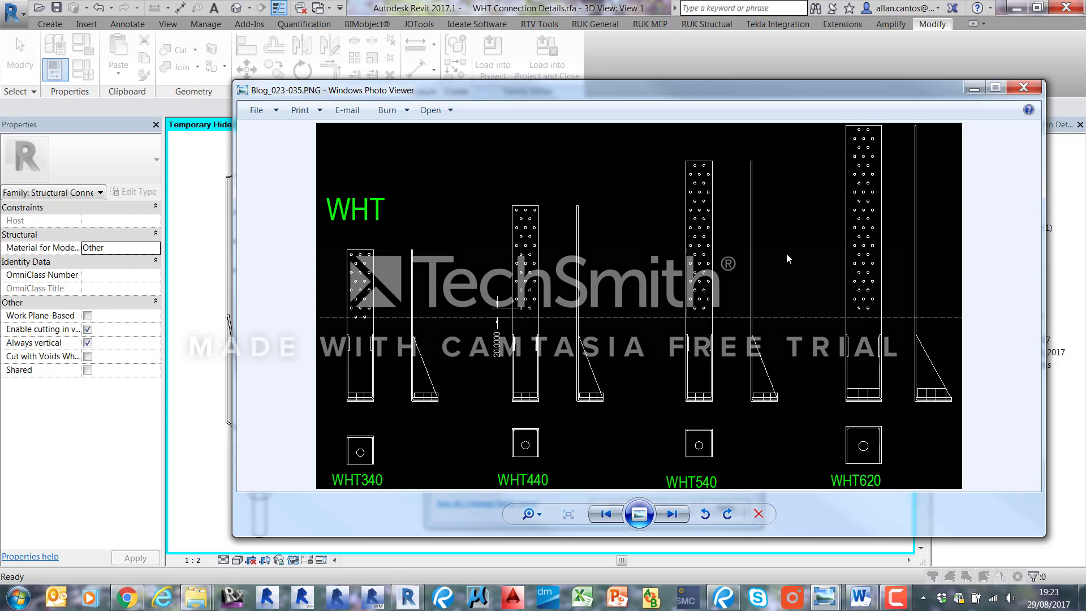
click(974, 88)
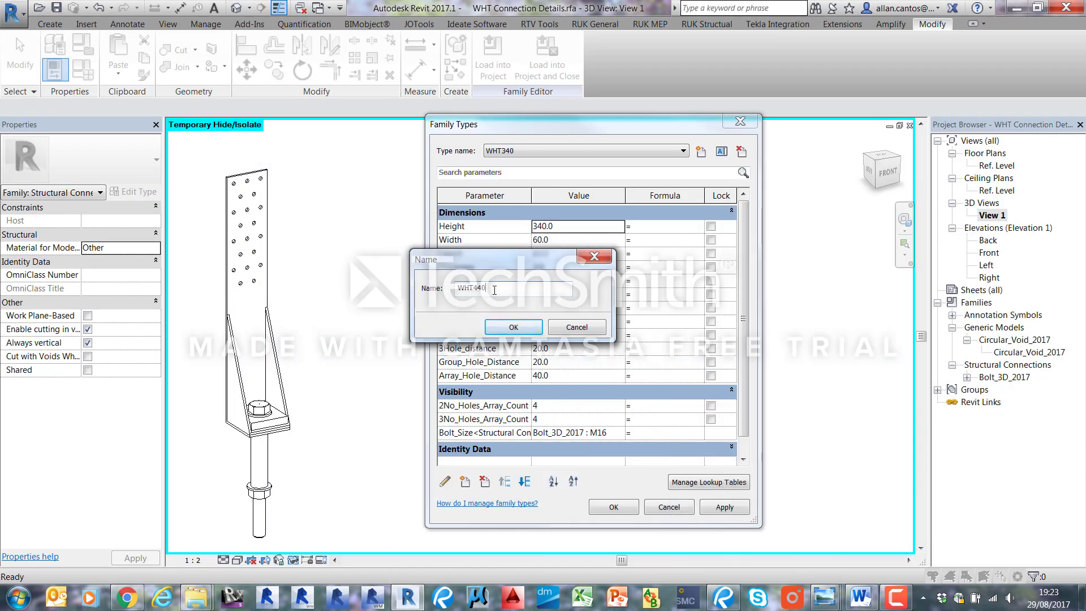
click(517, 323)
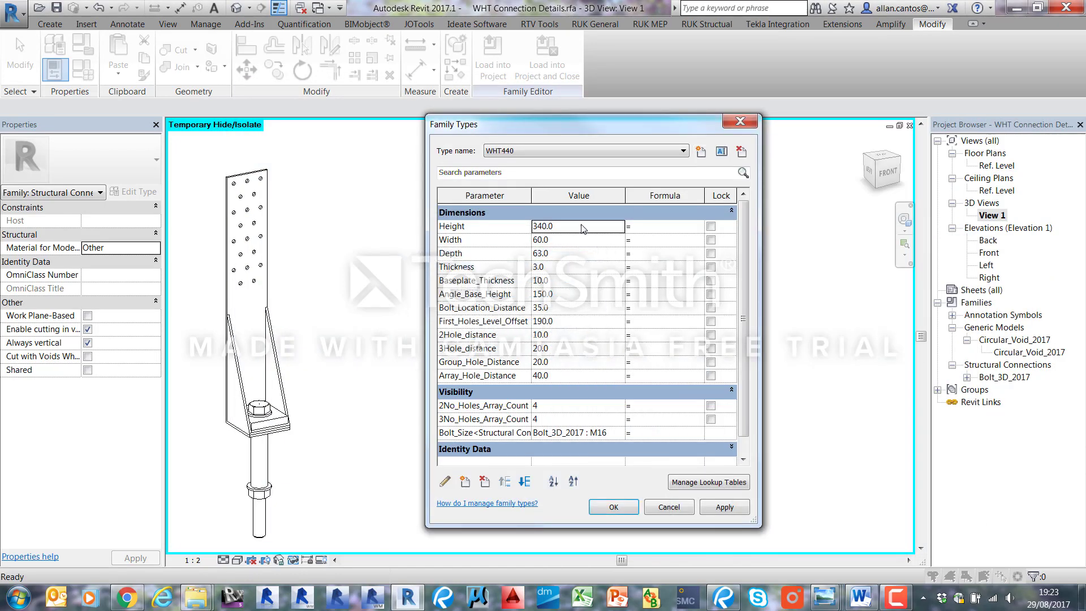
- Look up the WHT440 dimensions in the geometry table image and set the type's Height to 440
click(824, 598)
click(591, 514)
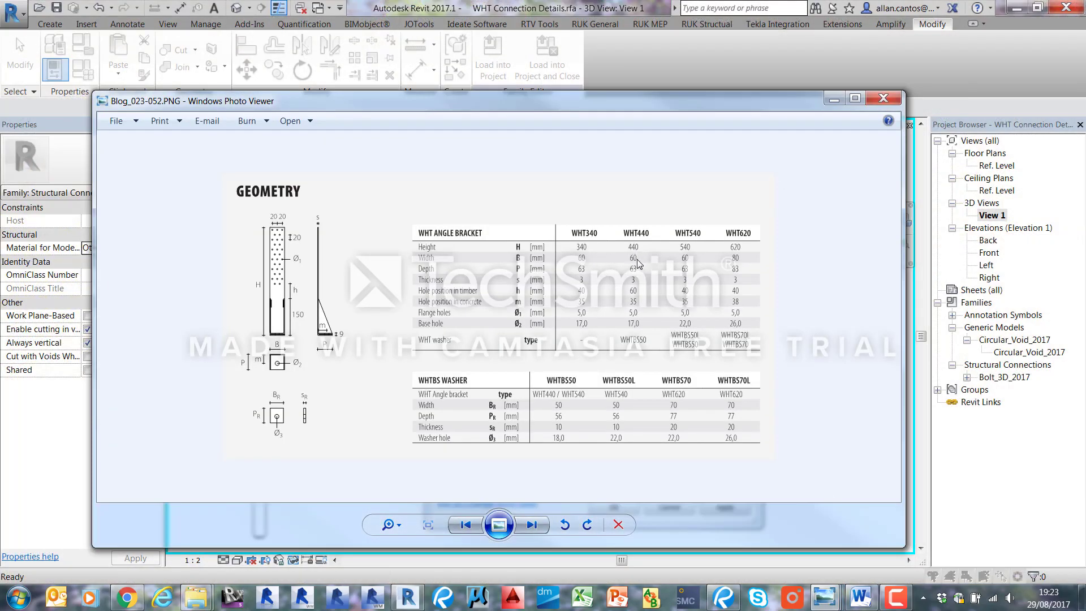
click(834, 99)
text(4)
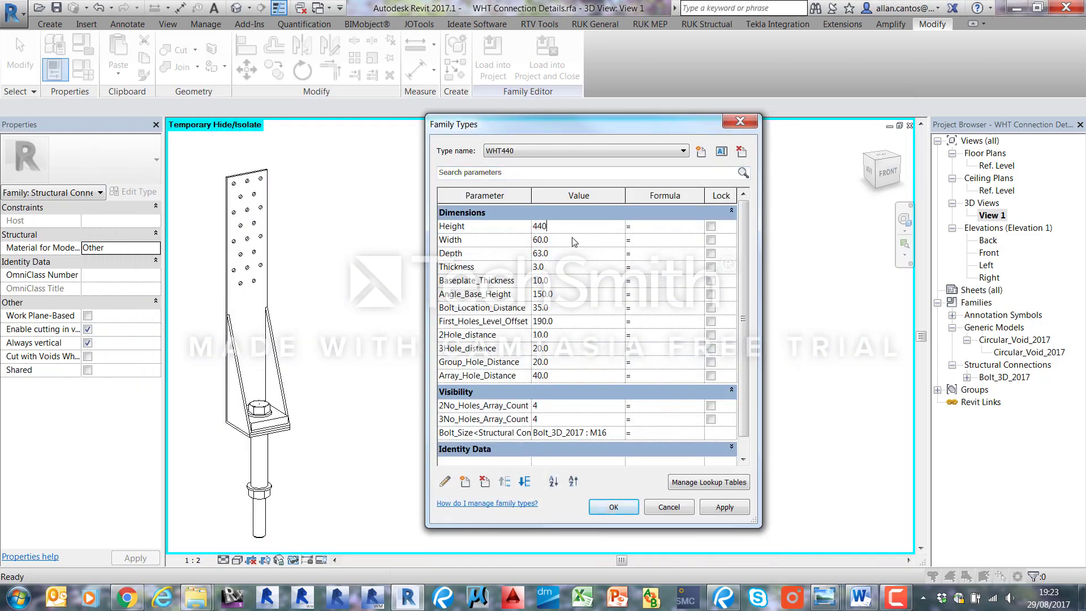
text(40)
click(557, 271)
- Check the hole levels in the Blog_023-035.PNG drawing image and set First_Holes_Level_Offset to 210 for type WHT440
click(825, 597)
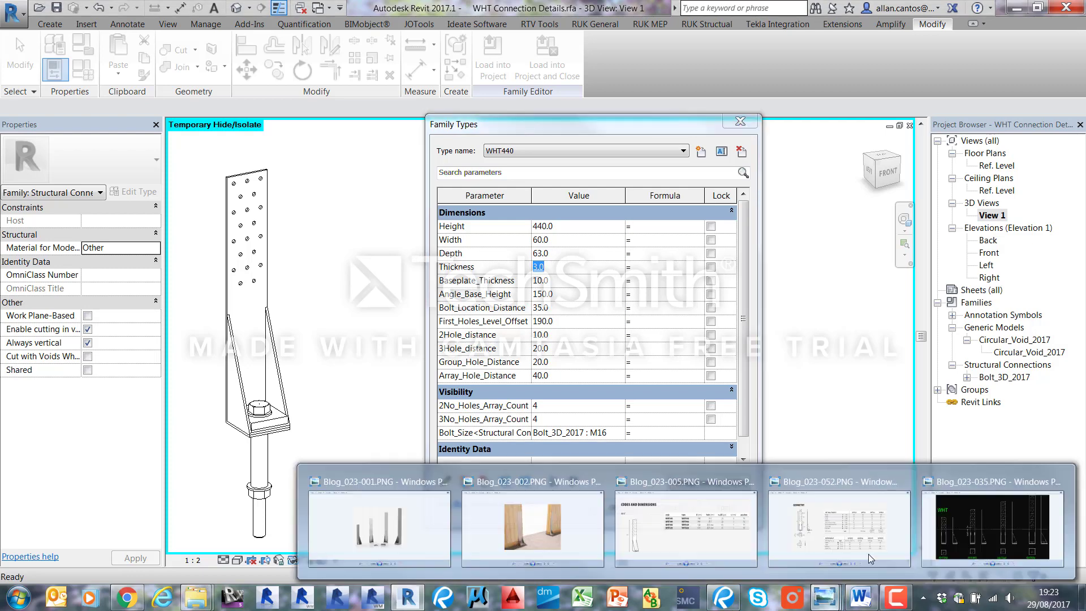
click(961, 532)
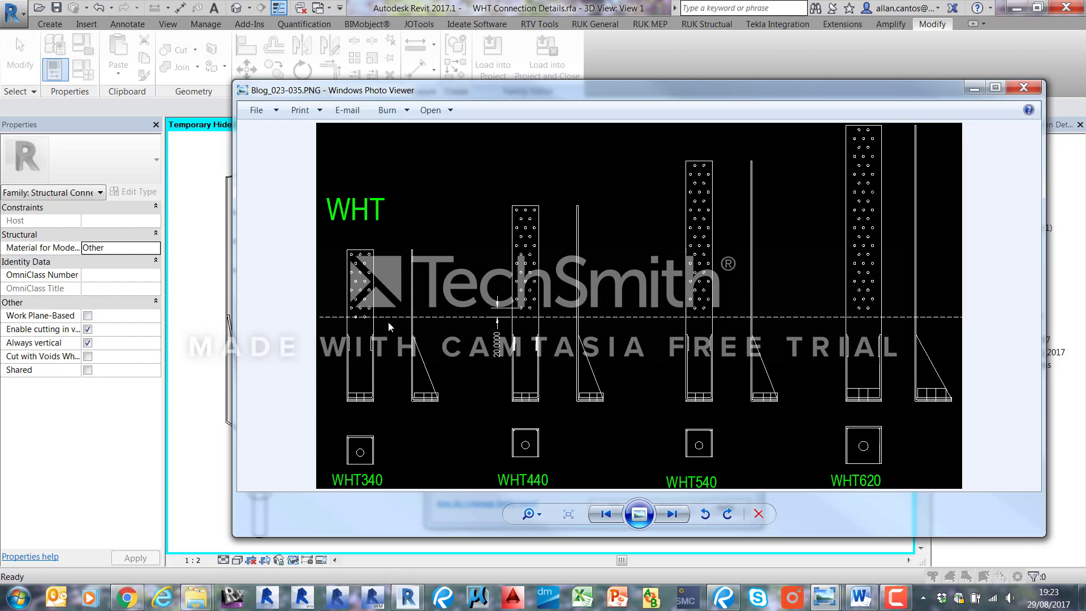
click(974, 88)
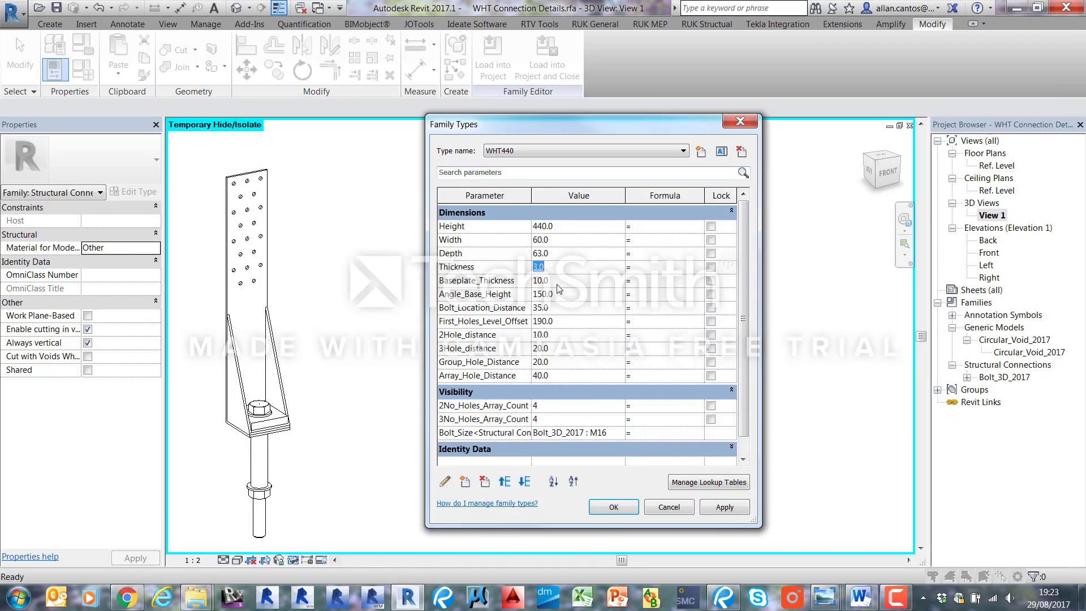
click(570, 322)
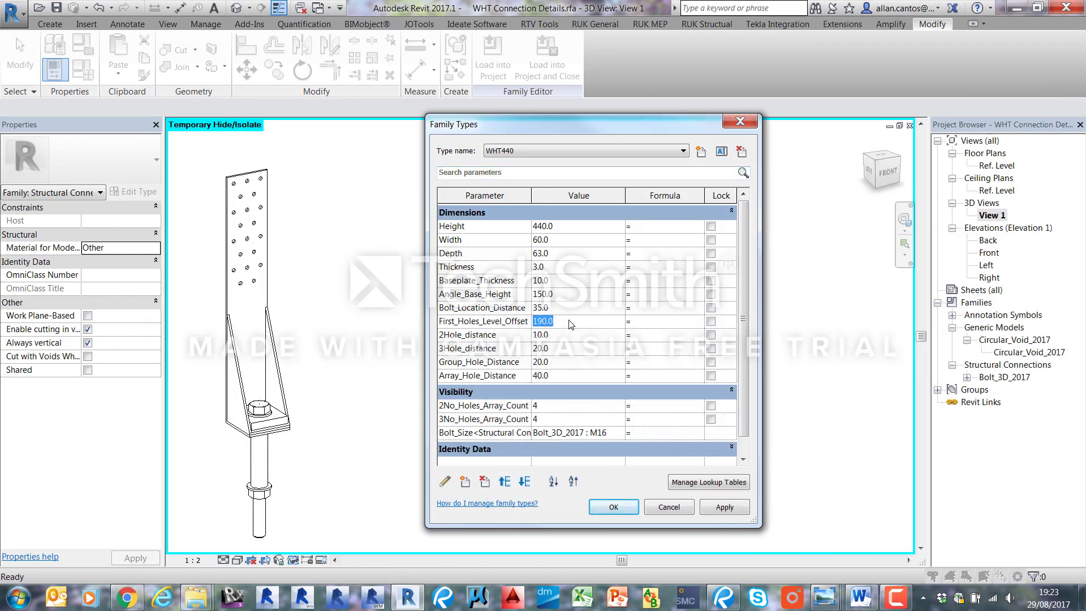
text(210)
click(571, 294)
- Check the WHT440 parameters against the geometry table in Blog_023-052.PNG and apply the type's values to the bracket
mouse_move(828, 589)
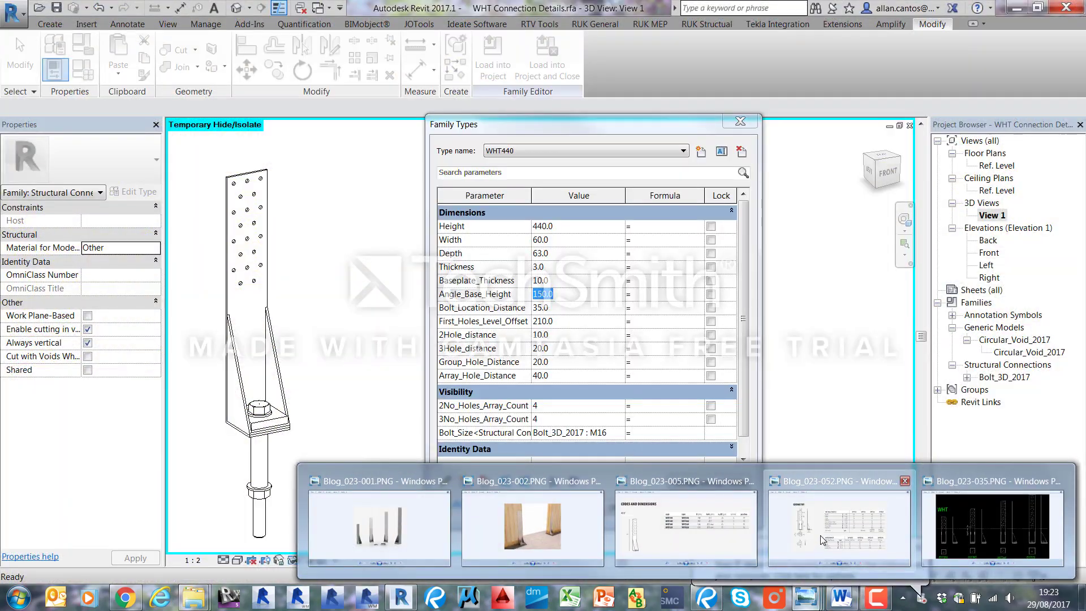
click(828, 514)
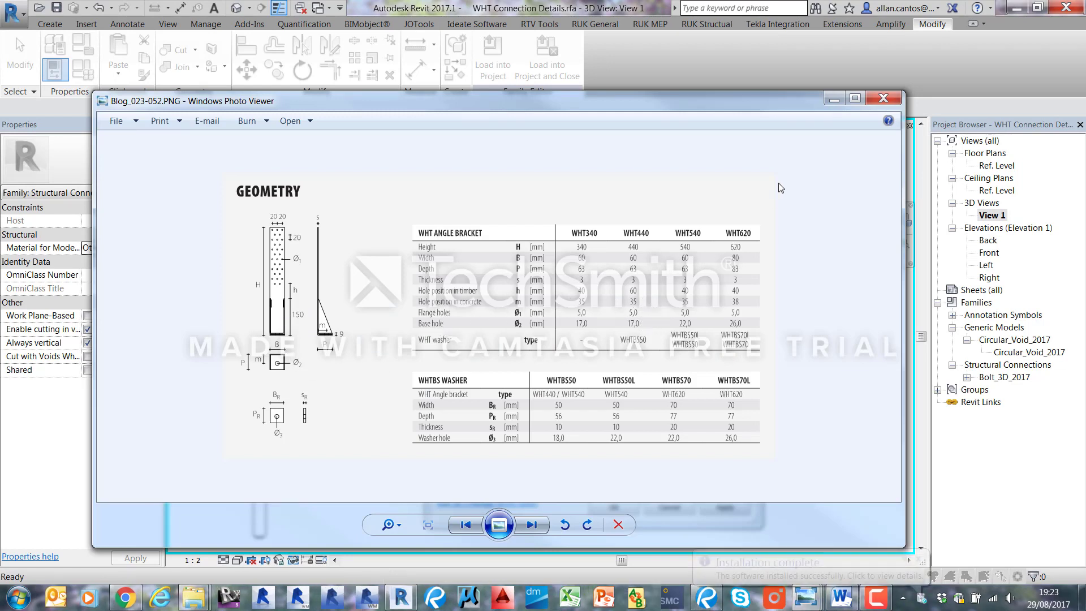
key(alt+Tab)
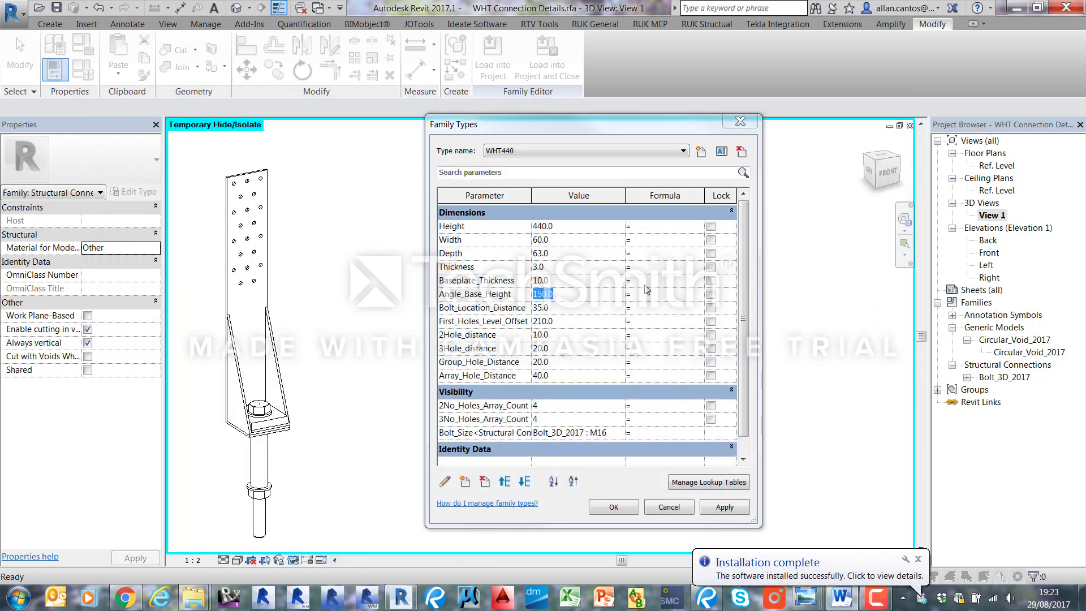
click(726, 507)
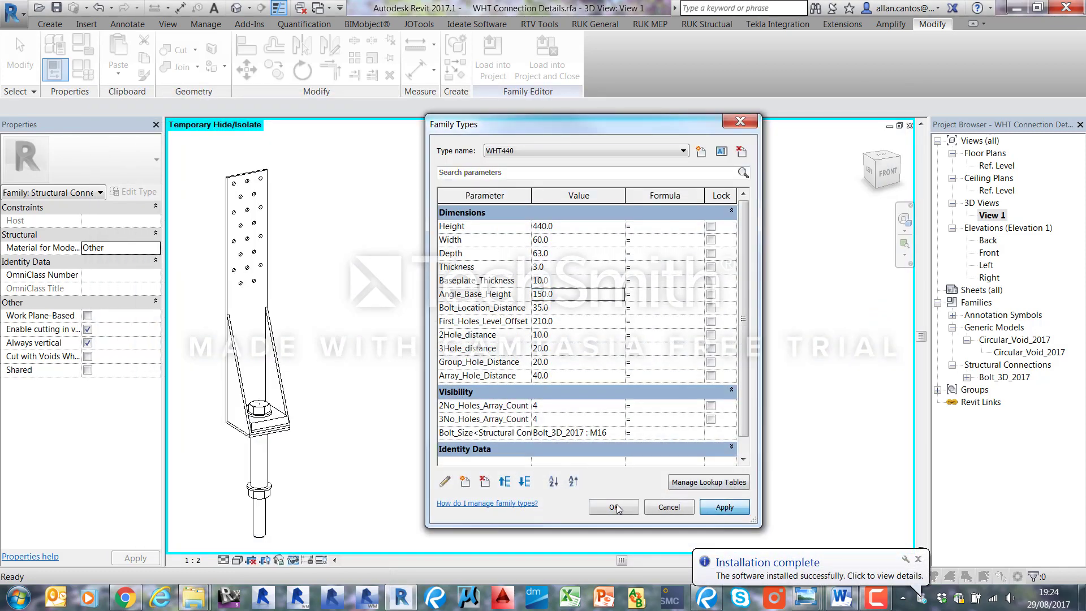
key(Return)
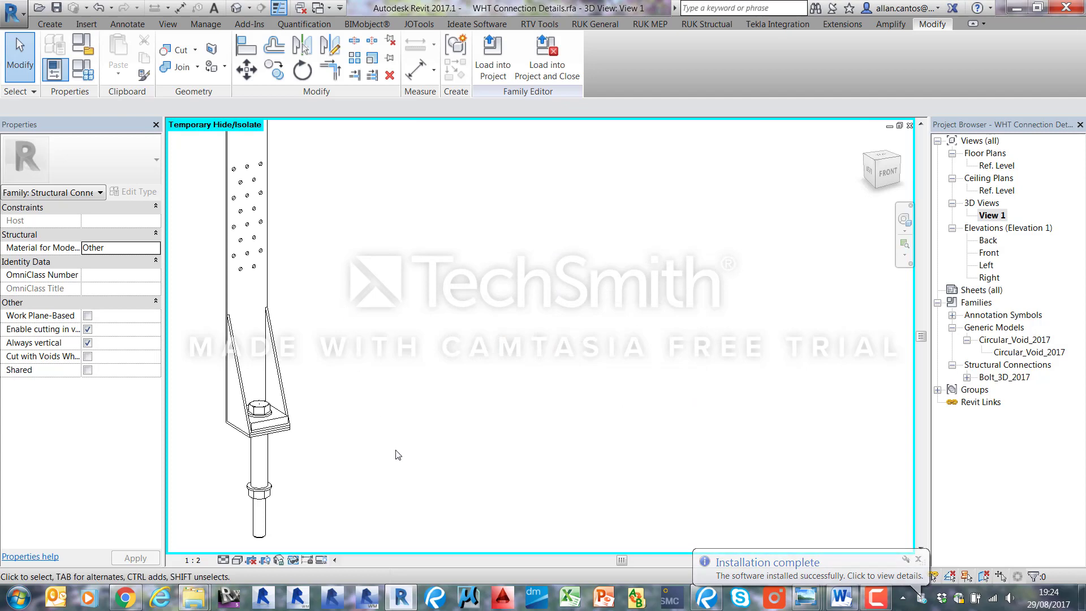
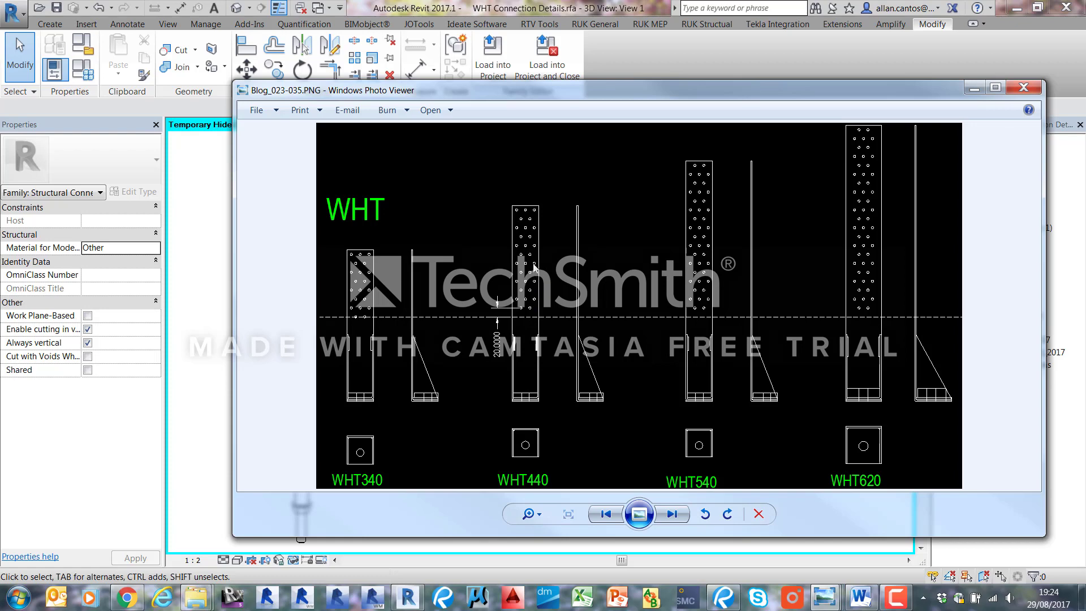
- Set 2No_Holes_Array_Count and 3No_Holes_Array_Count to 6 for type WHT440, following the drawing image, and apply the changes
click(973, 88)
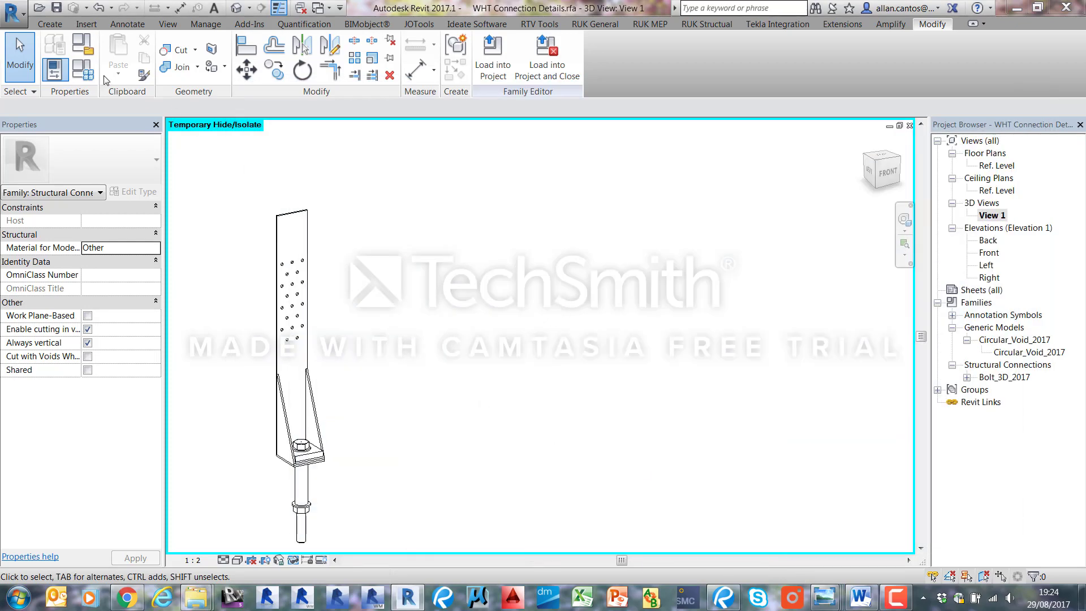
click(83, 69)
click(576, 406)
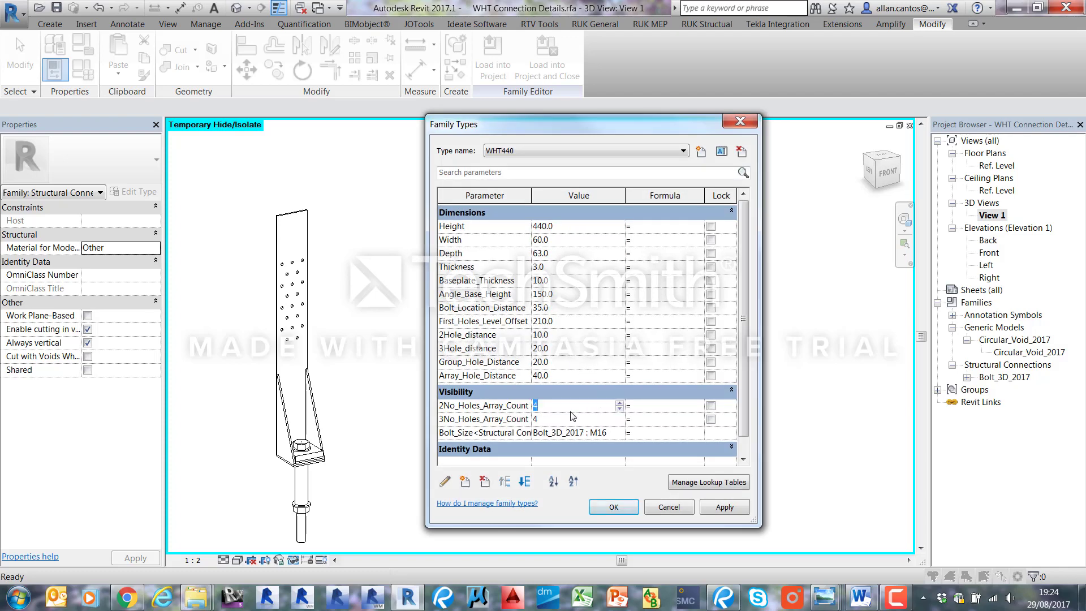
text(6)
key(Tab)
text(6)
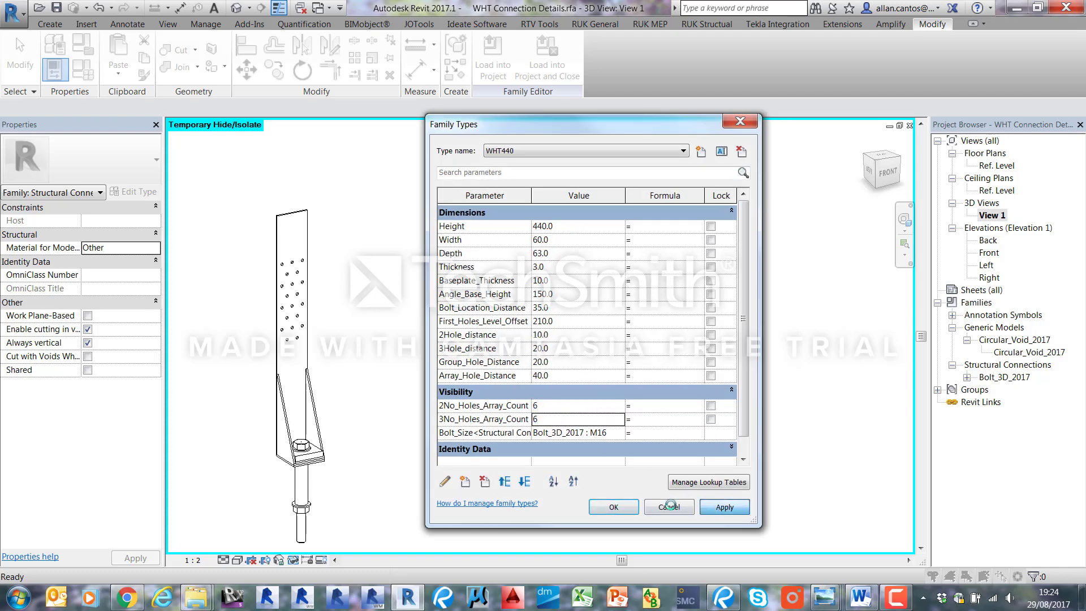
key(Return)
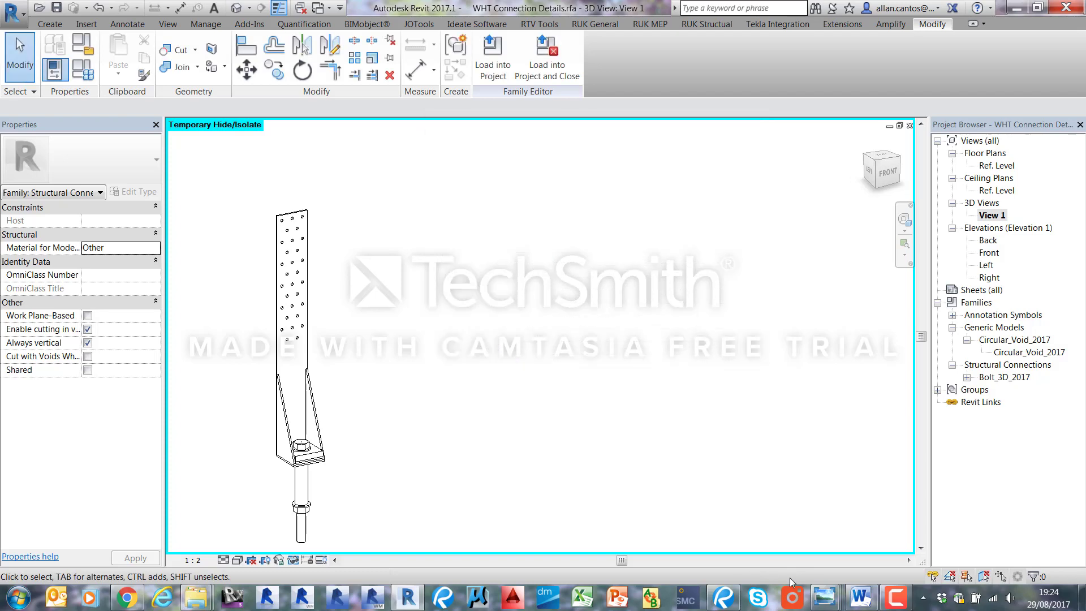
- Check the WHT440 flange hole quantity in the codes and dimensions table and examine the bracket elevations in the drawing image
click(825, 597)
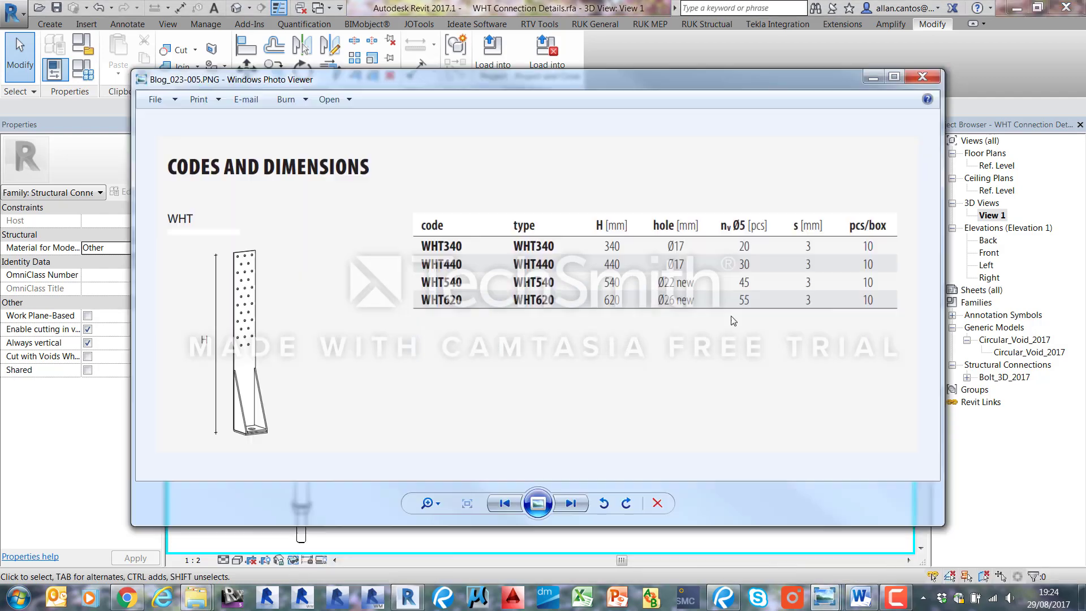
click(881, 80)
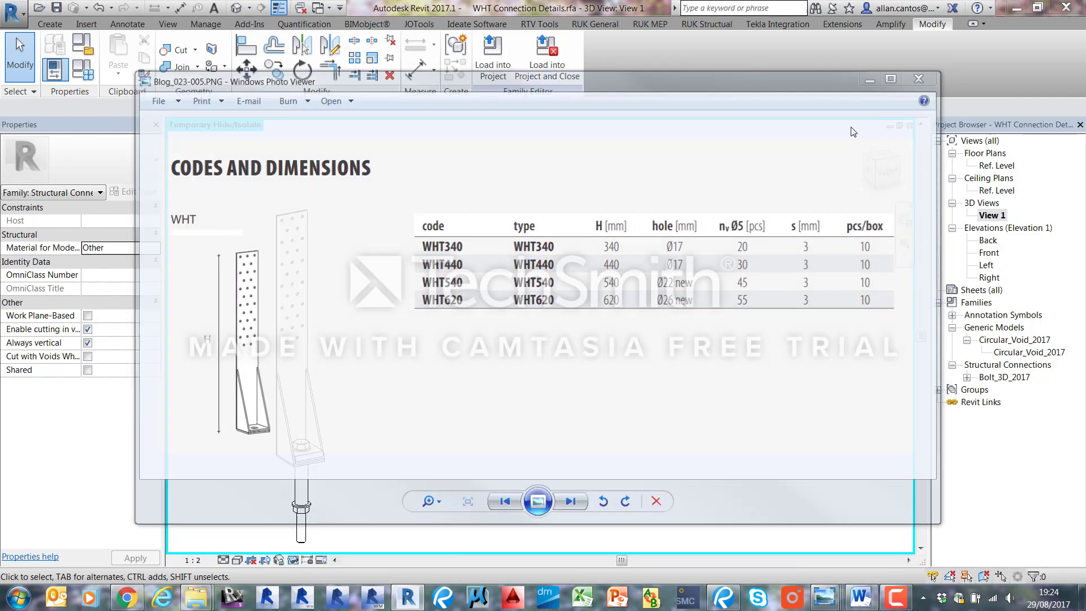
click(84, 76)
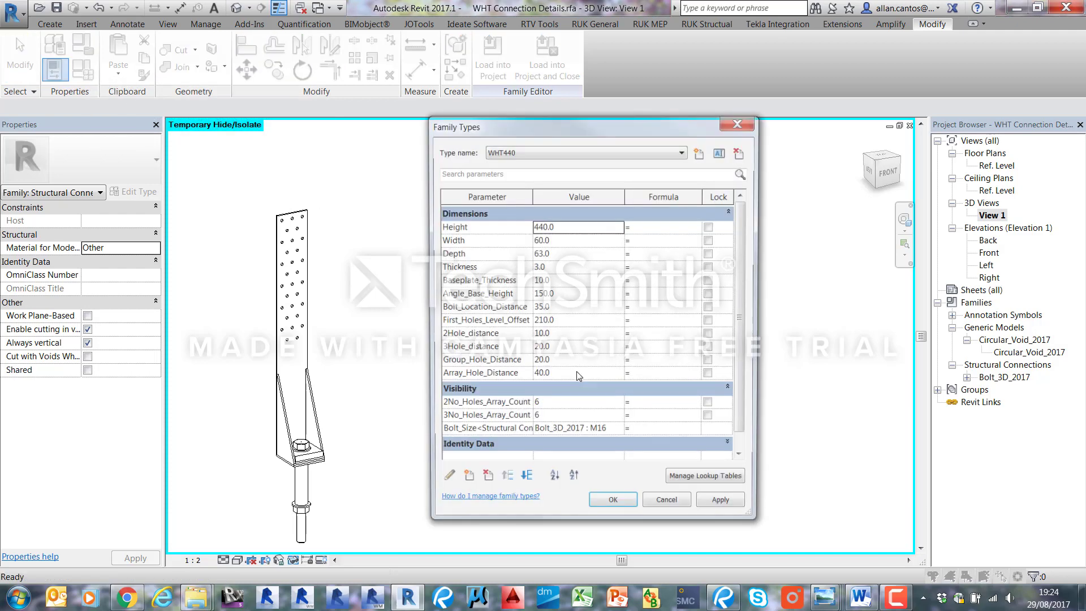
click(739, 121)
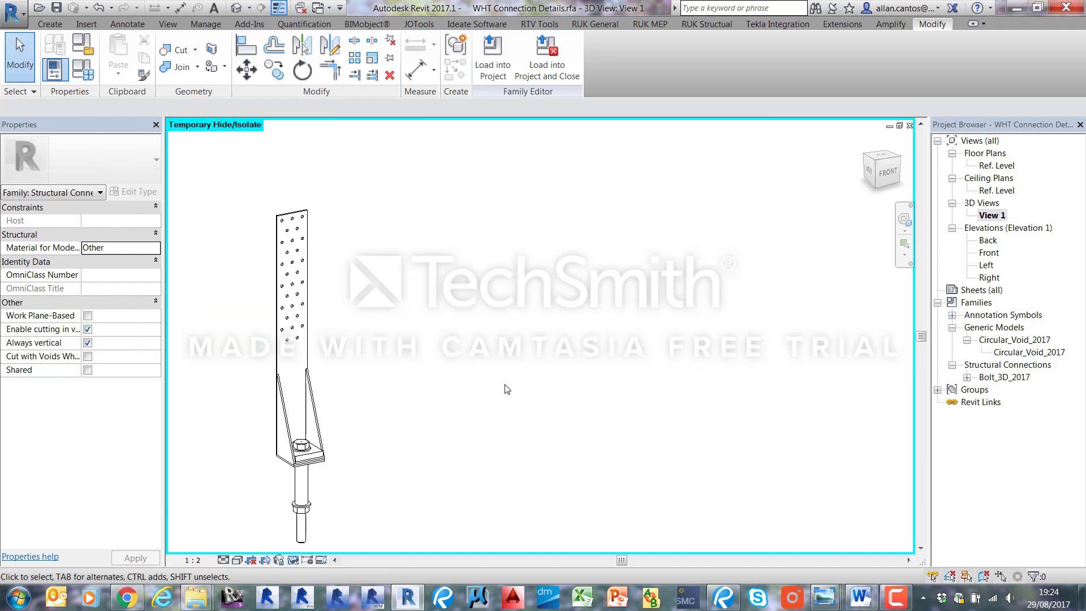
click(825, 597)
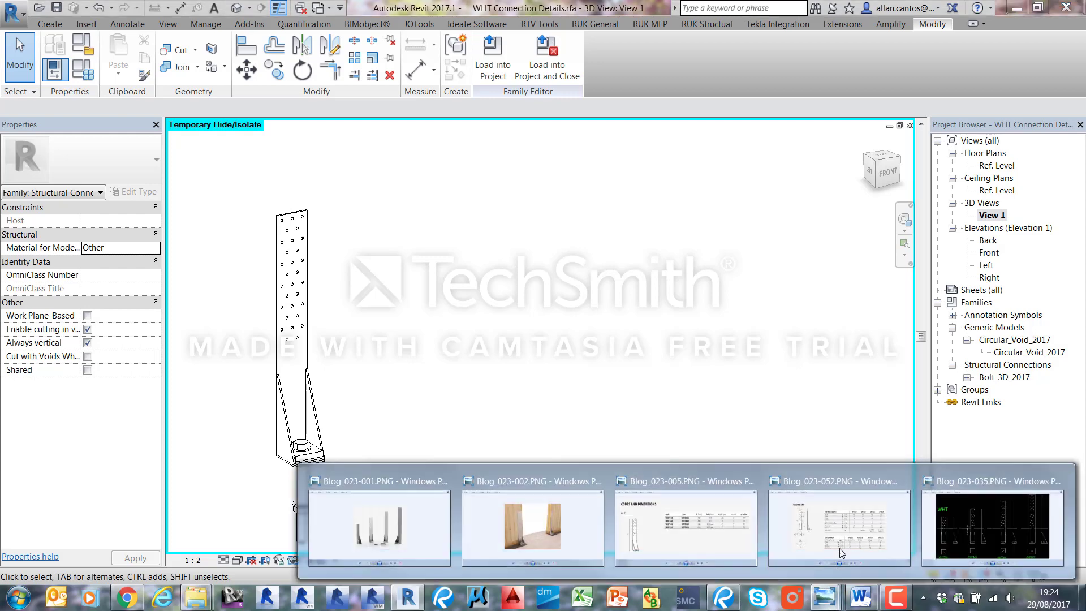
click(963, 528)
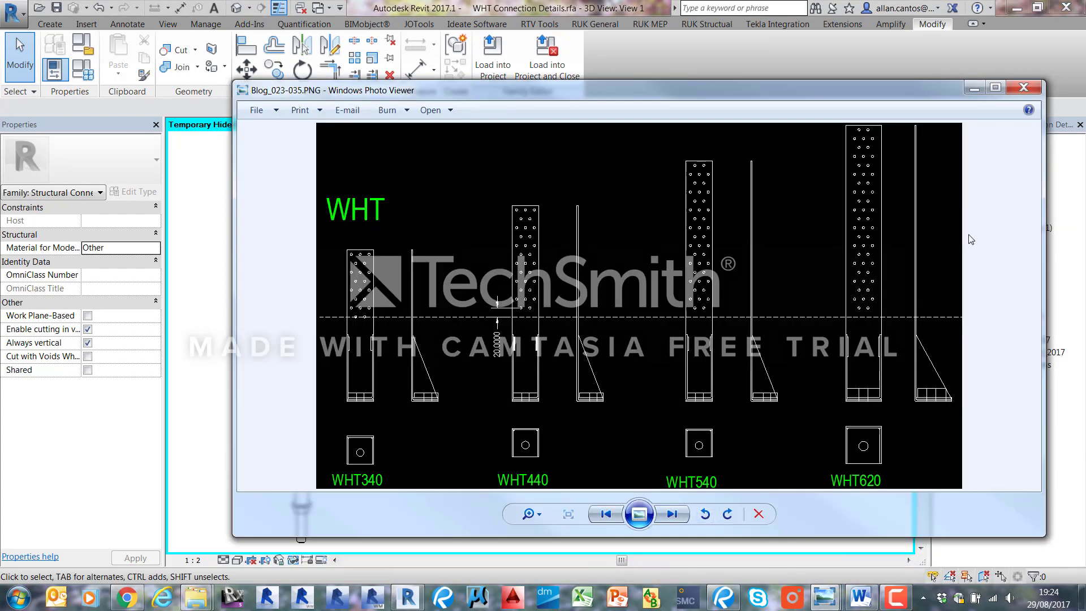
click(974, 88)
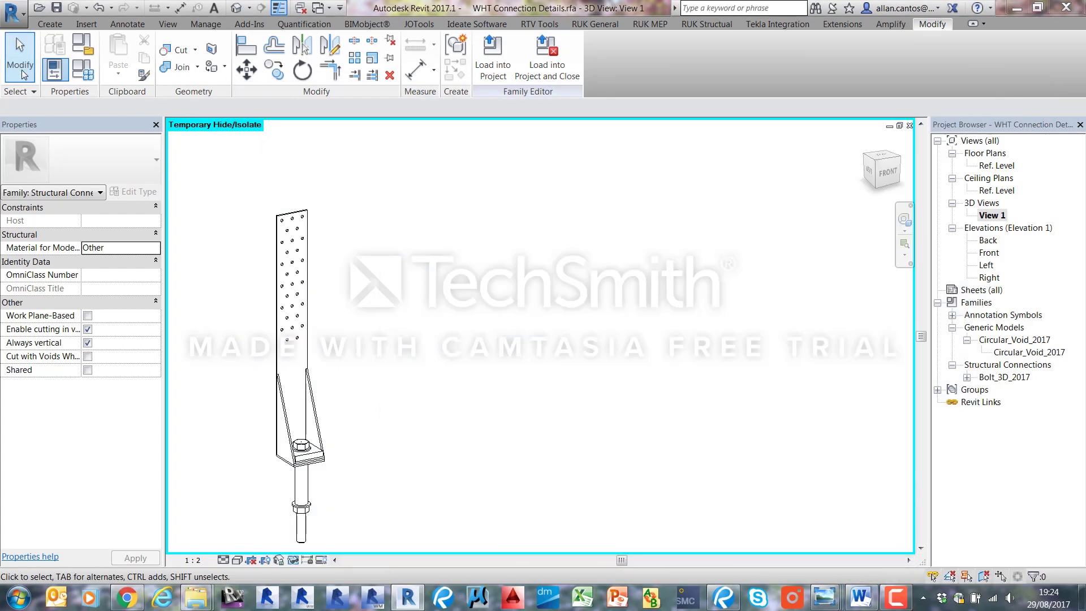
- Create a new family type named WHT540, set its Height to 540 and apply the change
click(83, 70)
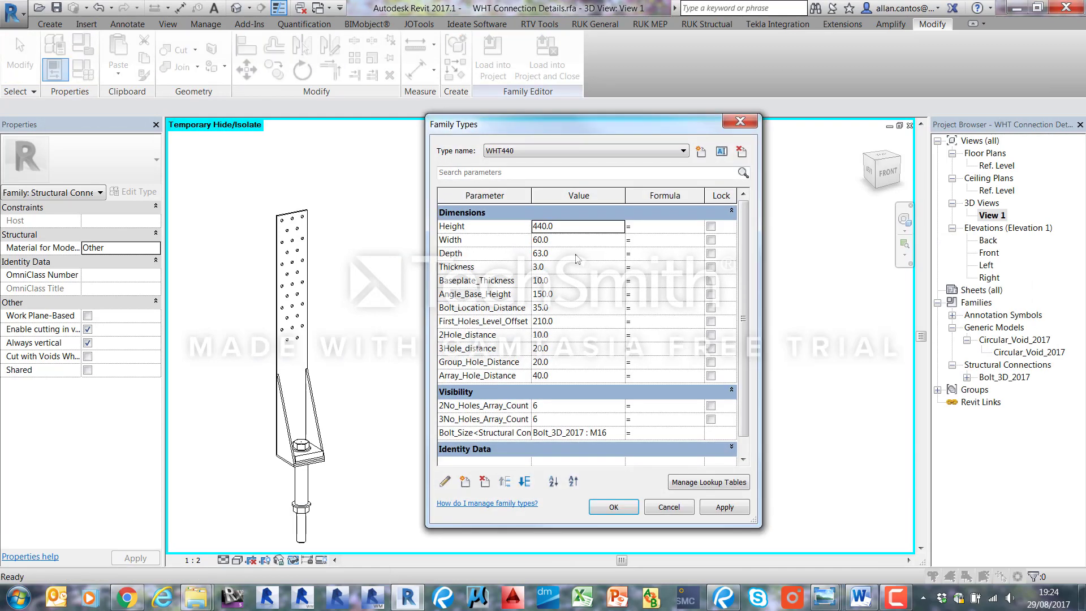
click(700, 151)
text(WHT540)
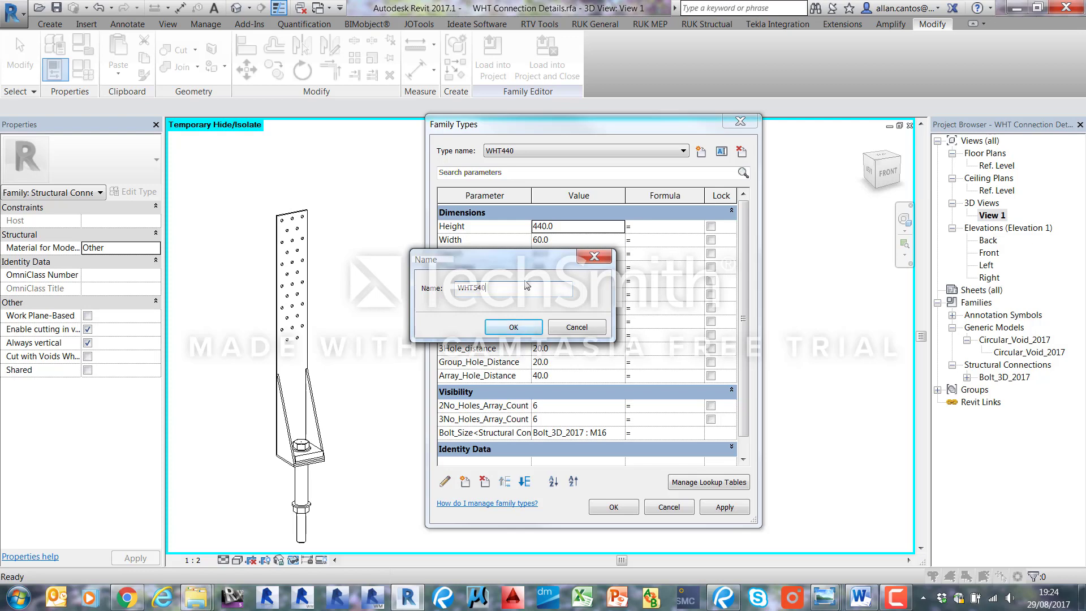
click(515, 327)
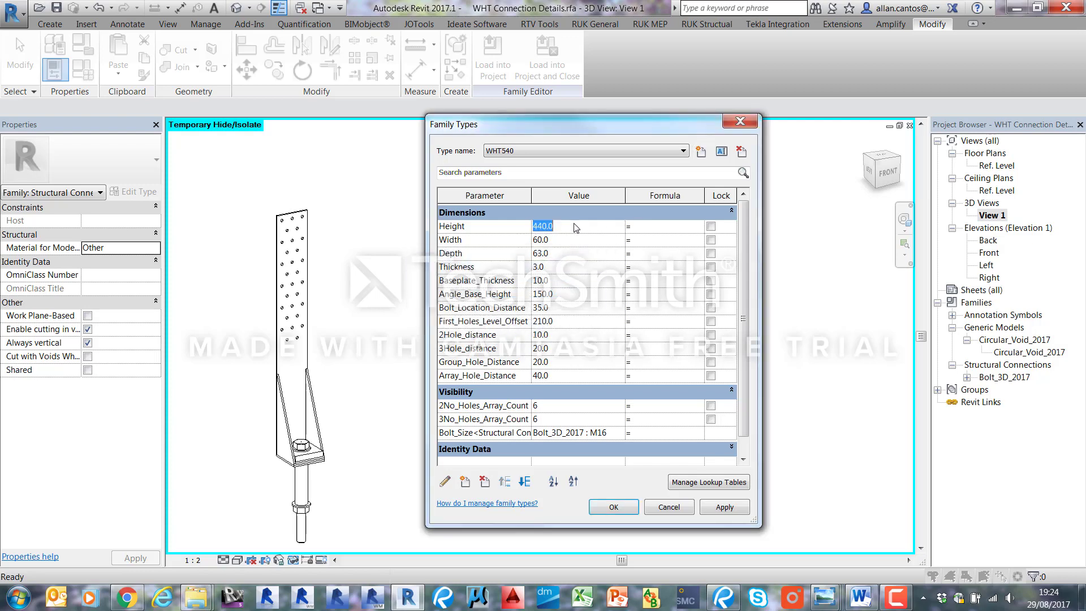
text(540)
click(716, 507)
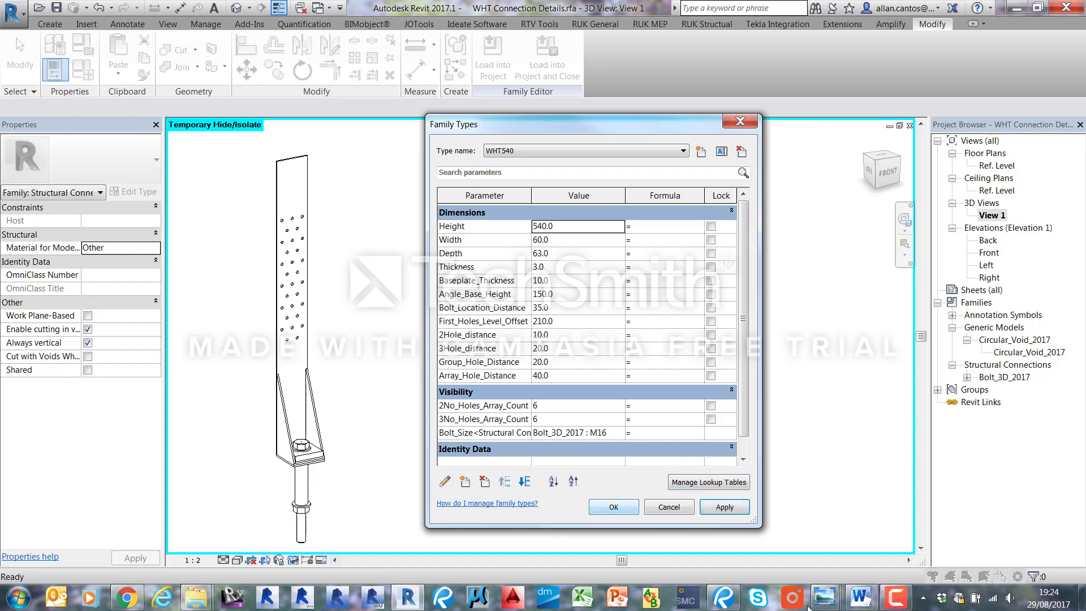
- Examine the WHT540 hole rows in the drawing image and set 2No_Holes_Array_Count to 9 and 3No_Holes_Array_Count to 8
click(825, 598)
click(848, 521)
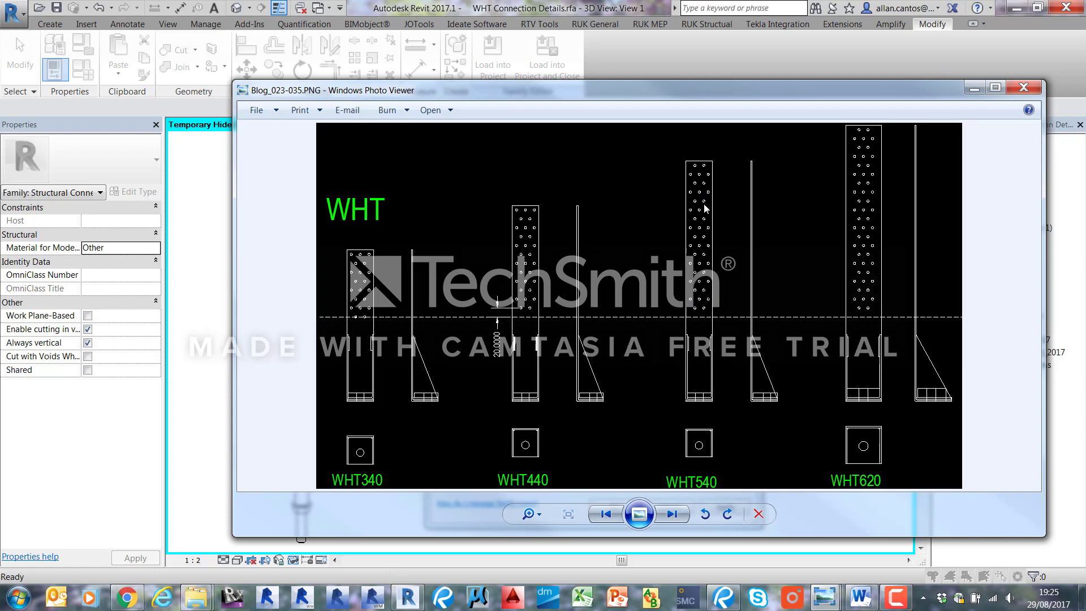
click(973, 89)
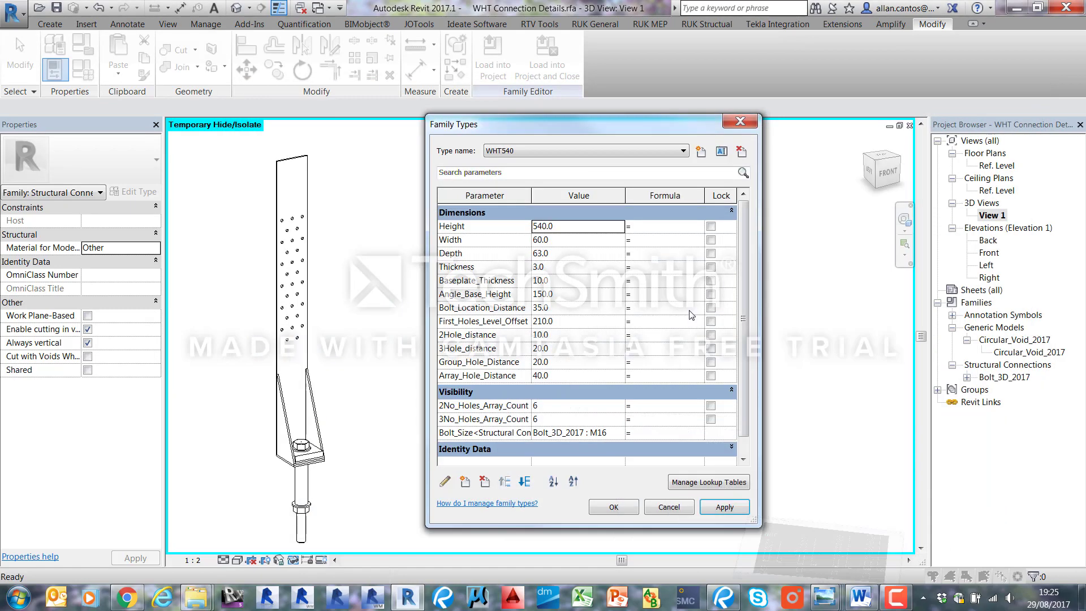
click(562, 406)
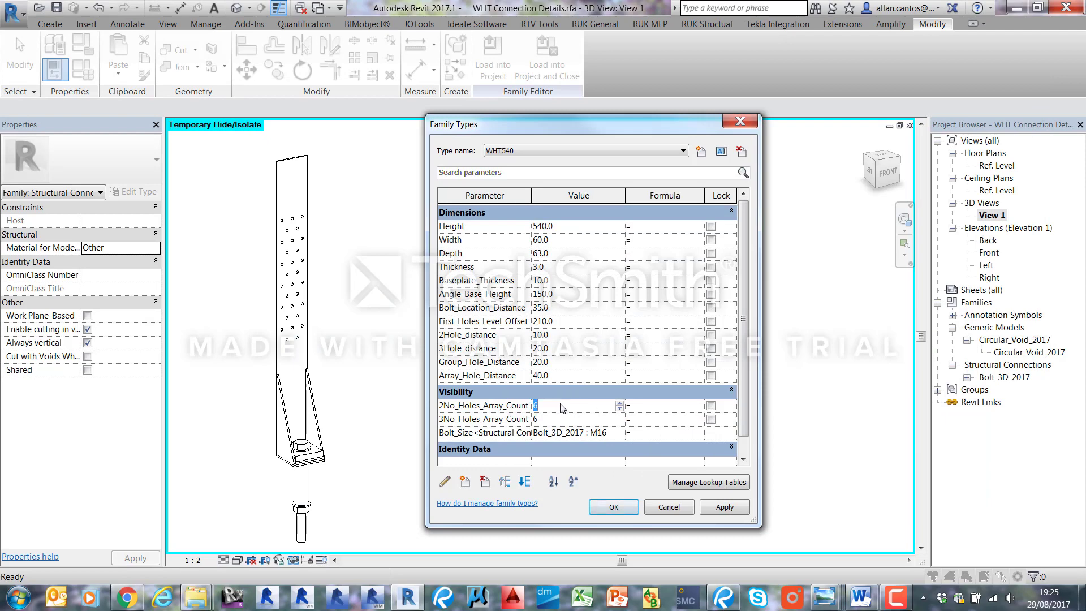
text(9)
click(558, 420)
- Look up the WHT540 base hole in the geometry and codes tables, set Bolt_Size to Bolt_3D_2017 : M20 and apply the type changes
click(824, 597)
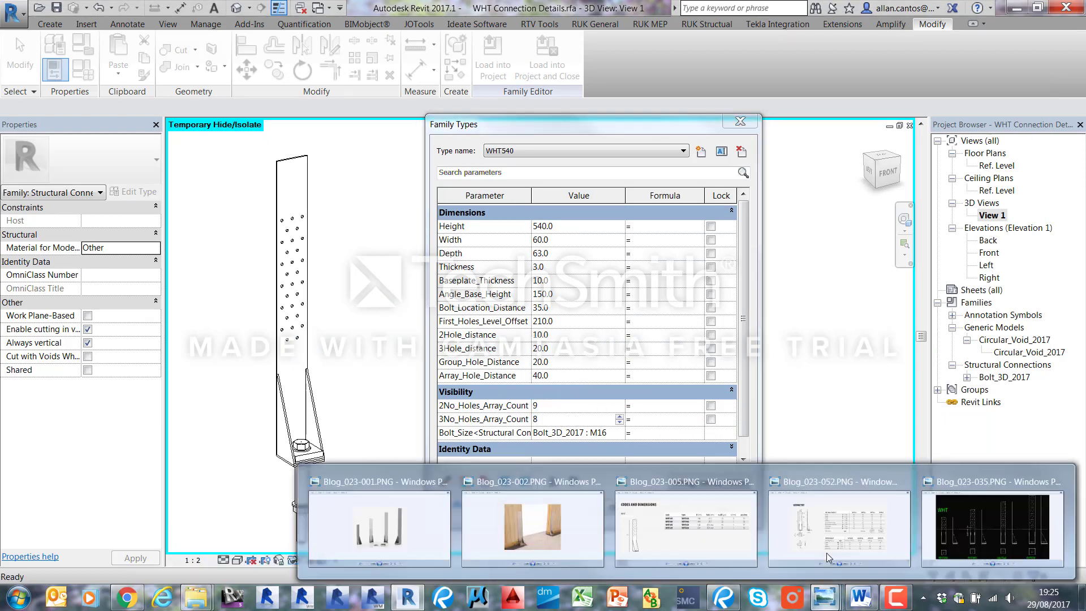
click(839, 526)
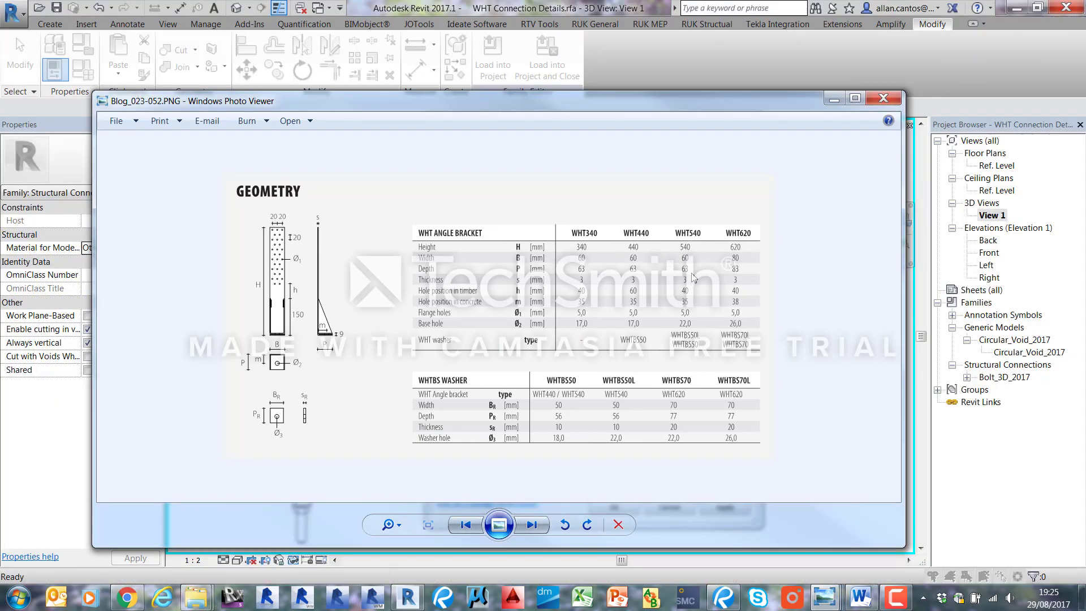
click(833, 100)
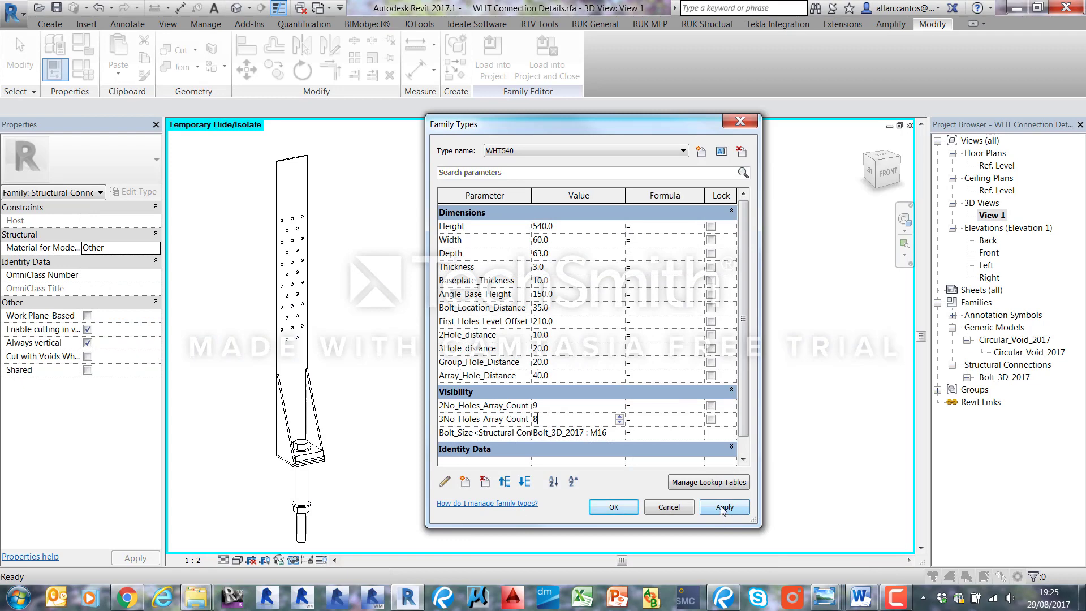
click(832, 595)
click(682, 534)
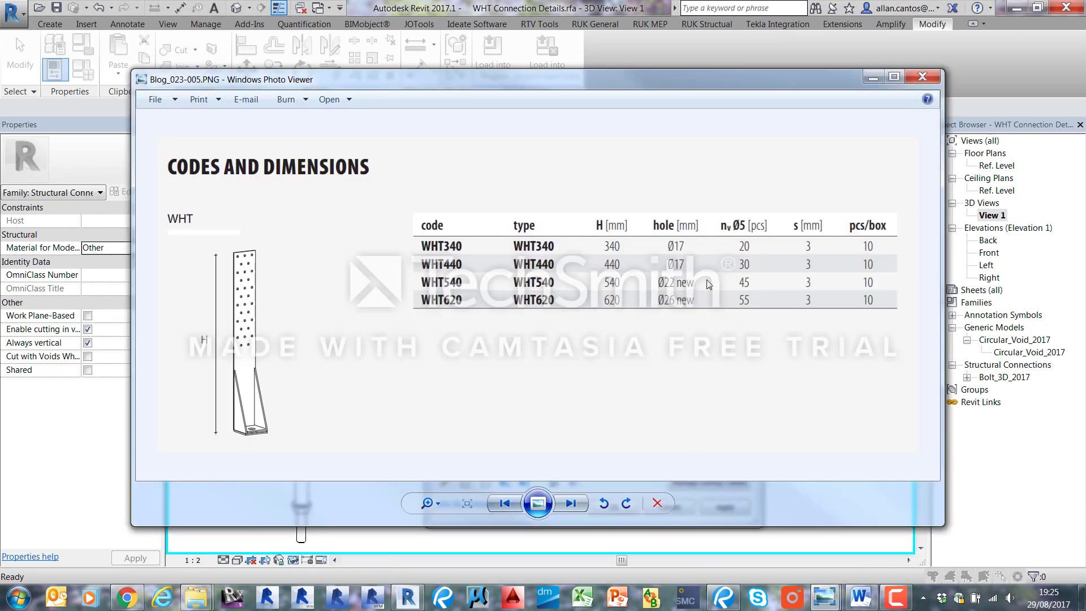
click(871, 78)
click(619, 433)
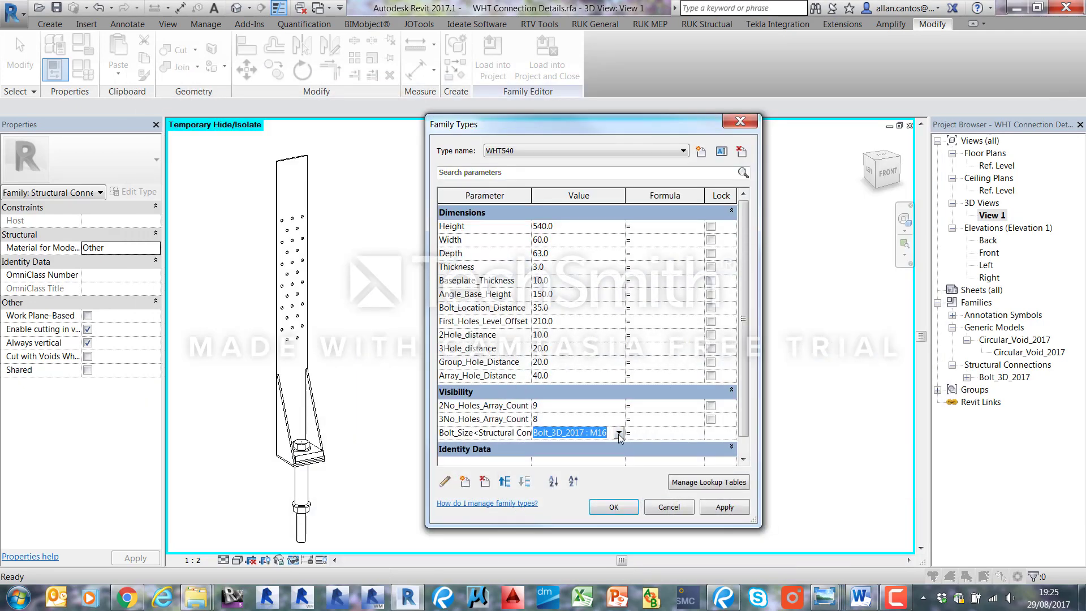
click(618, 433)
click(606, 481)
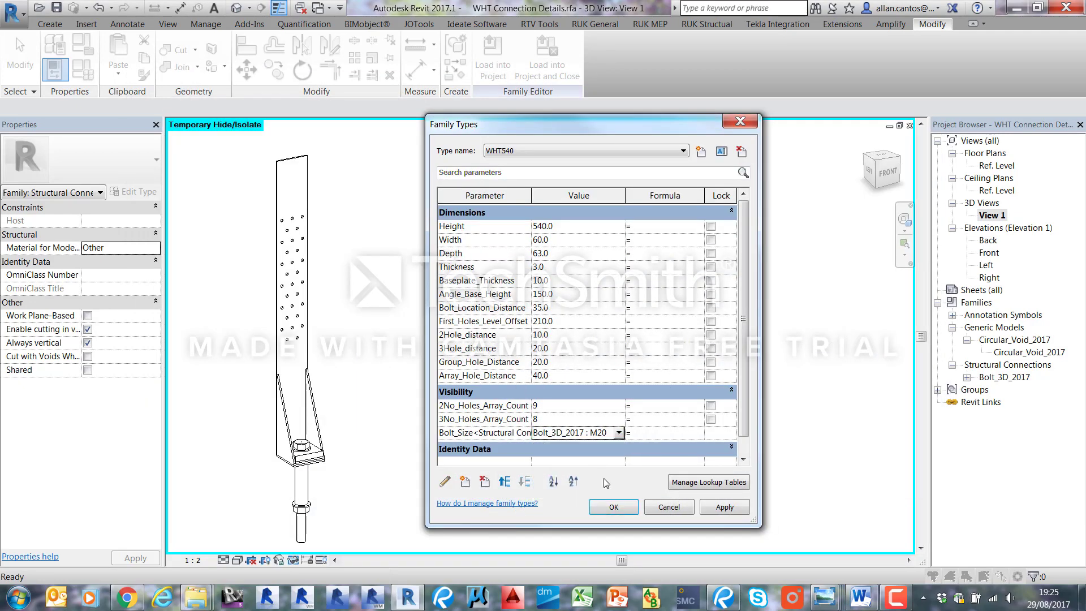
click(725, 508)
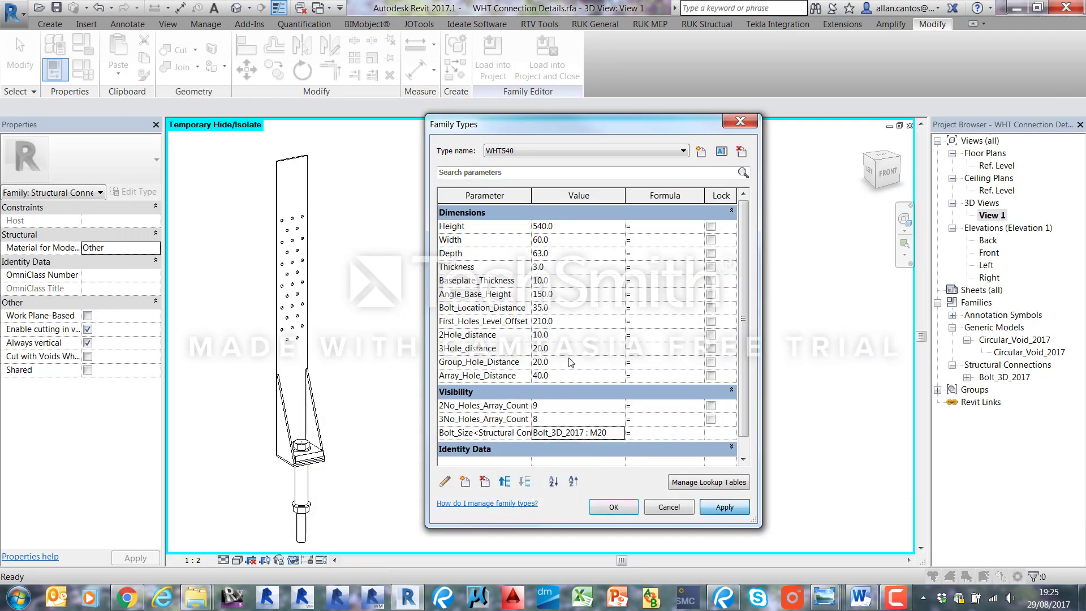
- Accept the family type settings and examine the WHT620 dimensions in the geometry table image
key(Return)
mouse_move(826, 591)
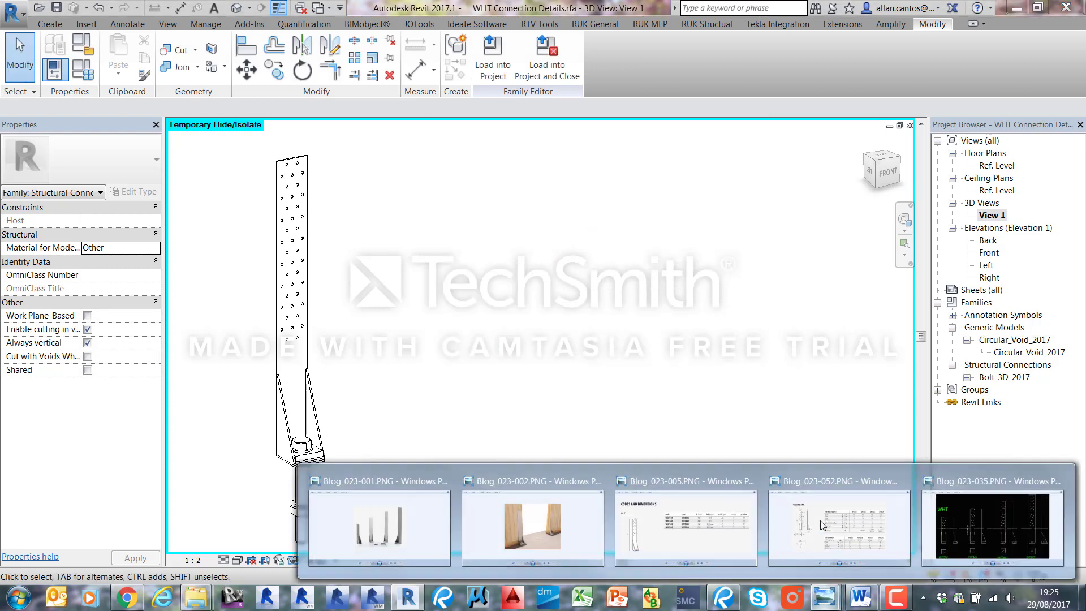
click(825, 523)
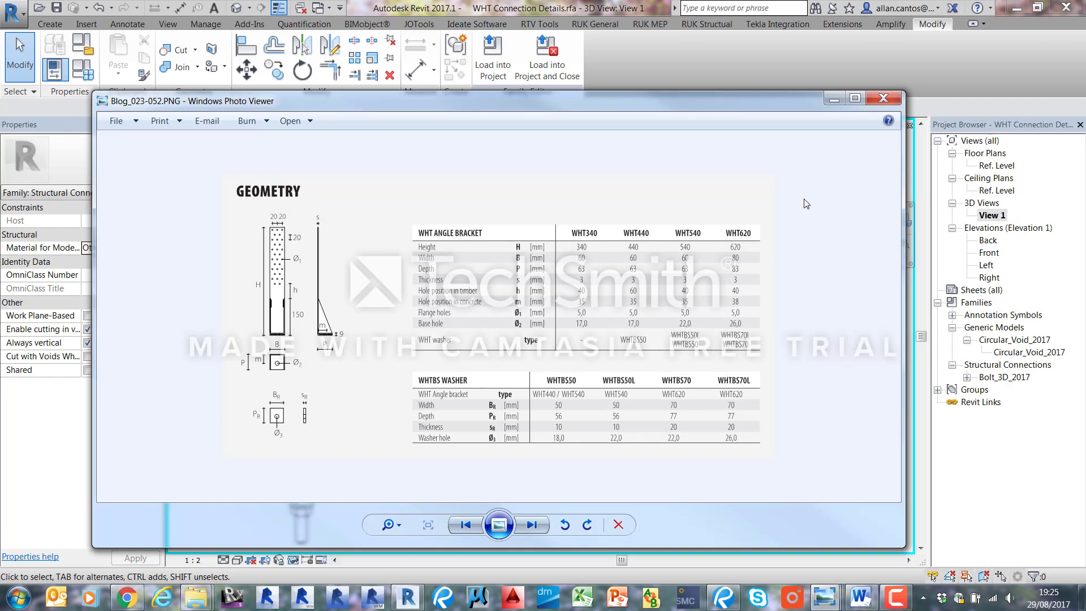
click(832, 97)
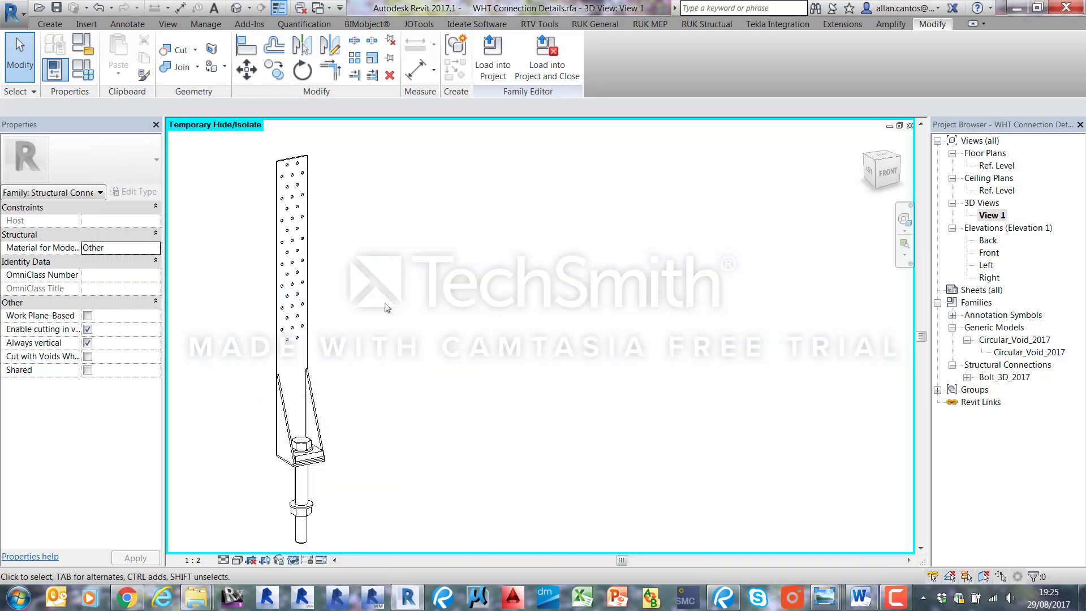
- Create a new family type named WHT620 and set its Height to 620
scroll(302, 438, down, 4)
scroll(369, 384, up, 2)
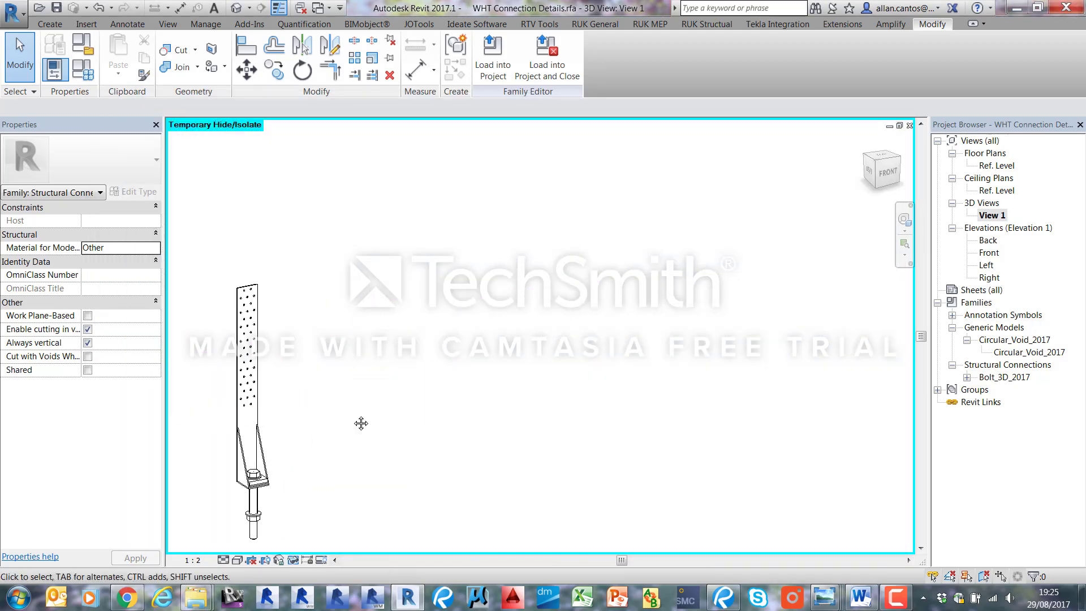
middle_drag(362, 421, 347, 415)
click(83, 69)
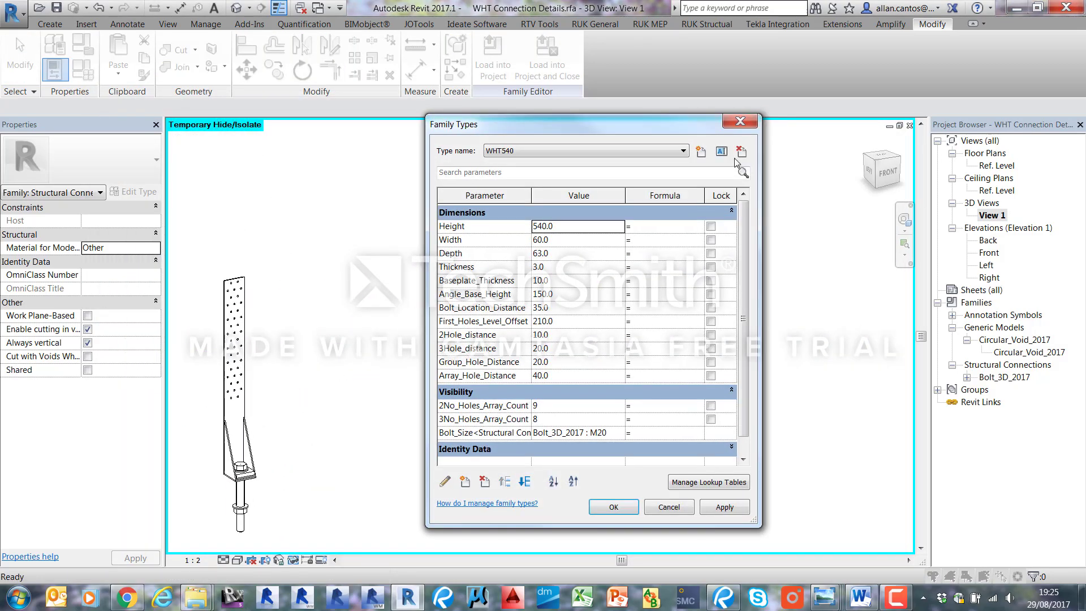
click(701, 154)
text(WHT620)
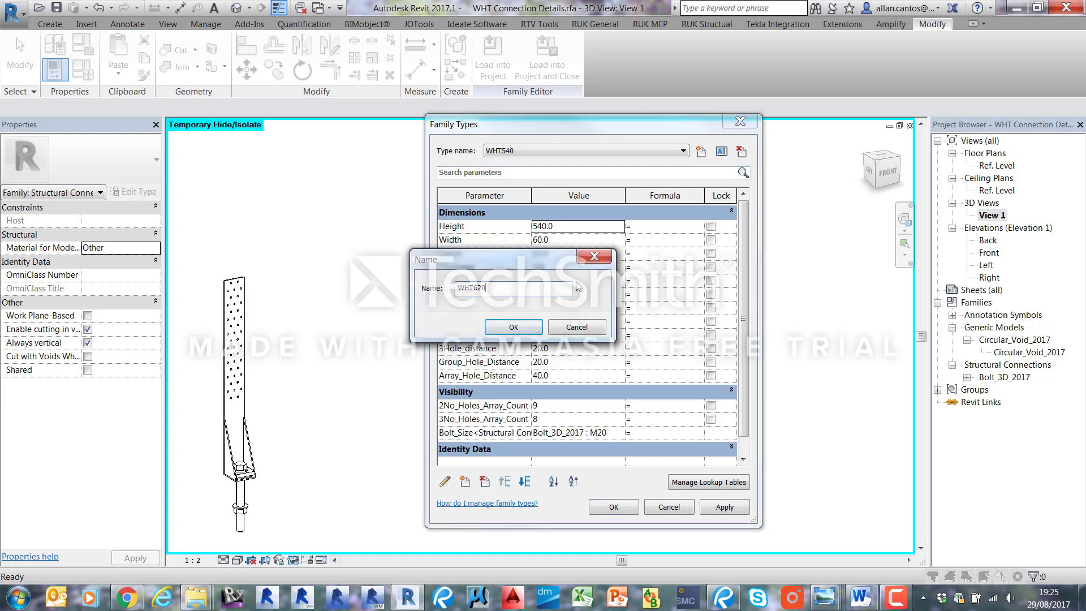
click(514, 326)
click(563, 228)
text(620)
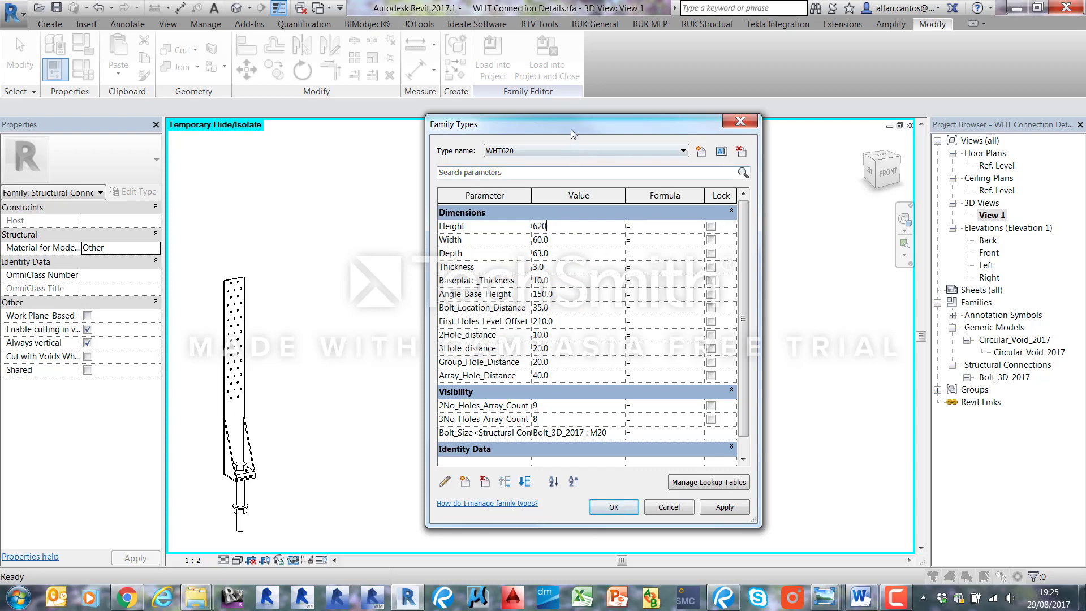
- Look up the WHT620 width and depth in the geometry table image and set Width to 80 and Depth to 83
drag(571, 129, 452, 139)
click(824, 598)
click(840, 514)
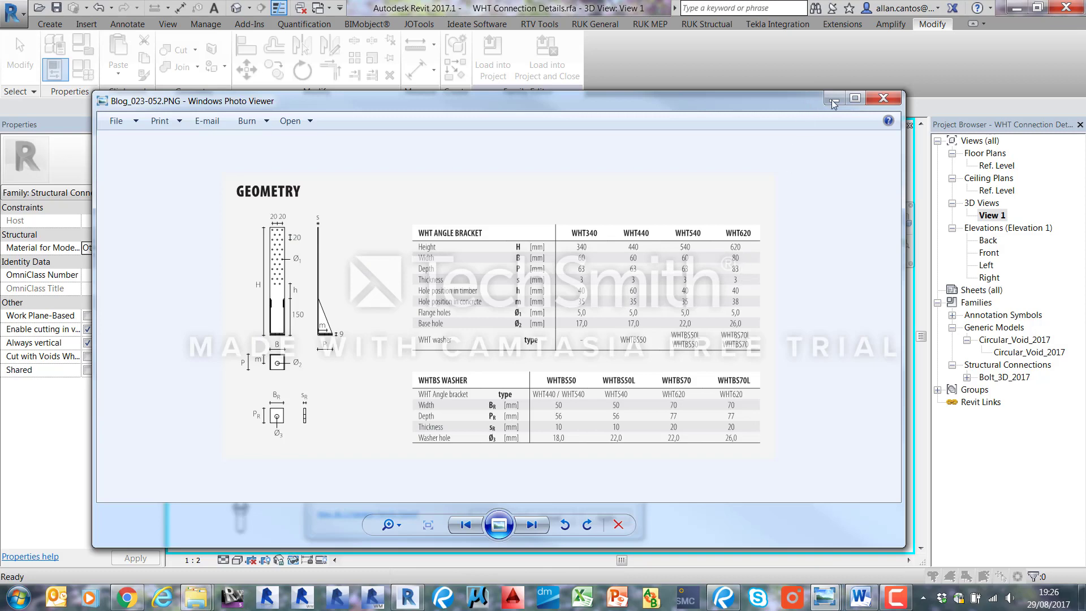
click(833, 98)
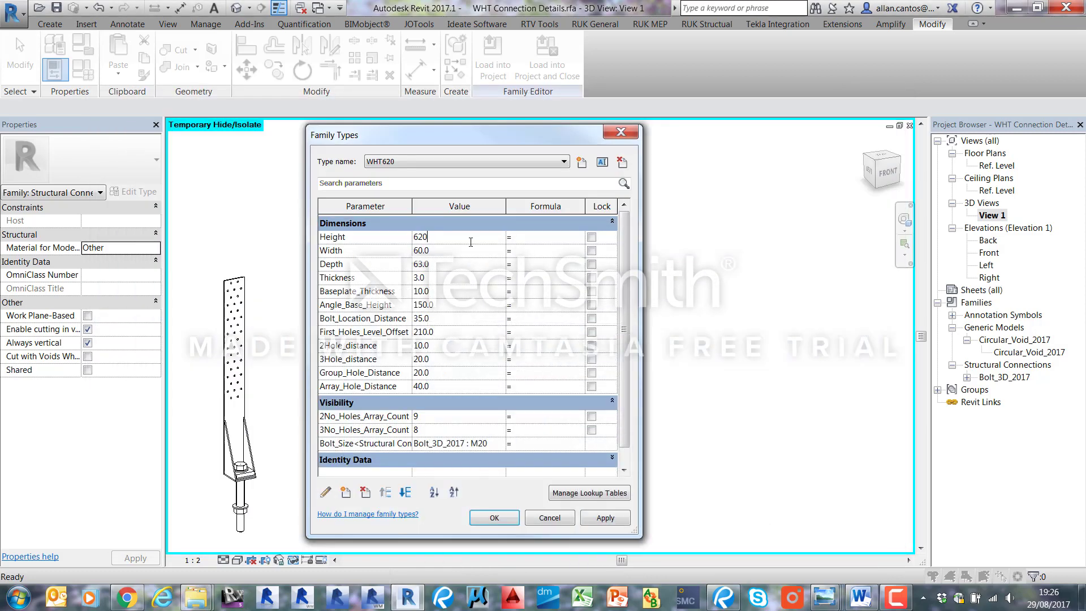
click(453, 251)
text(80)
click(451, 266)
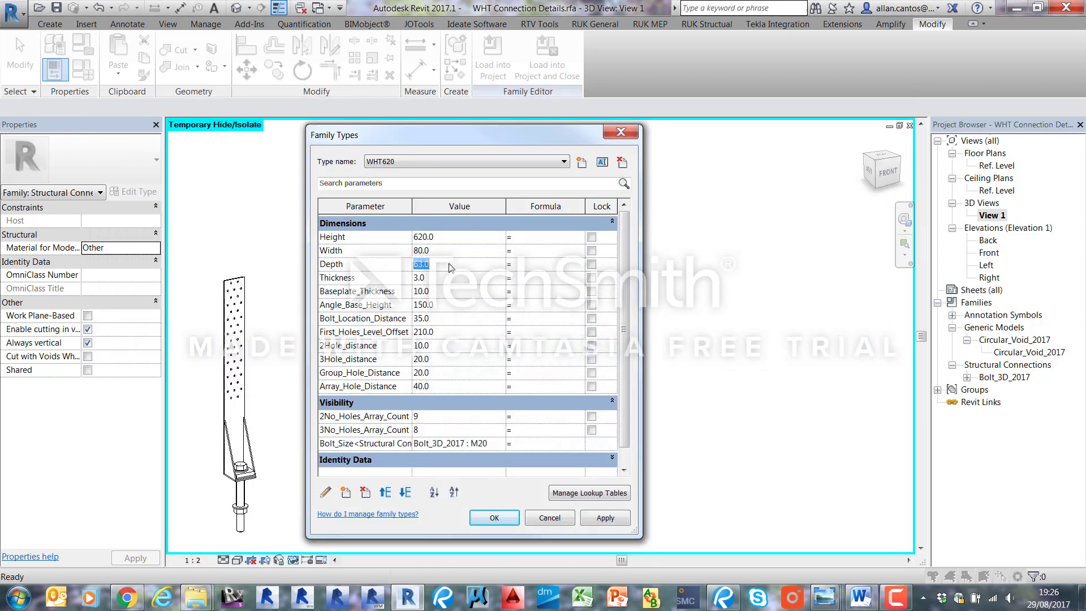
text(83)
- Look up the WHT620 hole position in concrete in the geometry table and set Bolt_Location_Distance to 38
mouse_move(824, 597)
click(837, 509)
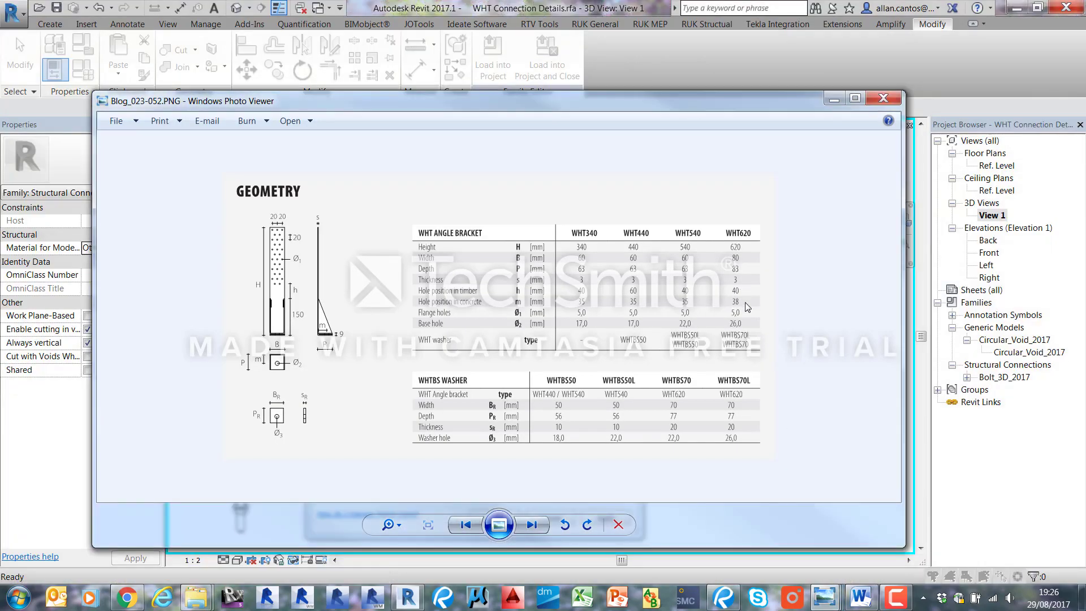
click(833, 99)
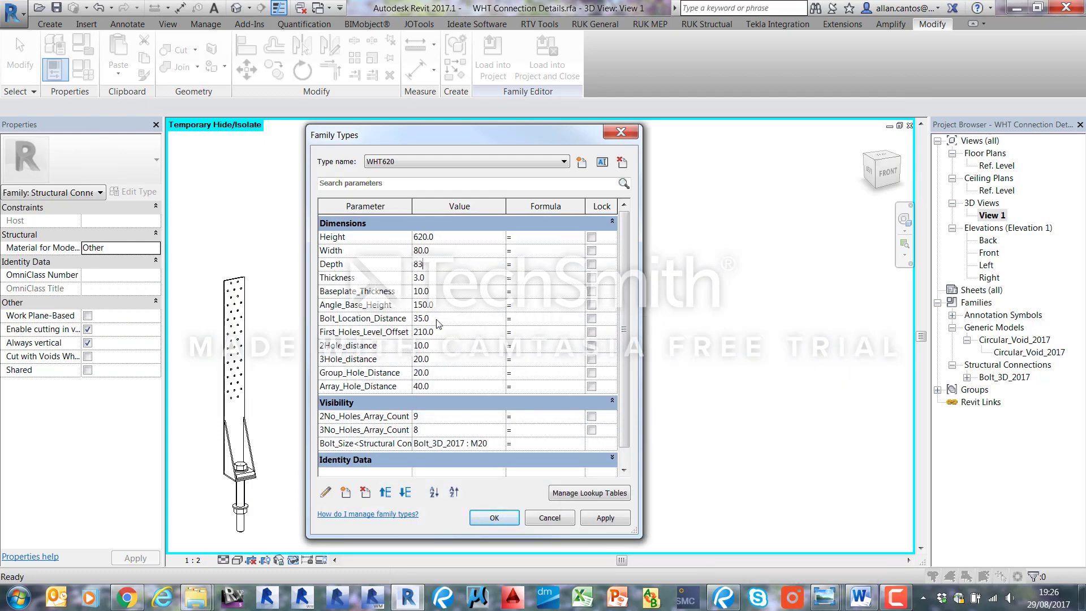
click(453, 320)
text(38)
- Examine the WHT620 hole rows in the drawing image and set 2No_Holes_Array_Count to 11 and 3No_Holes_Array_Count to 10
click(825, 597)
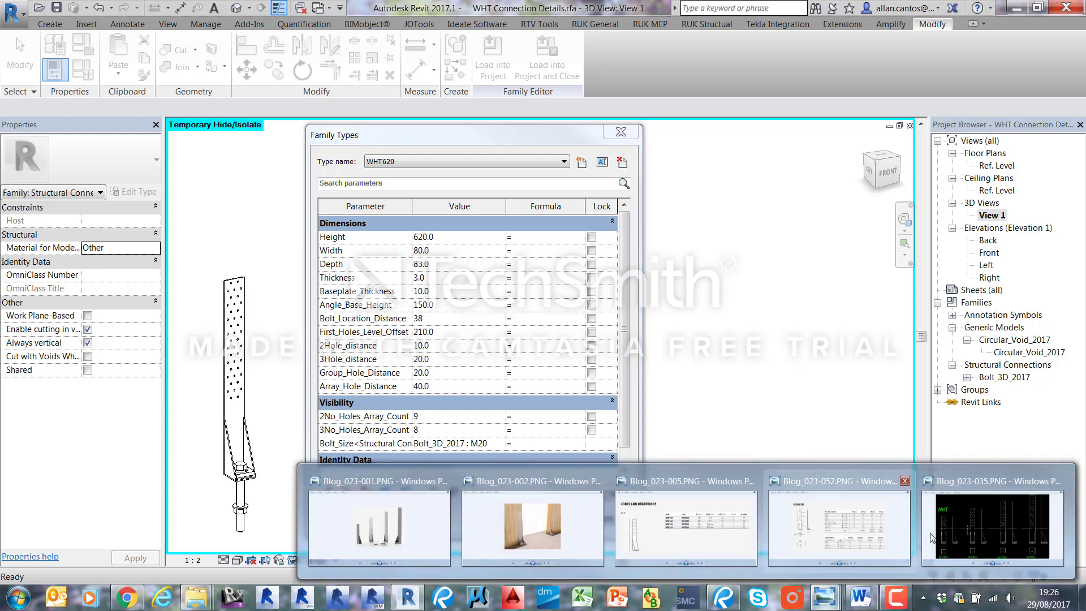
click(932, 537)
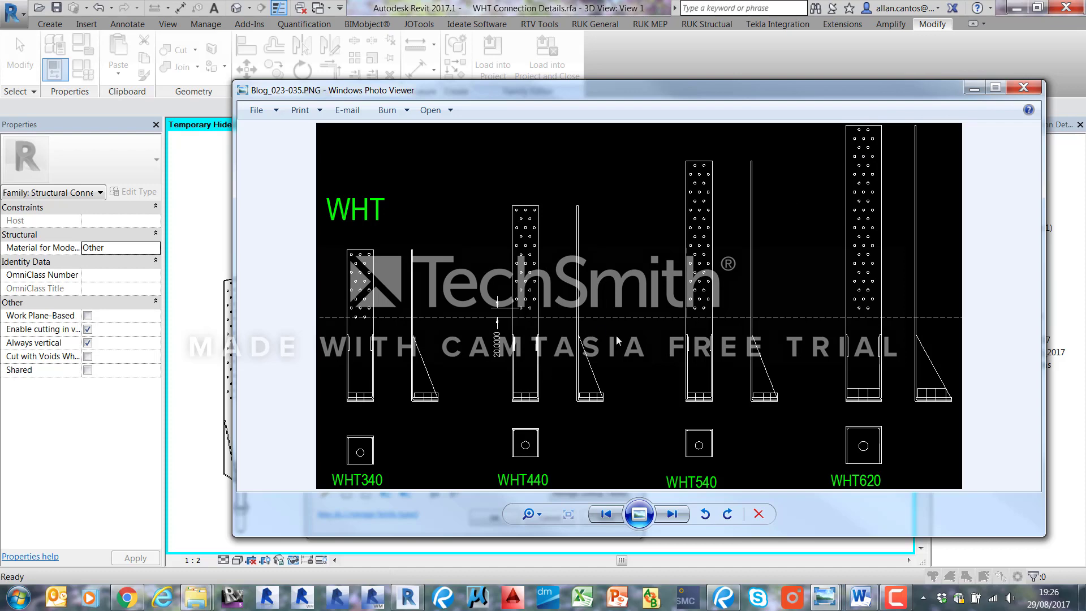
click(973, 89)
click(441, 416)
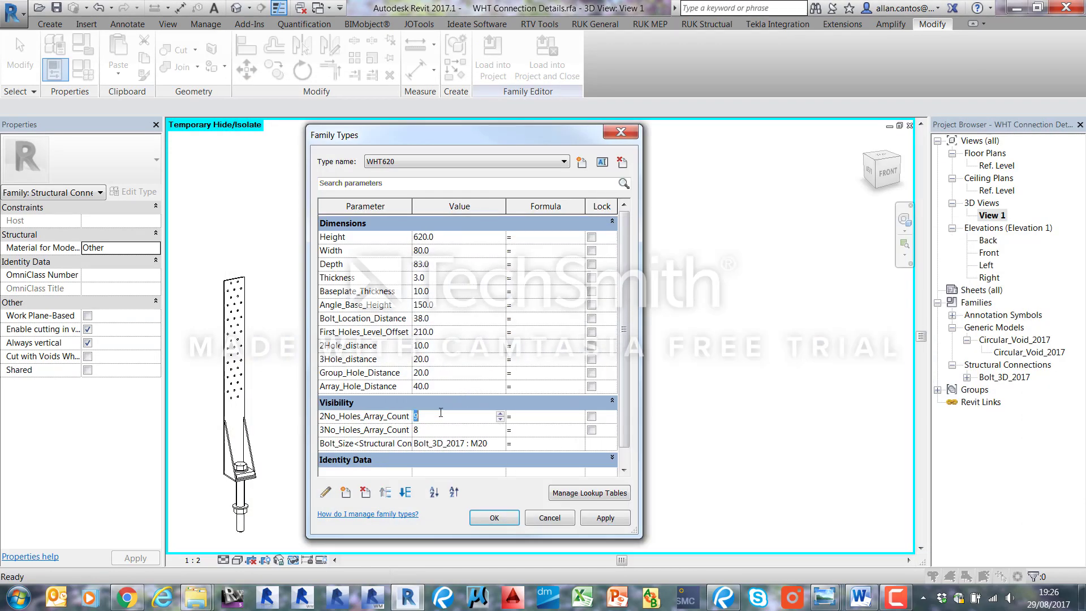
text(11)
click(442, 430)
text(10)
- Look up the WHT620 base hole in the codes and dimensions table, set Bolt_Size to Bolt_3D_2017 : M24 and apply the type changes
click(825, 602)
click(695, 511)
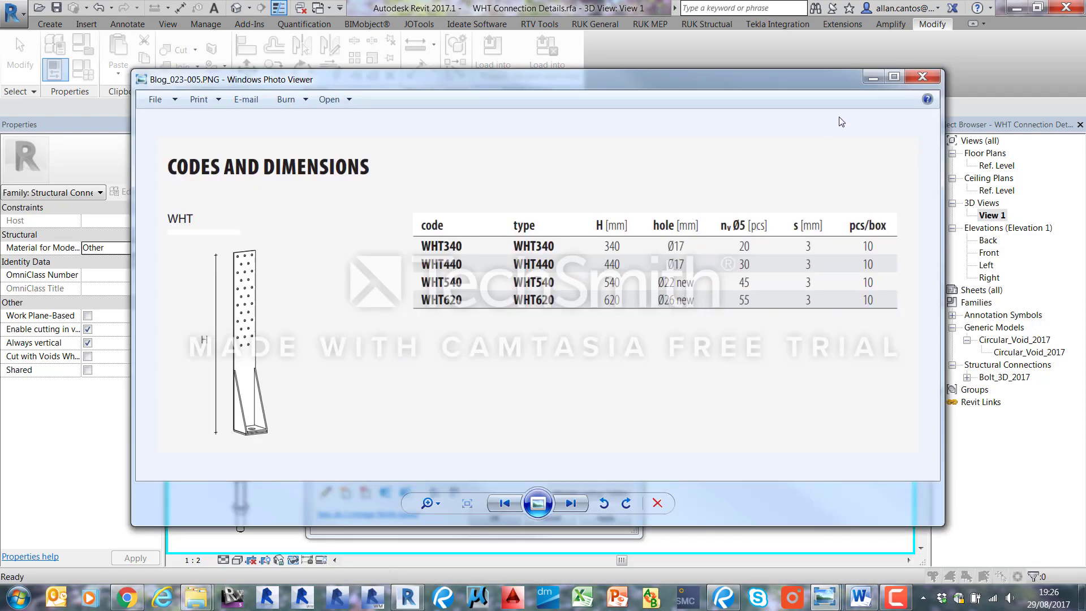
click(873, 80)
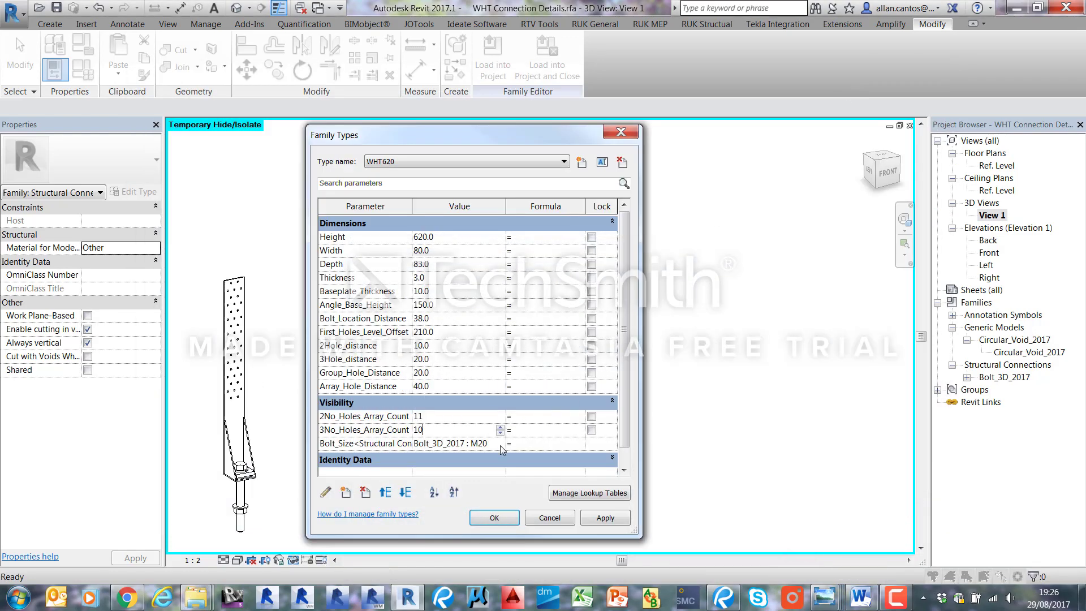
click(499, 444)
click(481, 501)
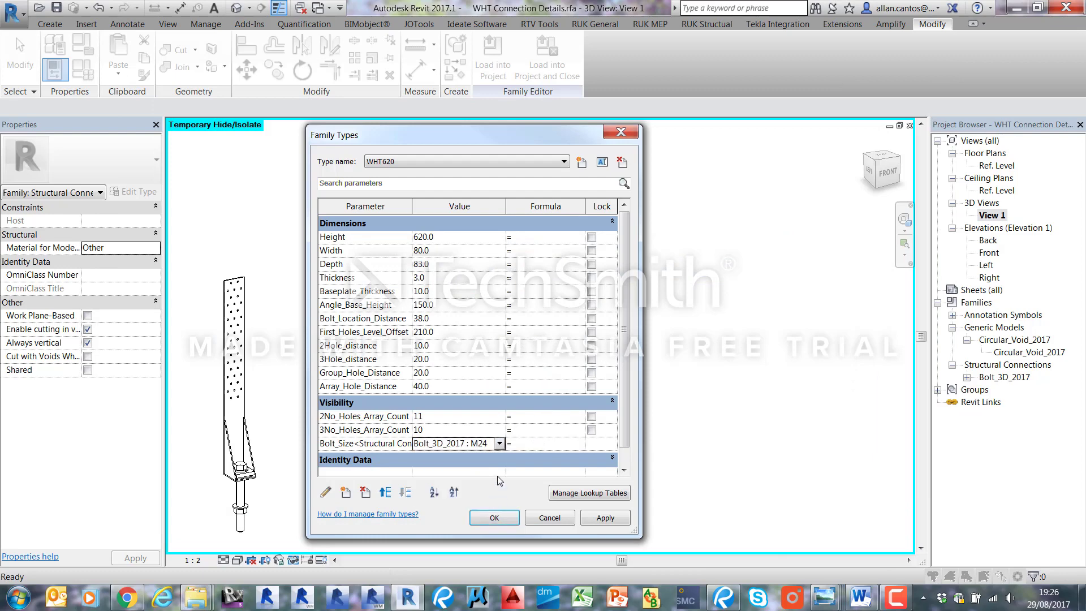
click(606, 521)
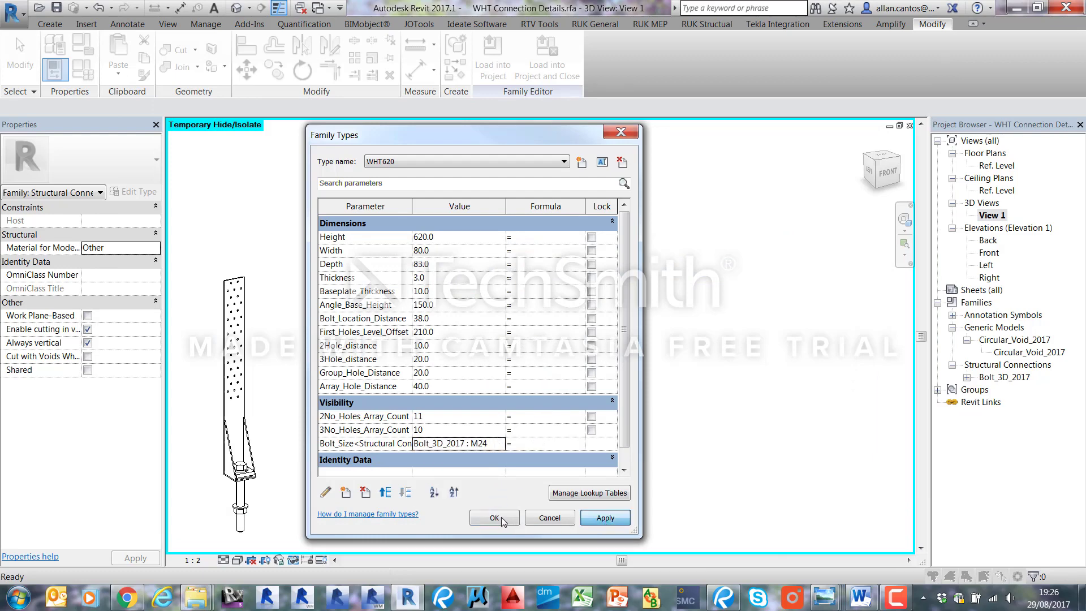
click(495, 518)
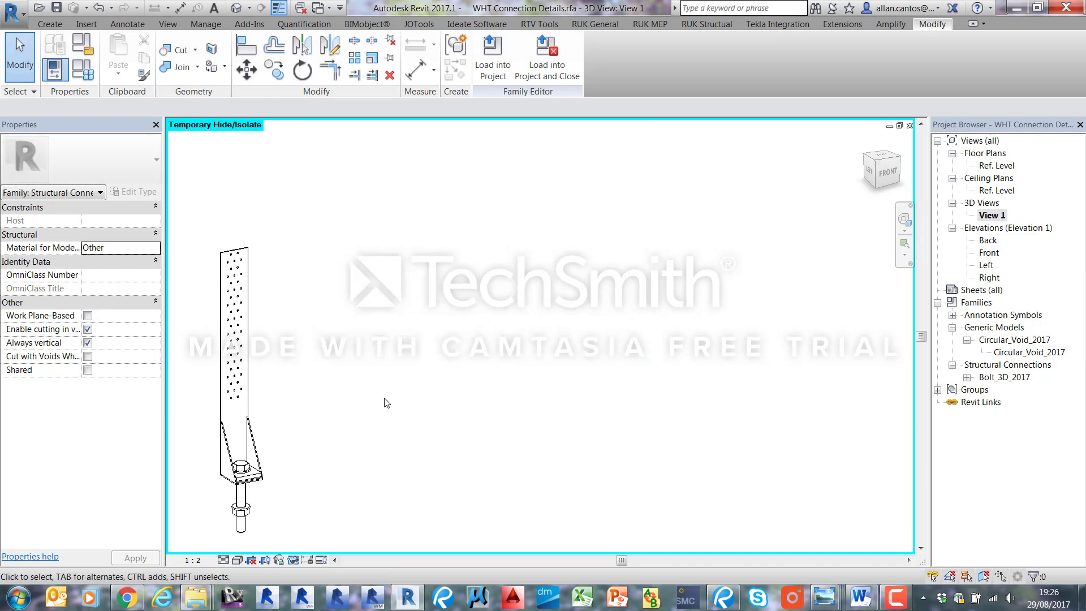
click(350, 341)
right_click(349, 341)
click(407, 516)
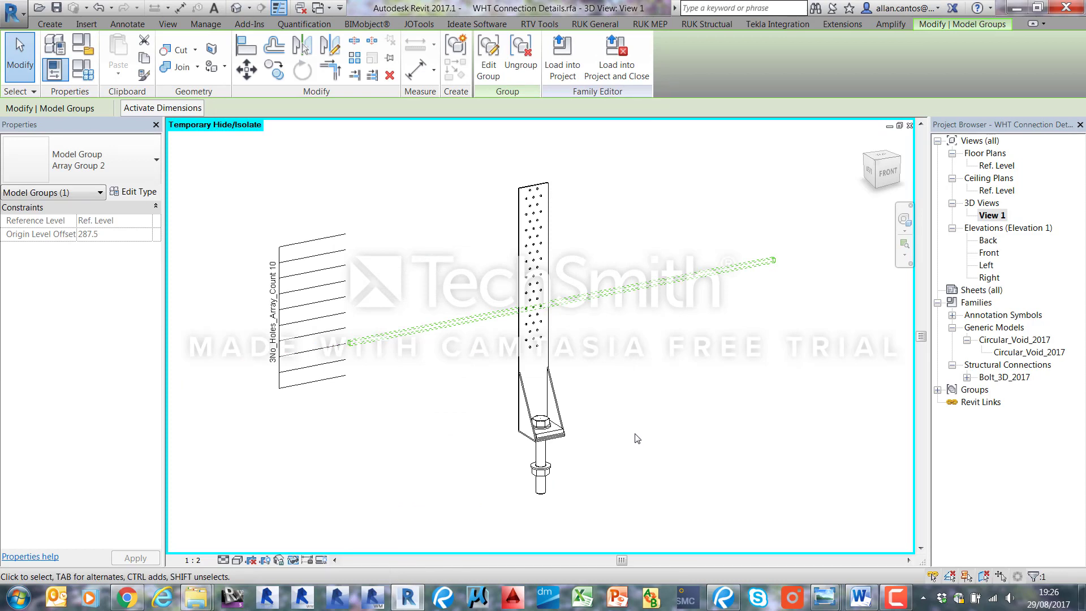
key(Delete)
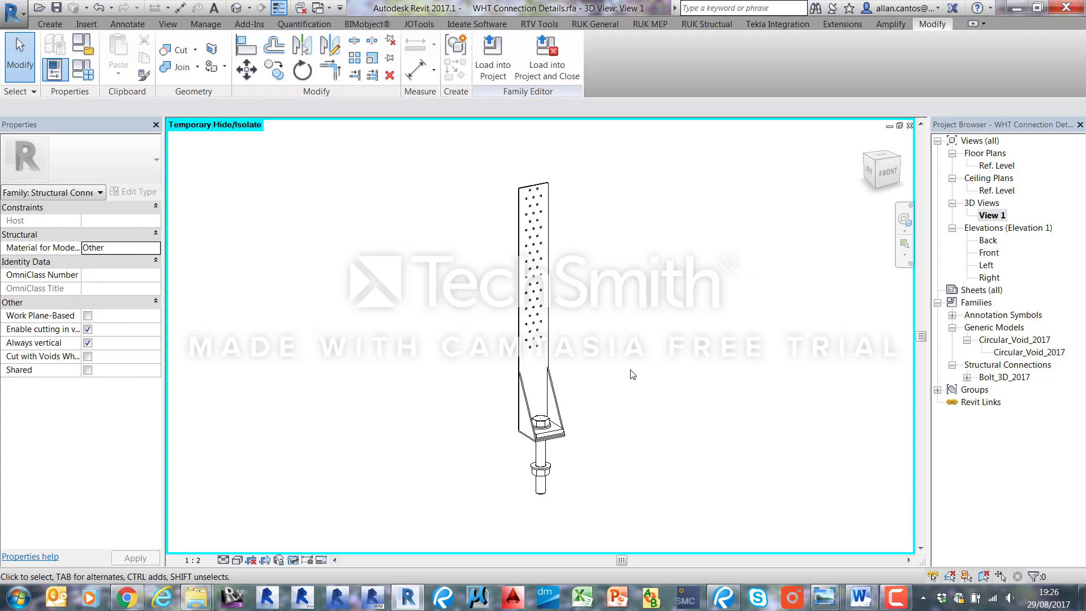
- Apply the family types WHT340 and WHT440 in turn to check the bracket geometry in the 3D view
click(82, 69)
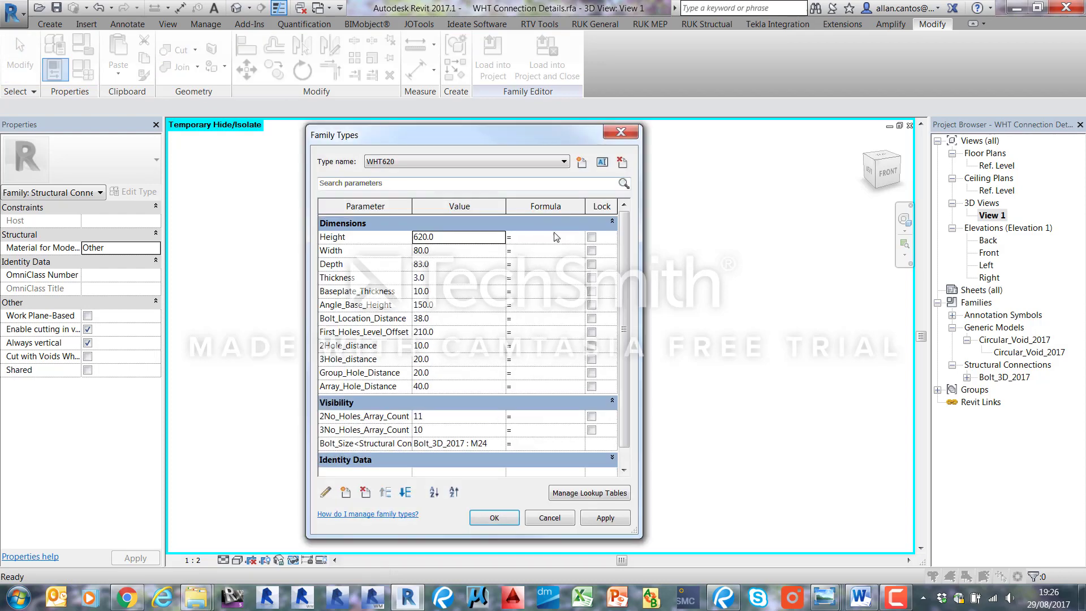
click(436, 162)
click(457, 135)
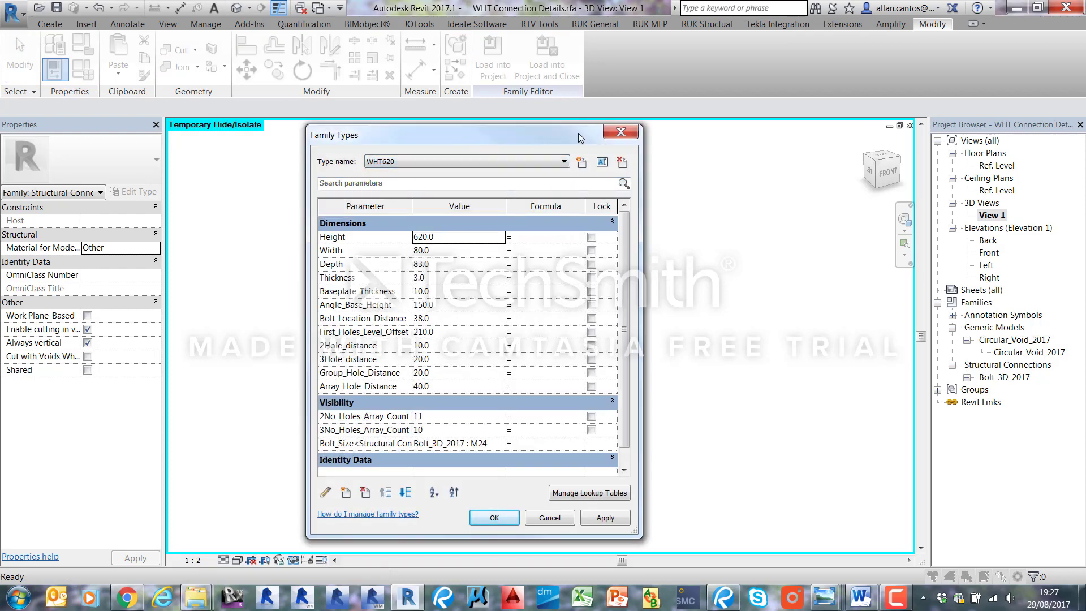
drag(597, 134, 898, 128)
click(715, 156)
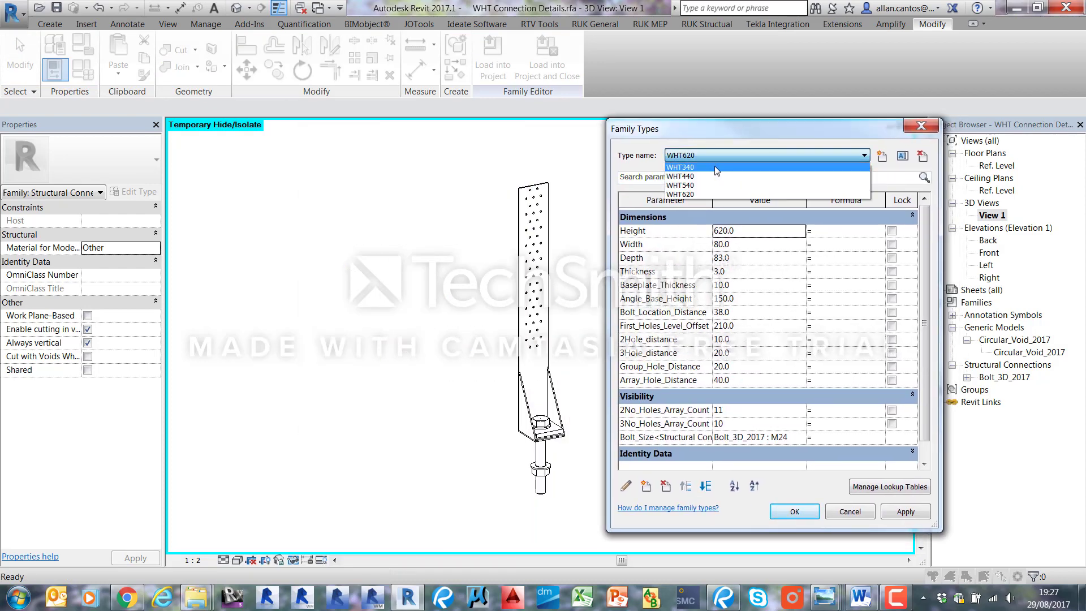
click(714, 165)
click(899, 512)
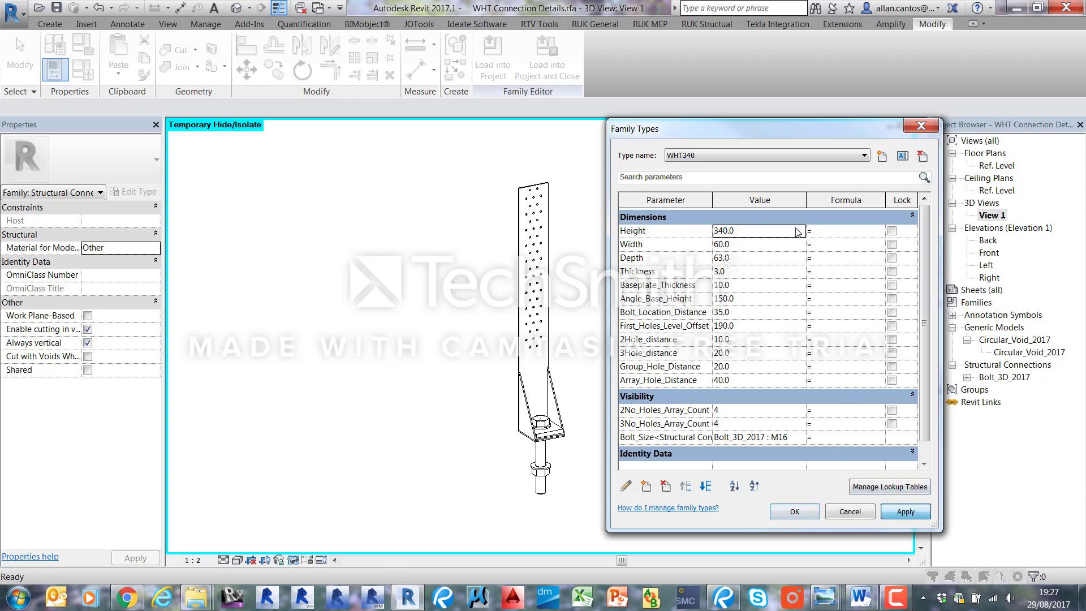
click(695, 156)
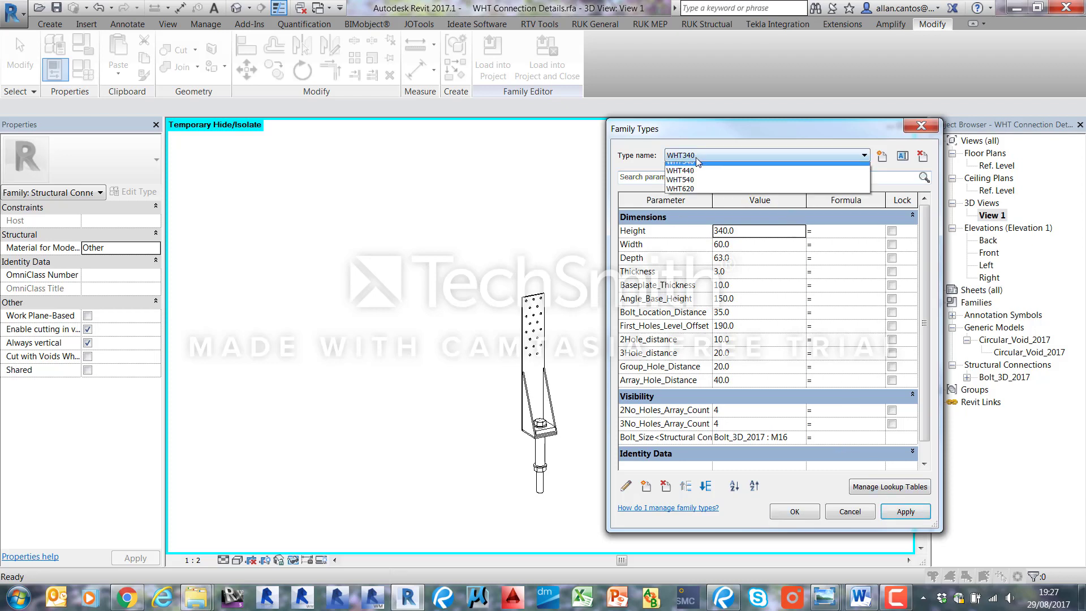
click(700, 176)
click(899, 512)
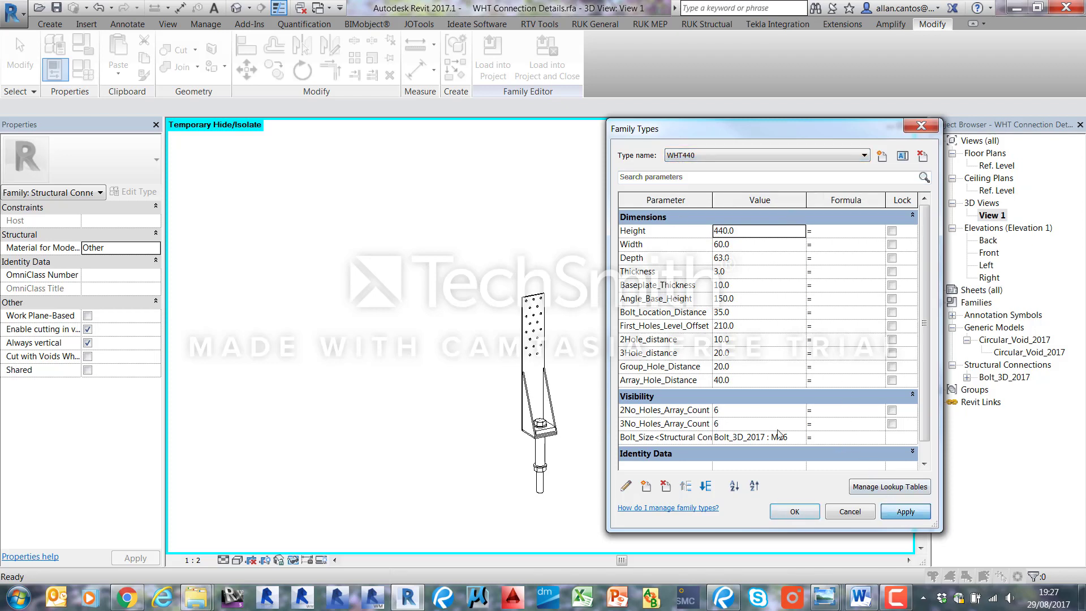
- Check the WHT540 type in the 3D view and finish with WHT620 applied as the current type
click(722, 156)
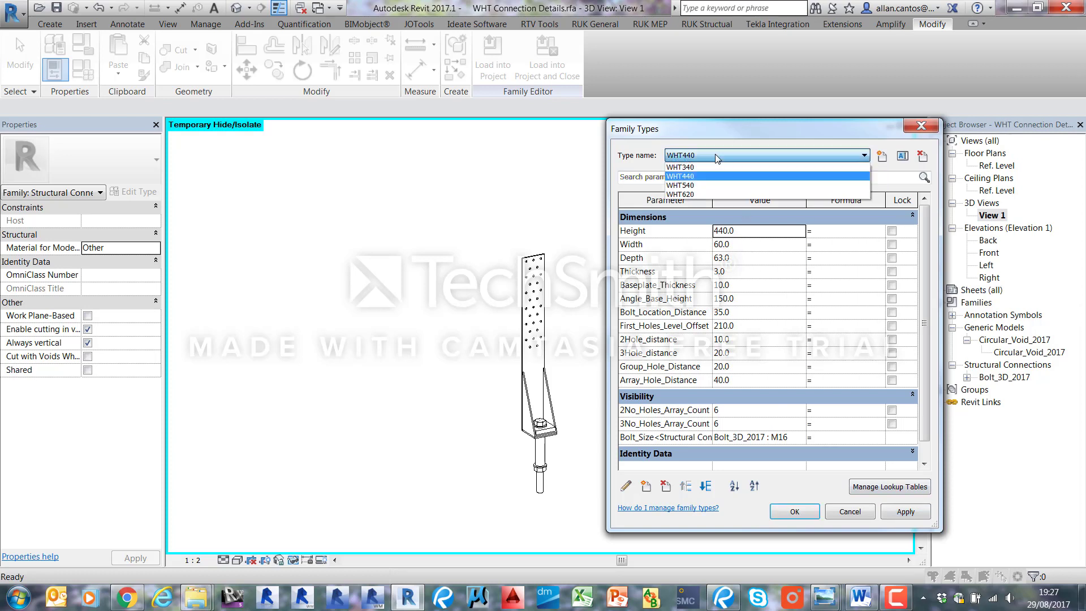
click(707, 185)
click(900, 512)
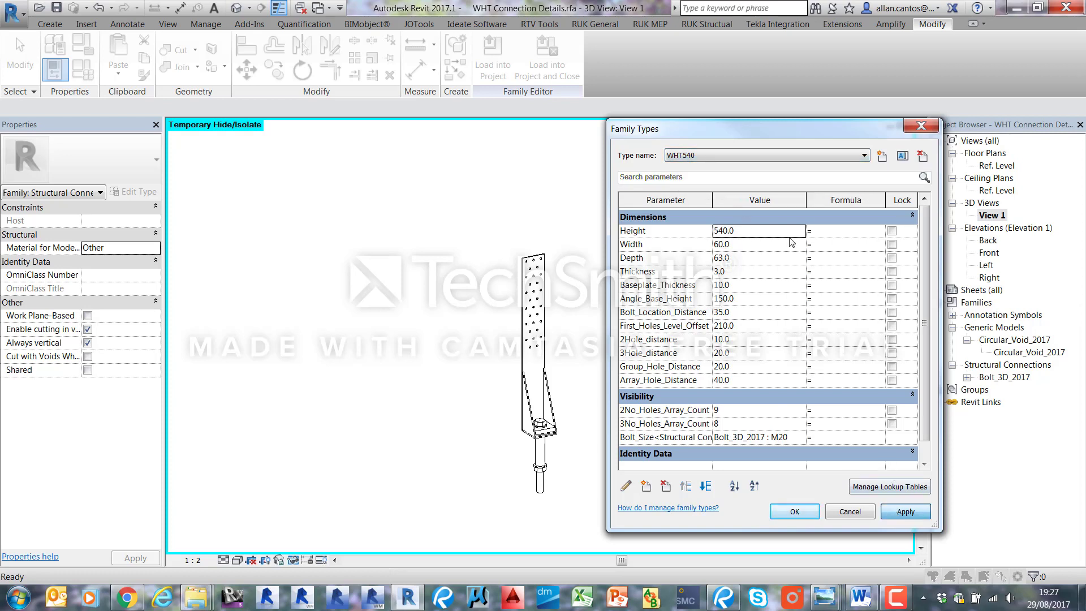
click(718, 155)
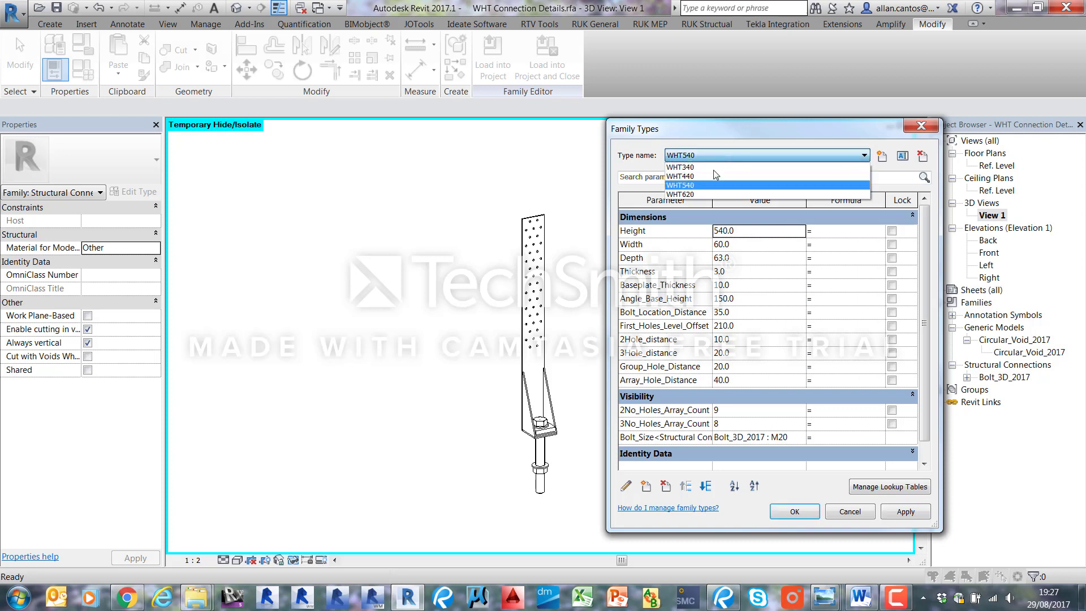
click(707, 194)
click(893, 512)
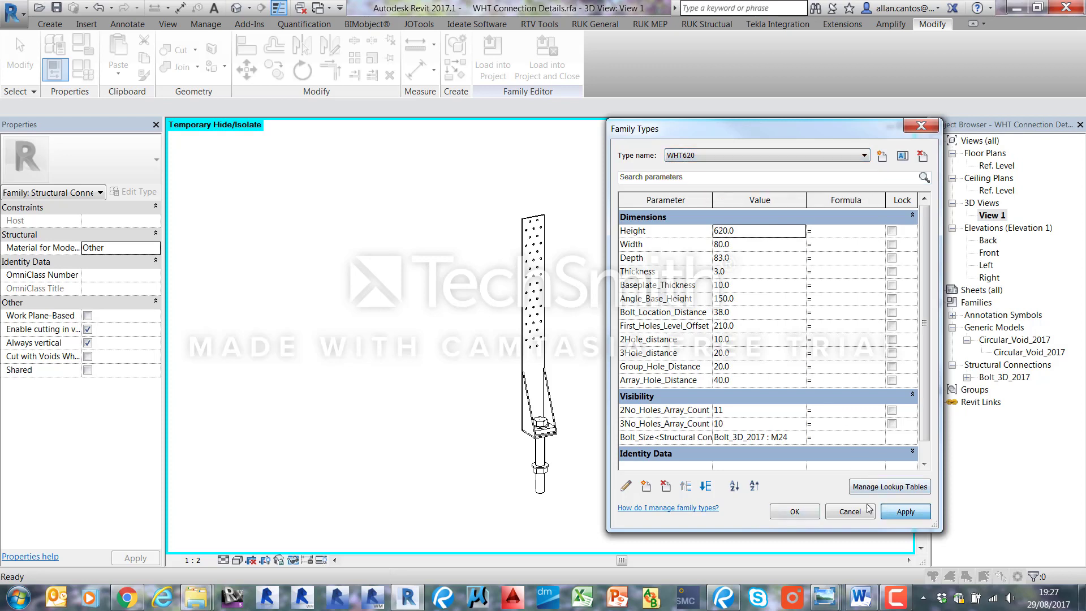
click(795, 512)
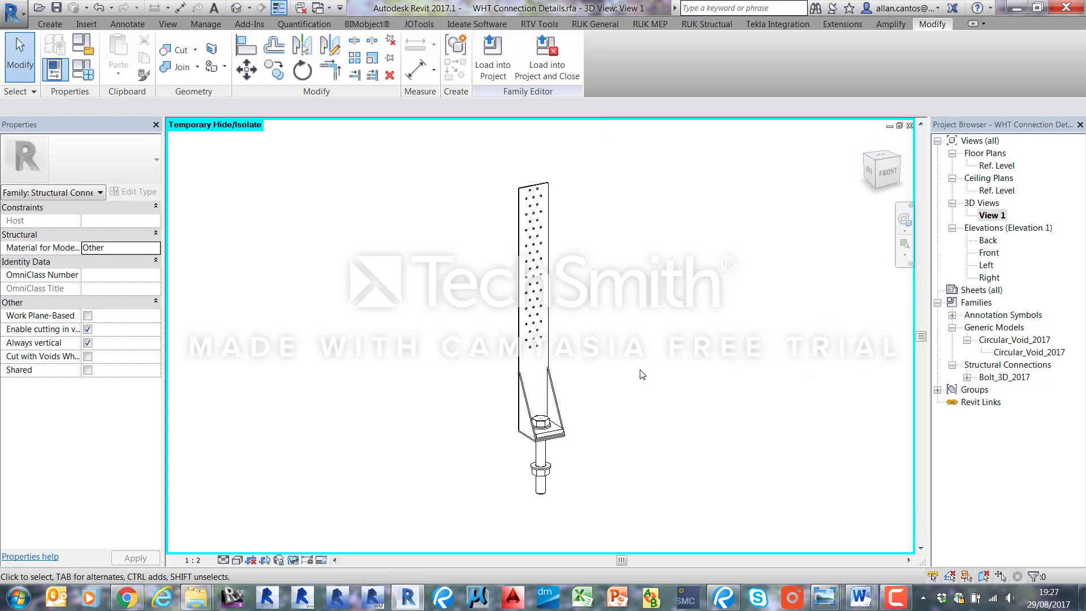